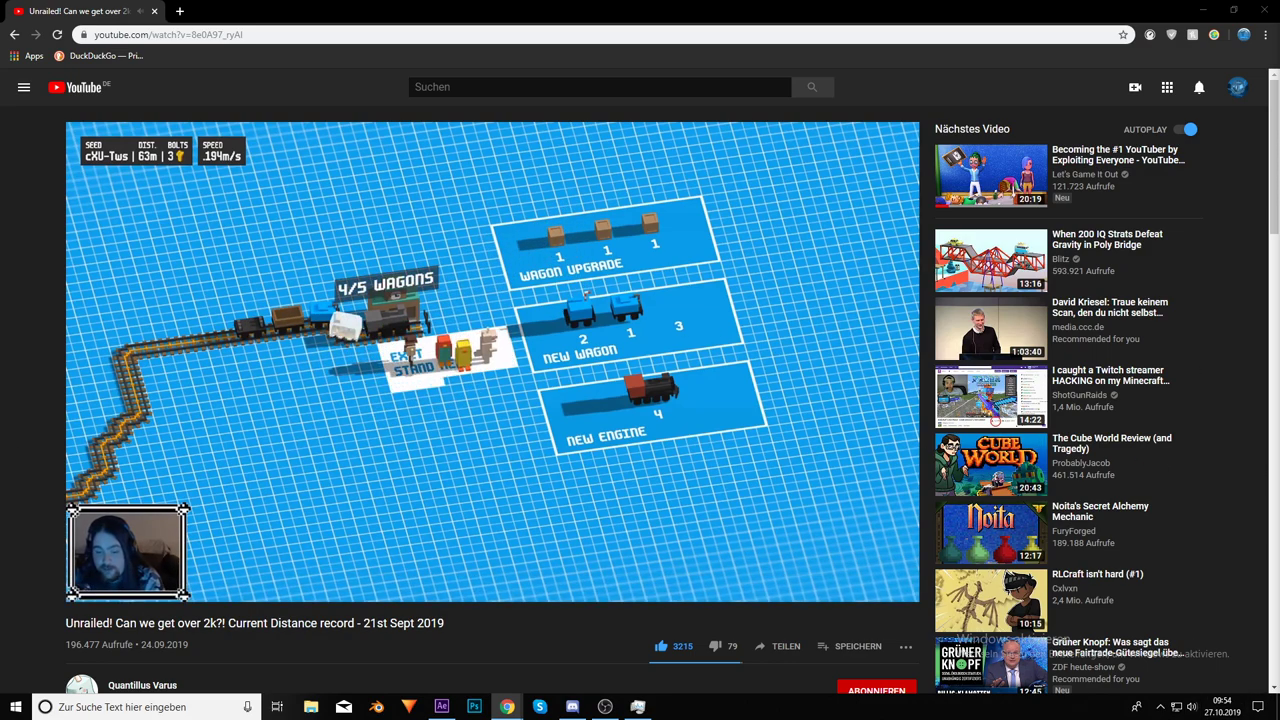
Switch to After Effects and set the main composition's preview resolution to Viertel (quarter)
{"action": "left_click", "coordinate": [1203, 9]}
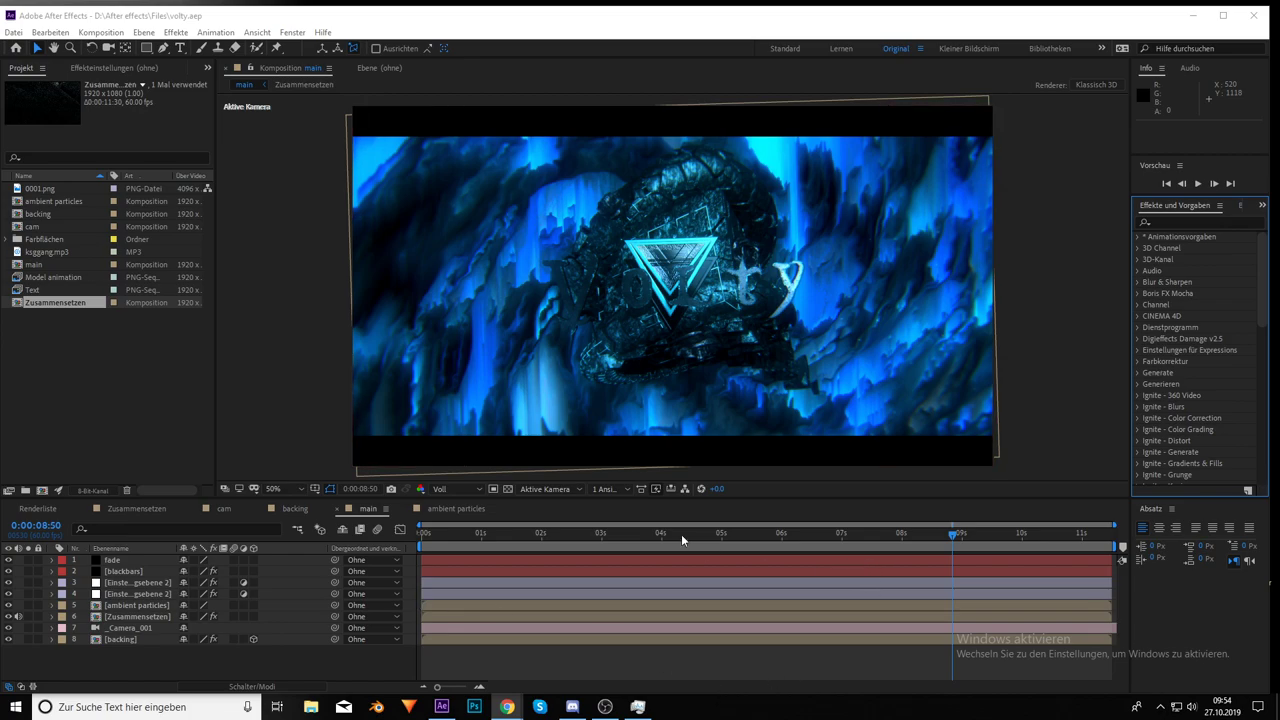
{"action": "left_click", "coordinate": [460, 489]}
{"action": "left_click", "coordinate": [460, 560]}
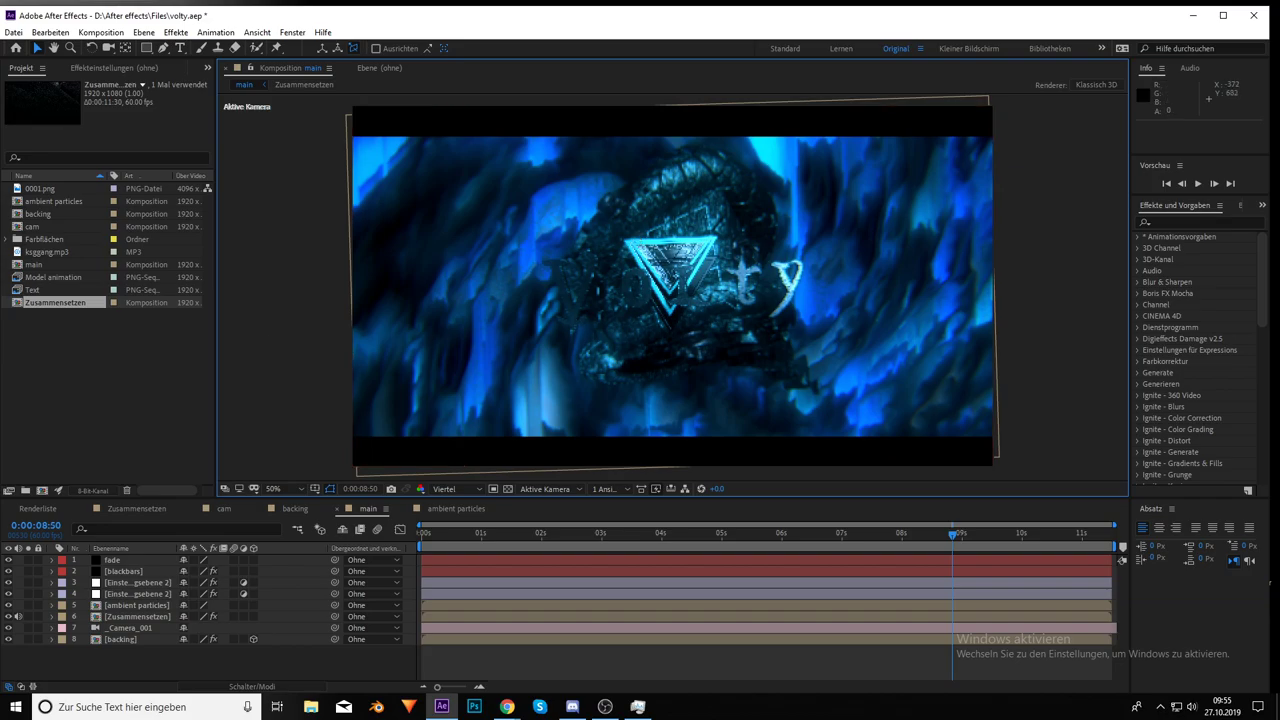
Switch to Chrome and open the YouTube home page in a new tab
{"action": "left_click", "coordinate": [311, 707]}
{"action": "key", "text": "alt+Tab"}
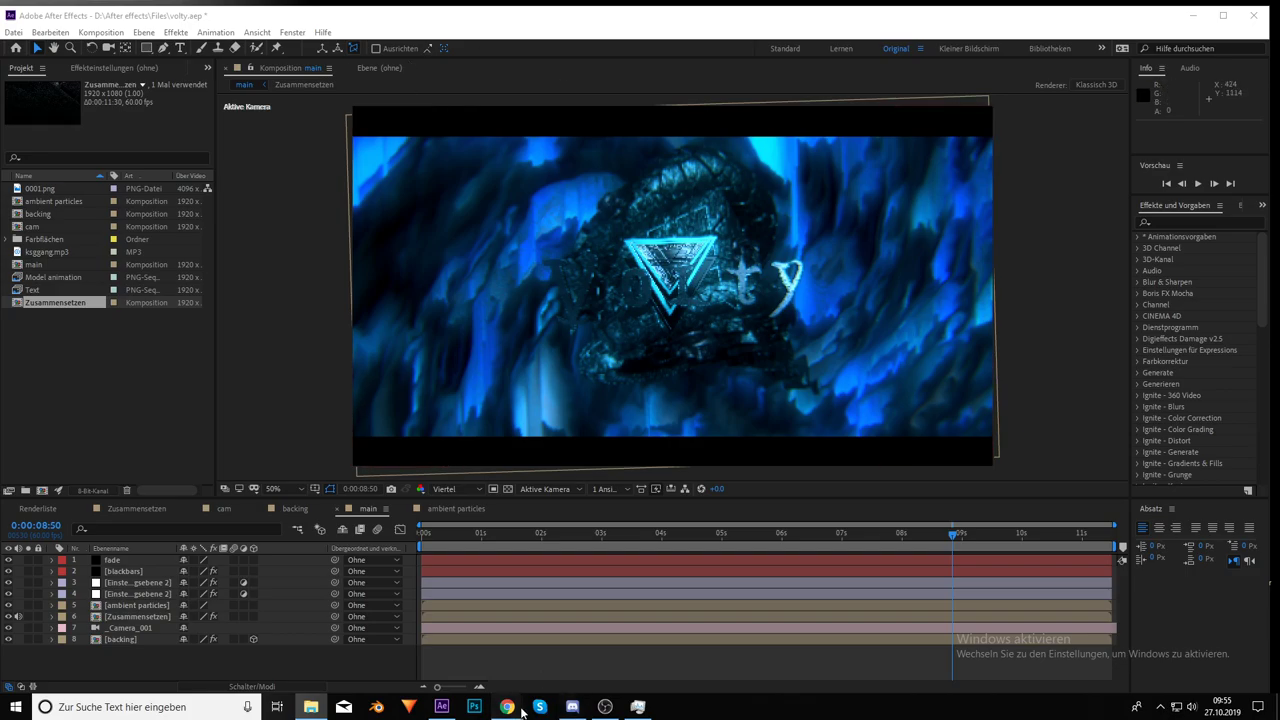
{"action": "mouse_move", "coordinate": [521, 707]}
{"action": "left_click", "coordinate": [510, 655]}
{"action": "left_click", "coordinate": [170, 11]}
{"action": "left_click", "coordinate": [465, 325]}
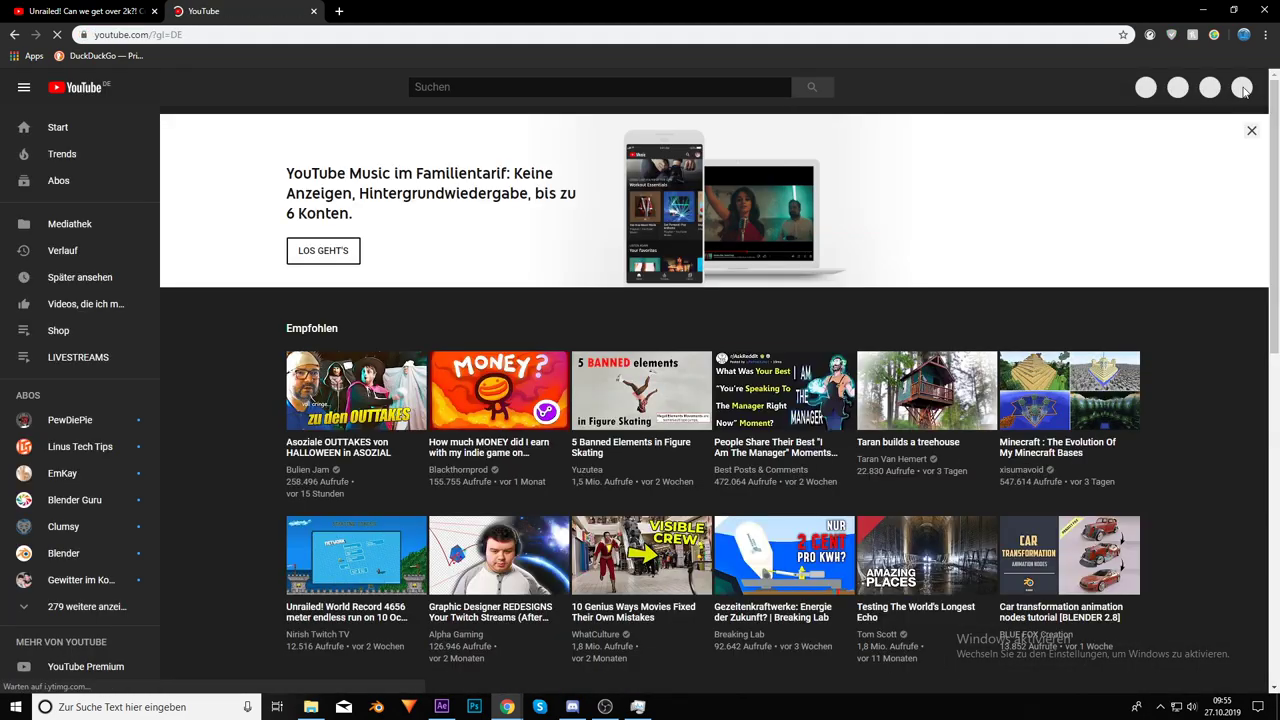
Open the signed-in account's own YouTube channel and show its uploaded videos
{"action": "left_click", "coordinate": [1241, 88]}
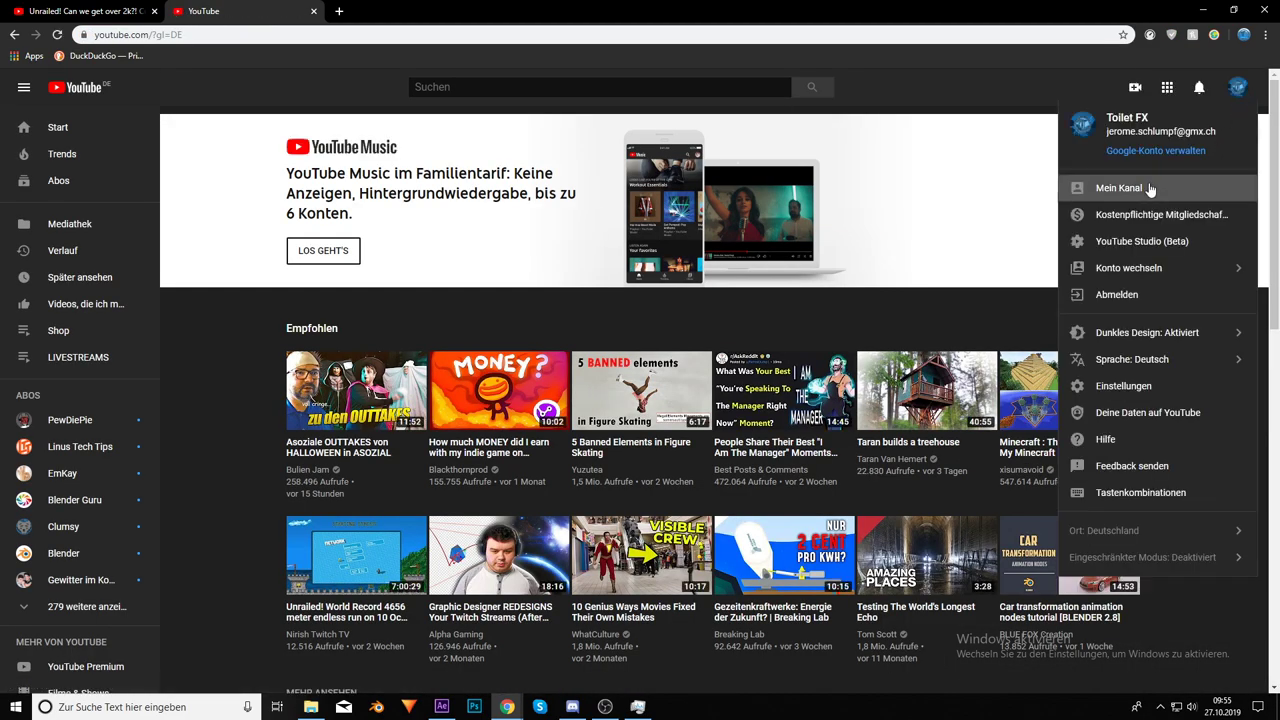
{"action": "left_click", "coordinate": [1190, 188]}
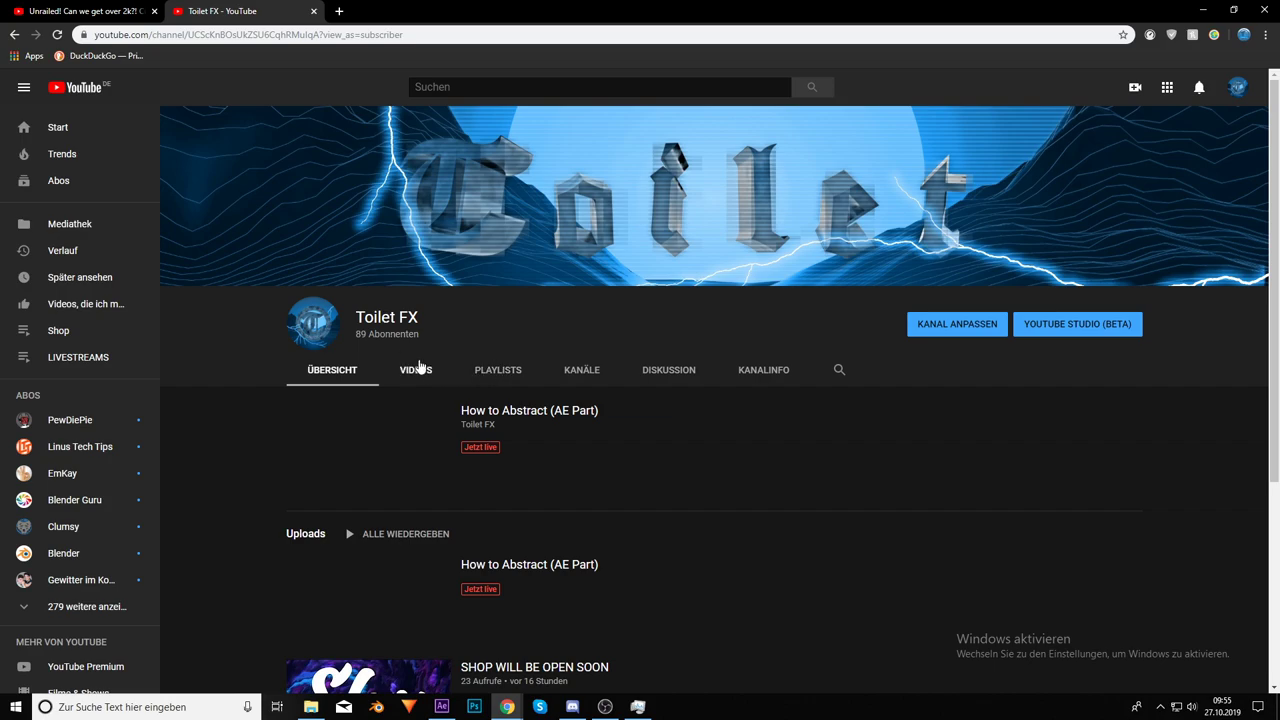
{"action": "left_click", "coordinate": [416, 369]}
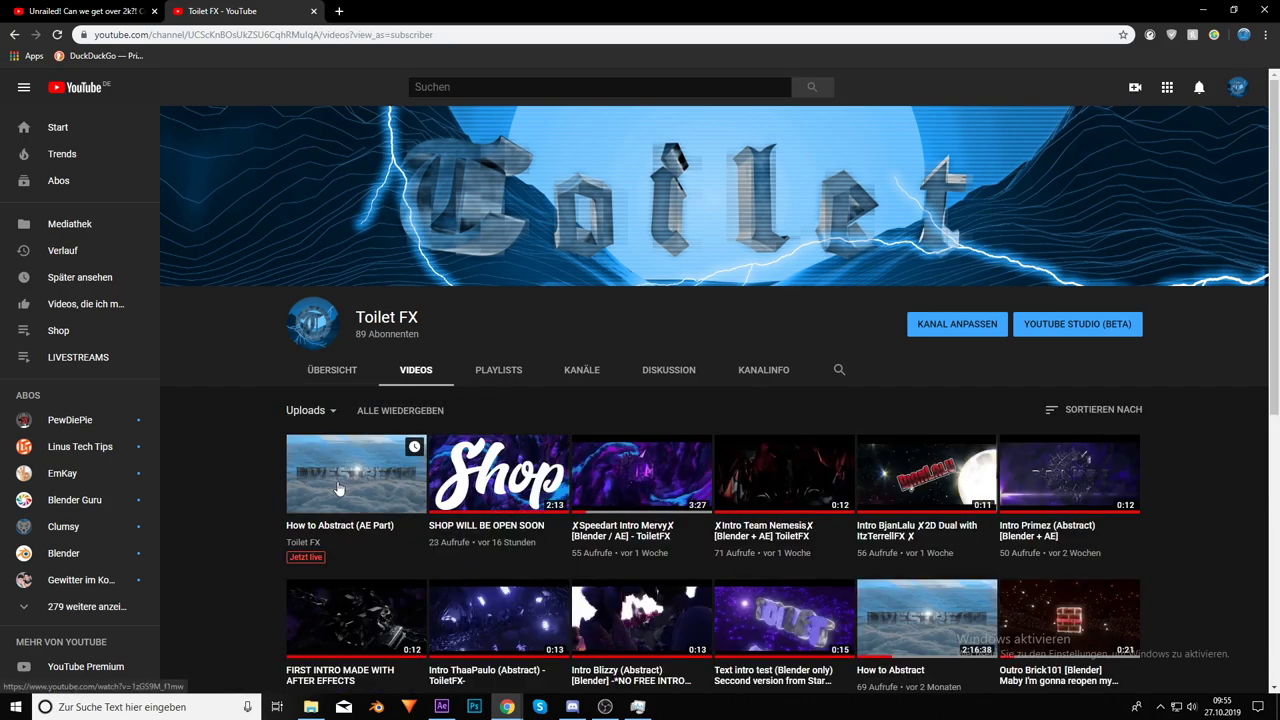
Find the older "How to Abstract" livestream among the uploads, open it and pause playback
{"action": "scroll", "coordinate": [797, 447], "scroll_direction": "down", "scroll_amount": 1}
{"action": "scroll", "coordinate": [797, 447], "scroll_direction": "down", "scroll_amount": 5}
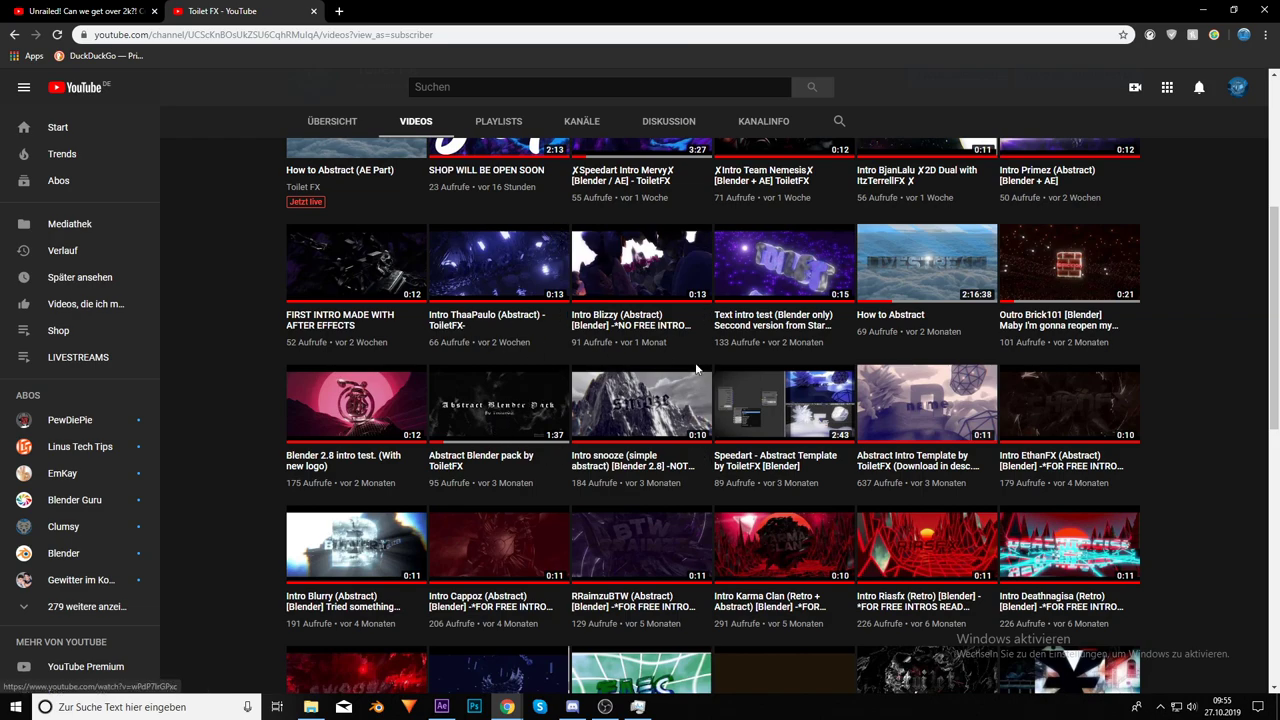
{"action": "left_click", "coordinate": [921, 252]}
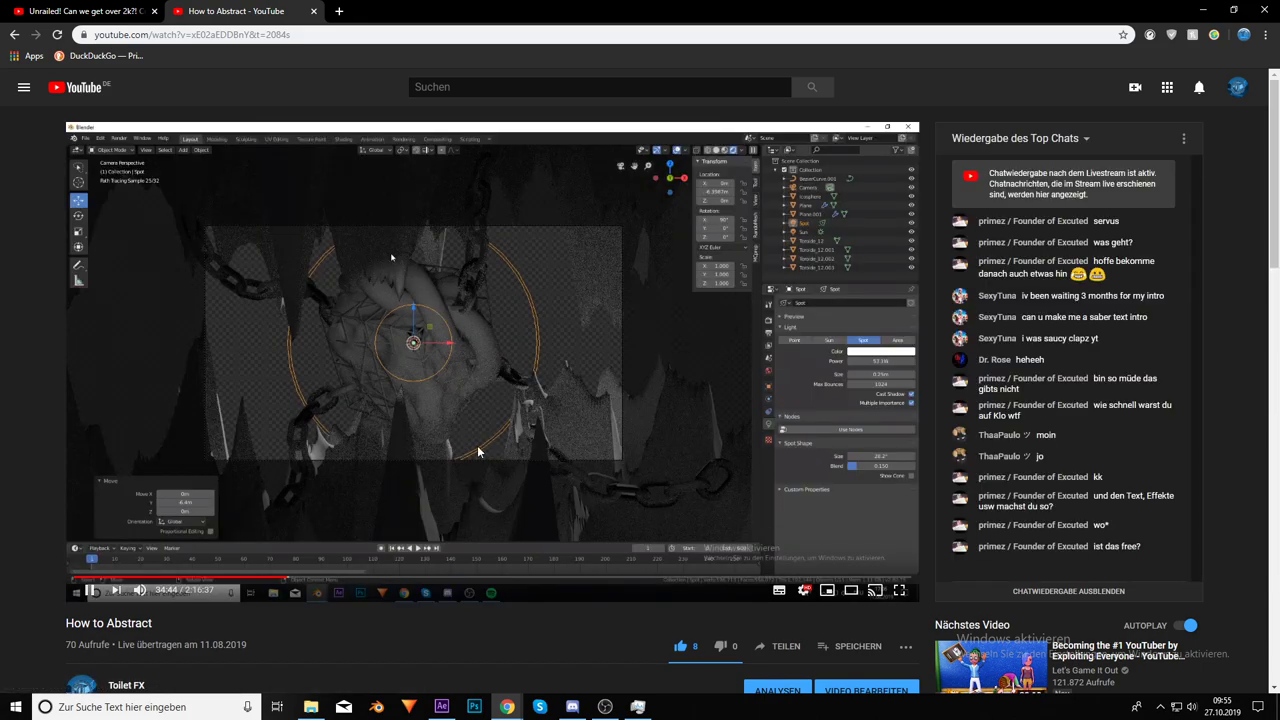
{"action": "left_click", "coordinate": [520, 446]}
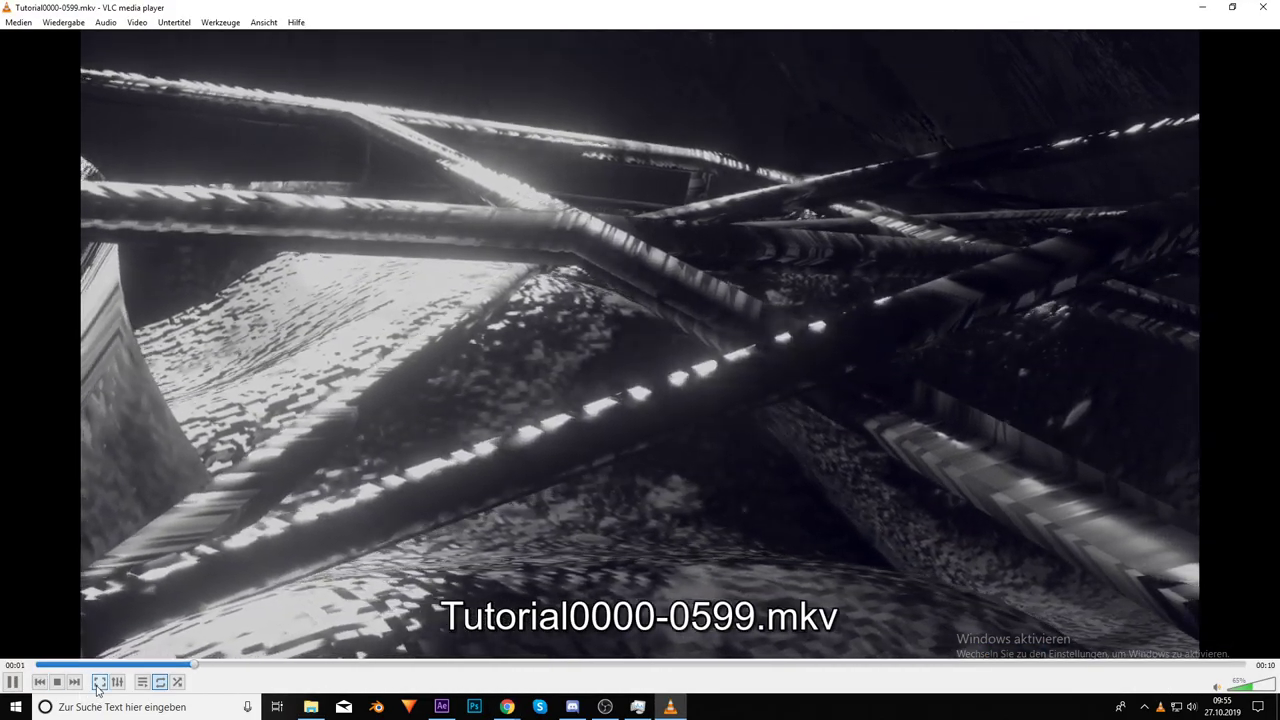
Watch Tutorial0000-0599.mkv full screen in VLC and return to the windowed view
{"action": "double_click", "coordinate": [602, 573]}
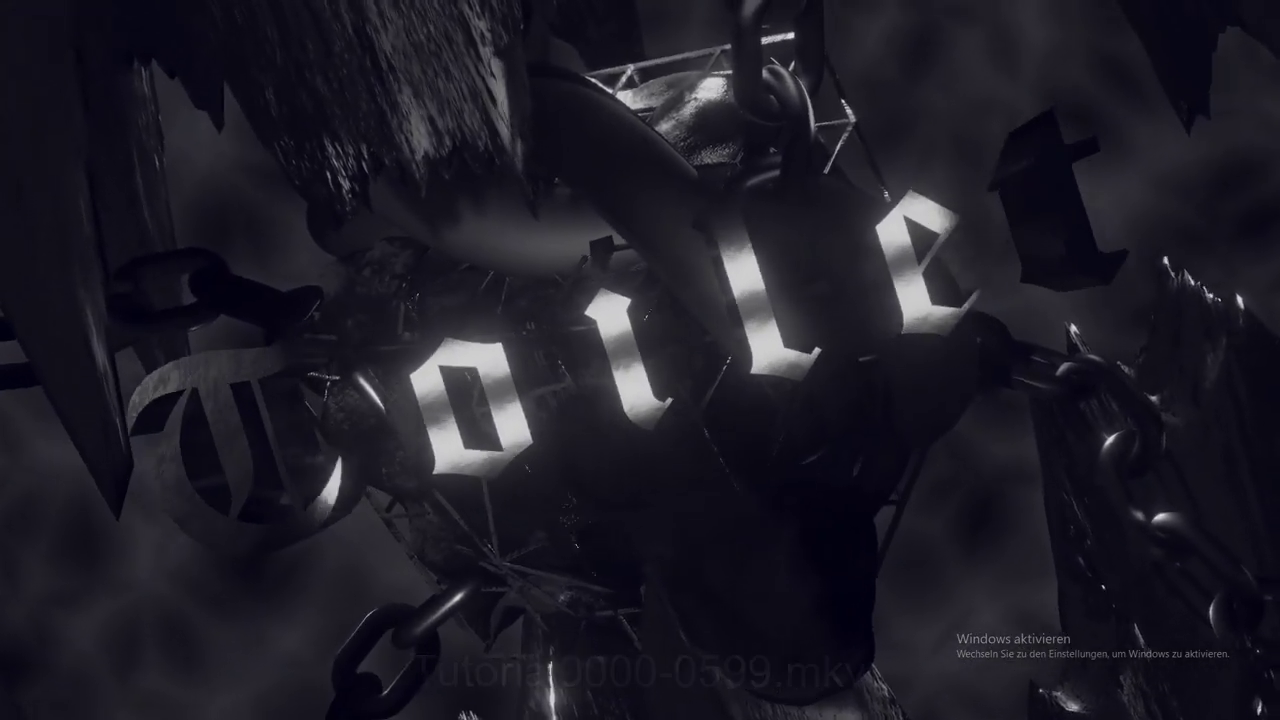
{"action": "mouse_move", "coordinate": [180, 569]}
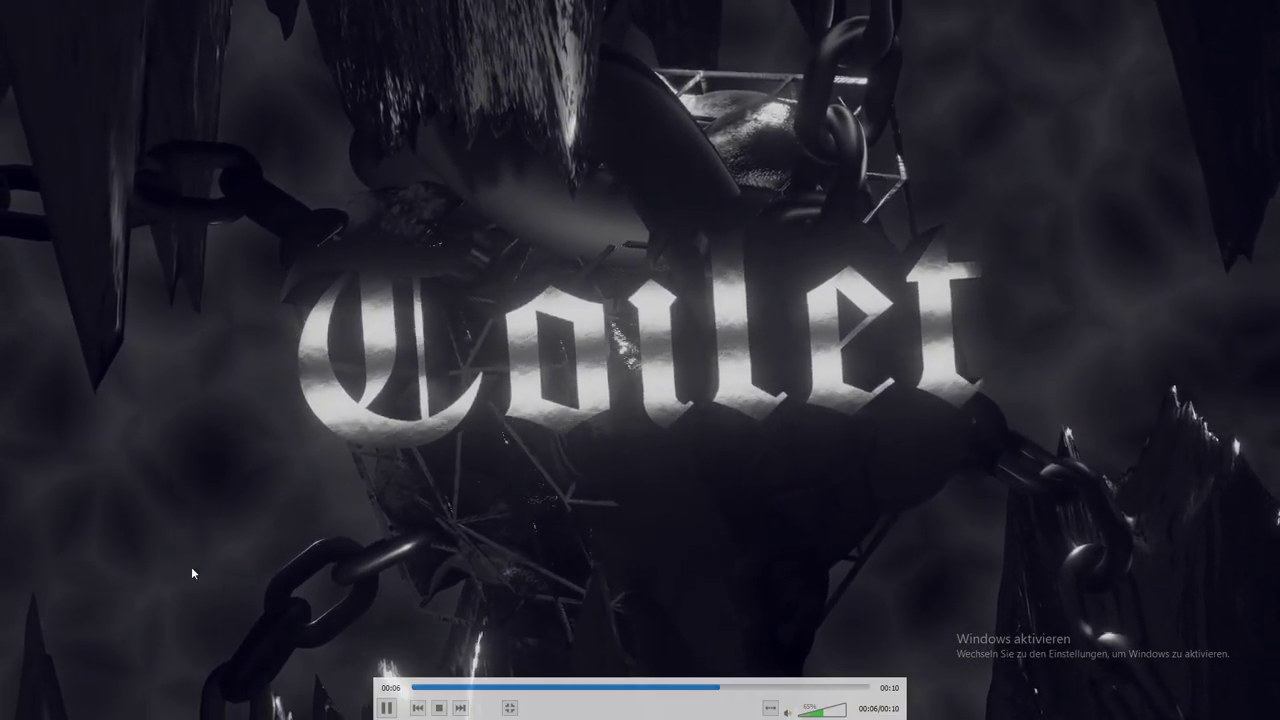
{"action": "left_click", "coordinate": [510, 707]}
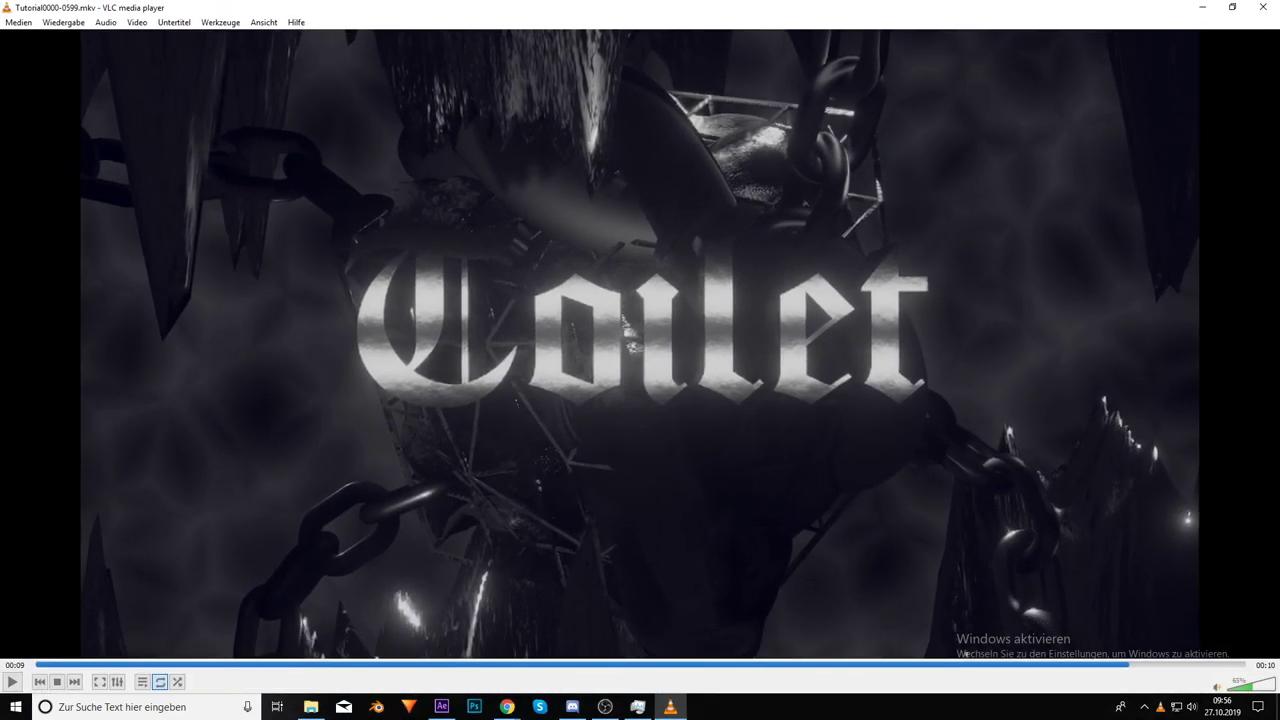
Switch to After Effects, display the backing composition and maximize the program window
{"action": "left_click", "coordinate": [1200, 7]}
{"action": "left_click", "coordinate": [448, 708]}
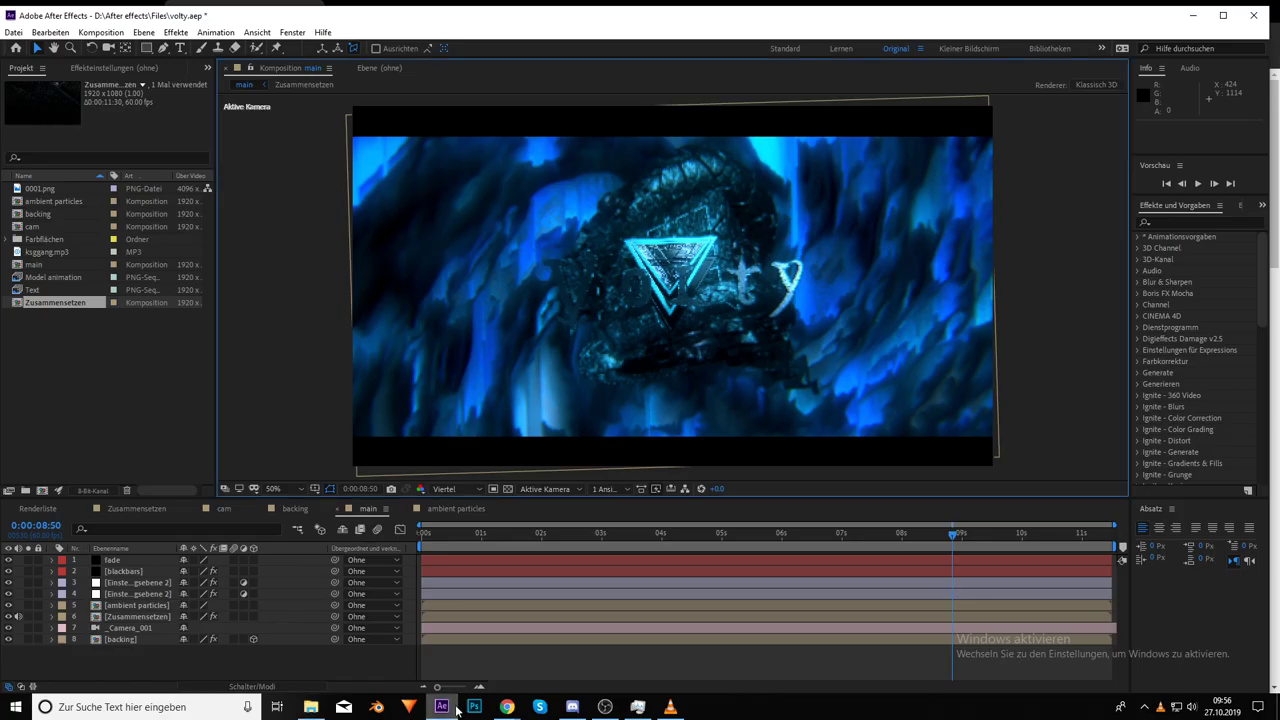
{"action": "left_click", "coordinate": [291, 510]}
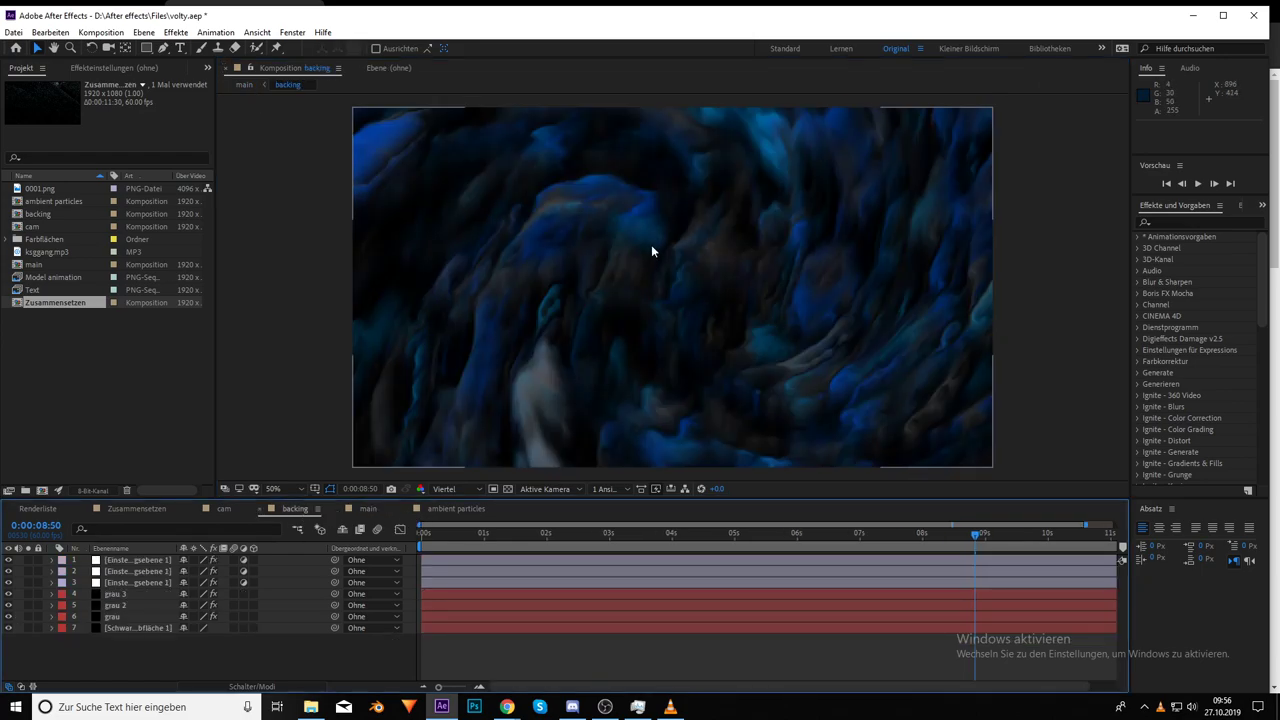
{"action": "left_click", "coordinate": [1222, 17]}
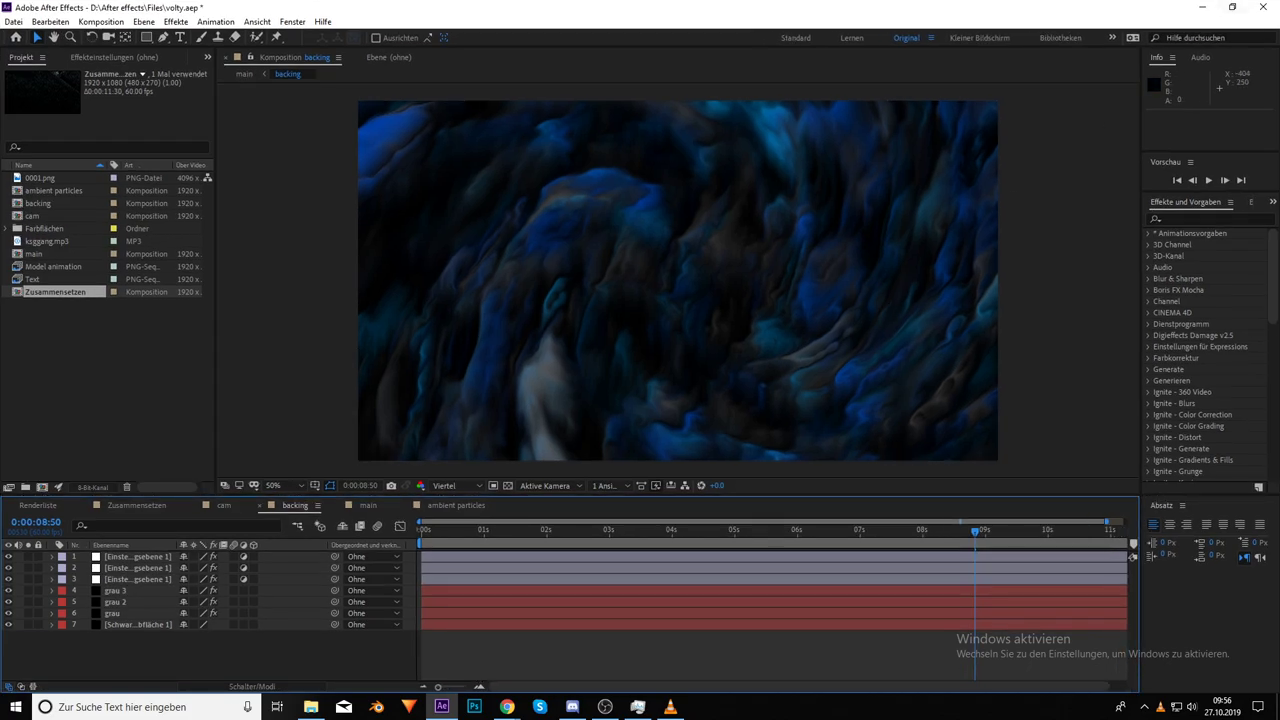
Open Blender, dismiss the splash screen and enable the Transparent option in the Film render settings
{"action": "key", "text": "super+e"}
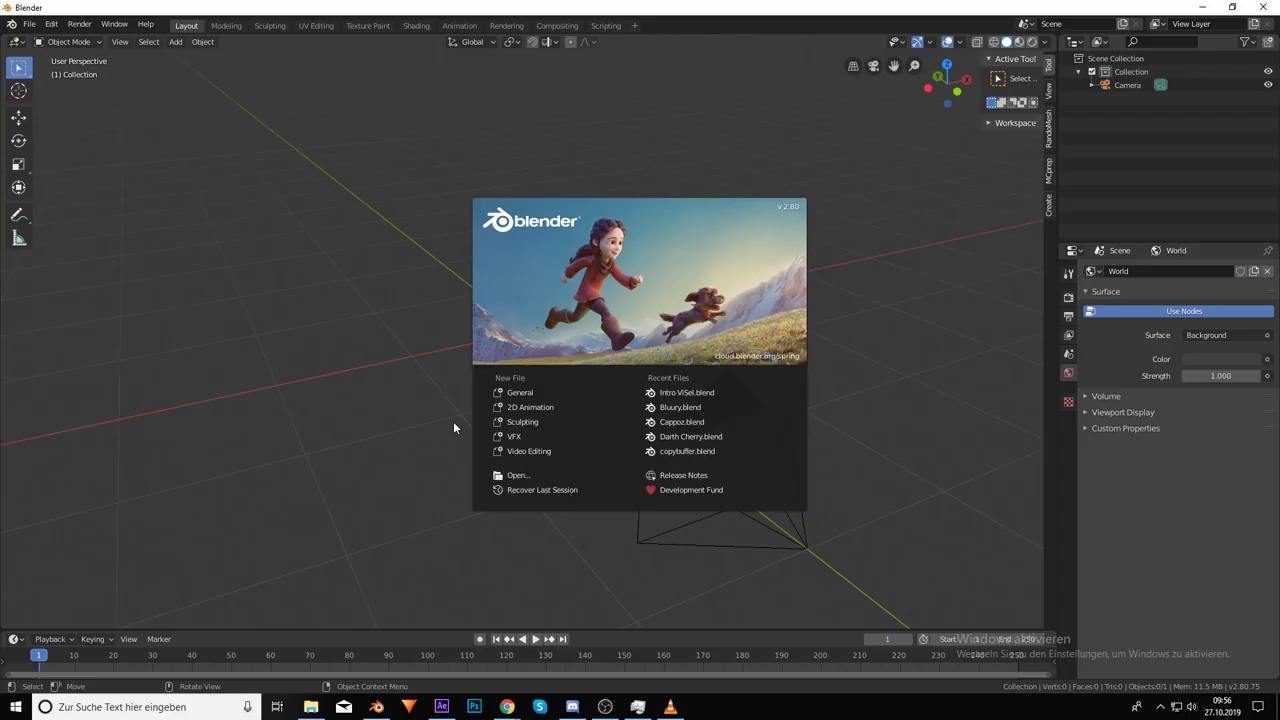
{"action": "left_click", "coordinate": [418, 263]}
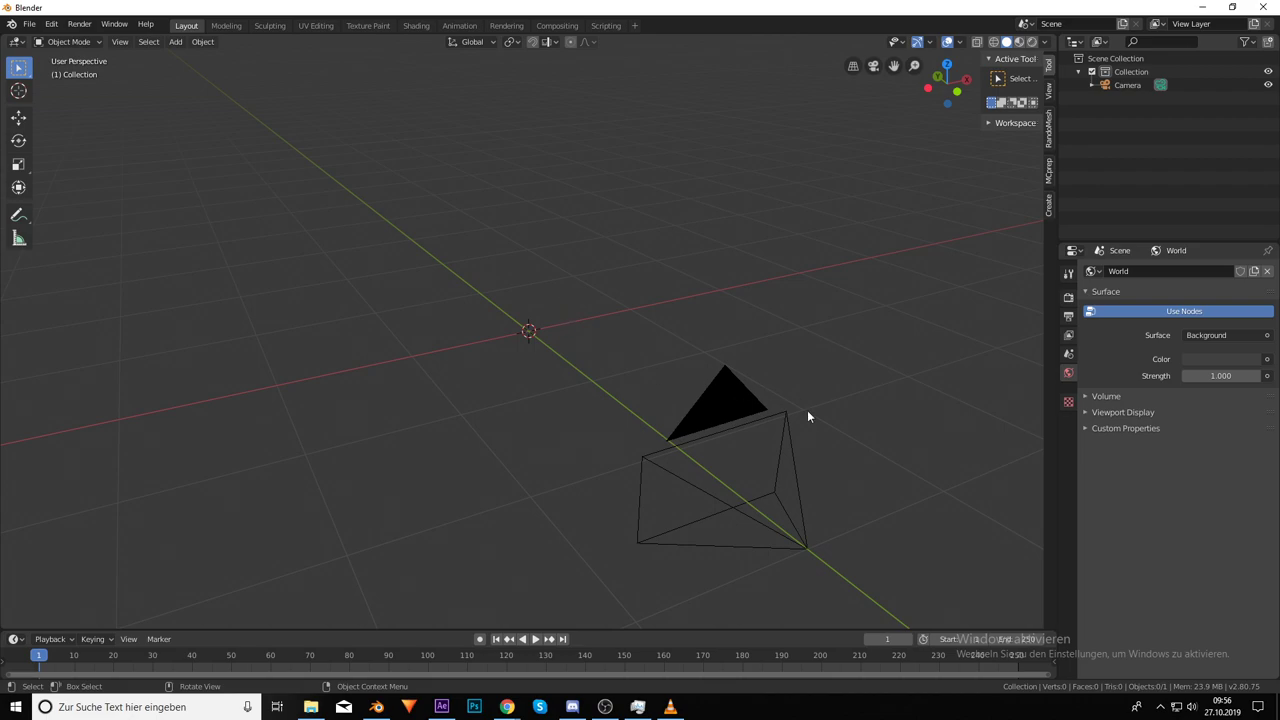
{"action": "left_click", "coordinate": [1067, 300]}
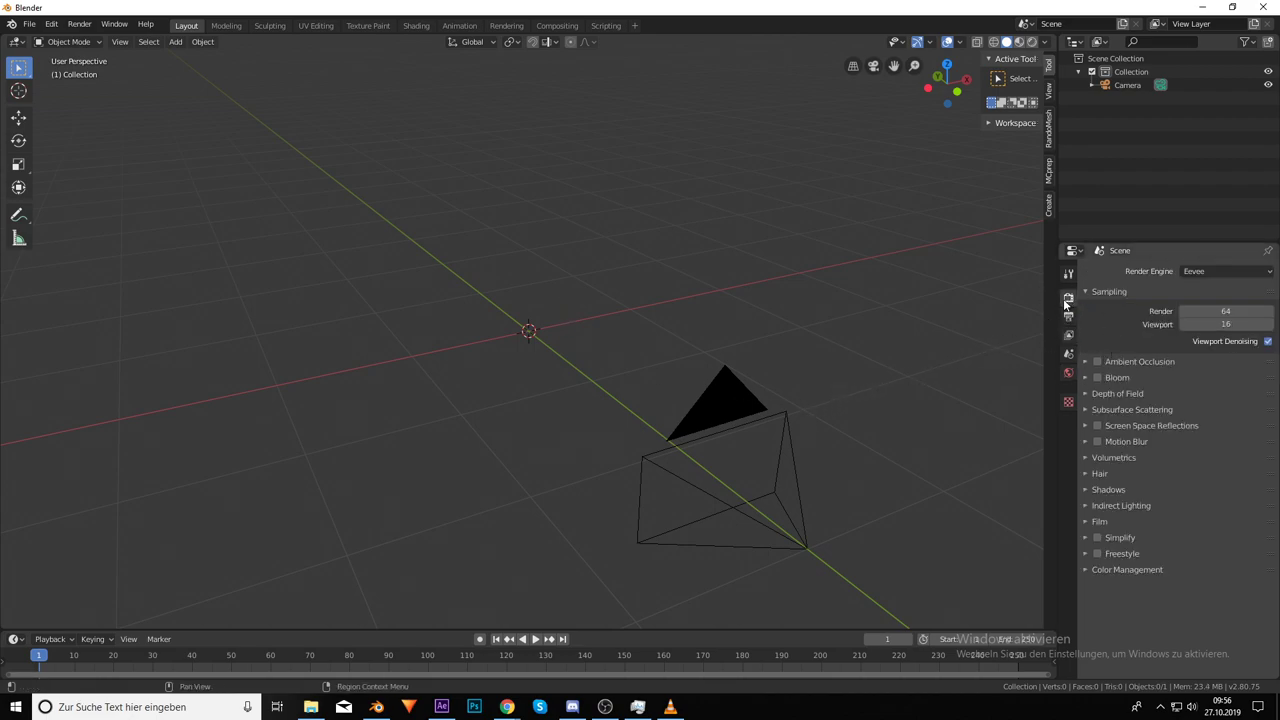
{"action": "left_click", "coordinate": [1087, 522]}
{"action": "left_click", "coordinate": [1254, 556]}
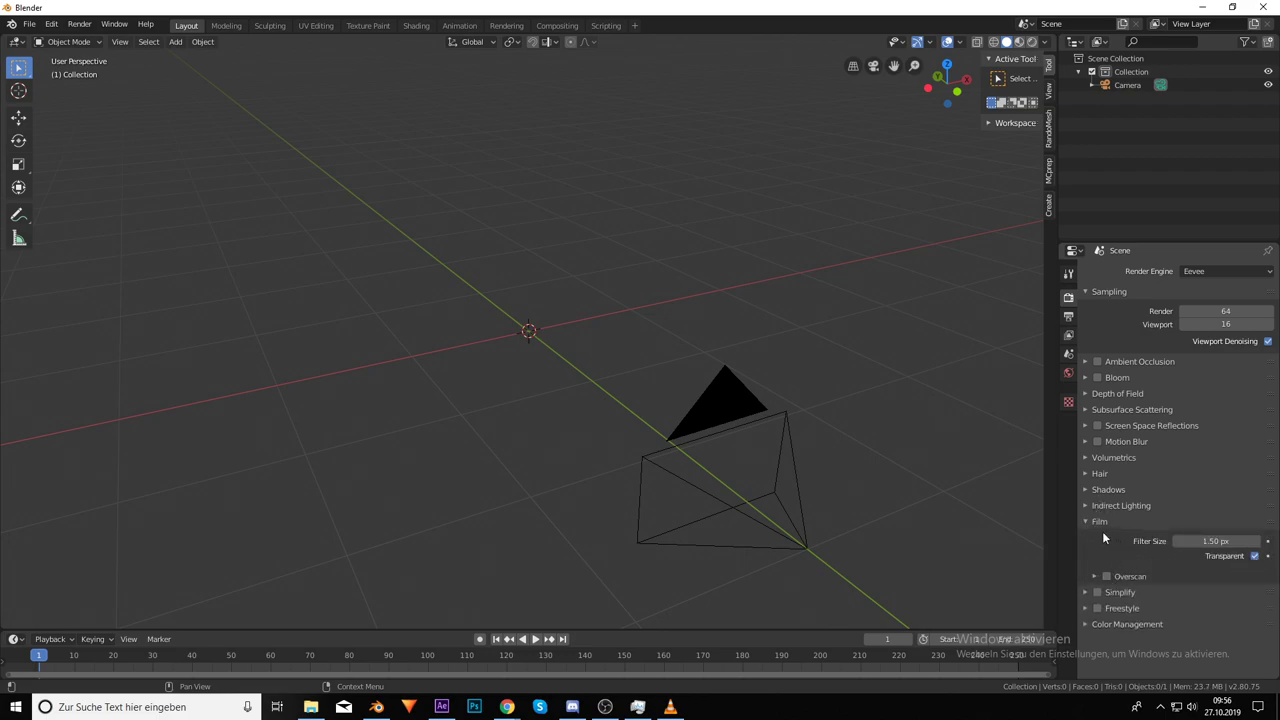
{"action": "left_click", "coordinate": [1094, 523]}
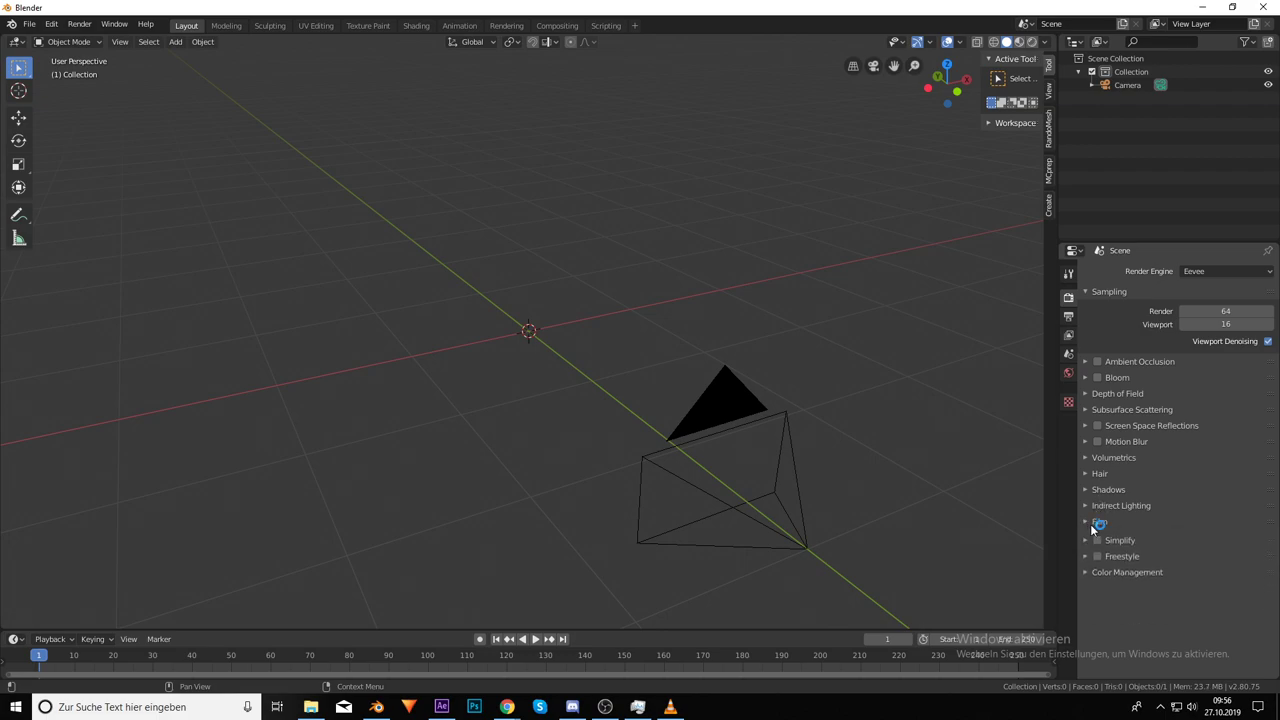
Set the render output to PNG with RGBA color, 16-bit color depth and 100% compression
{"action": "left_click", "coordinate": [1068, 317]}
{"action": "left_click", "coordinate": [1257, 569]}
{"action": "left_click", "coordinate": [1220, 554]}
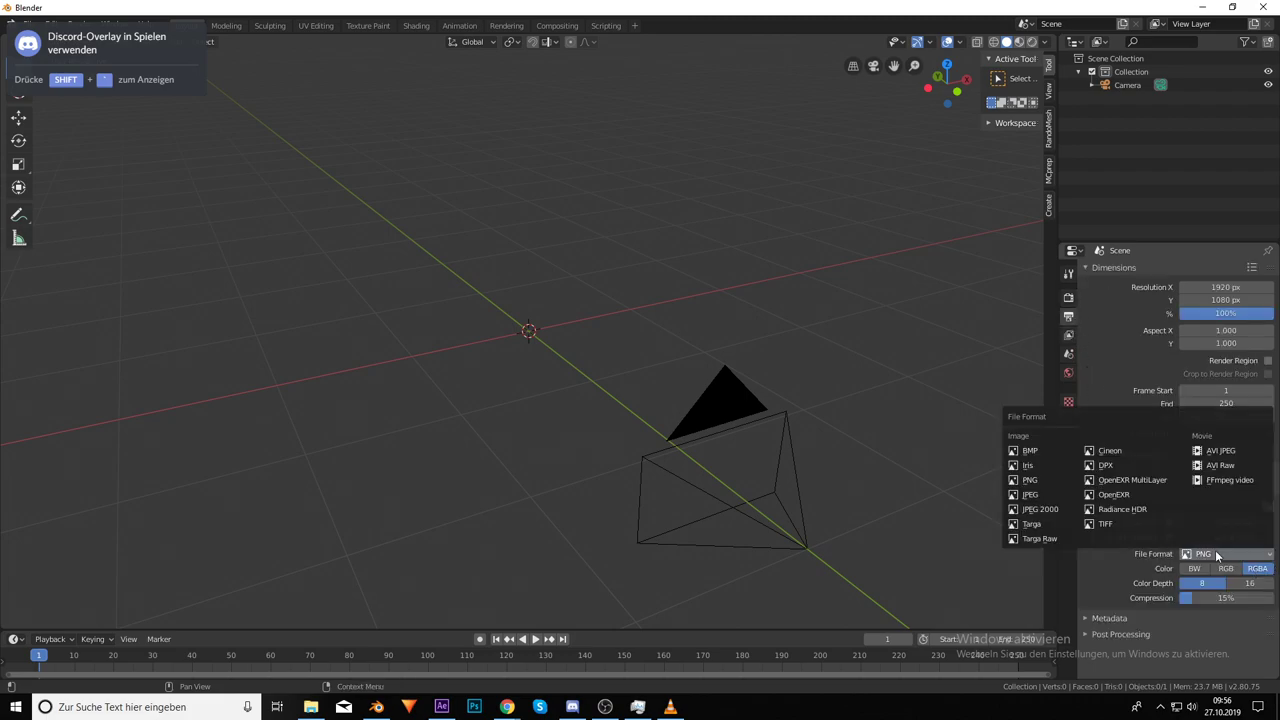
{"action": "left_click", "coordinate": [1037, 481]}
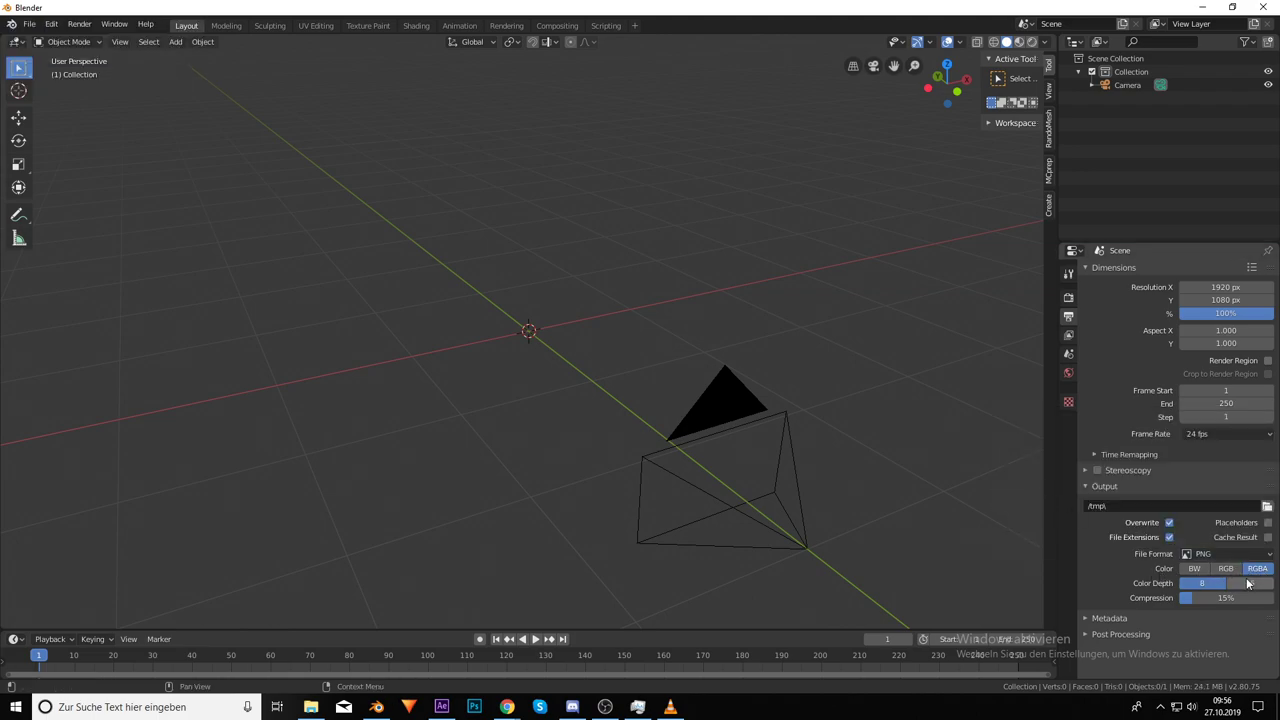
{"action": "left_click", "coordinate": [1248, 585]}
{"action": "left_click_drag", "start_coordinate": [1190, 599], "coordinate": [1230, 603]}
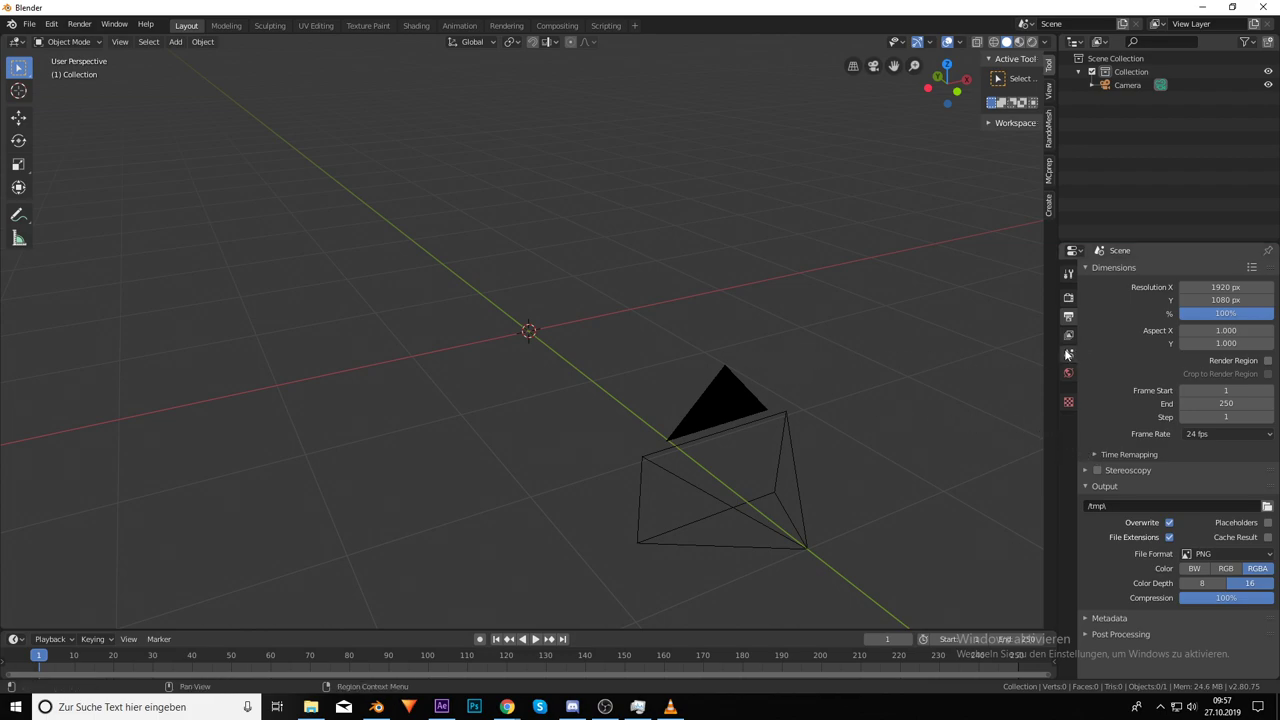
{"action": "left_click_drag", "start_coordinate": [1057, 346], "coordinate": [1035, 346]}
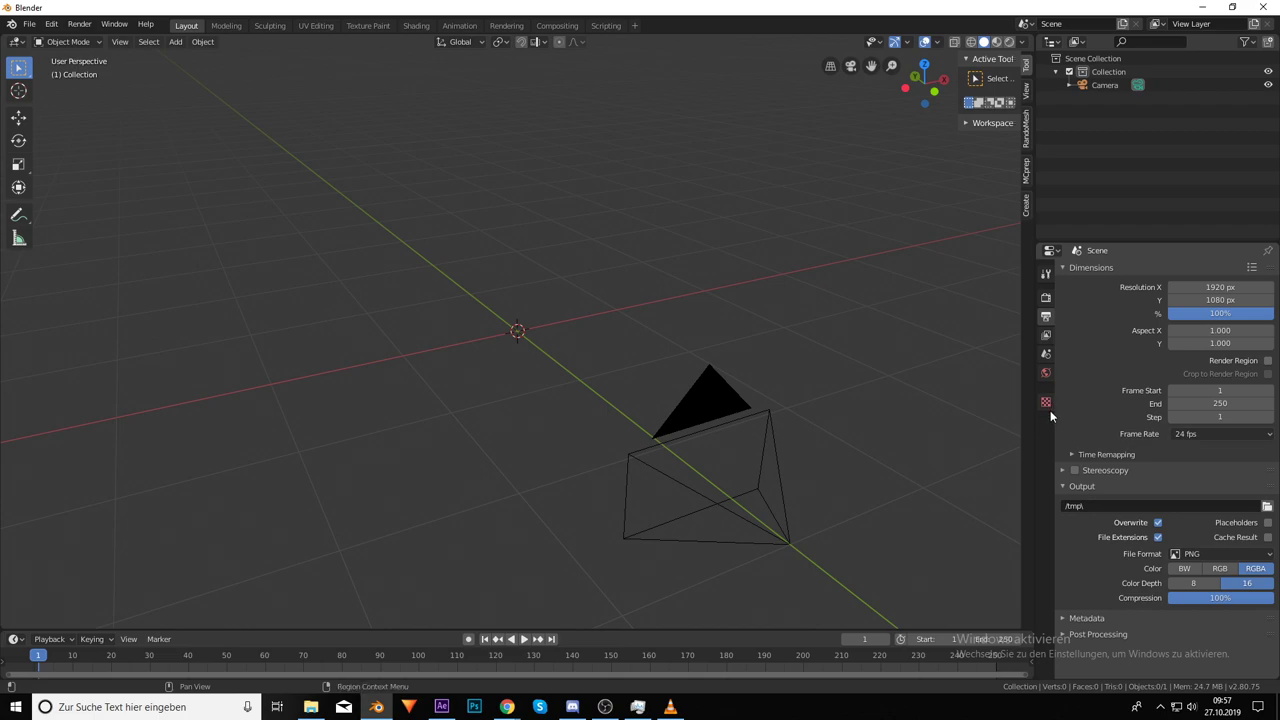
{"action": "left_click_drag", "start_coordinate": [623, 345], "coordinate": [686, 500]}
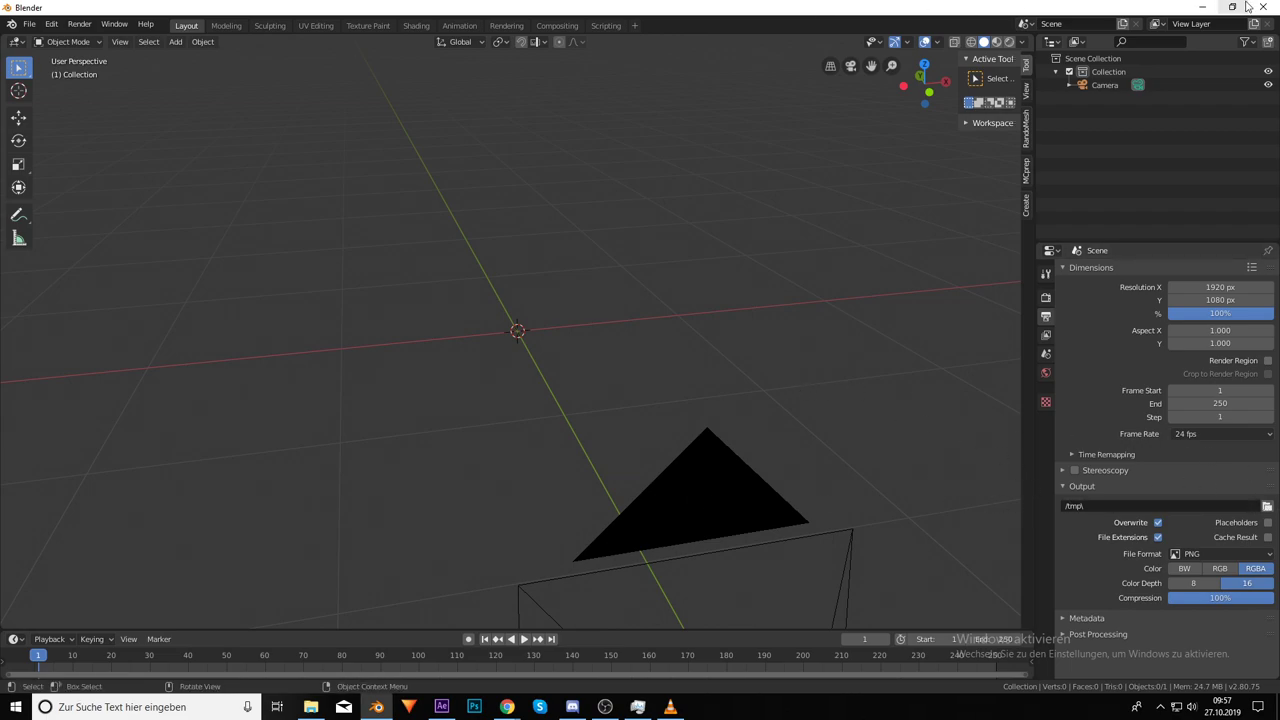
Switch to File Explorer and examine the rendered PNG sequence in the Intro Primez folder, returning to Blender render
{"action": "left_click", "coordinate": [441, 707]}
{"action": "left_click", "coordinate": [311, 707]}
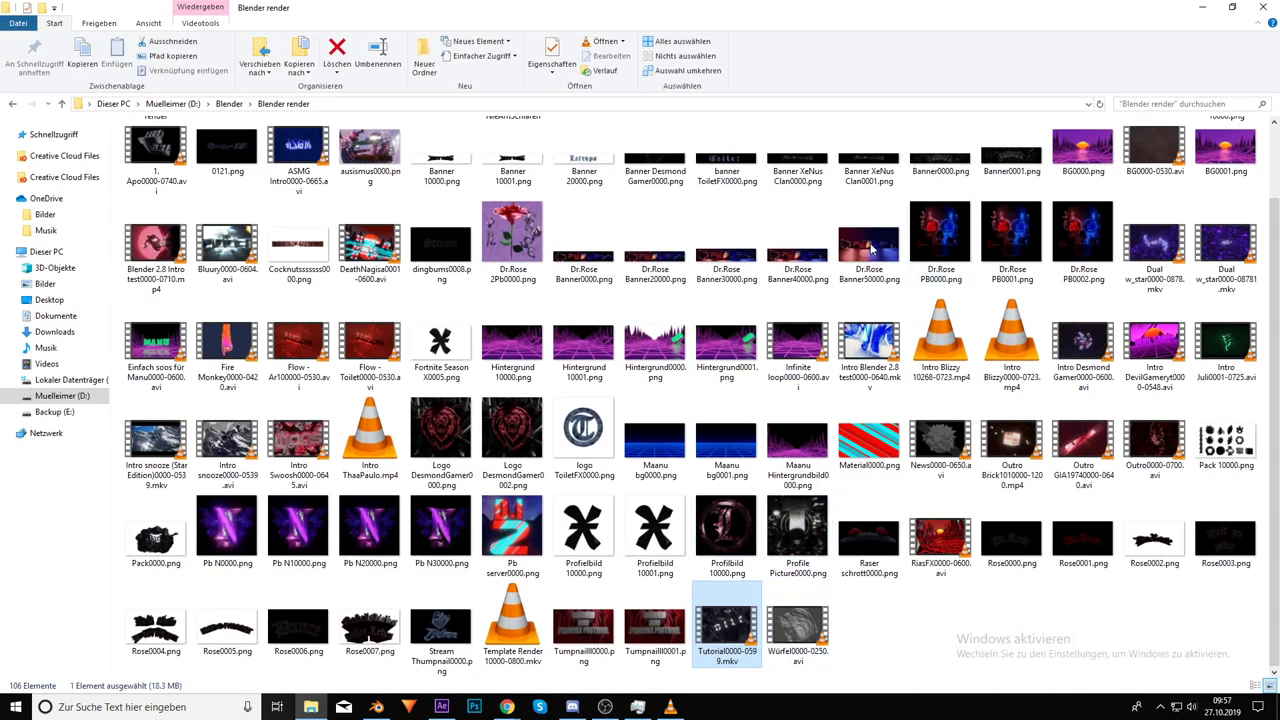
{"action": "scroll", "coordinate": [900, 360], "scroll_direction": "up", "scroll_amount": 2}
{"action": "double_click", "coordinate": [586, 160]}
{"action": "scroll", "coordinate": [700, 340], "scroll_direction": "down", "scroll_amount": 15}
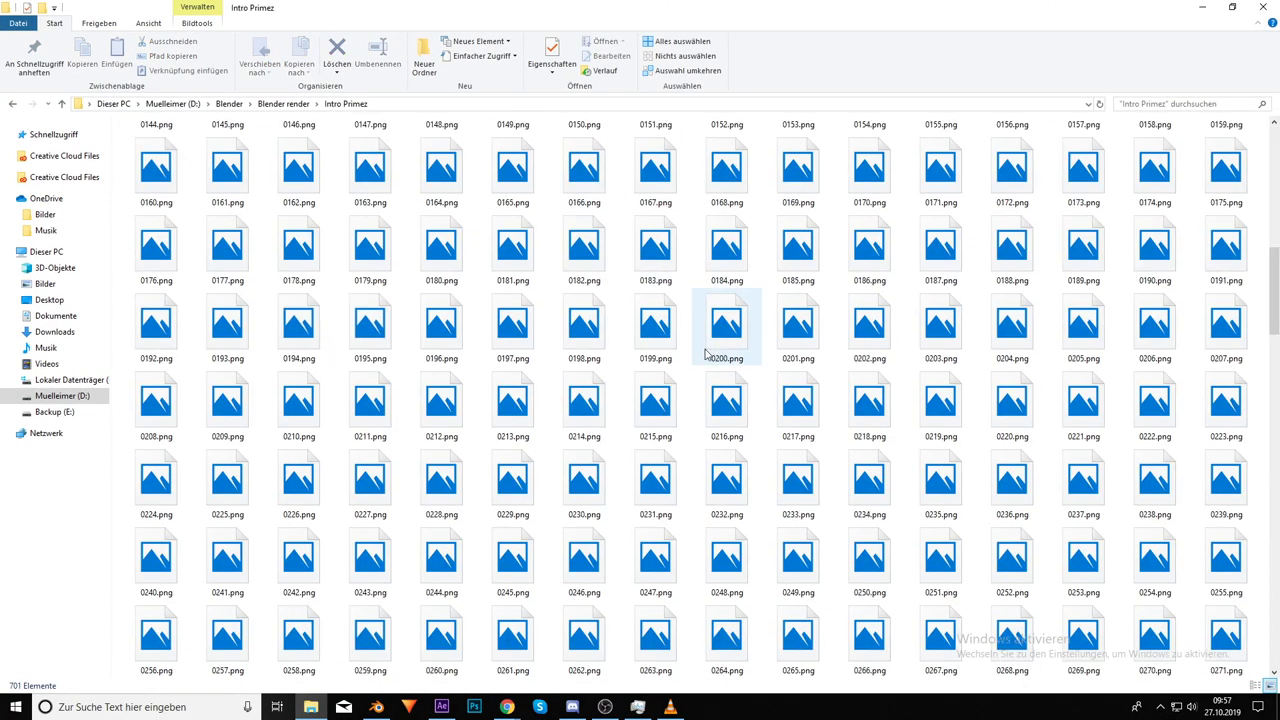
{"action": "left_click", "coordinate": [668, 410]}
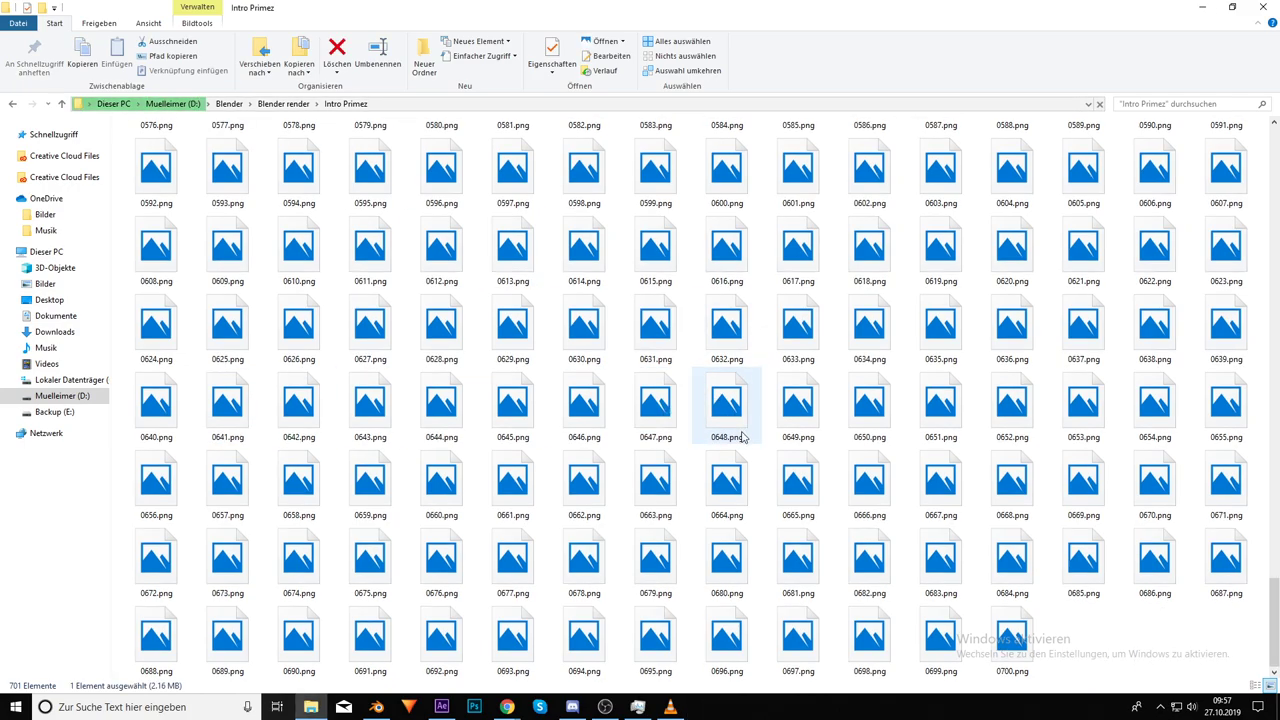
{"action": "key", "text": "BackSpace"}
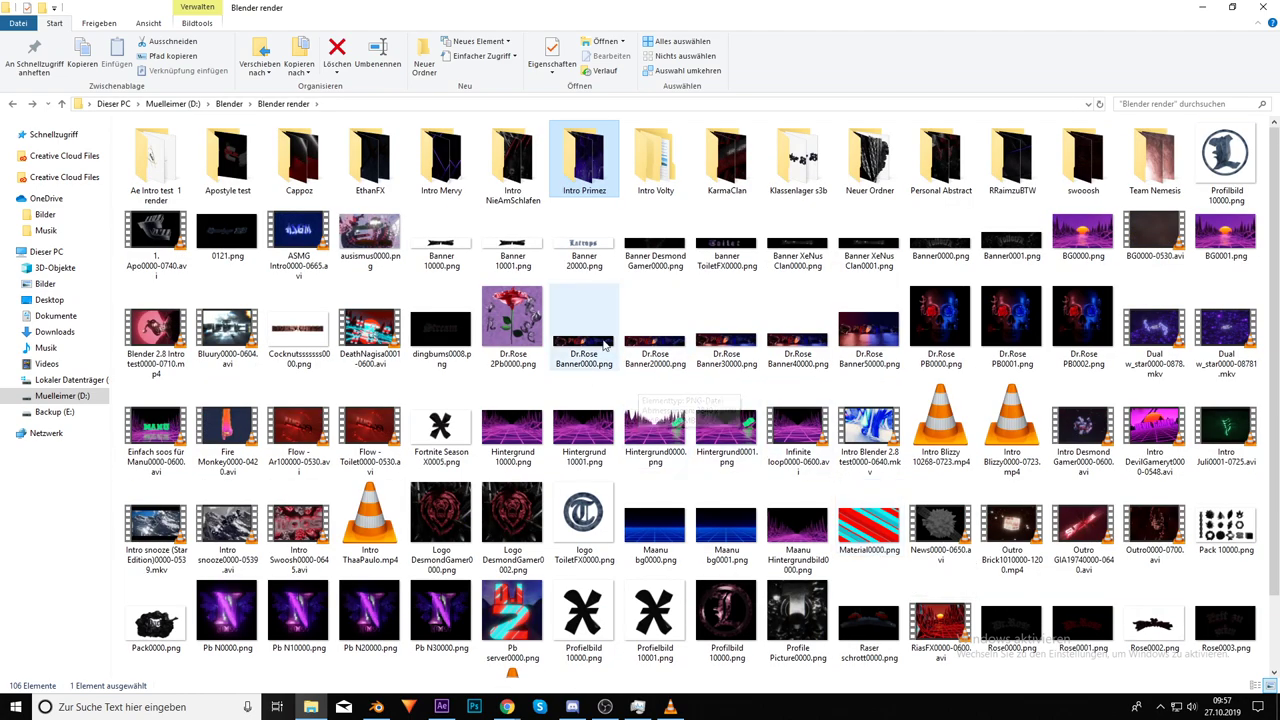
Return to After Effects and create a new composition named Version 2 in the project
{"action": "left_click", "coordinate": [1256, 7]}
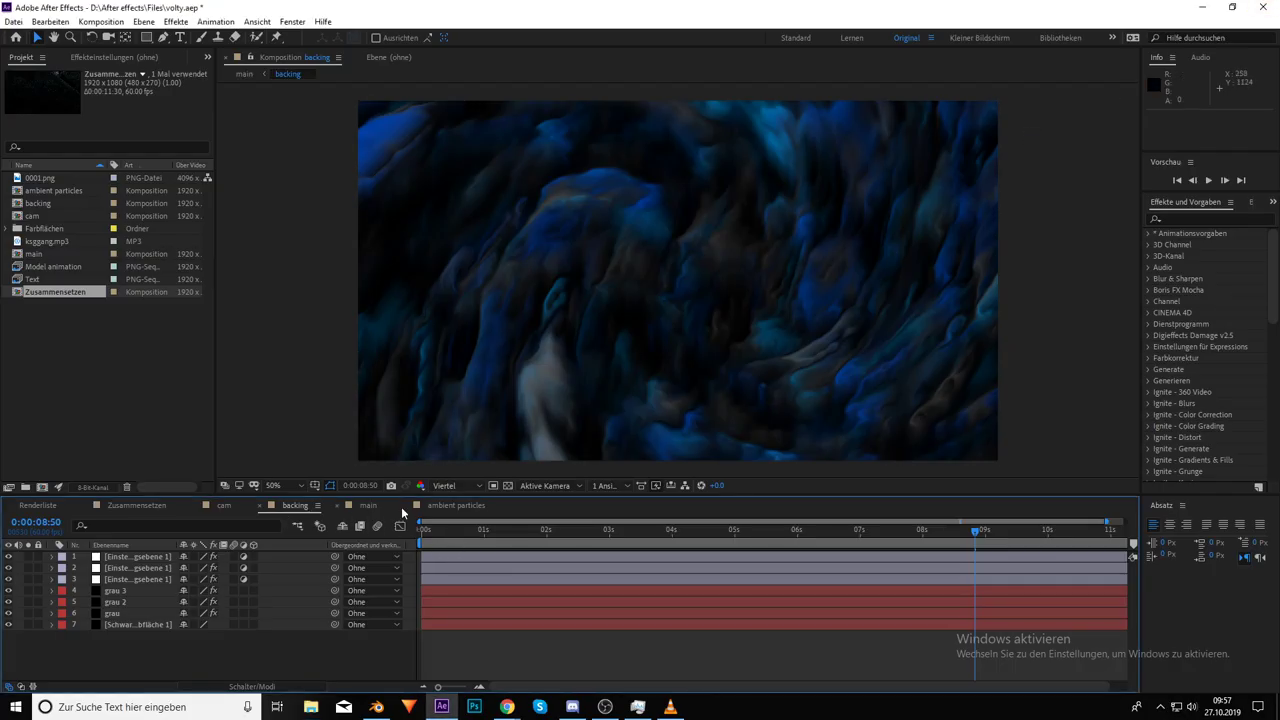
{"action": "left_click", "coordinate": [459, 507]}
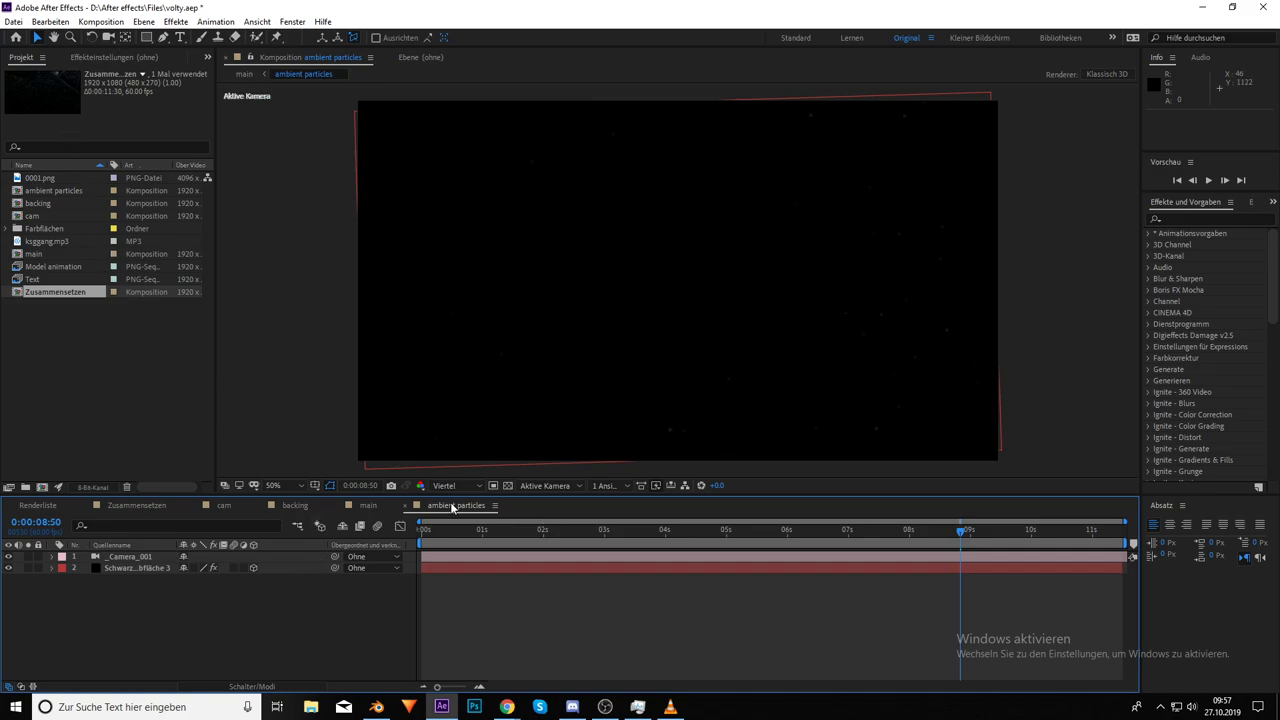
{"action": "right_click", "coordinate": [85, 356]}
{"action": "left_click", "coordinate": [125, 363]}
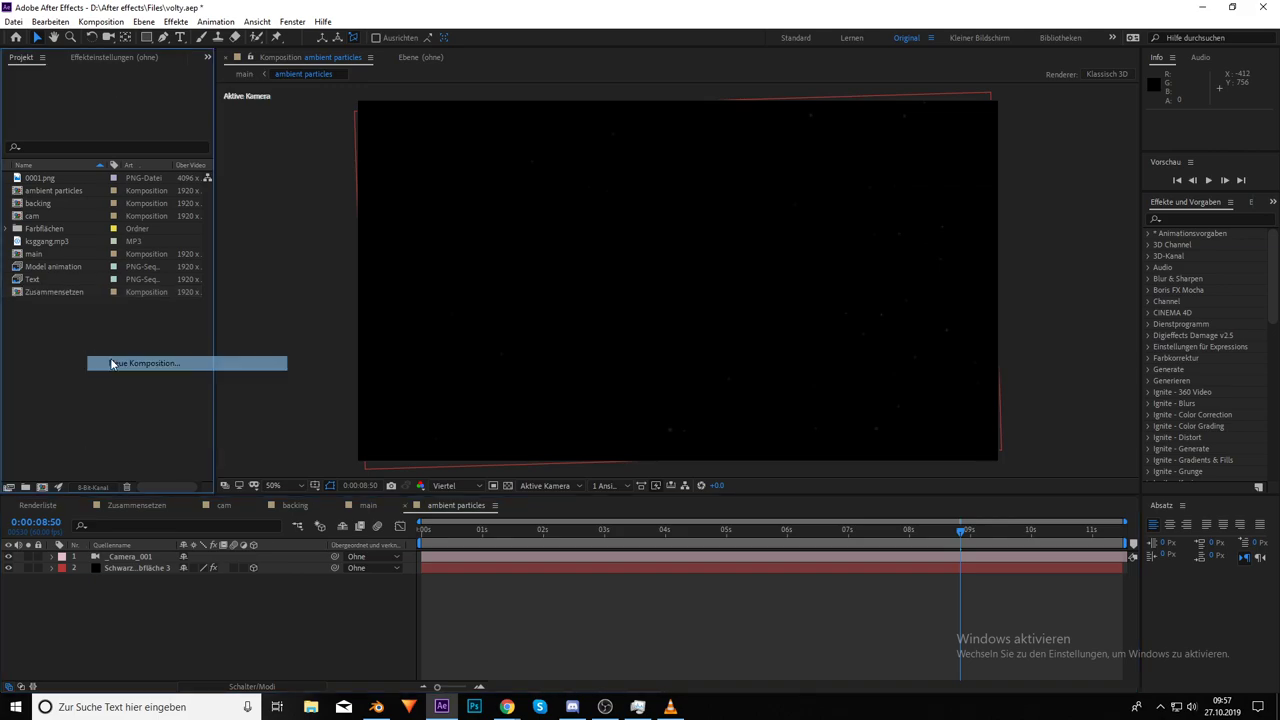
{"action": "key", "text": "BackSpace"}
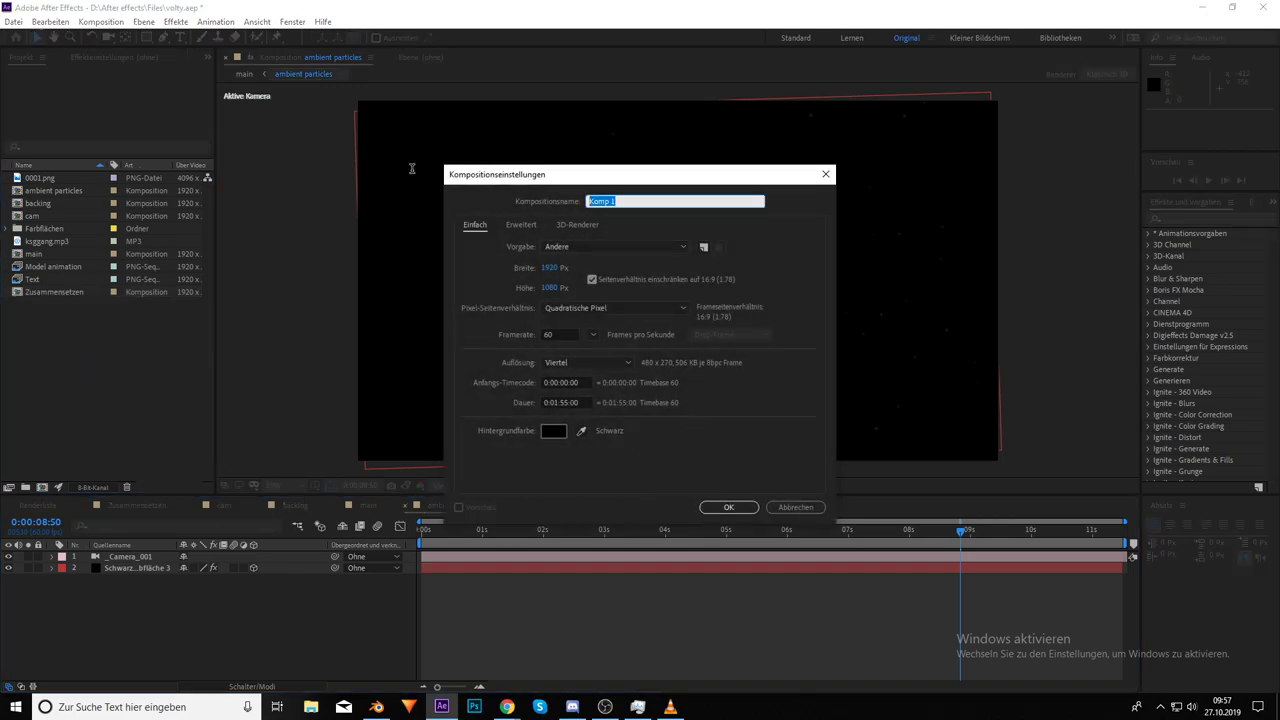
{"action": "type", "text": "Version 2"}
{"action": "key", "text": "Return"}
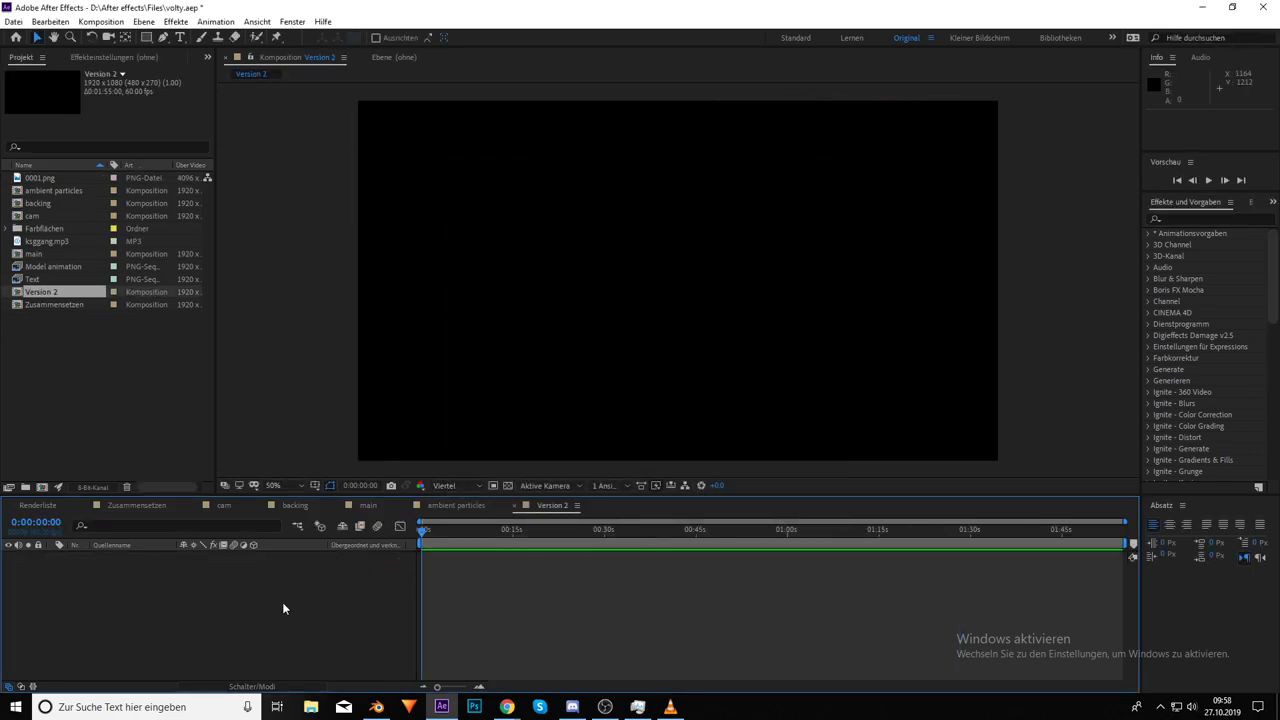
Add the Zusammensetzen composition to the Version 2 timeline and set Version 2's duration to 0:00:11:30
{"action": "left_click_drag", "start_coordinate": [55, 304], "coordinate": [190, 630]}
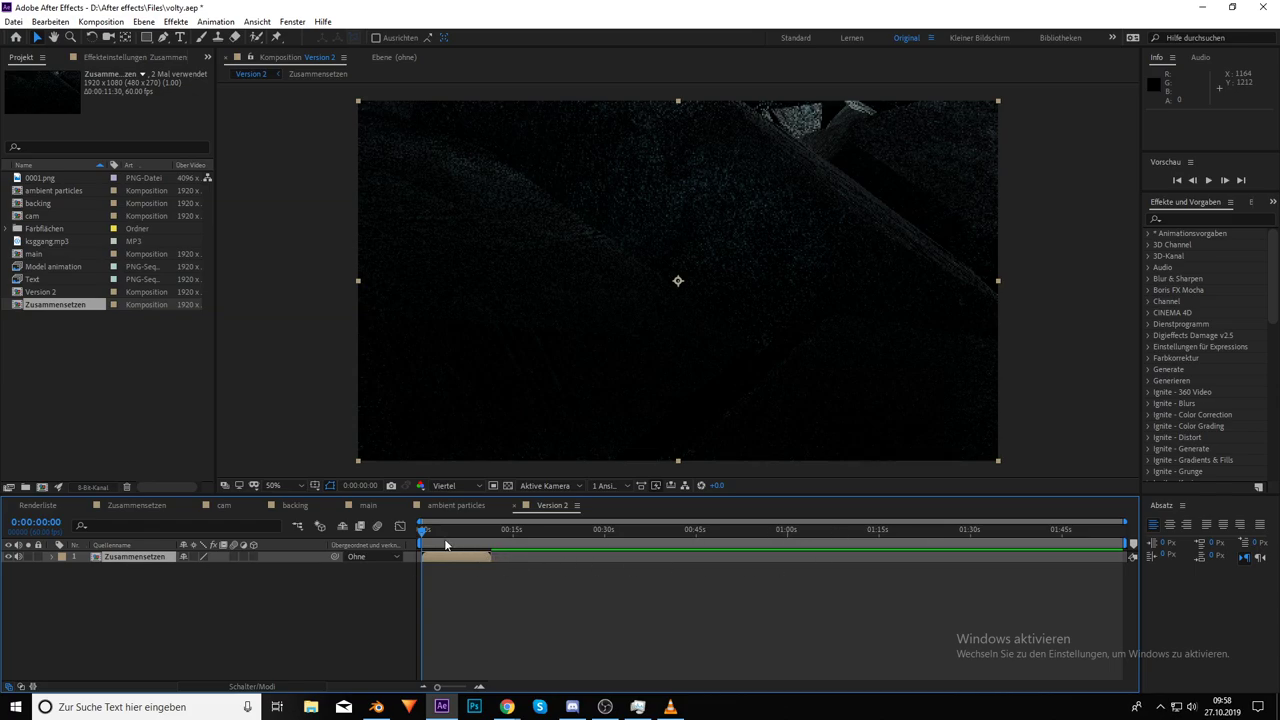
{"action": "left_click", "coordinate": [49, 293]}
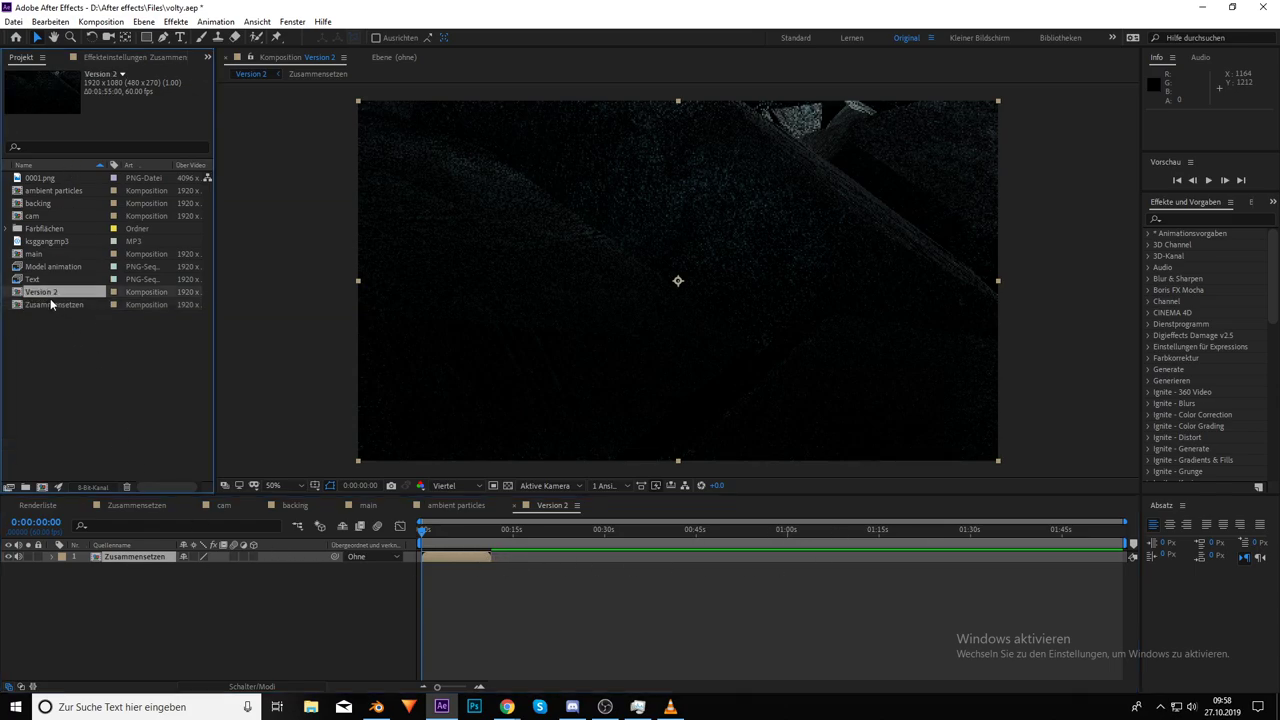
{"action": "right_click", "coordinate": [50, 299]}
{"action": "left_click", "coordinate": [115, 300]}
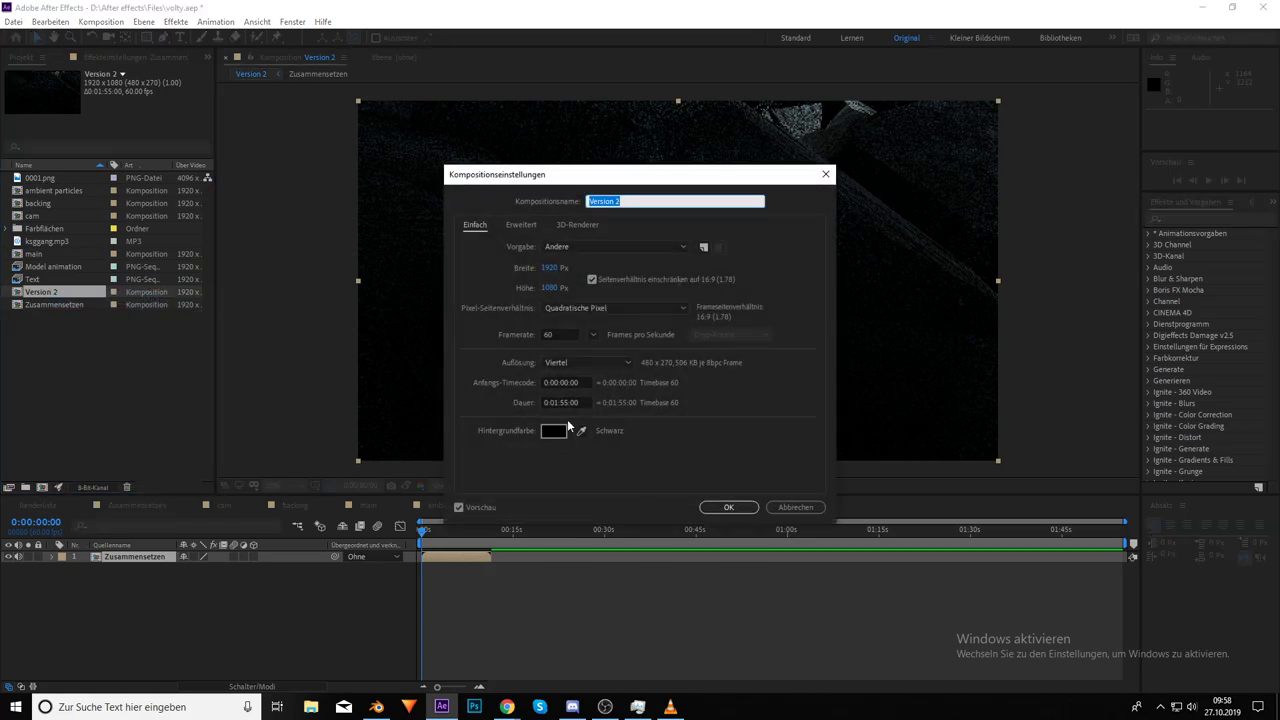
{"action": "left_click", "coordinate": [555, 402]}
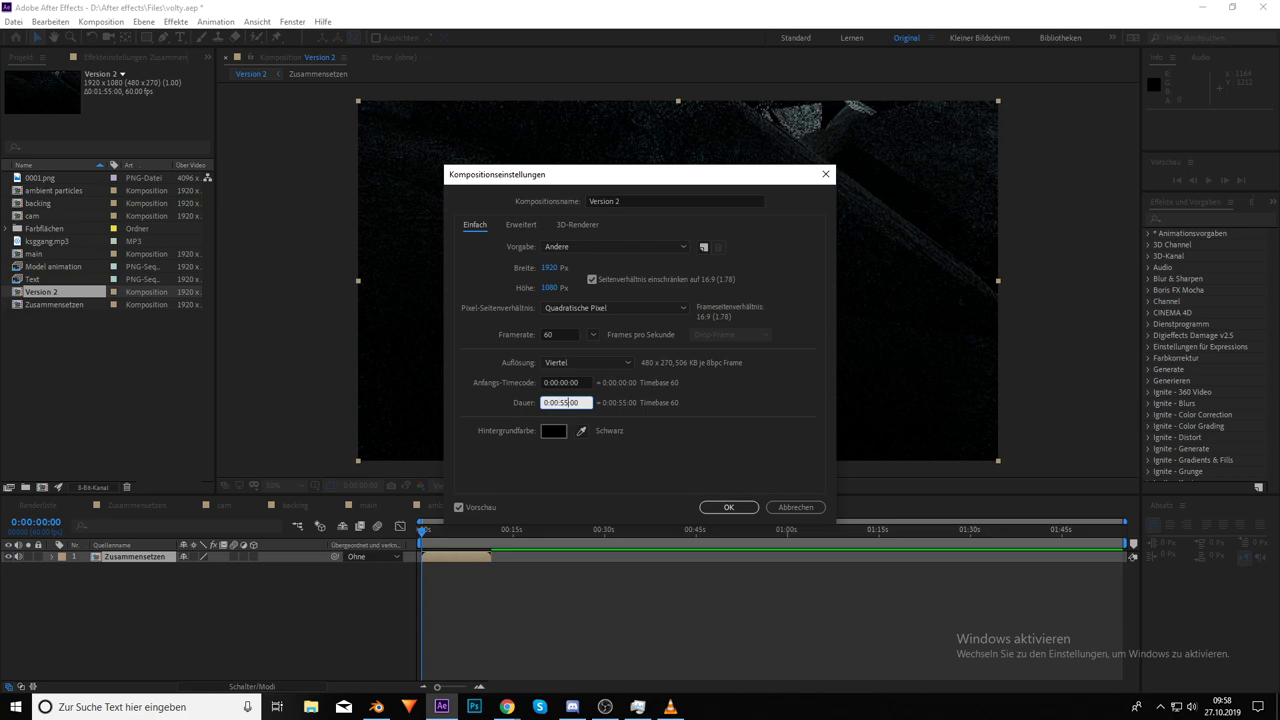
{"action": "key", "text": "BackSpace"}
{"action": "key", "text": "BackSpace"}
{"action": "key", "text": "BackSpace"}
{"action": "type", "text": "11"}
{"action": "key", "text": "Delete"}
{"action": "key", "text": "Delete"}
{"action": "type", "text": "30"}
{"action": "key", "text": "Return"}
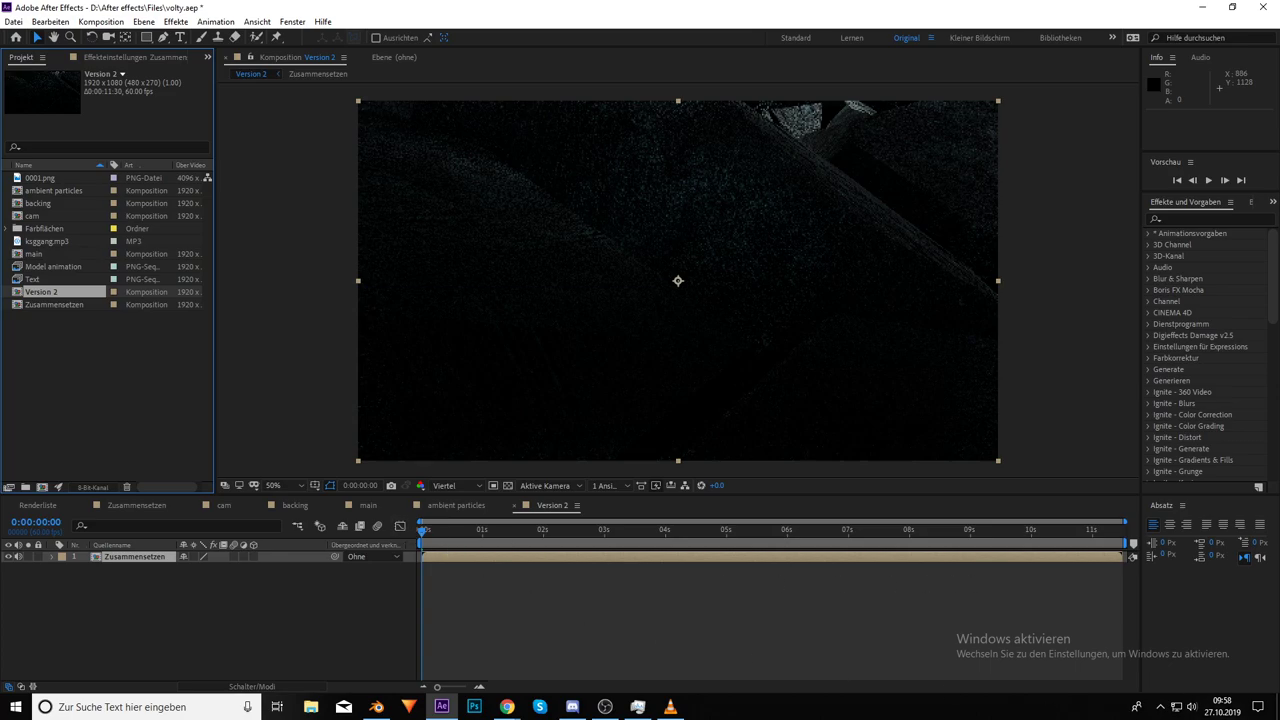
Preview Version 2 near its end, then open the Zusammensetzen composition and examine its Model animation, Text and camera layers
{"action": "left_click", "coordinate": [605, 707]}
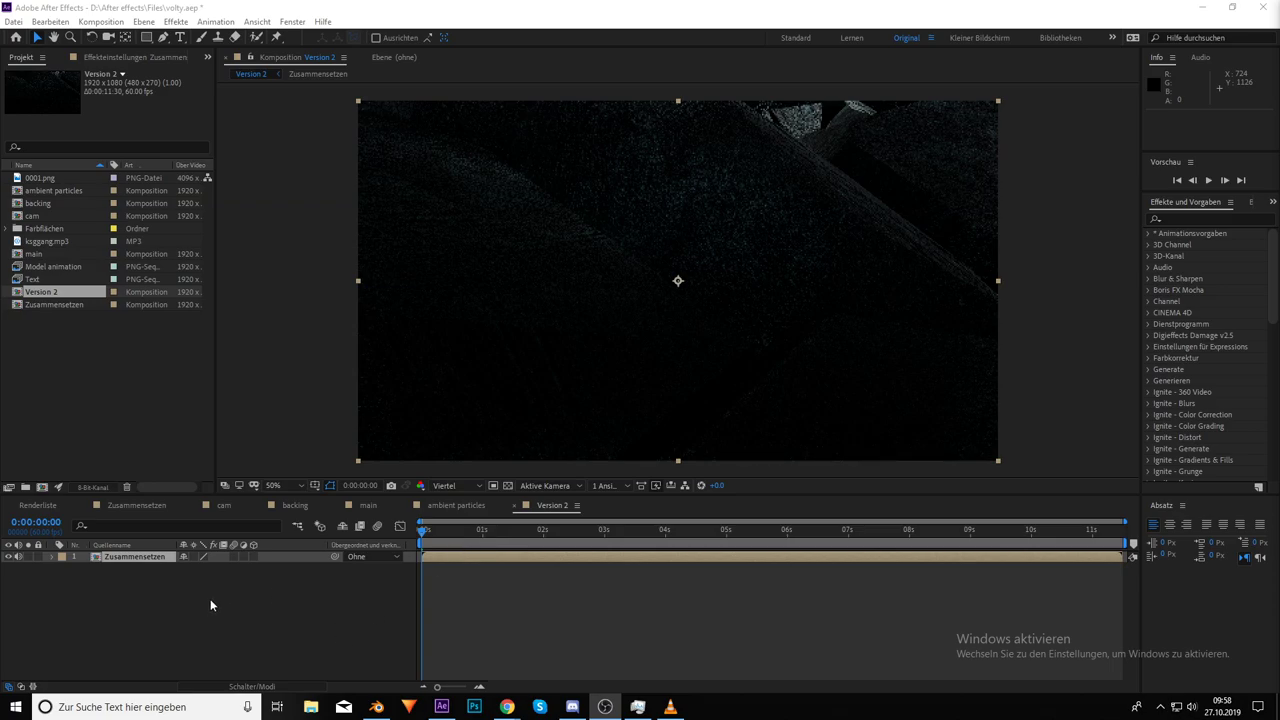
{"action": "left_click_drag", "start_coordinate": [523, 529], "coordinate": [1115, 529]}
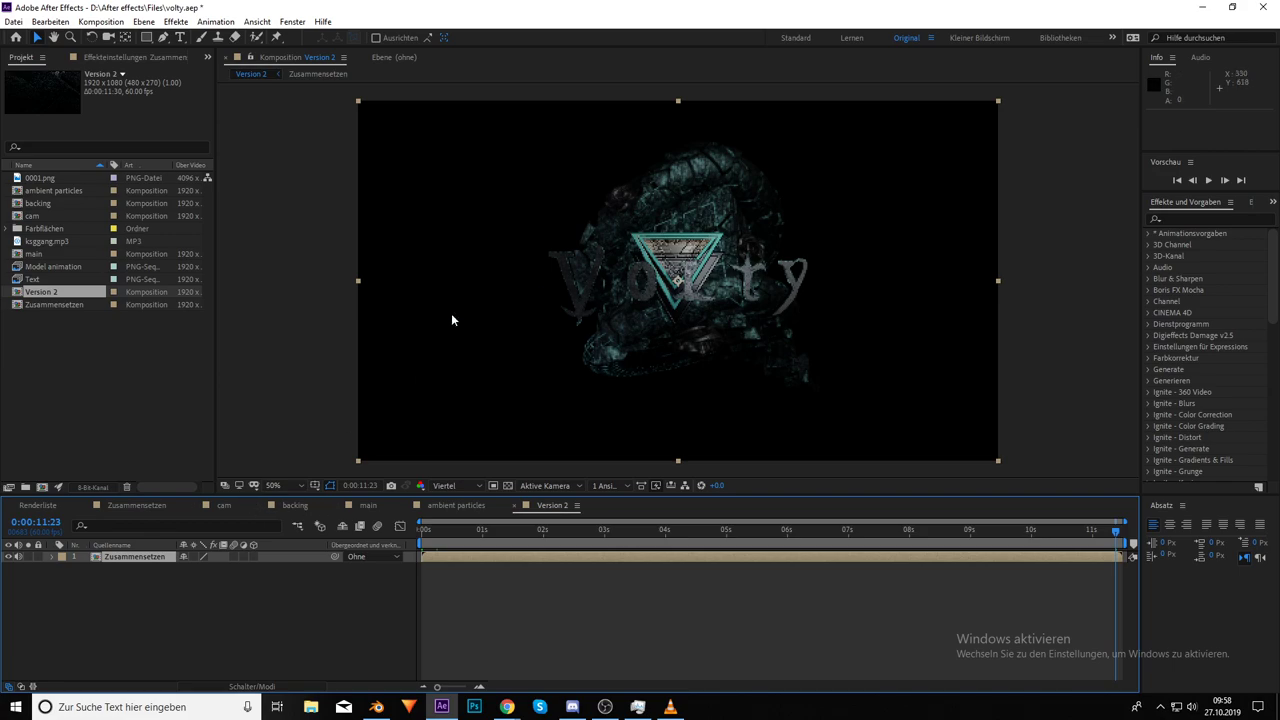
{"action": "left_click", "coordinate": [136, 505]}
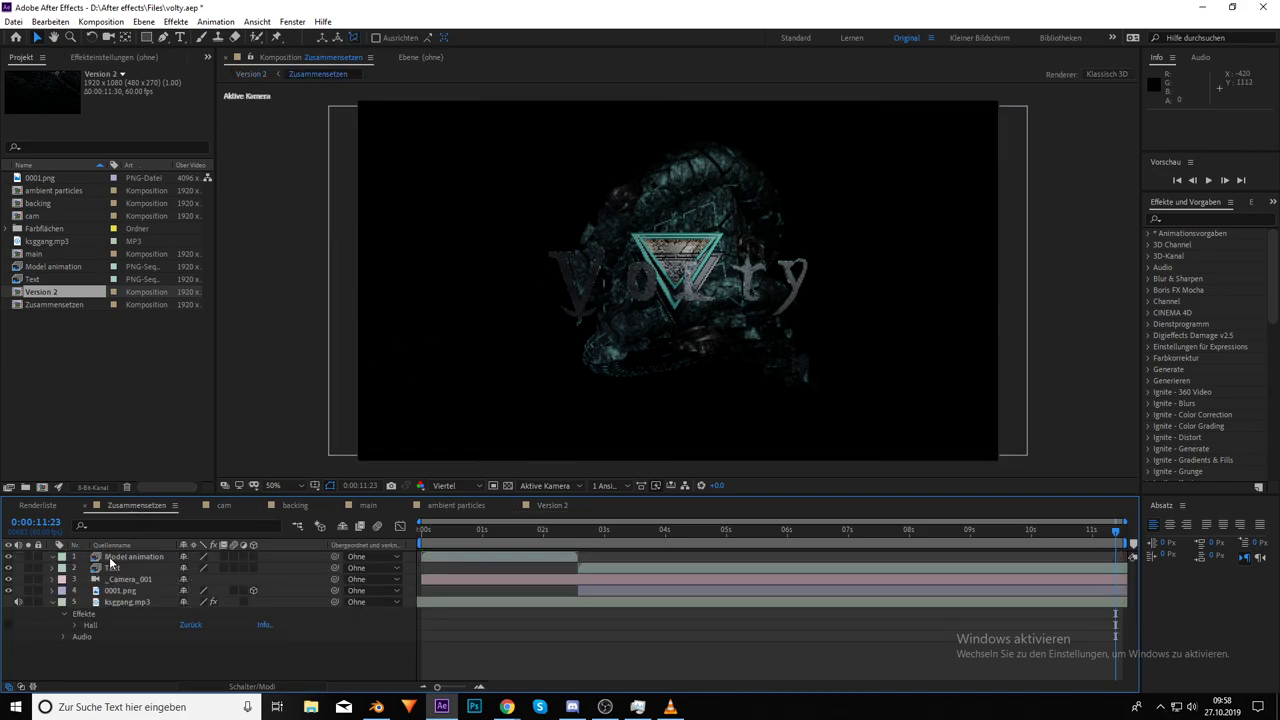
{"action": "left_click", "coordinate": [108, 557]}
{"action": "left_click_drag", "start_coordinate": [490, 532], "coordinate": [577, 528]}
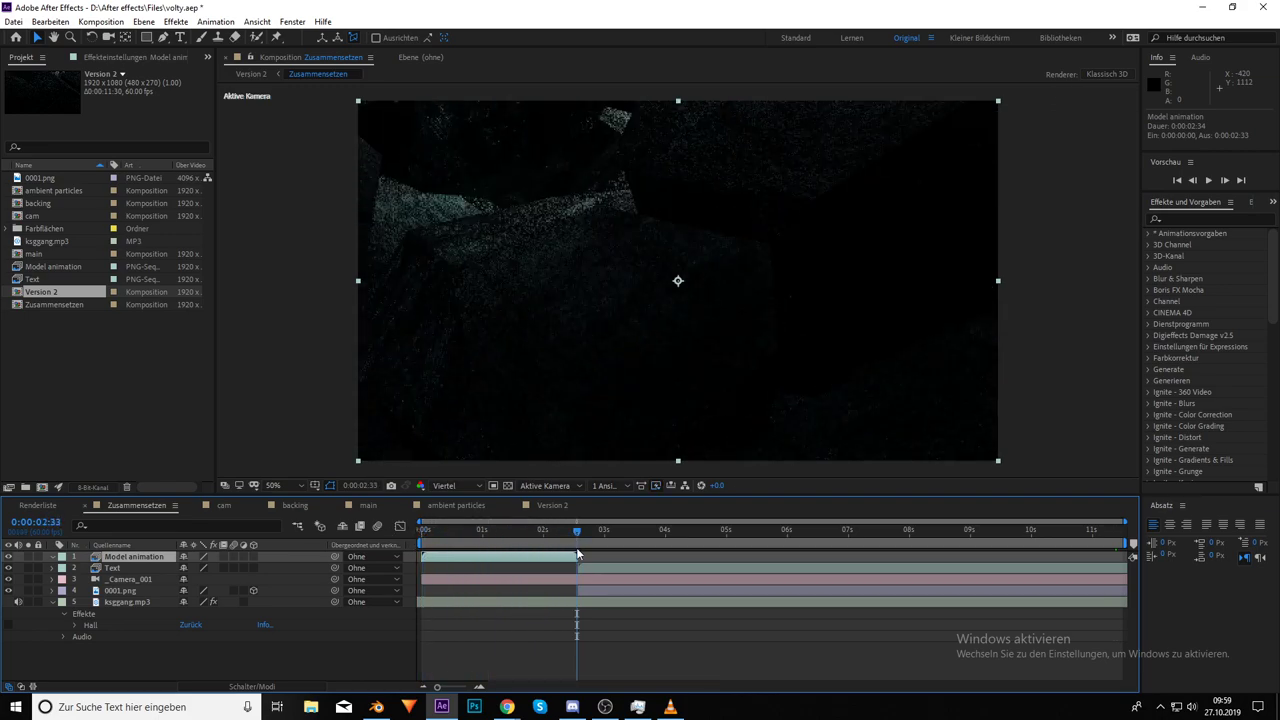
{"action": "left_click_drag", "start_coordinate": [490, 535], "coordinate": [613, 536]}
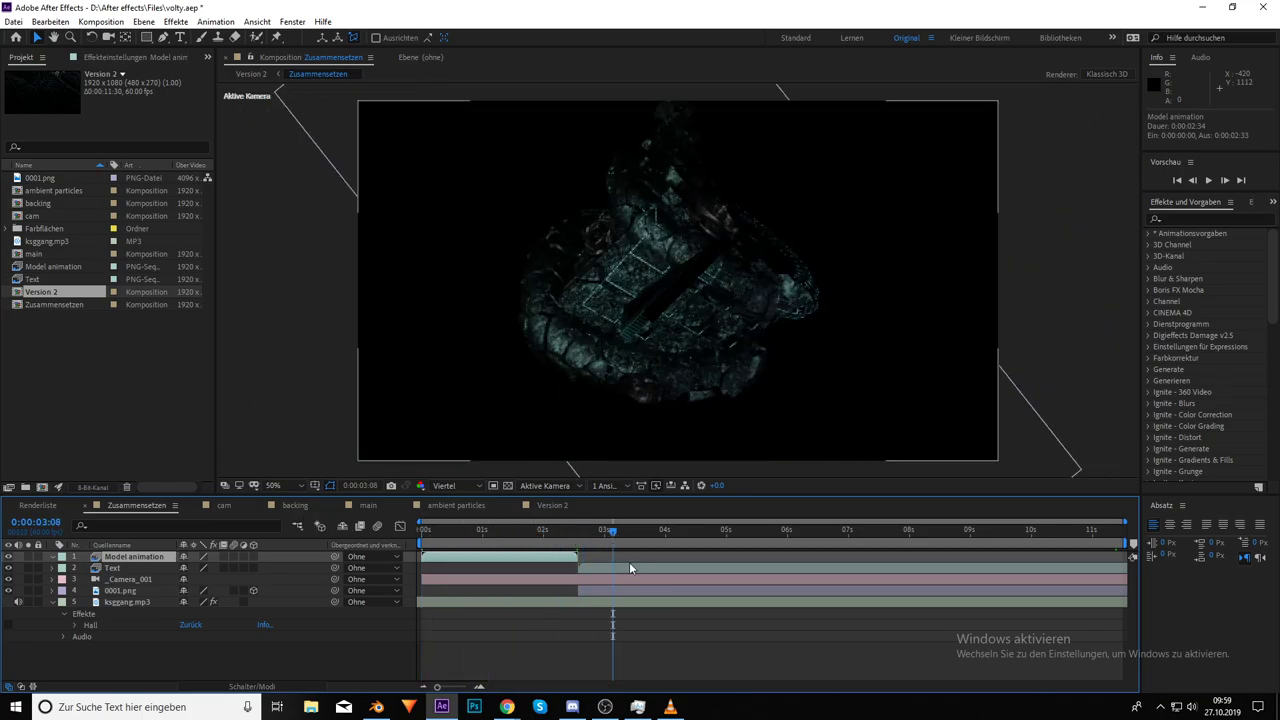
{"action": "left_click", "coordinate": [629, 567]}
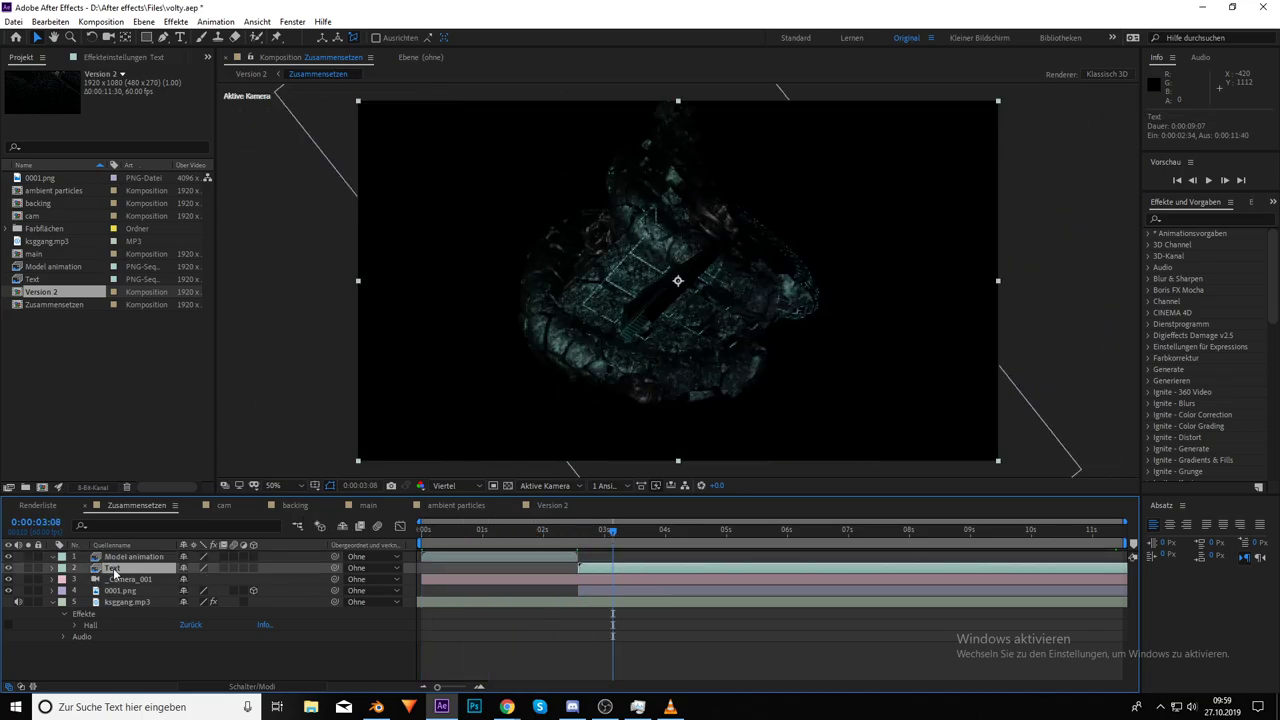
{"action": "left_click", "coordinate": [628, 532]}
{"action": "left_click", "coordinate": [526, 580]}
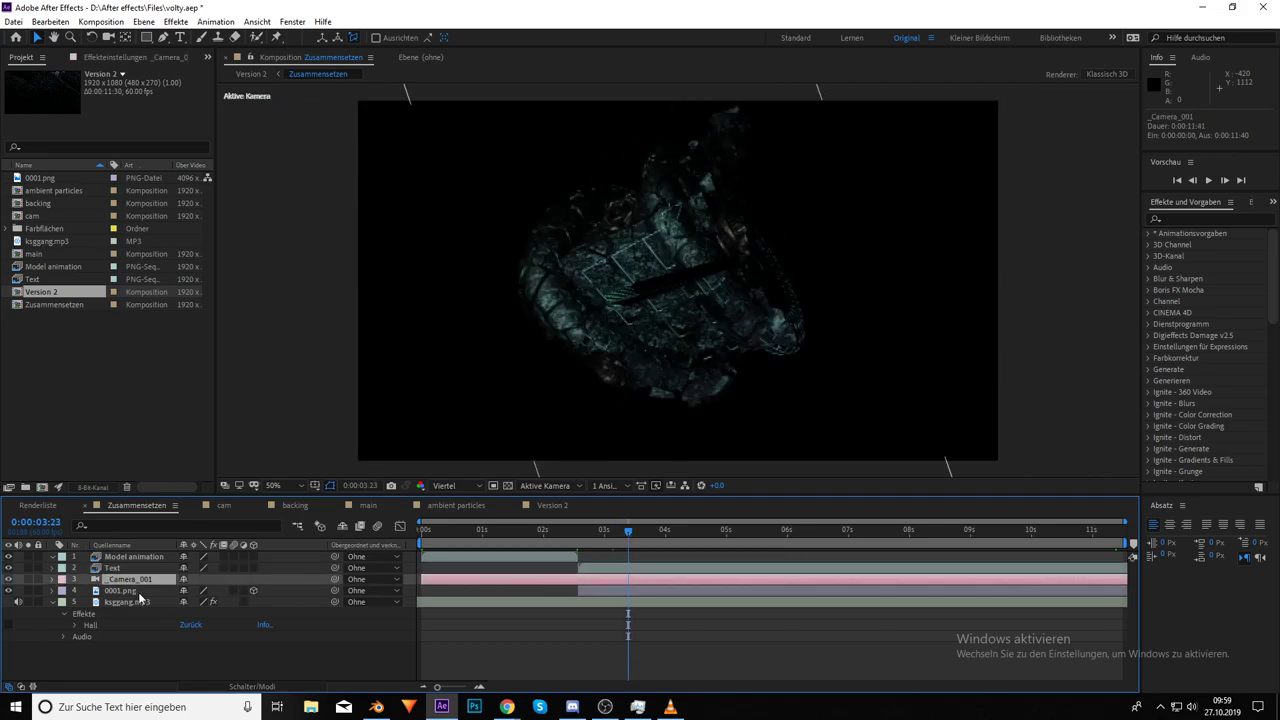
Check the 0001.png layer by toggling its visibility and viewing the final frame, then preview Version 2 through to its end
{"action": "left_click", "coordinate": [150, 594]}
{"action": "left_click", "coordinate": [9, 591]}
{"action": "left_click", "coordinate": [9, 591]}
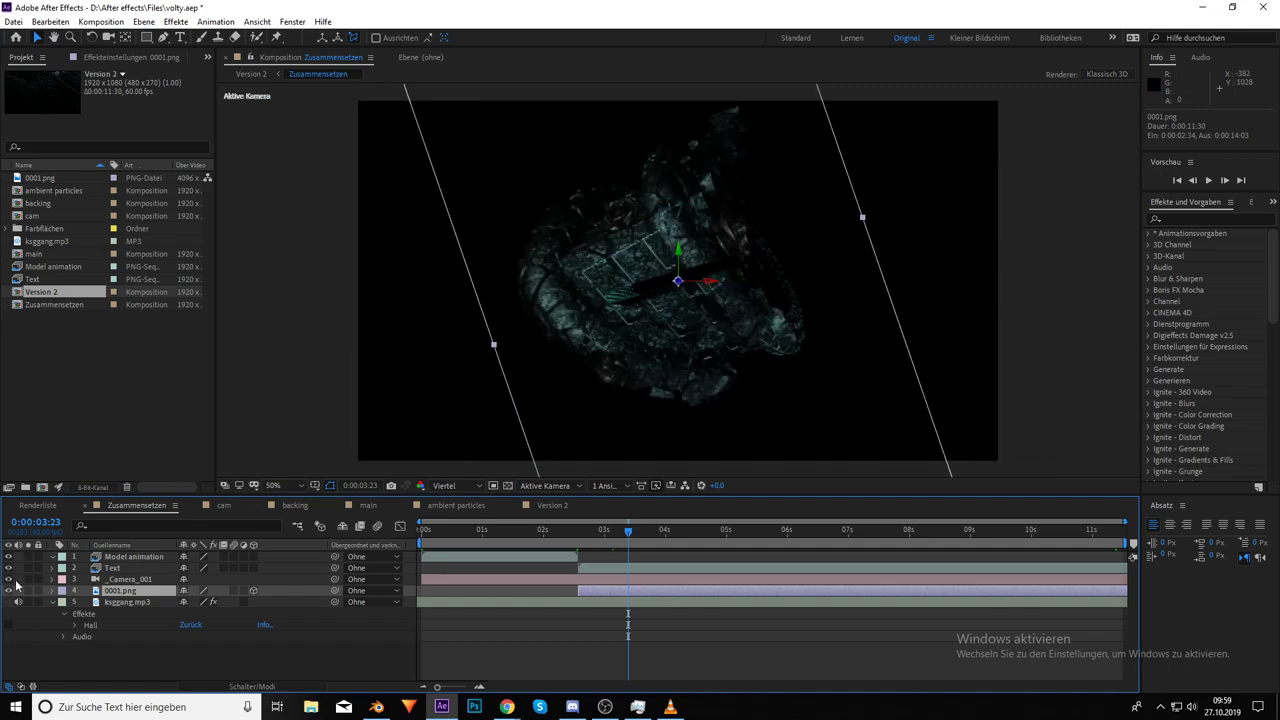
{"action": "left_click", "coordinate": [9, 591]}
{"action": "left_click", "coordinate": [9, 591]}
{"action": "left_click_drag", "start_coordinate": [628, 530], "coordinate": [815, 536]}
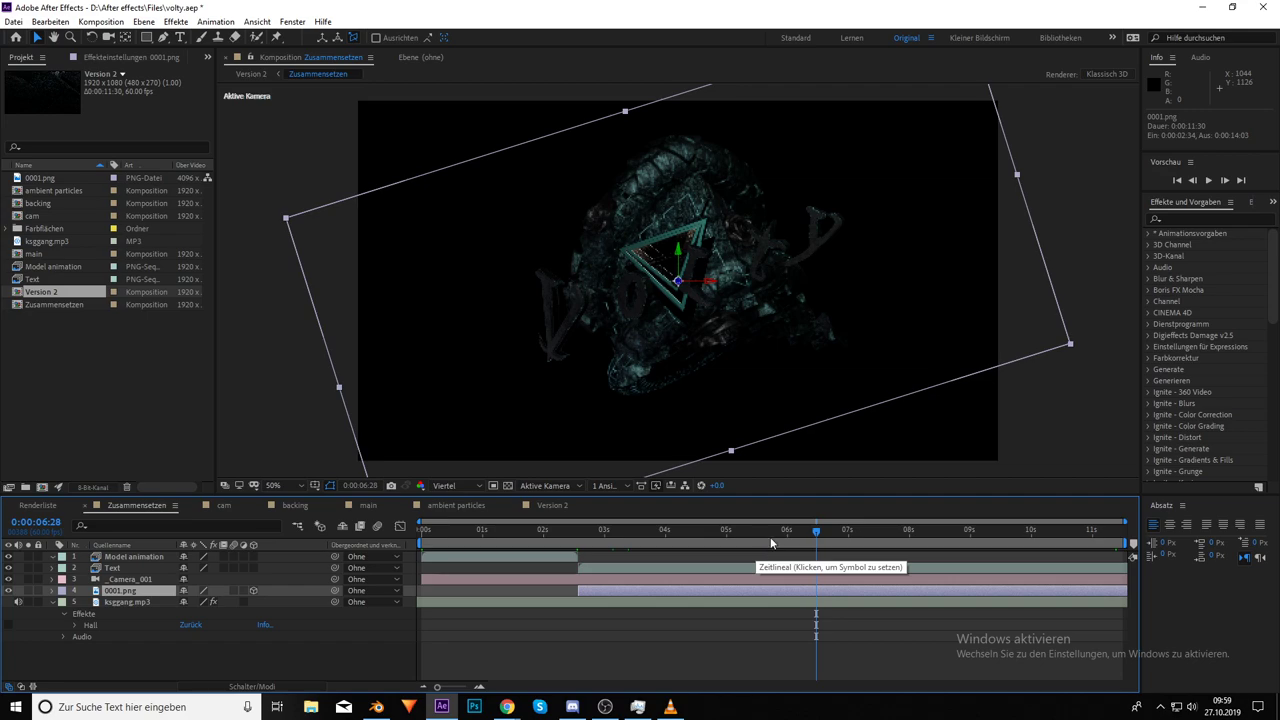
{"action": "key", "text": "End"}
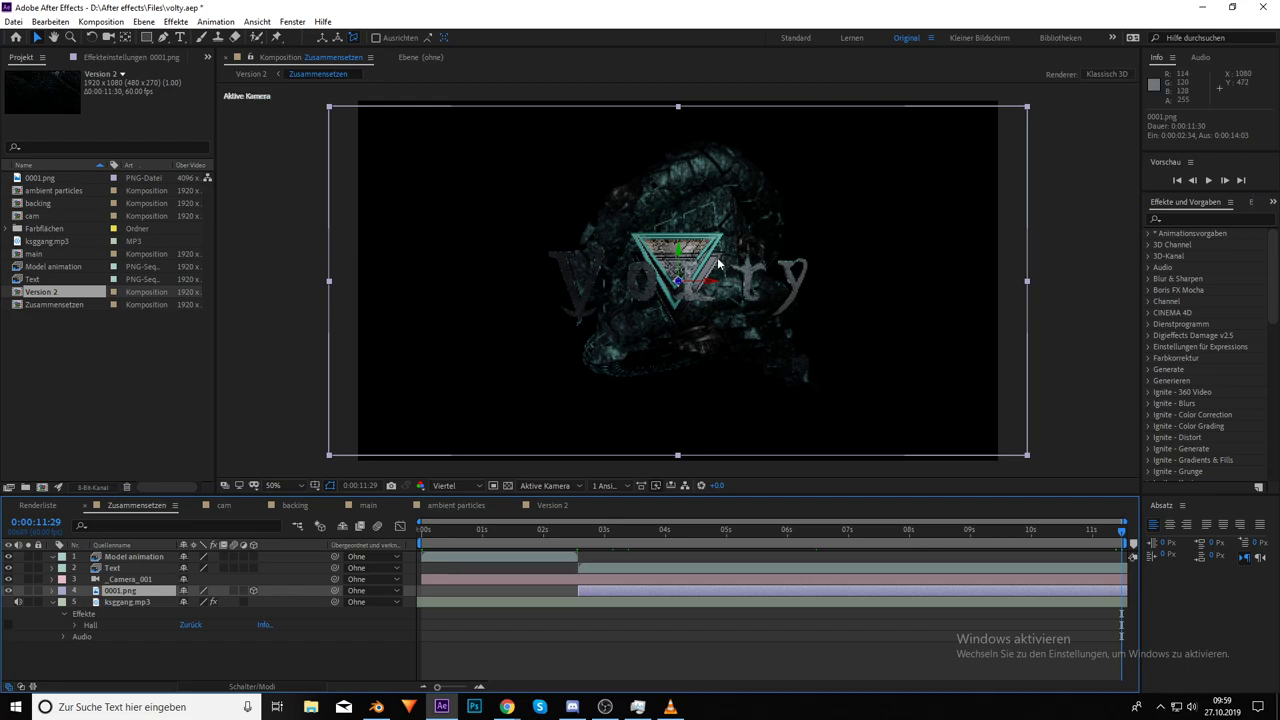
{"action": "key", "text": "comma"}
{"action": "key", "text": "comma"}
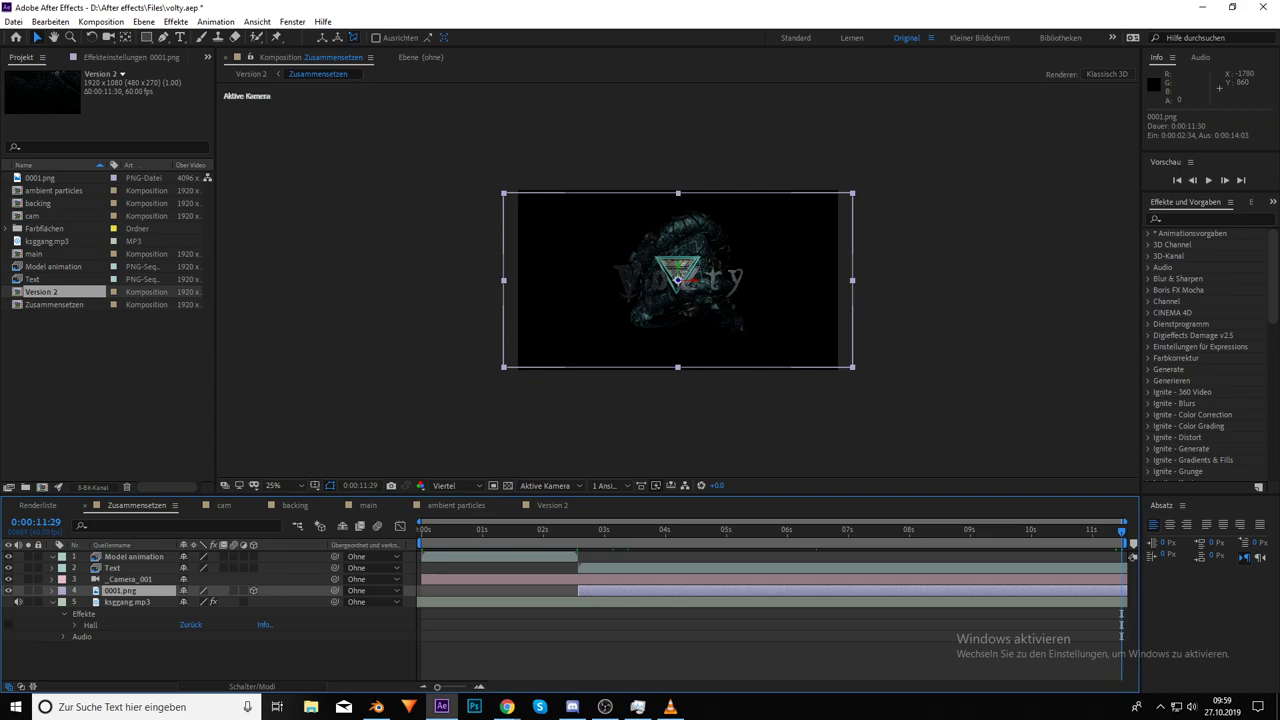
{"action": "key", "text": "alt+Tab"}
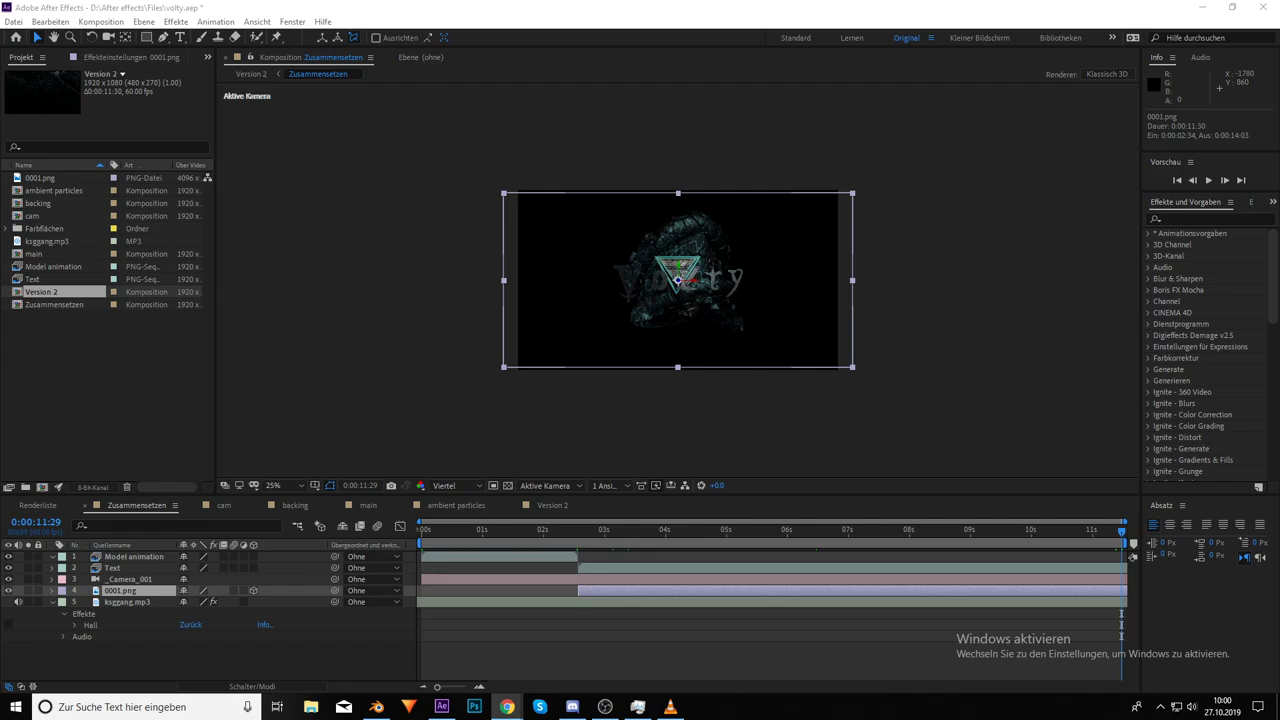
{"action": "left_click", "coordinate": [548, 505]}
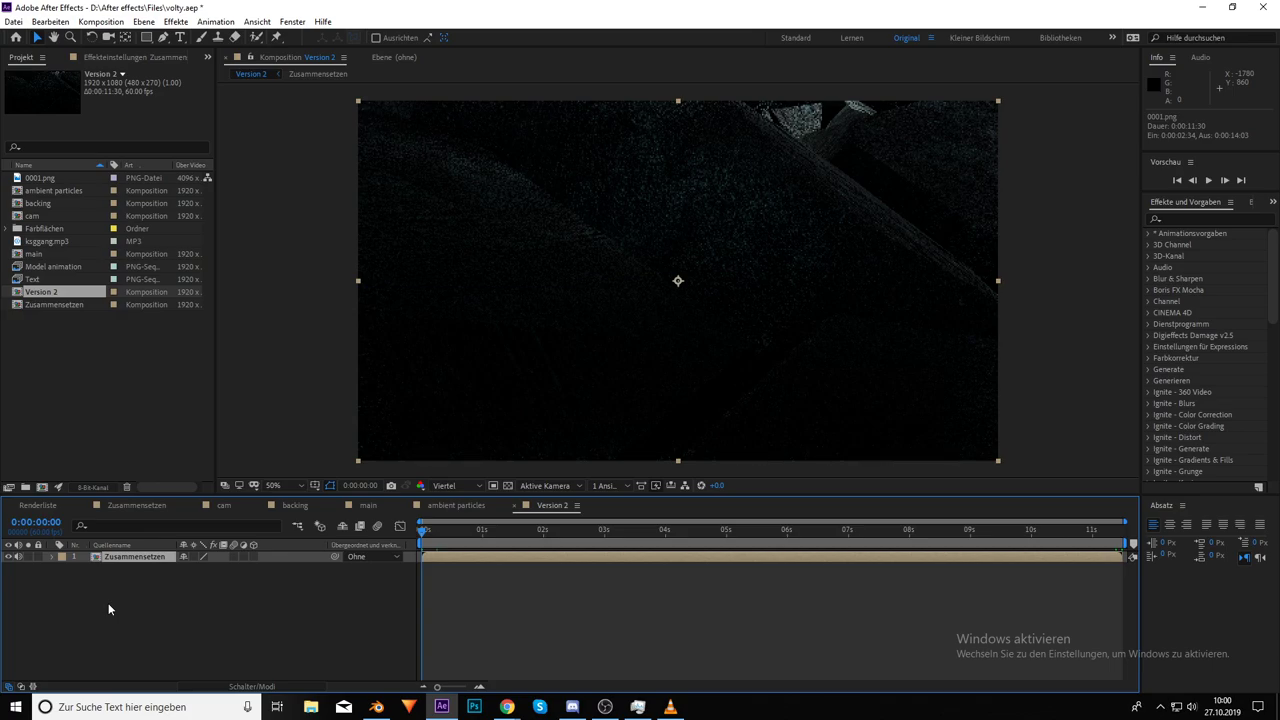
{"action": "left_click_drag", "start_coordinate": [438, 530], "coordinate": [1122, 530]}
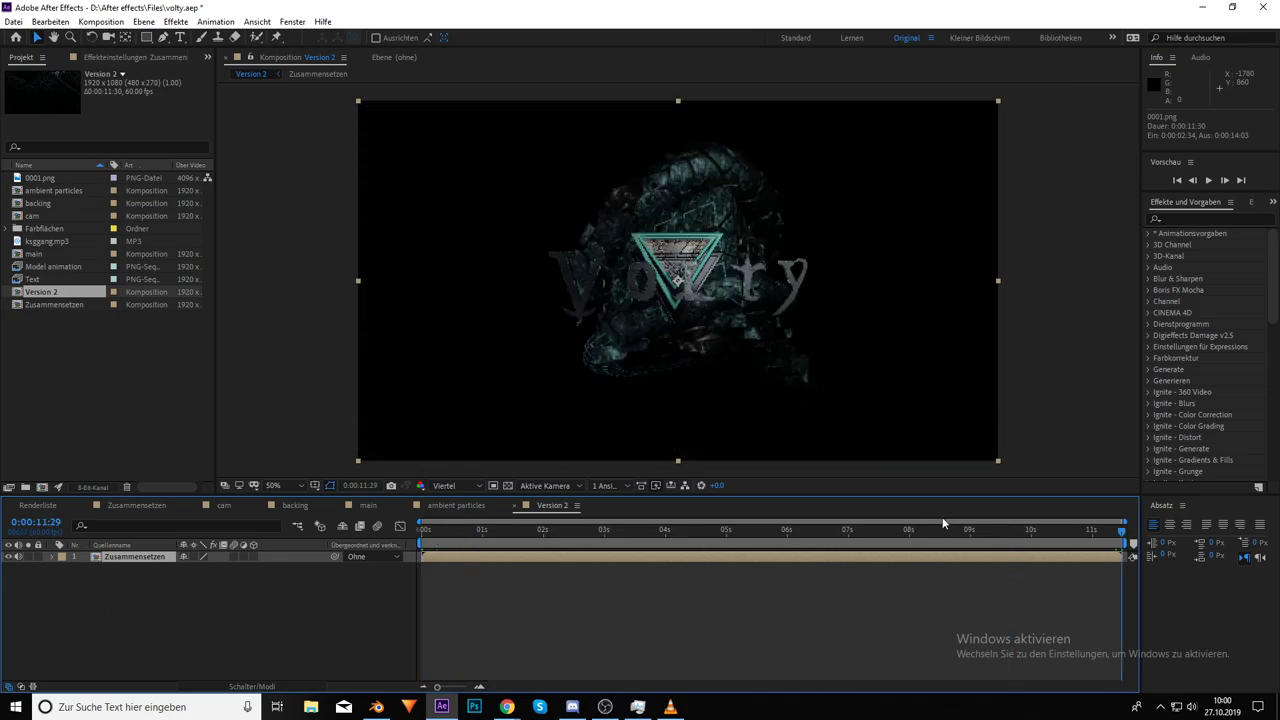
Create a new composition in the project and name it backing 2
{"action": "right_click", "coordinate": [157, 360]}
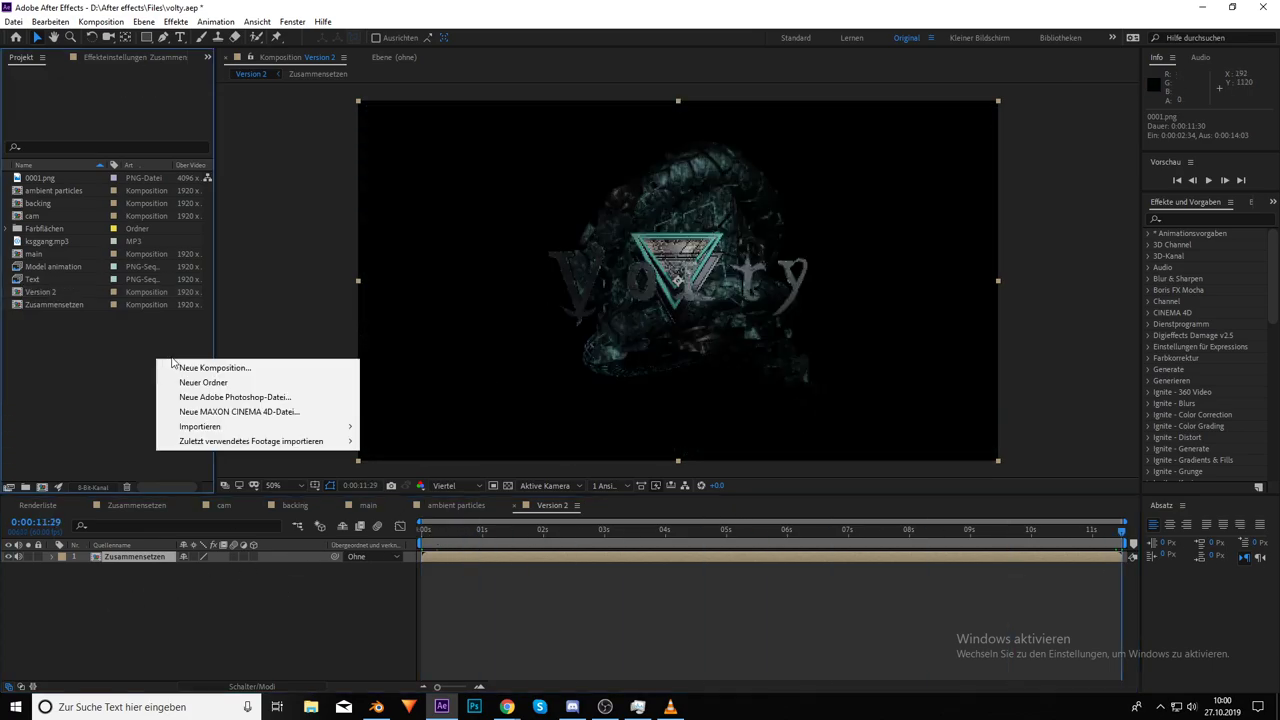
{"action": "left_click", "coordinate": [194, 368]}
{"action": "type", "text": "backing"}
{"action": "key", "text": "Return"}
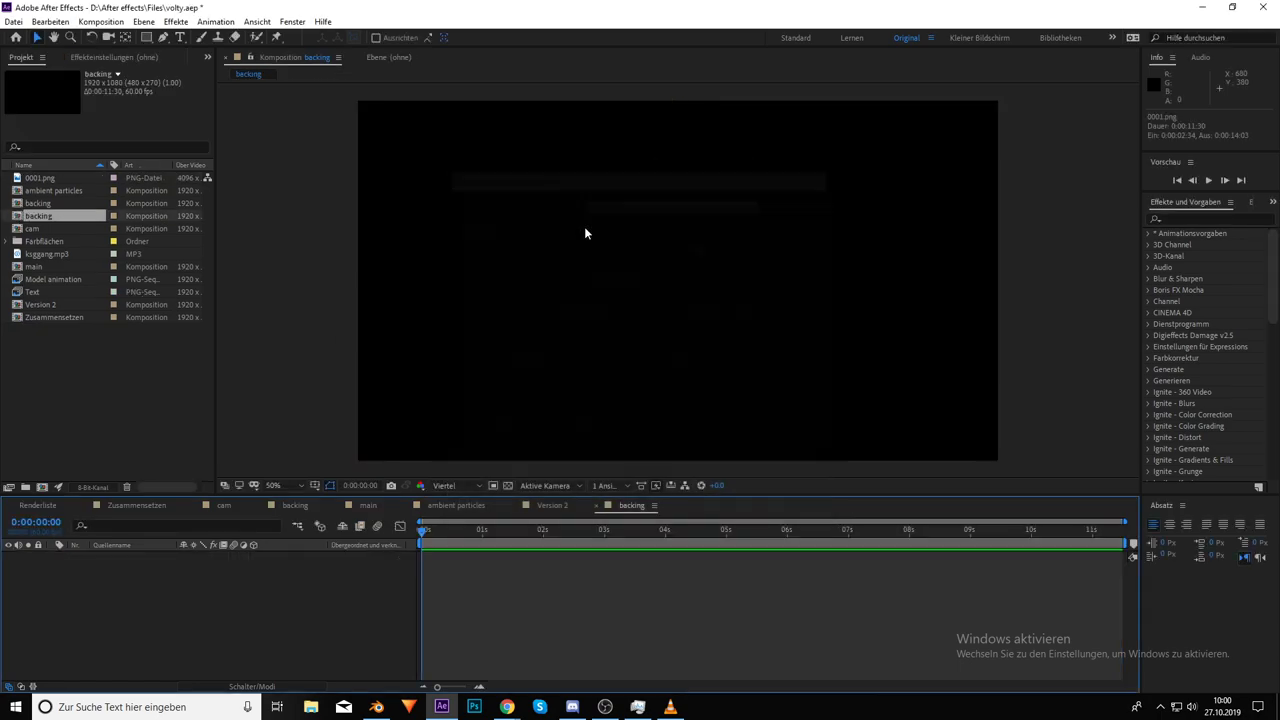
{"action": "right_click", "coordinate": [47, 215]}
{"action": "left_click", "coordinate": [52, 221]}
{"action": "key", "text": "End"}
{"action": "type", "text": "2"}
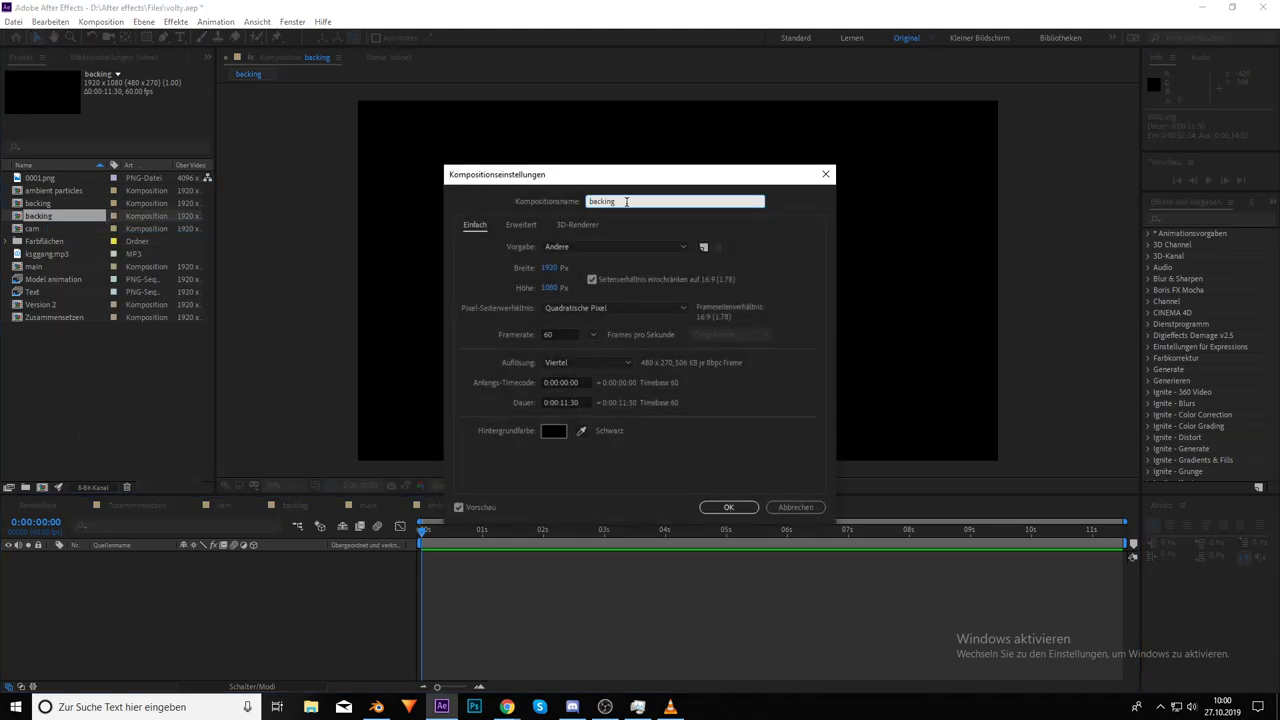
{"action": "key", "text": "Return"}
Add a black solid layer to the backing 2 composition
{"action": "right_click", "coordinate": [128, 548]}
{"action": "left_click", "coordinate": [68, 616]}
{"action": "right_click", "coordinate": [129, 613]}
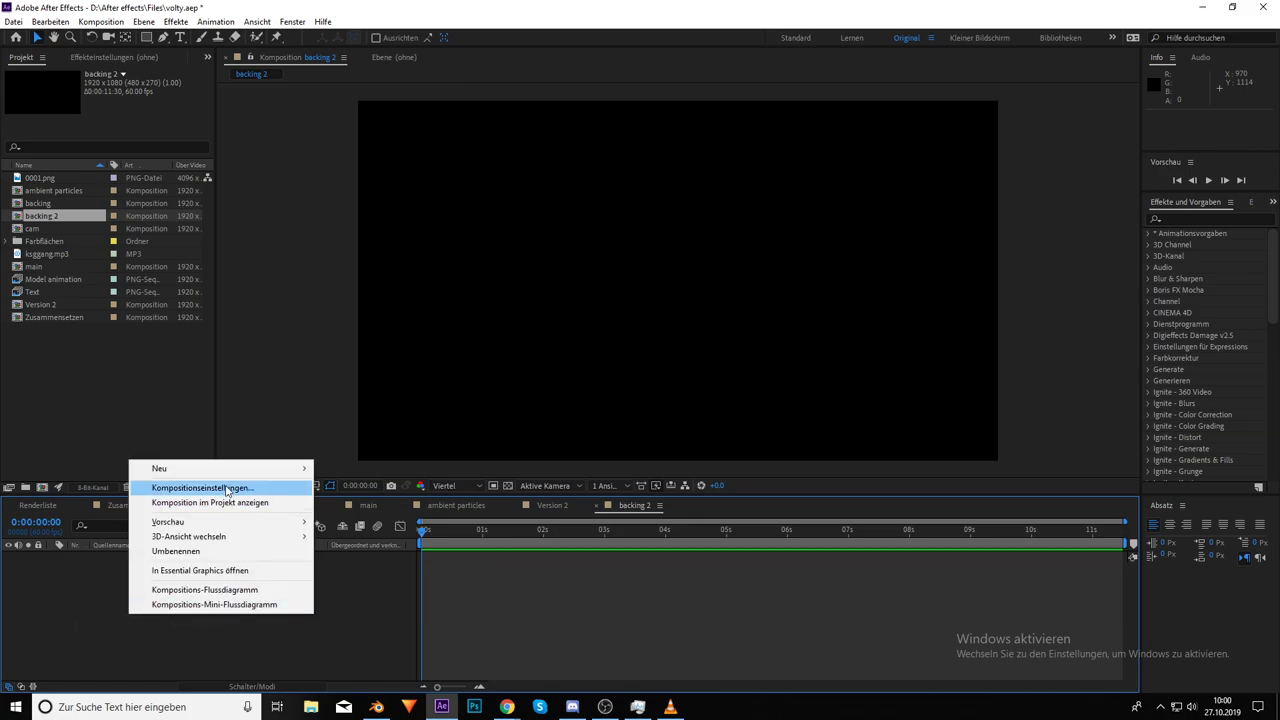
{"action": "mouse_move", "coordinate": [250, 468]}
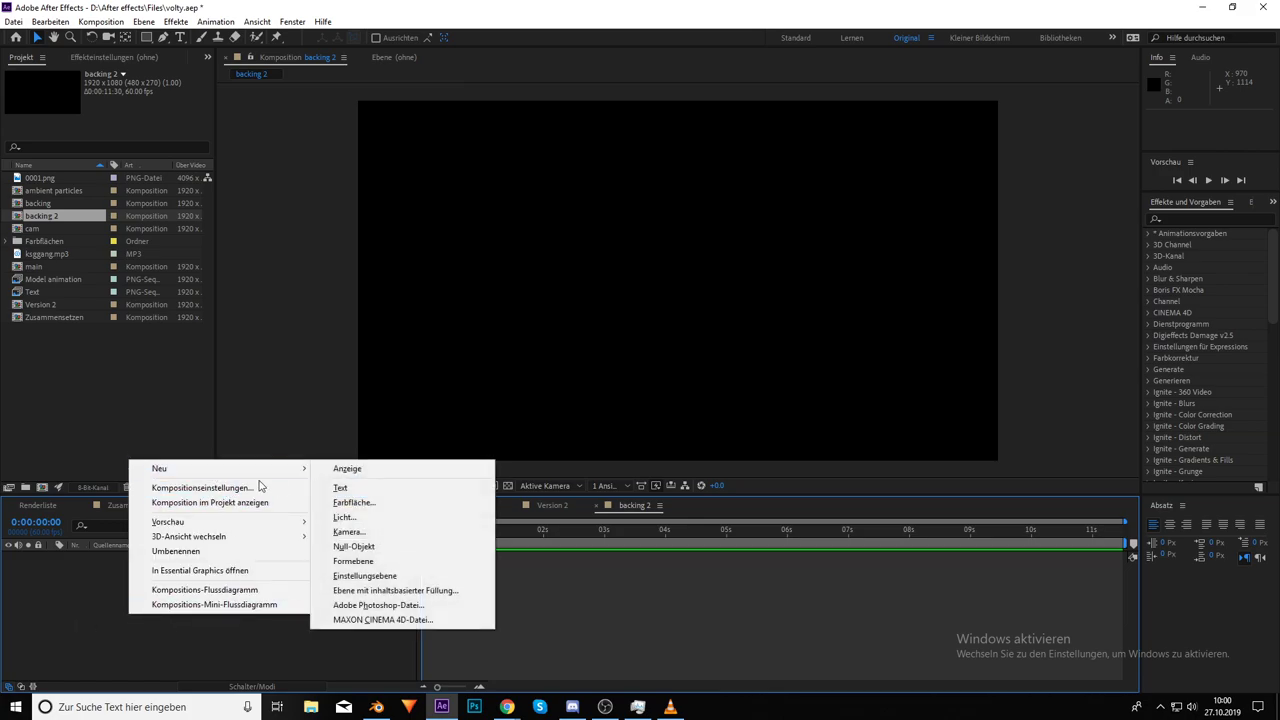
{"action": "left_click", "coordinate": [377, 505]}
{"action": "left_click", "coordinate": [722, 471]}
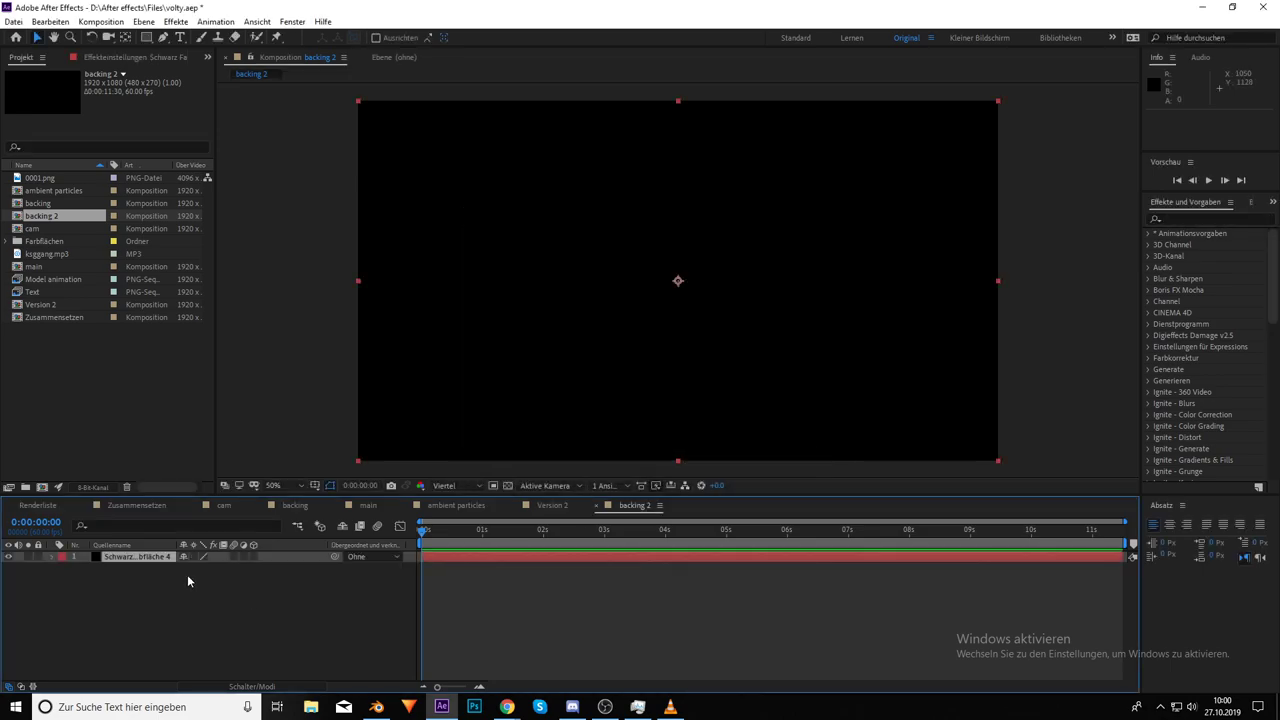
Duplicate the black solid layer and rename the upper copy grey
{"action": "key", "text": "ctrl+d"}
{"action": "right_click", "coordinate": [141, 561]}
{"action": "left_click", "coordinate": [160, 549]}
{"action": "type", "text": "grey"}
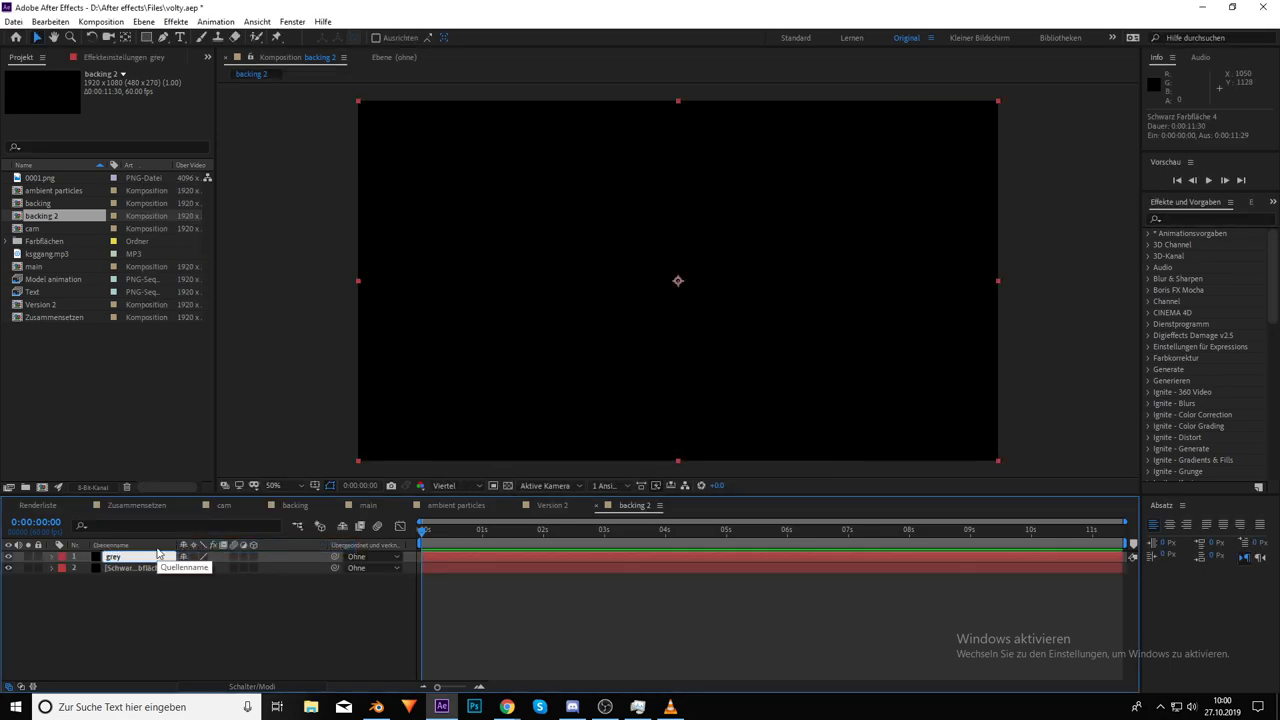
{"action": "key", "text": "Return"}
Find the Trapcode Particular effect by searching for part and apply it to the grey layer
{"action": "left_click", "coordinate": [1184, 220]}
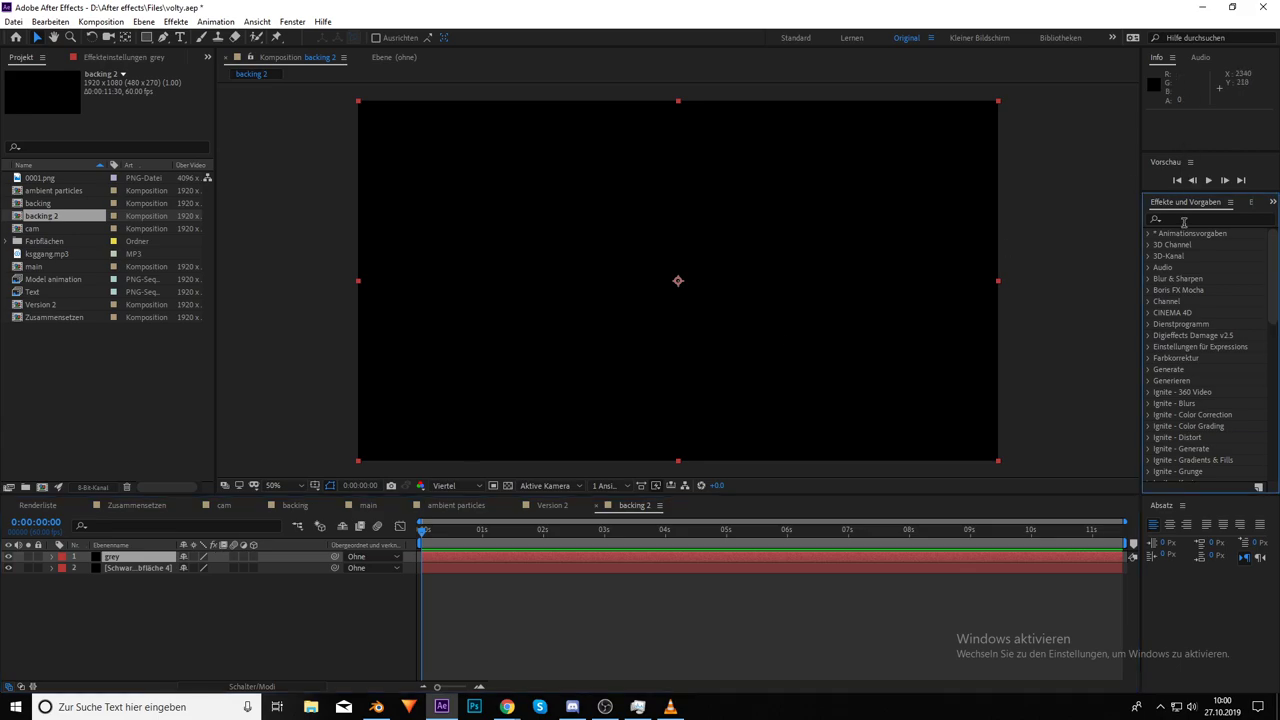
{"action": "left_click", "coordinate": [1189, 220]}
{"action": "type", "text": "p"}
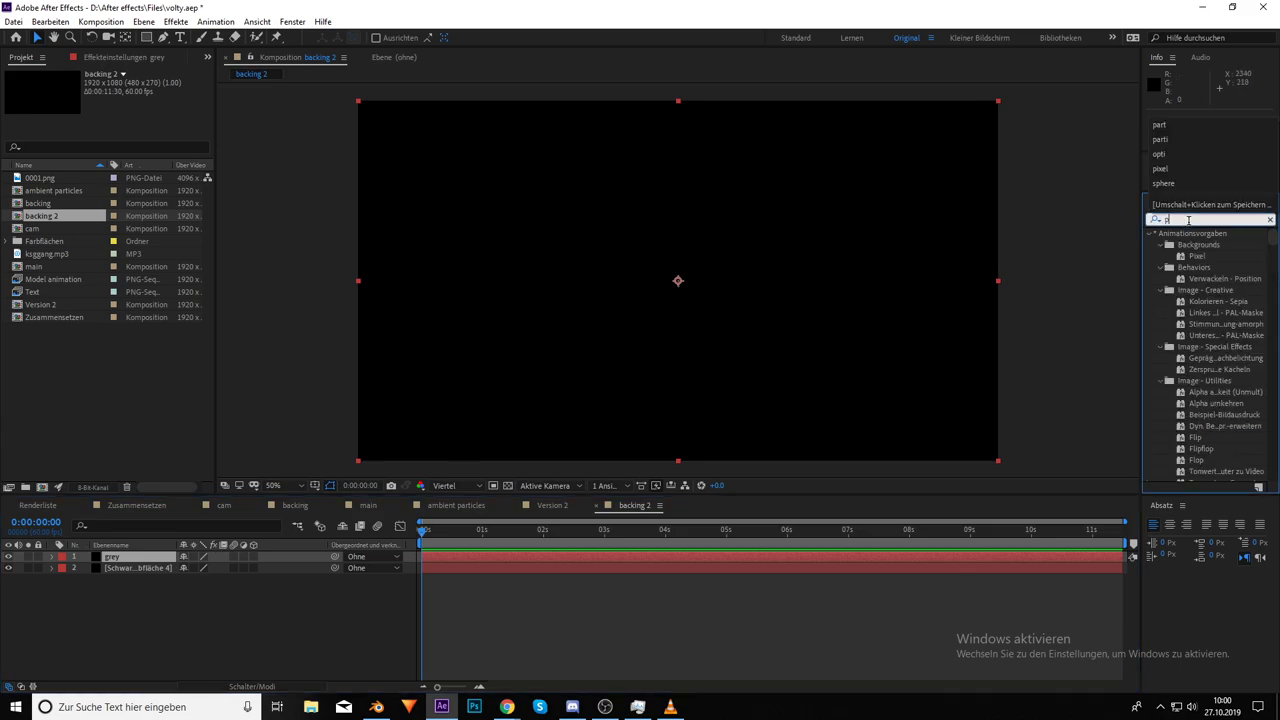
{"action": "type", "text": "art"}
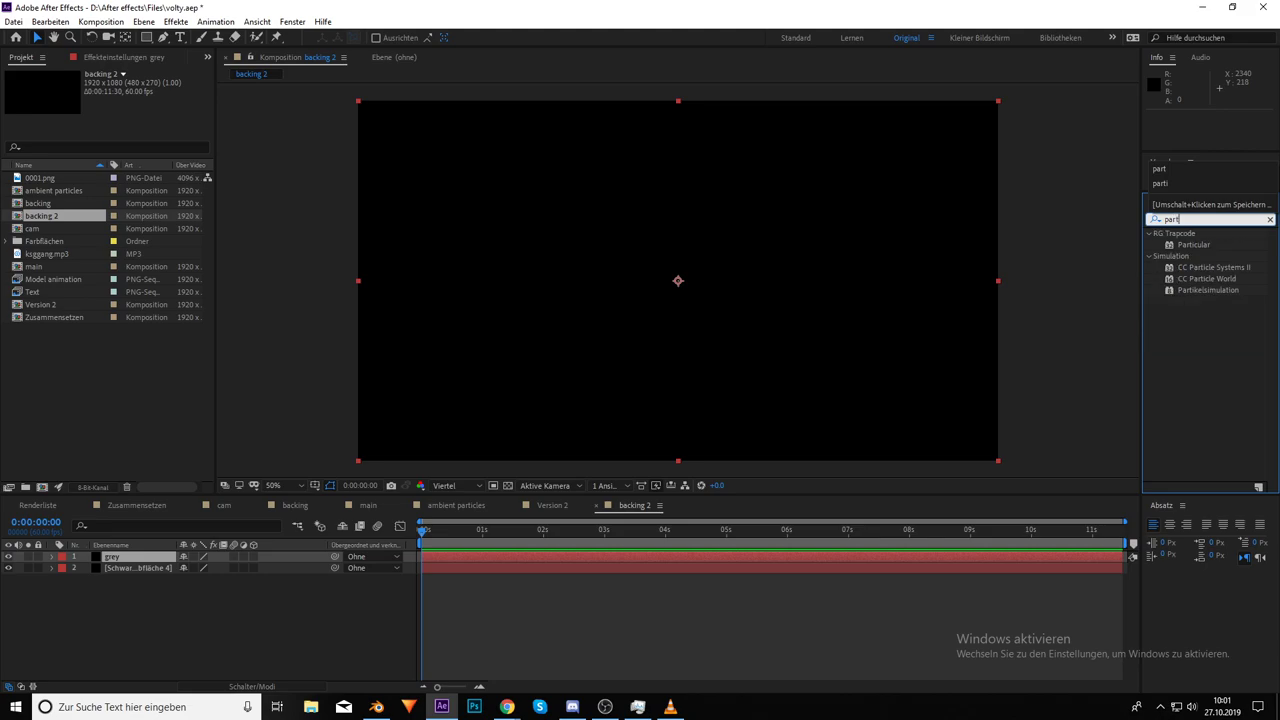
{"action": "left_click_drag", "start_coordinate": [1212, 246], "coordinate": [147, 555]}
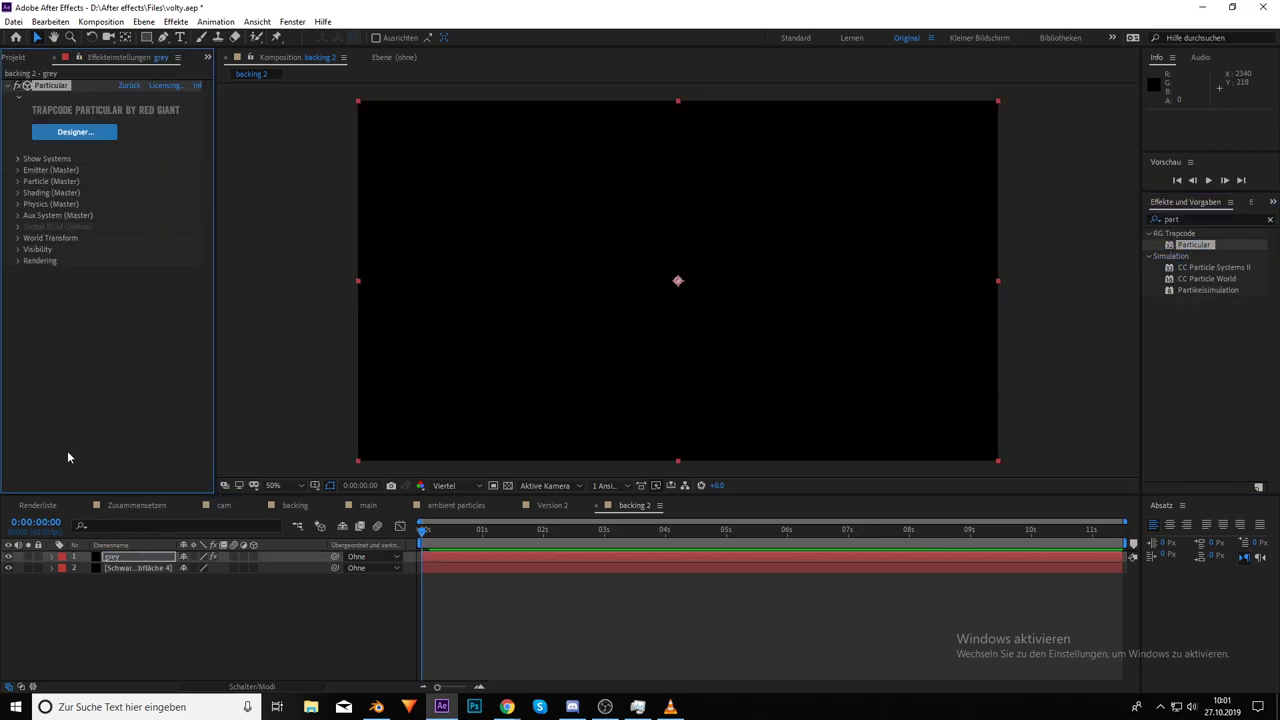
Set the Particular emitter type to Box and its emitter size mode to XYZ Individual
{"action": "left_click", "coordinate": [18, 170]}
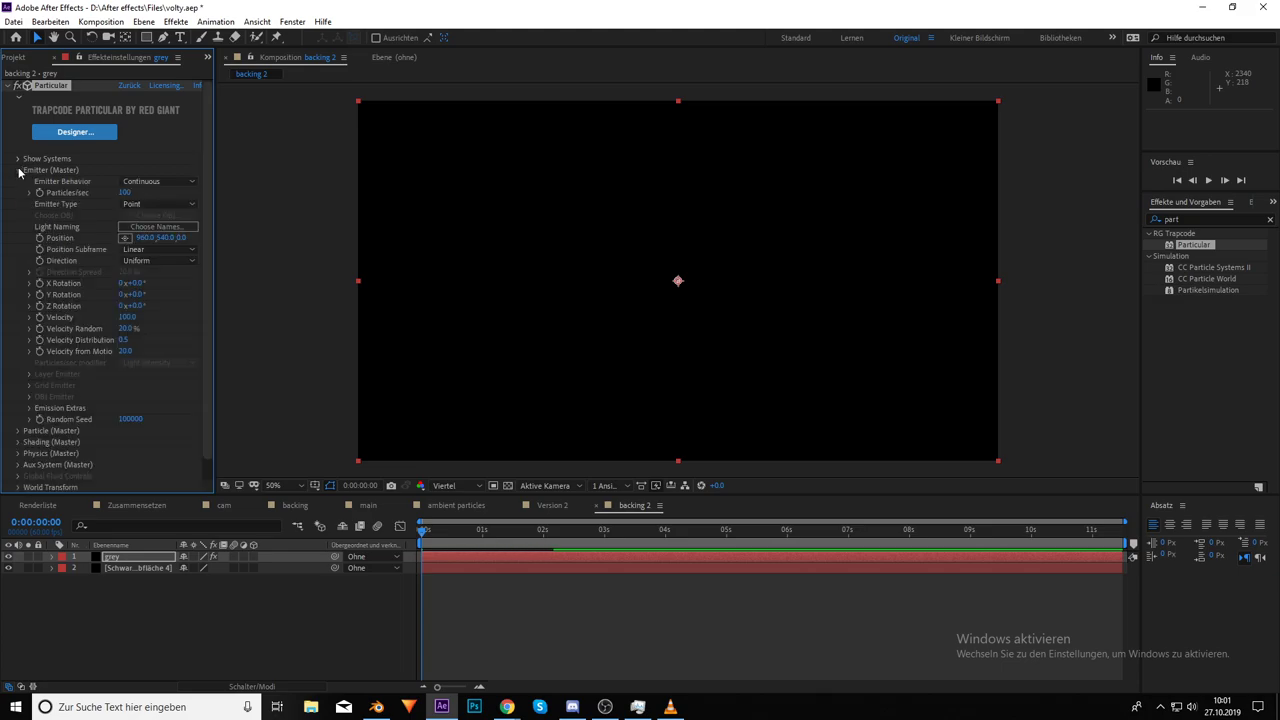
{"action": "left_click", "coordinate": [136, 204]}
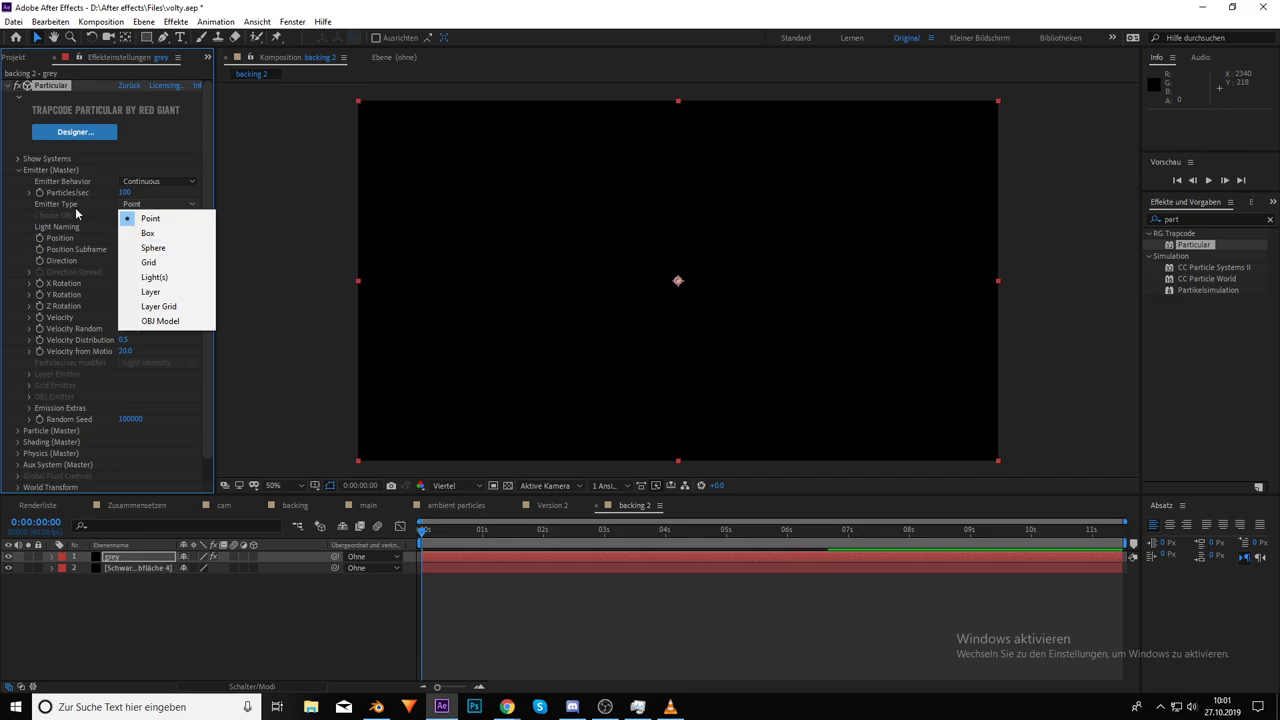
{"action": "left_click", "coordinate": [142, 233]}
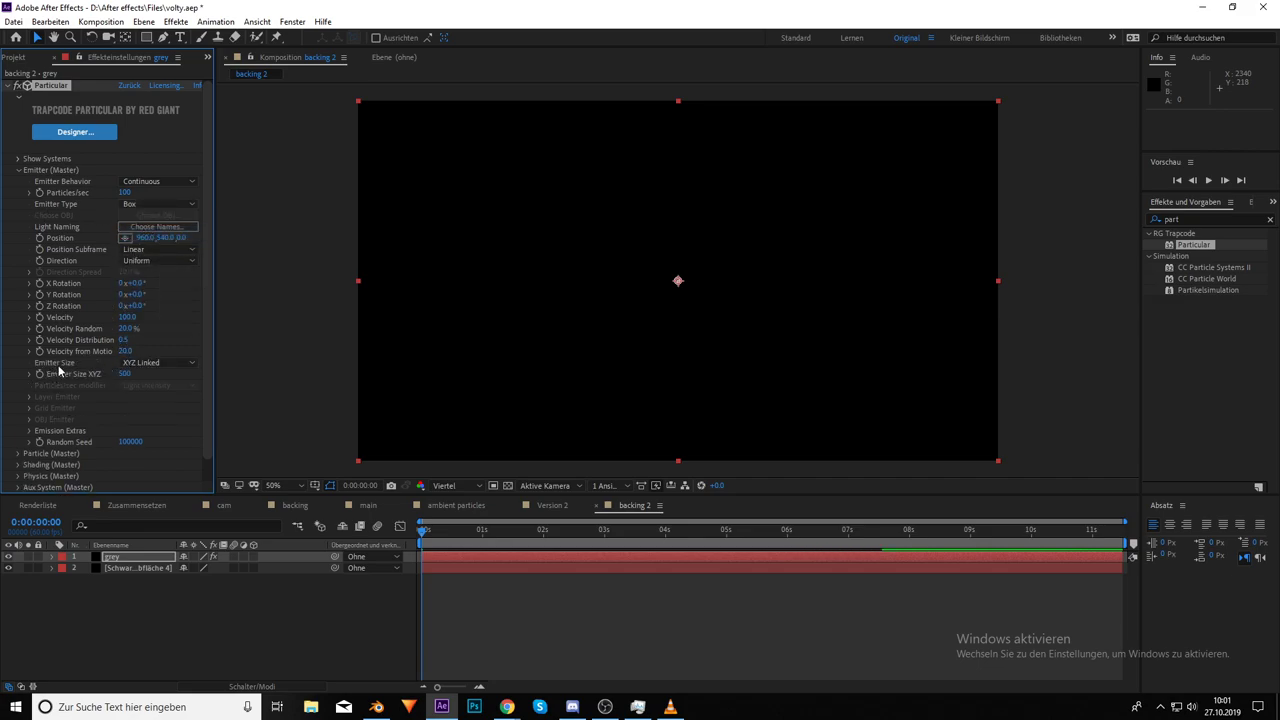
{"action": "left_click", "coordinate": [160, 363]}
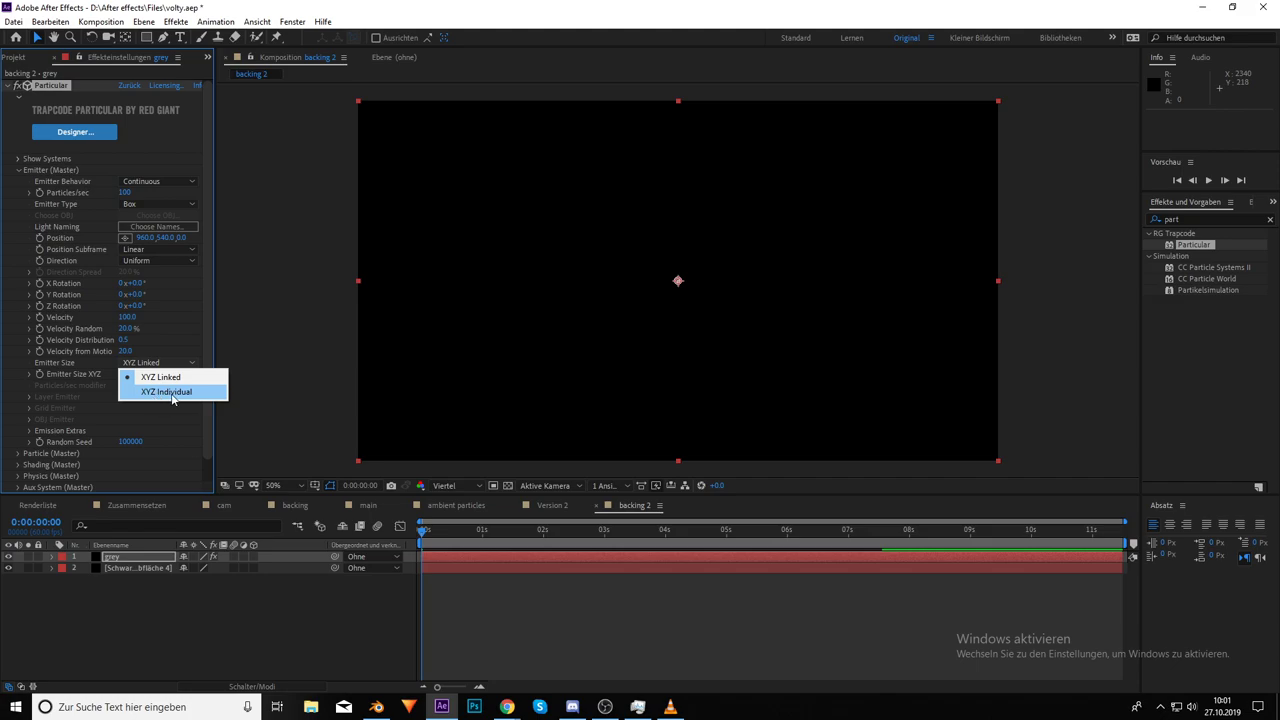
{"action": "left_click", "coordinate": [172, 396]}
Set the emitter size to 2500 in X, 4500 in Y and 3500 in Z
{"action": "left_click", "coordinate": [127, 374]}
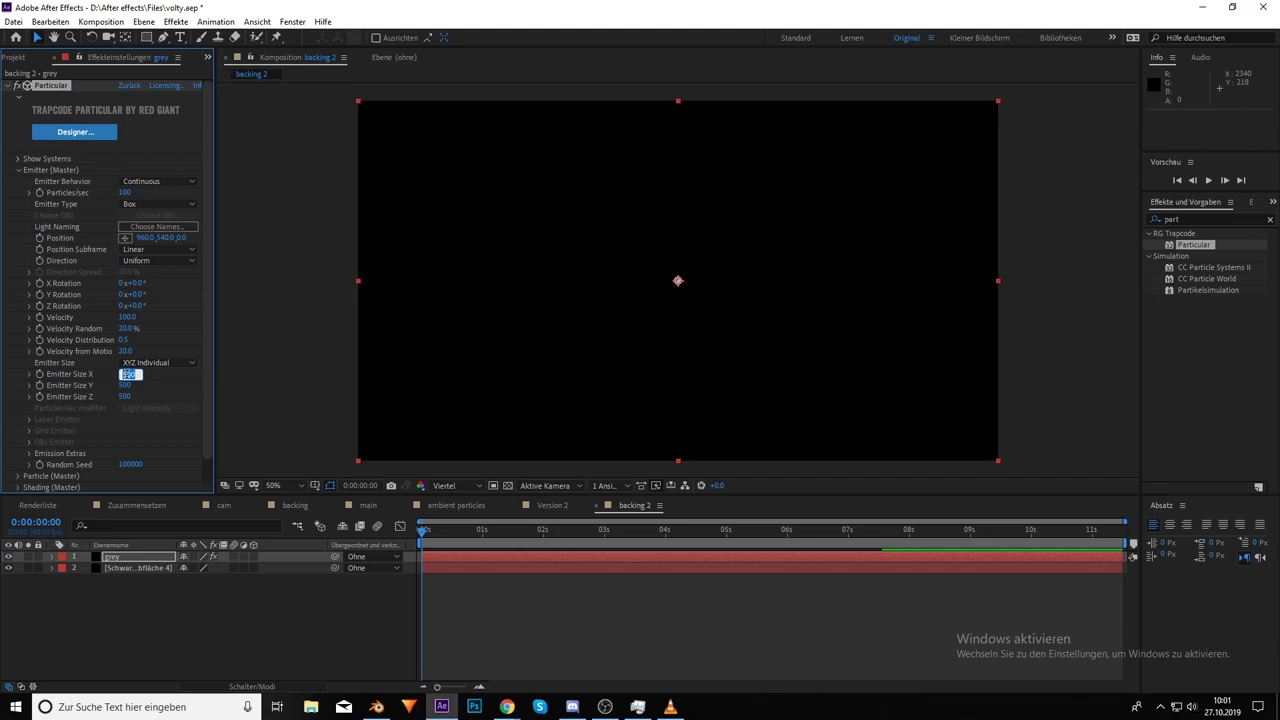
{"action": "type", "text": "25"}
{"action": "key", "text": "Return"}
{"action": "left_click", "coordinate": [123, 384]}
{"action": "type", "text": "4500"}
{"action": "key", "text": "Return"}
{"action": "left_click", "coordinate": [126, 396]}
{"action": "type", "text": "3500"}
{"action": "key", "text": "Return"}
Set Pre Run and Periodicity Rnd in the Emission Extras to 100%
{"action": "scroll", "coordinate": [120, 443], "scroll_direction": "down", "scroll_amount": 1}
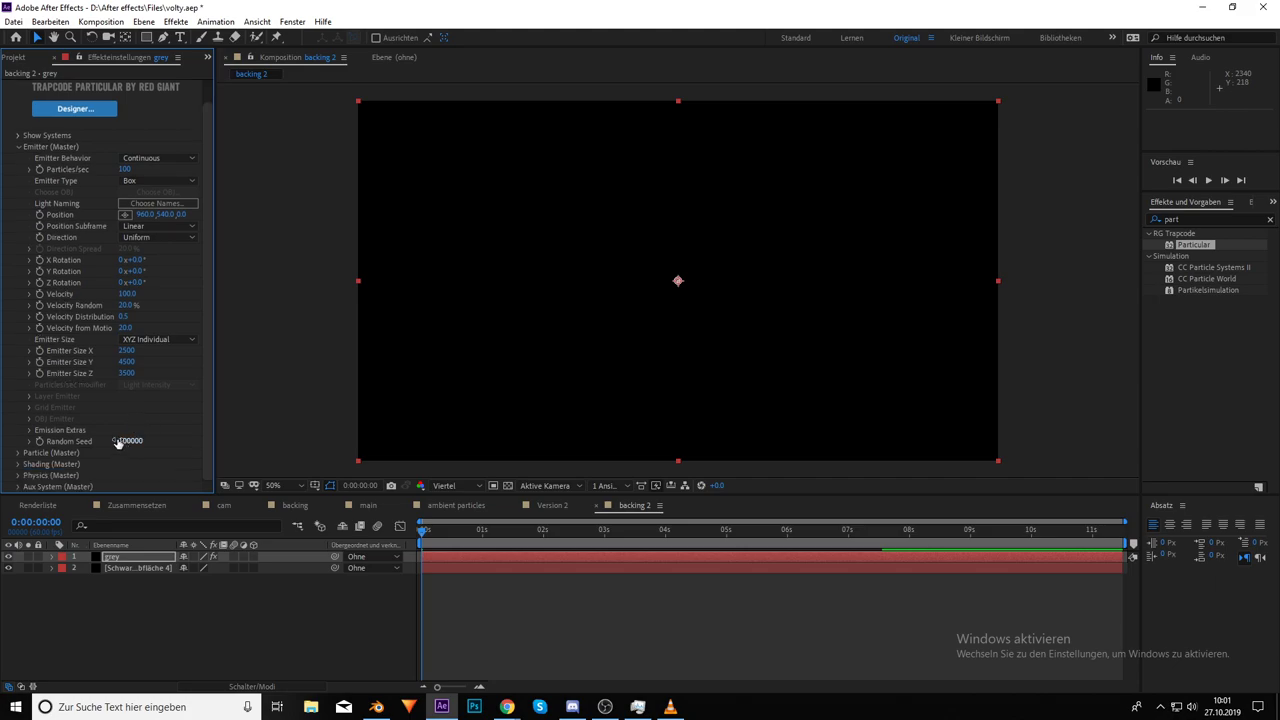
{"action": "left_click", "coordinate": [29, 430]}
{"action": "scroll", "coordinate": [33, 433], "scroll_direction": "down", "scroll_amount": 2}
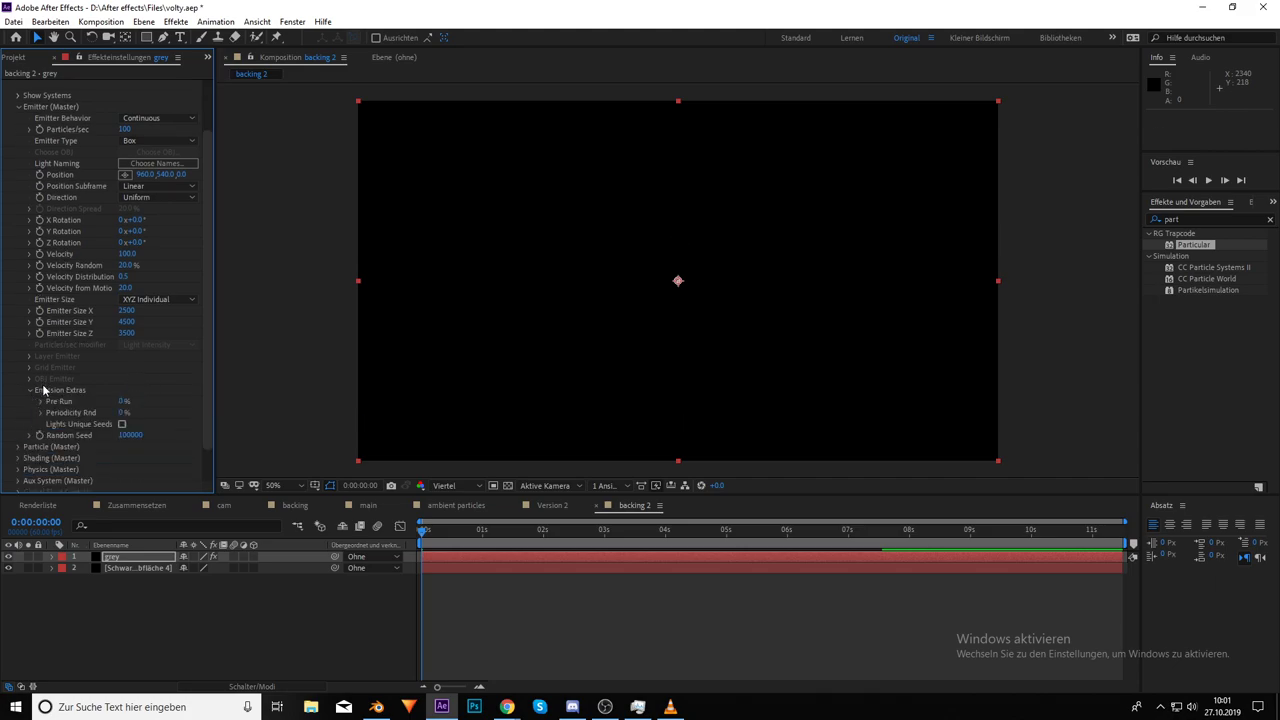
{"action": "left_click", "coordinate": [121, 401]}
{"action": "type", "text": "100"}
{"action": "key", "text": "Return"}
{"action": "left_click", "coordinate": [121, 412]}
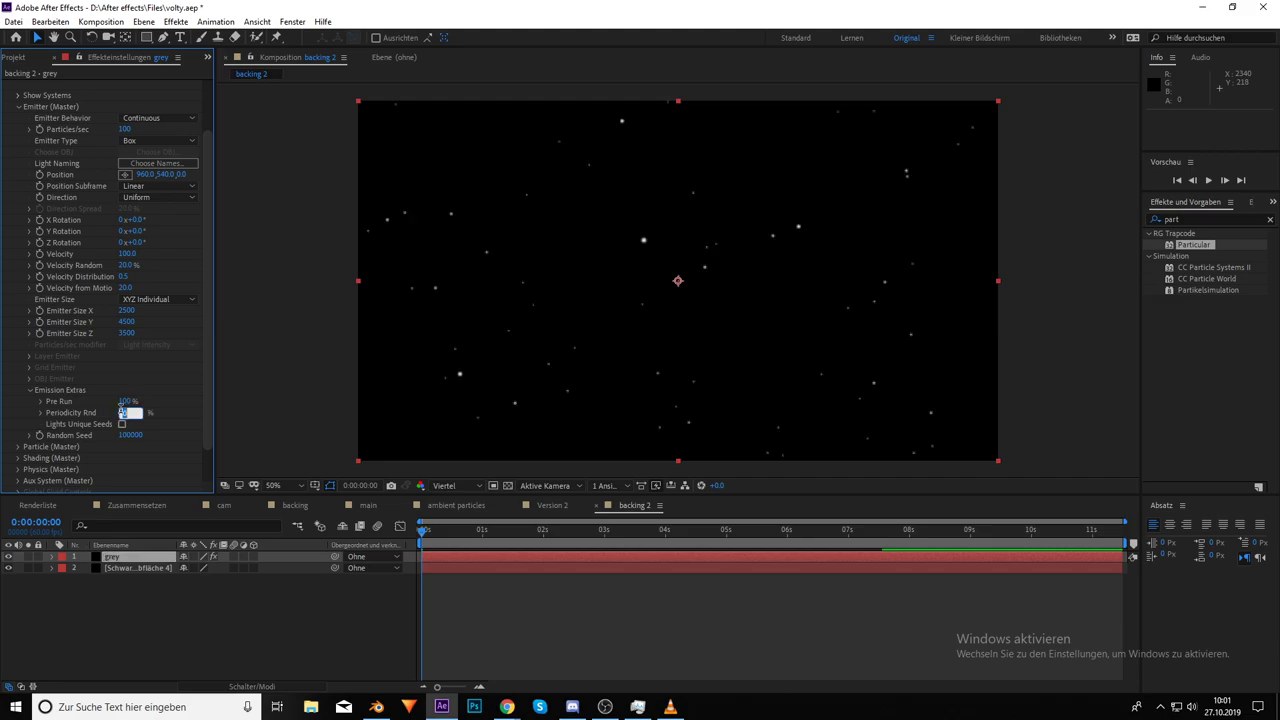
{"action": "type", "text": "100"}
{"action": "key", "text": "Return"}
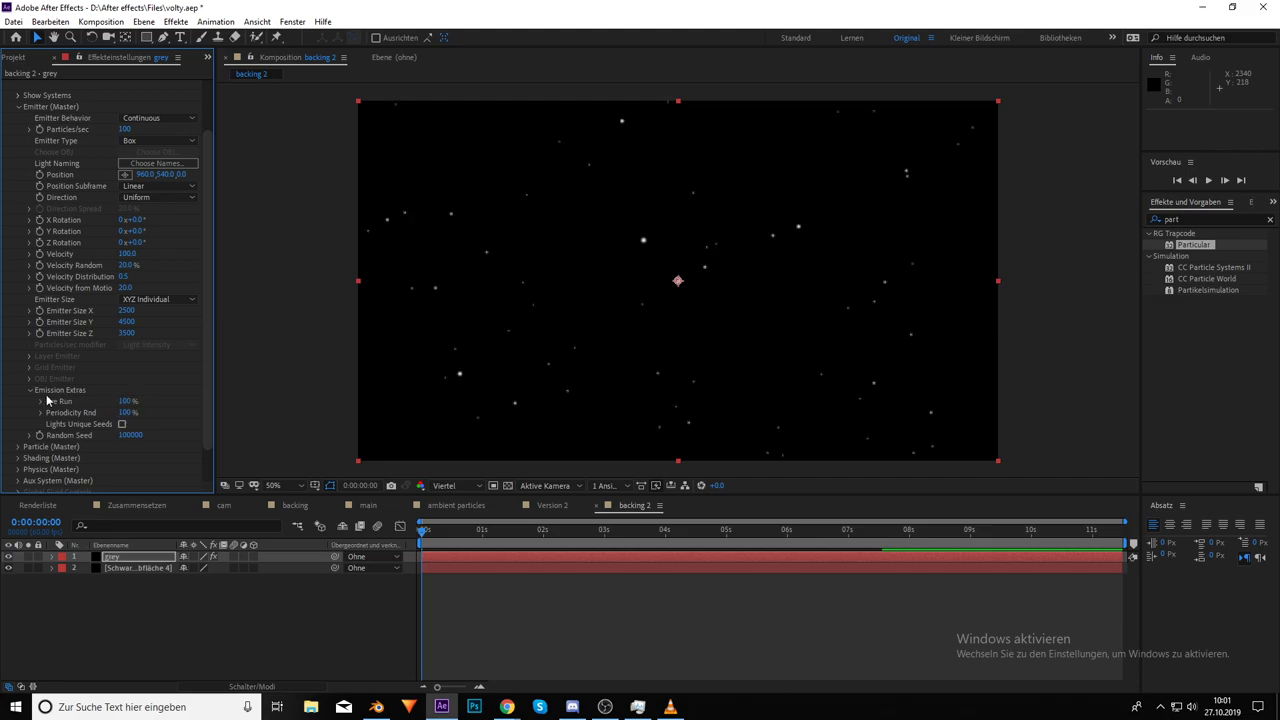
{"action": "left_click", "coordinate": [29, 390]}
Set the emitter's particles per second to 500
{"action": "left_click", "coordinate": [126, 169]}
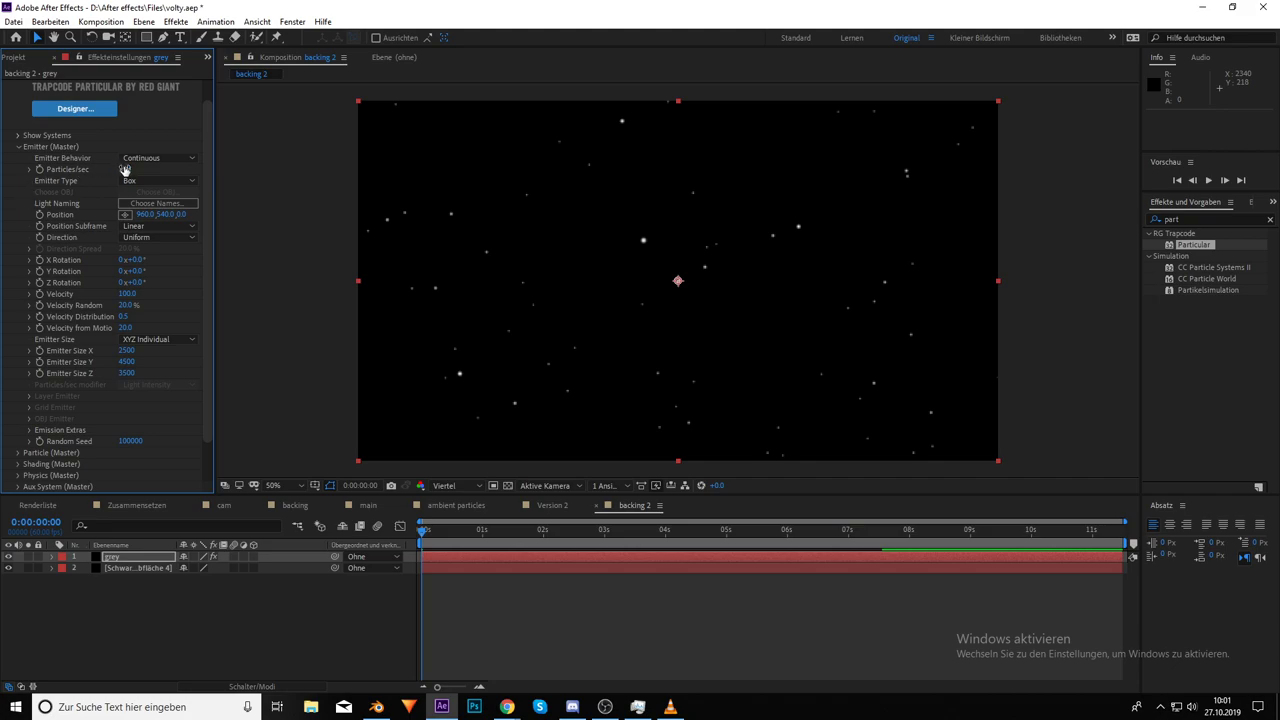
{"action": "type", "text": "500"}
{"action": "key", "text": "Return"}
{"action": "left_click", "coordinate": [18, 147]}
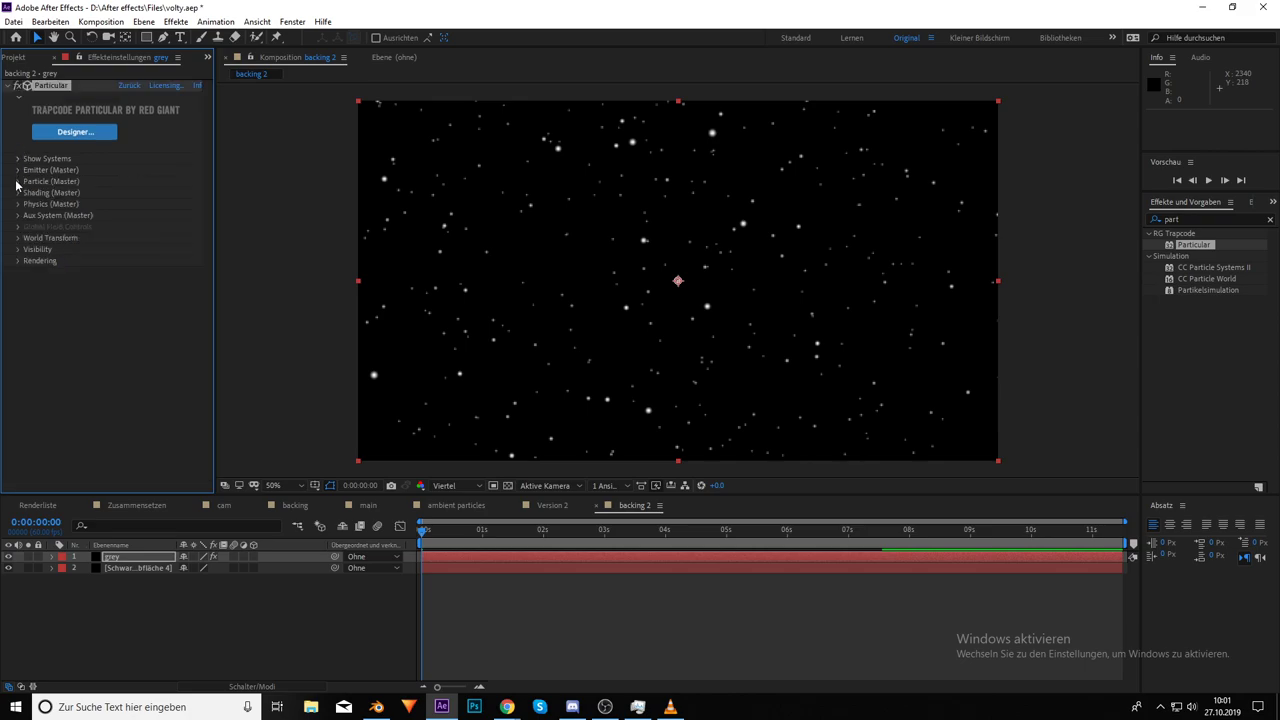
Set the particle life of the grey layer to 12 seconds
{"action": "left_click", "coordinate": [18, 181]}
{"action": "left_click", "coordinate": [121, 192]}
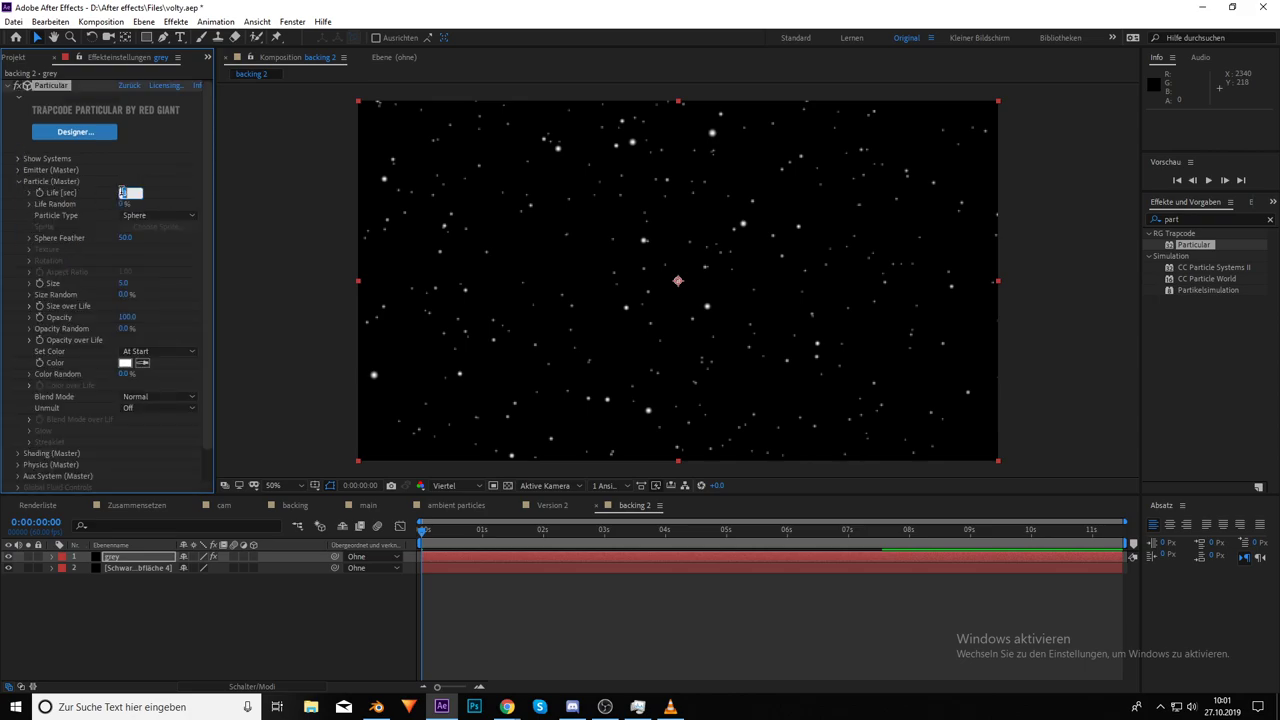
{"action": "type", "text": "14"}
{"action": "key", "text": "BackSpace"}
{"action": "type", "text": "2"}
{"action": "key", "text": "Return"}
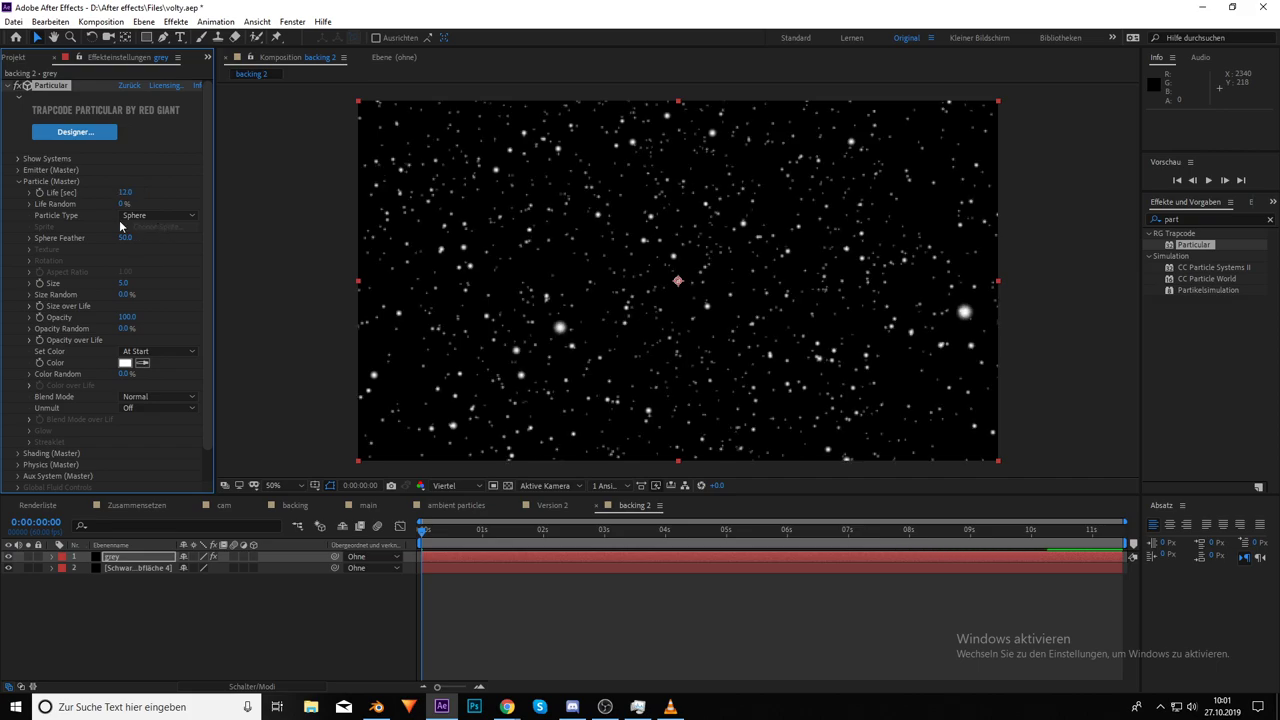
Set the particle size to 45, with both Size Random and Opacity Random at 100%
{"action": "left_click", "coordinate": [125, 284]}
{"action": "type", "text": "45"}
{"action": "key", "text": "Return"}
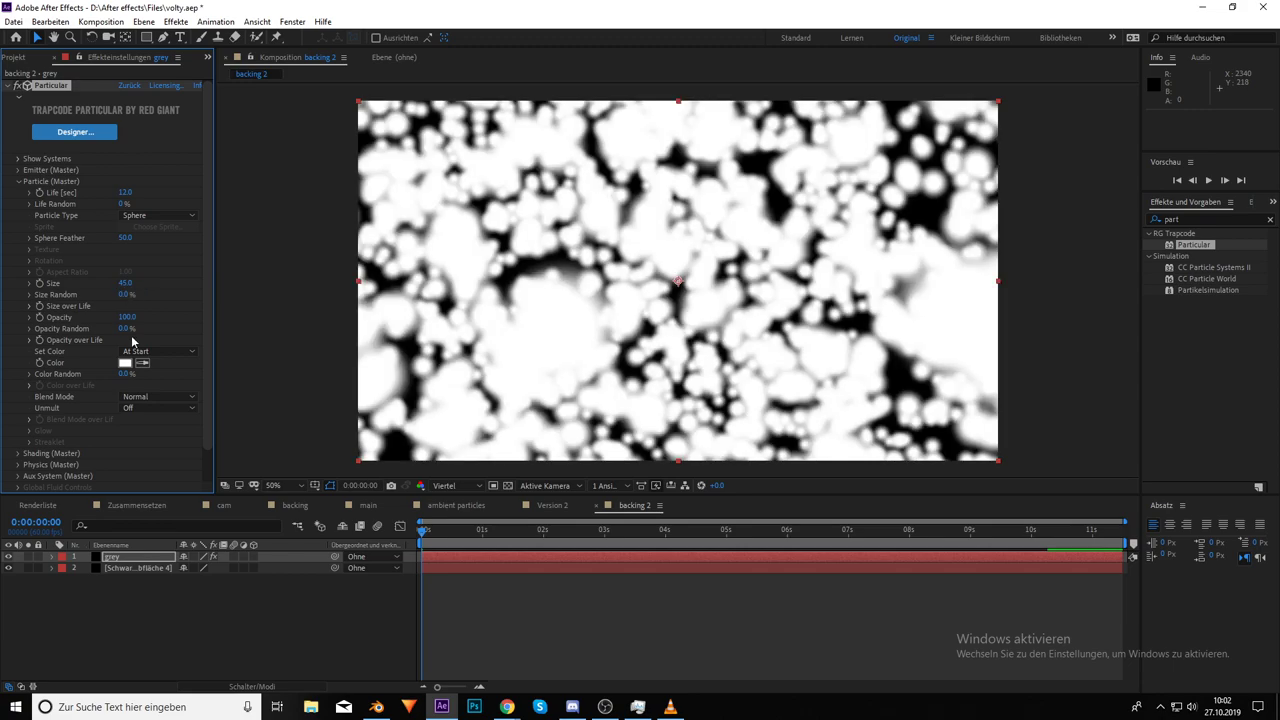
{"action": "left_click", "coordinate": [125, 295]}
{"action": "type", "text": "100"}
{"action": "key", "text": "Return"}
{"action": "left_click", "coordinate": [124, 328]}
{"action": "type", "text": "100"}
{"action": "key", "text": "Return"}
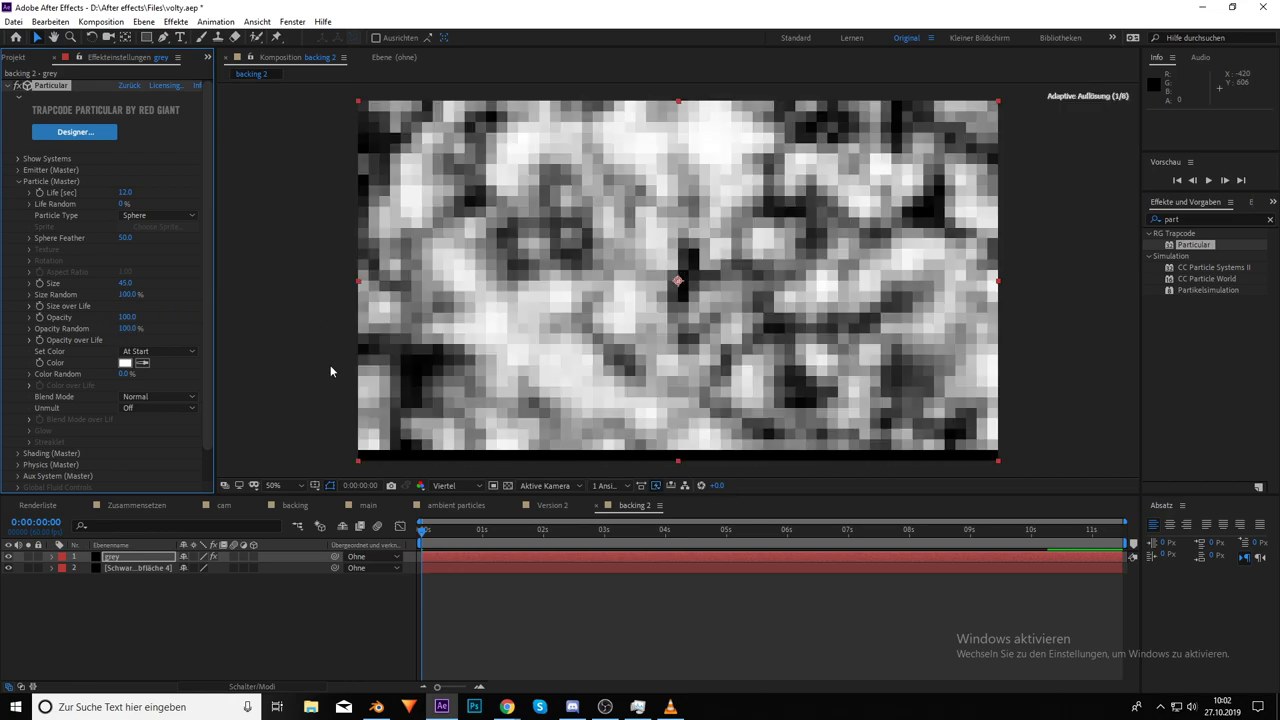
Change the particle color to the dark grey 4D4D4D
{"action": "left_click", "coordinate": [125, 362]}
{"action": "left_click_drag", "start_coordinate": [116, 292], "coordinate": [90, 370]}
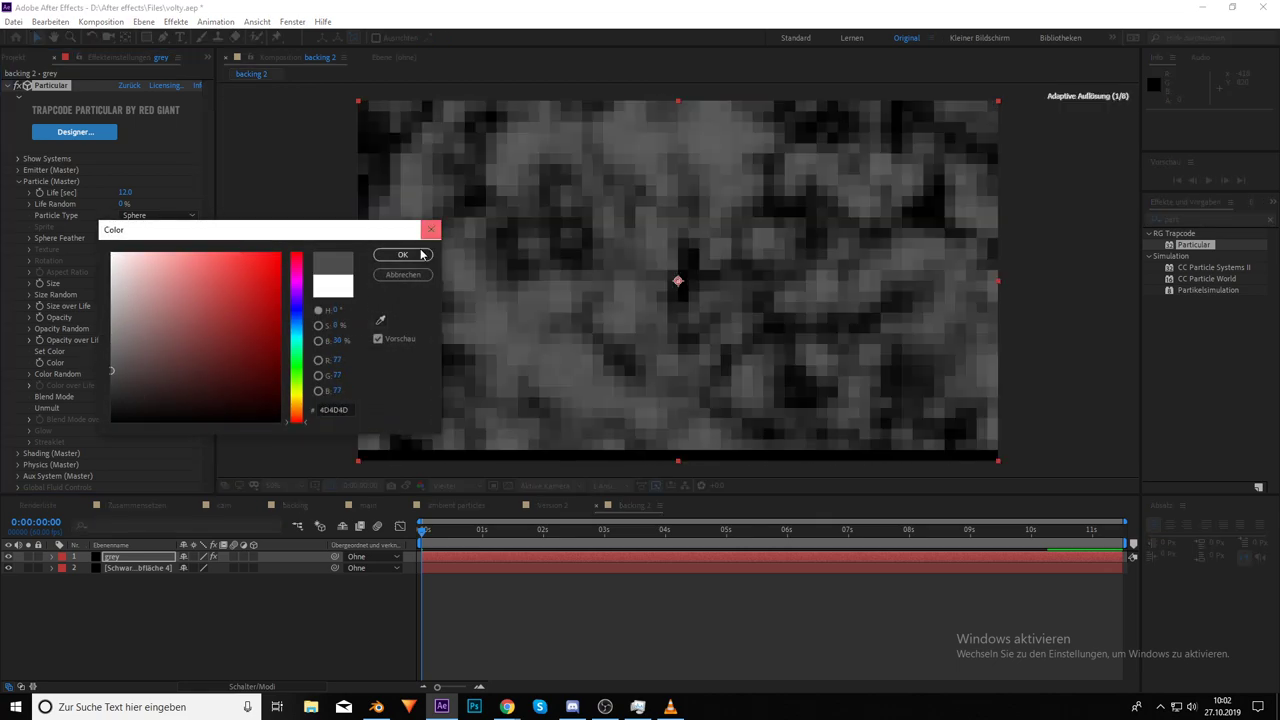
{"action": "left_click", "coordinate": [420, 254]}
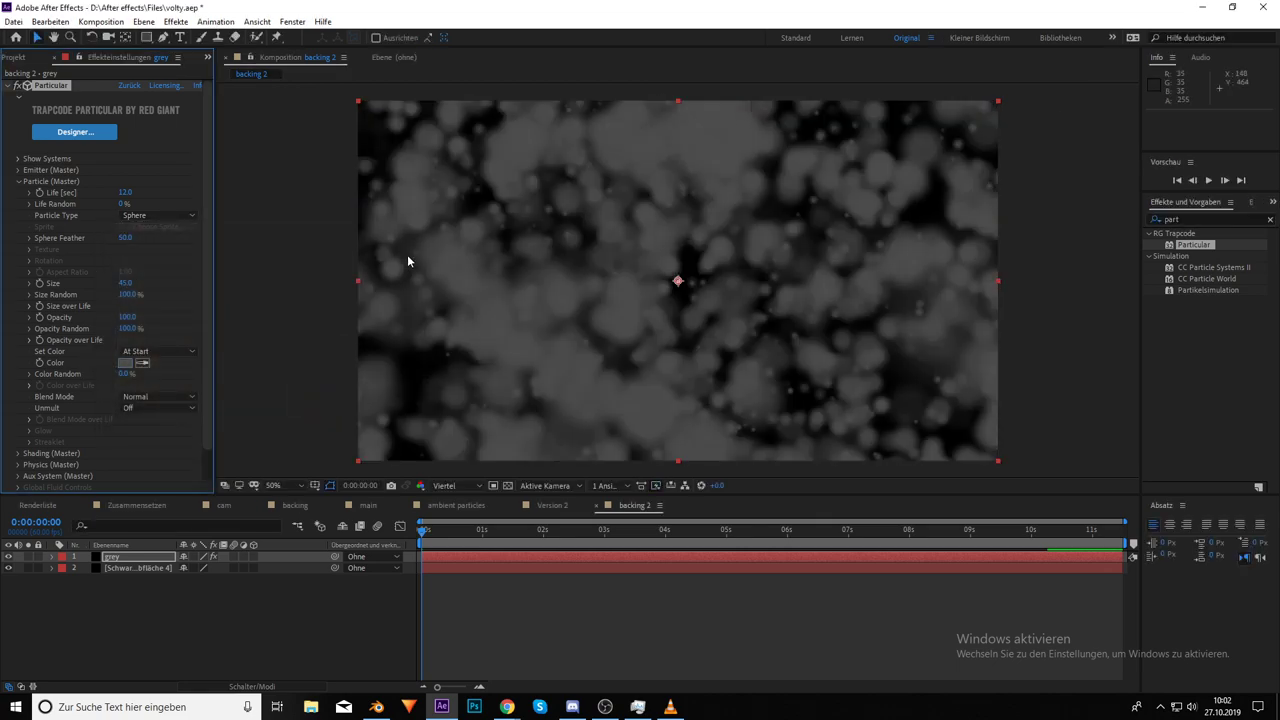
{"action": "left_click_drag", "start_coordinate": [123, 283], "coordinate": [125, 286]}
Set the grey layer's emitter to 300 particles per second
{"action": "left_click", "coordinate": [18, 170]}
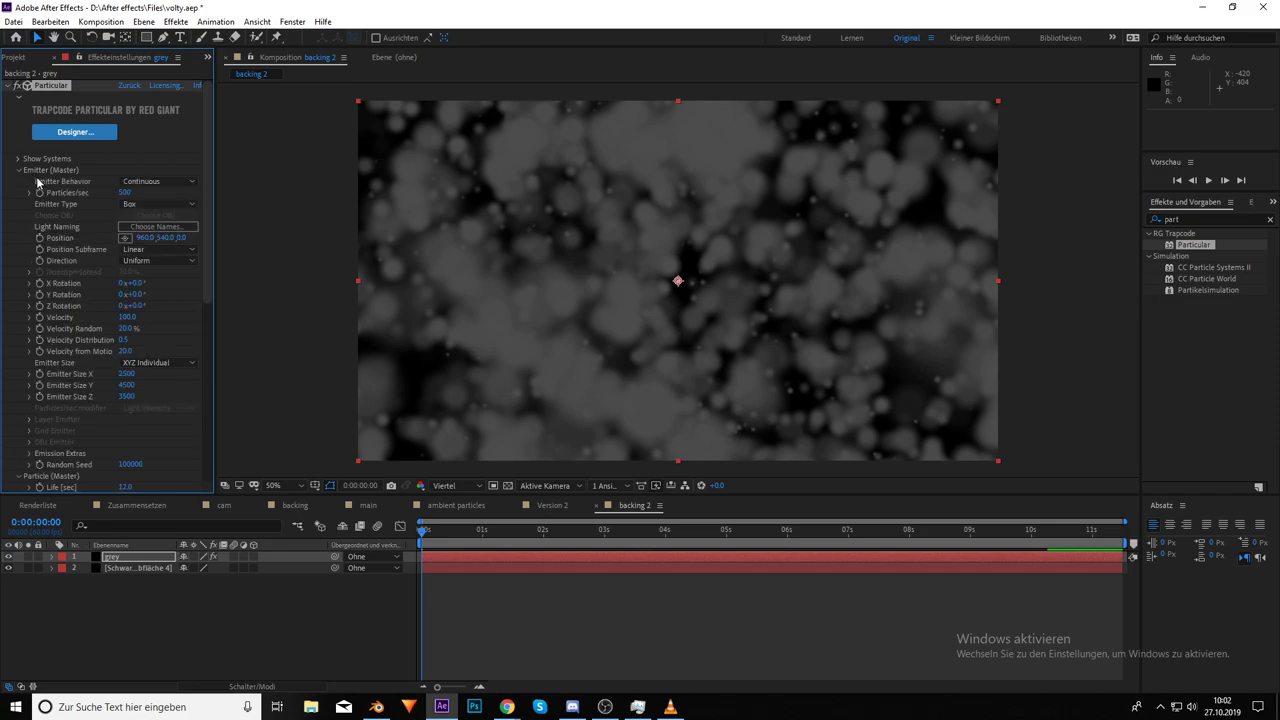
{"action": "left_click", "coordinate": [124, 192]}
{"action": "type", "text": "1"}
{"action": "key", "text": "BackSpace"}
{"action": "key", "text": "Return"}
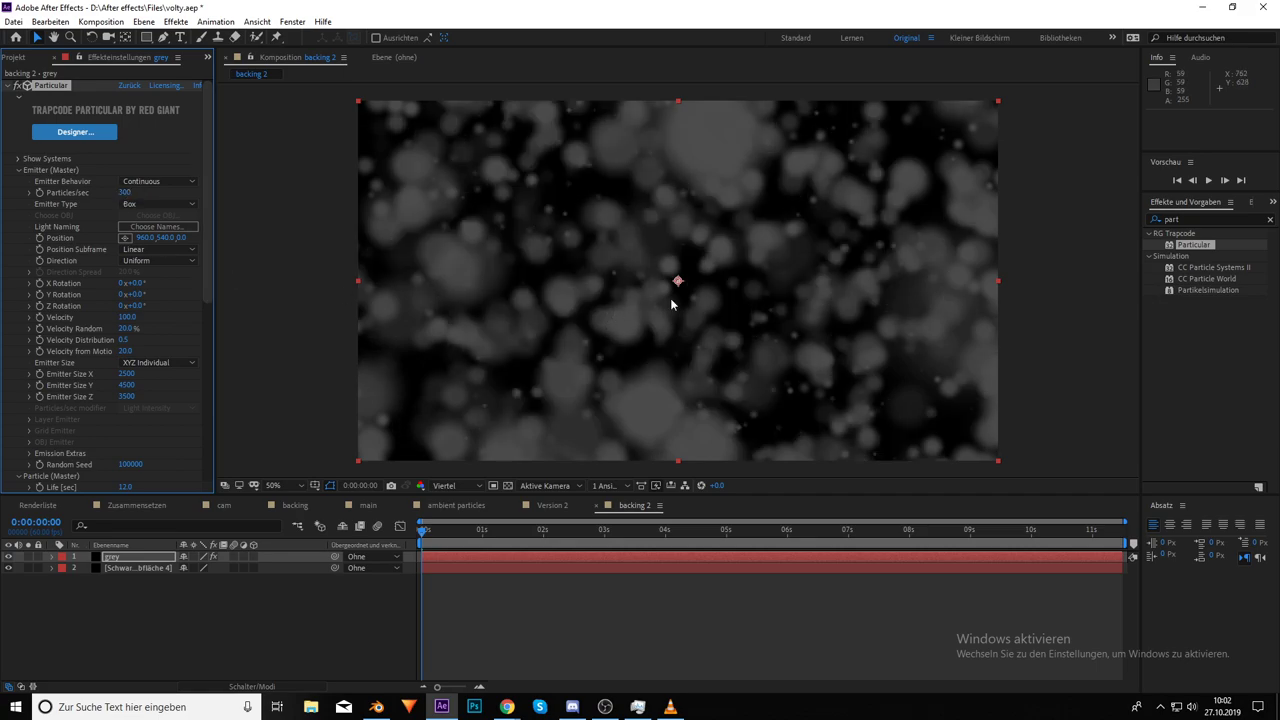
Change the grey layer's particle color to a lighter medium grey
{"action": "scroll", "coordinate": [144, 366], "scroll_direction": "down", "scroll_amount": 6}
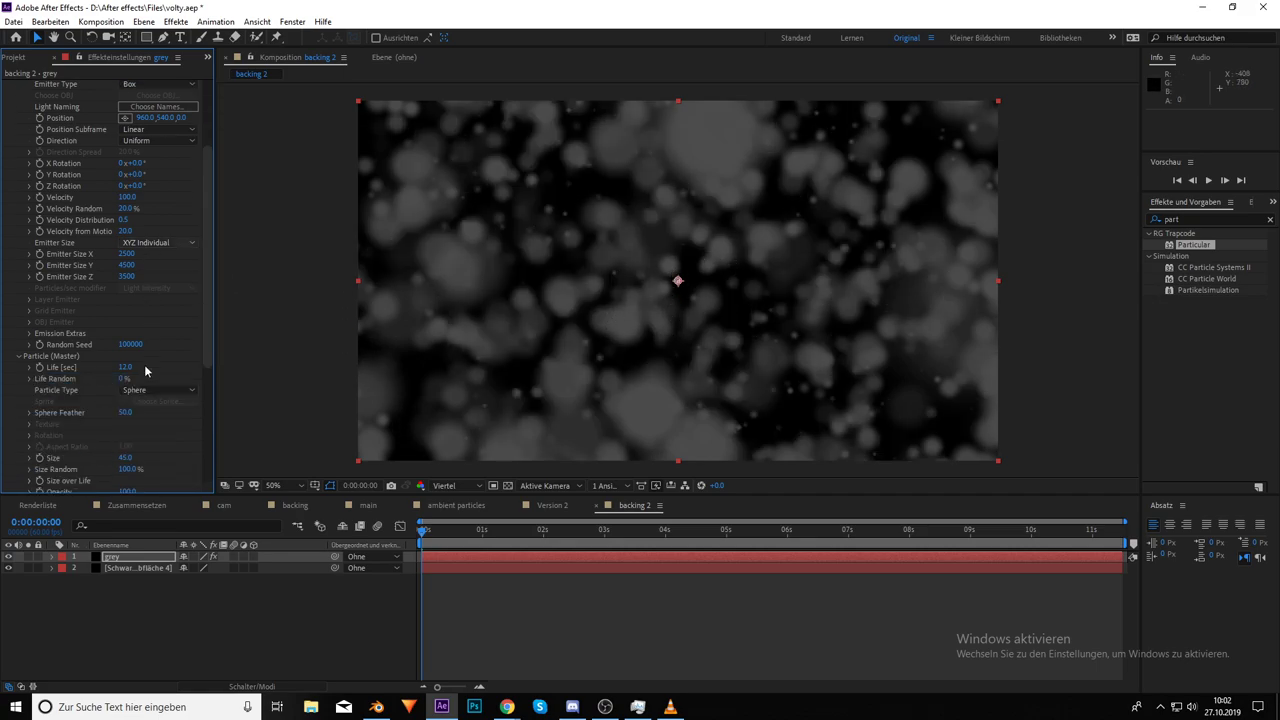
{"action": "left_click", "coordinate": [125, 377]}
{"action": "left_click_drag", "start_coordinate": [112, 352], "coordinate": [108, 344]}
{"action": "left_click", "coordinate": [403, 254]}
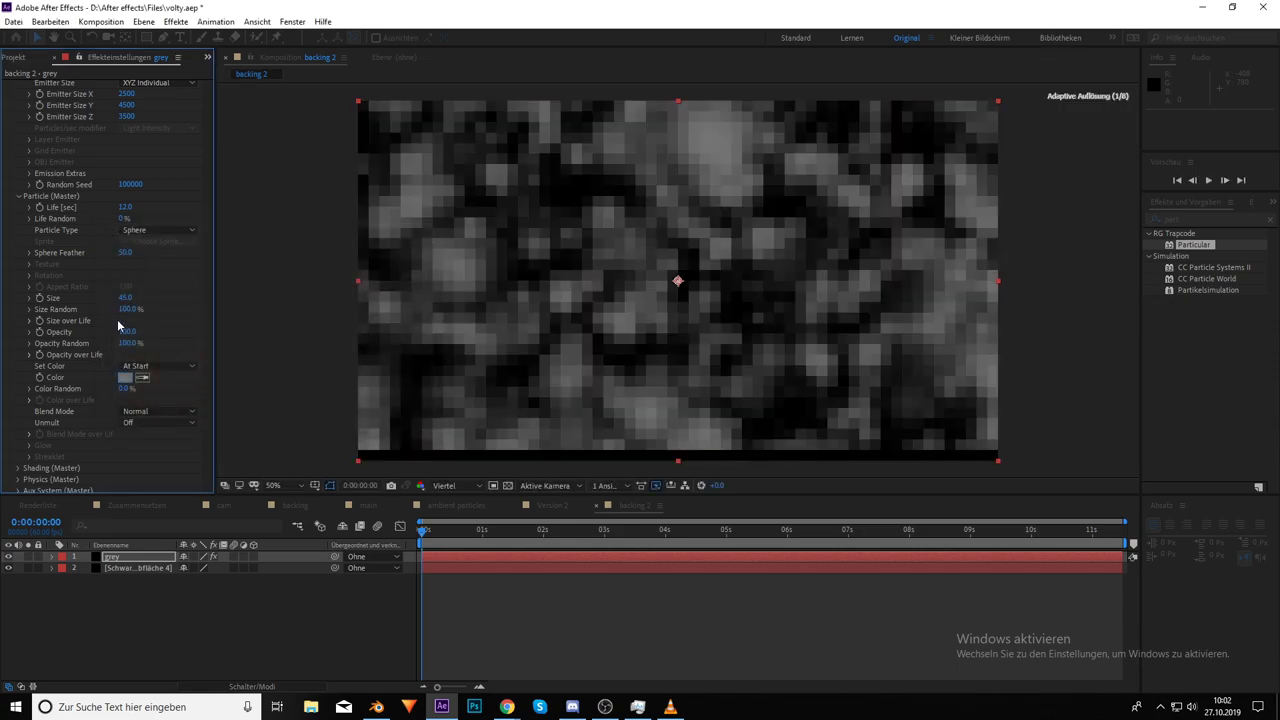
{"action": "scroll", "coordinate": [126, 325], "scroll_direction": "down", "scroll_amount": 1}
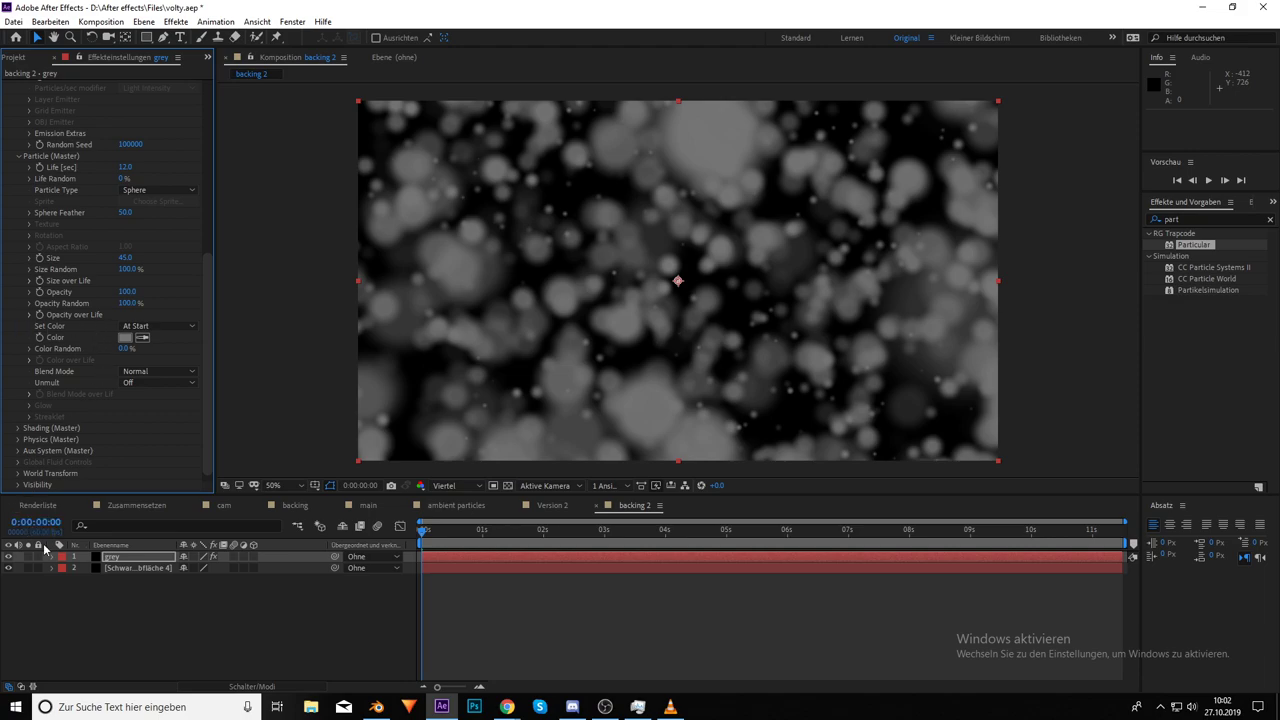
Duplicate the grey layer and set the Random Seed of the copy's emitter to 96500
{"action": "left_click", "coordinate": [120, 559]}
{"action": "key", "text": "ctrl+d"}
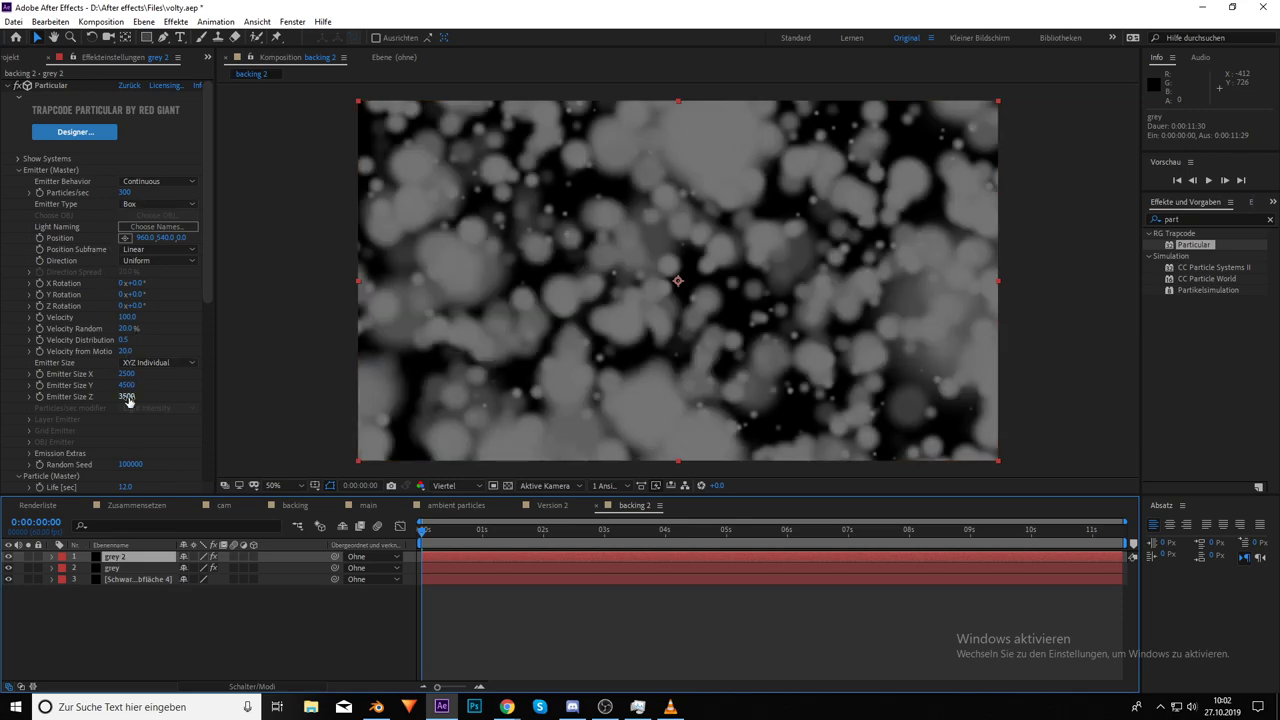
{"action": "scroll", "coordinate": [126, 400], "scroll_direction": "down", "scroll_amount": 2}
{"action": "left_click_drag", "start_coordinate": [128, 384], "coordinate": [145, 384]}
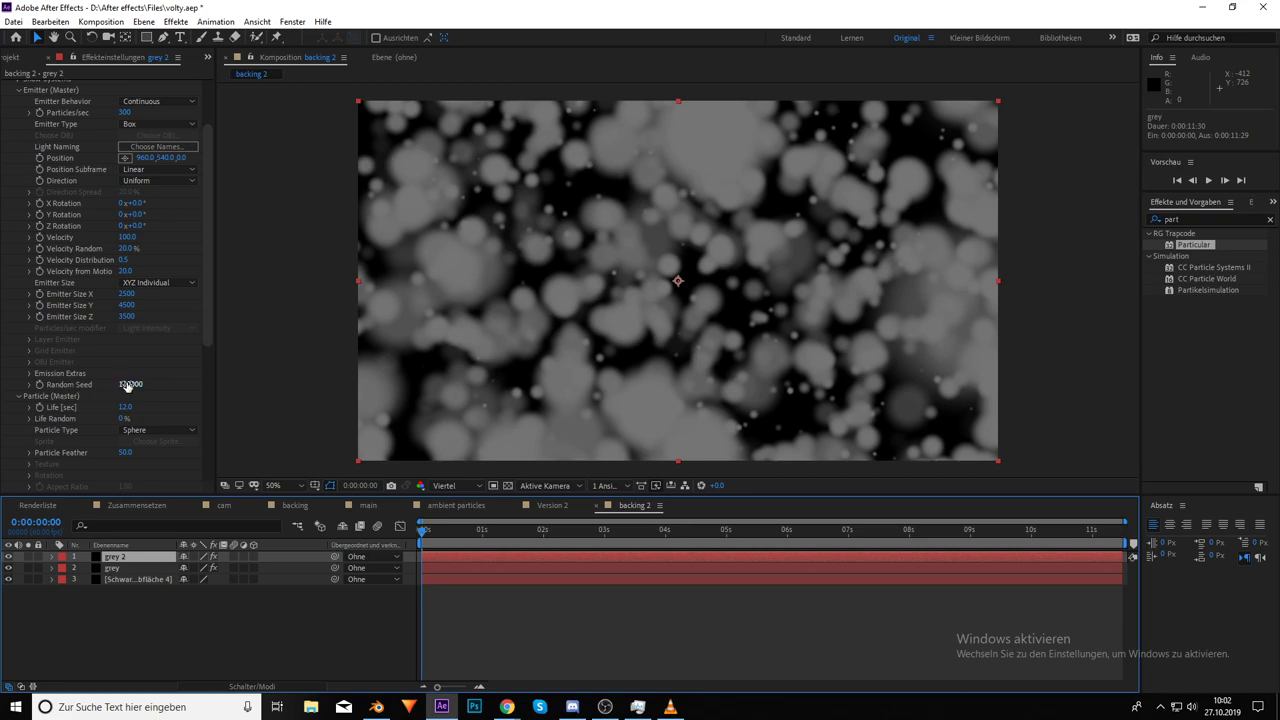
{"action": "left_click", "coordinate": [129, 384]}
{"action": "type", "text": "96500"}
{"action": "key", "text": "Return"}
Change the particle color of the grey 2 layer to the red D13939
{"action": "scroll", "coordinate": [124, 426], "scroll_direction": "down", "scroll_amount": 1}
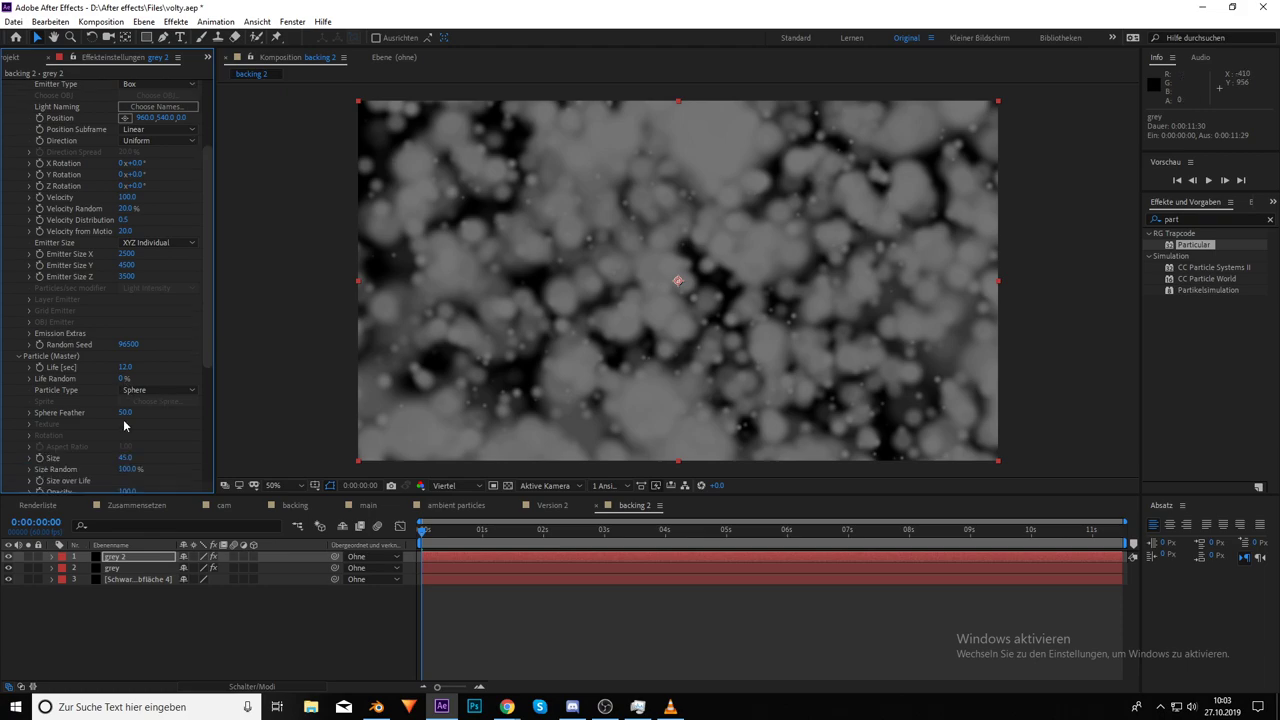
{"action": "scroll", "coordinate": [124, 426], "scroll_direction": "down", "scroll_amount": 3}
{"action": "left_click", "coordinate": [125, 406]}
{"action": "key", "text": "Escape"}
{"action": "left_click", "coordinate": [125, 417]}
{"action": "left_click_drag", "start_coordinate": [157, 345], "coordinate": [234, 282]}
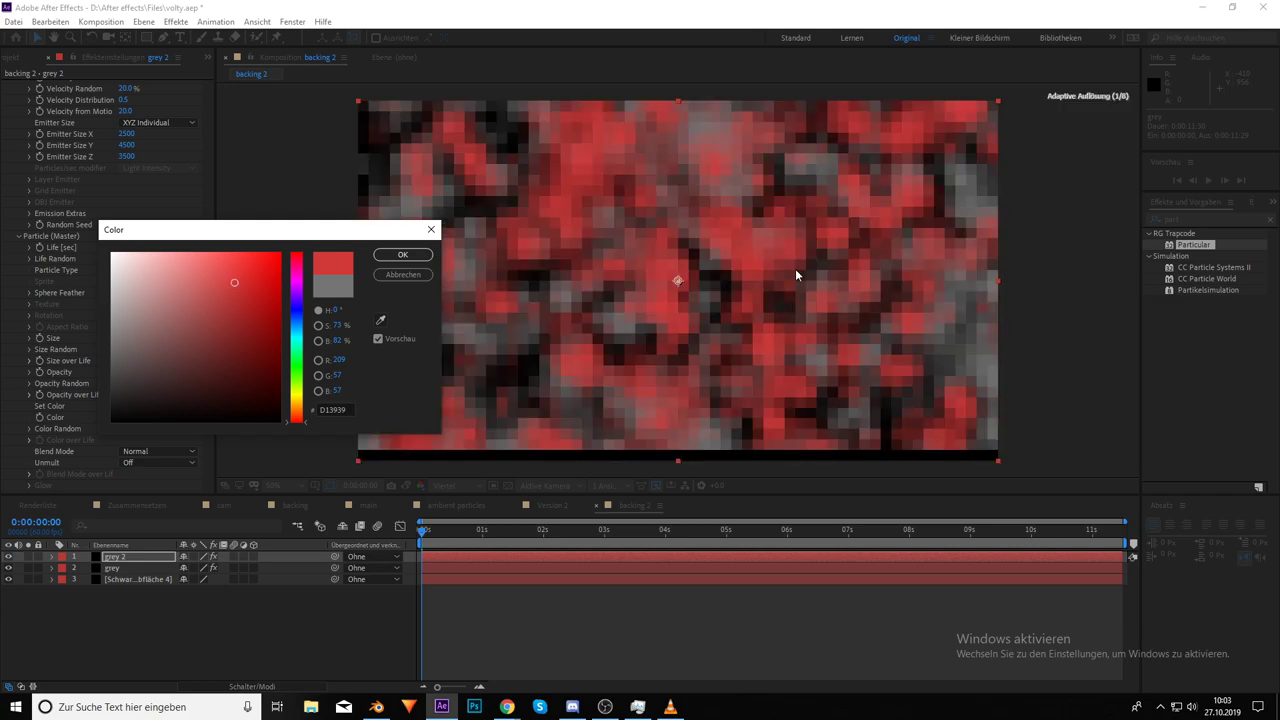
{"action": "left_click", "coordinate": [404, 255]}
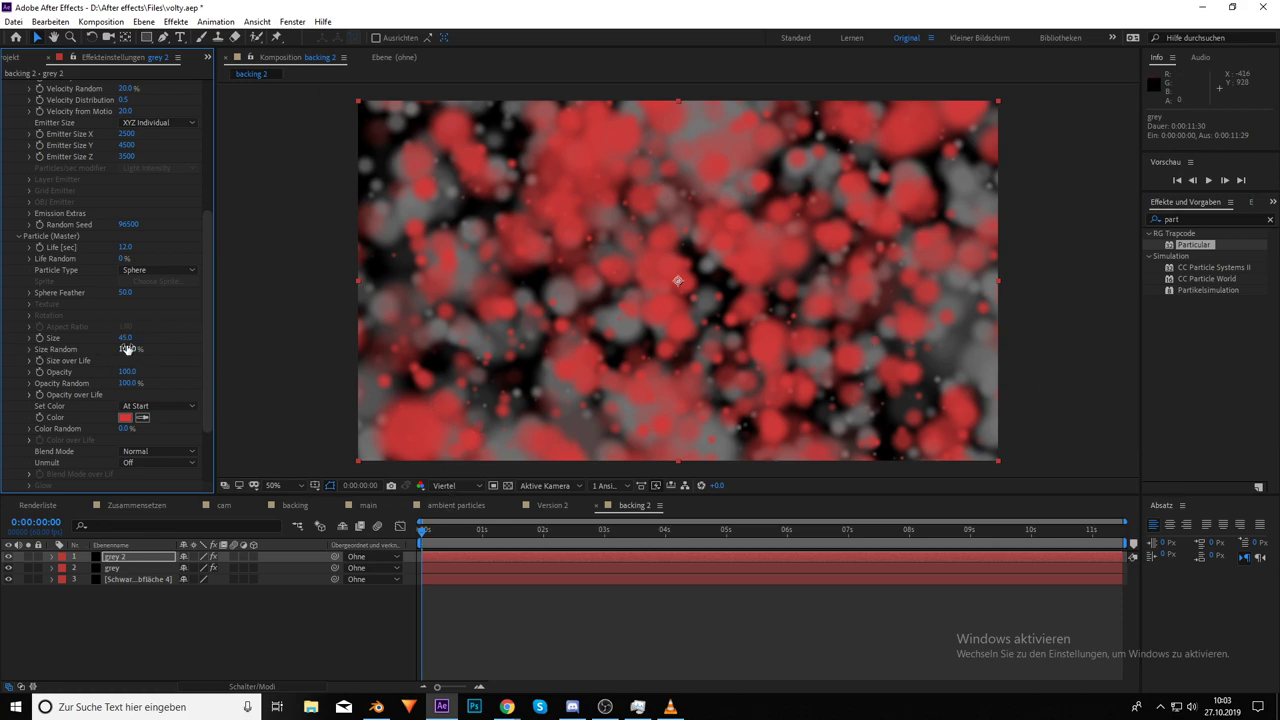
Set the emitter velocity of the grey 2 layer to 20
{"action": "scroll", "coordinate": [127, 348], "scroll_direction": "up", "scroll_amount": 5}
{"action": "left_click", "coordinate": [128, 277]}
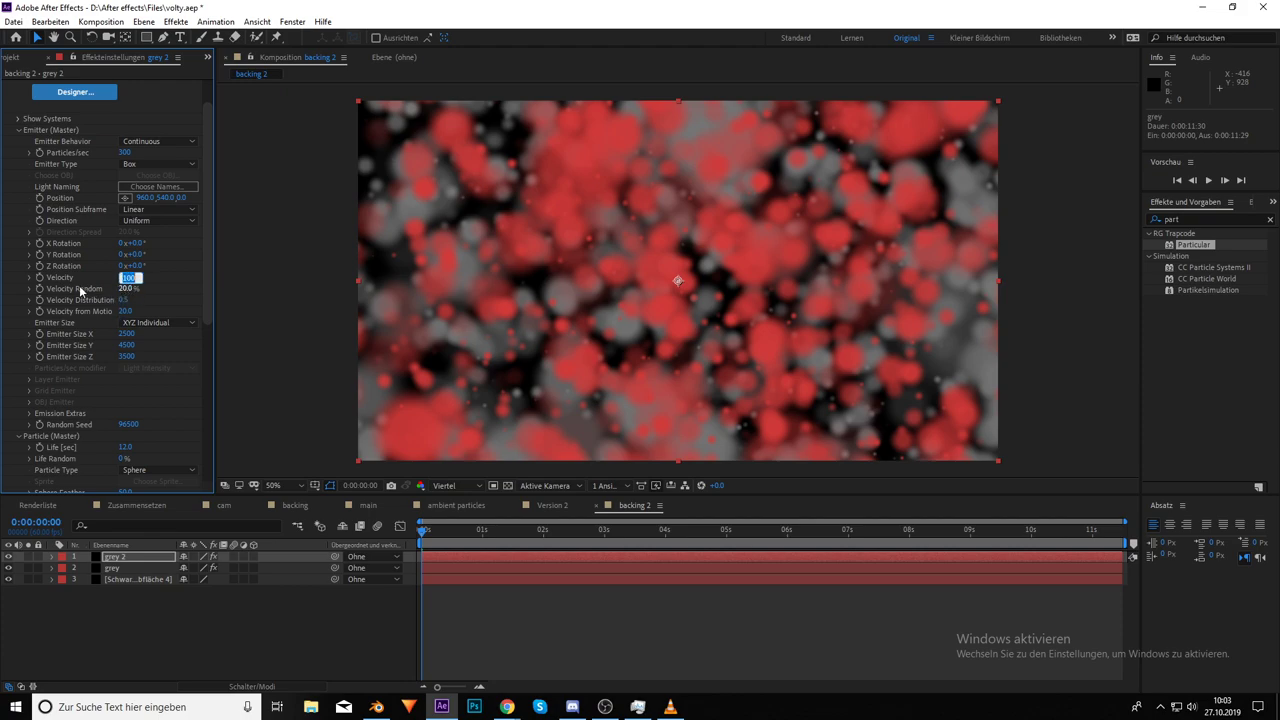
{"action": "type", "text": "20"}
{"action": "key", "text": "Return"}
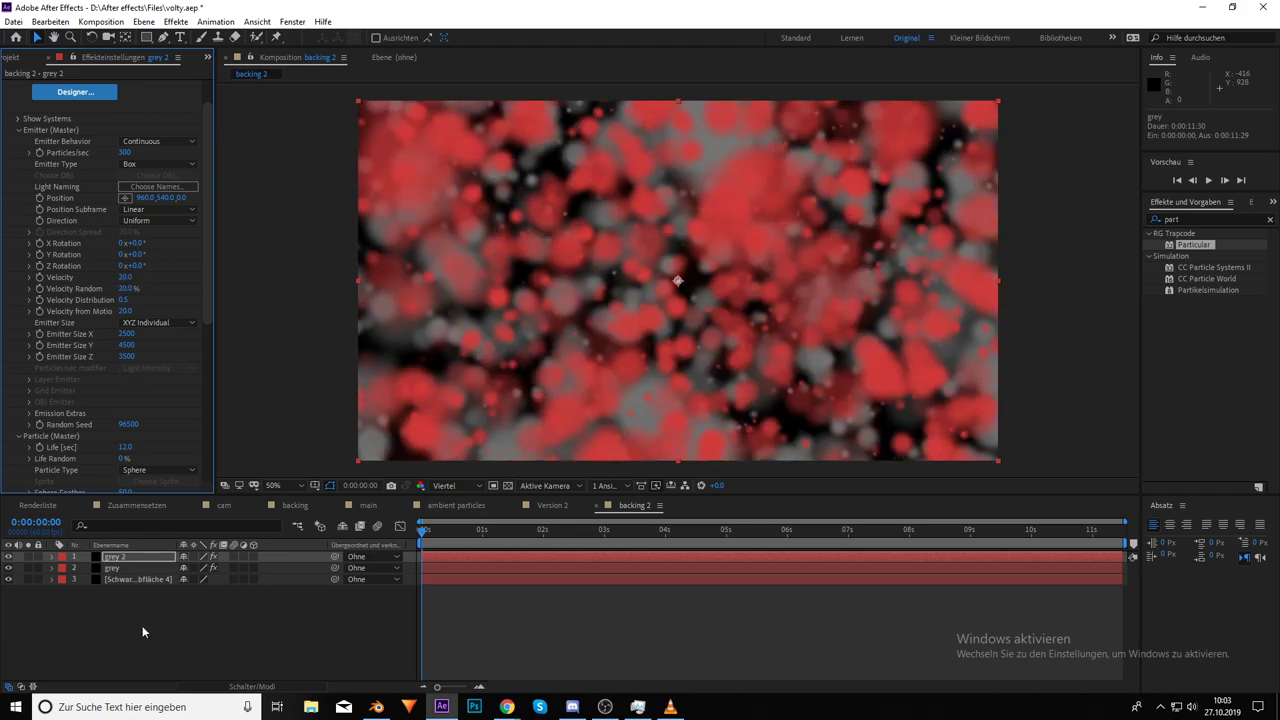
Set the emitter velocity of the original grey layer to 20 as well
{"action": "left_click", "coordinate": [125, 568]}
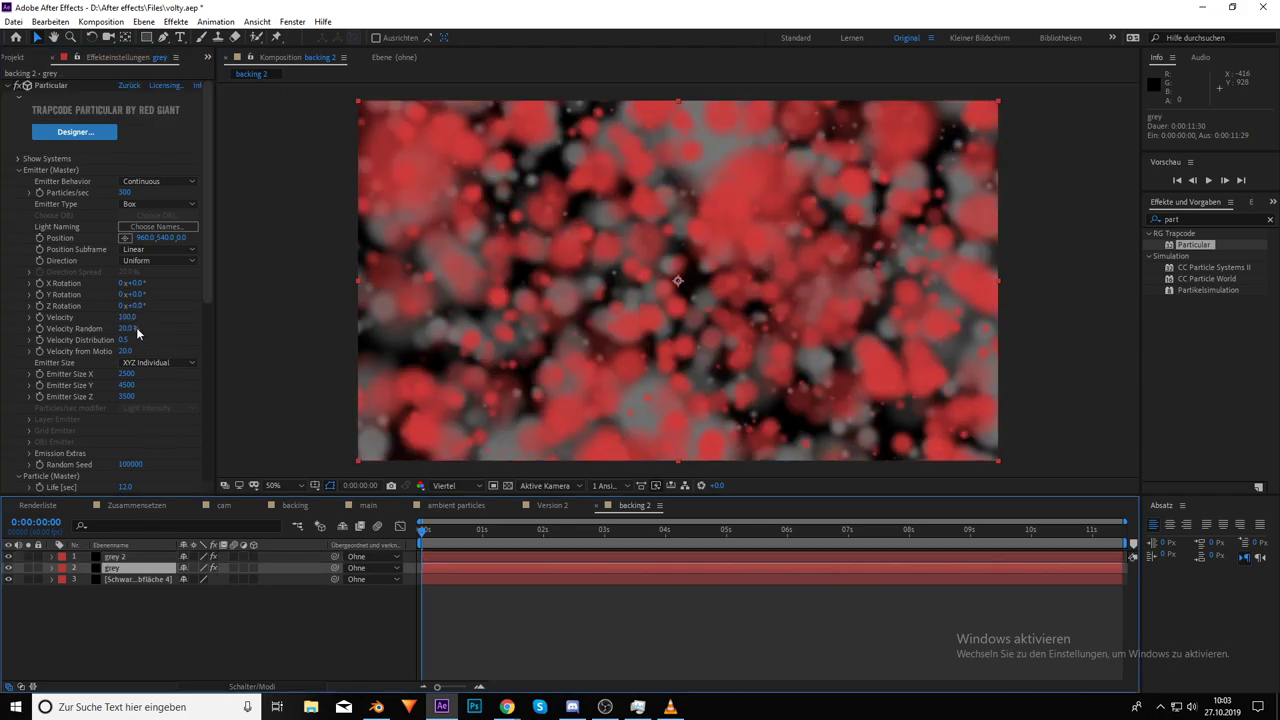
{"action": "left_click", "coordinate": [130, 318]}
{"action": "type", "text": "2"}
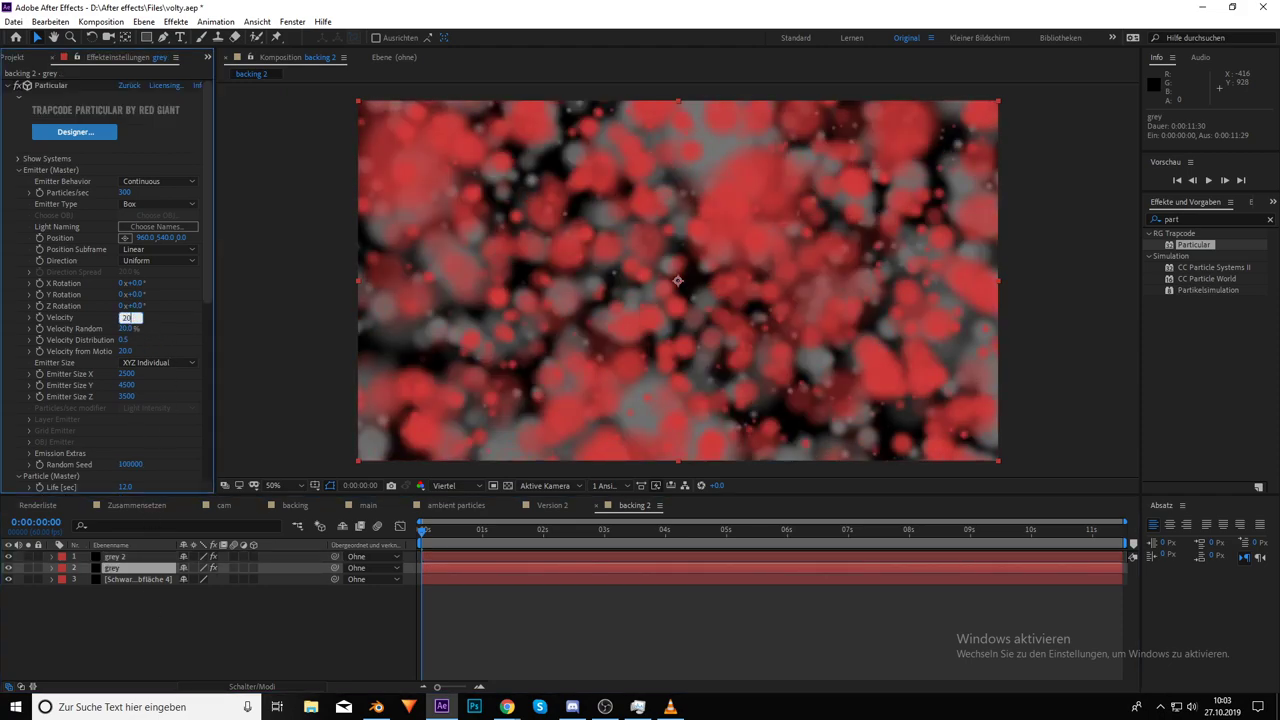
{"action": "type", "text": "0"}
{"action": "key", "text": "Return"}
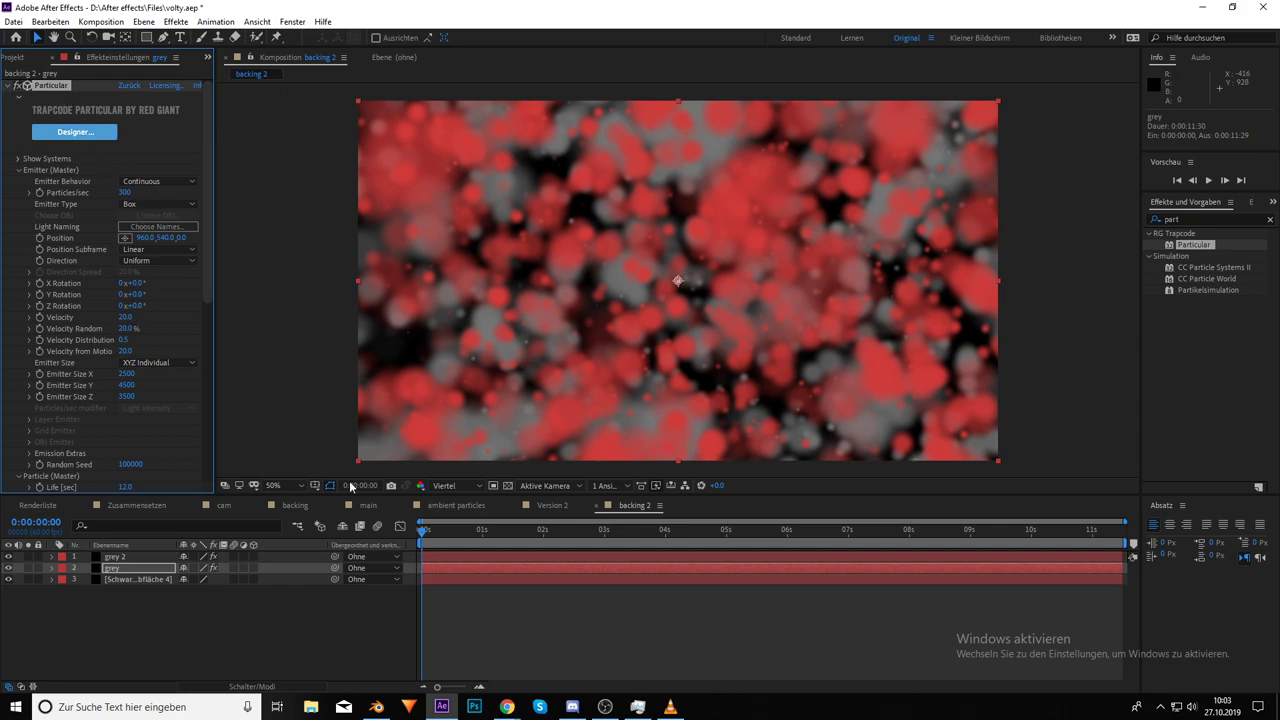
Check the particle motion by viewing the composition at 0:00:01:29 and 0:00:03:08
{"action": "left_click_drag", "start_coordinate": [424, 530], "coordinate": [512, 530]}
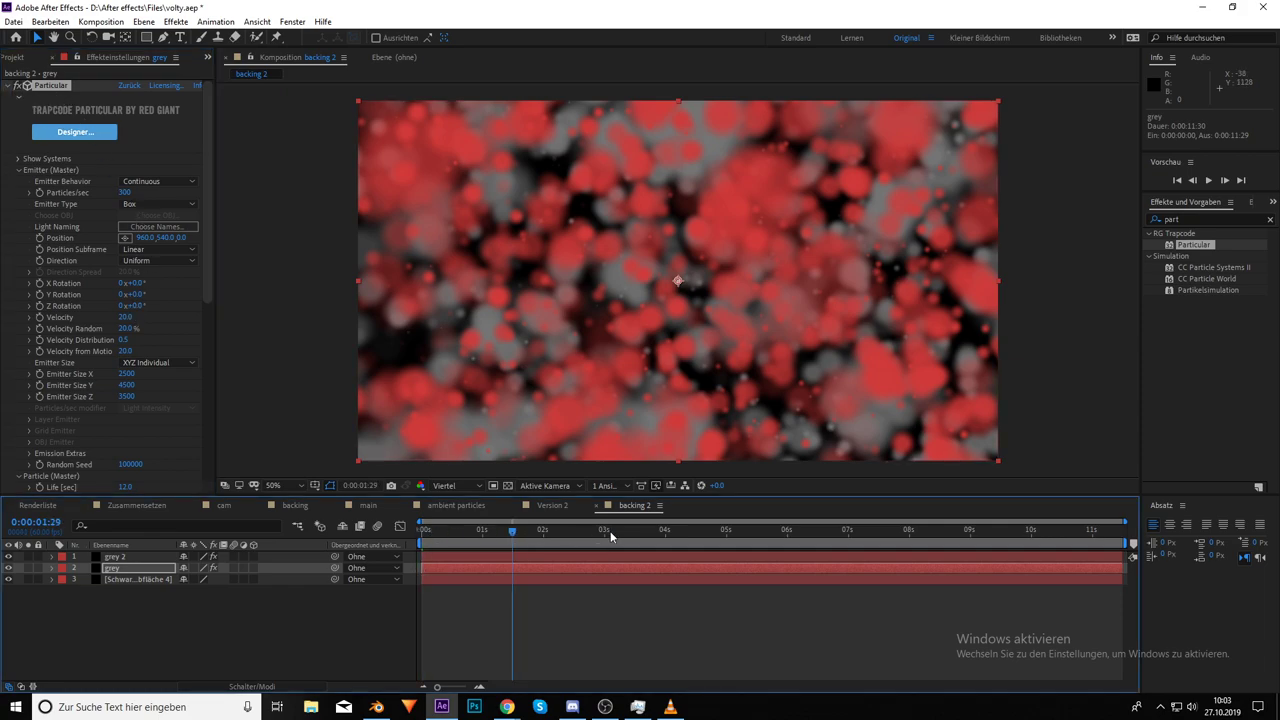
{"action": "left_click", "coordinate": [614, 533]}
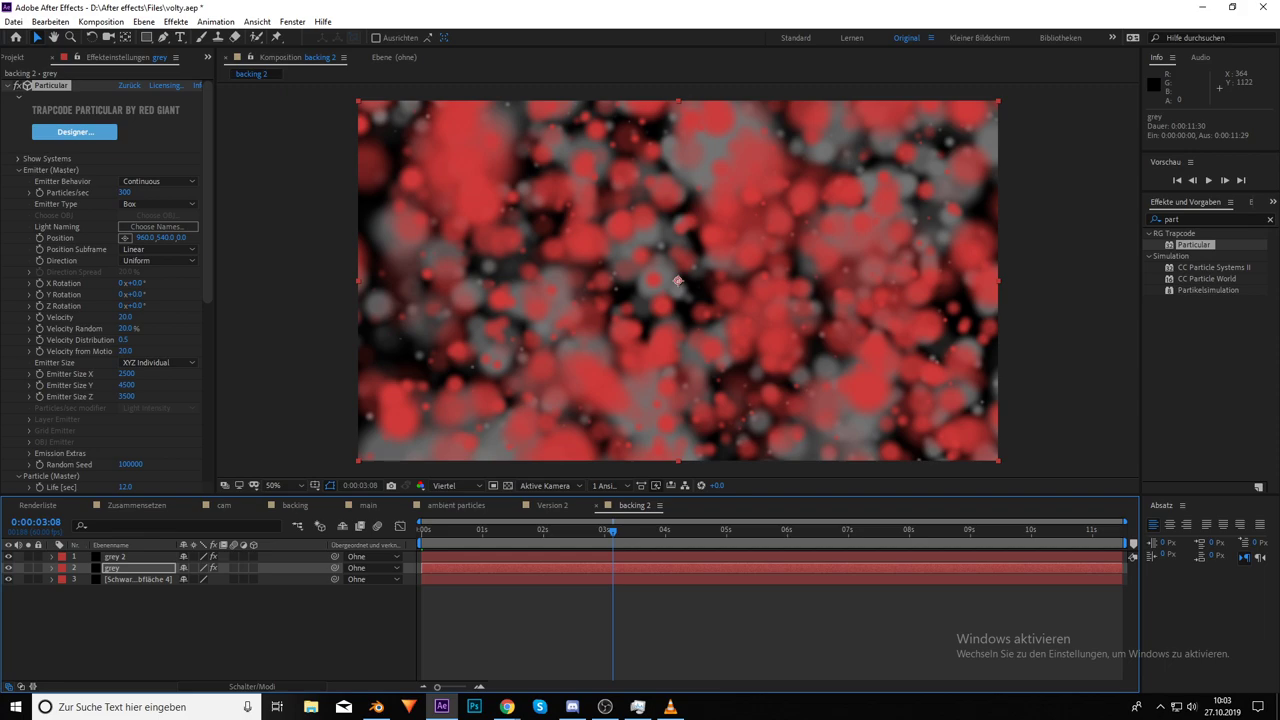
{"action": "key", "text": "alt+Tab"}
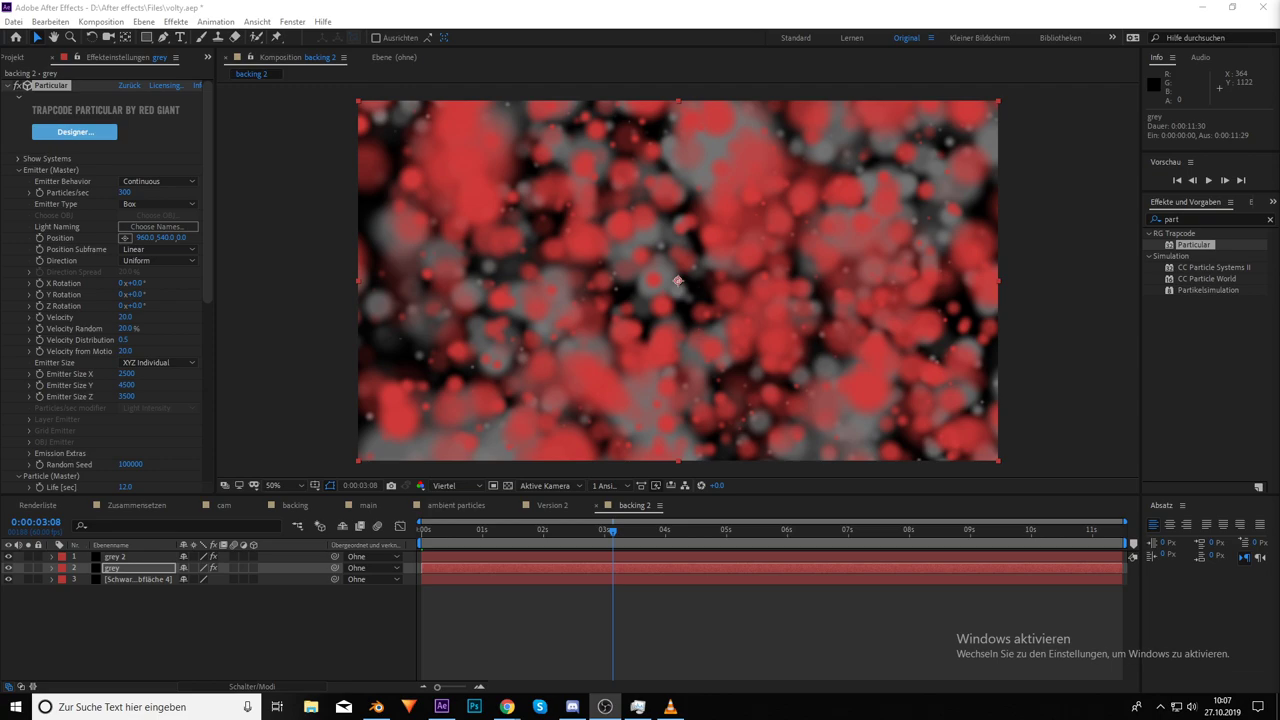
Add a new adjustment layer (Einstellungsebene) above the grey particle layers in backing 2
{"action": "left_click", "coordinate": [118, 559]}
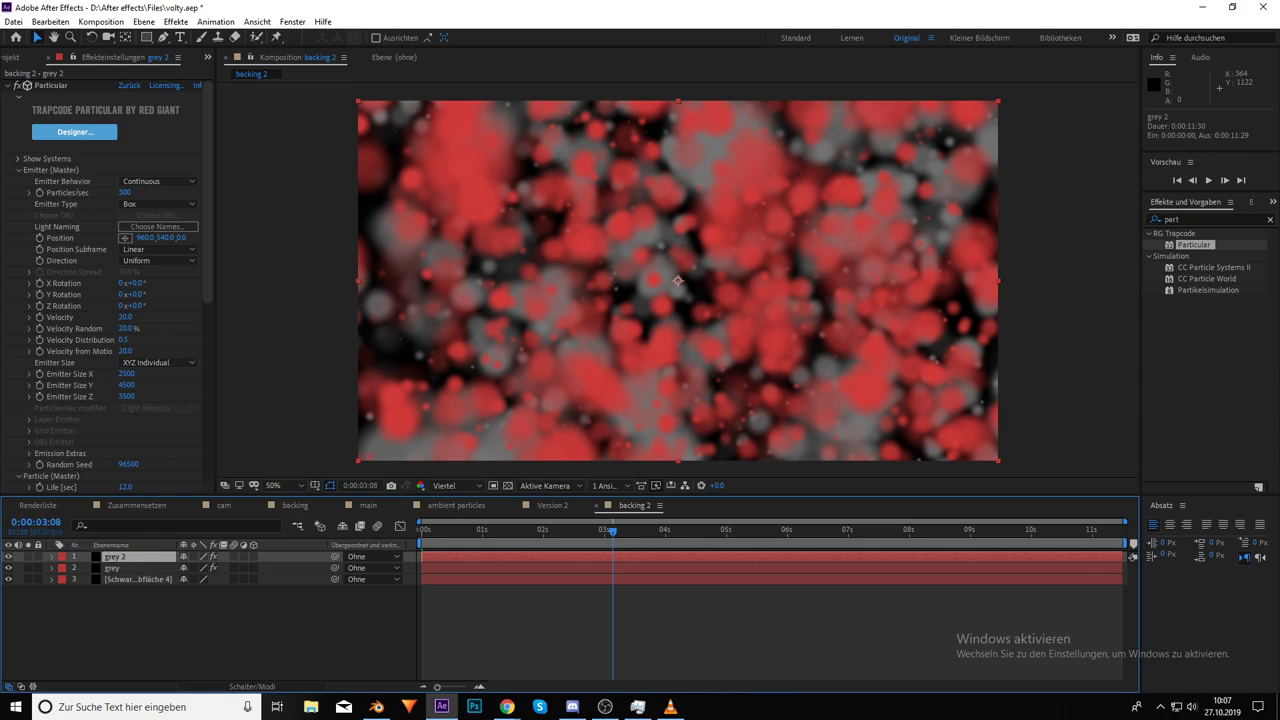
{"action": "key", "text": "alt+Tab"}
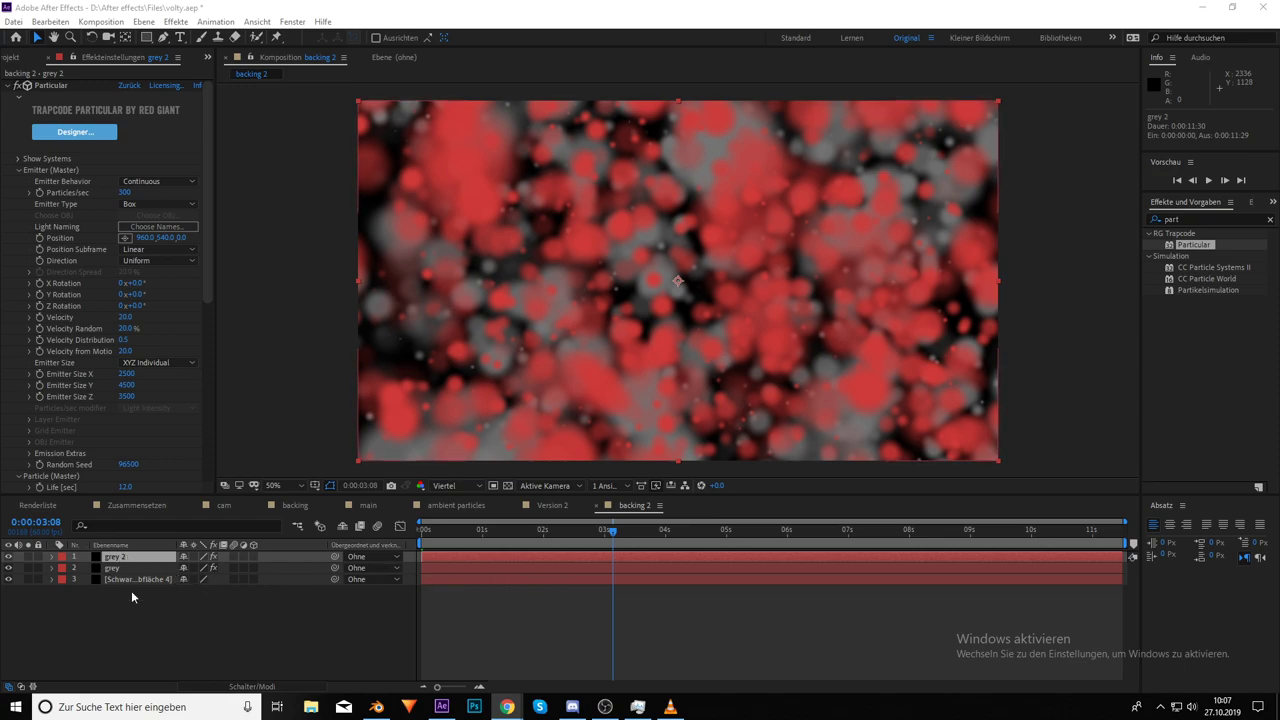
{"action": "right_click", "coordinate": [137, 620]}
{"action": "mouse_move", "coordinate": [185, 486]}
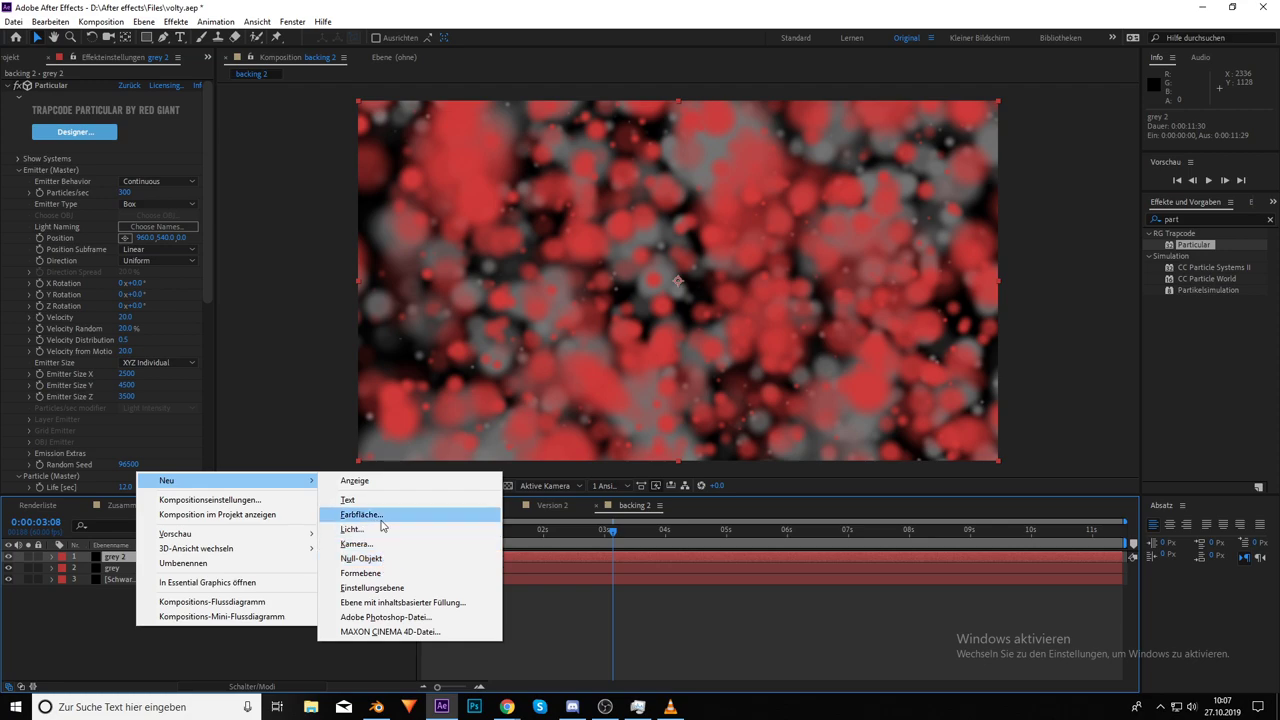
{"action": "left_click", "coordinate": [379, 590]}
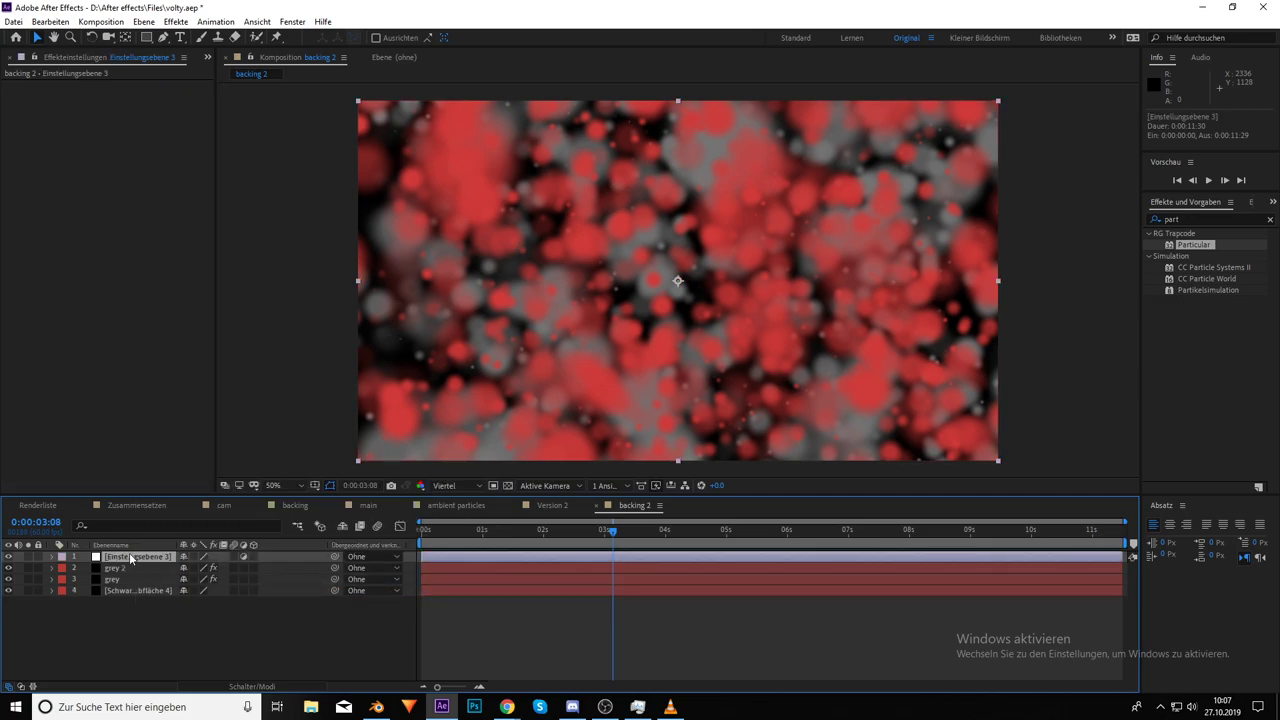
Switch to Chrome, translate "Einstellungsebene" from German to English in Google Translate, and return to After Effects
{"action": "mouse_move", "coordinate": [507, 707]}
{"action": "left_click", "coordinate": [520, 640]}
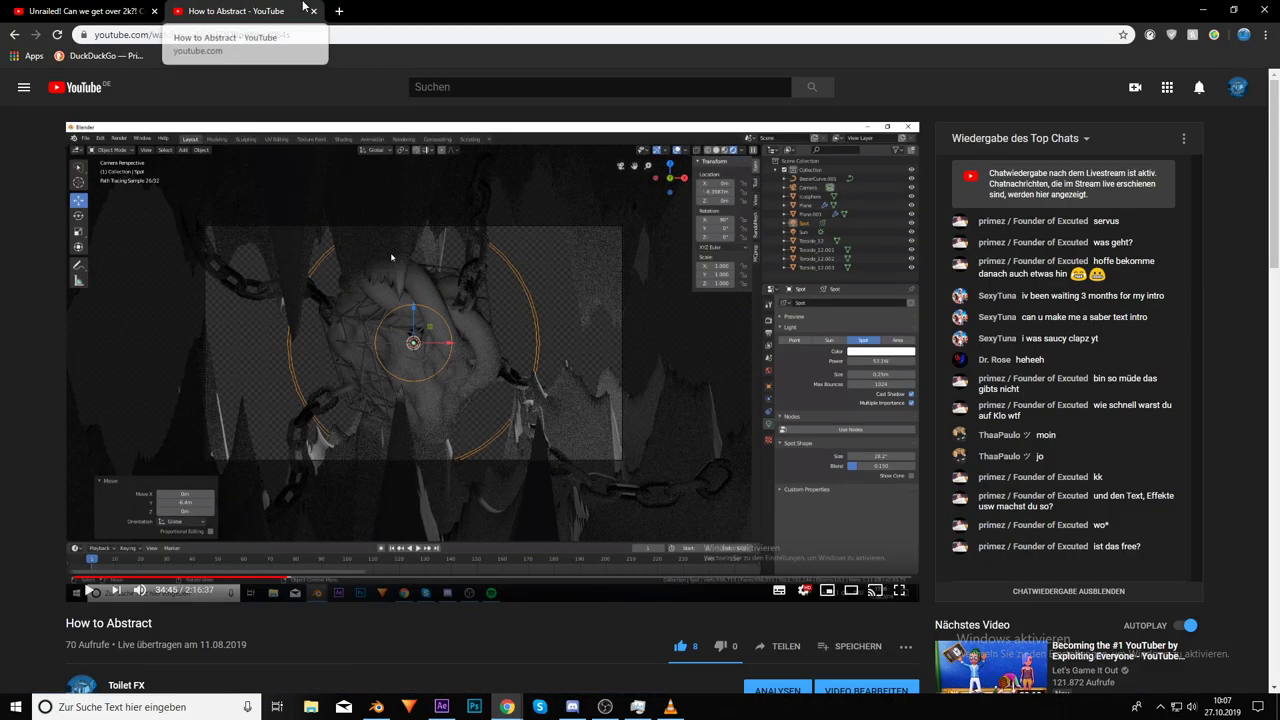
{"action": "left_click", "coordinate": [339, 10]}
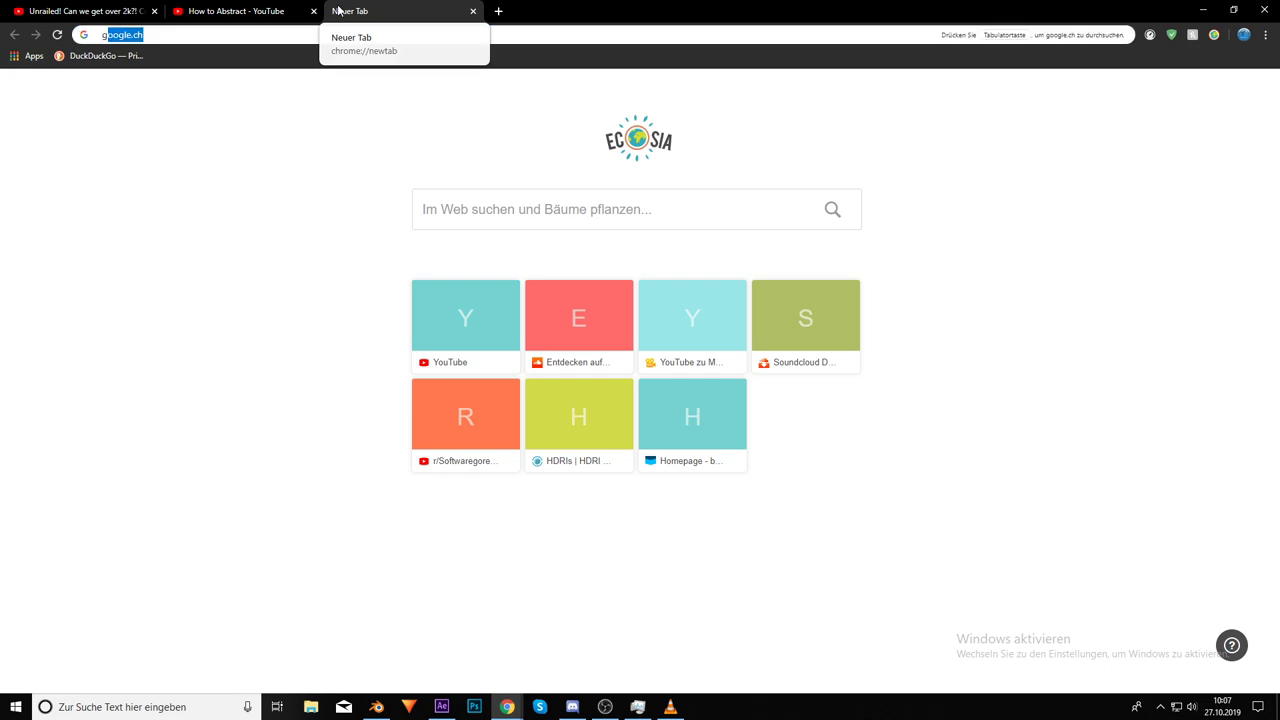
{"action": "type", "text": "google transla"}
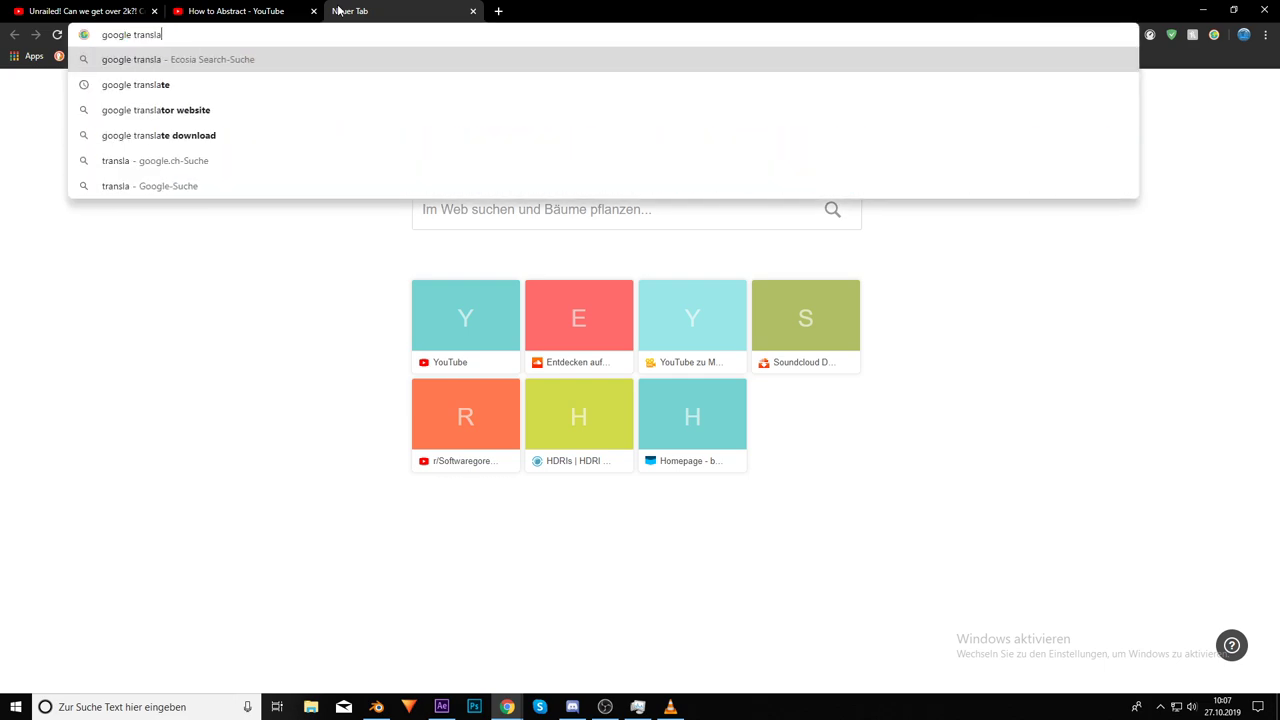
{"action": "type", "text": "te"}
{"action": "key", "text": "Return"}
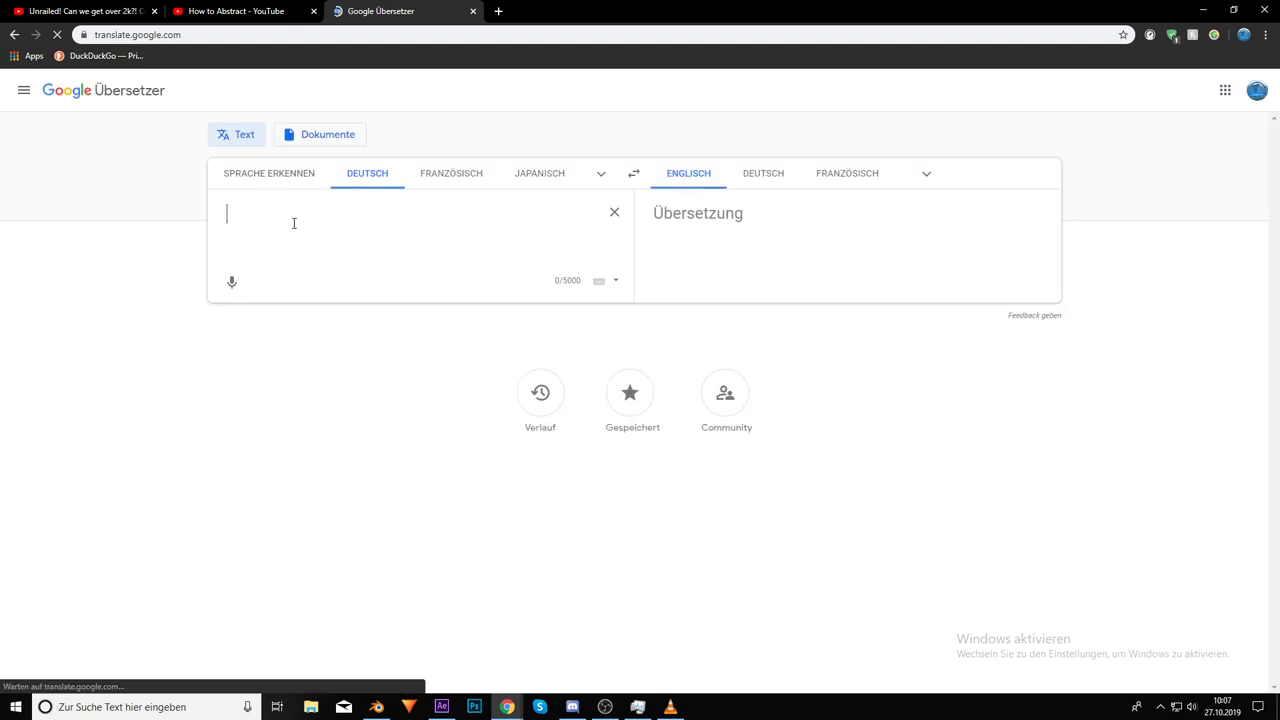
{"action": "type", "text": "Einstellungsebene"}
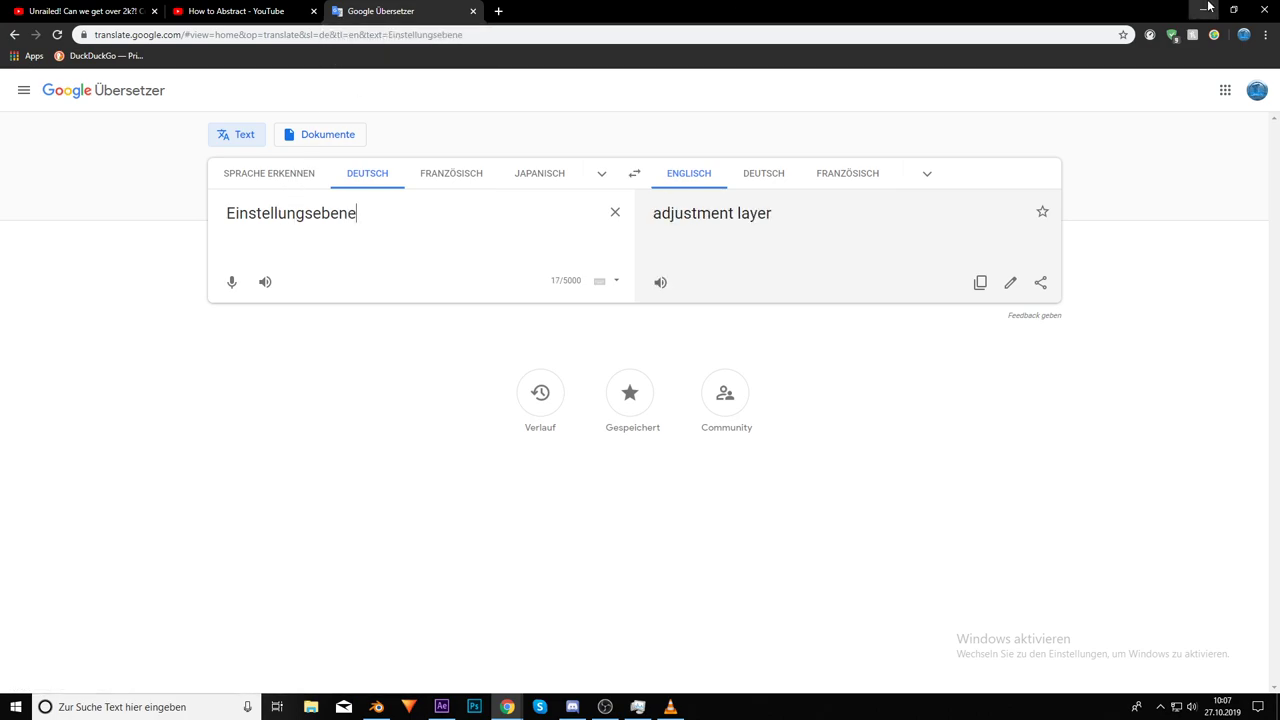
{"action": "key", "text": "alt+Tab"}
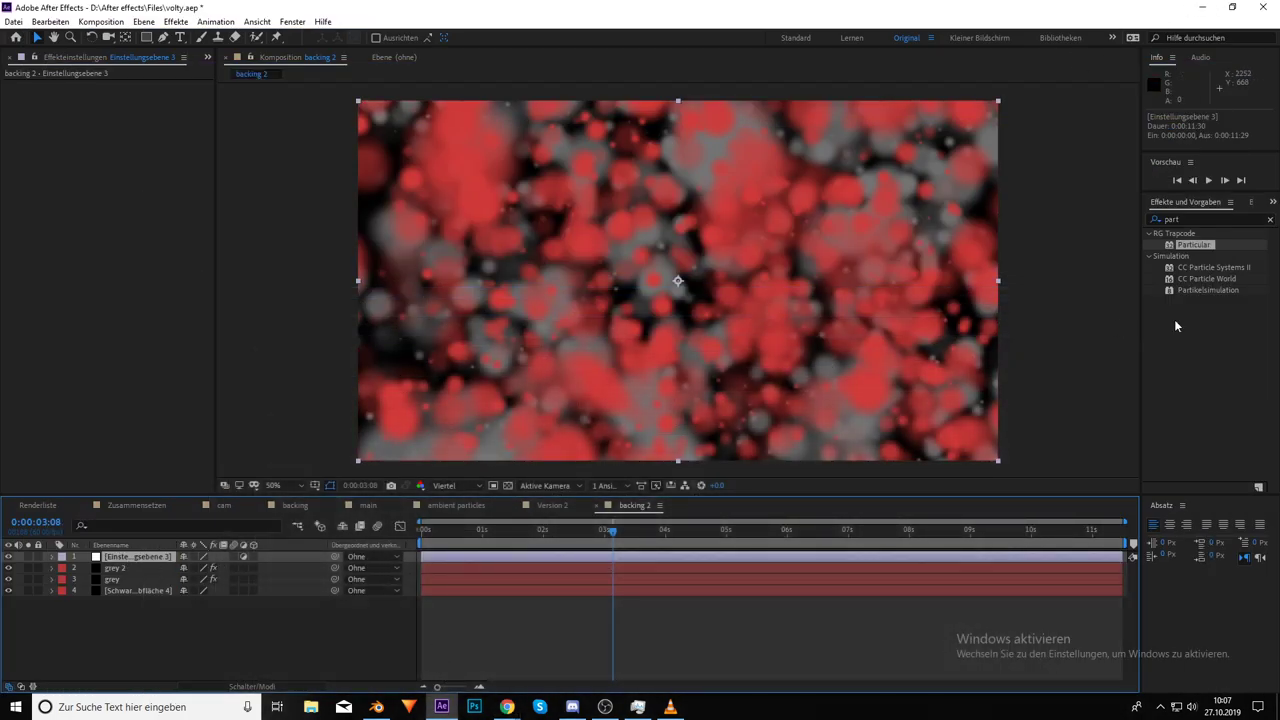
Search the effects for "motion" and apply Motion Tile to the new adjustment layer
{"action": "left_click", "coordinate": [1170, 216]}
{"action": "left_click", "coordinate": [1202, 219]}
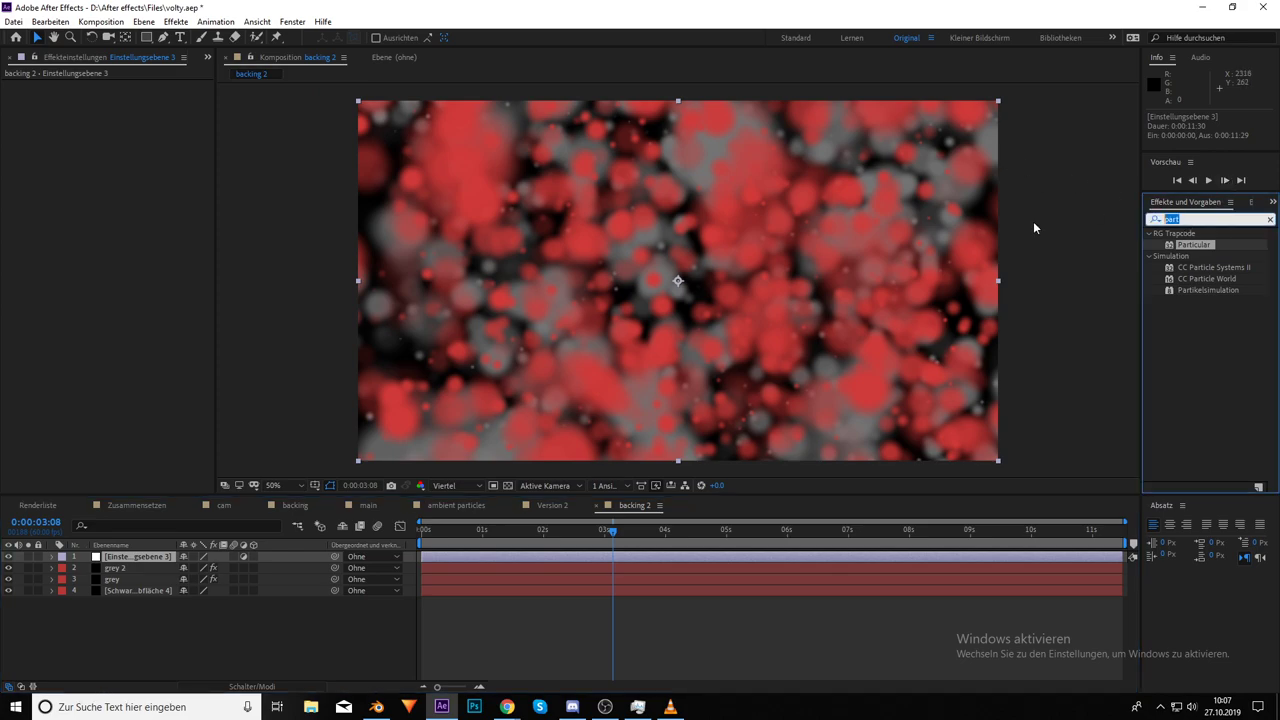
{"action": "type", "text": "motion"}
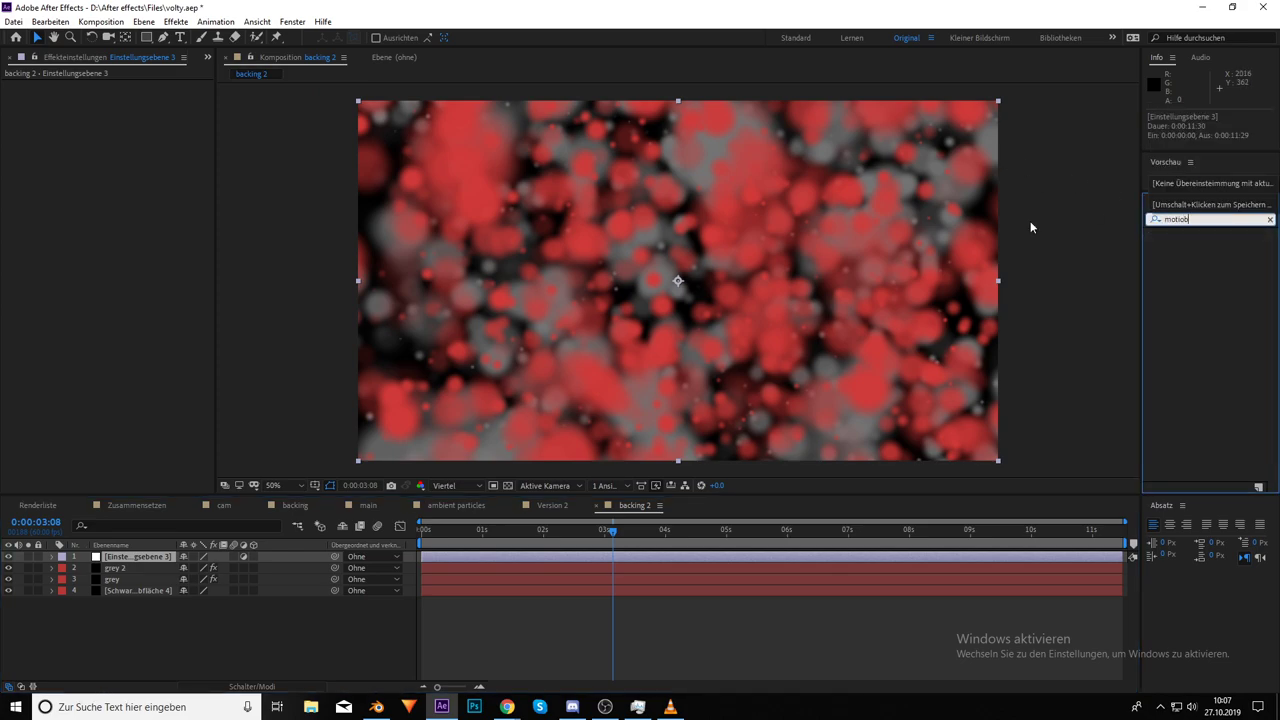
{"action": "left_click_drag", "start_coordinate": [1196, 290], "coordinate": [142, 555]}
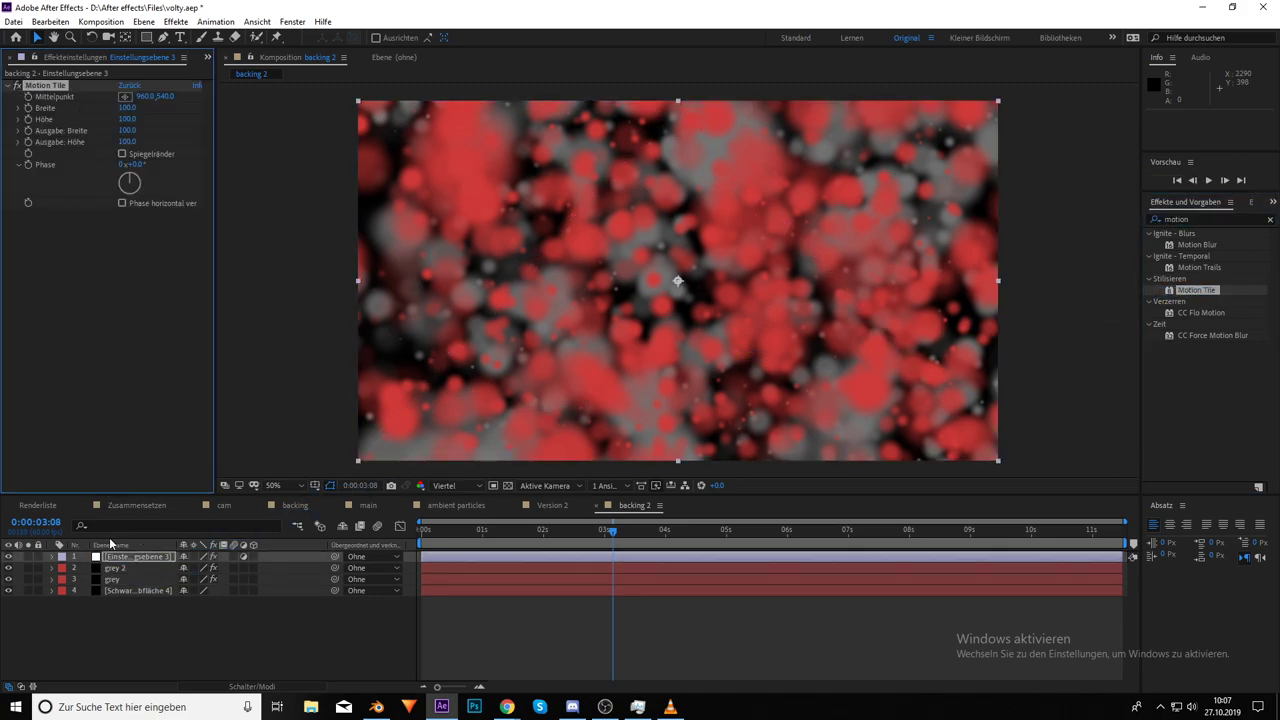
Set Motion Tile's output width and output height (Ausgabe: Breite and Höhe) to 200 and enable mirror edges (Spiegelränder)
{"action": "left_click", "coordinate": [128, 130]}
{"action": "type", "text": "200"}
{"action": "key", "text": "Tab"}
{"action": "type", "text": "200"}
{"action": "key", "text": "Return"}
{"action": "left_click", "coordinate": [123, 153]}
{"action": "left_click", "coordinate": [8, 86]}
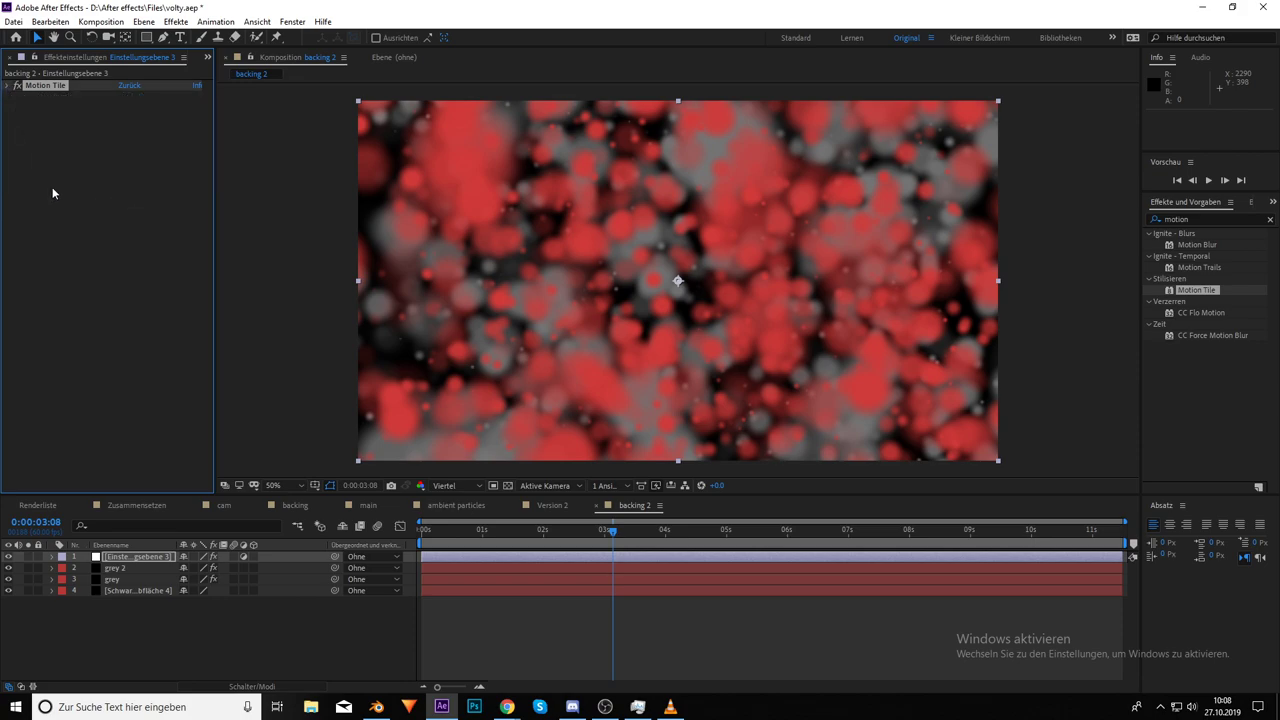
Duplicate the Motion Tile adjustment layer twice and select the lowest of the three
{"action": "left_click", "coordinate": [121, 557]}
{"action": "key", "text": "ctrl+d"}
{"action": "key", "text": "ctrl+d"}
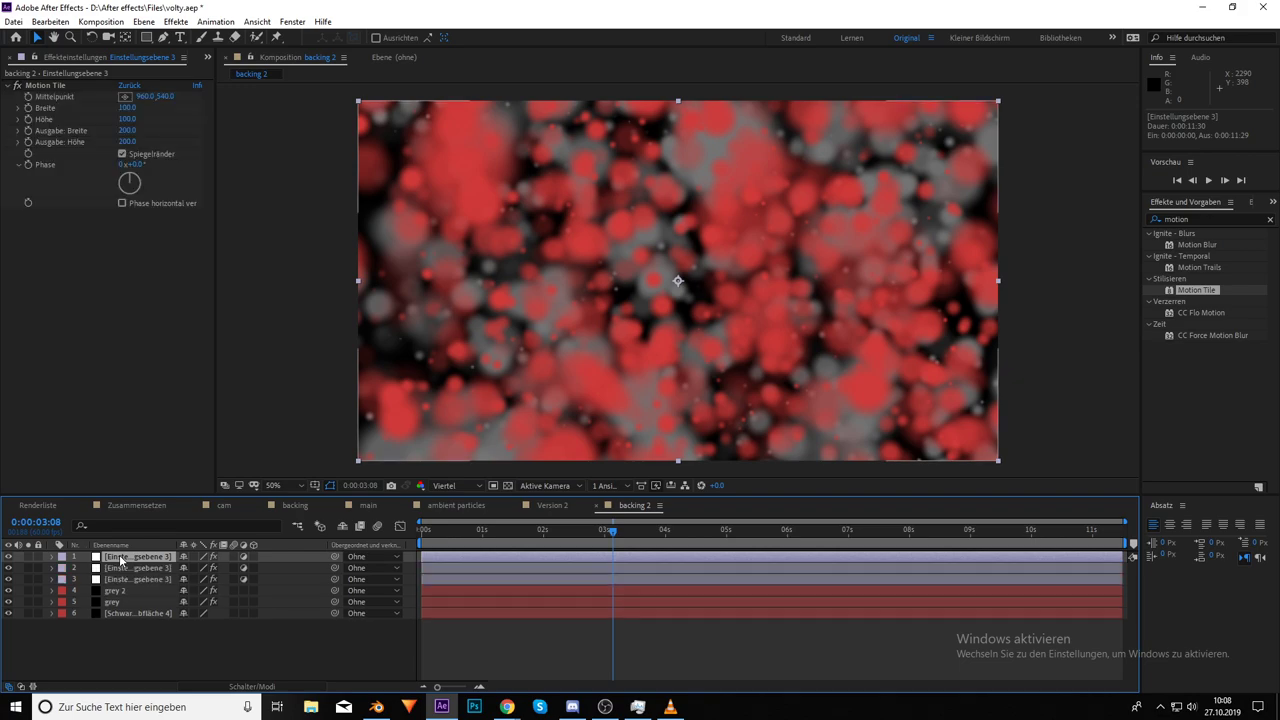
{"action": "left_click", "coordinate": [121, 580]}
{"action": "left_click", "coordinate": [1194, 206]}
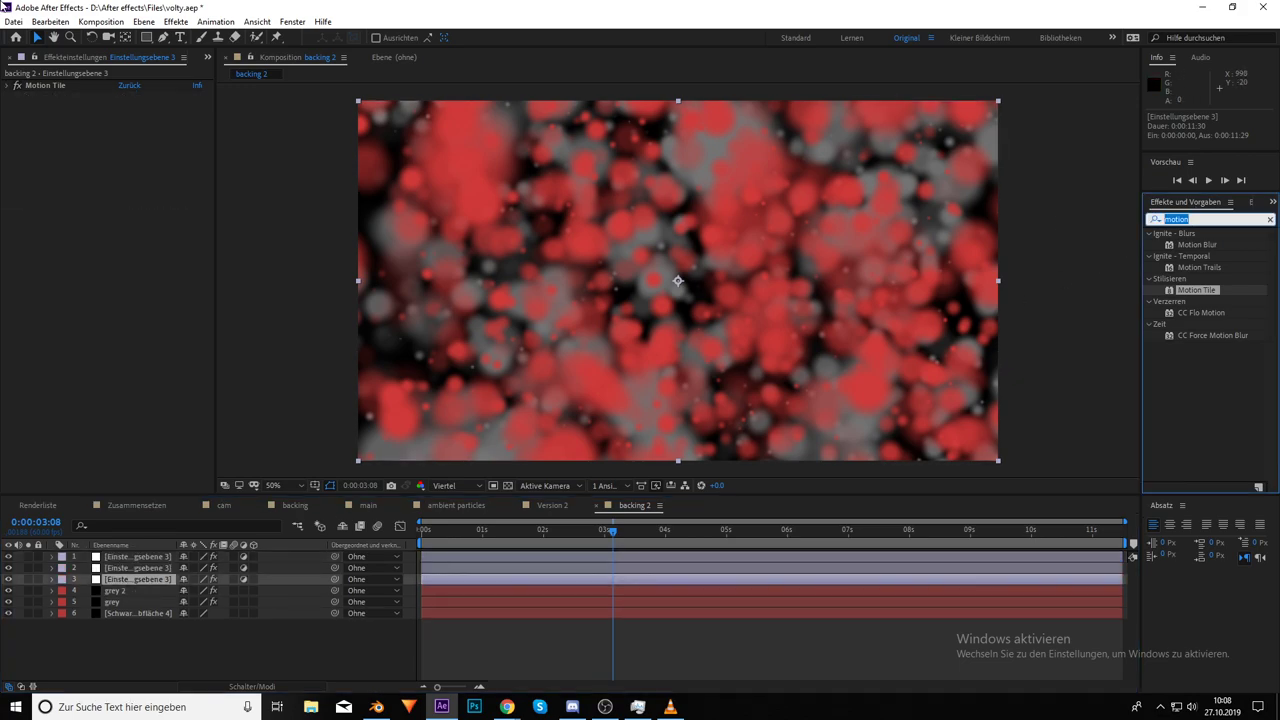
{"action": "key", "text": "alt+Tab"}
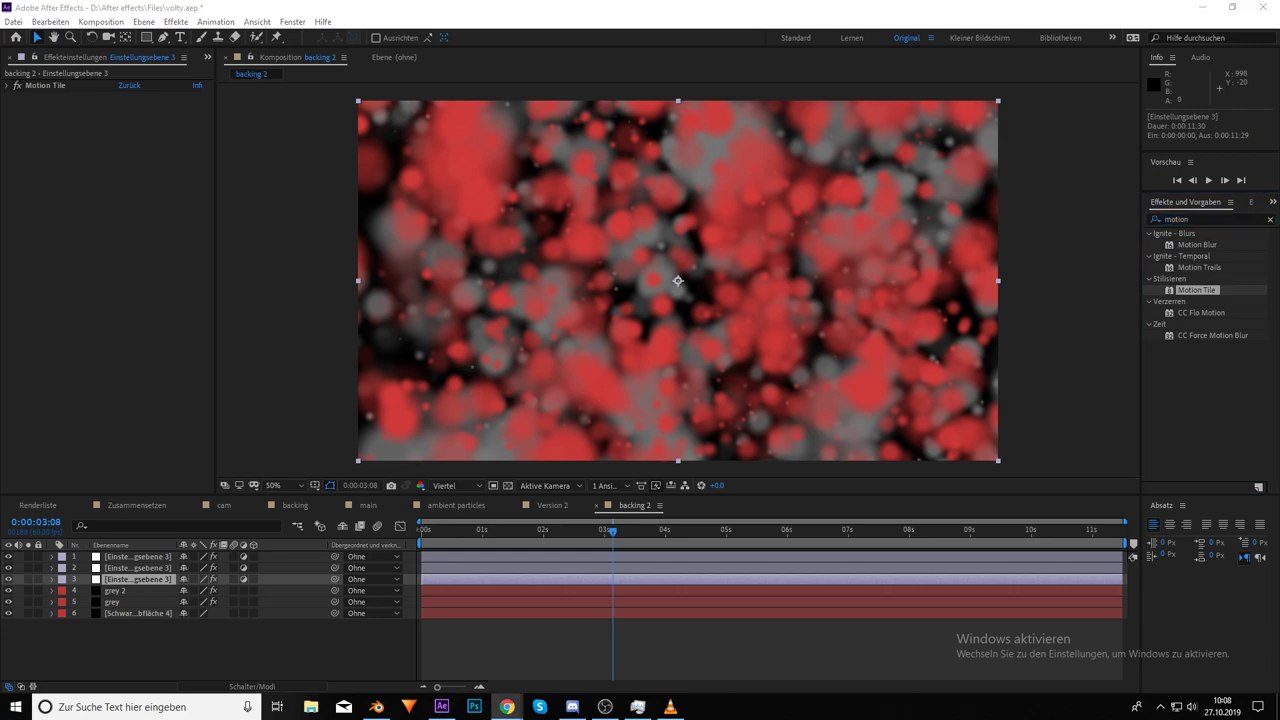
{"action": "key", "text": "alt+Tab"}
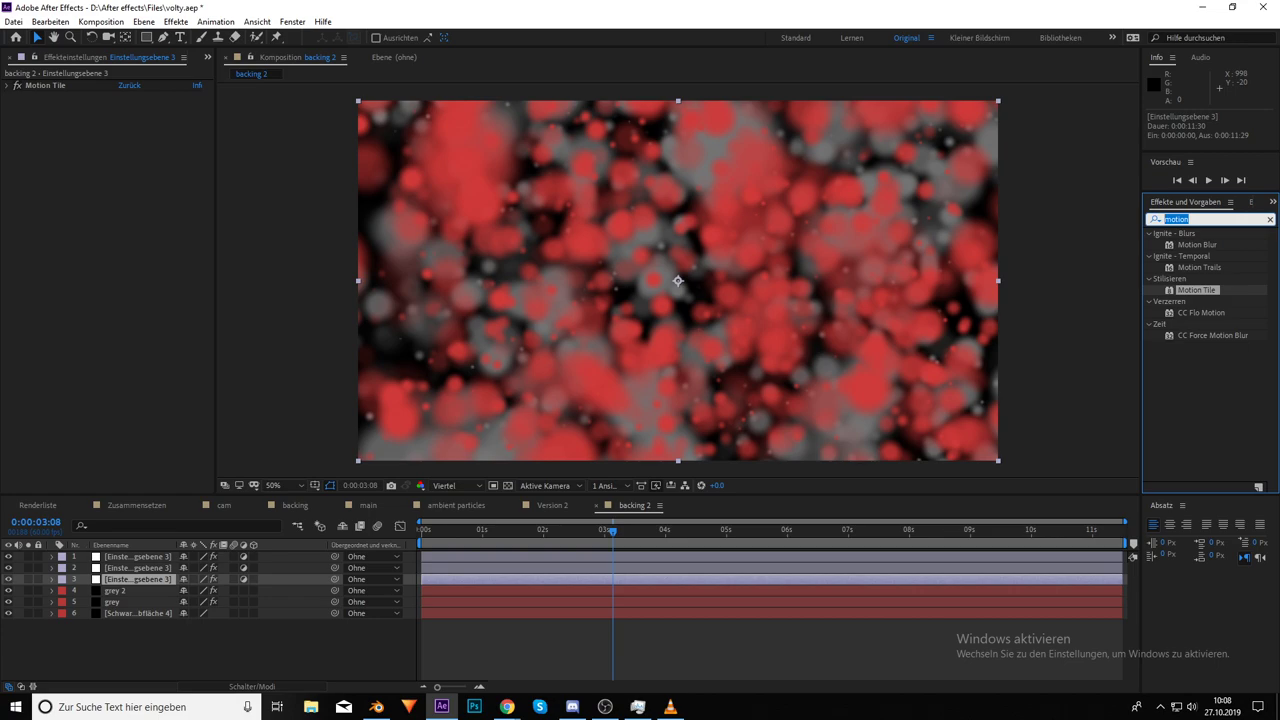
{"action": "key", "text": "alt+Tab"}
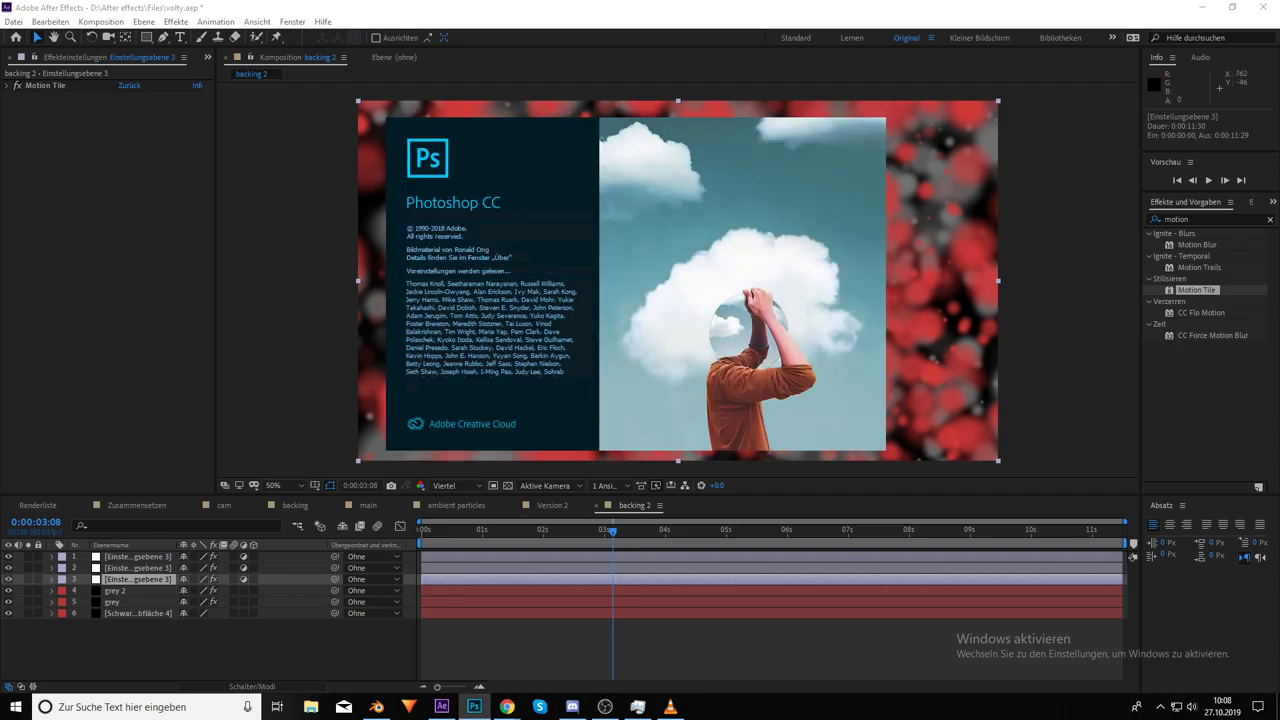
{"action": "key", "text": "super+d"}
{"action": "key", "text": "super+d"}
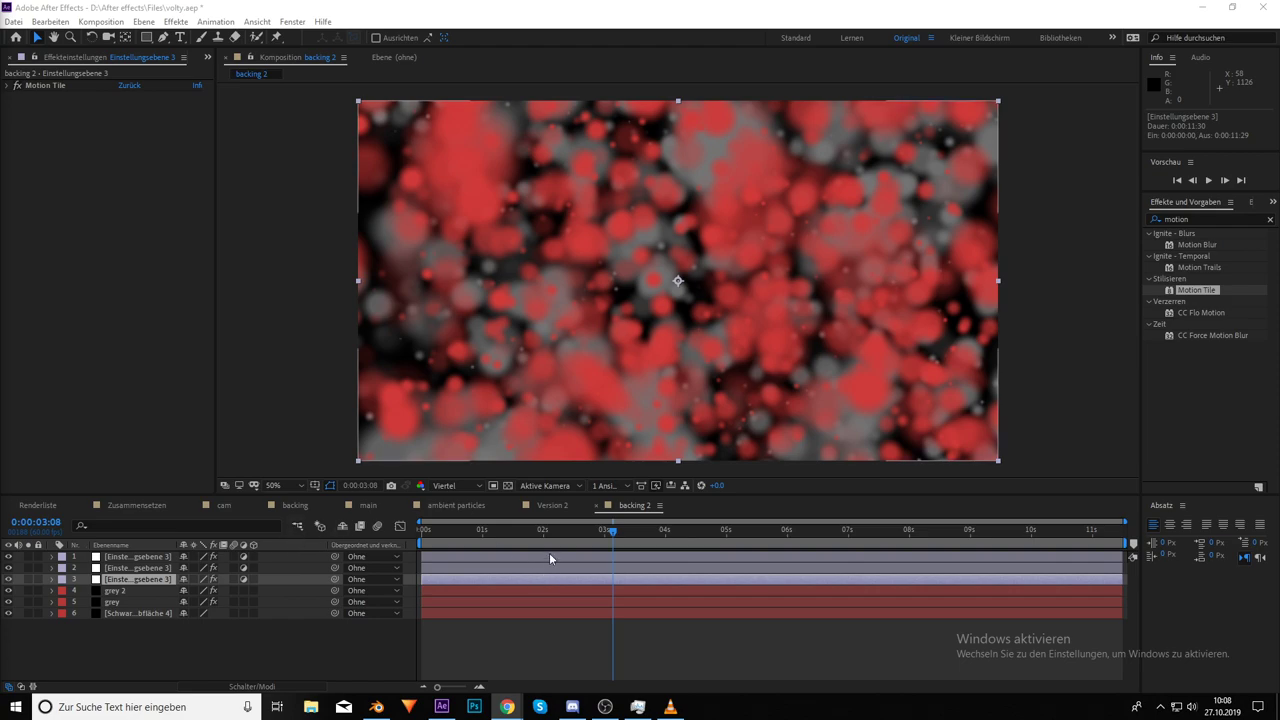
{"action": "left_click", "coordinate": [988, 503]}
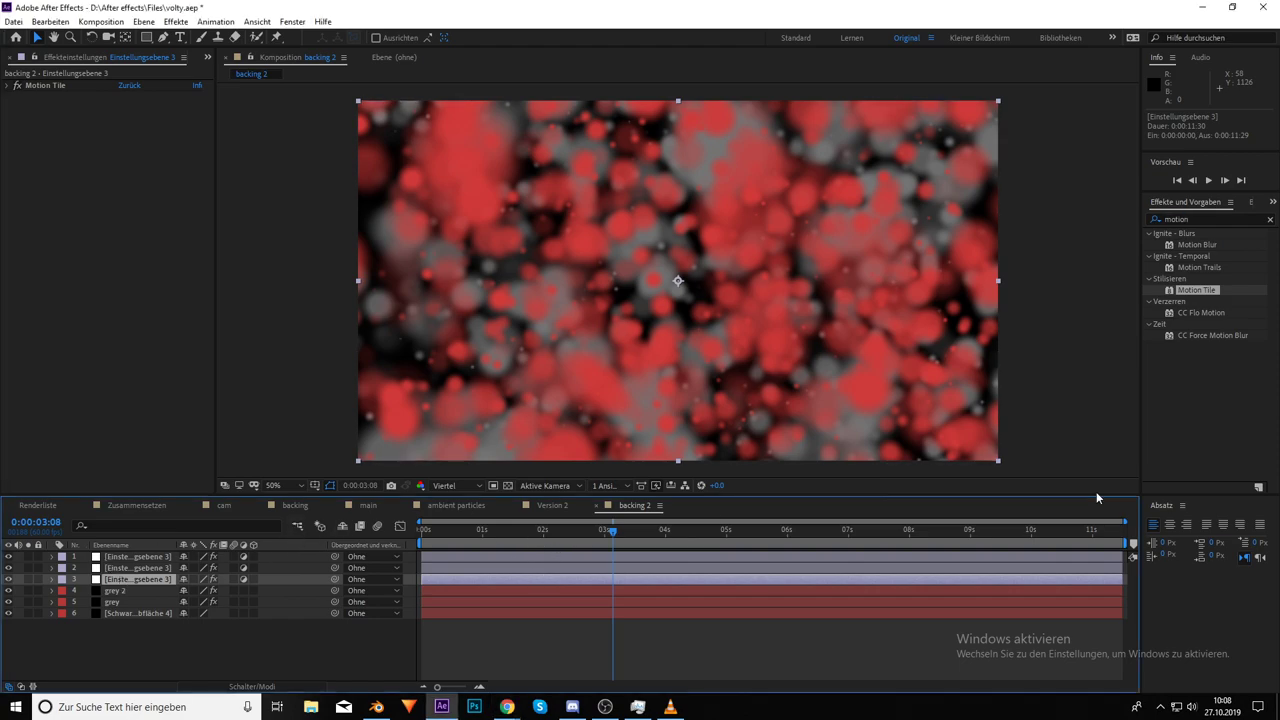
Search the effects for "turbu" and apply Turbulentes Versetzen to the lowest adjustment layer
{"action": "left_click", "coordinate": [1200, 216]}
{"action": "key", "text": "BackSpace"}
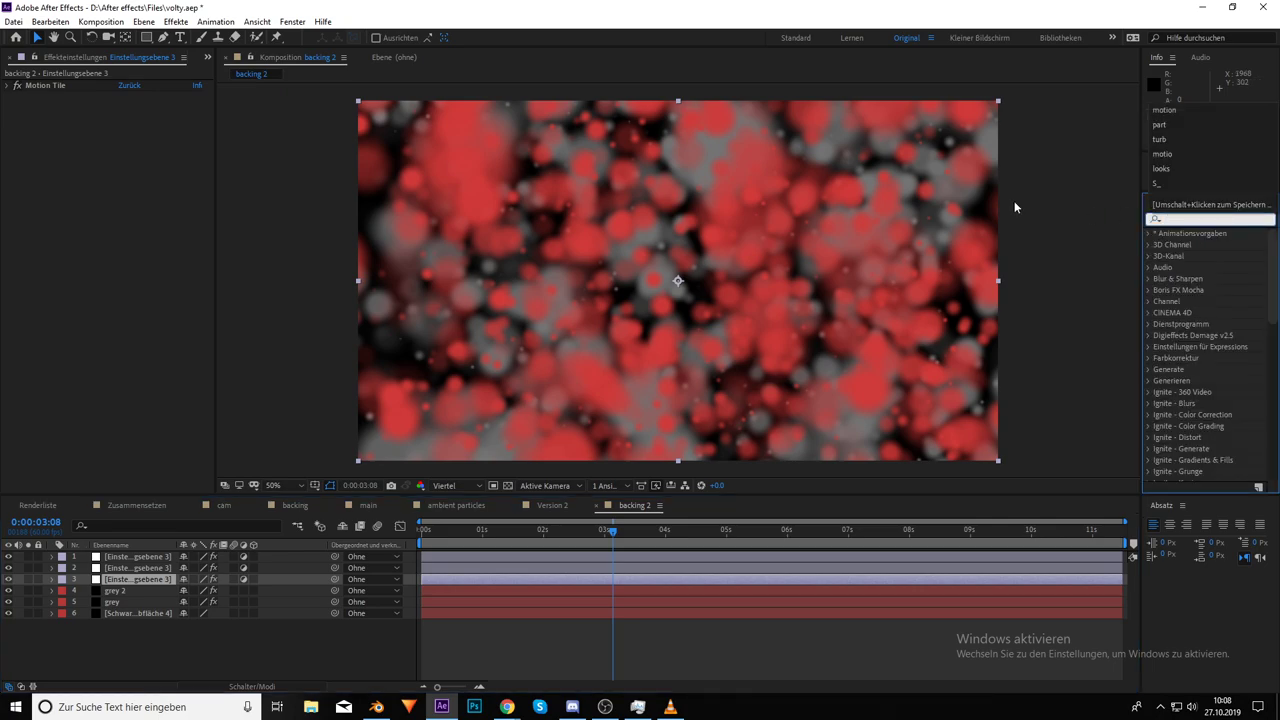
{"action": "type", "text": "trub"}
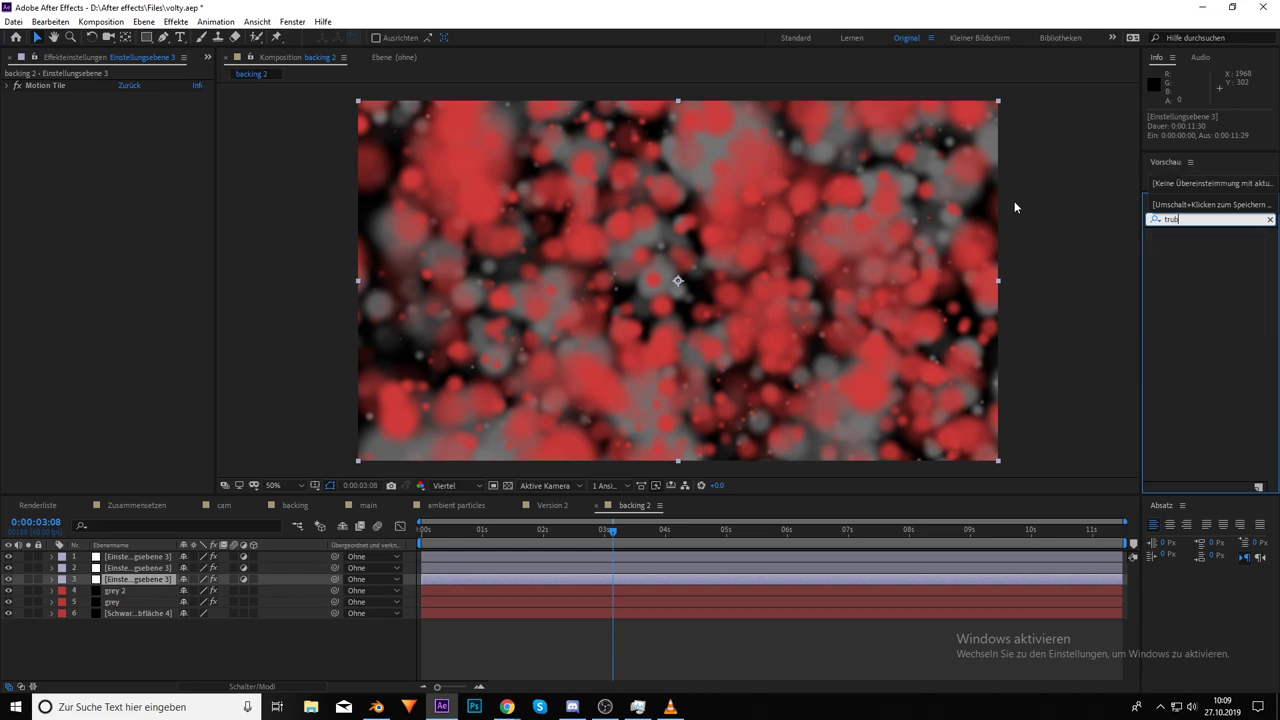
{"action": "key", "text": "BackSpace"}
{"action": "key", "text": "BackSpace"}
{"action": "key", "text": "BackSpace"}
{"action": "key", "text": "BackSpace"}
{"action": "type", "text": "turbu"}
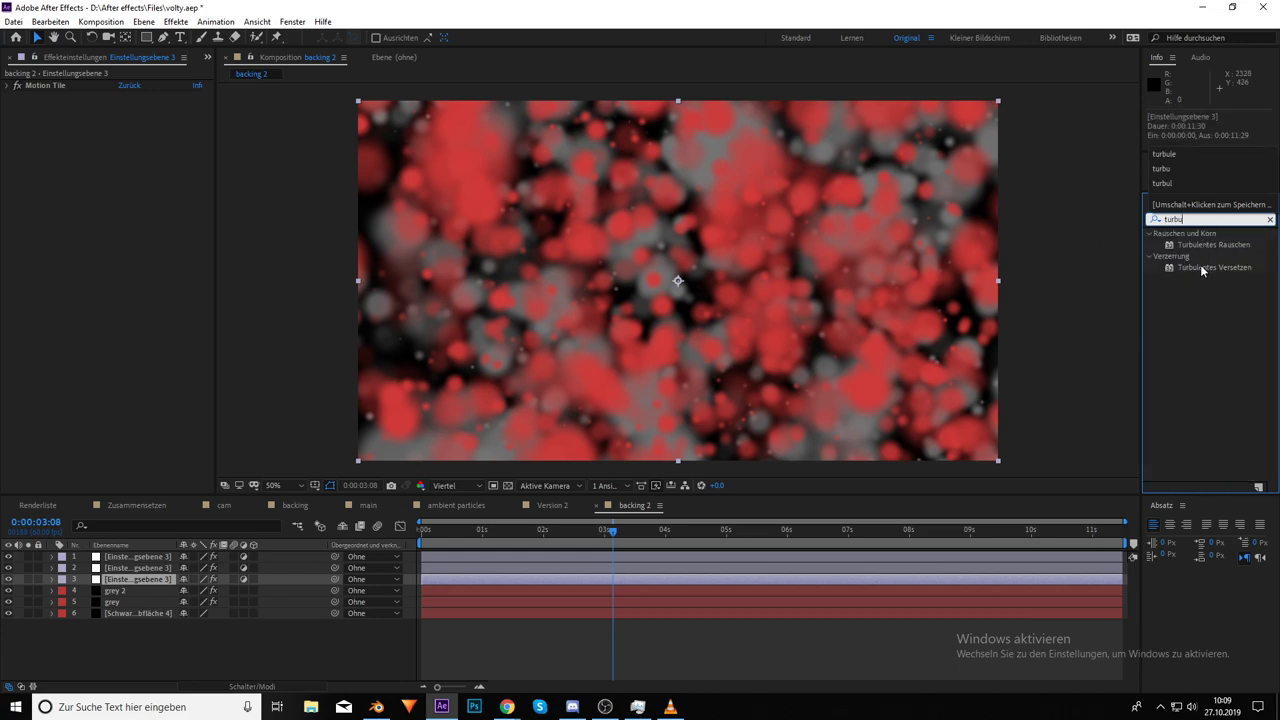
{"action": "left_click_drag", "start_coordinate": [1200, 266], "coordinate": [142, 580]}
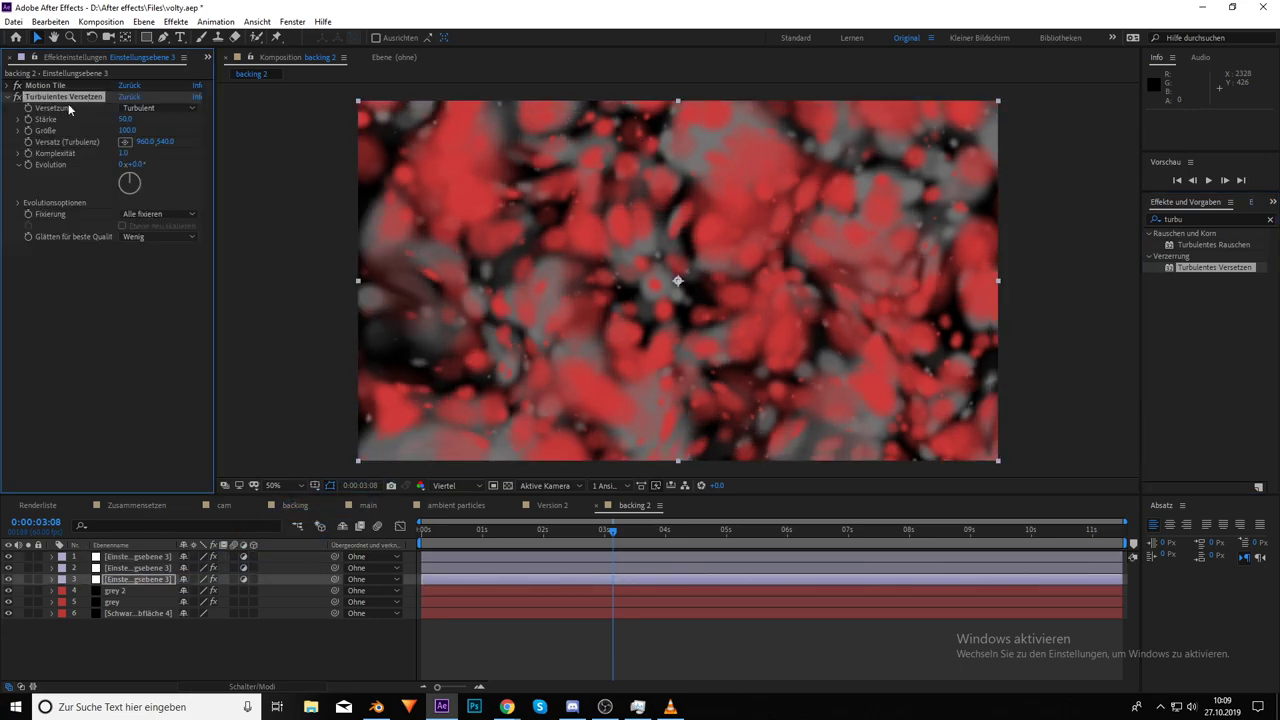
Set the Turbulentes Versetzen complexity (Komplexität) to 10 and its strength (Stärke) to 87 on the lowest adjustment layer
{"action": "left_click", "coordinate": [125, 155]}
{"action": "type", "text": "10"}
{"action": "key", "text": "Return"}
{"action": "key", "text": "a"}
{"action": "mouse_move", "coordinate": [122, 120]}
{"action": "left_mouse_down"}
{"action": "mouse_move", "coordinate": [166, 124]}
{"action": "mouse_move", "coordinate": [147, 123]}
{"action": "left_mouse_up"}
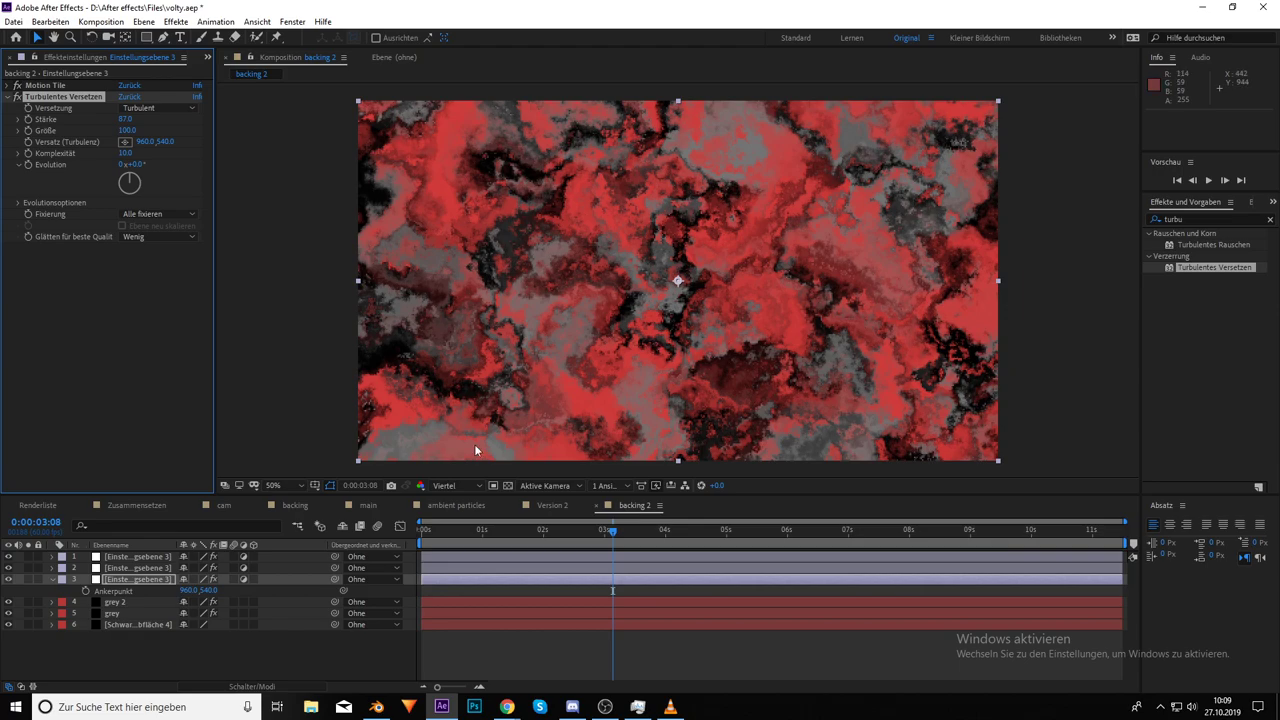
Change the Particular particle color of the grey 2 layer to the blue 3992D1
{"action": "left_click", "coordinate": [117, 603]}
{"action": "scroll", "coordinate": [135, 340], "scroll_direction": "down", "scroll_amount": 5}
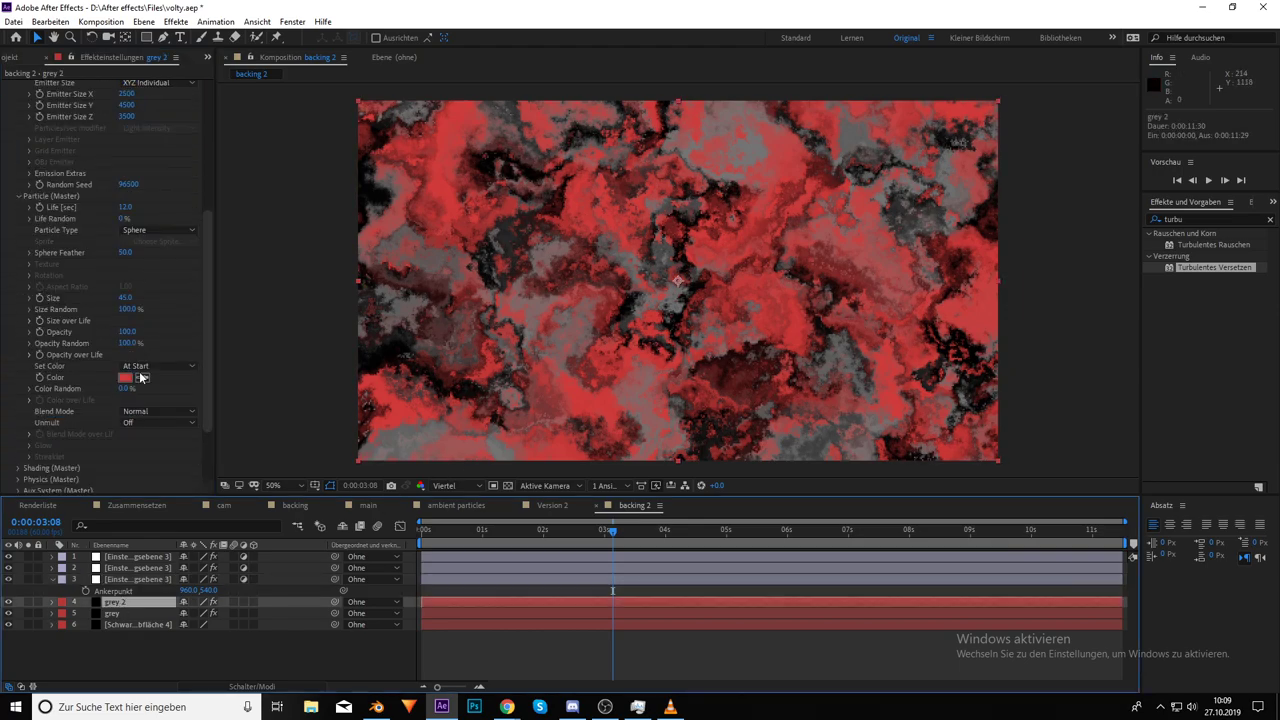
{"action": "left_click", "coordinate": [125, 328]}
{"action": "left_click", "coordinate": [296, 324]}
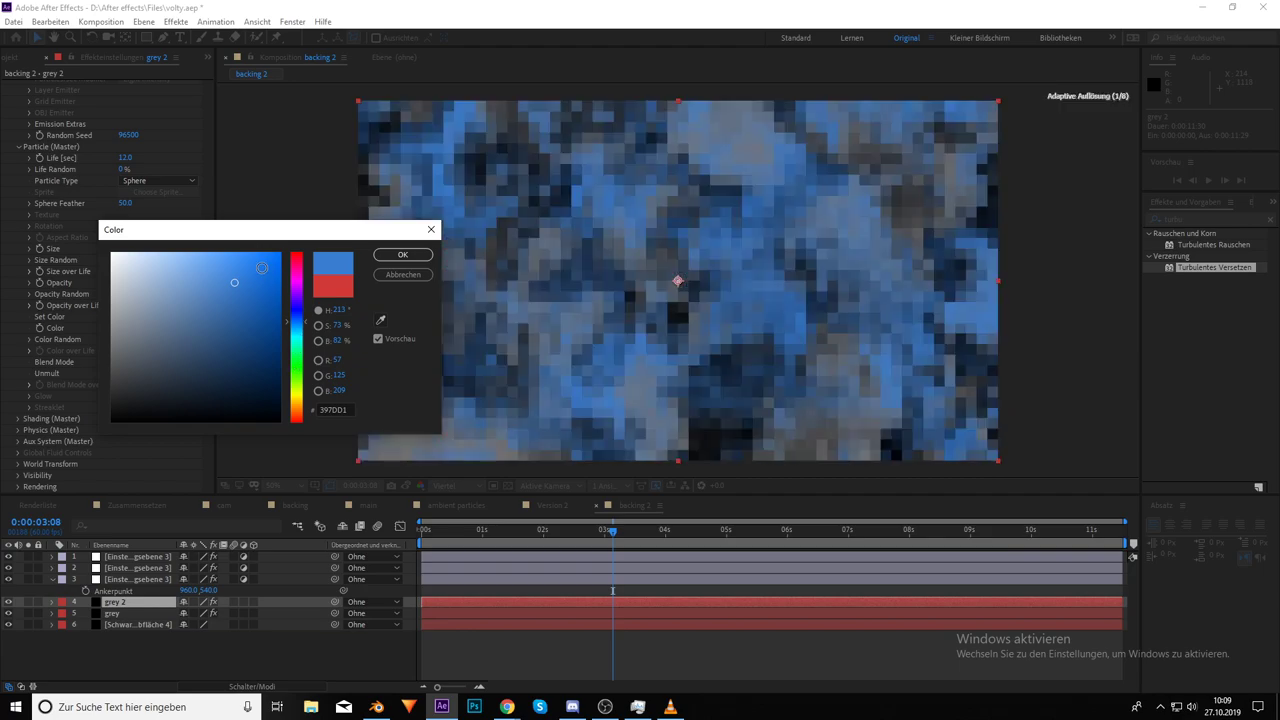
{"action": "left_click", "coordinate": [300, 329]}
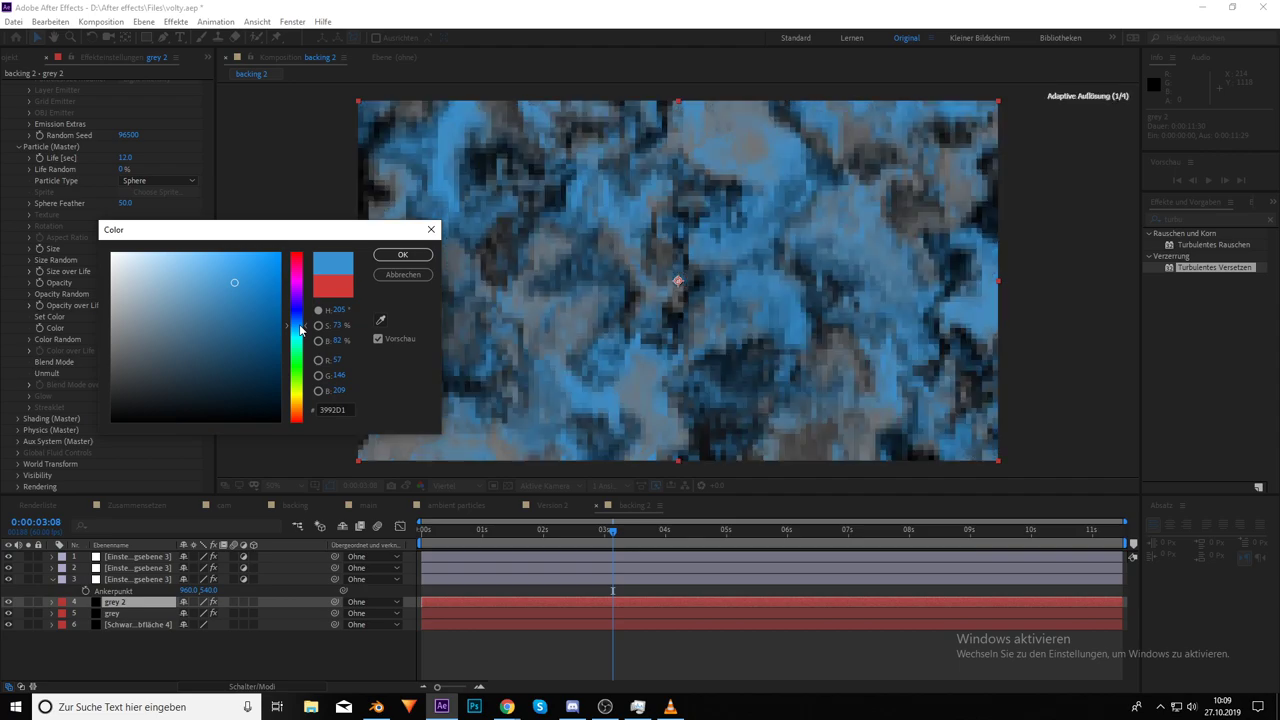
{"action": "left_click", "coordinate": [402, 254]}
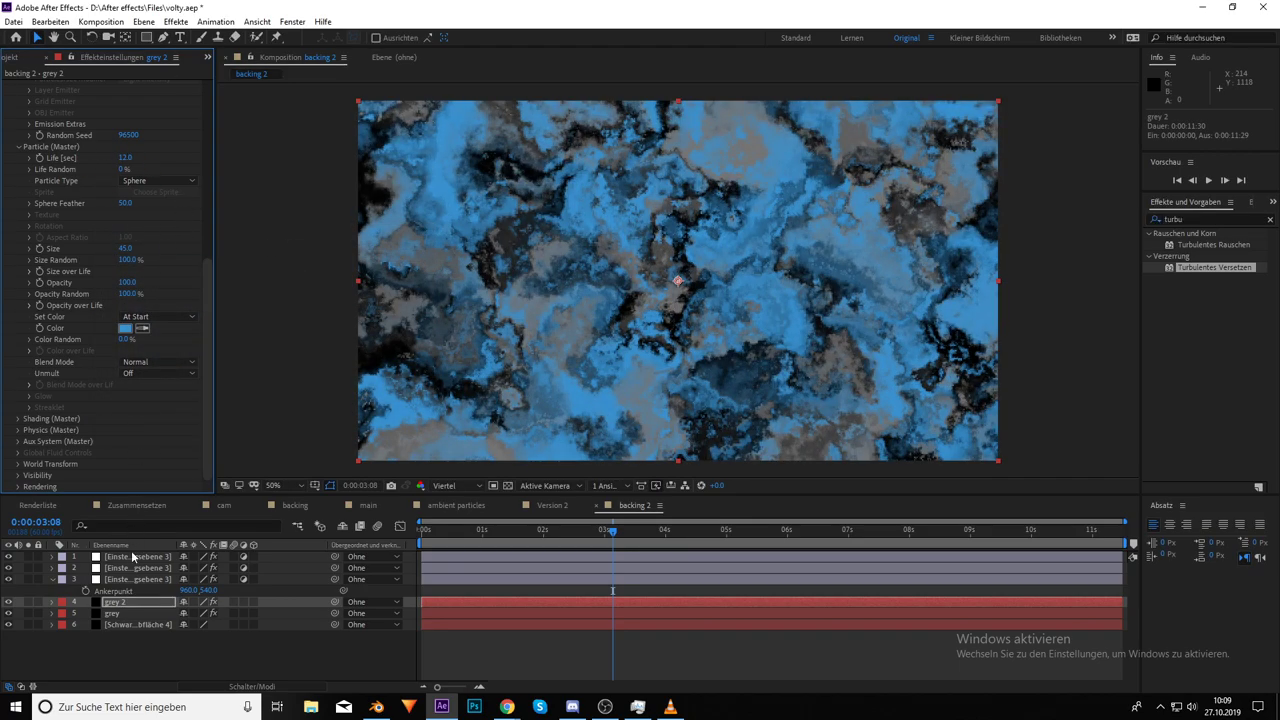
Apply Turbulentes Versetzen to the middle adjustment layer with a complexity (Komplexität) of 10 and a strength (Stärke) of 46
{"action": "left_click", "coordinate": [120, 580]}
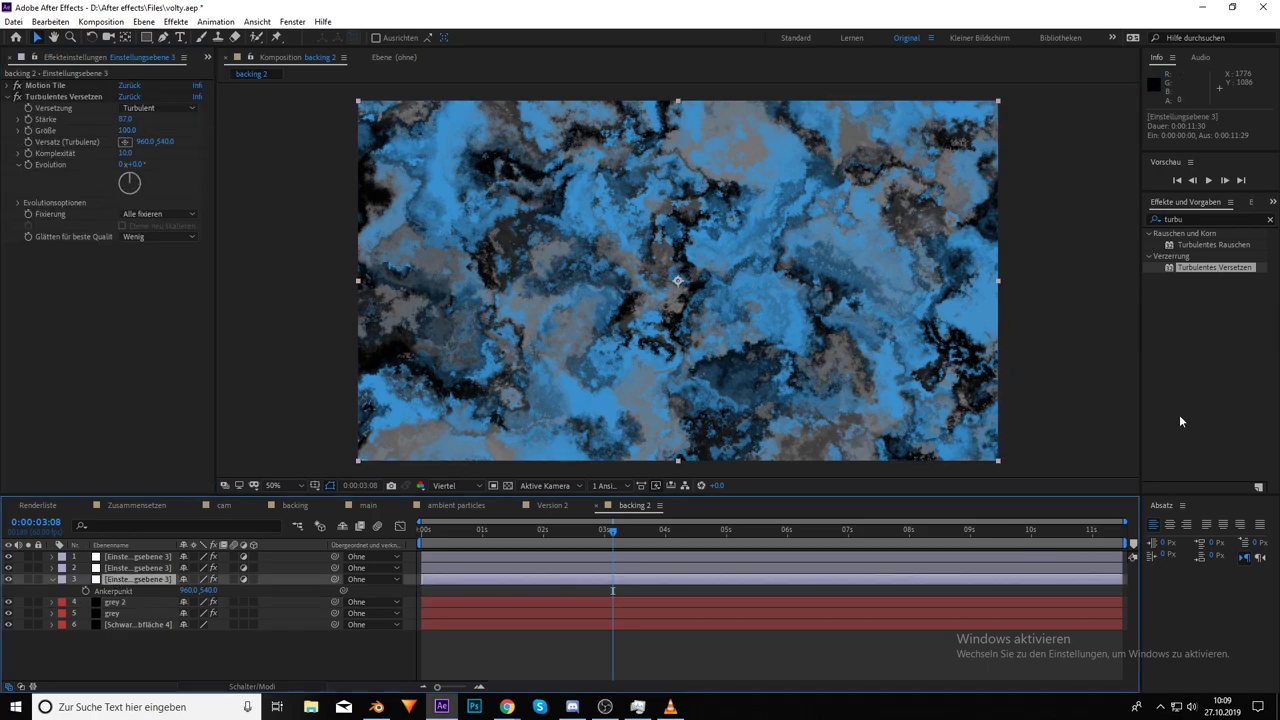
{"action": "left_click_drag", "start_coordinate": [1197, 267], "coordinate": [133, 572]}
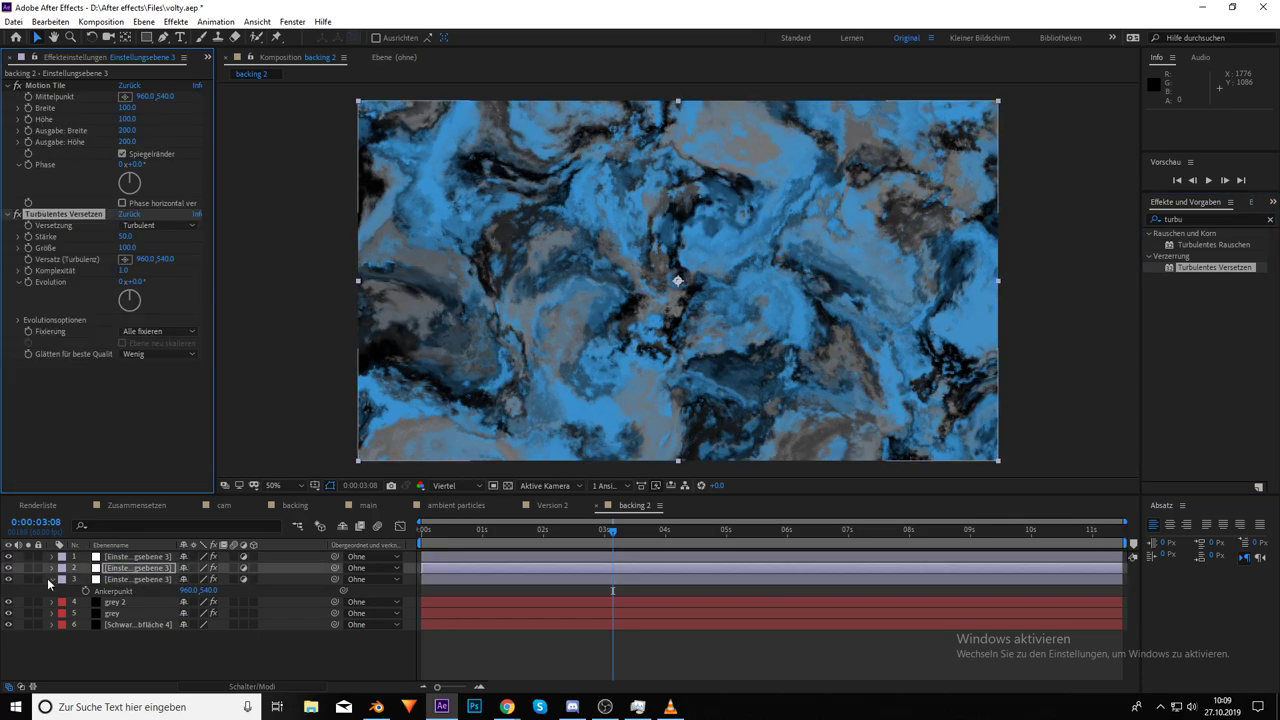
{"action": "left_click", "coordinate": [50, 579]}
{"action": "left_click_drag", "start_coordinate": [124, 271], "coordinate": [283, 266]}
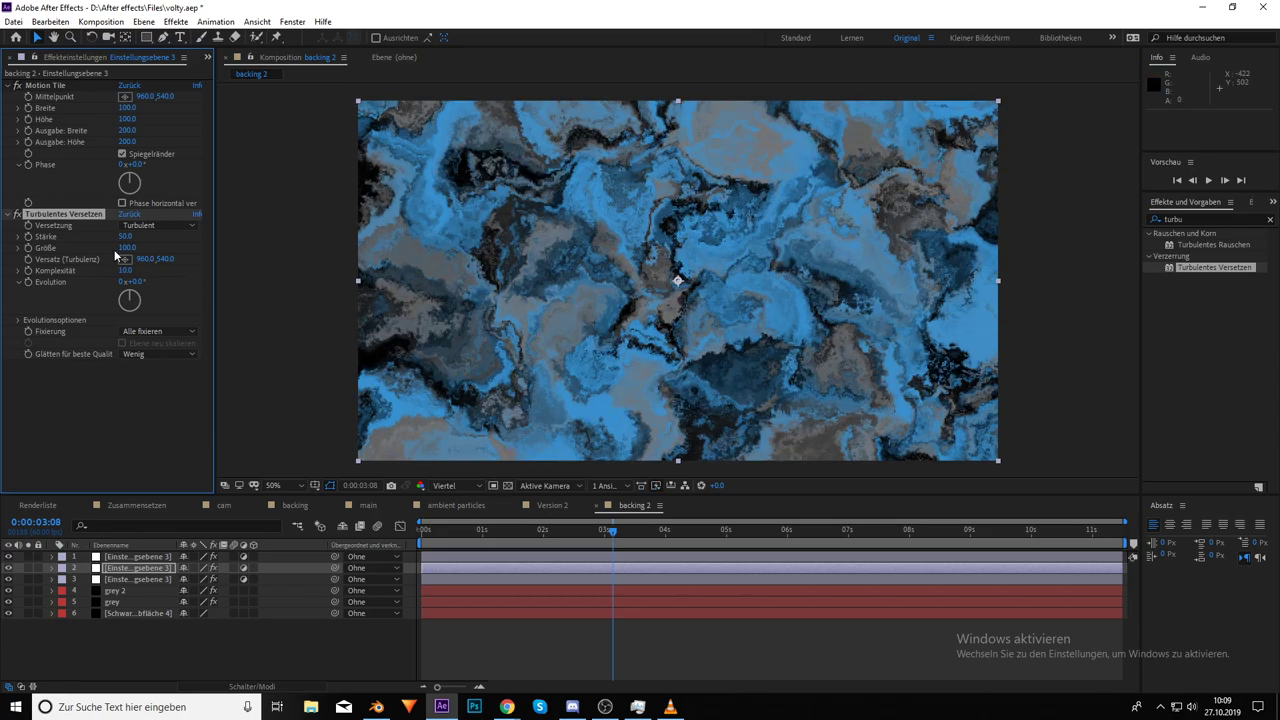
{"action": "left_click_drag", "start_coordinate": [127, 237], "coordinate": [168, 238]}
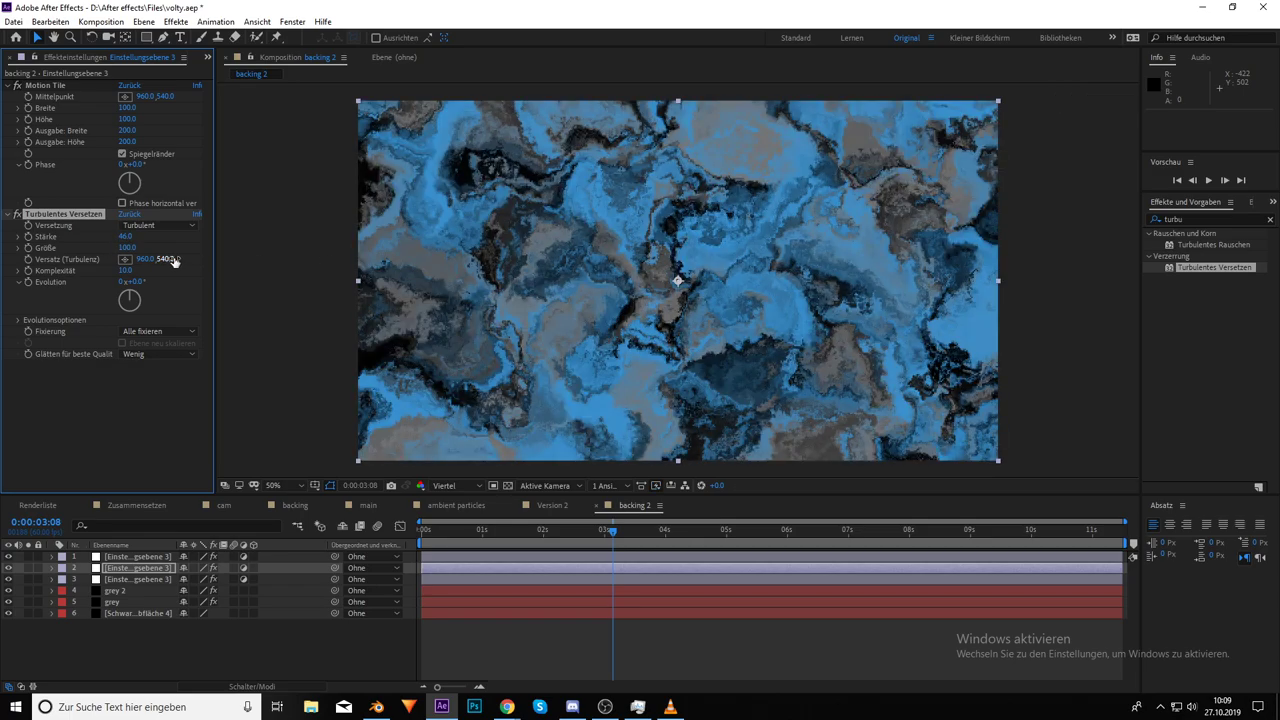
Search the effects for "vect" and apply CC Vector Blur to the uppermost adjustment layer
{"action": "left_click", "coordinate": [125, 557]}
{"action": "left_click", "coordinate": [1195, 214]}
{"action": "key", "text": "ctrl+f"}
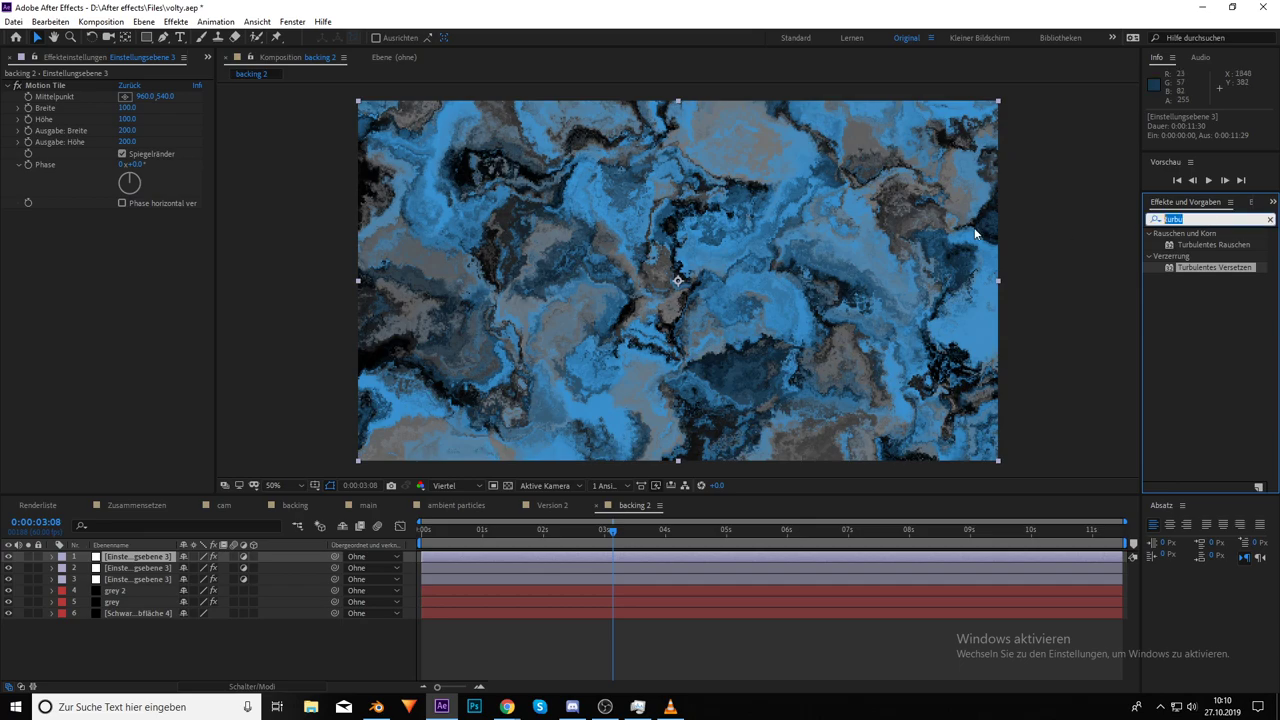
{"action": "key", "text": "BackSpace"}
{"action": "type", "text": "vect"}
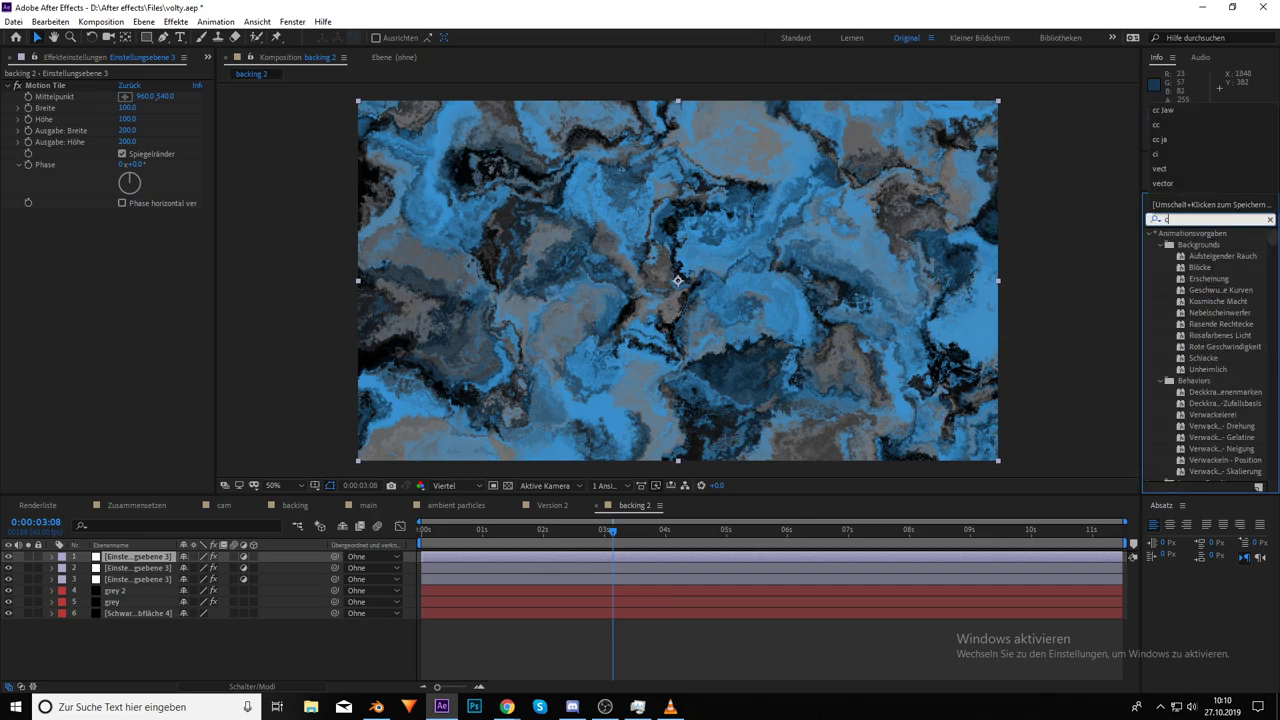
{"action": "left_click_drag", "start_coordinate": [1204, 244], "coordinate": [124, 561]}
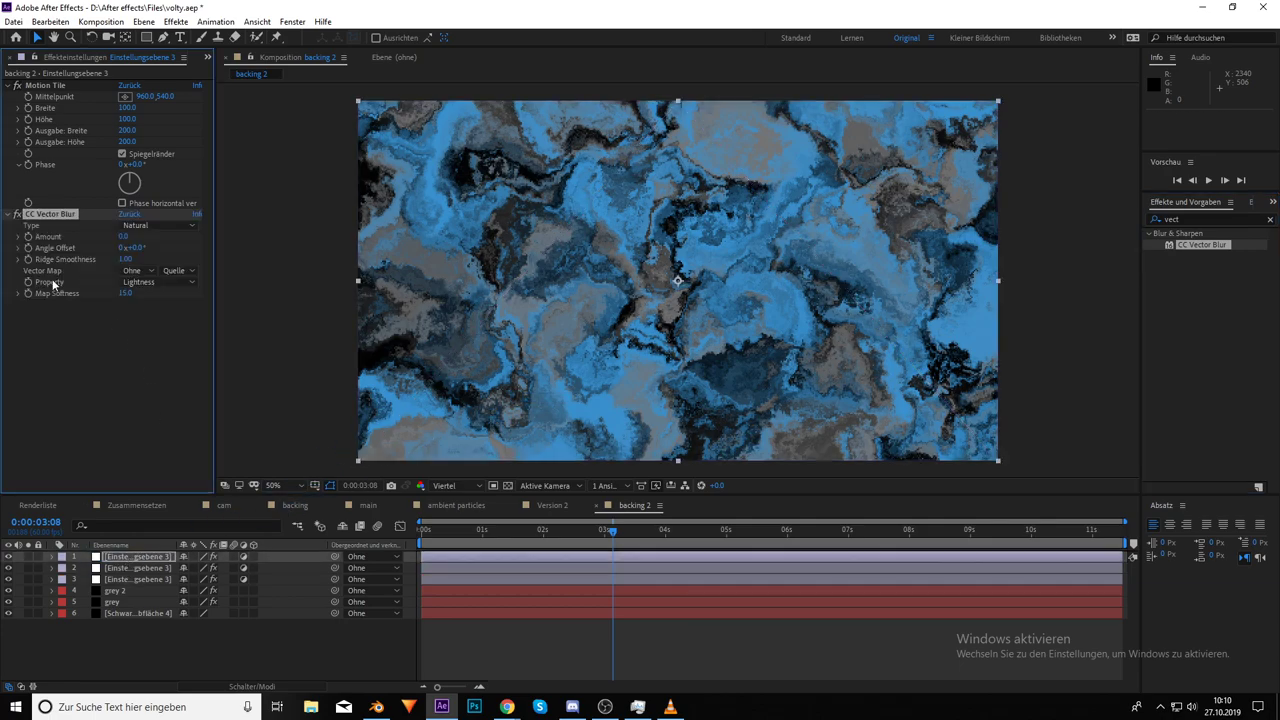
Set the CC Vector Blur type to Direction Fading and its amount to 62 on the uppermost adjustment layer
{"action": "left_click", "coordinate": [11, 87]}
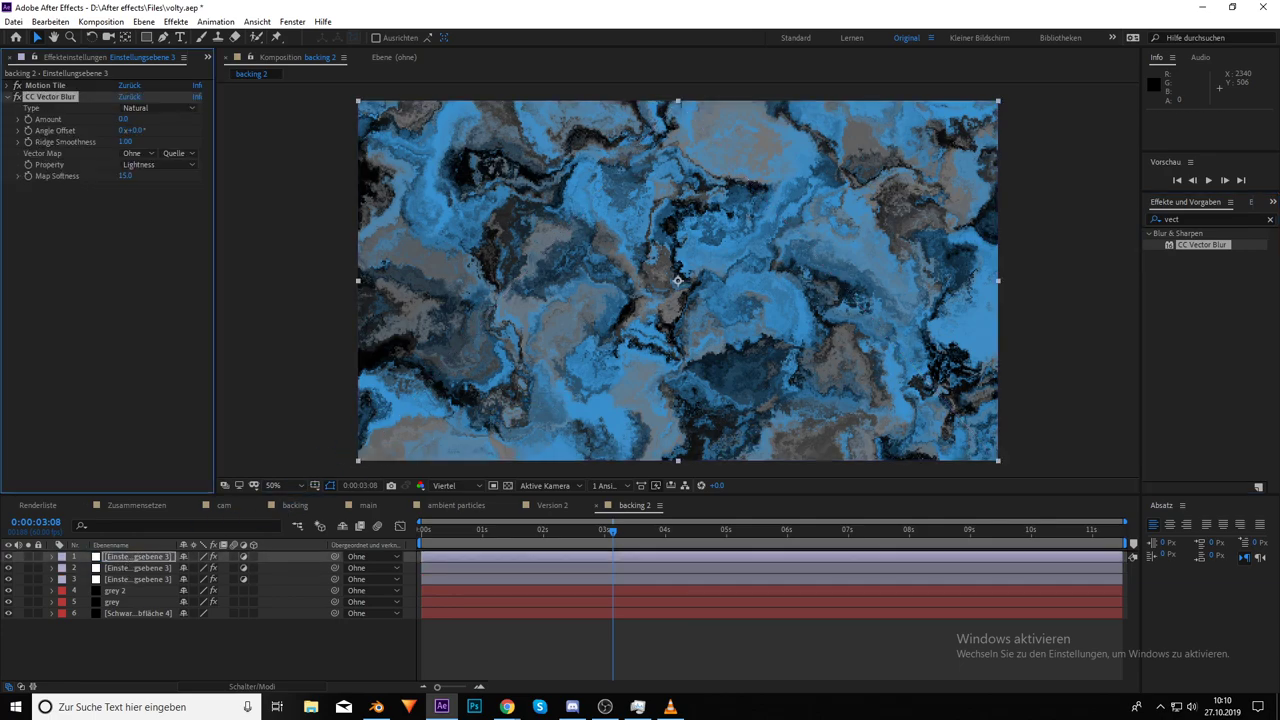
{"action": "left_click", "coordinate": [139, 116]}
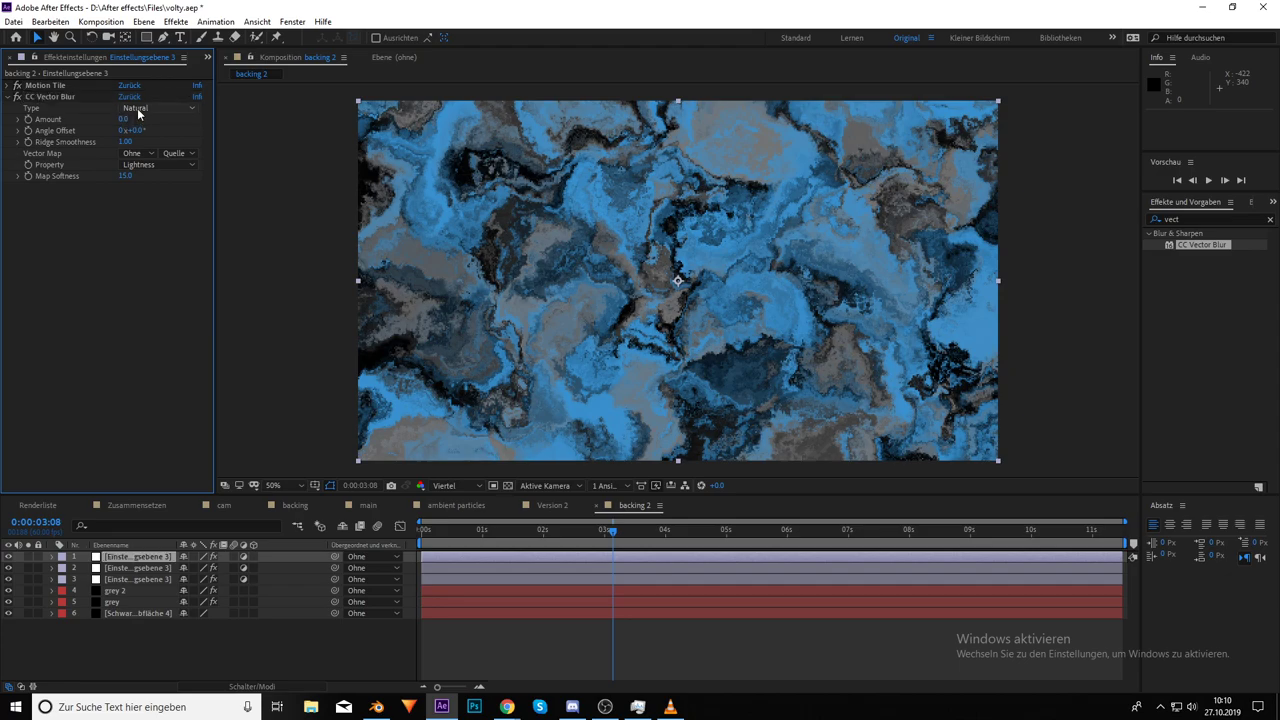
{"action": "left_click", "coordinate": [138, 108]}
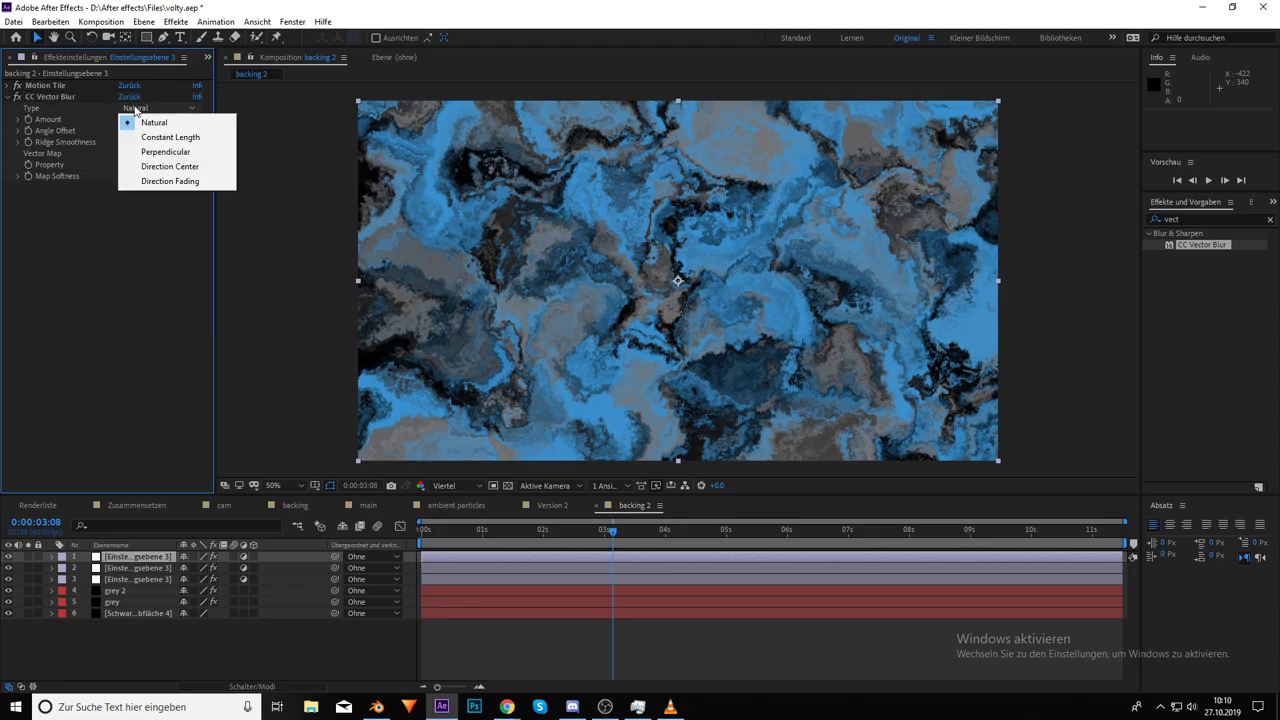
{"action": "left_click", "coordinate": [165, 183]}
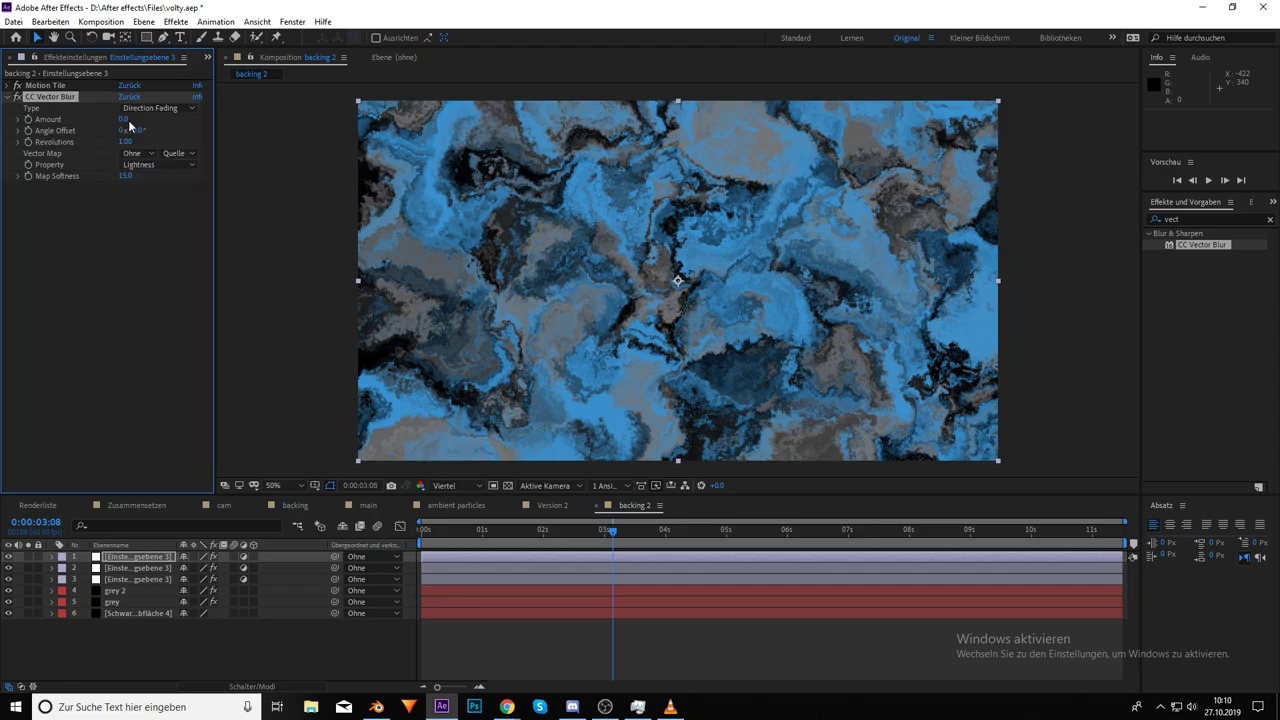
{"action": "left_click_drag", "start_coordinate": [124, 119], "coordinate": [175, 126]}
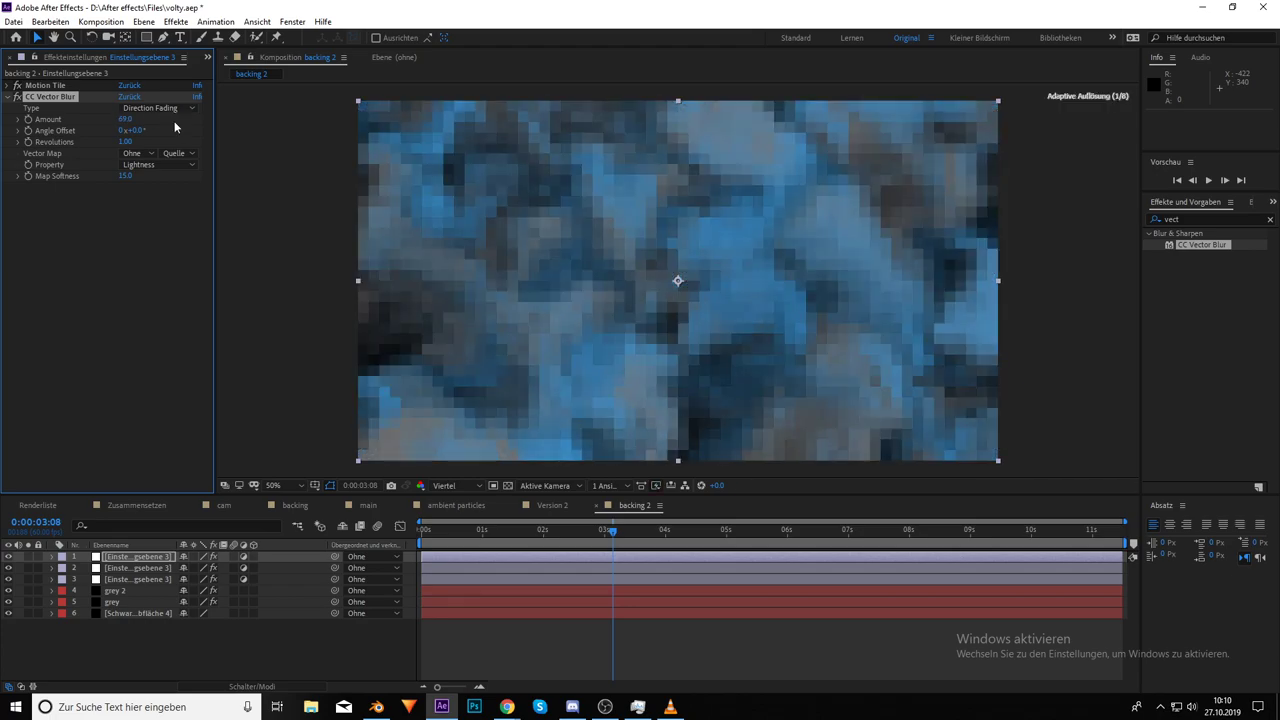
{"action": "left_click", "coordinate": [124, 119]}
{"action": "type", "text": "62"}
{"action": "key", "text": "Return"}
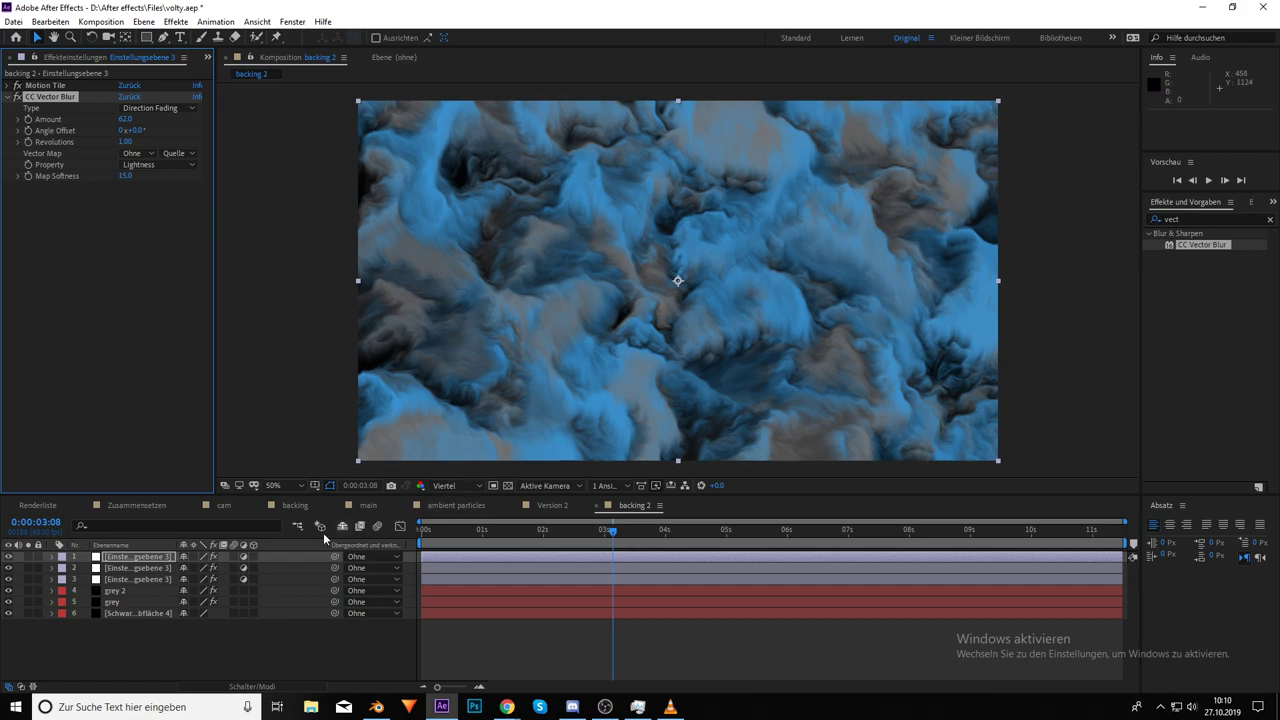
{"action": "left_click", "coordinate": [550, 505]}
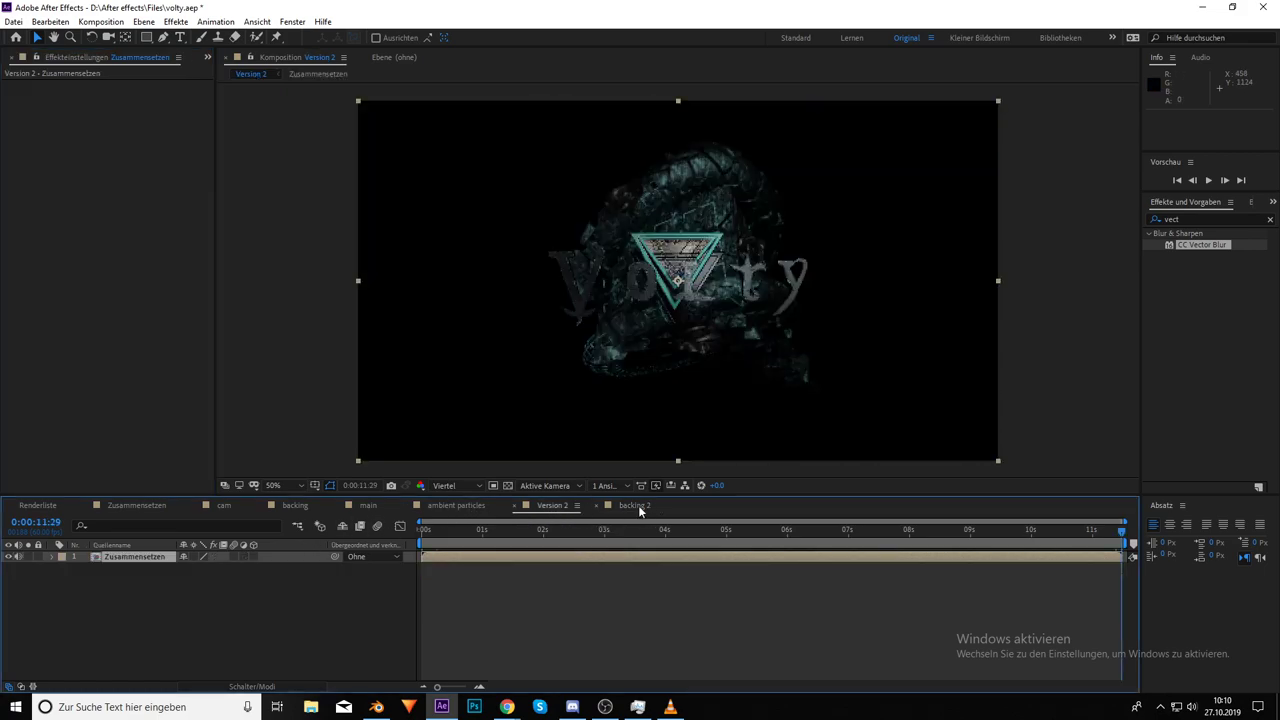
{"action": "left_click", "coordinate": [12, 57]}
{"action": "left_click_drag", "start_coordinate": [43, 205], "coordinate": [80, 232]}
{"action": "left_click_drag", "start_coordinate": [45, 216], "coordinate": [120, 569]}
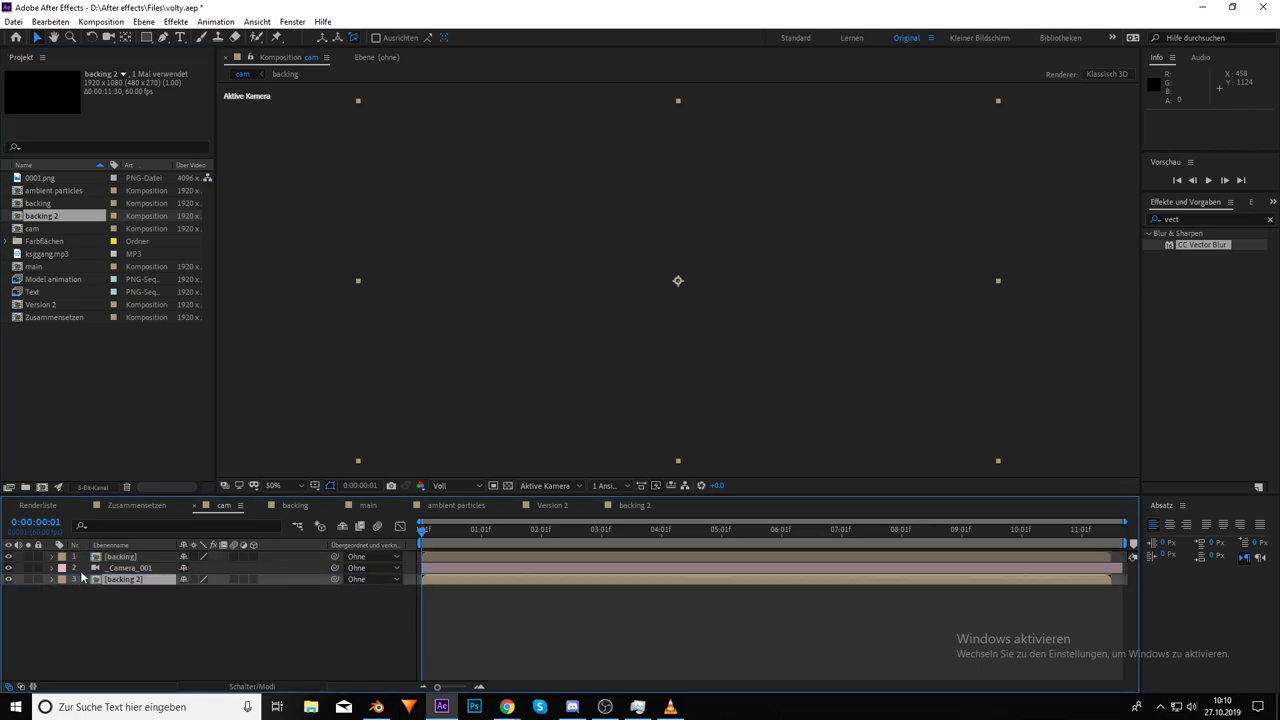
{"action": "left_click", "coordinate": [124, 545]}
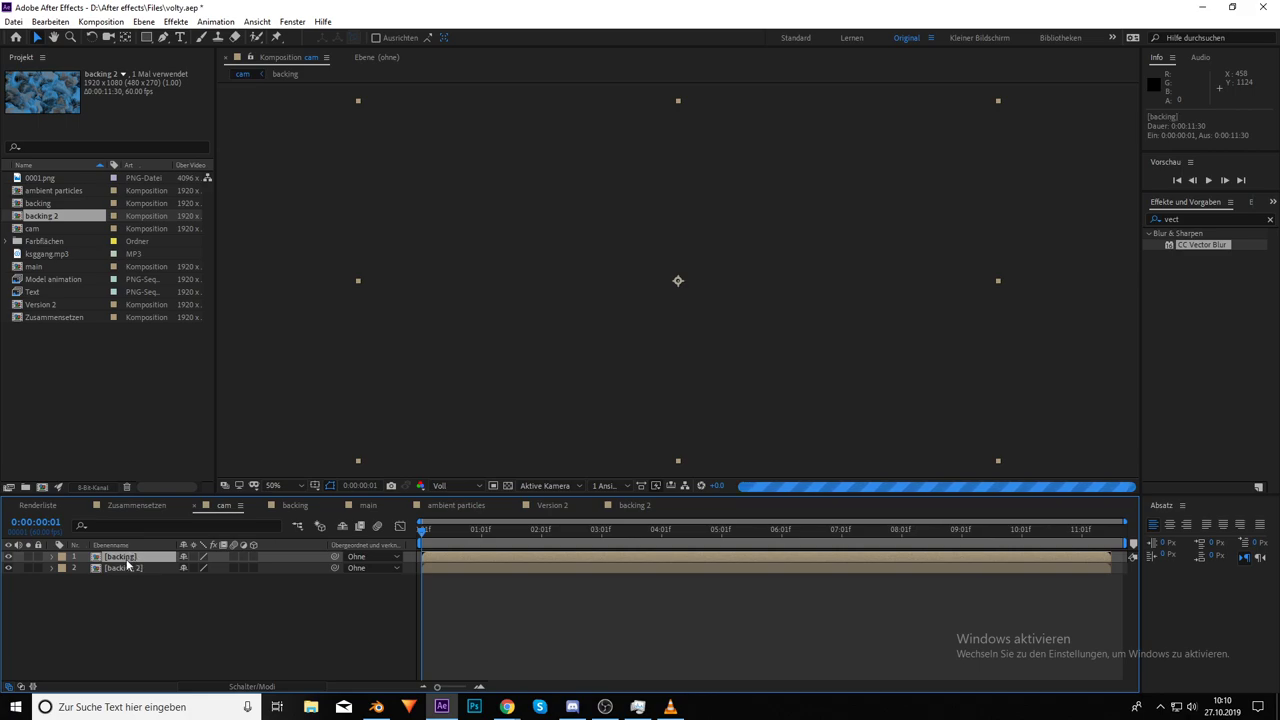
{"action": "key", "text": "Delete"}
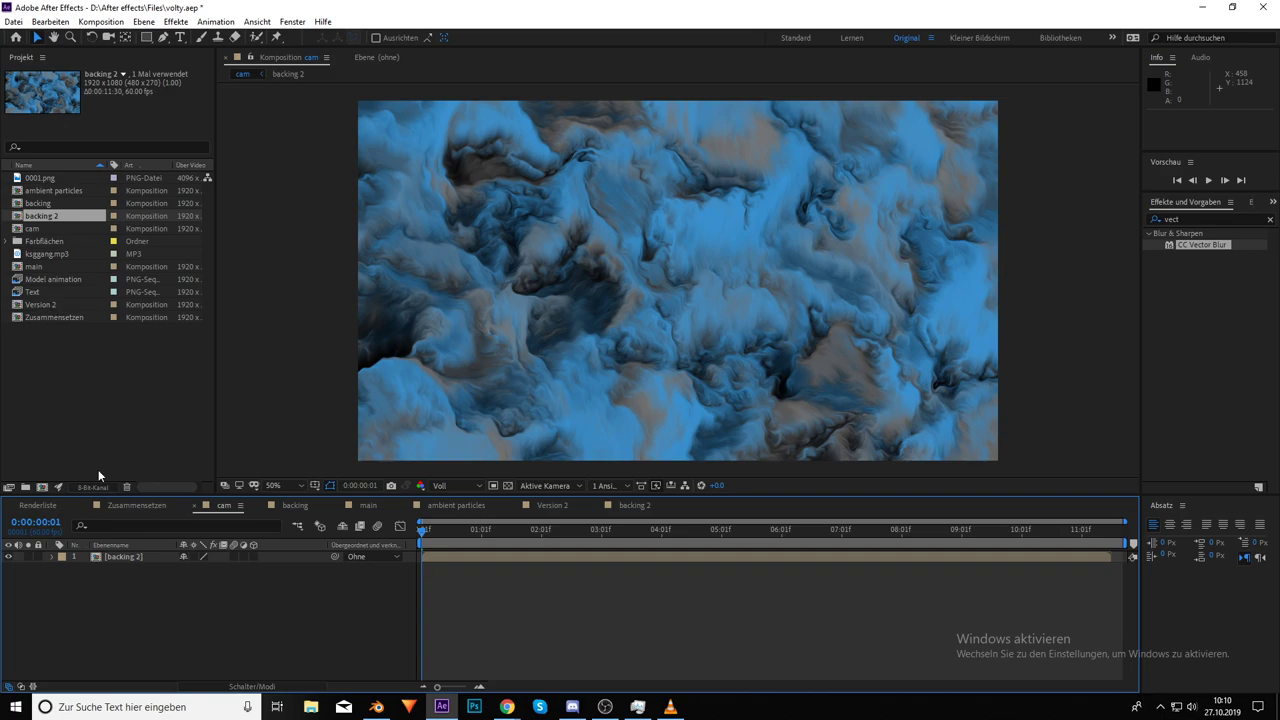
{"action": "key", "text": "ctrl+z"}
{"action": "key", "text": "ctrl+z"}
{"action": "key", "text": "ctrl+z"}
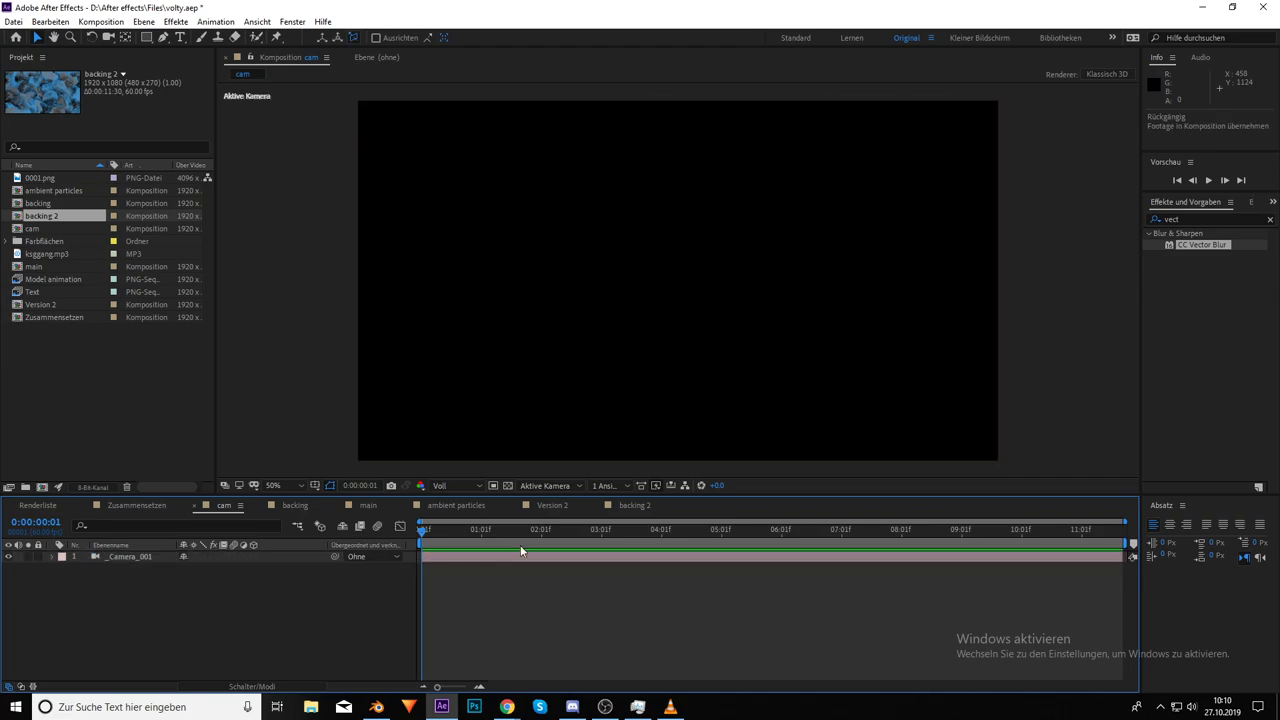
Add the backing 2 composition beneath the Zusammensetzen layer in the Version 2 composition
{"action": "left_click", "coordinate": [548, 505]}
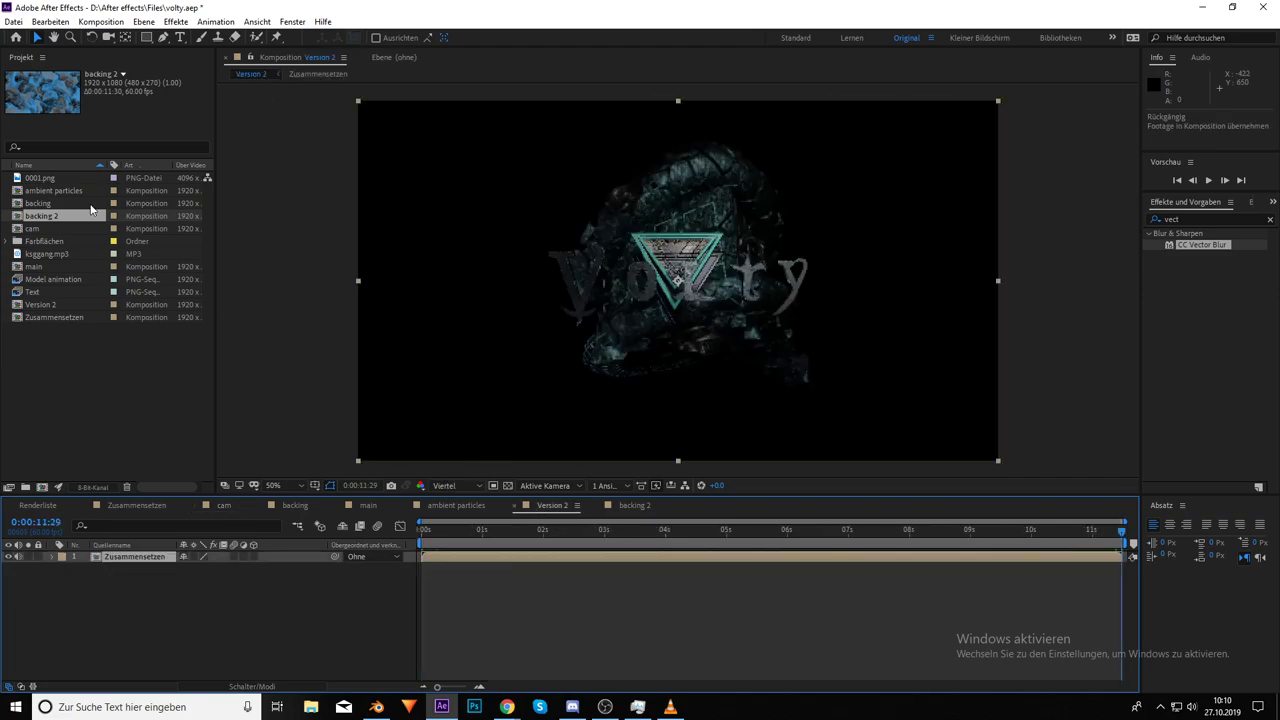
{"action": "left_click_drag", "start_coordinate": [42, 365], "coordinate": [106, 590]}
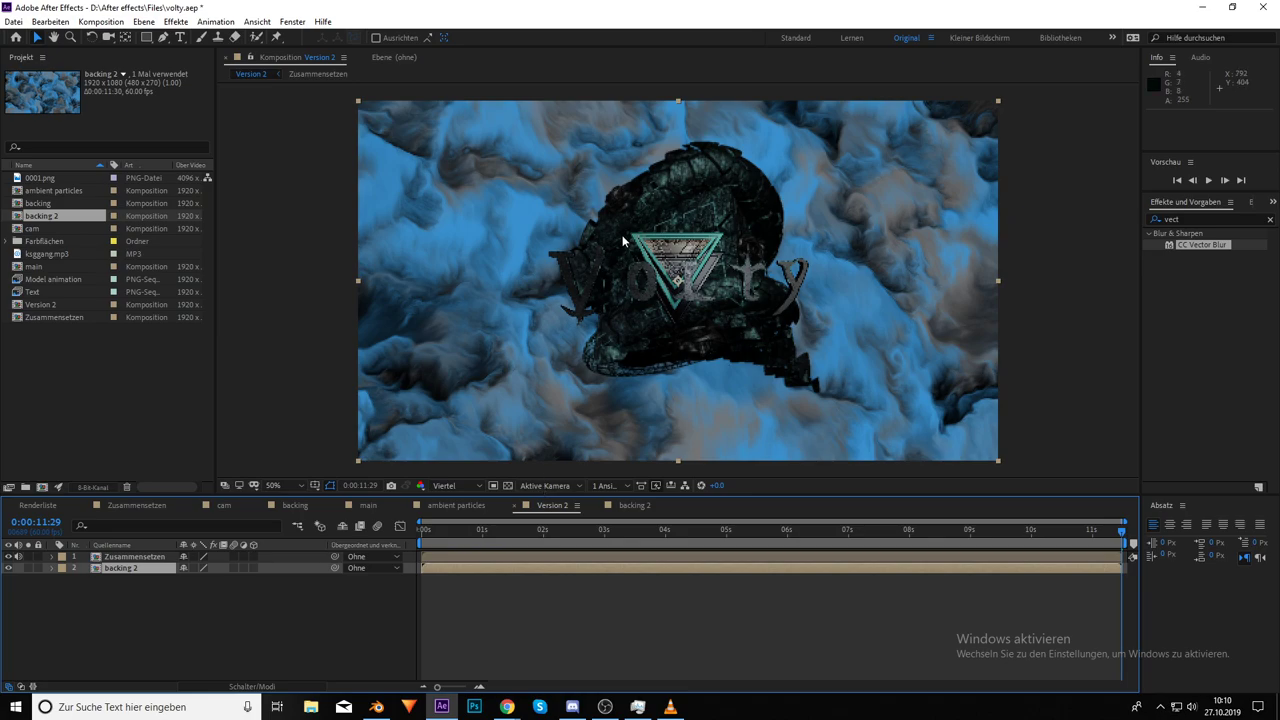
Set the Particular Particles/sec to 100 on both the grey 2 and grey layers of backing 2
{"action": "left_click", "coordinate": [630, 506]}
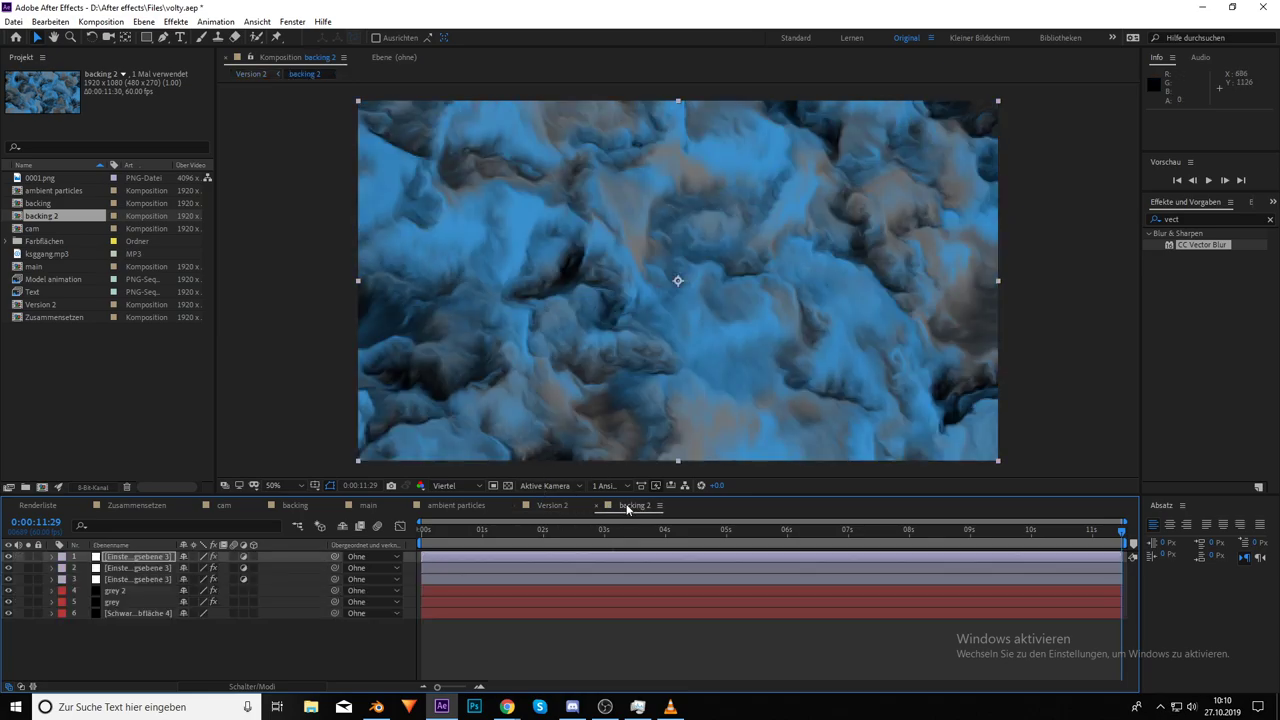
{"action": "left_click", "coordinate": [113, 590]}
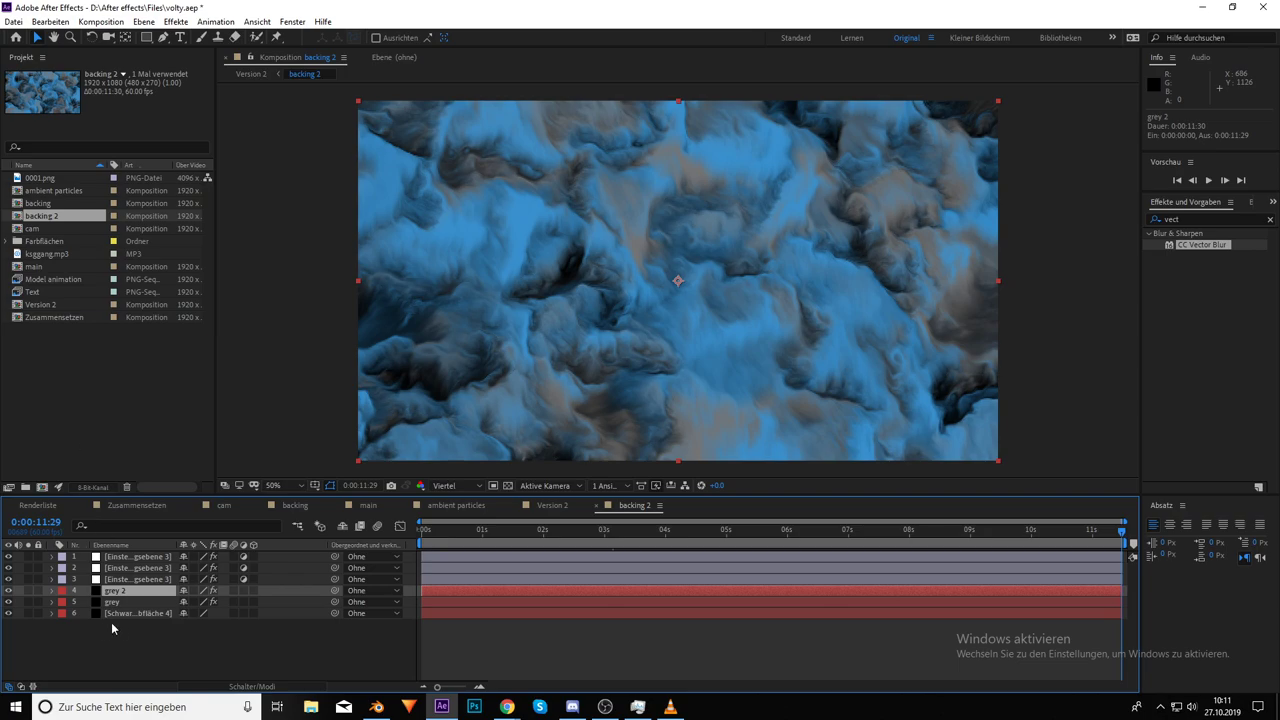
{"action": "left_click", "coordinate": [52, 591]}
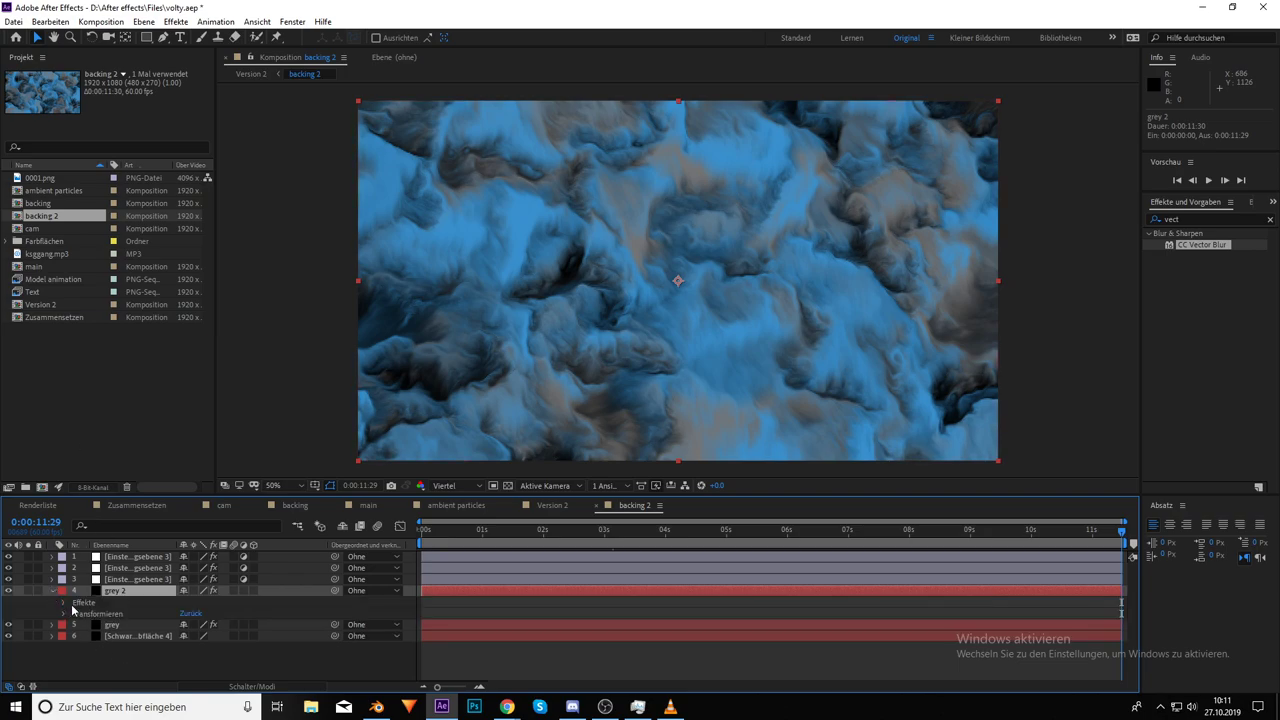
{"action": "left_click", "coordinate": [64, 603]}
{"action": "left_click", "coordinate": [95, 614]}
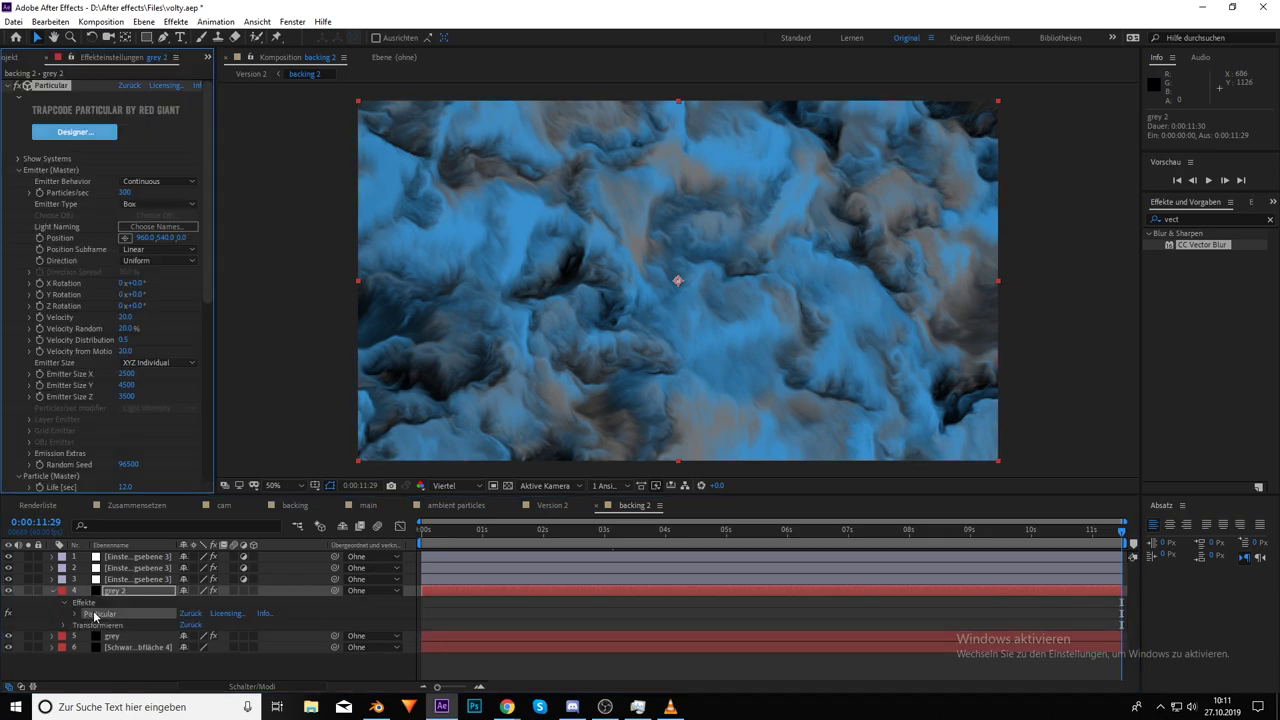
{"action": "left_click", "coordinate": [124, 192]}
{"action": "type", "text": "100"}
{"action": "key", "text": "Return"}
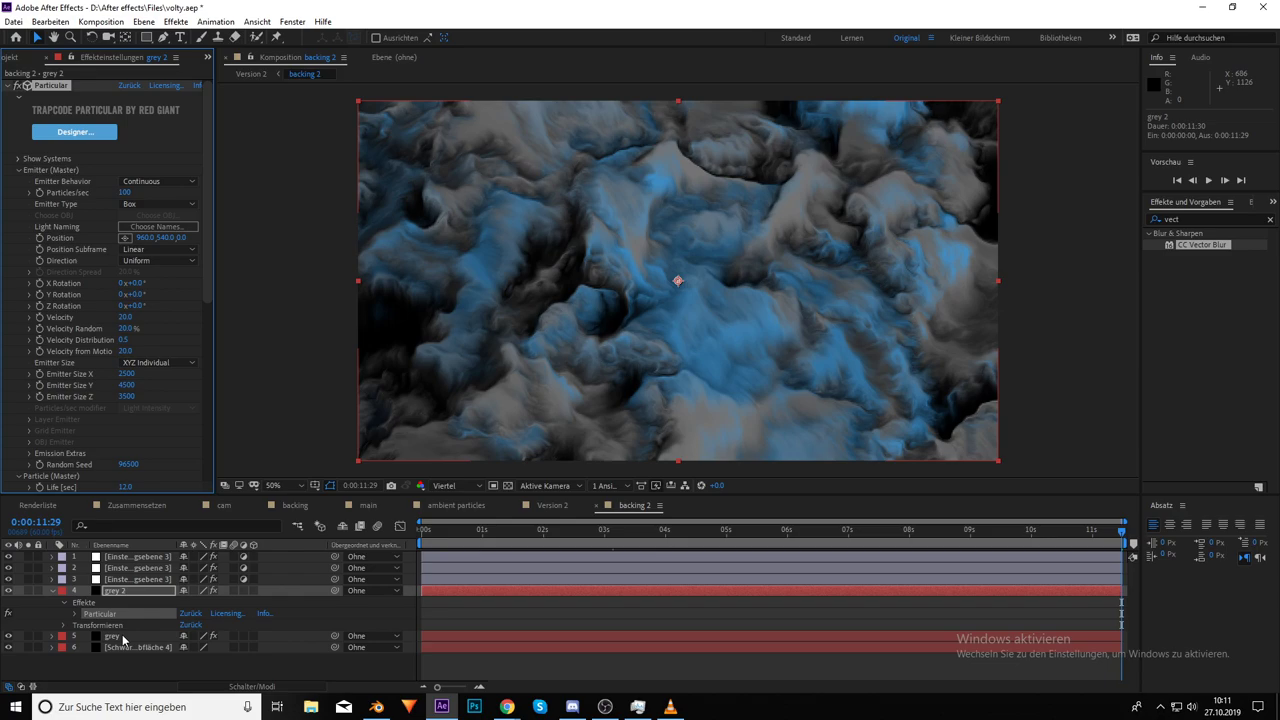
{"action": "left_click", "coordinate": [123, 637]}
{"action": "left_click", "coordinate": [126, 192]}
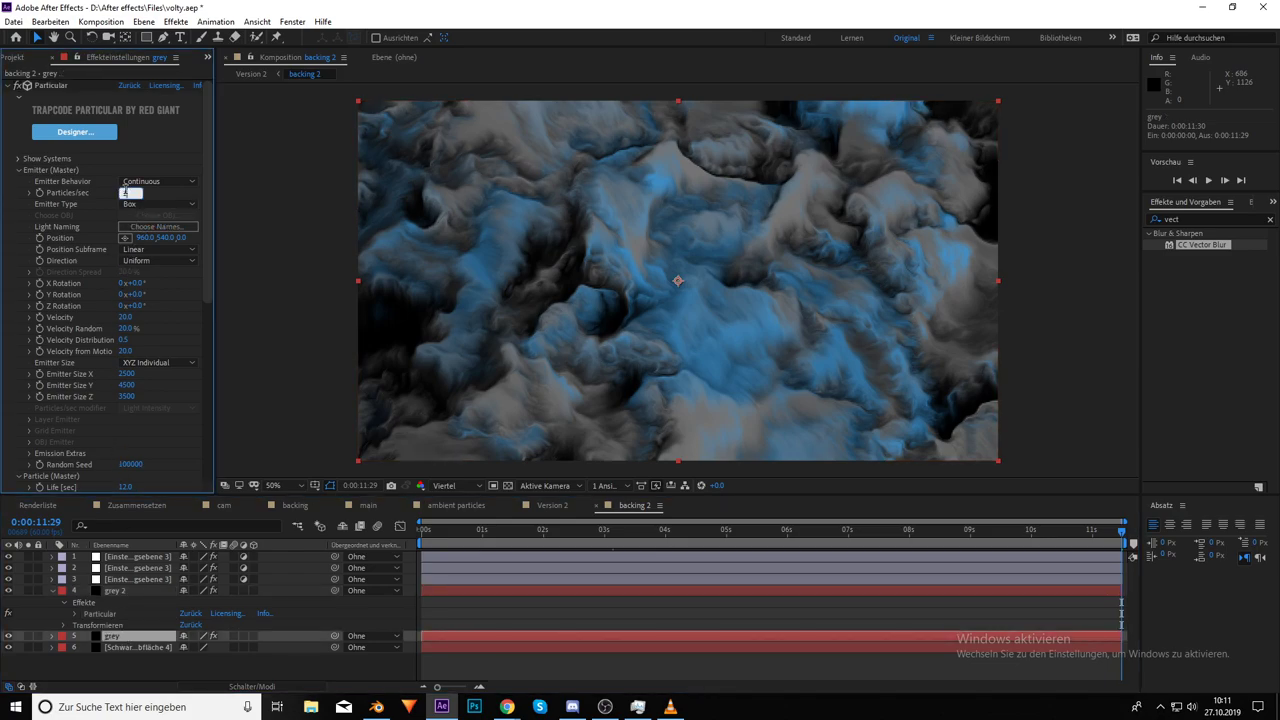
{"action": "key", "text": "Return"}
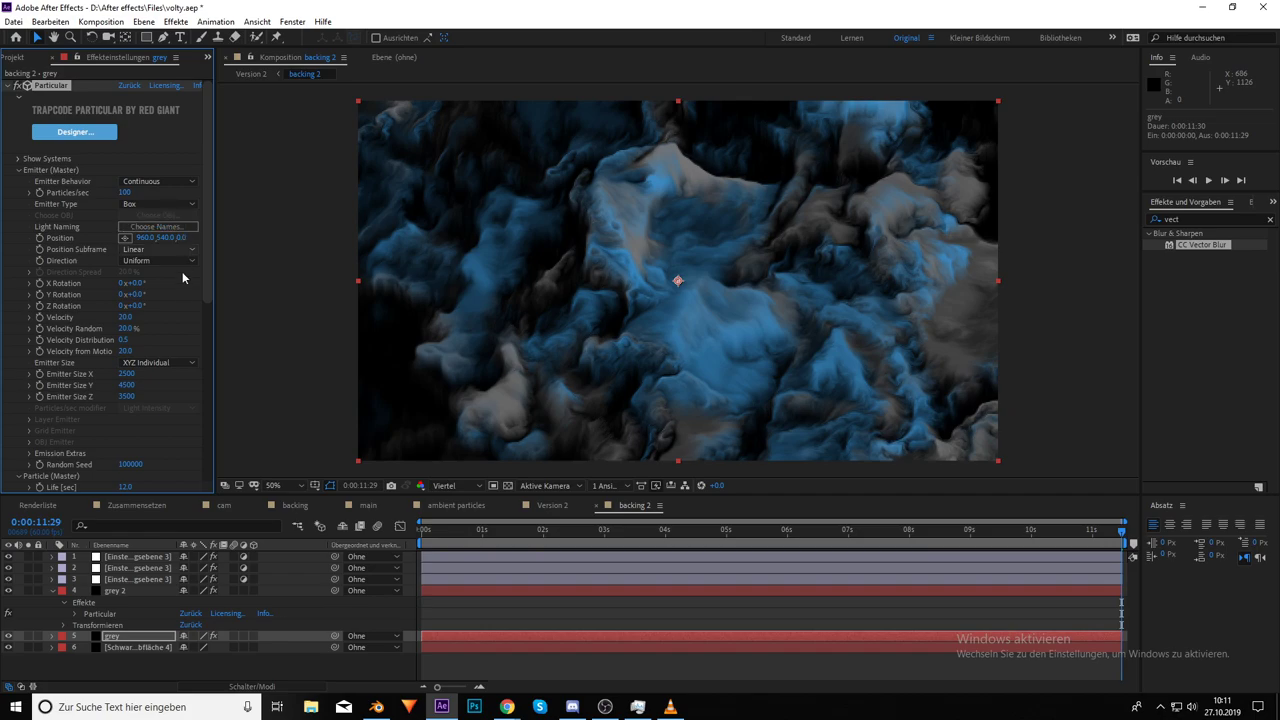
Darken the Particular particle color of the grey layer to 363636
{"action": "scroll", "coordinate": [138, 322], "scroll_direction": "down", "scroll_amount": 5}
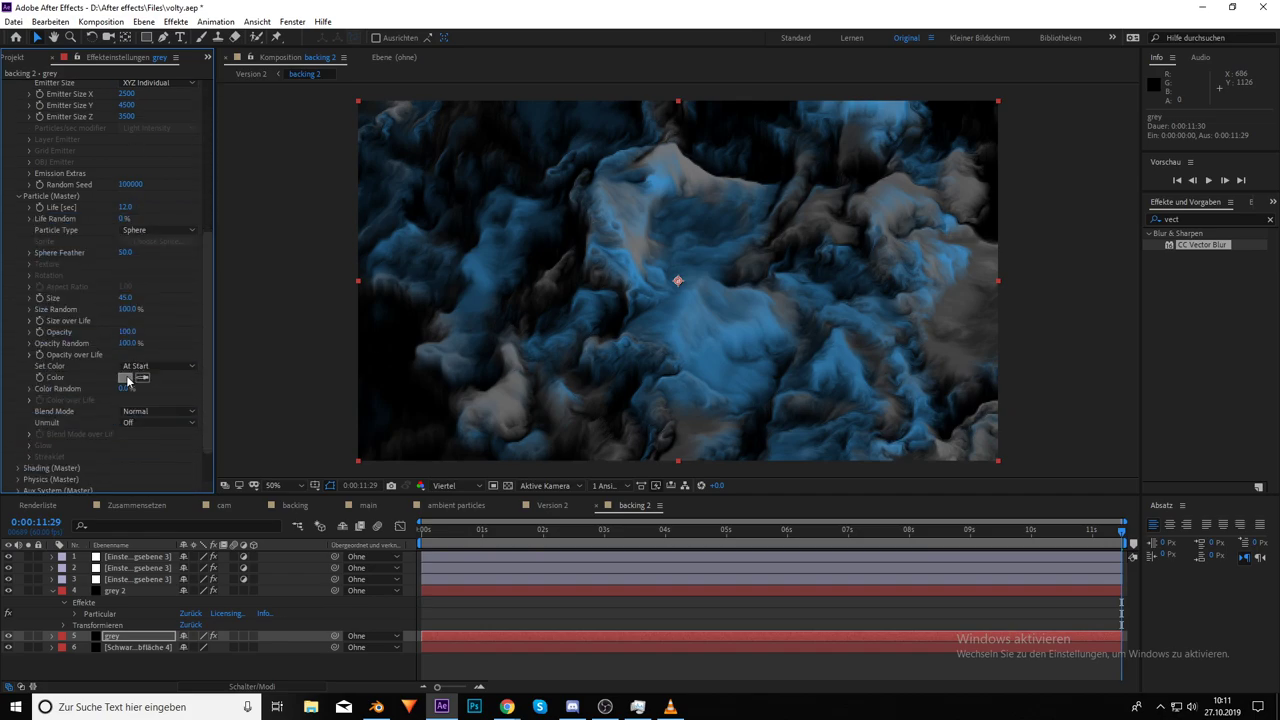
{"action": "left_click", "coordinate": [125, 377]}
{"action": "left_click_drag", "start_coordinate": [125, 320], "coordinate": [105, 386]}
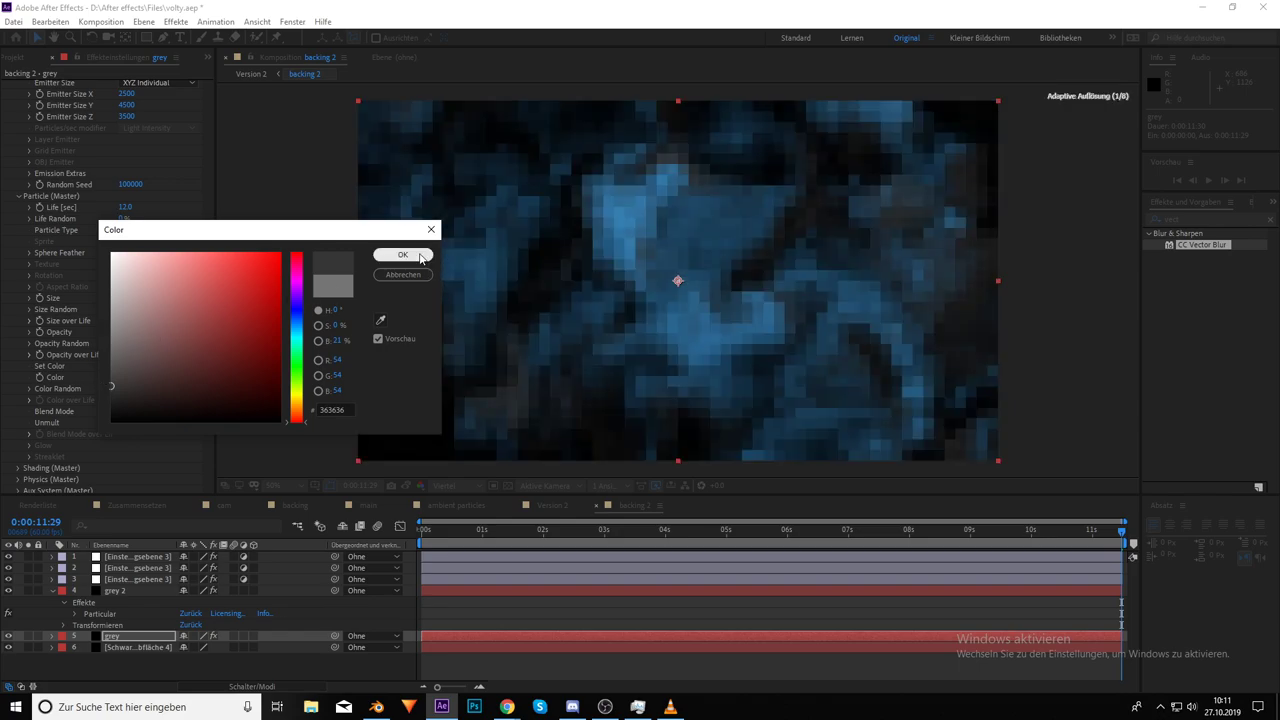
{"action": "left_click", "coordinate": [410, 256]}
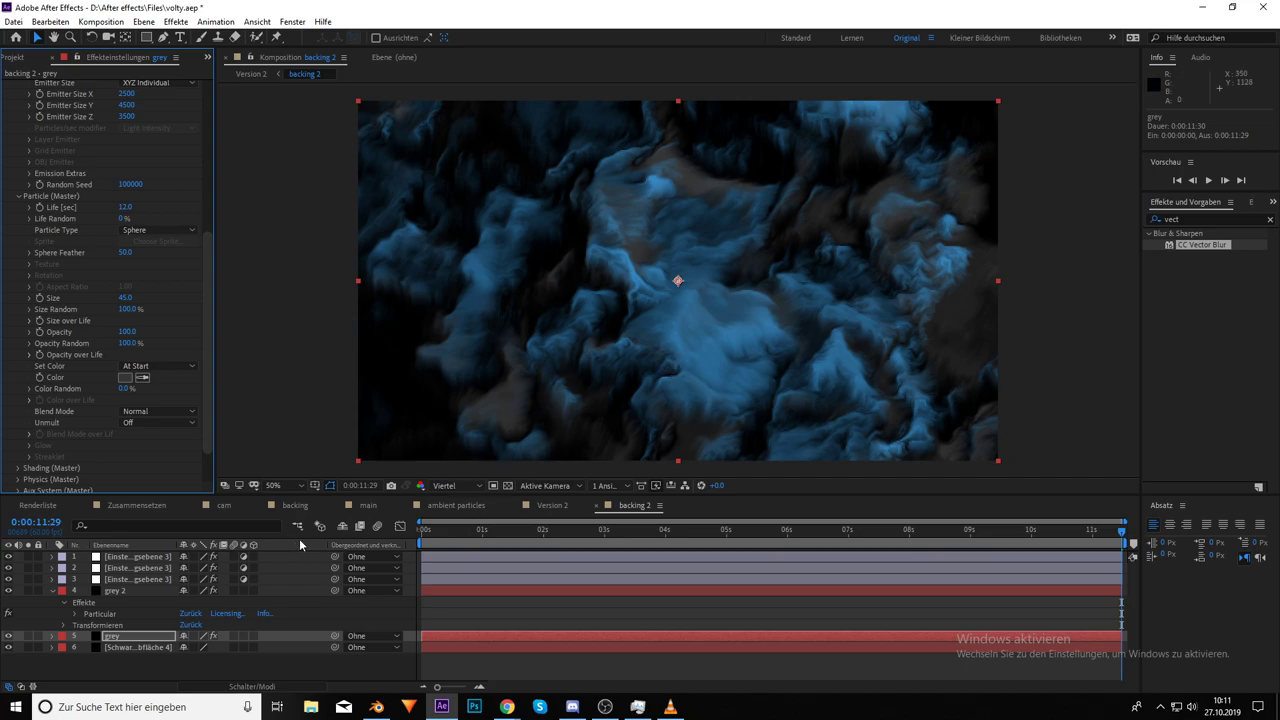
Check the background in Version 2, and set the grey layer's Particular Particles/sec to 50 in backing 2
{"action": "left_click", "coordinate": [538, 506]}
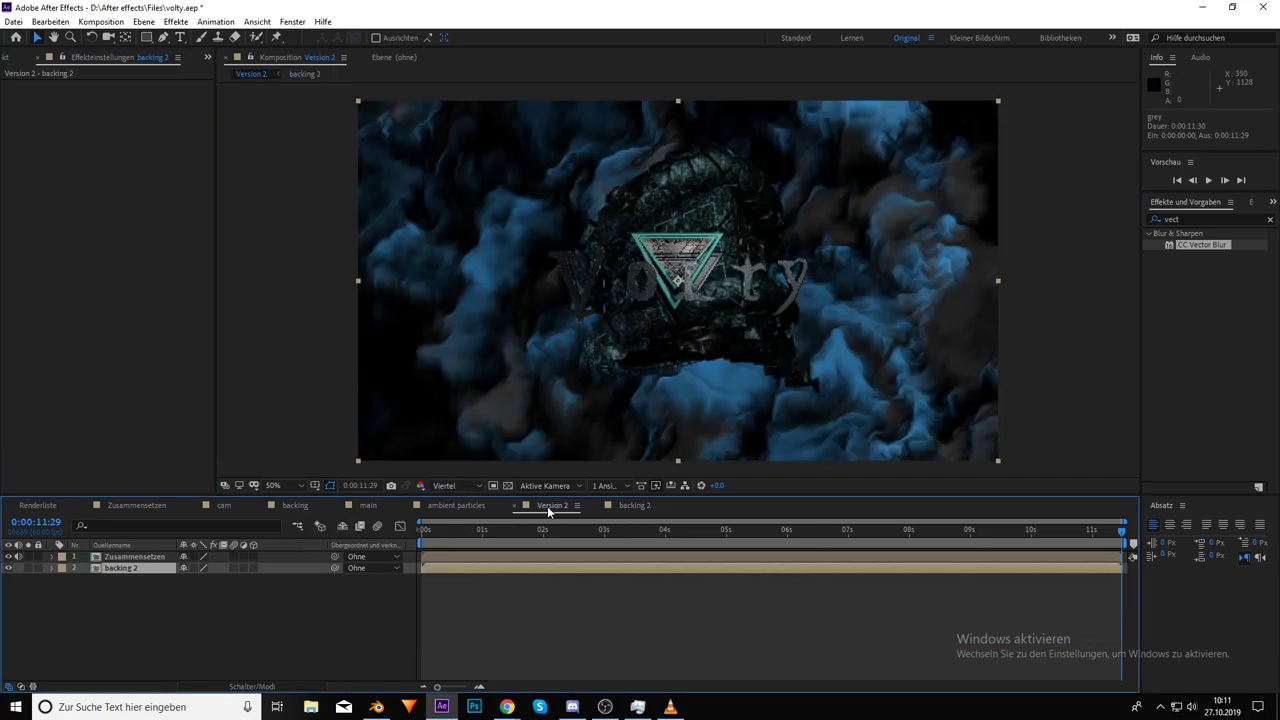
{"action": "left_click", "coordinate": [634, 507]}
{"action": "left_click", "coordinate": [125, 192]}
{"action": "type", "text": "5"}
{"action": "key", "text": "Return"}
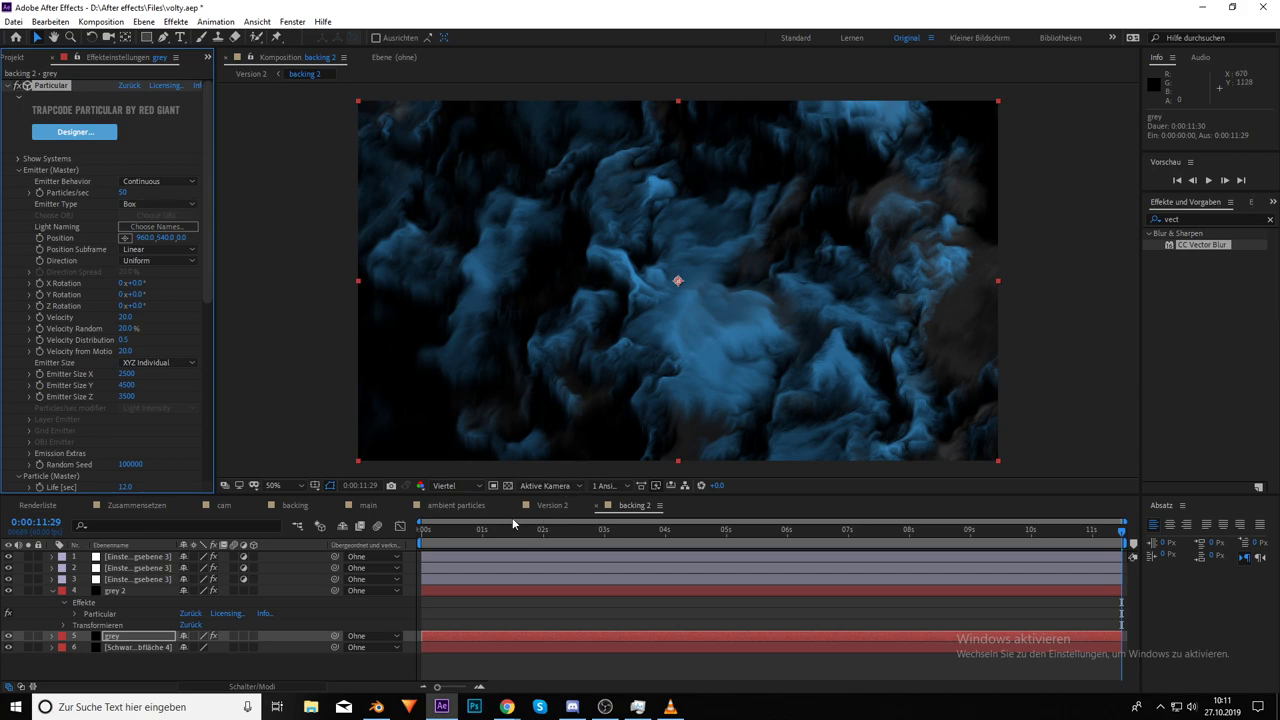
Set the grey 2 layer's Particular Particles/sec to 50 and view the background in the Version 2 composition
{"action": "left_click", "coordinate": [125, 590]}
{"action": "left_click", "coordinate": [125, 192]}
{"action": "type", "text": "50"}
{"action": "key", "text": "Return"}
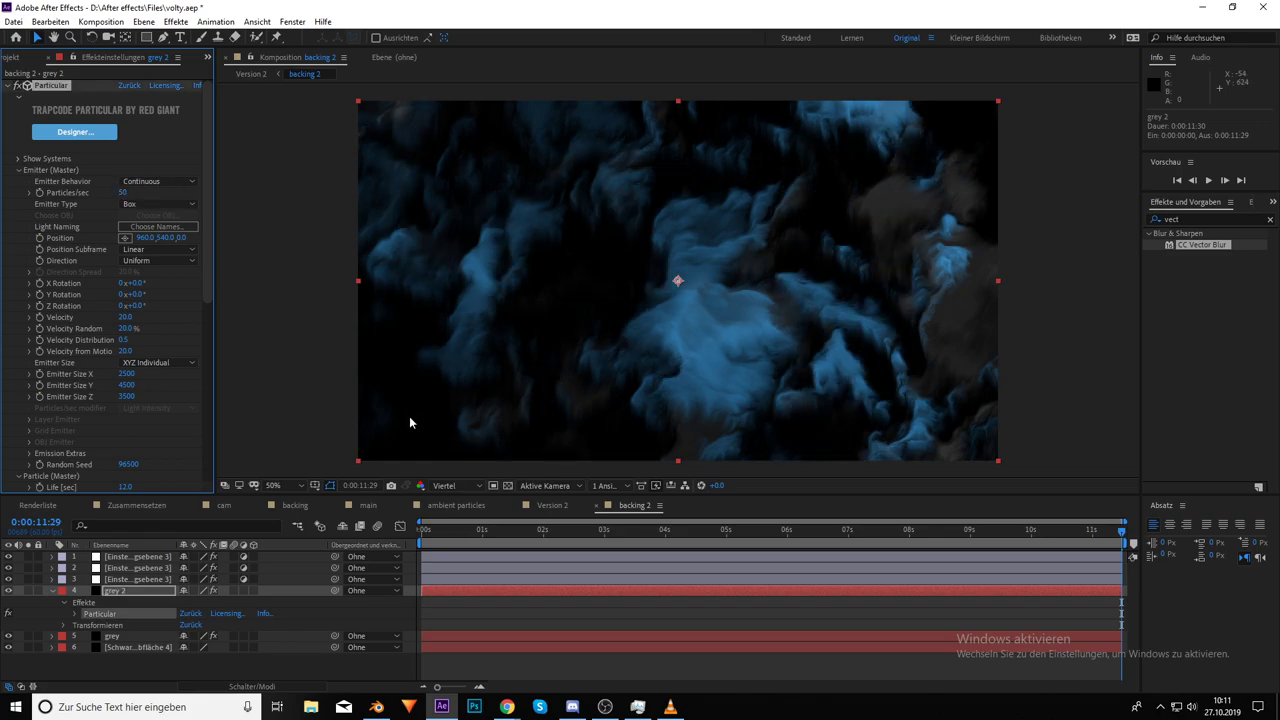
{"action": "left_click", "coordinate": [545, 505]}
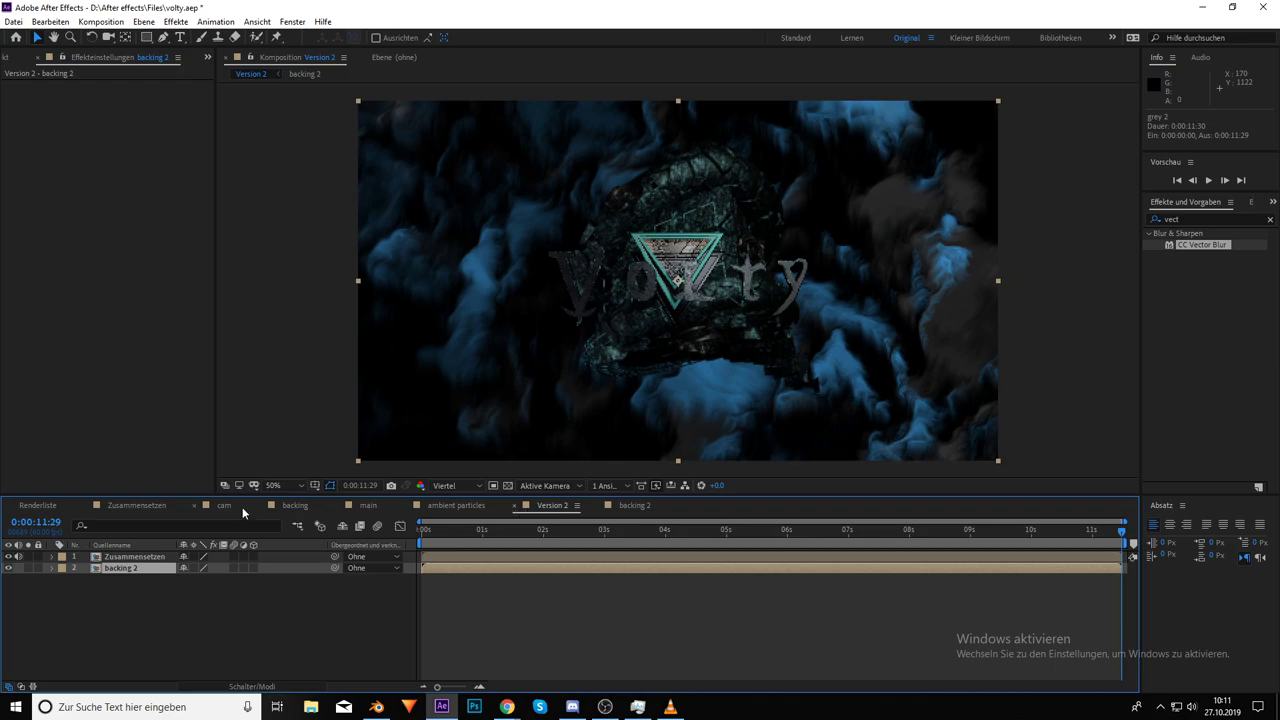
Switch to Blender, select the camera in the scene and enlarge the timeline area
{"action": "left_click", "coordinate": [376, 706]}
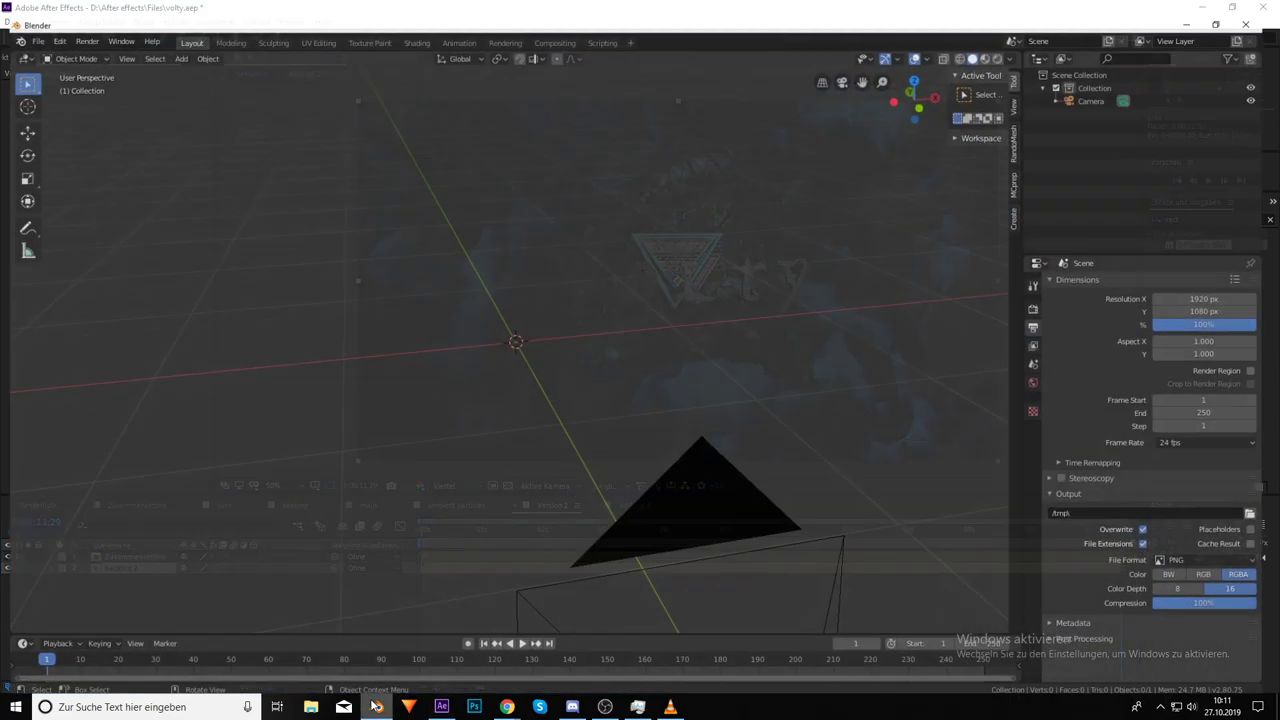
{"action": "key", "text": "r"}
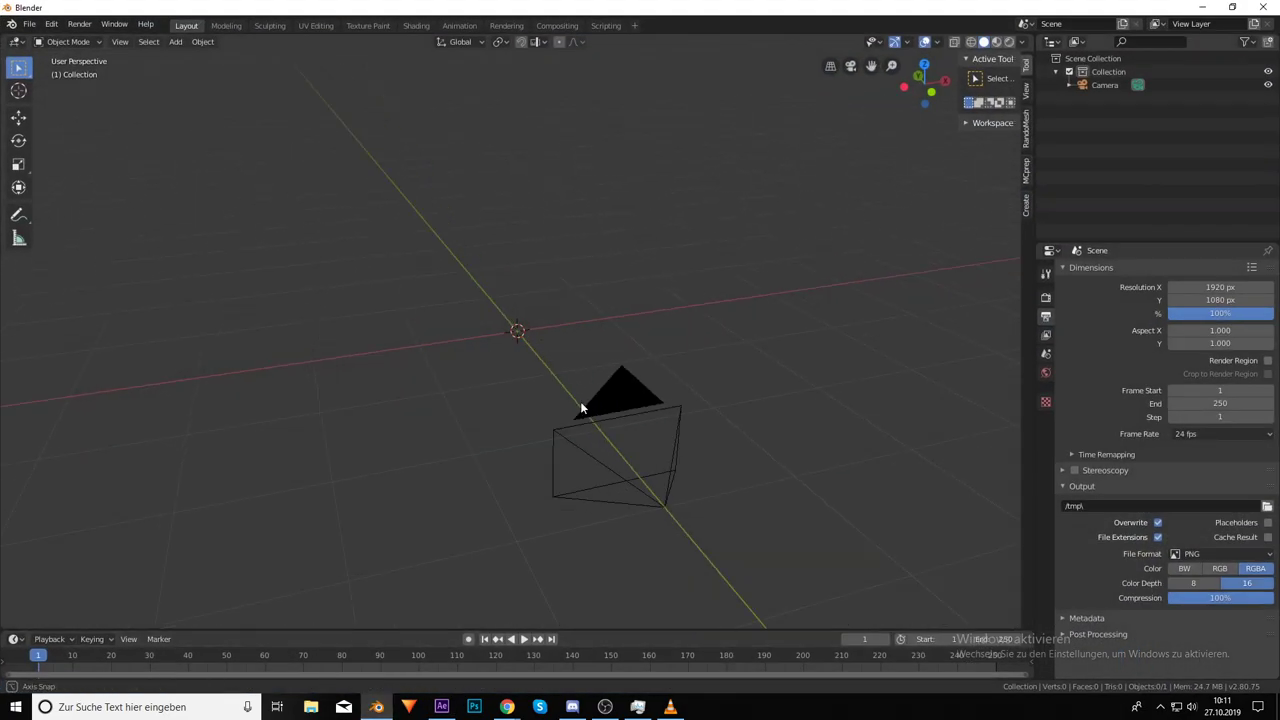
{"action": "left_click_drag", "start_coordinate": [572, 405], "coordinate": [675, 381]}
{"action": "key", "text": "Home"}
{"action": "left_click", "coordinate": [536, 346]}
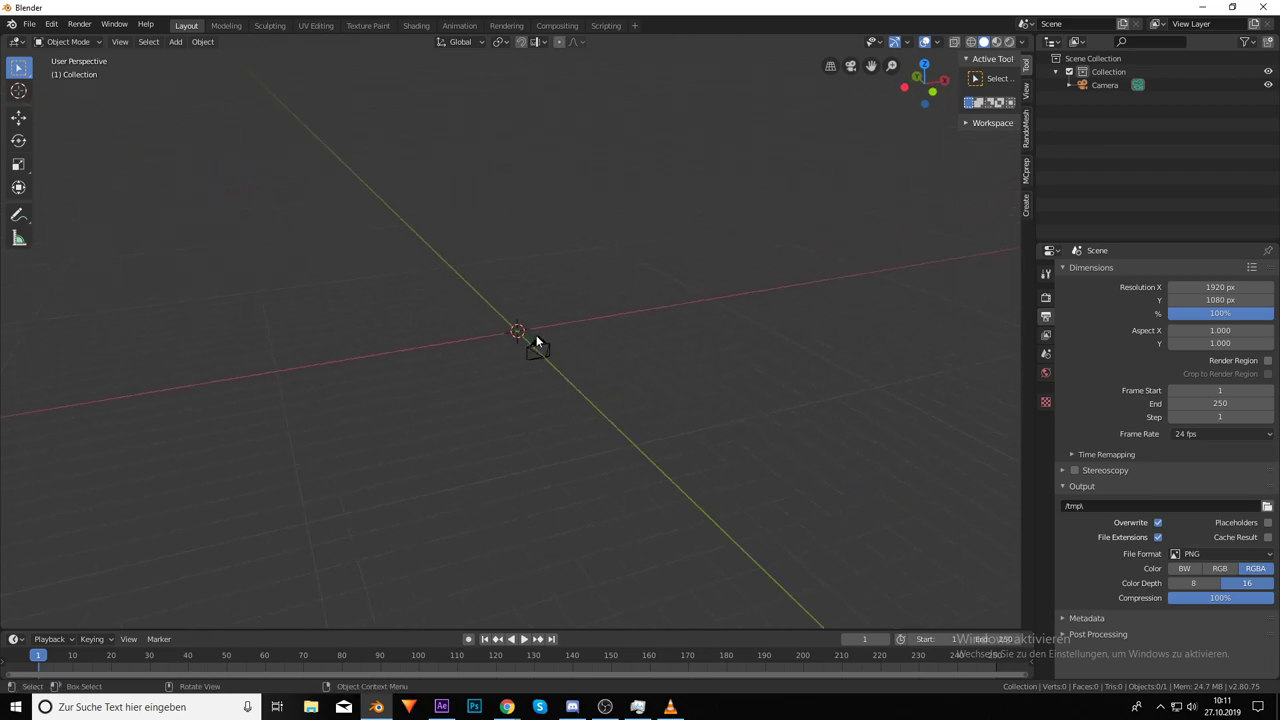
{"action": "left_click_drag", "start_coordinate": [305, 629], "coordinate": [306, 550]}
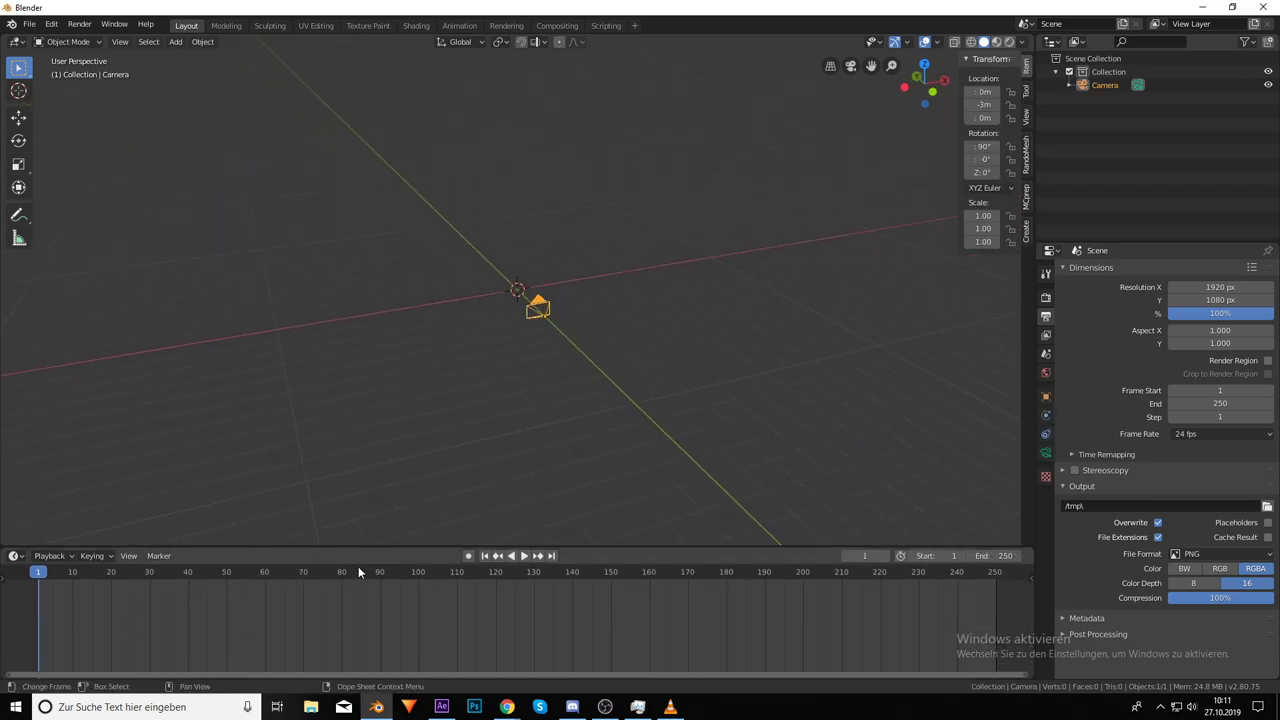
Set the animation's start frame to 0 and move the current frame to 0
{"action": "left_click", "coordinate": [918, 556]}
{"action": "key", "text": "shift+Left"}
{"action": "left_click_drag", "start_coordinate": [586, 431], "coordinate": [691, 420]}
Rotate the camera about the Y axis to about -123° and insert a Rotation keyframe at frame 0
{"action": "key", "text": "i"}
{"action": "left_click", "coordinate": [554, 388]}
{"action": "key", "text": "r"}
{"action": "key", "text": "y"}
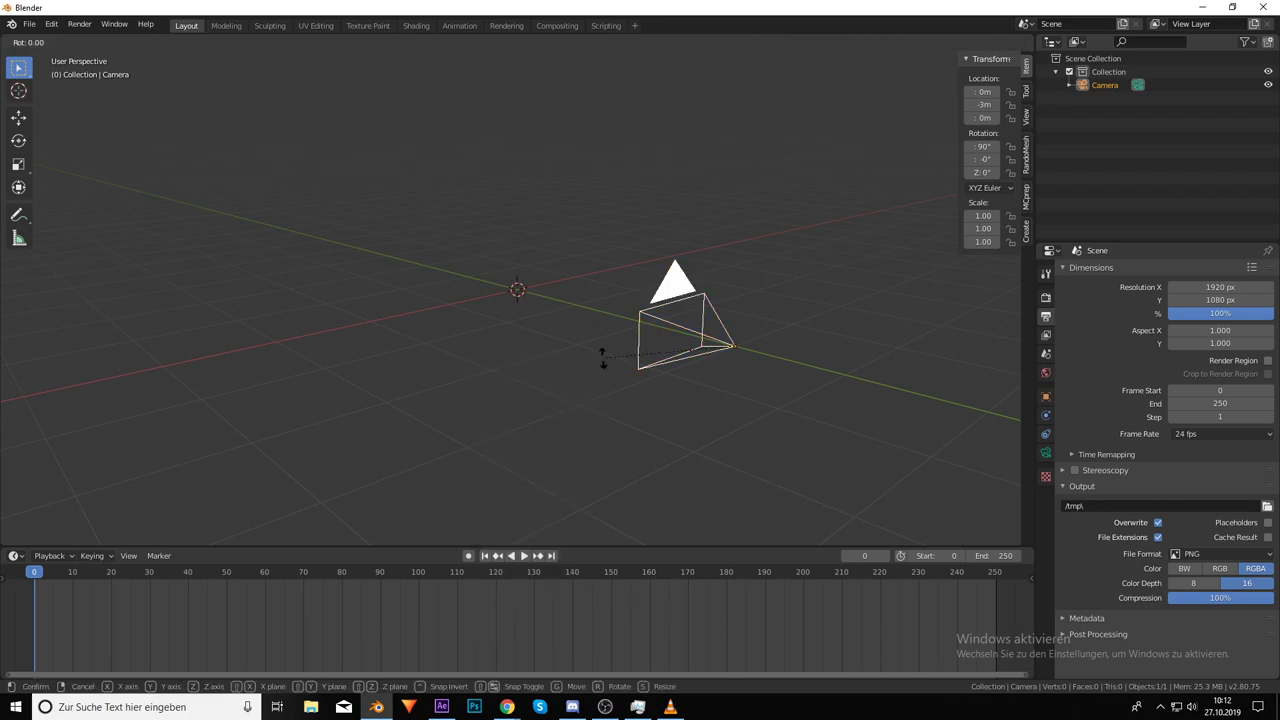
{"action": "left_click", "coordinate": [772, 440]}
{"action": "key", "text": "i"}
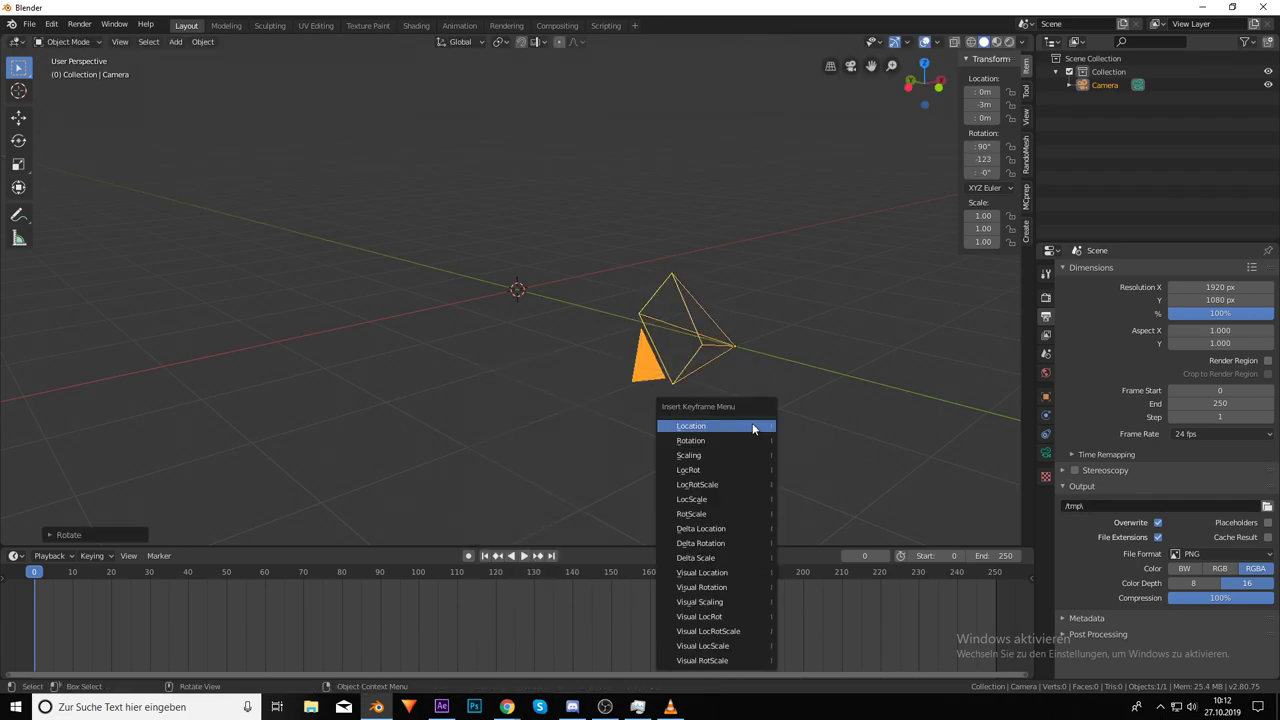
{"action": "left_click", "coordinate": [699, 450]}
Rotate the camera about the Y axis to about 2.63° at frame 130 and insert a Rotation keyframe
{"action": "left_click_drag", "start_coordinate": [88, 572], "coordinate": [534, 578]}
{"action": "key", "text": "r"}
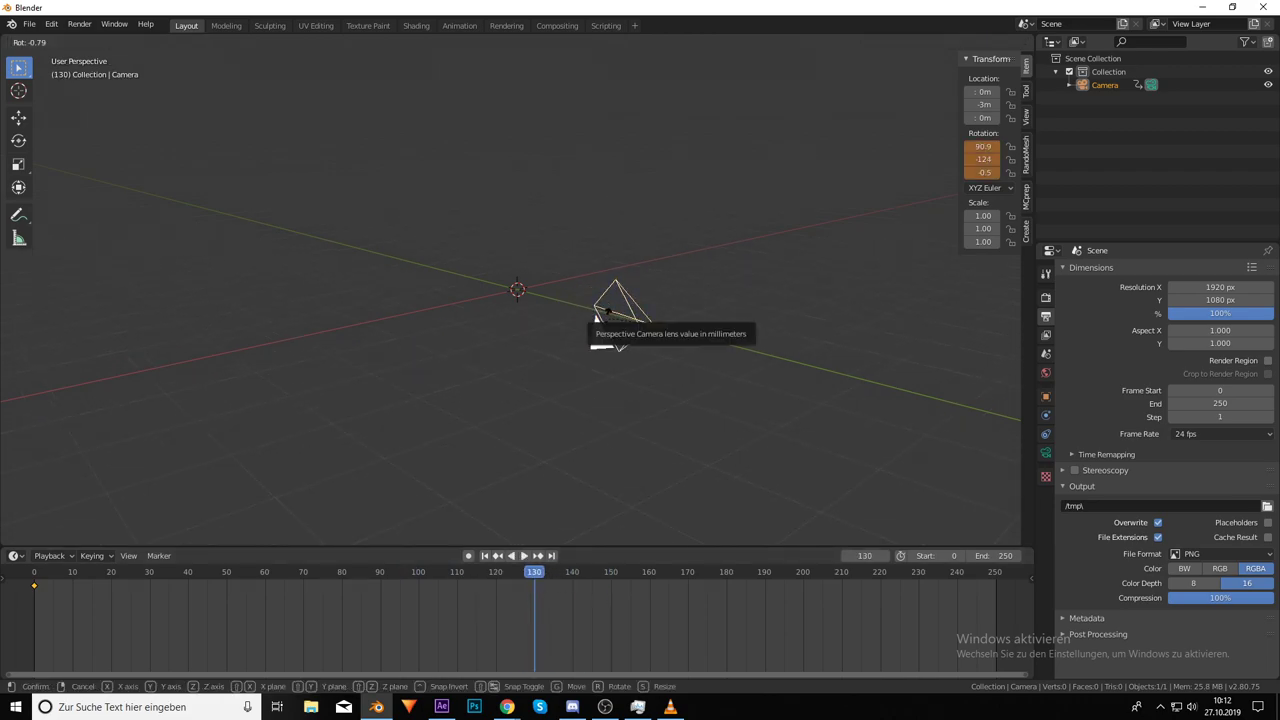
{"action": "key", "text": "y"}
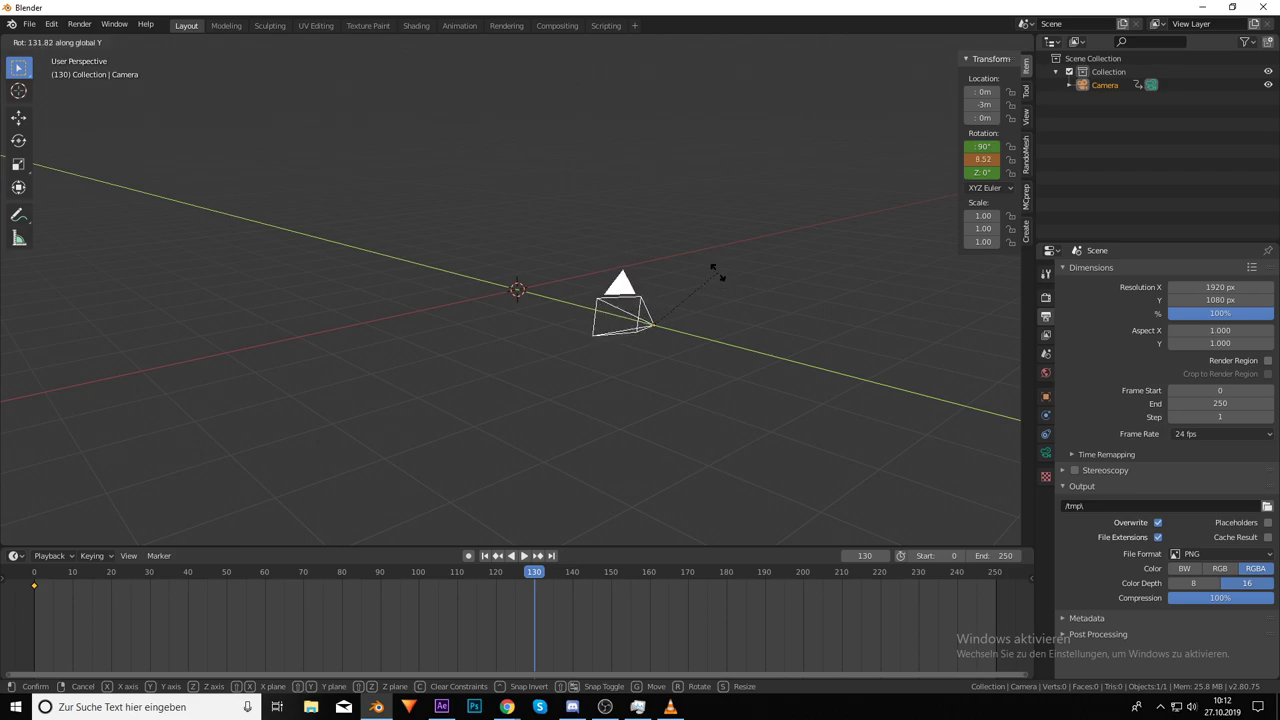
{"action": "left_click", "coordinate": [719, 292]}
{"action": "key", "text": "i"}
{"action": "left_click", "coordinate": [706, 368]}
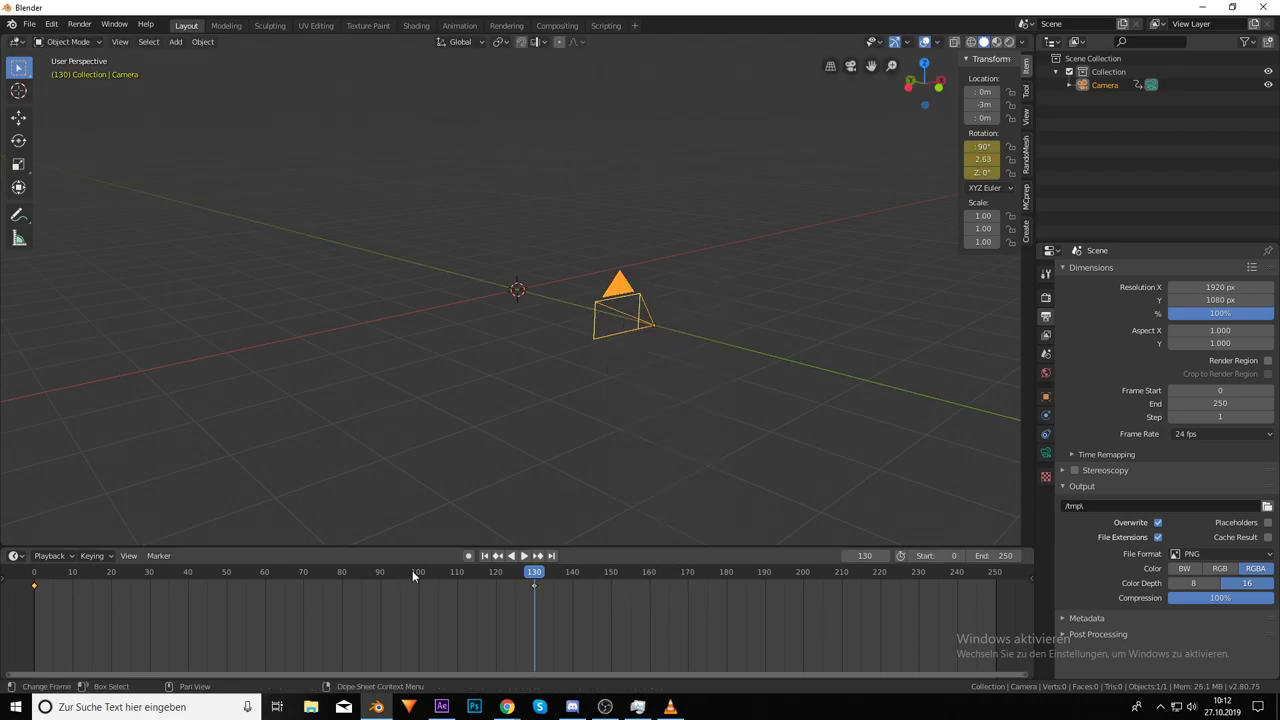
Play back the camera's rotation animation from the start and examine it in the viewport
{"action": "key", "text": "shift+Left"}
{"action": "key", "text": "space"}
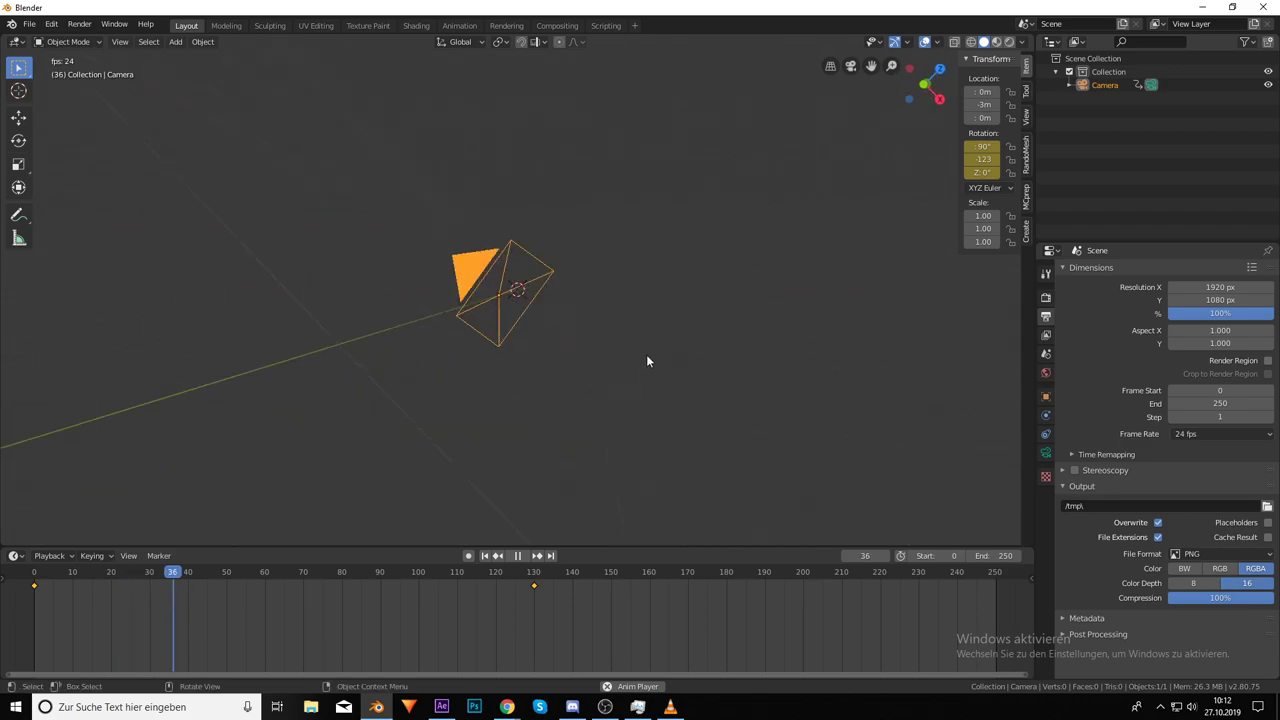
{"action": "key", "text": "KP_0"}
{"action": "key", "text": "space"}
{"action": "mouse_move", "coordinate": [566, 316]}
{"action": "left_mouse_down"}
{"action": "mouse_move", "coordinate": [589, 363]}
{"action": "mouse_move", "coordinate": [571, 328]}
{"action": "mouse_move", "coordinate": [544, 322]}
{"action": "left_mouse_up"}
{"action": "scroll", "coordinate": [580, 365], "scroll_direction": "down", "scroll_amount": 8}
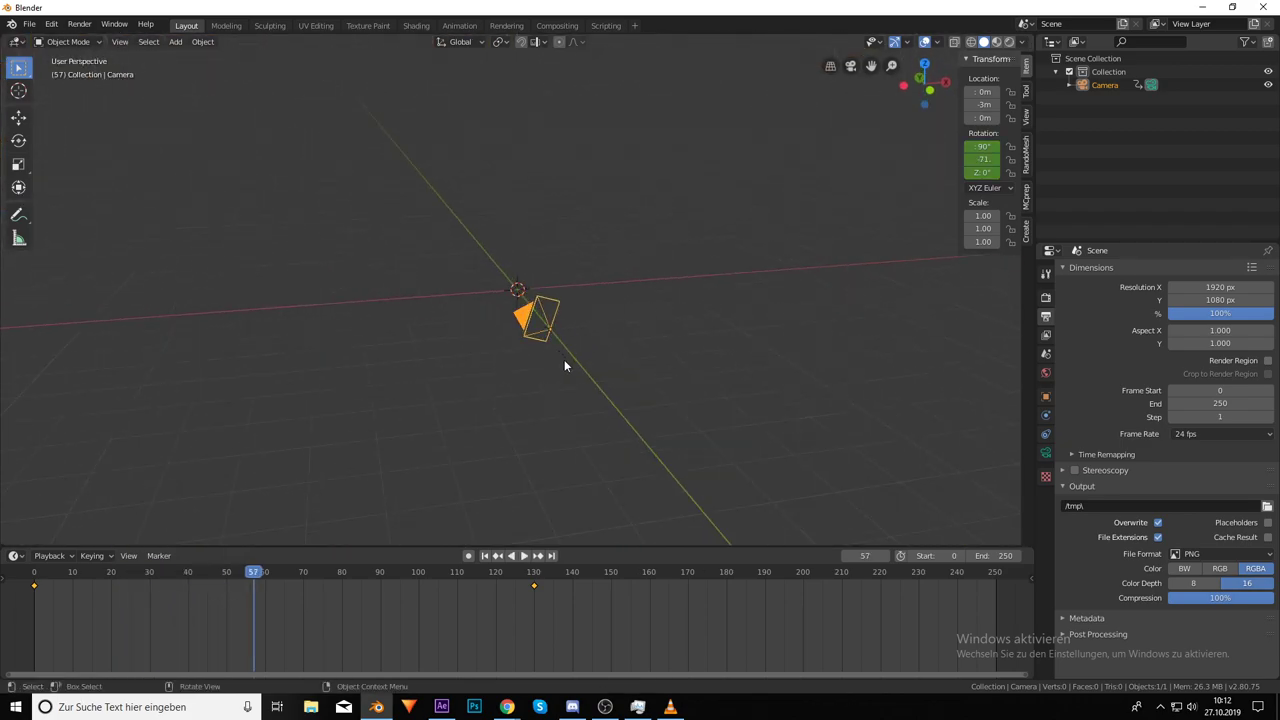
{"action": "key", "text": "space"}
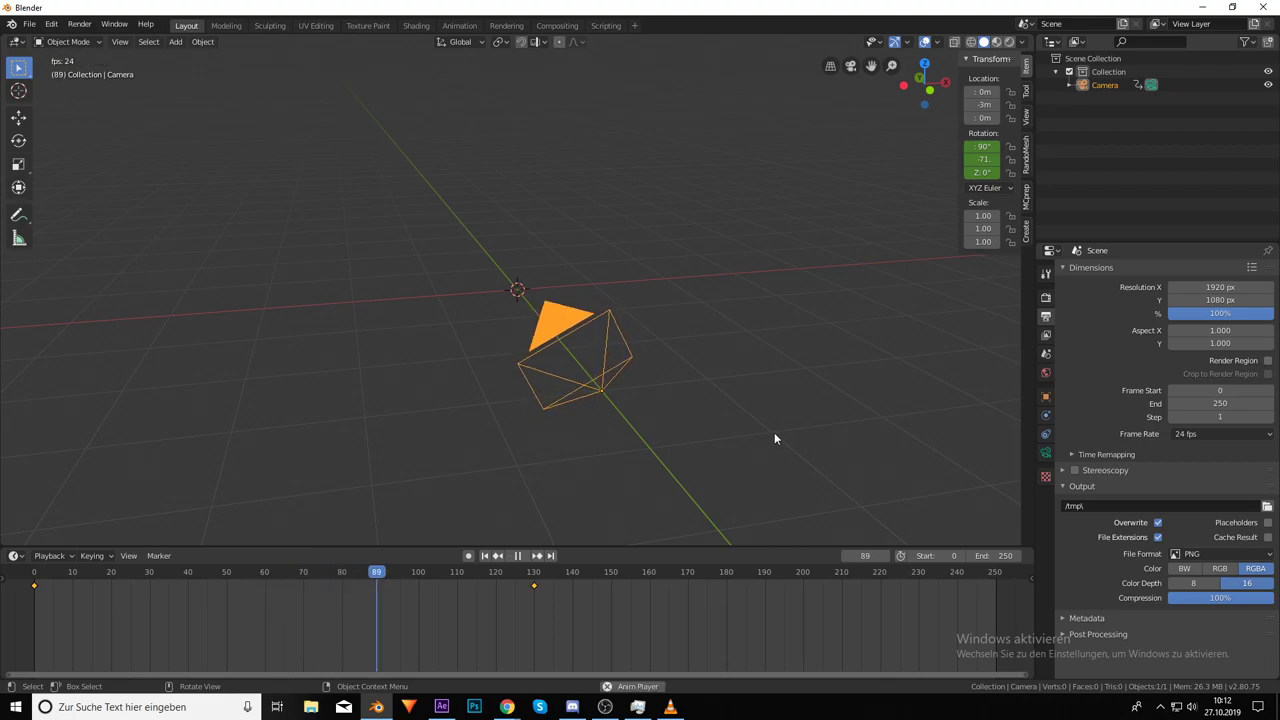
{"action": "key", "text": "space"}
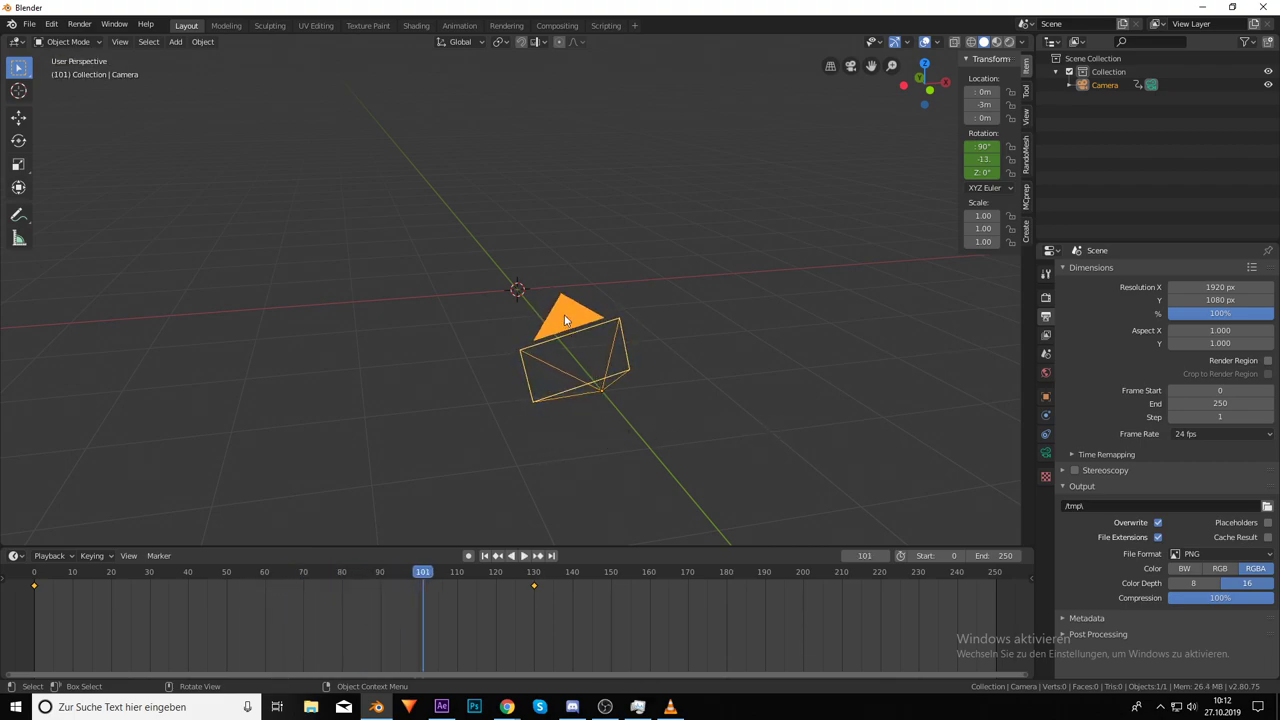
Launch Blender 2.81 from its desktop shortcut and dismiss the splash screen to reach the empty scene
{"action": "left_click", "coordinate": [1204, 7]}
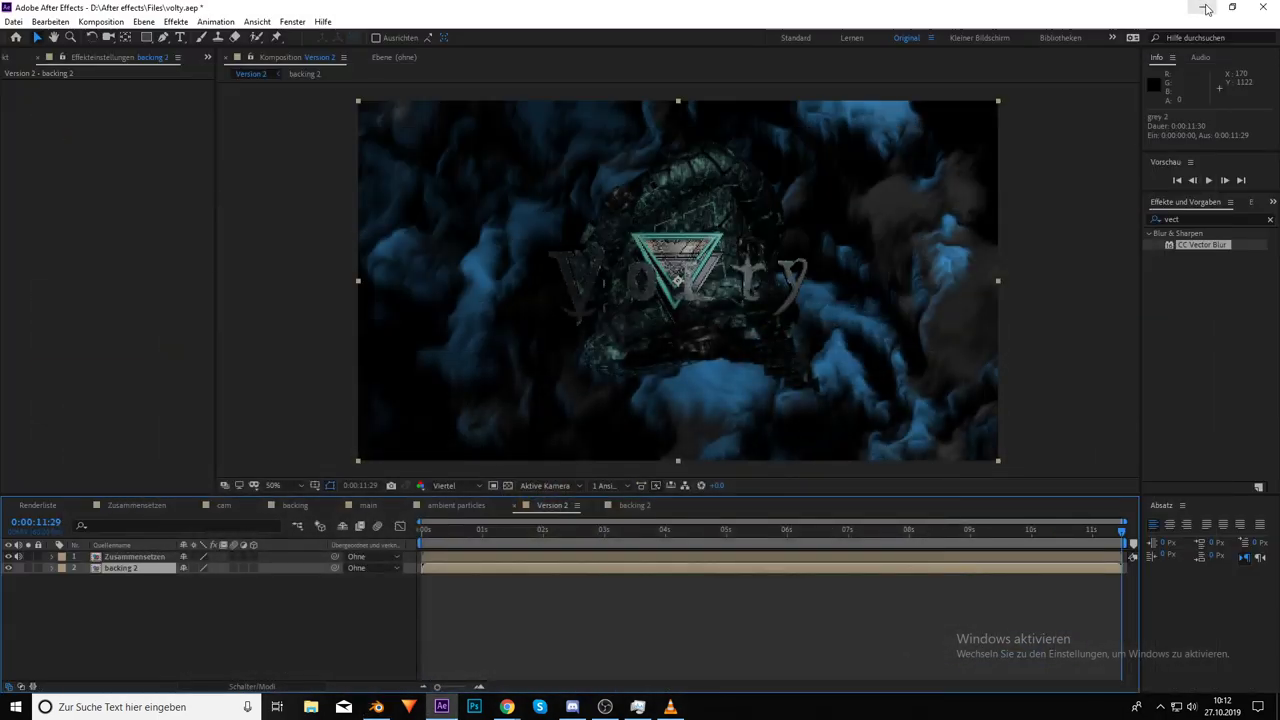
{"action": "left_click", "coordinate": [1205, 8]}
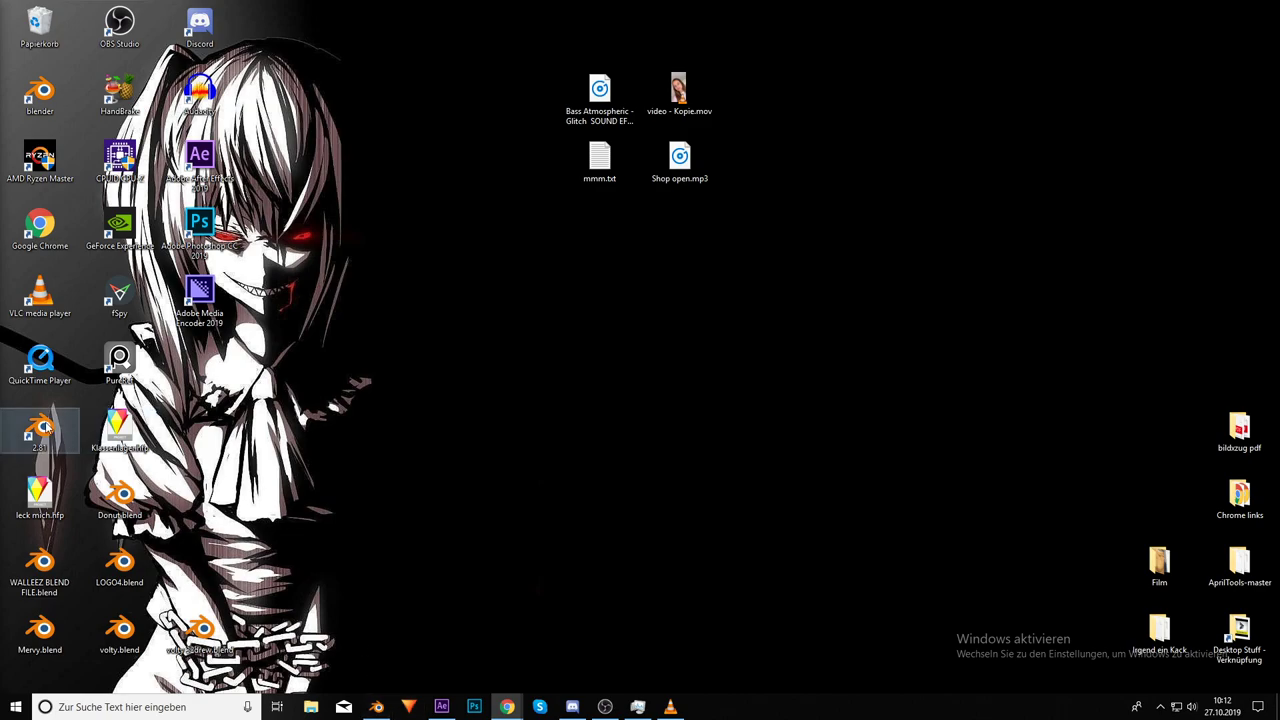
{"action": "left_click", "coordinate": [44, 428]}
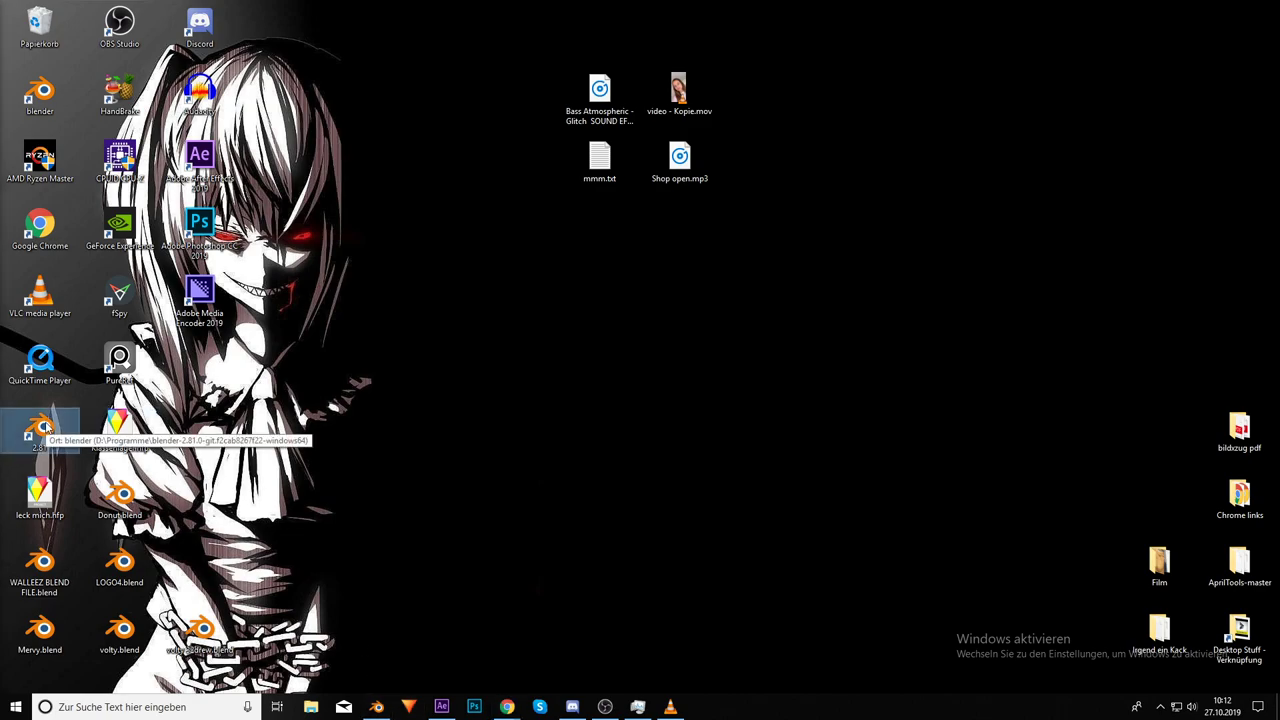
{"action": "double_click", "coordinate": [44, 428]}
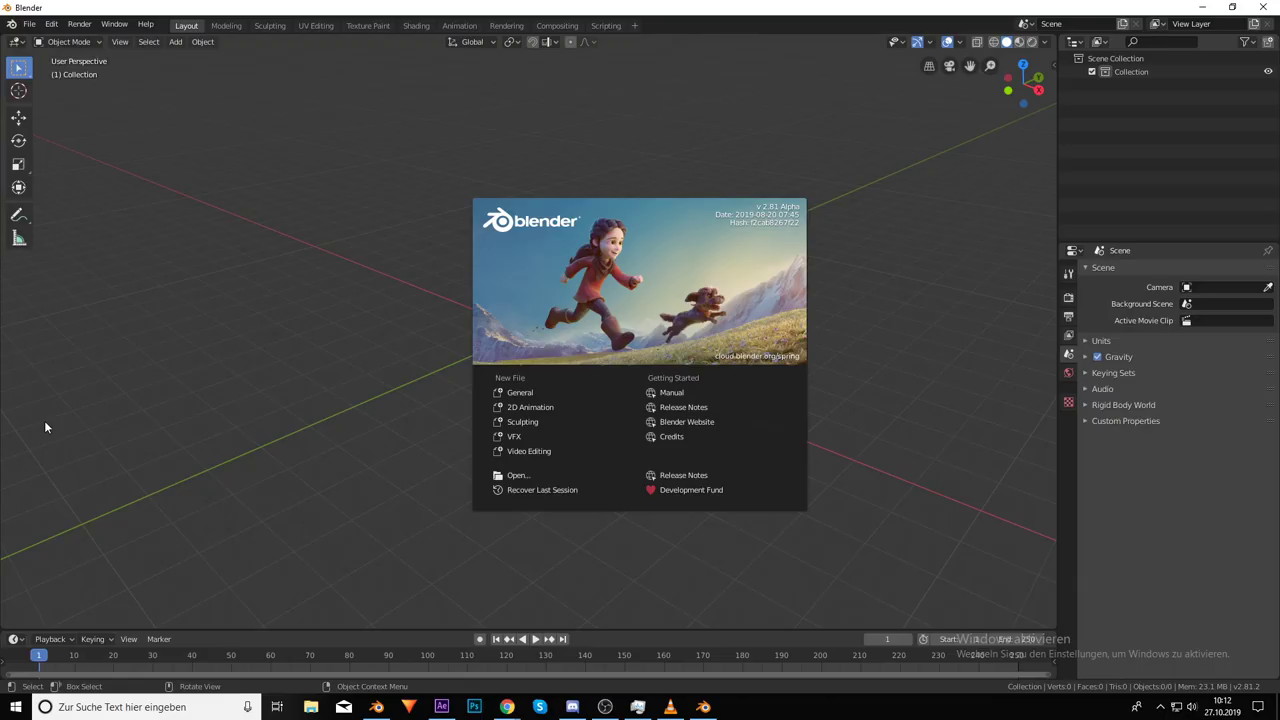
{"action": "left_click", "coordinate": [444, 442]}
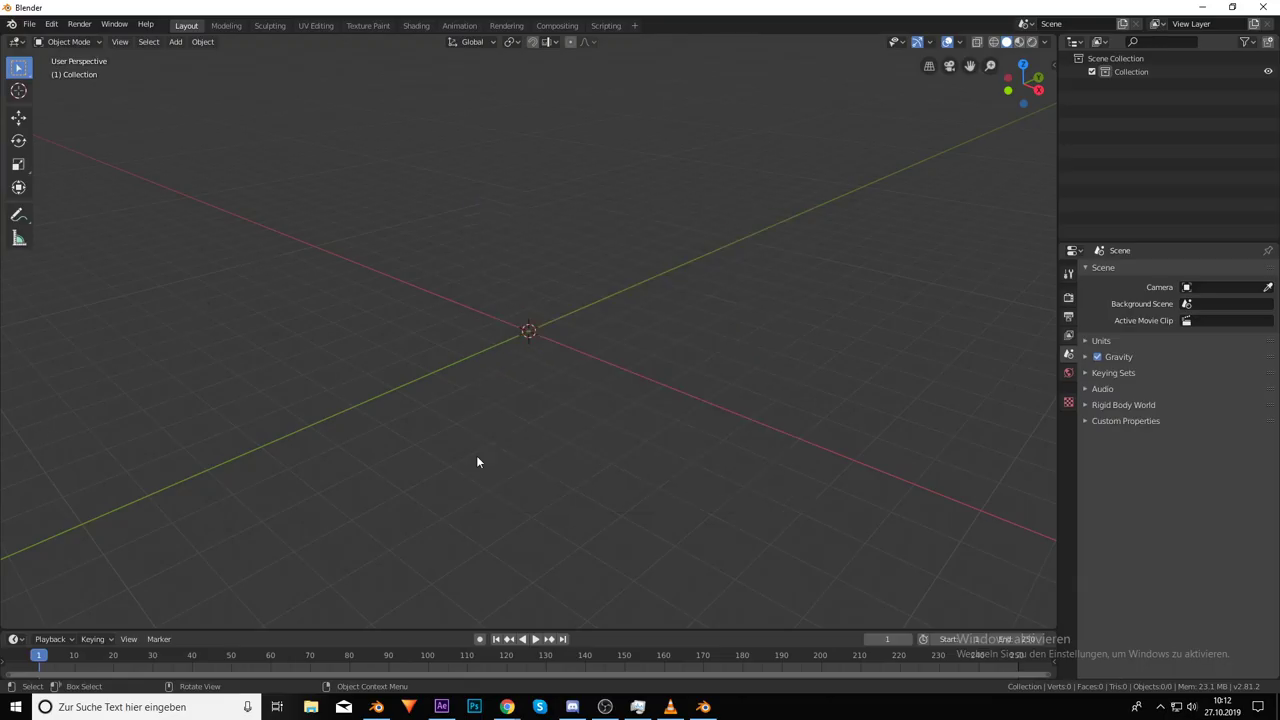
{"action": "left_click_drag", "start_coordinate": [547, 397], "coordinate": [545, 464]}
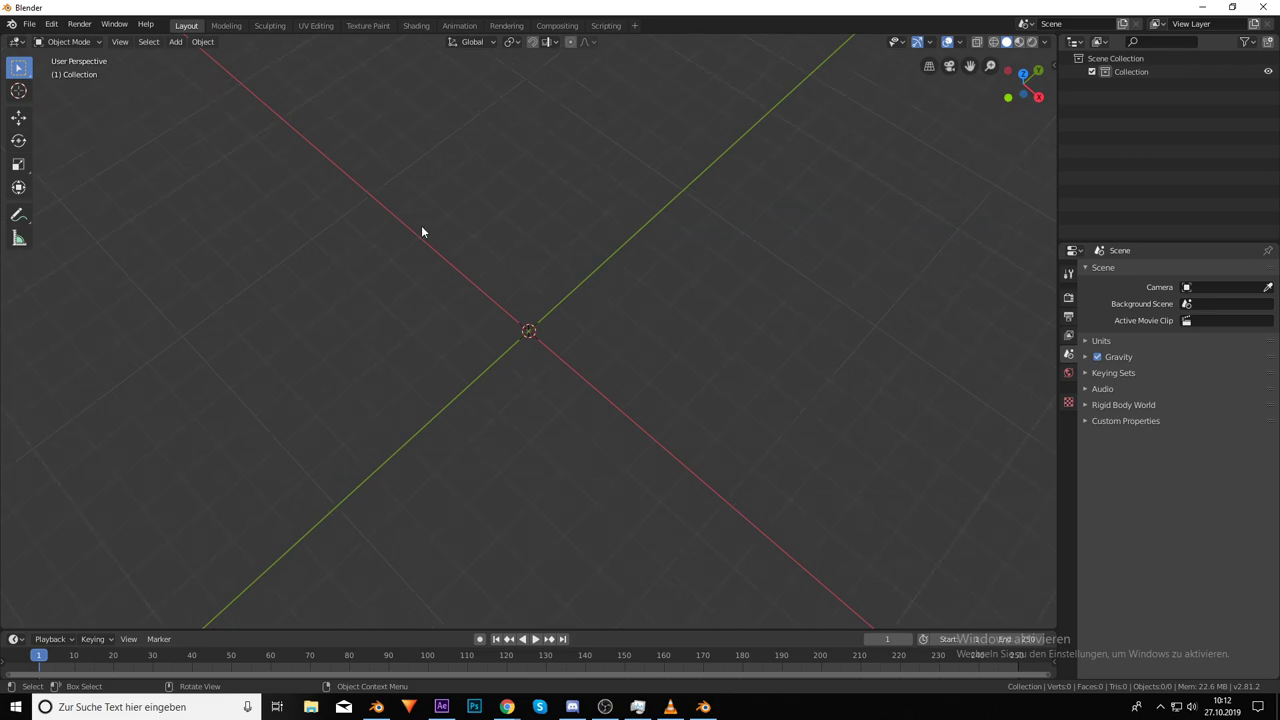
Copy the animated camera in the Blender 2.80 scene and display the output properties in the Blender 2.81 scene
{"action": "key", "text": "alt+Tab"}
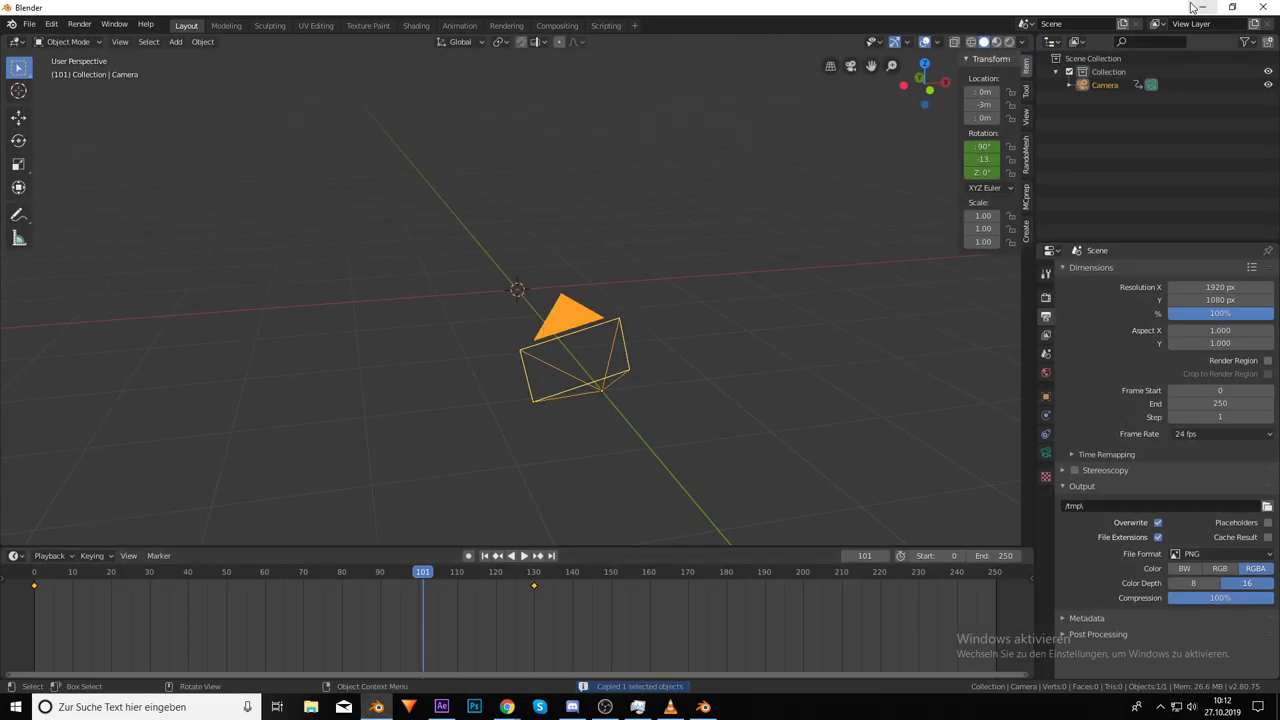
{"action": "key", "text": "alt+Tab"}
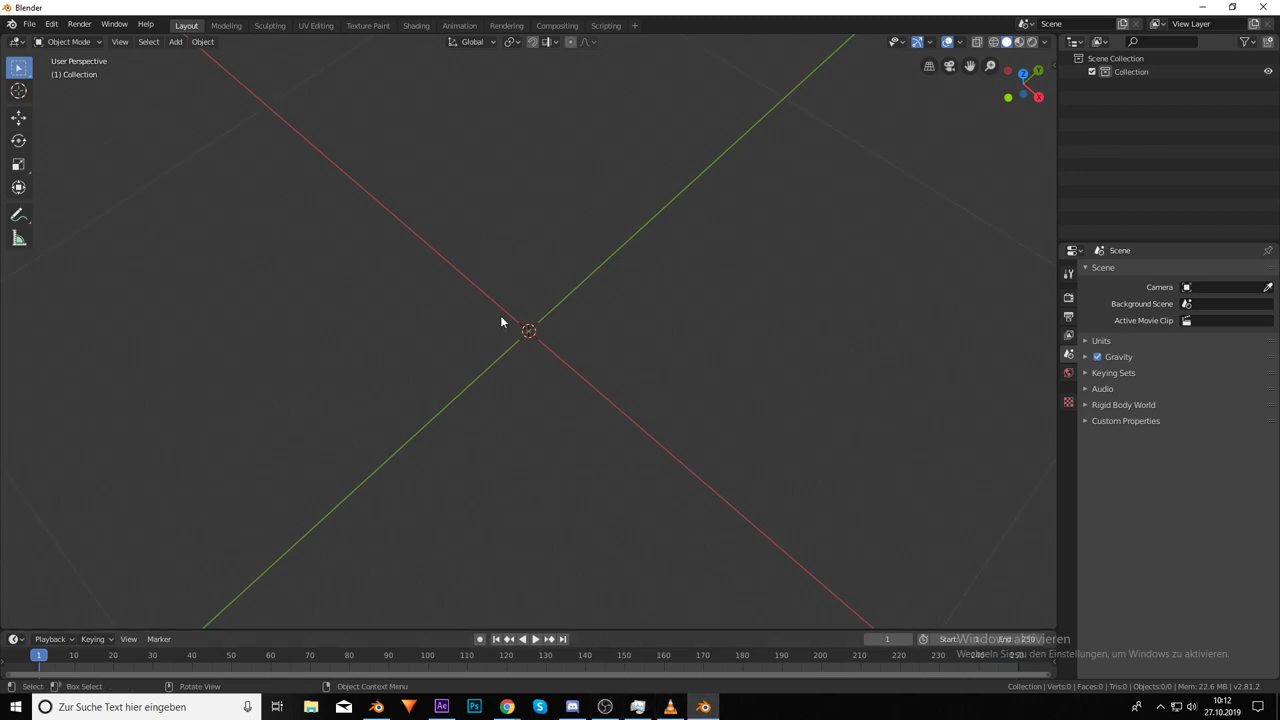
{"action": "left_click_drag", "start_coordinate": [510, 365], "coordinate": [528, 337]}
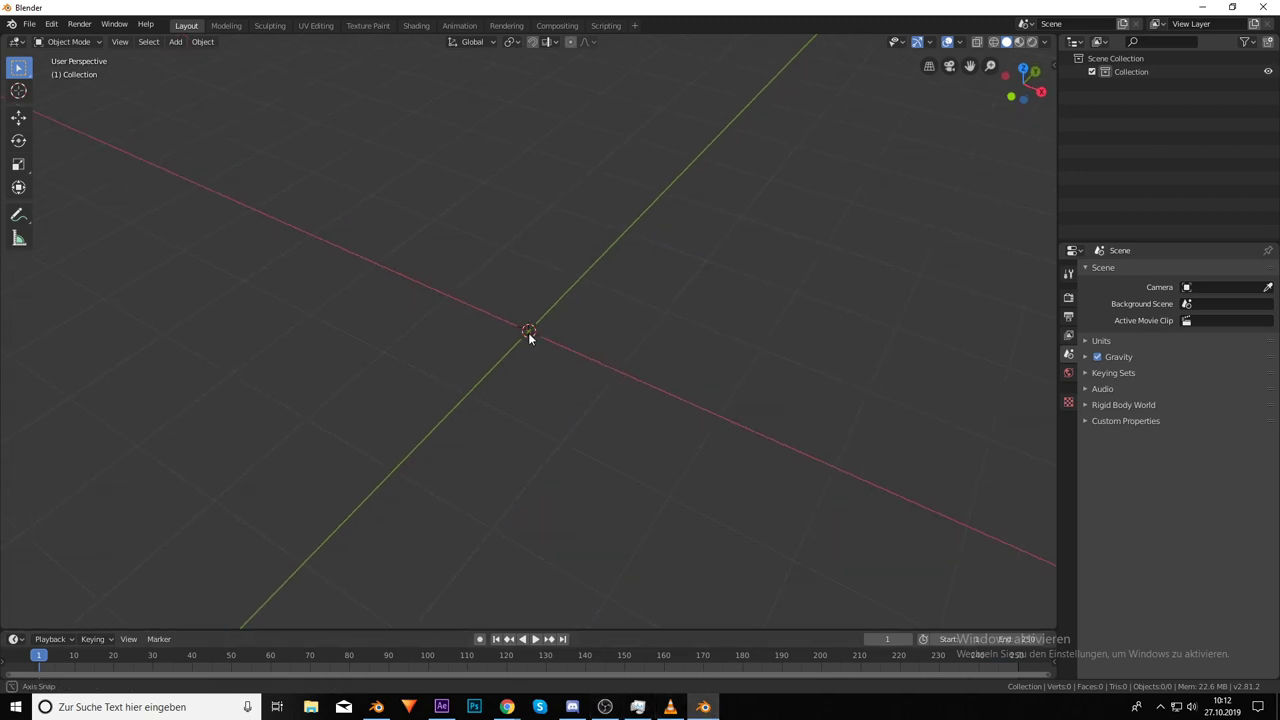
{"action": "left_click", "coordinate": [1068, 297]}
{"action": "left_click", "coordinate": [1068, 316]}
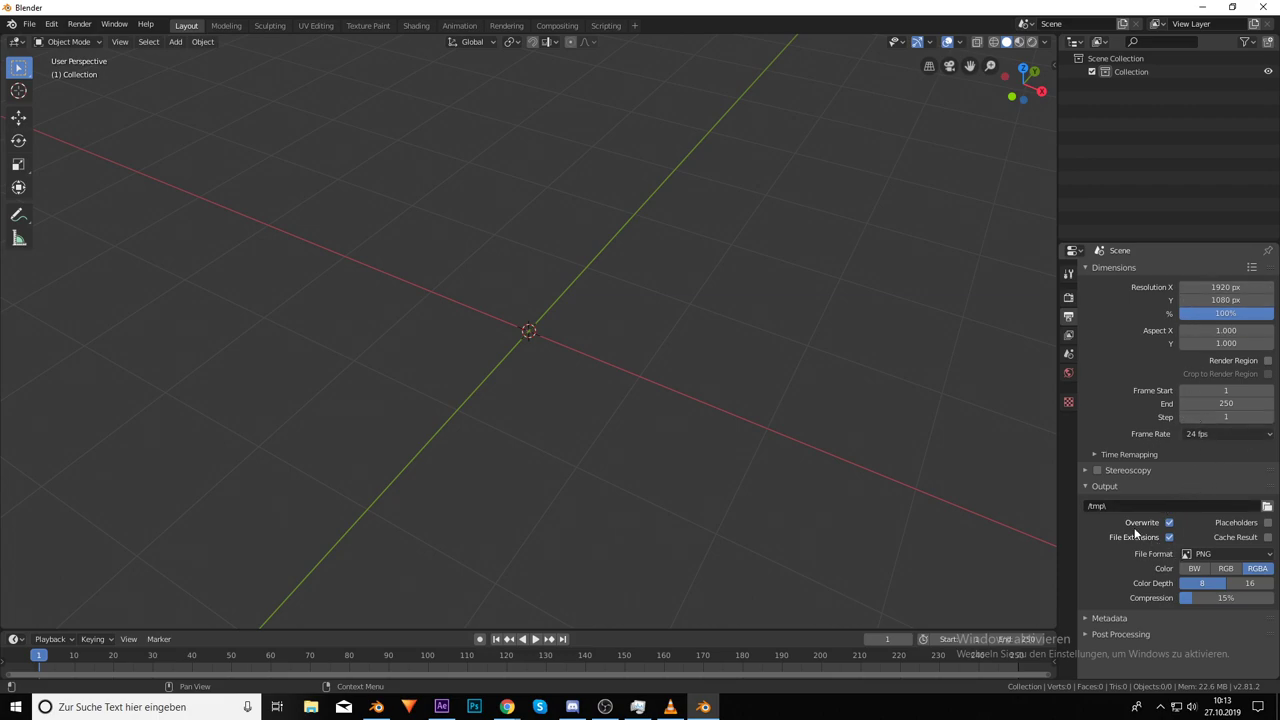
Copy the animated camera from the Blender 2.80 scene, paste it into the empty Blender 2.81 scene and select it
{"action": "left_click", "coordinate": [376, 707]}
{"action": "key", "text": "ctrl+c"}
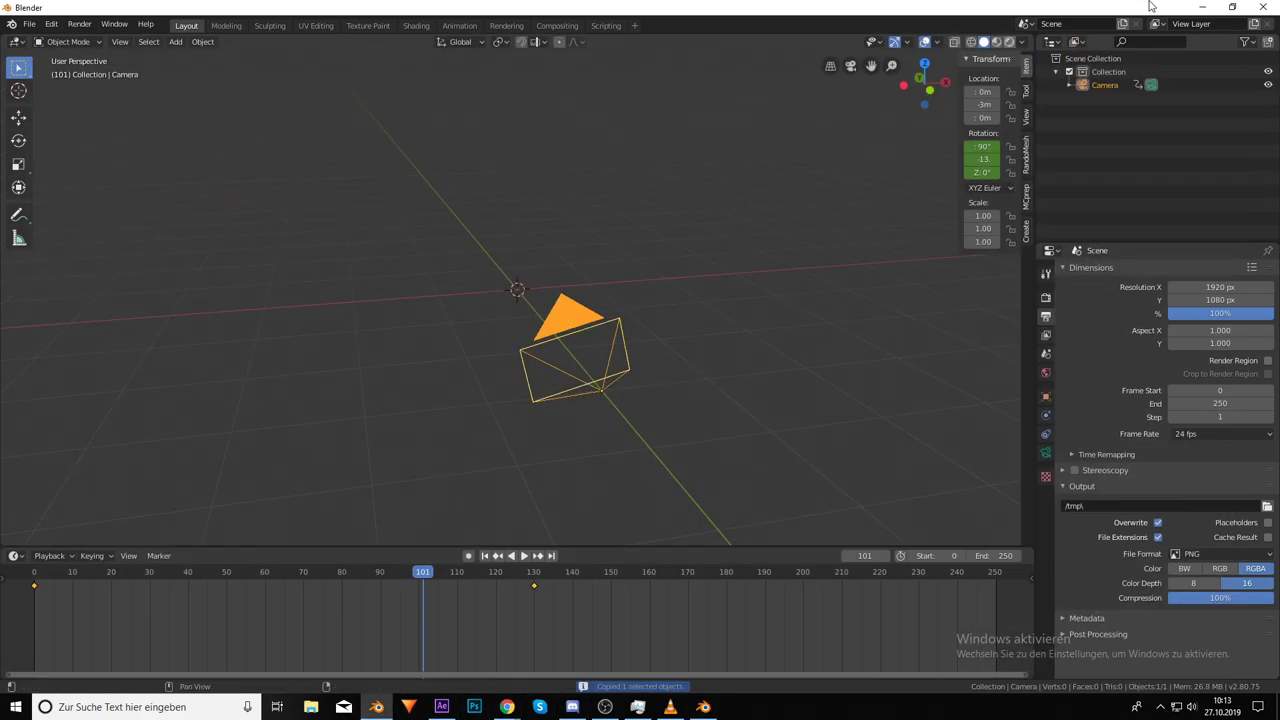
{"action": "left_click", "coordinate": [1213, 8]}
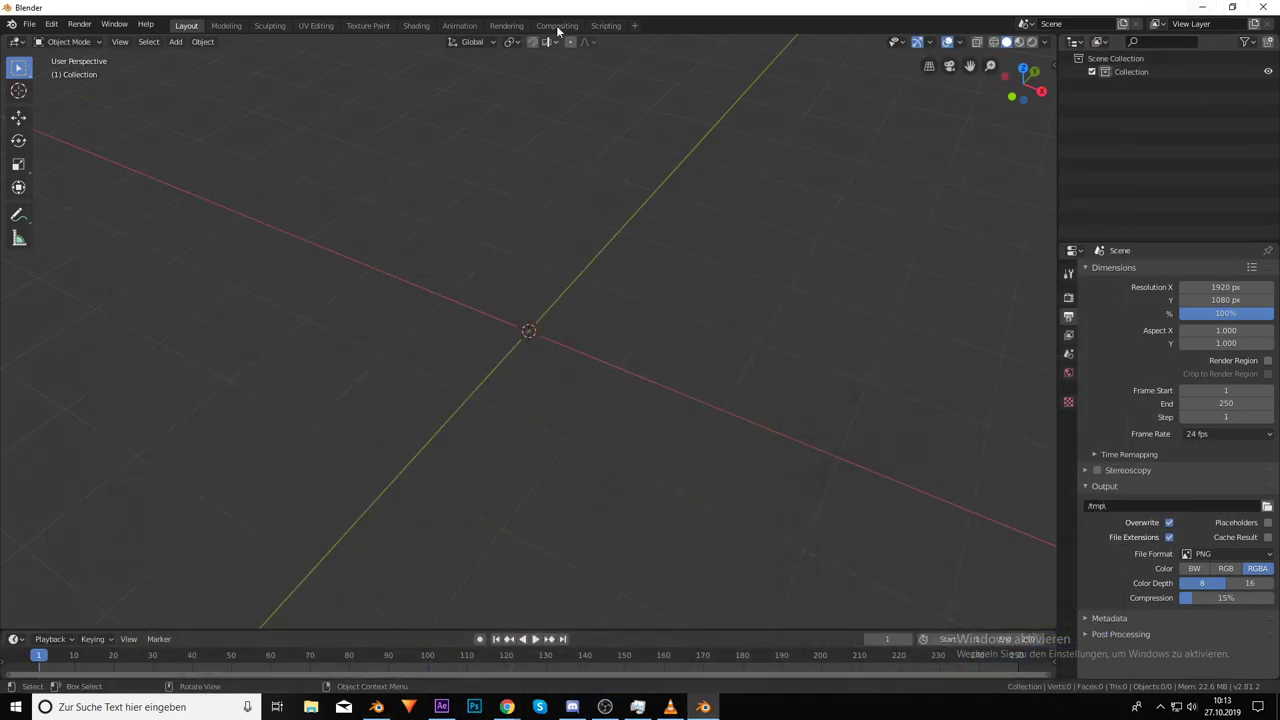
{"action": "key", "text": "ctrl+v"}
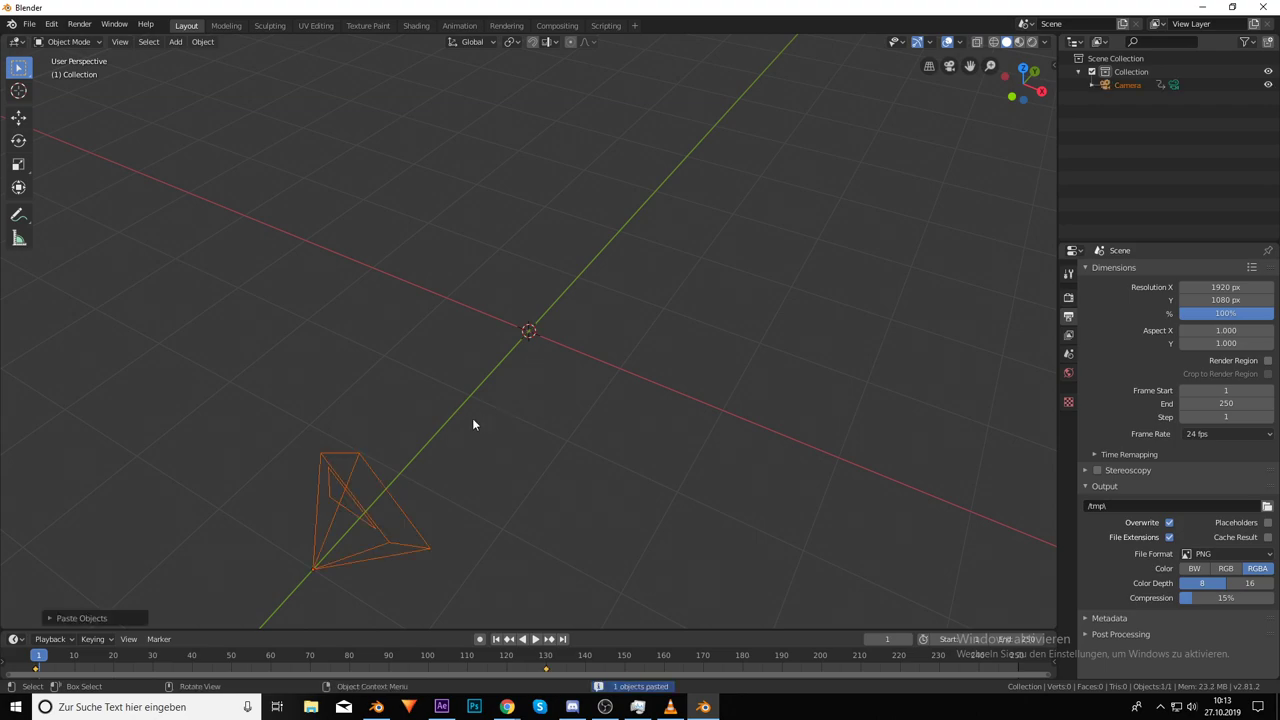
{"action": "left_click", "coordinate": [376, 478]}
{"action": "left_click_drag", "start_coordinate": [397, 462], "coordinate": [3, 62]}
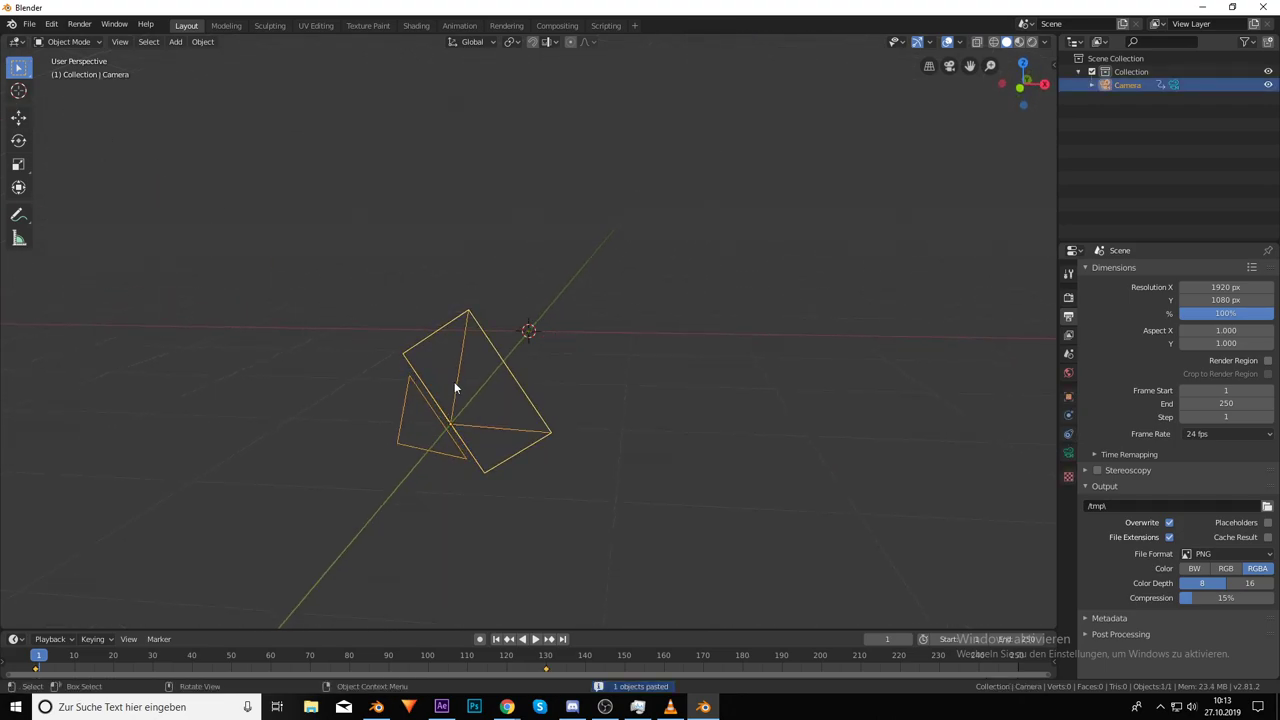
{"action": "left_click", "coordinate": [467, 290]}
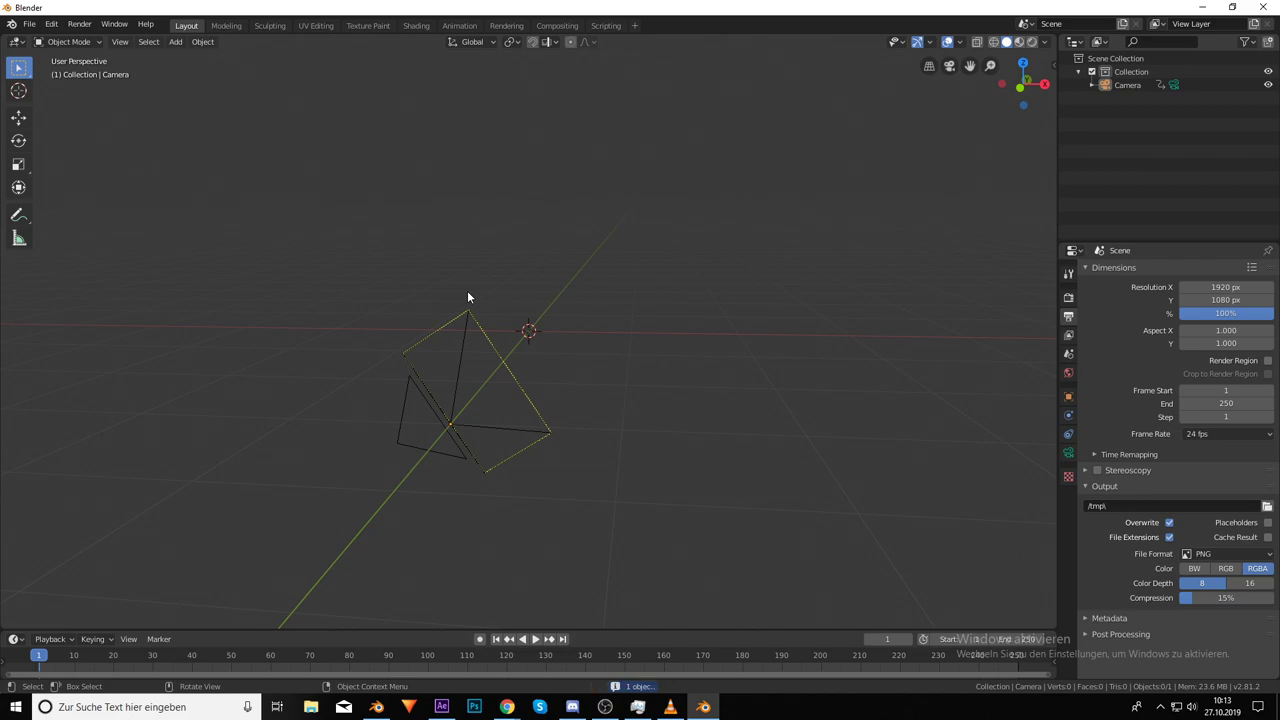
{"action": "key", "text": "a"}
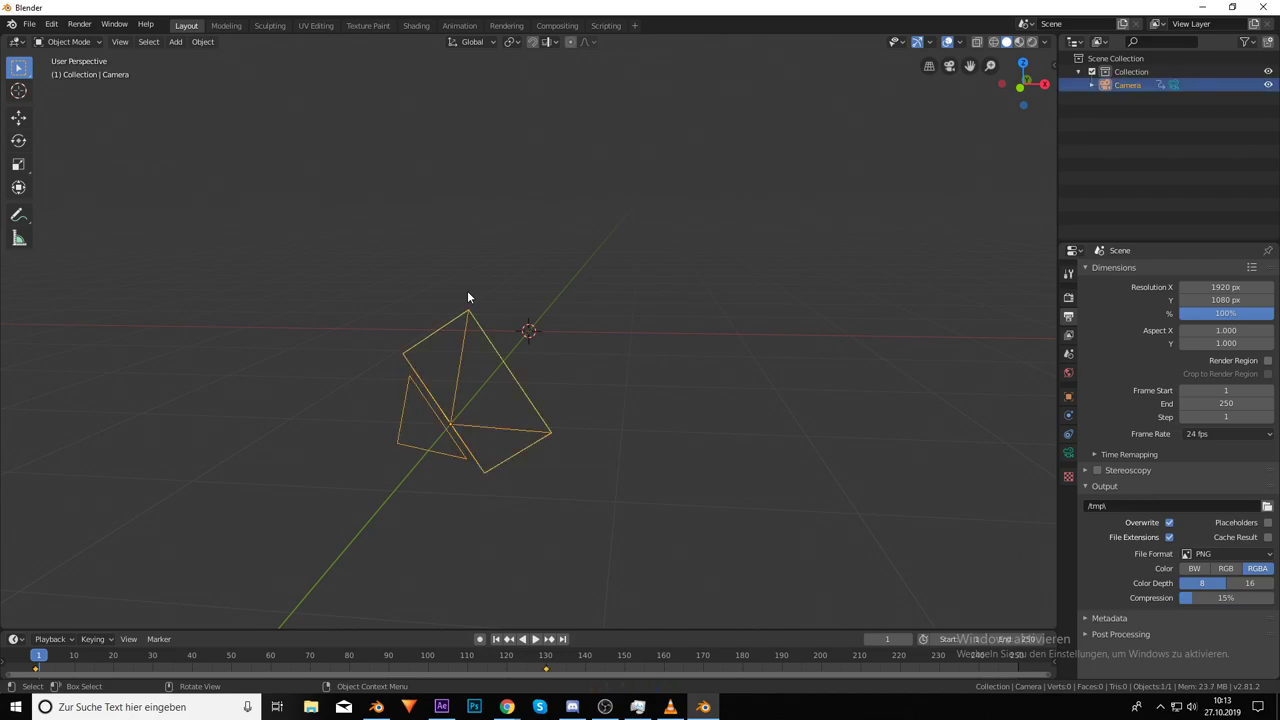
Check the available export formats for the Adobe After Effects (.jsx) exporter
{"action": "left_click", "coordinate": [30, 24]}
{"action": "mouse_move", "coordinate": [62, 218]}
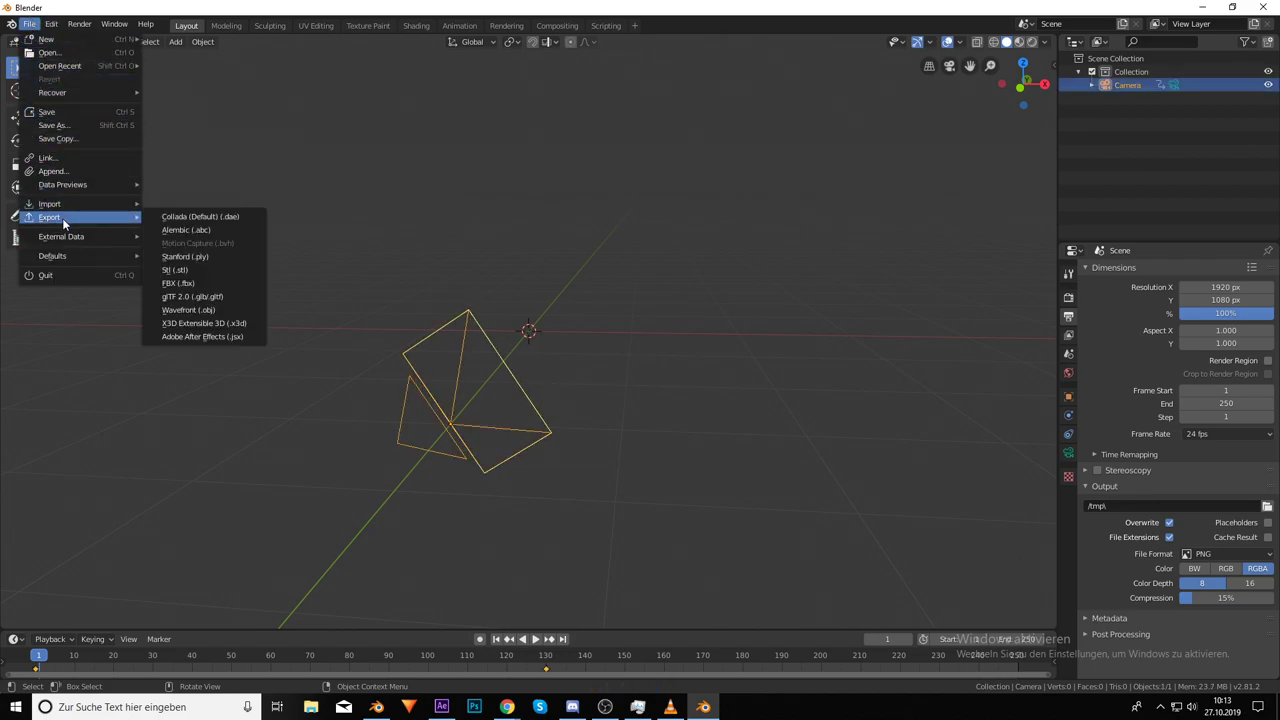
{"action": "left_click", "coordinate": [30, 24]}
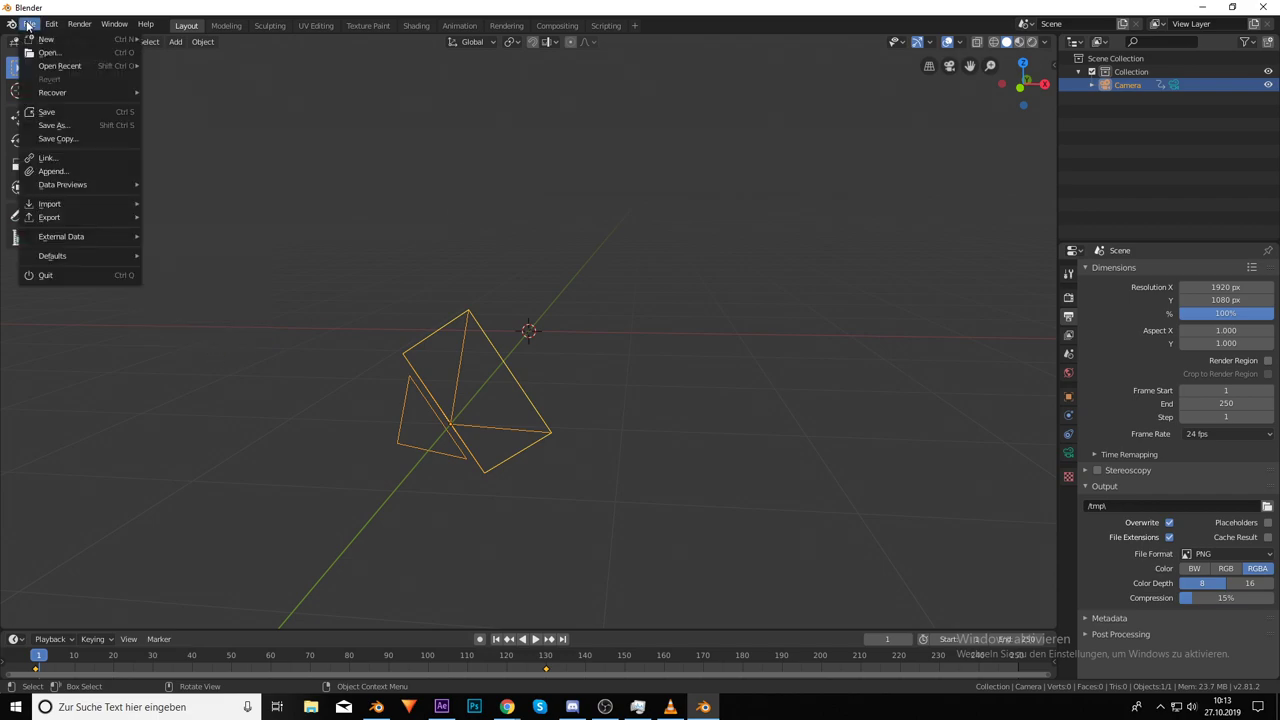
{"action": "mouse_move", "coordinate": [62, 258]}
{"action": "mouse_move", "coordinate": [50, 36]}
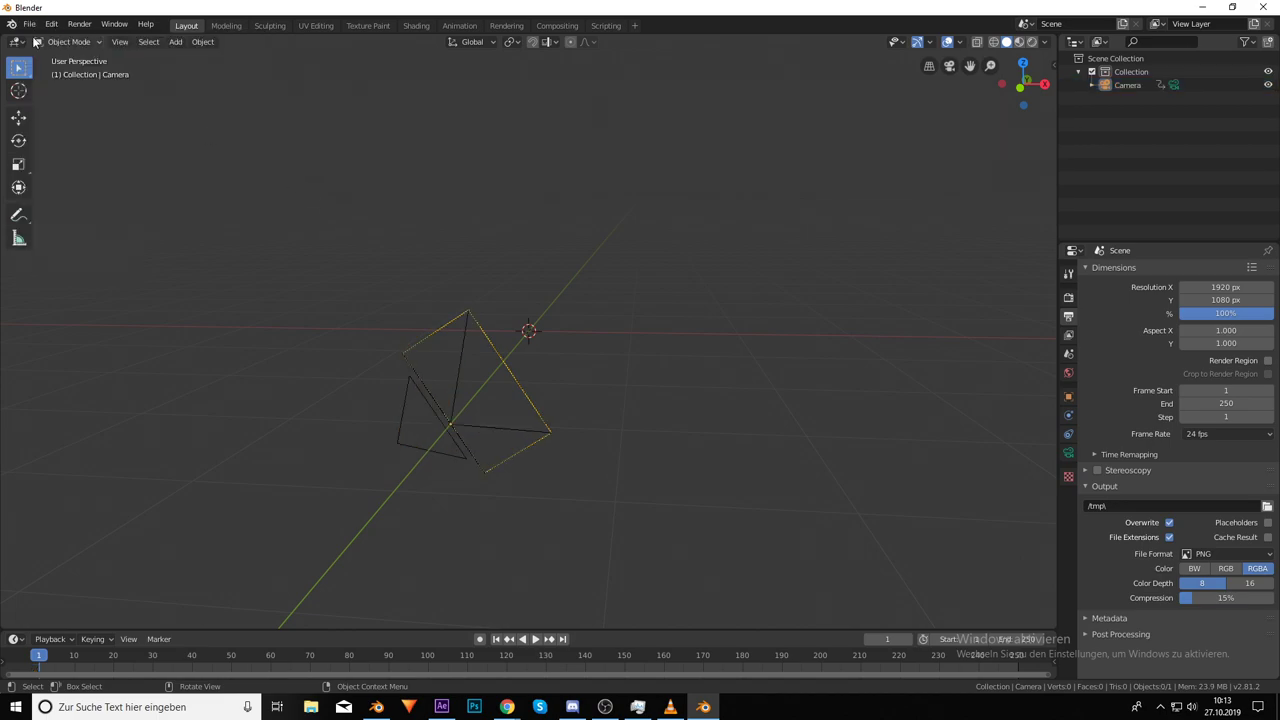
Search the Testing add-ons in the preferences for "Export" to check the Adobe After Effects (.jsx) exporter
{"action": "left_click", "coordinate": [51, 24]}
{"action": "left_click", "coordinate": [70, 201]}
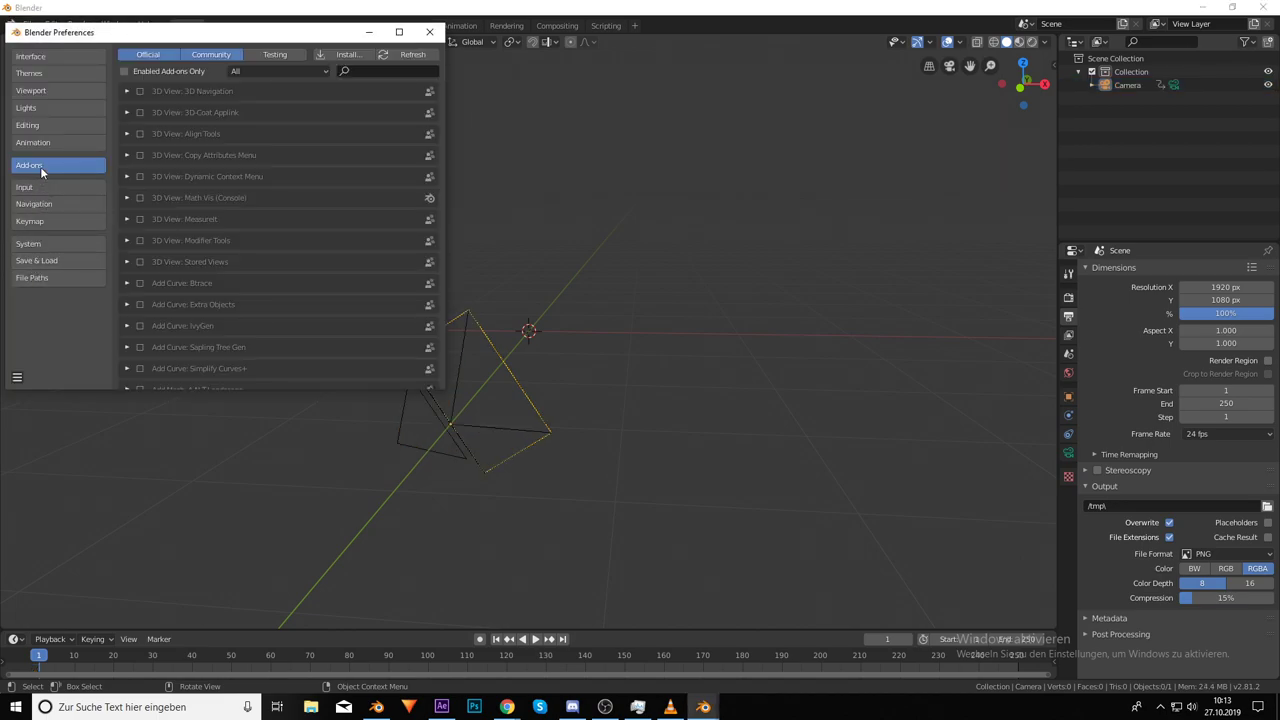
{"action": "left_click", "coordinate": [366, 72]}
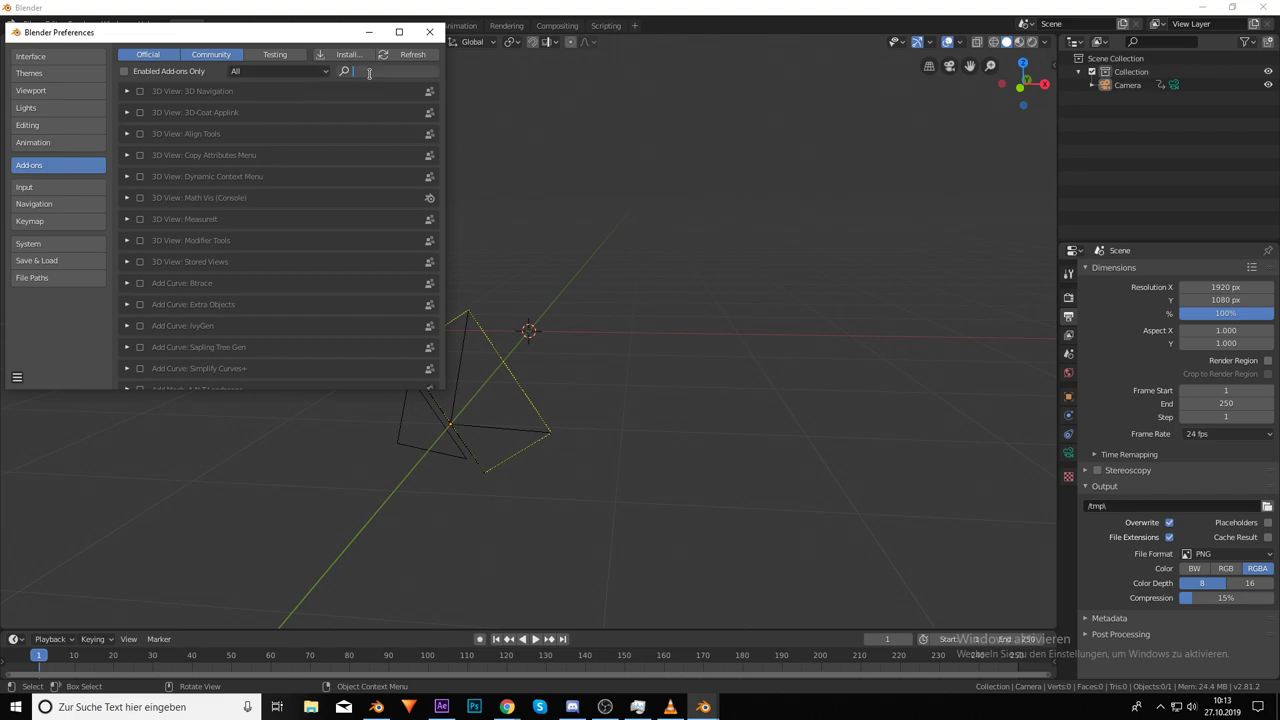
{"action": "left_click", "coordinate": [271, 53]}
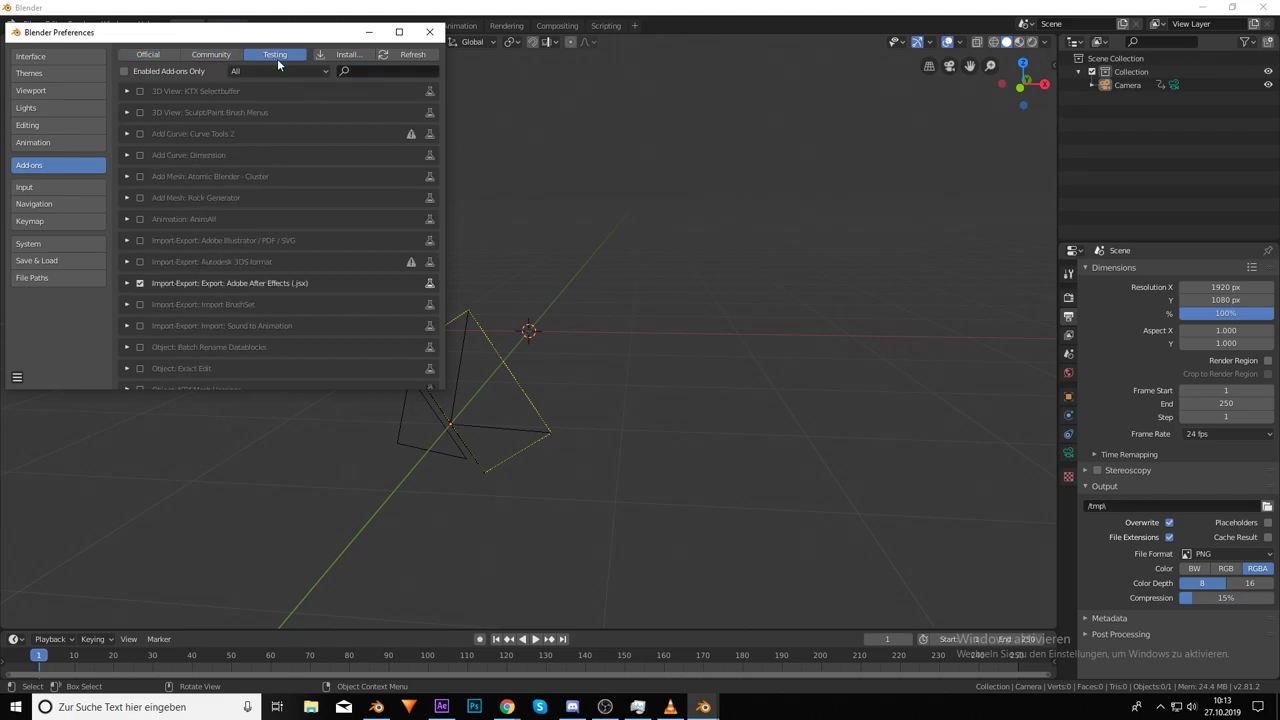
{"action": "left_click", "coordinate": [366, 72]}
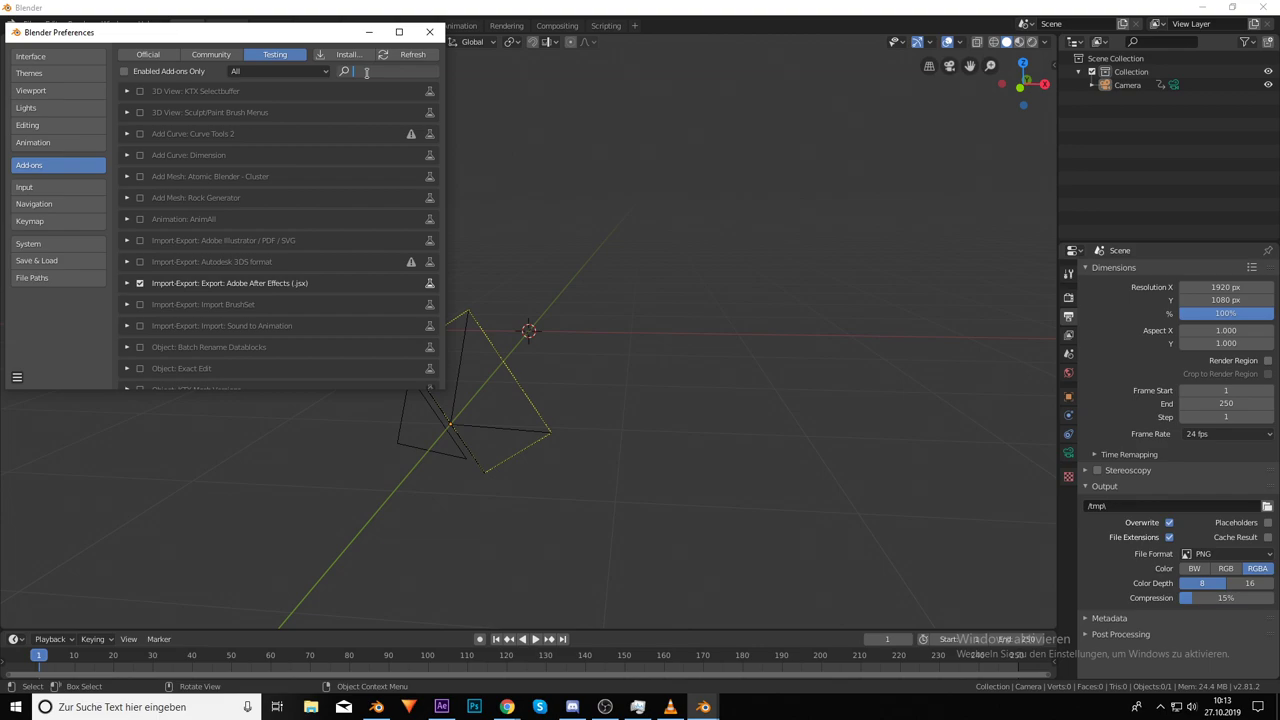
{"action": "type", "text": "Export"}
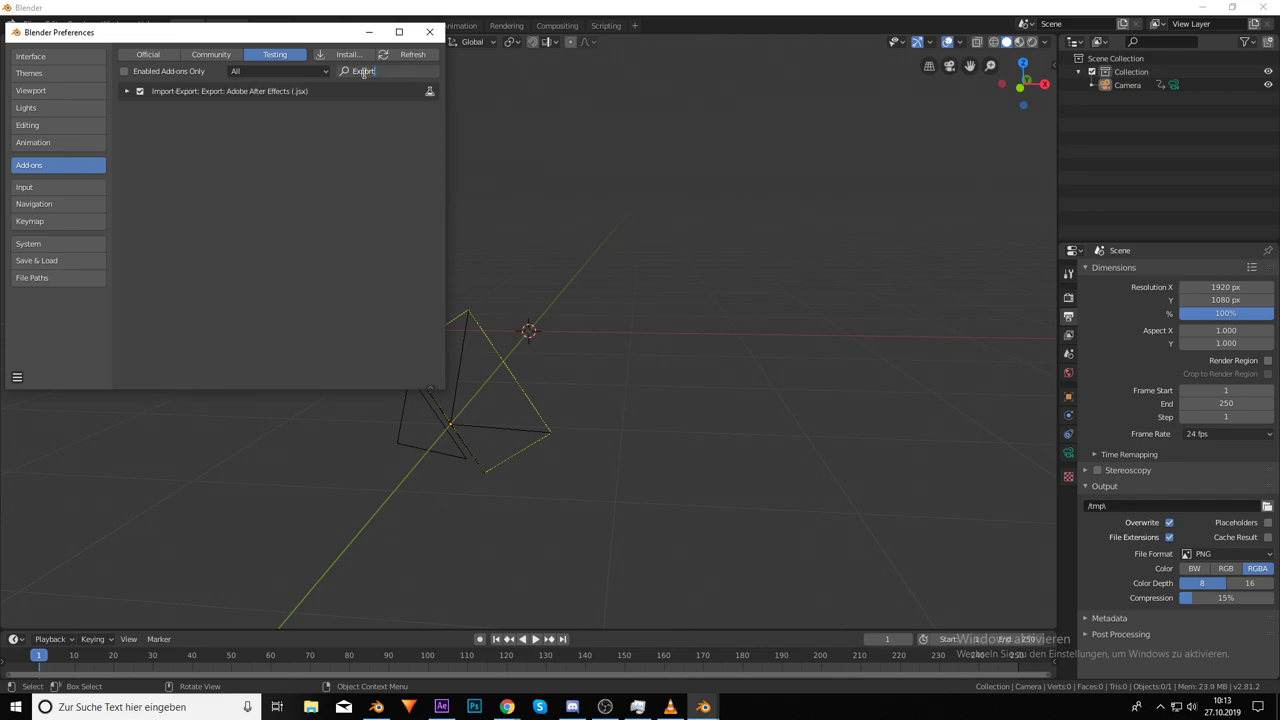
{"action": "key", "text": "Return"}
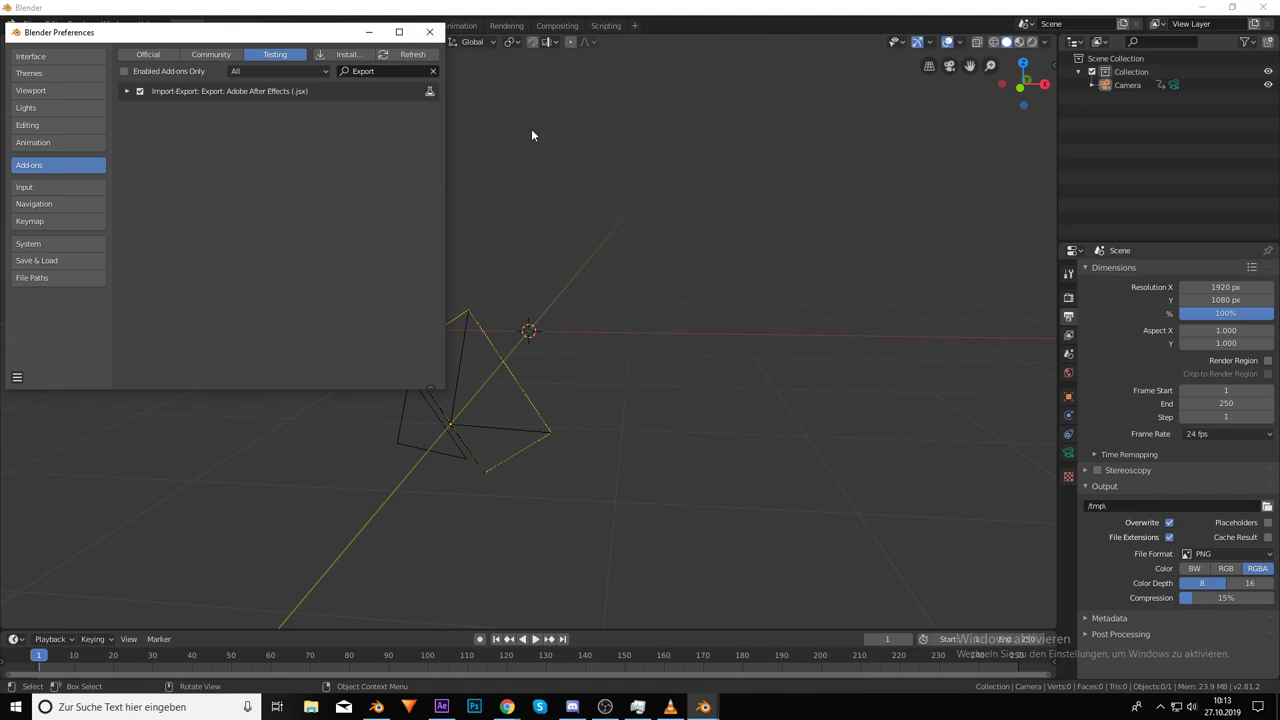
Close the preferences and select the pasted camera in the scene
{"action": "left_click", "coordinate": [426, 36]}
{"action": "left_click", "coordinate": [488, 348]}
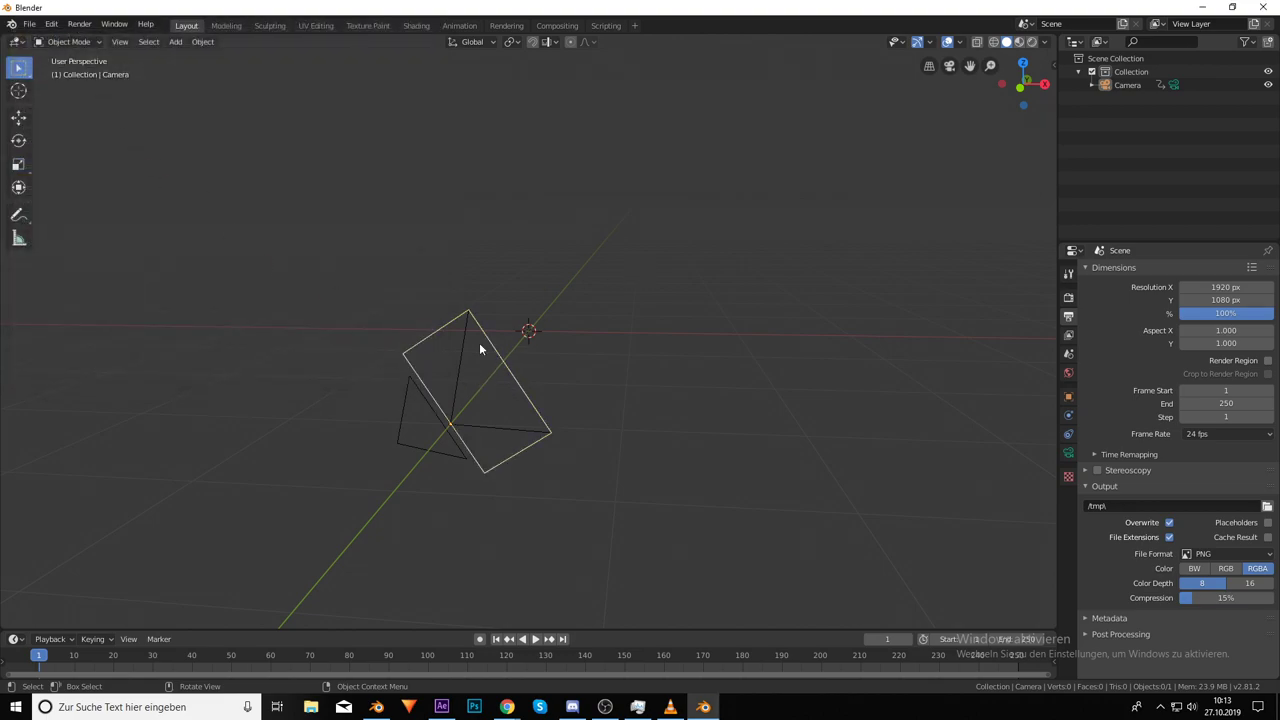
Open the Adobe After Effects (.jsx) export options for the selected camera, then quit Blender 2.81 without saving
{"action": "left_click", "coordinate": [31, 24]}
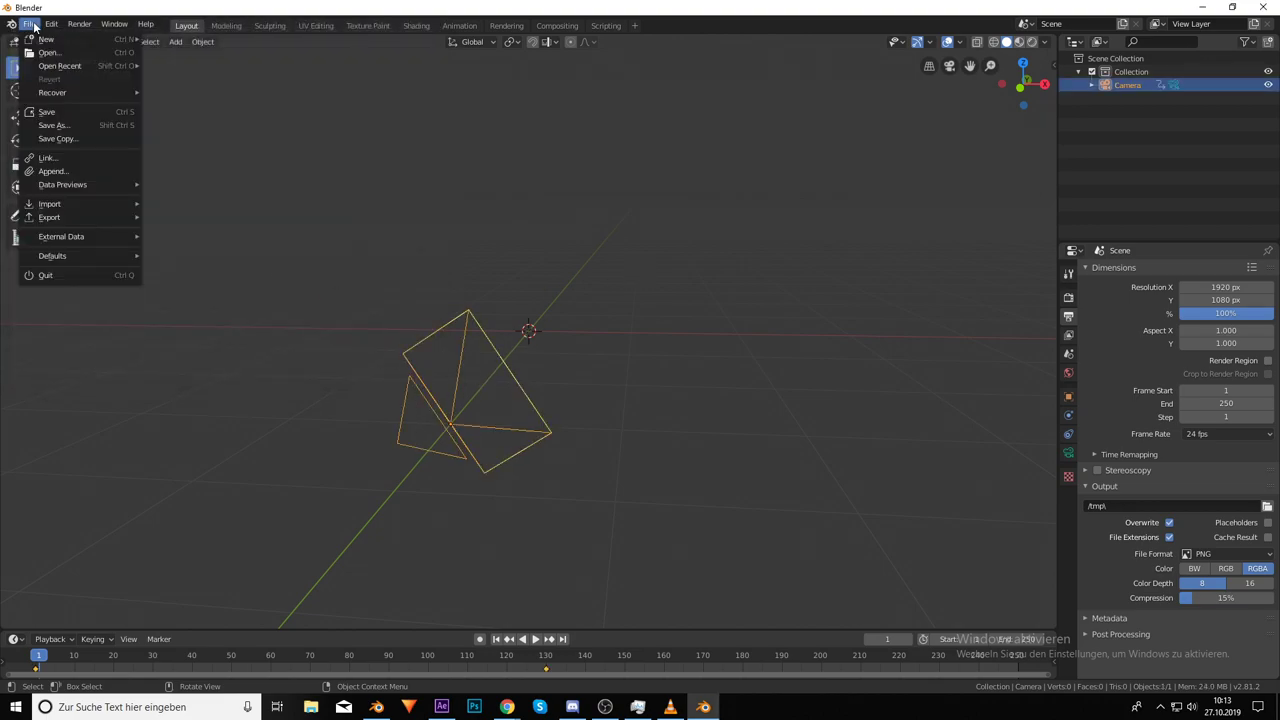
{"action": "mouse_move", "coordinate": [120, 217]}
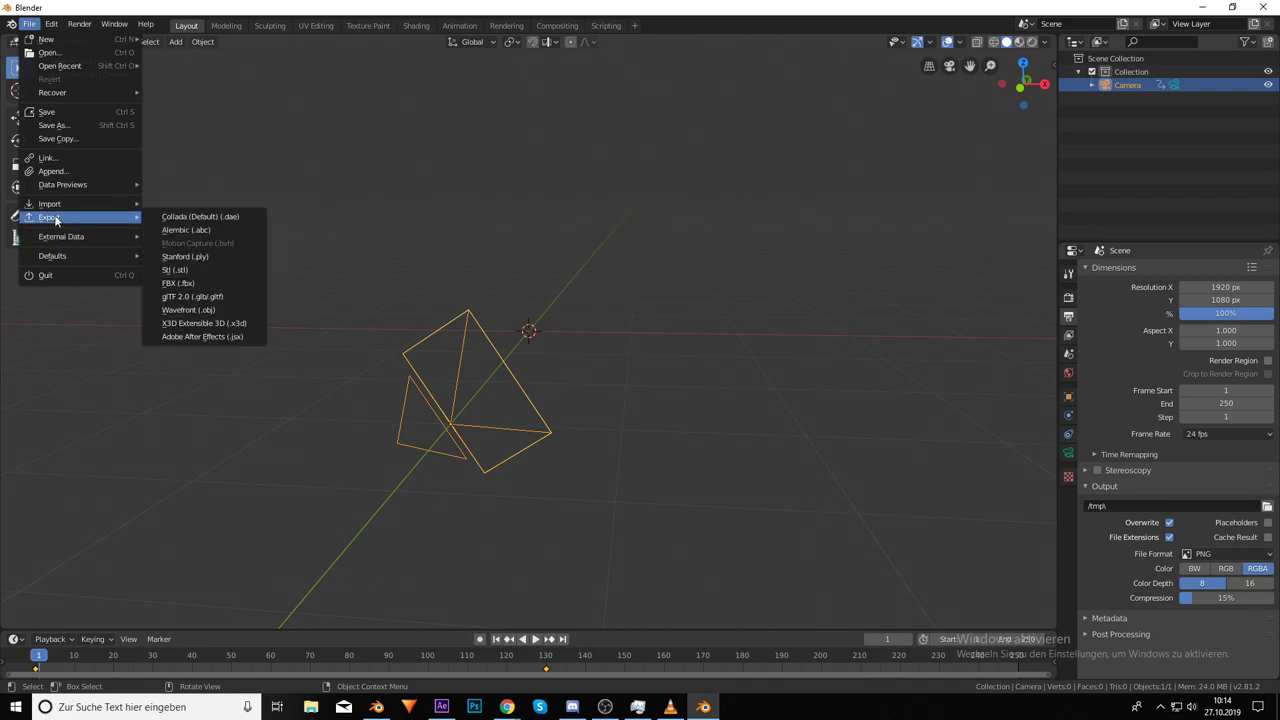
{"action": "left_click", "coordinate": [188, 338]}
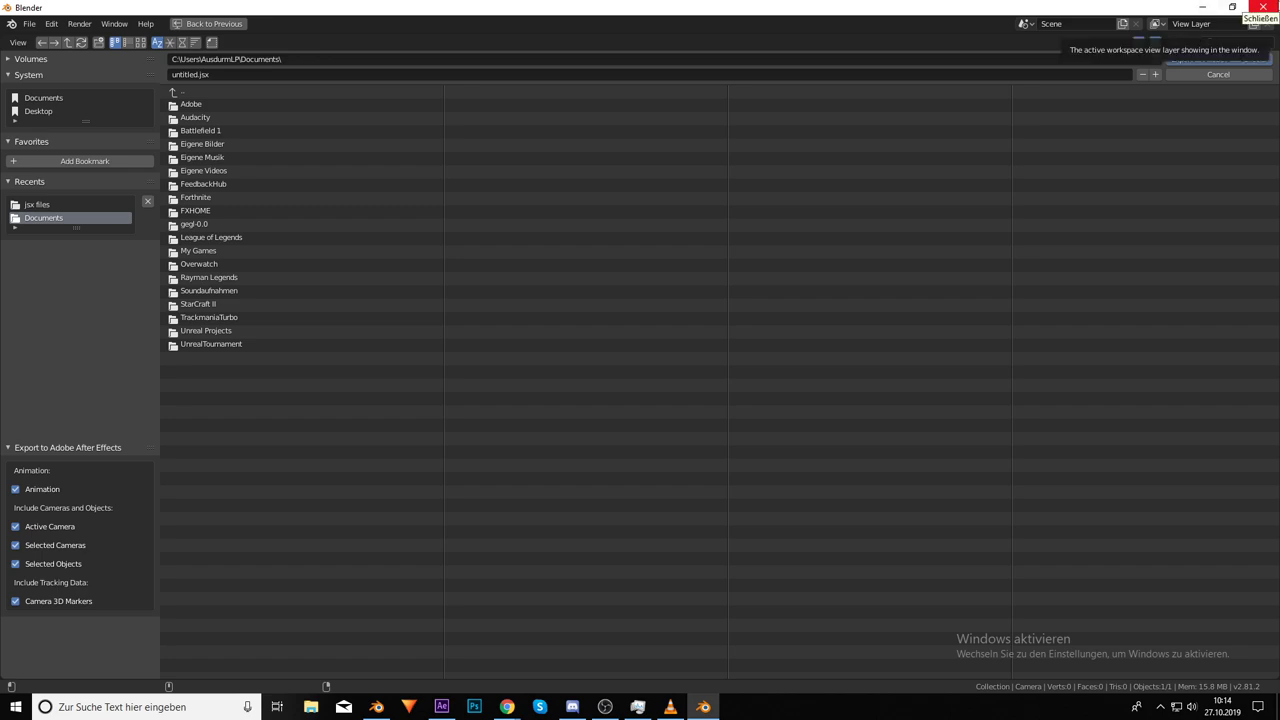
{"action": "left_click", "coordinate": [1263, 7]}
{"action": "left_click", "coordinate": [697, 371]}
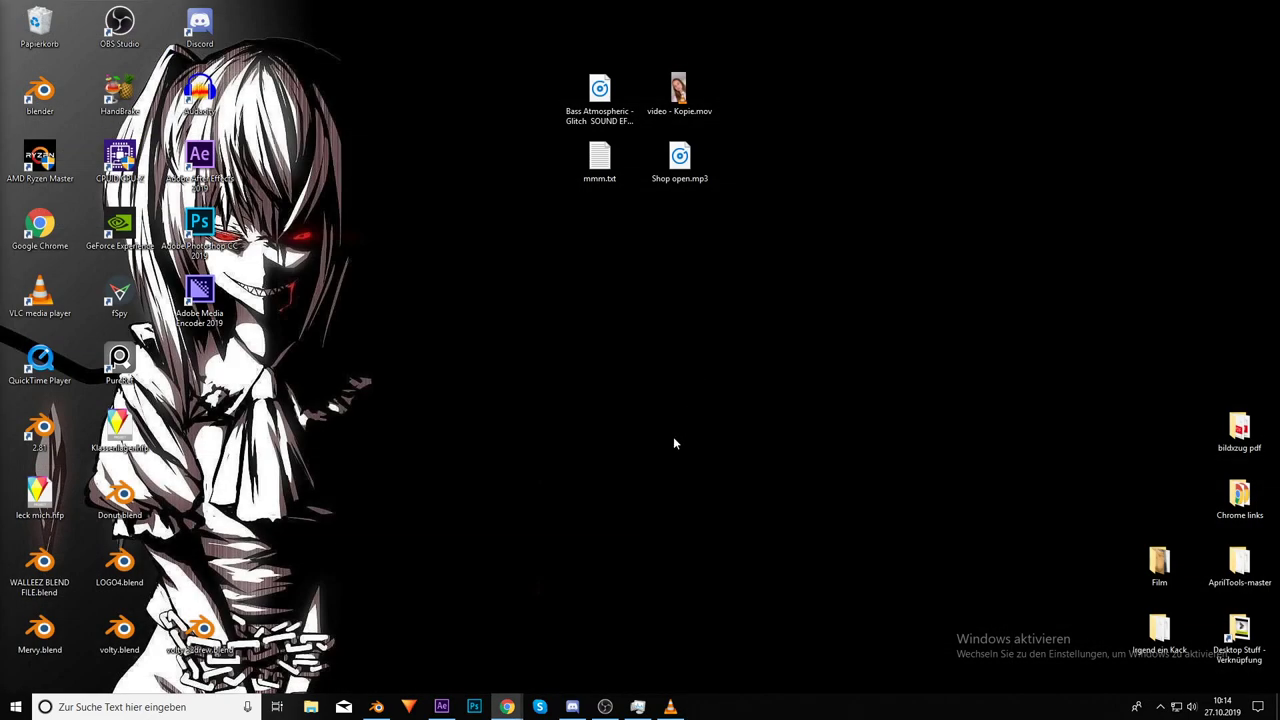
Switch to After Effects and run the script file volty.jsx, naming the new composition "cam 1"
{"action": "left_click", "coordinate": [445, 707]}
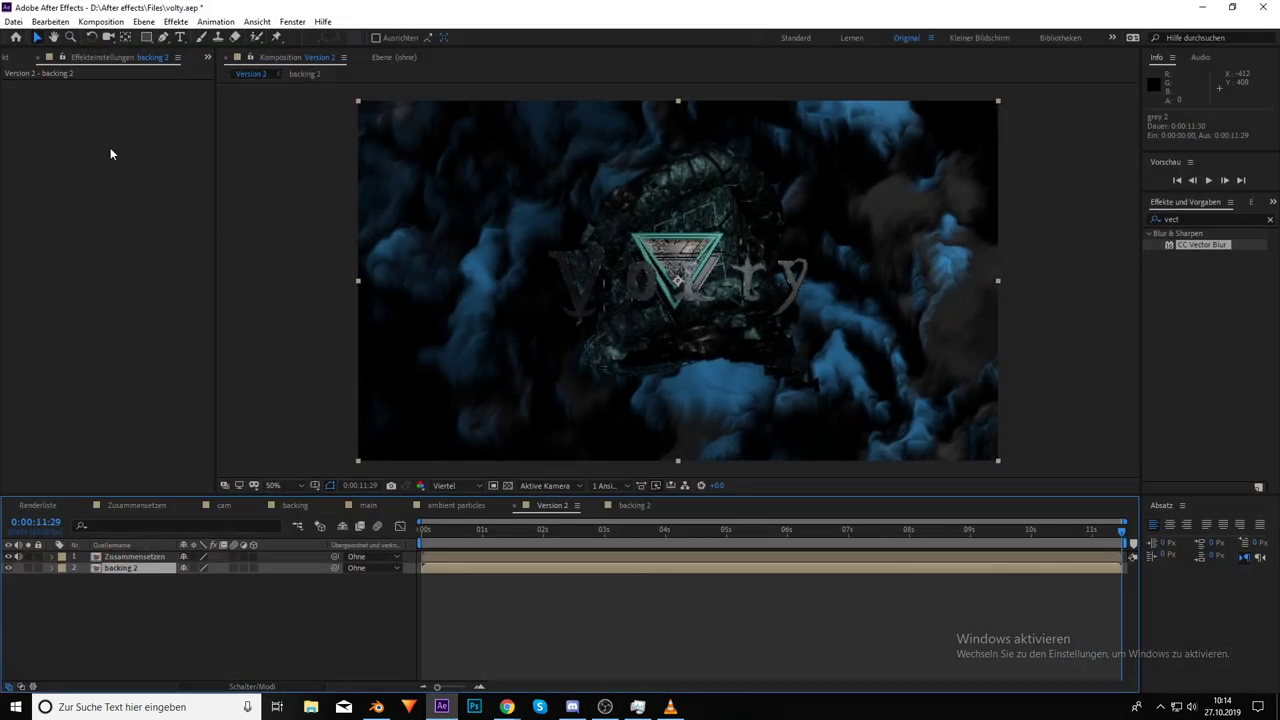
{"action": "left_click", "coordinate": [15, 24]}
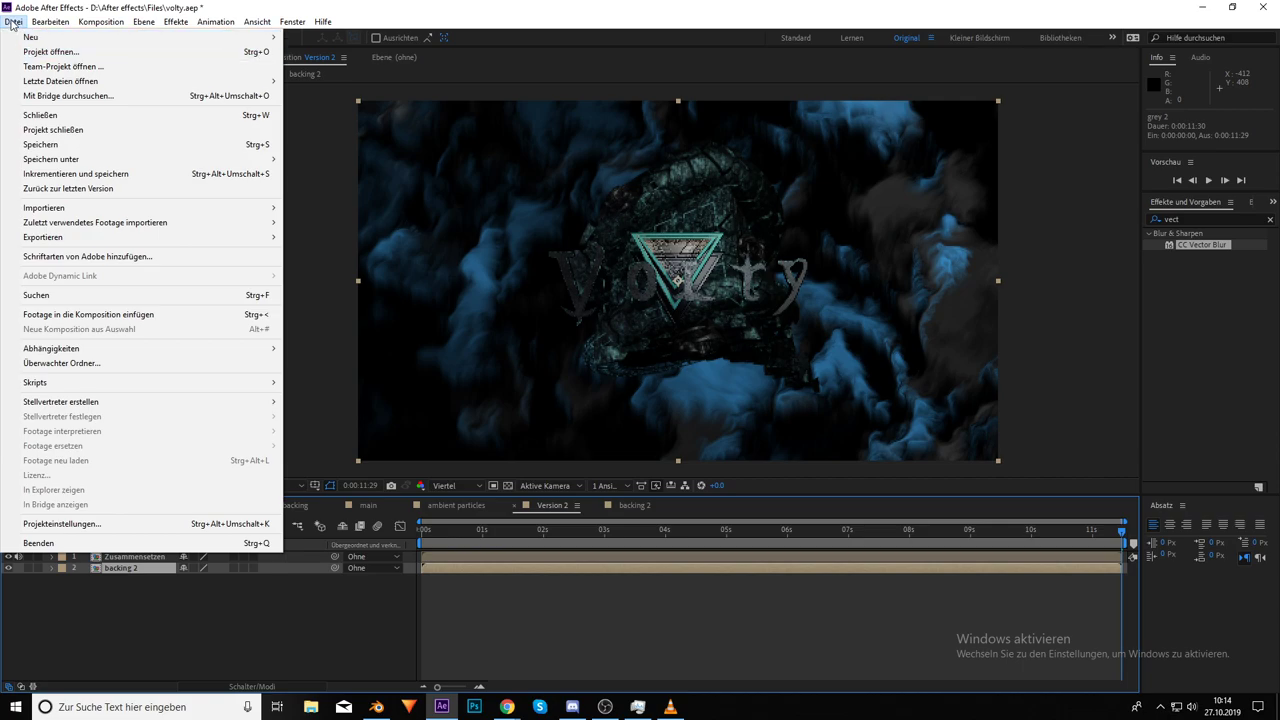
{"action": "mouse_move", "coordinate": [57, 358]}
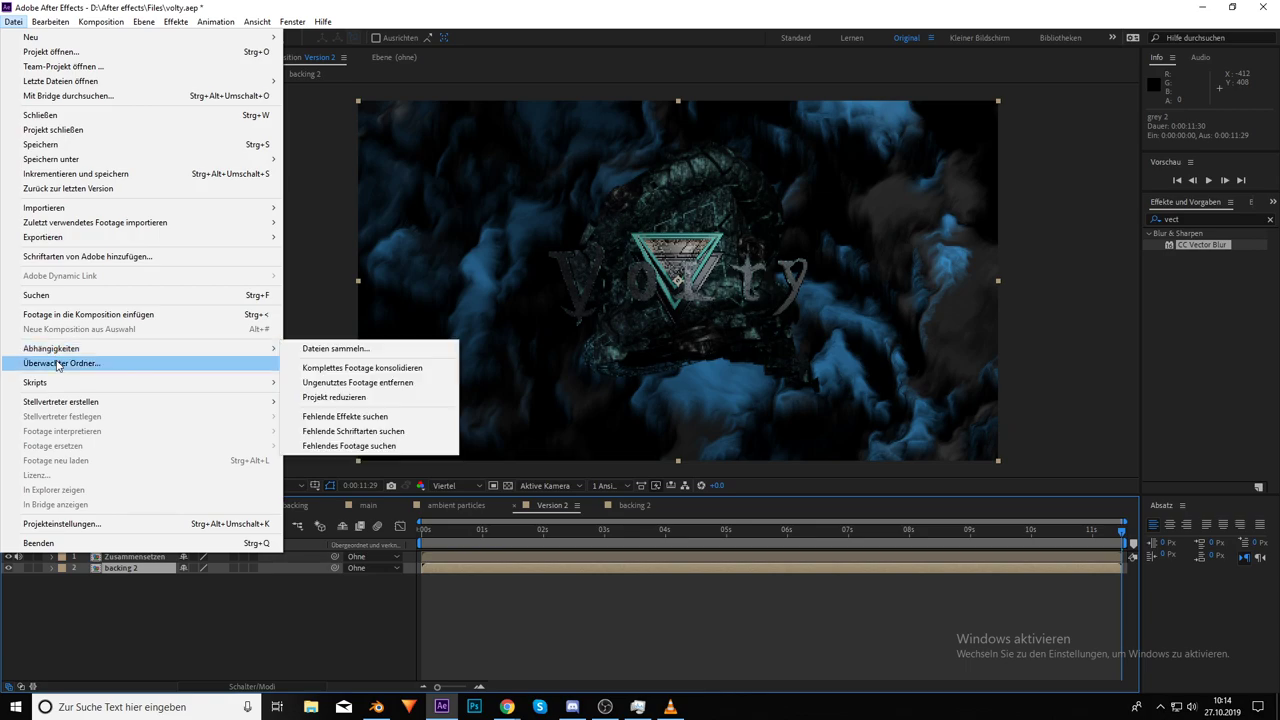
{"action": "mouse_move", "coordinate": [60, 382]}
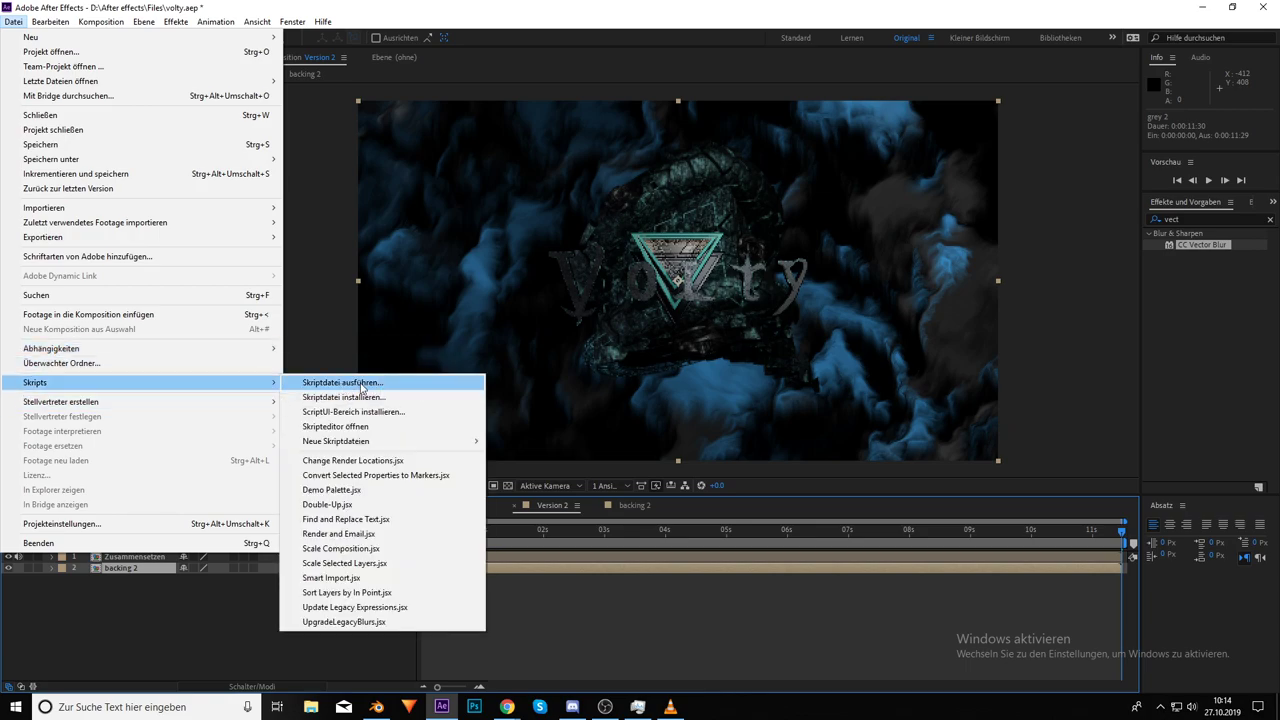
{"action": "left_click", "coordinate": [361, 386]}
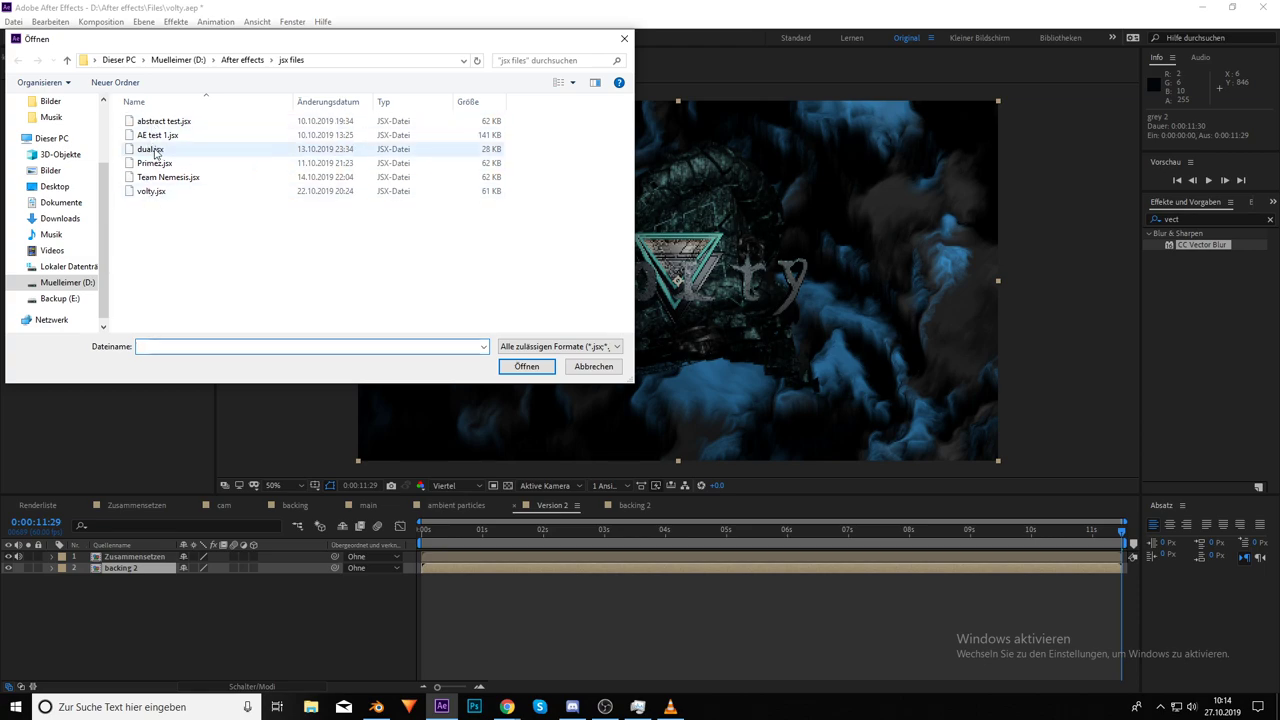
{"action": "left_click", "coordinate": [150, 191]}
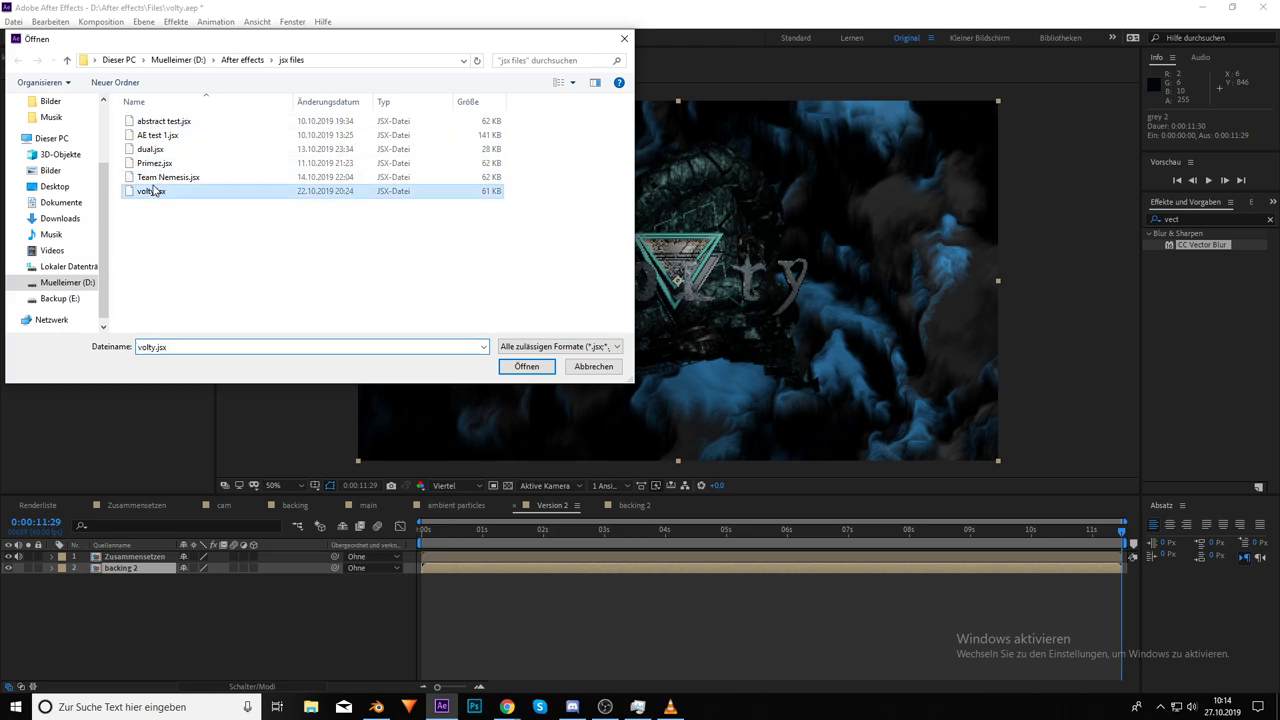
{"action": "left_click", "coordinate": [533, 369]}
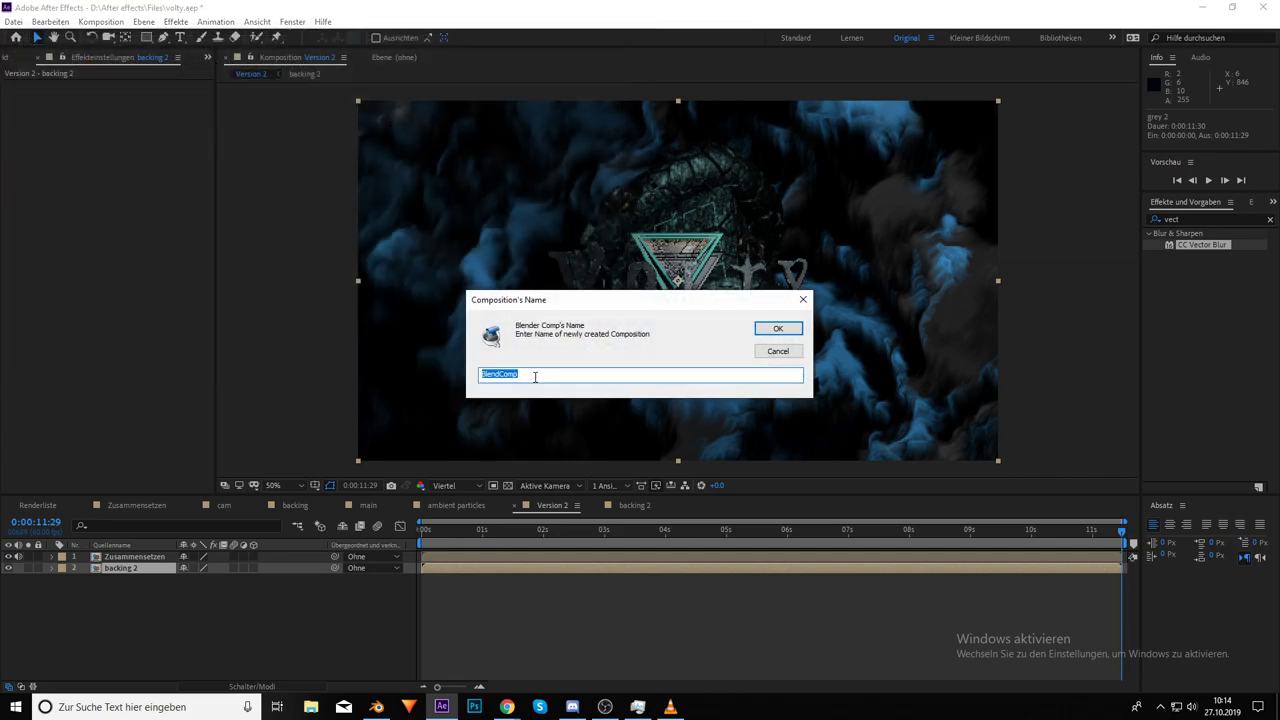
{"action": "key", "text": "BackSpace"}
{"action": "type", "text": "cam 1"}
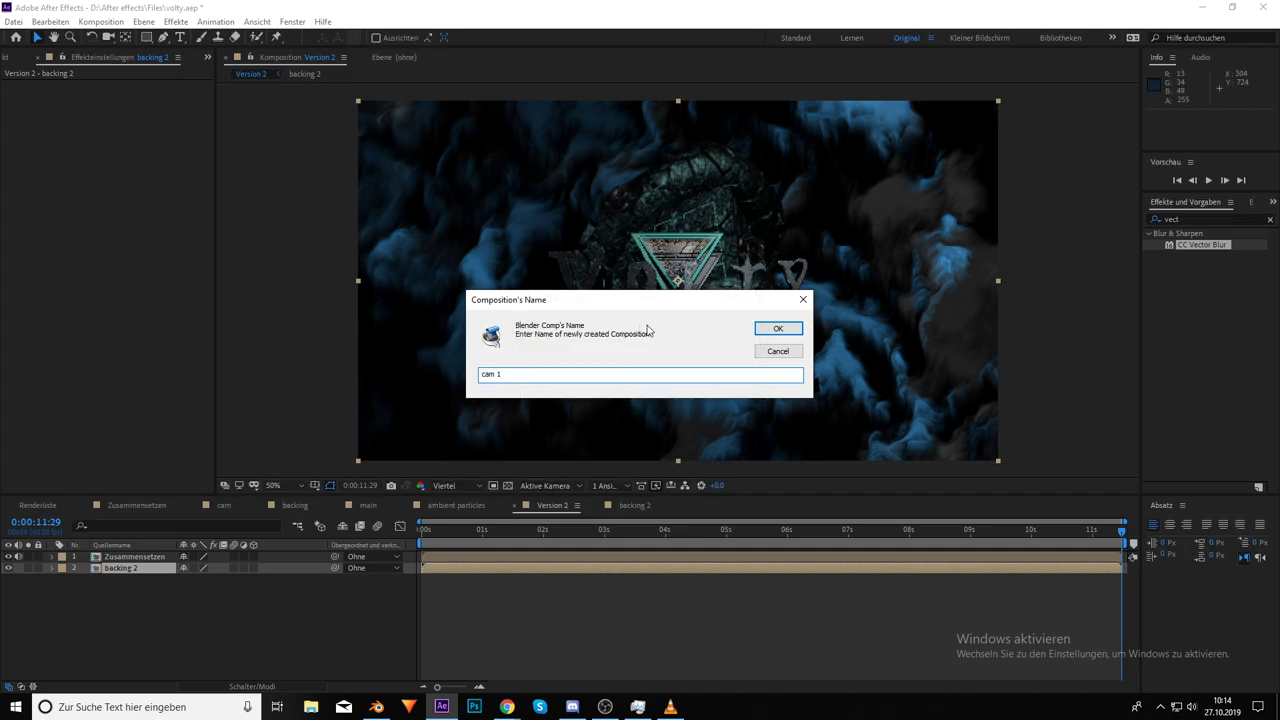
{"action": "left_click", "coordinate": [779, 329]}
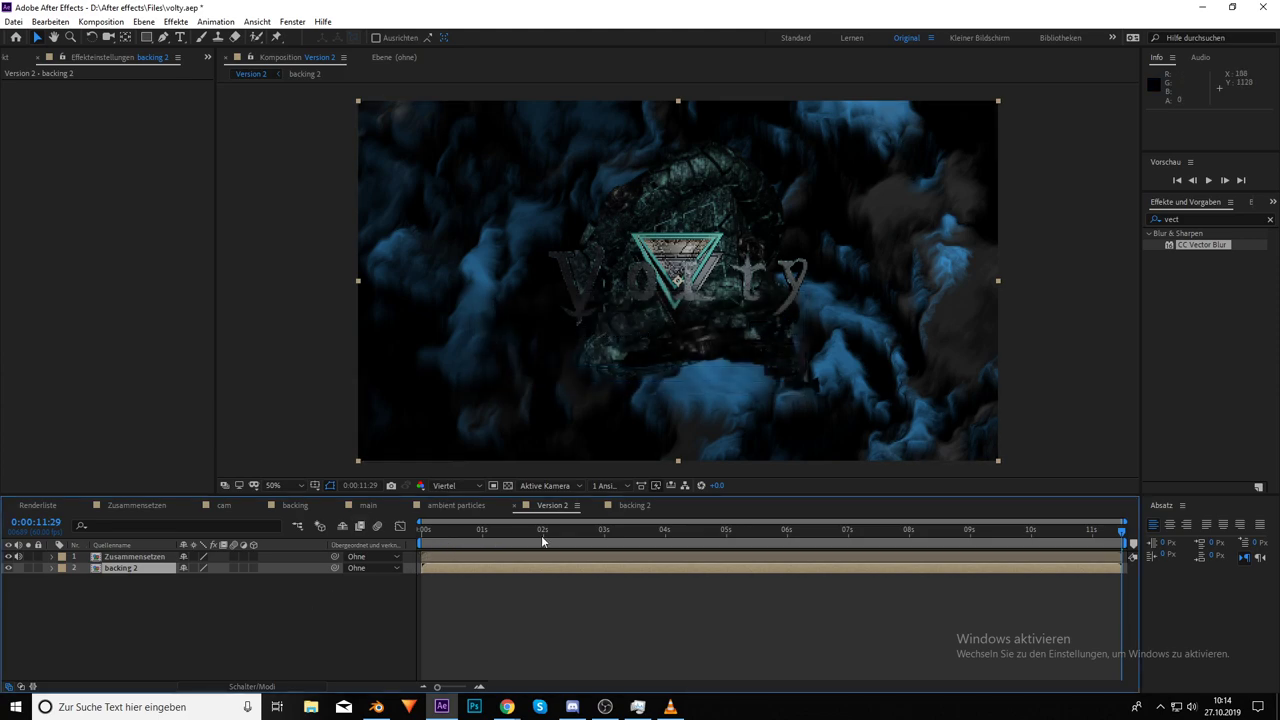
Copy the camera from the cam 1 composition into Version 2 and place it between the Zusammensetzen and backing 2 layers
{"action": "left_click", "coordinate": [40, 58]}
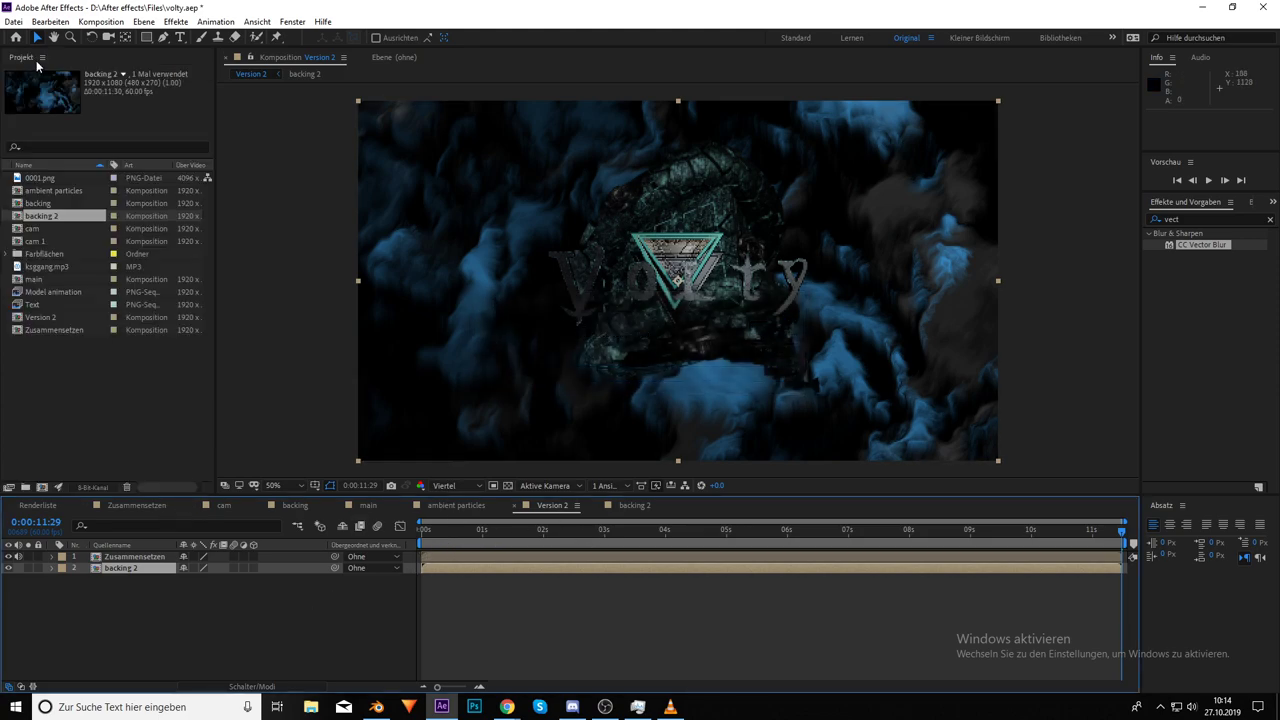
{"action": "double_click", "coordinate": [40, 241]}
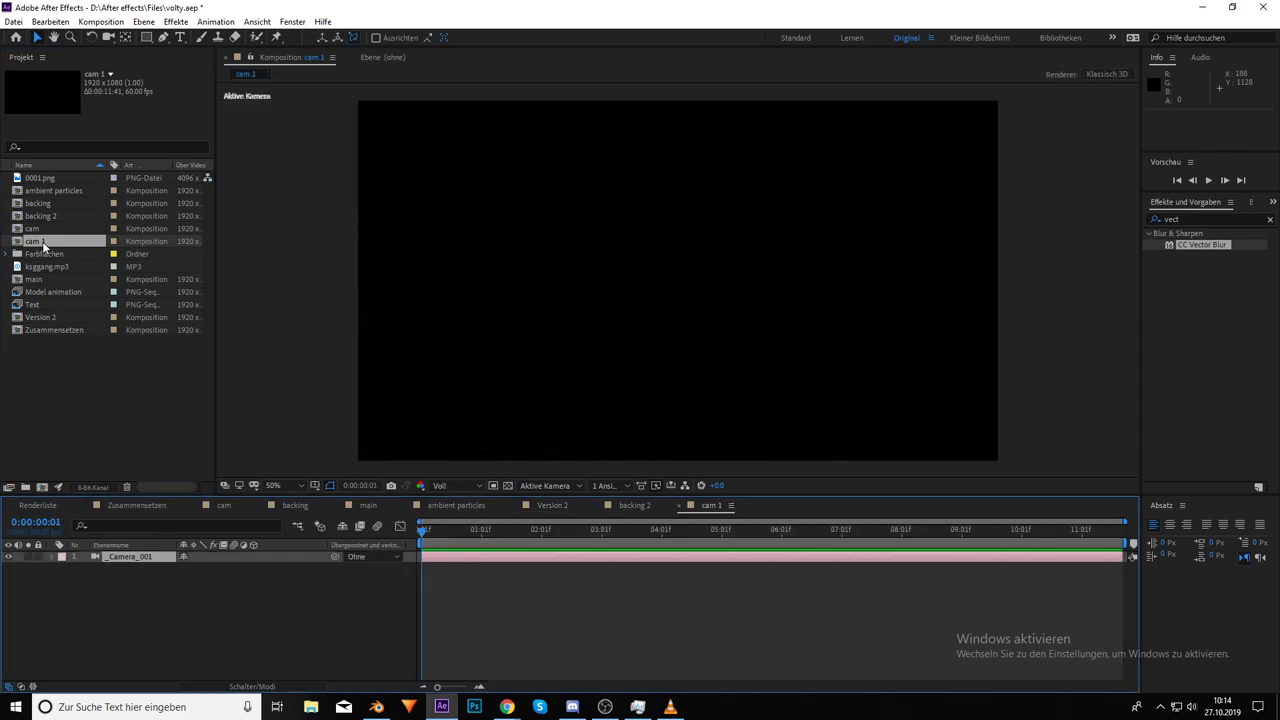
{"action": "key", "text": "ctrl+c"}
{"action": "left_click", "coordinate": [552, 505]}
{"action": "key", "text": "ctrl+v"}
{"action": "left_click_drag", "start_coordinate": [145, 557], "coordinate": [141, 574]}
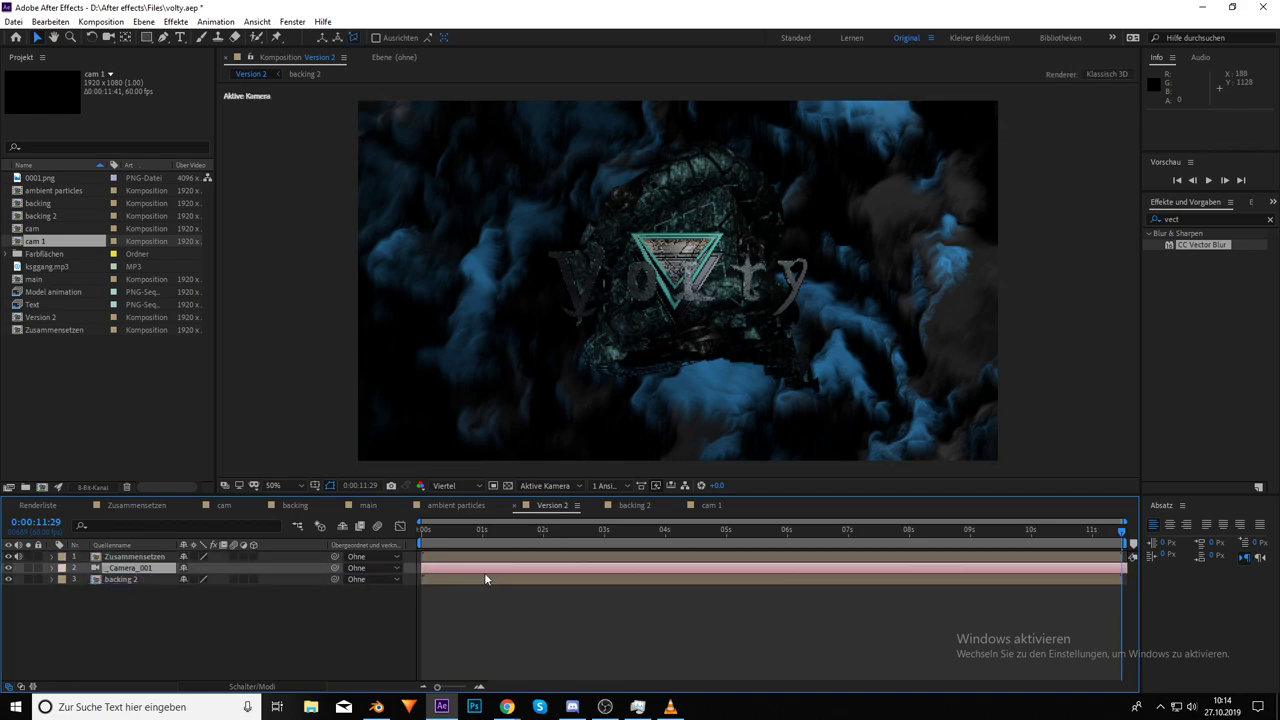
Go to 0:00:07:02 in Version 2 and make the backing 2 layer a 3D layer
{"action": "left_click_drag", "start_coordinate": [482, 530], "coordinate": [853, 540]}
{"action": "left_click", "coordinate": [238, 611]}
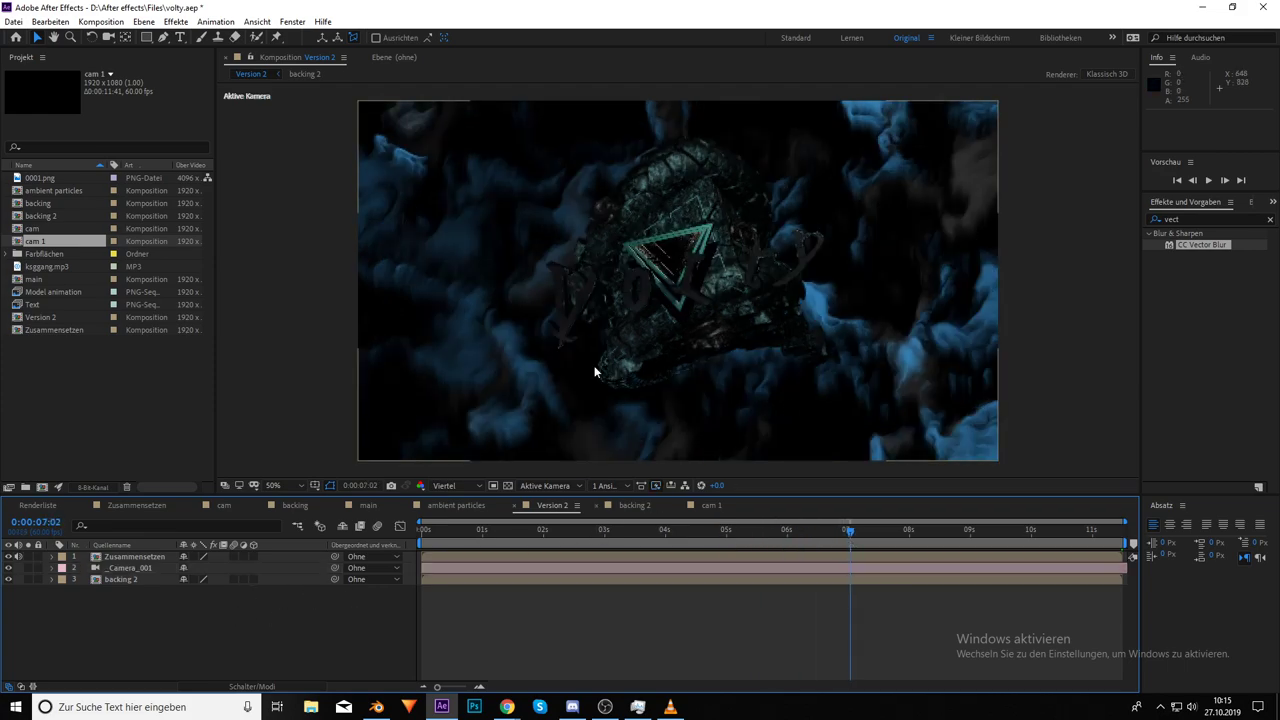
{"action": "left_click", "coordinate": [102, 581]}
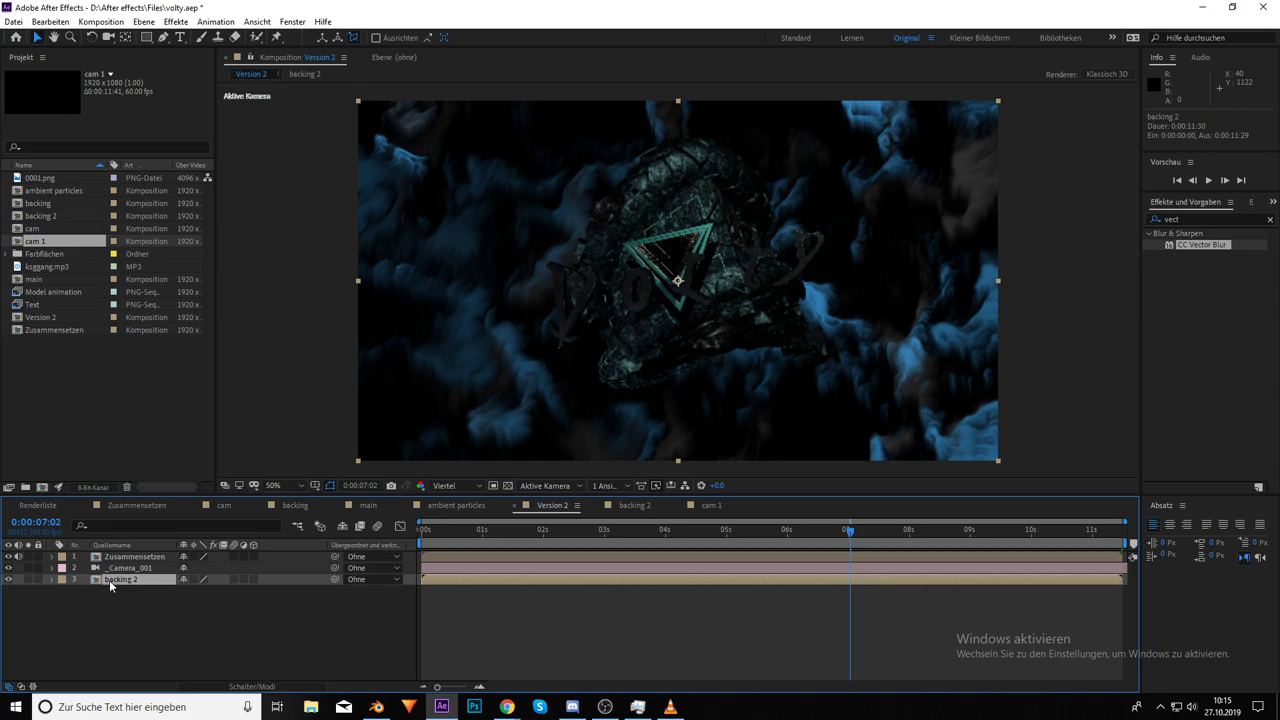
{"action": "left_click", "coordinate": [252, 579]}
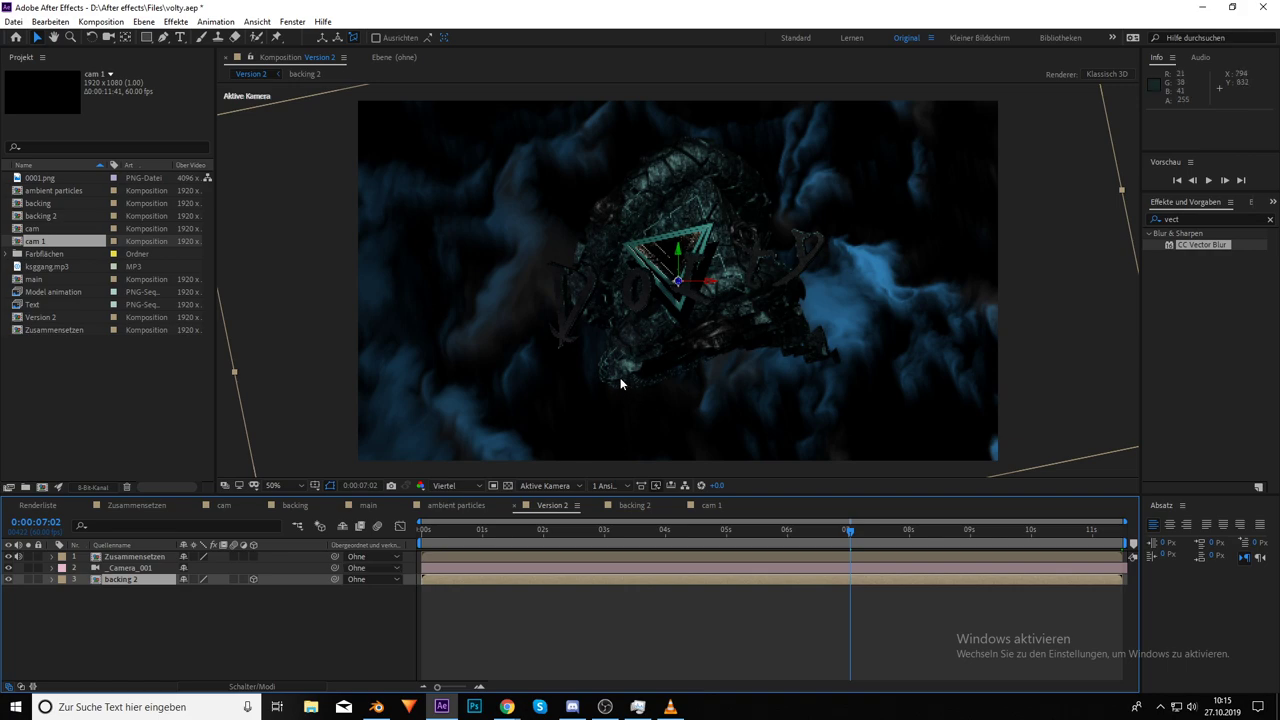
Apply Motion Tile to the backing 2 layer with output width and height of 200 and mirrored edges enabled
{"action": "key", "text": "ctrl+5"}
{"action": "type", "text": "motion"}
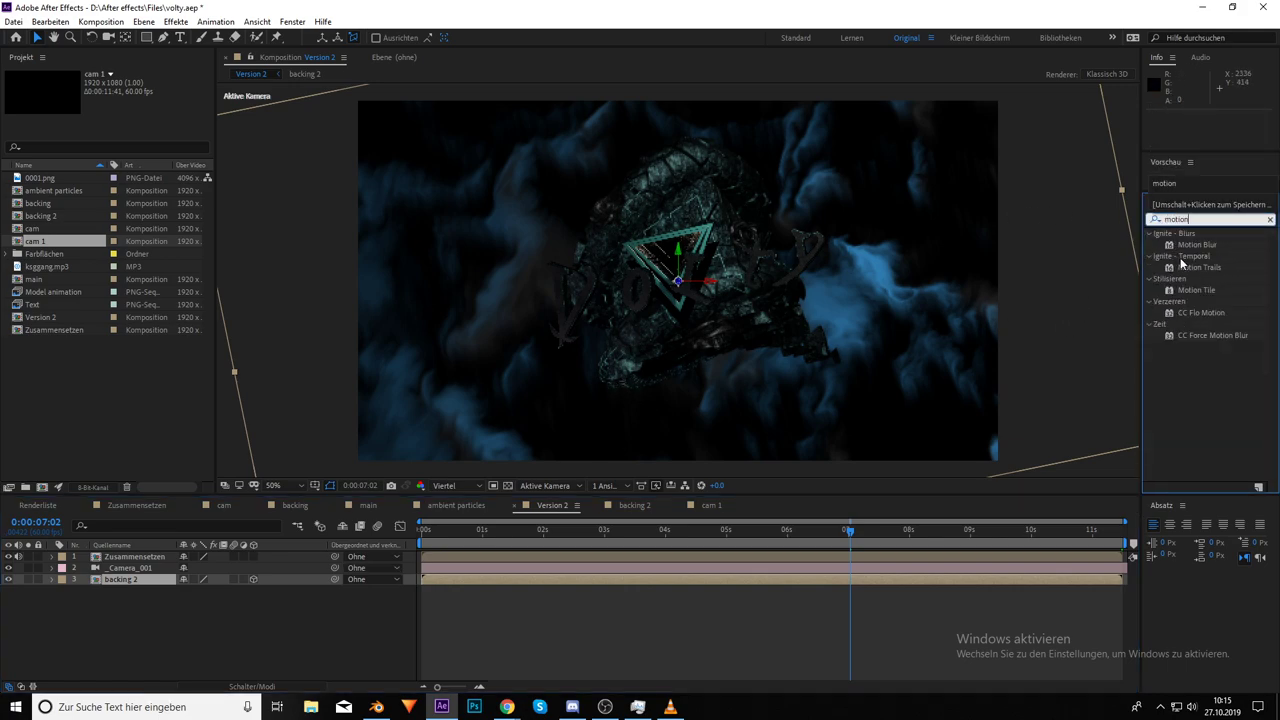
{"action": "left_click_drag", "start_coordinate": [1188, 292], "coordinate": [118, 579]}
{"action": "left_click", "coordinate": [127, 119]}
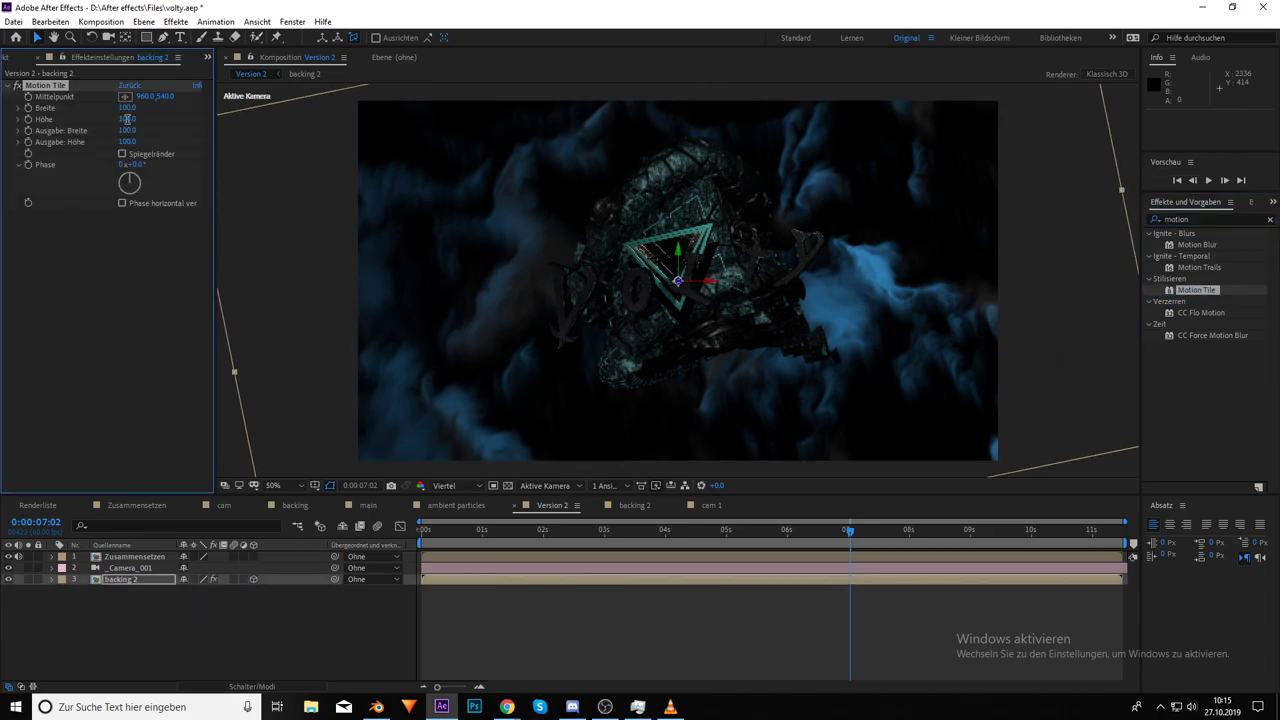
{"action": "key", "text": "Tab"}
{"action": "type", "text": "200"}
{"action": "key", "text": "Tab"}
{"action": "type", "text": "200"}
{"action": "key", "text": "Return"}
{"action": "left_click", "coordinate": [122, 155]}
Move the backing 2 layer back in depth to a Z position of 286 and collapse its Motion Tile settings
{"action": "left_click", "coordinate": [51, 580]}
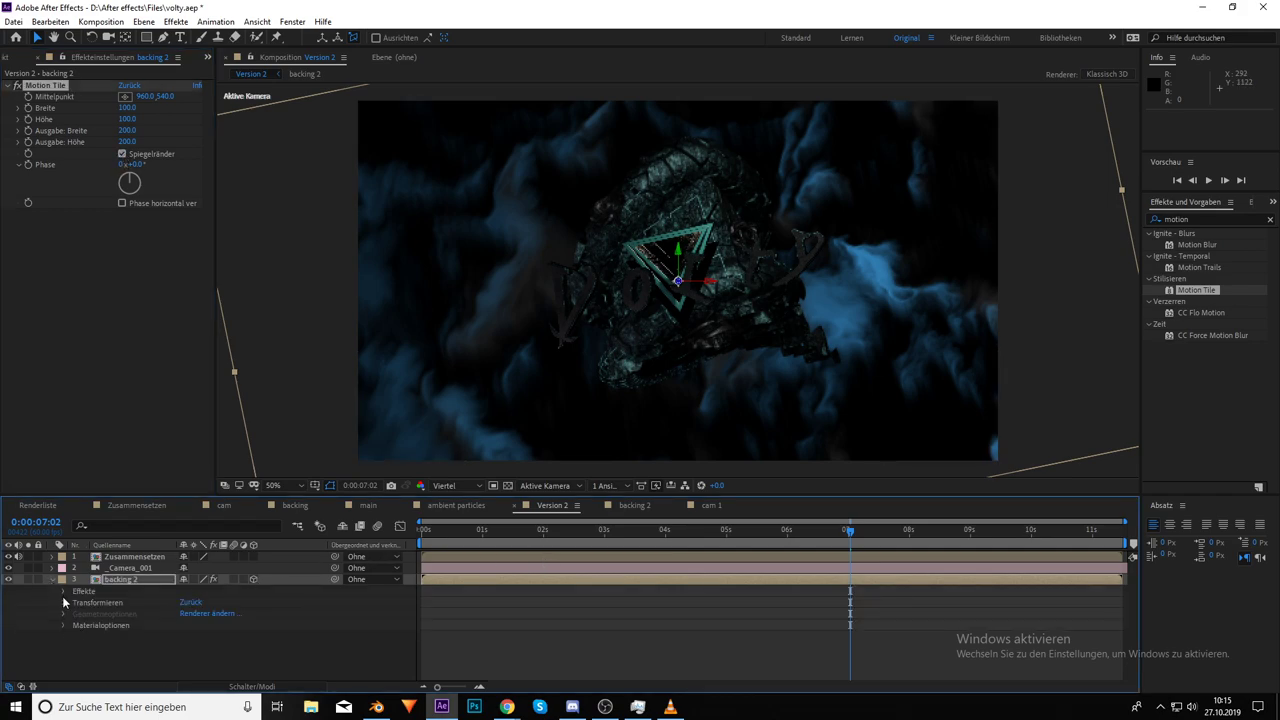
{"action": "left_click", "coordinate": [63, 602]}
{"action": "left_click_drag", "start_coordinate": [228, 610], "coordinate": [403, 595]}
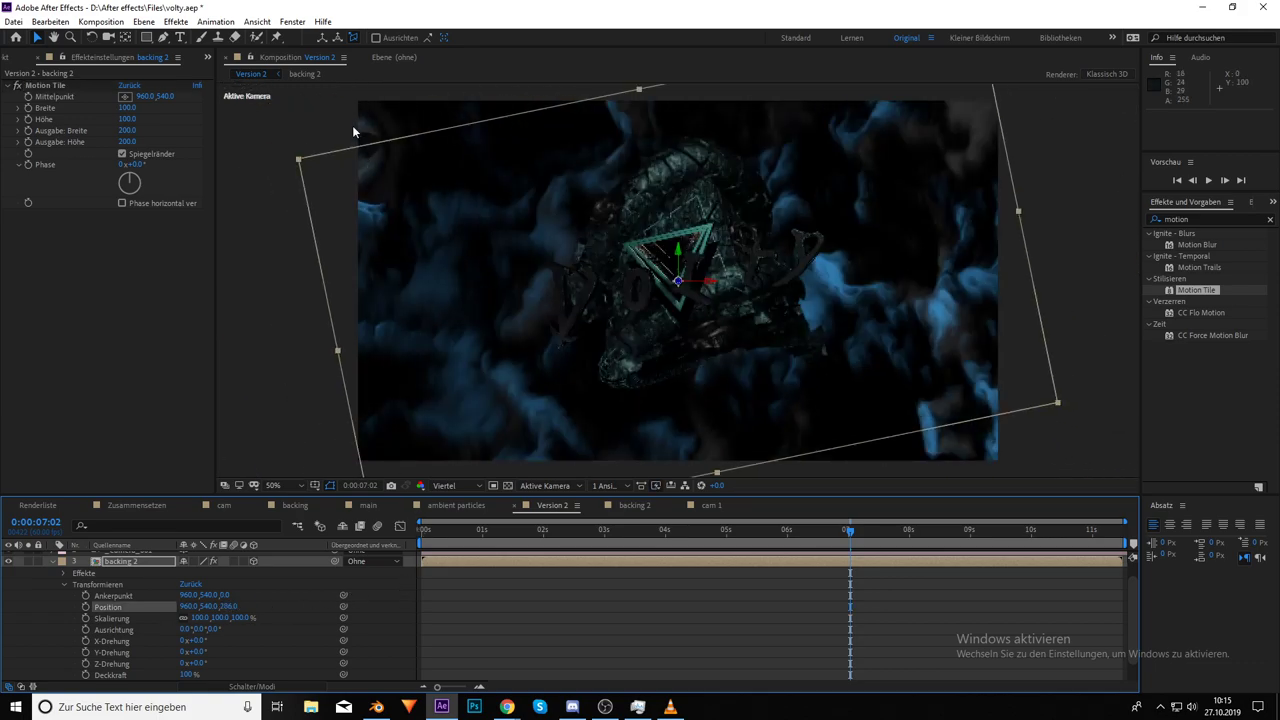
{"action": "left_click", "coordinate": [19, 87]}
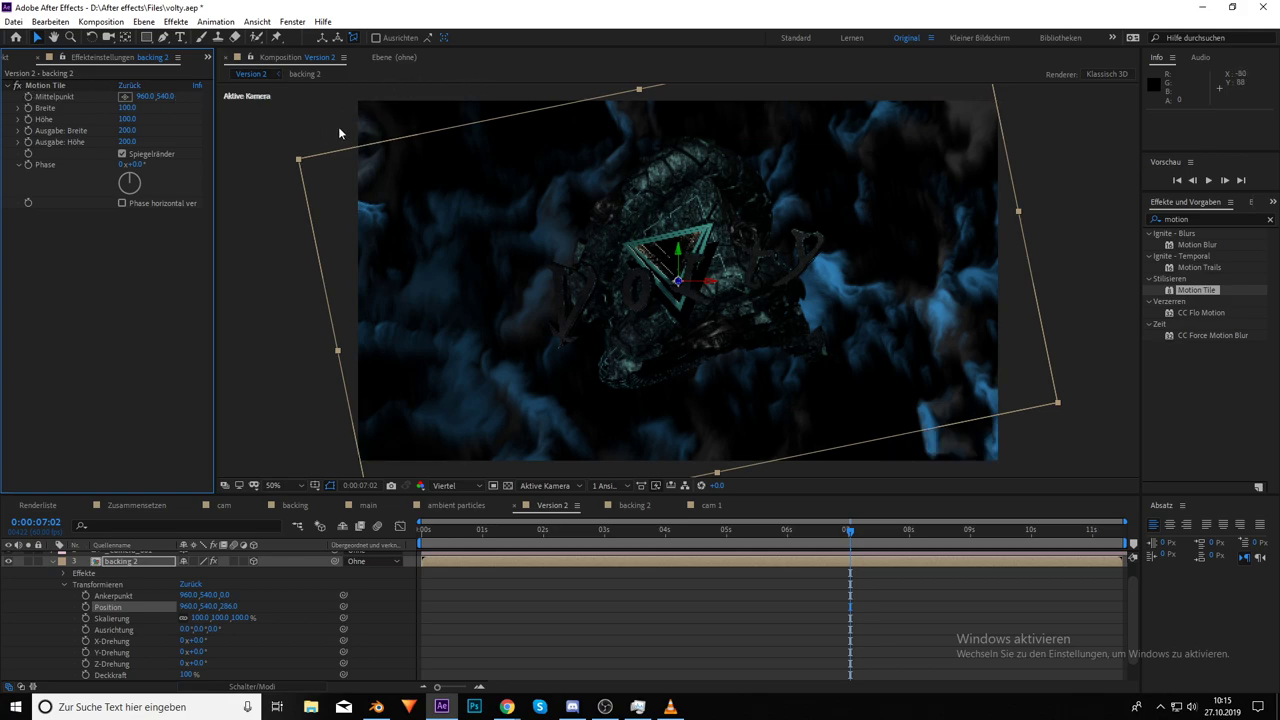
{"action": "left_click", "coordinate": [9, 86]}
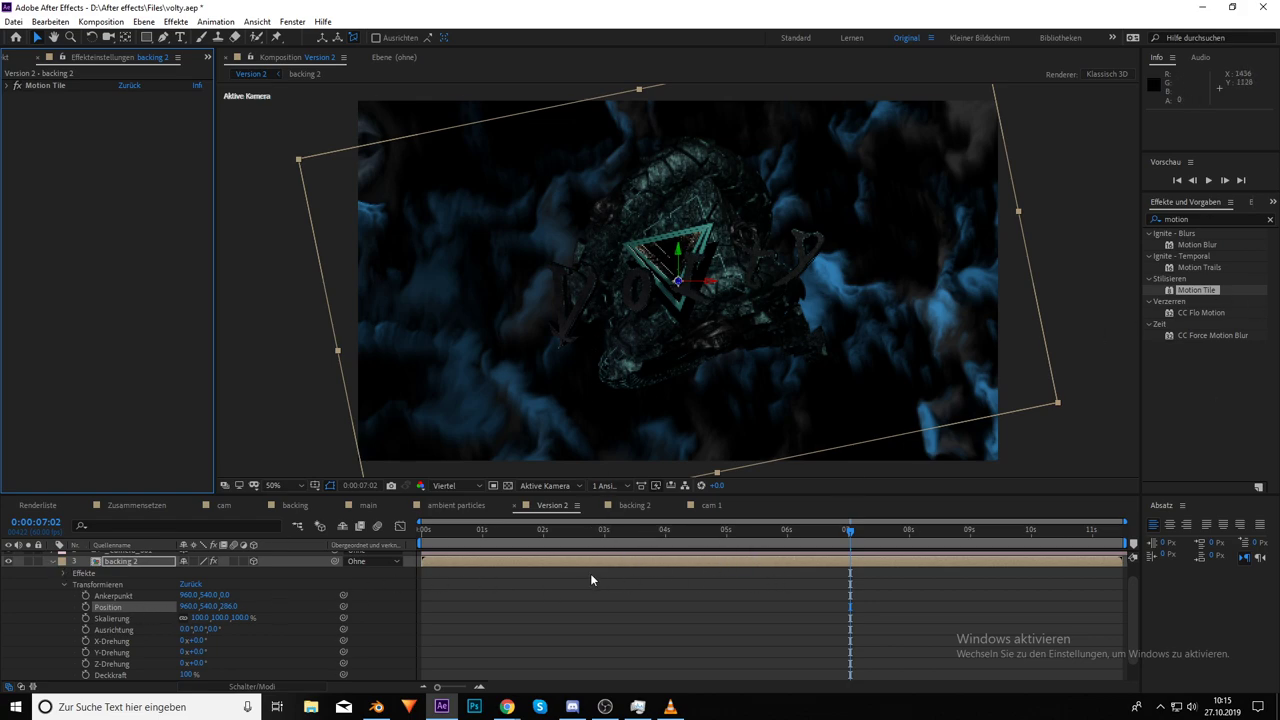
In the backing 2 composition, add the Strudel effect to the uppermost adjustment layer, between Motion Tile and CC Vector Blur
{"action": "left_click", "coordinate": [634, 505]}
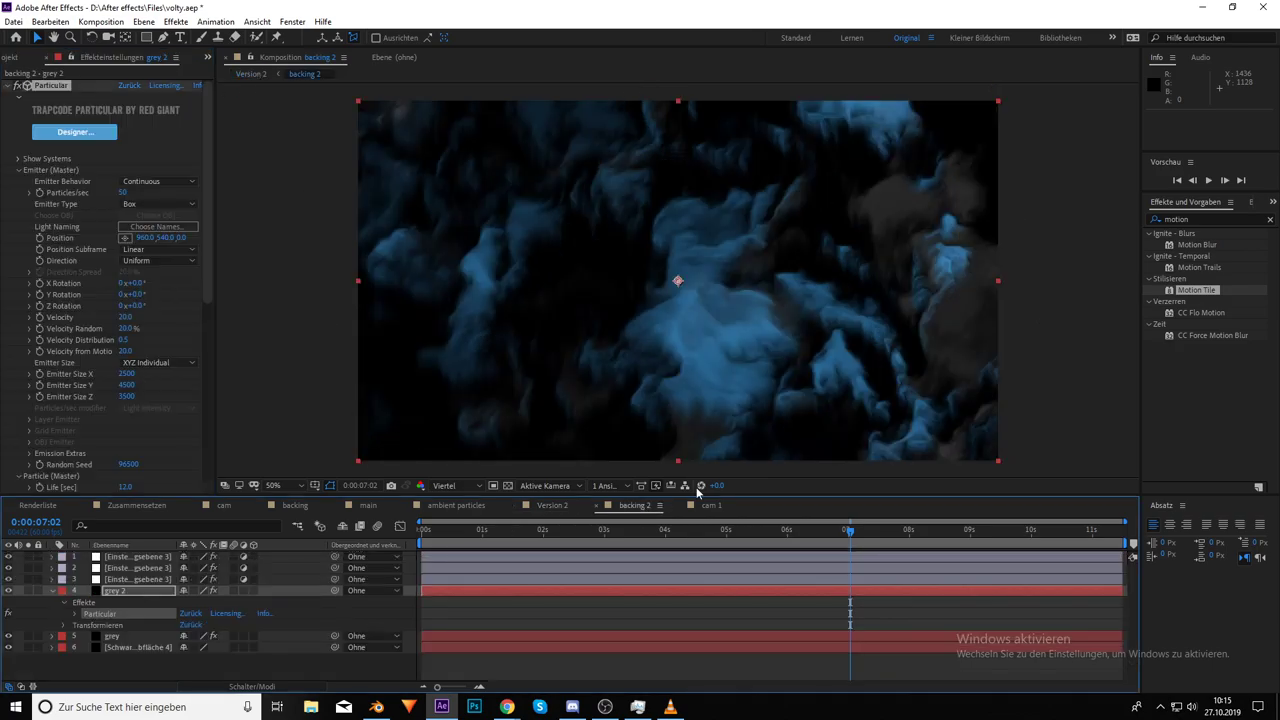
{"action": "left_click", "coordinate": [52, 591]}
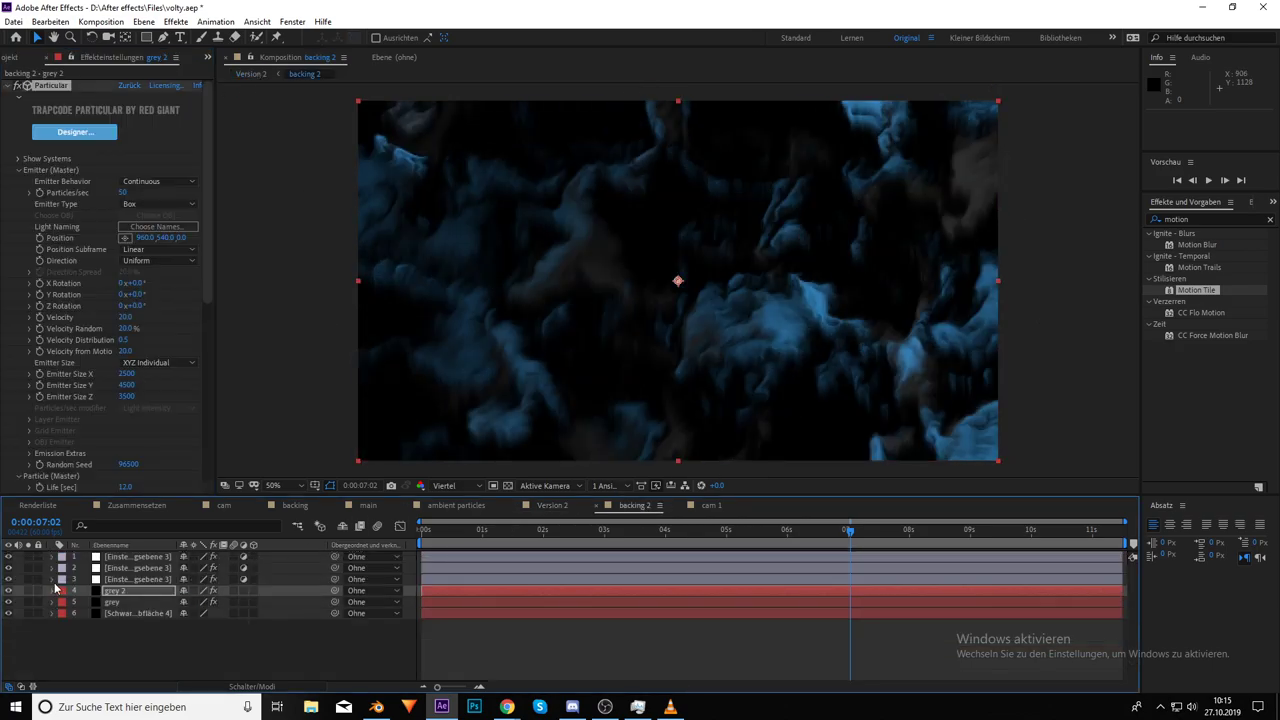
{"action": "left_click", "coordinate": [115, 558]}
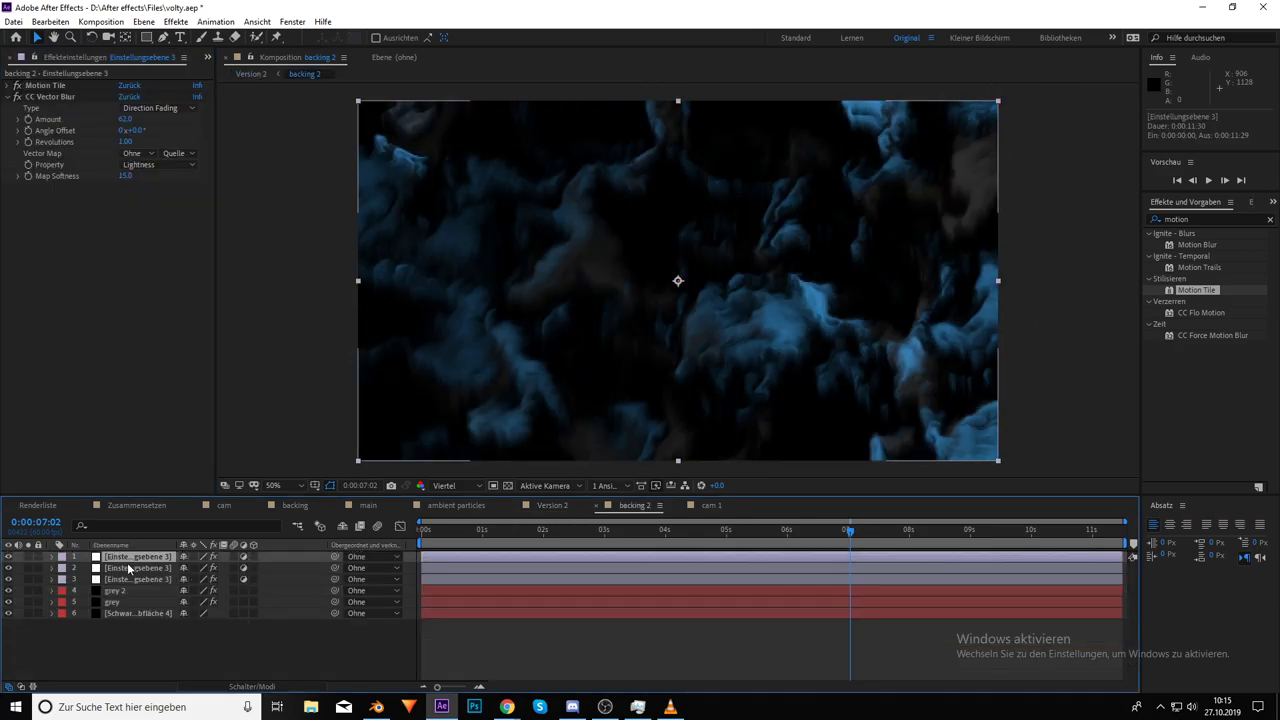
{"action": "left_click", "coordinate": [8, 97]}
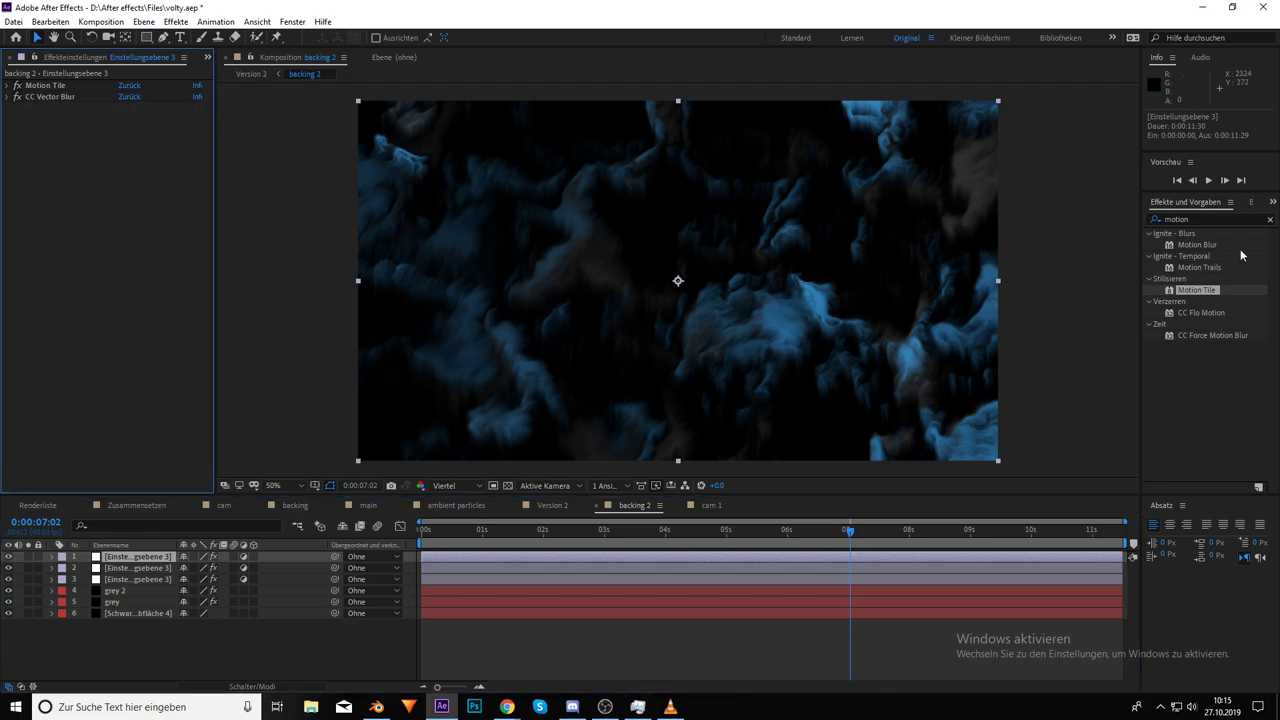
{"action": "left_click", "coordinate": [1180, 220]}
{"action": "type", "text": "strudel"}
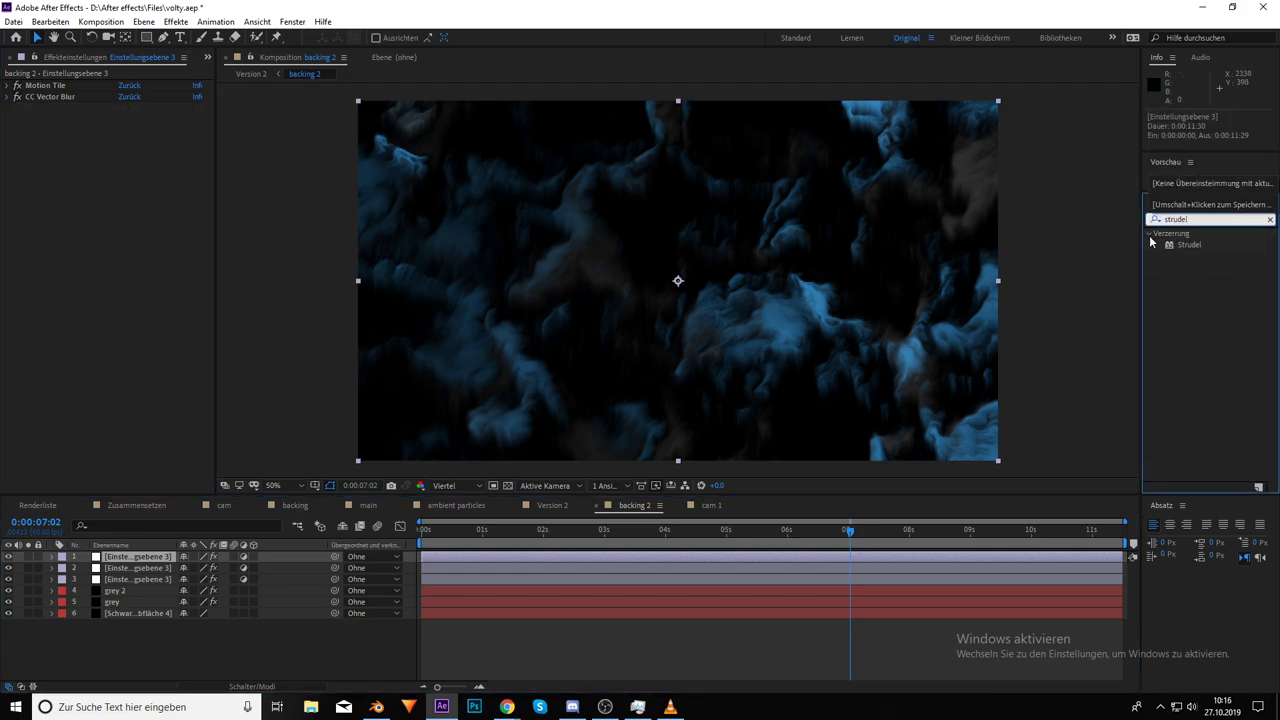
{"action": "left_click_drag", "start_coordinate": [1189, 244], "coordinate": [56, 90]}
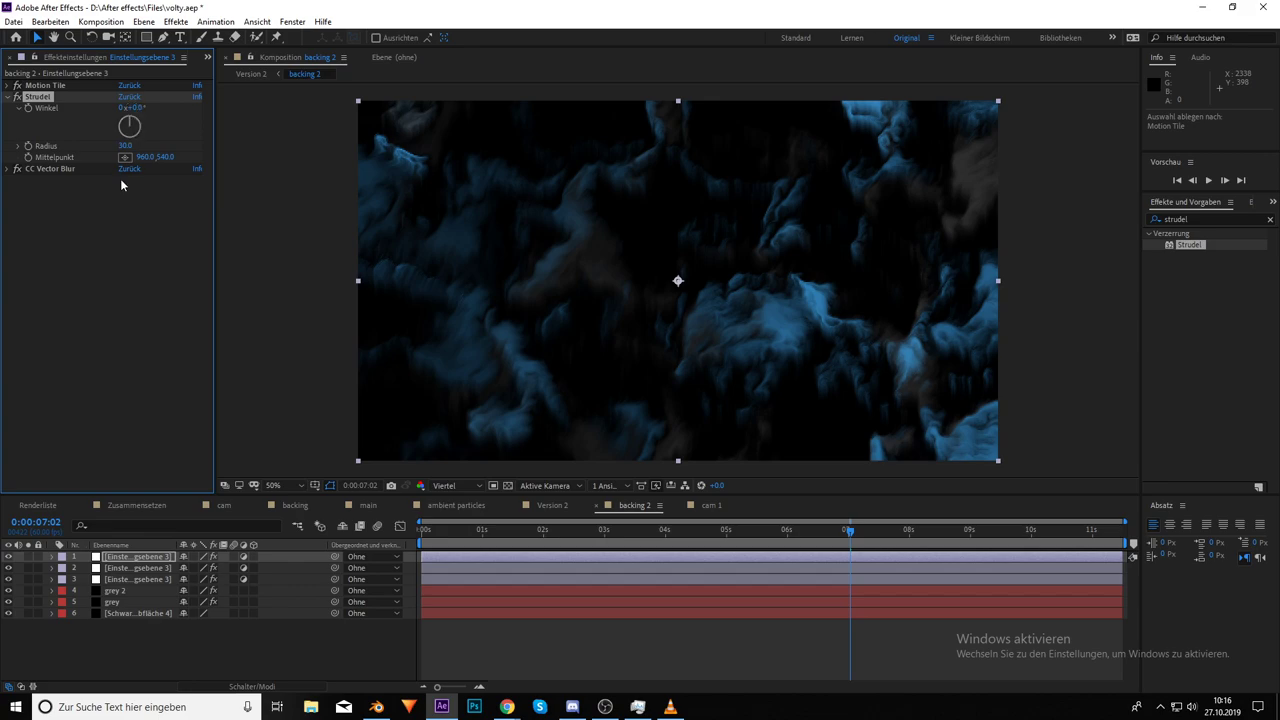
Set the Strudel effect's radius to 26 and its angle to about 103°, then return to the Version 2 composition
{"action": "left_click_drag", "start_coordinate": [125, 148], "coordinate": [108, 113]}
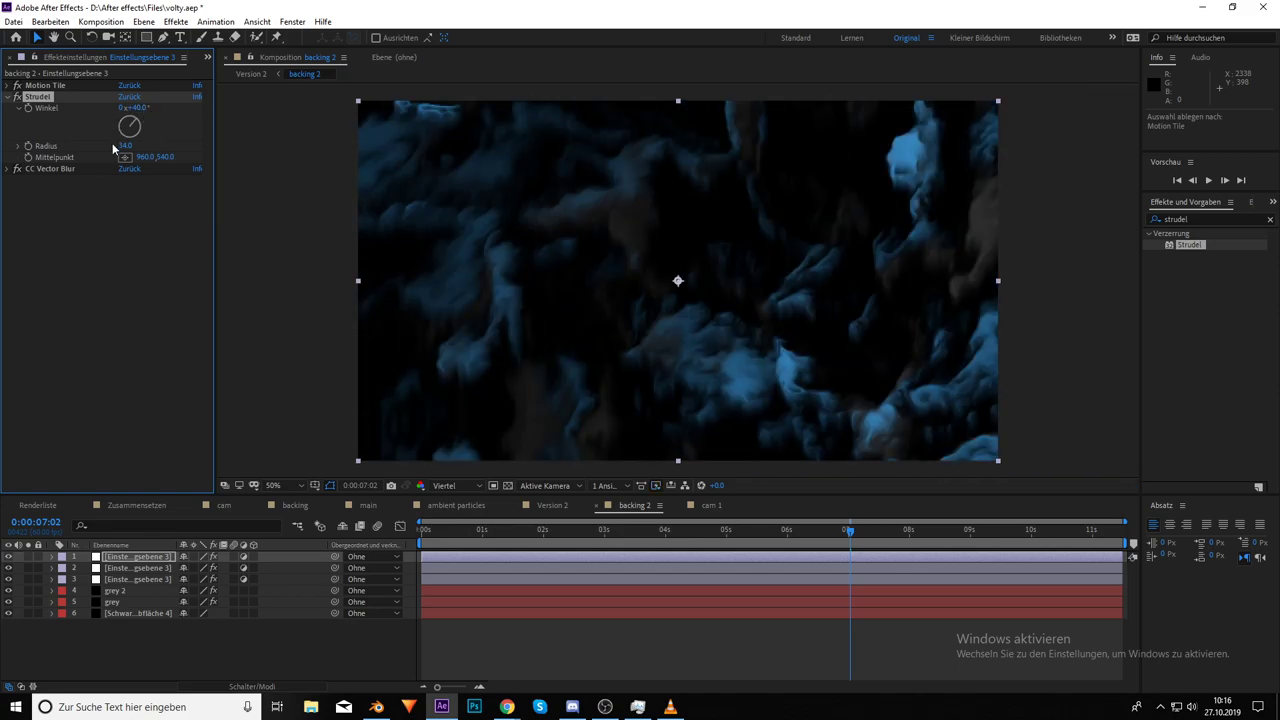
{"action": "left_click", "coordinate": [122, 145]}
{"action": "type", "text": "26"}
{"action": "key", "text": "Return"}
{"action": "mouse_move", "coordinate": [141, 112]}
{"action": "left_mouse_down"}
{"action": "mouse_move", "coordinate": [158, 110]}
{"action": "mouse_move", "coordinate": [131, 114]}
{"action": "mouse_move", "coordinate": [163, 126]}
{"action": "mouse_move", "coordinate": [135, 122]}
{"action": "mouse_move", "coordinate": [184, 119]}
{"action": "mouse_move", "coordinate": [128, 118]}
{"action": "left_mouse_up"}
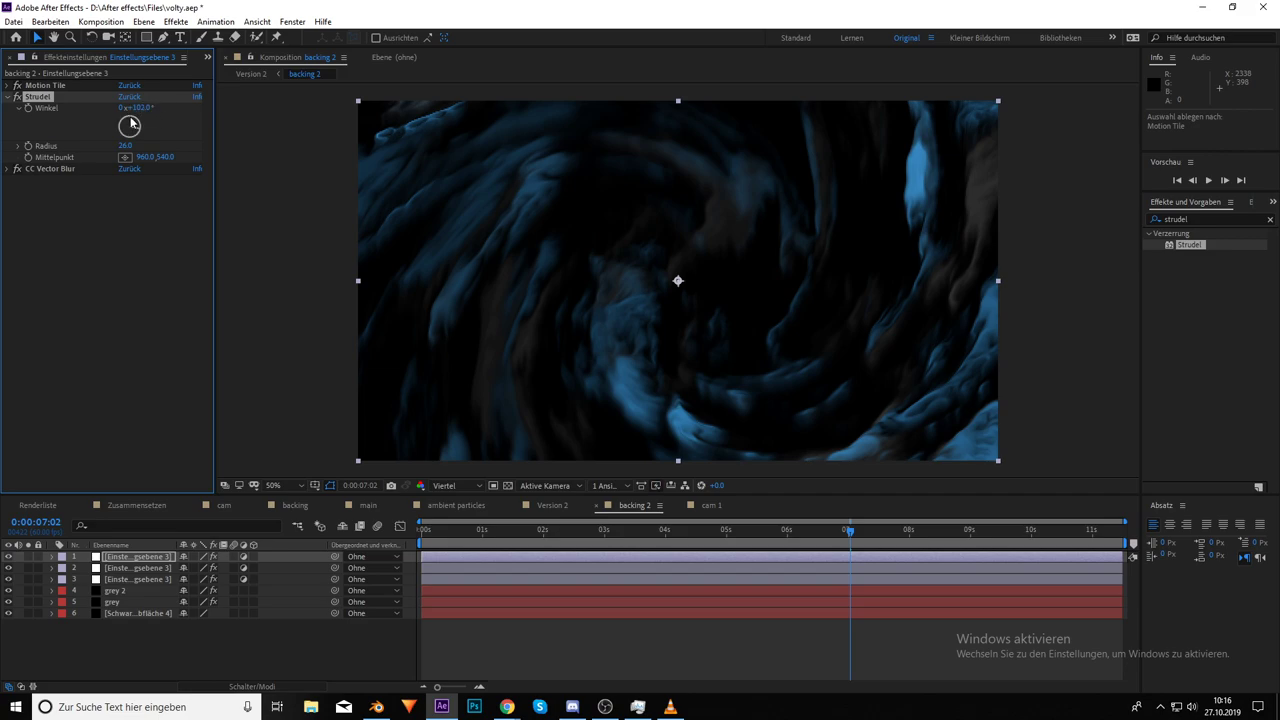
{"action": "left_click", "coordinate": [540, 506]}
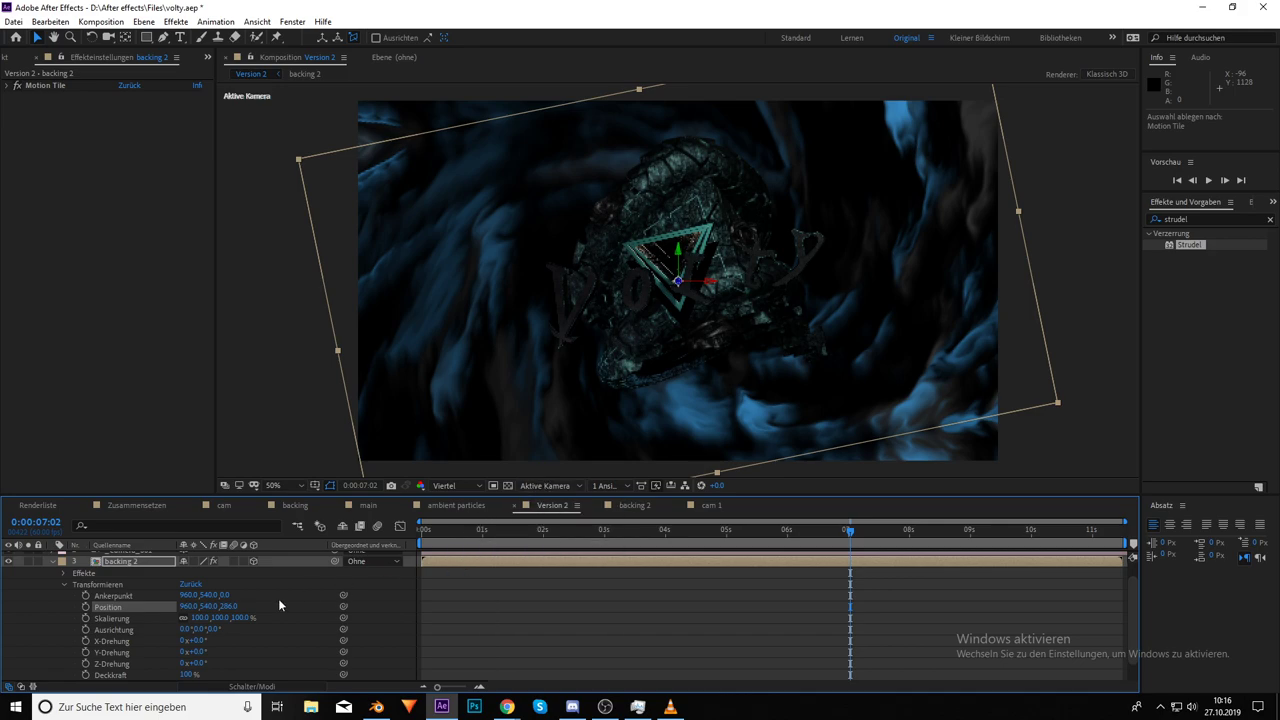
{"action": "scroll", "coordinate": [307, 596], "scroll_direction": "up", "scroll_amount": 1}
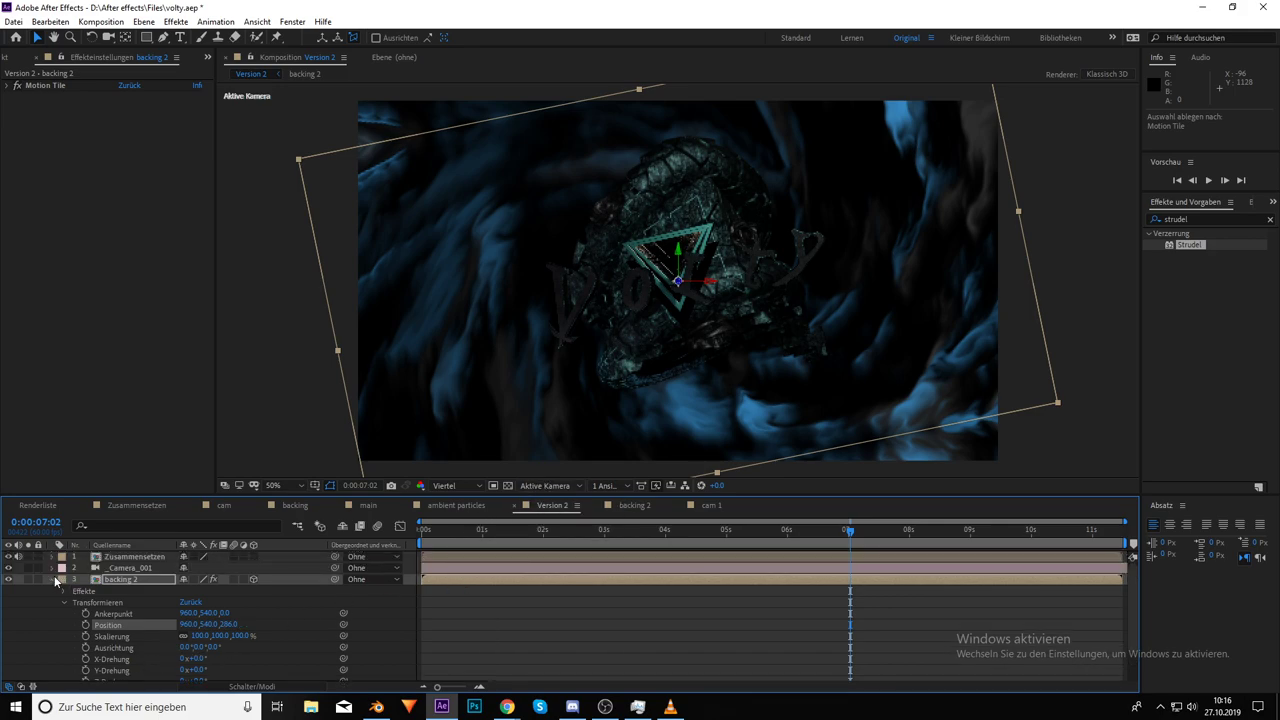
Collapse the backing 2 layer and create a new adjustment layer at the top of the Version 2 composition
{"action": "left_click", "coordinate": [54, 577]}
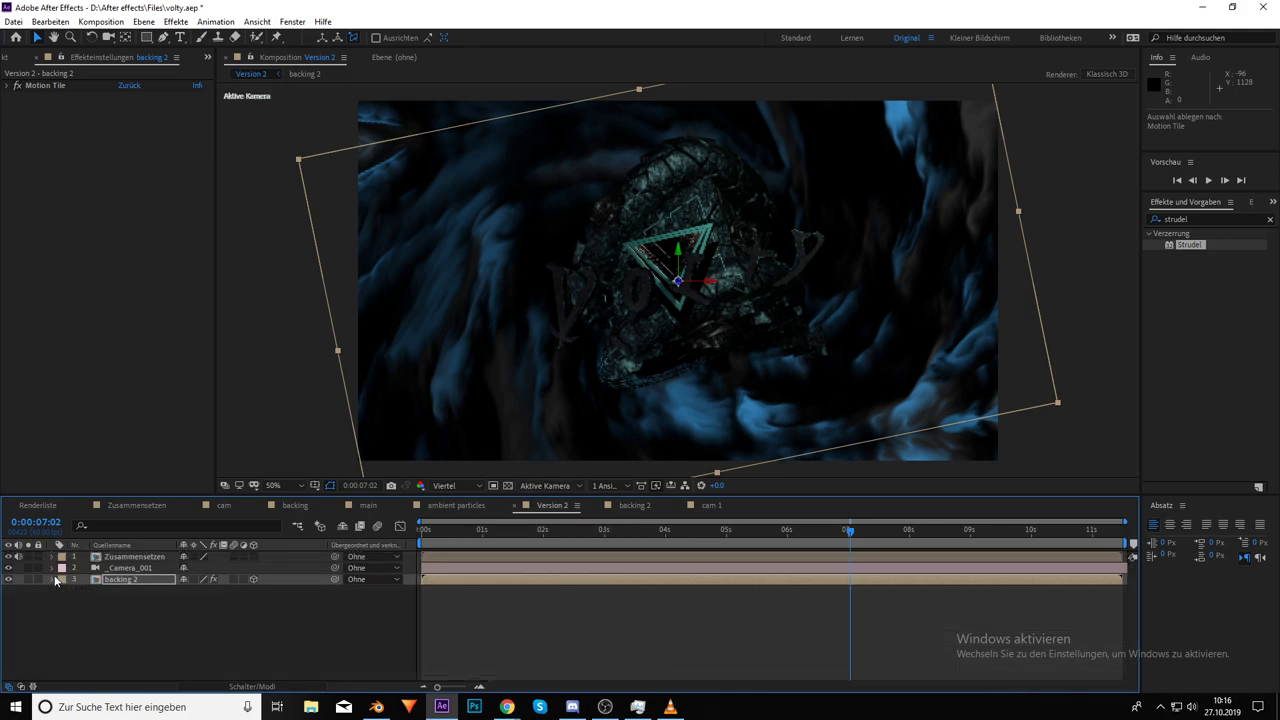
{"action": "right_click", "coordinate": [154, 650]}
{"action": "mouse_move", "coordinate": [245, 502]}
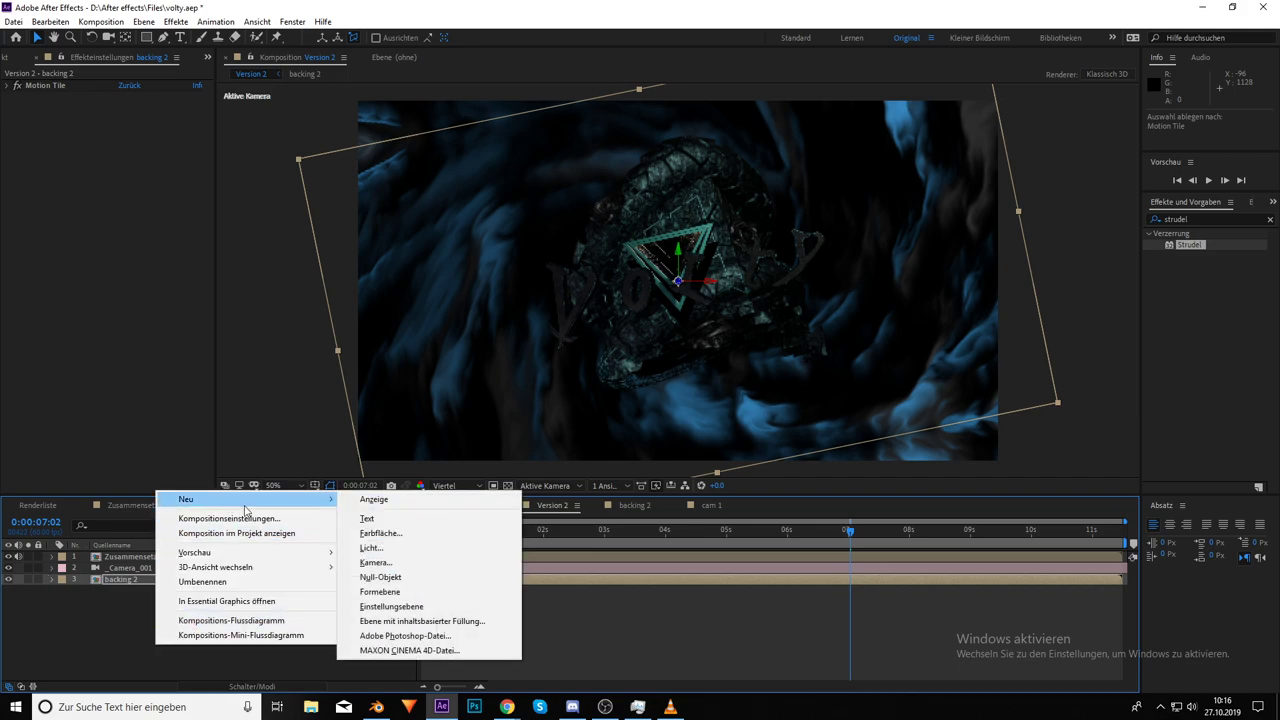
{"action": "left_click", "coordinate": [420, 606]}
{"action": "left_click_drag", "start_coordinate": [136, 580], "coordinate": [134, 556]}
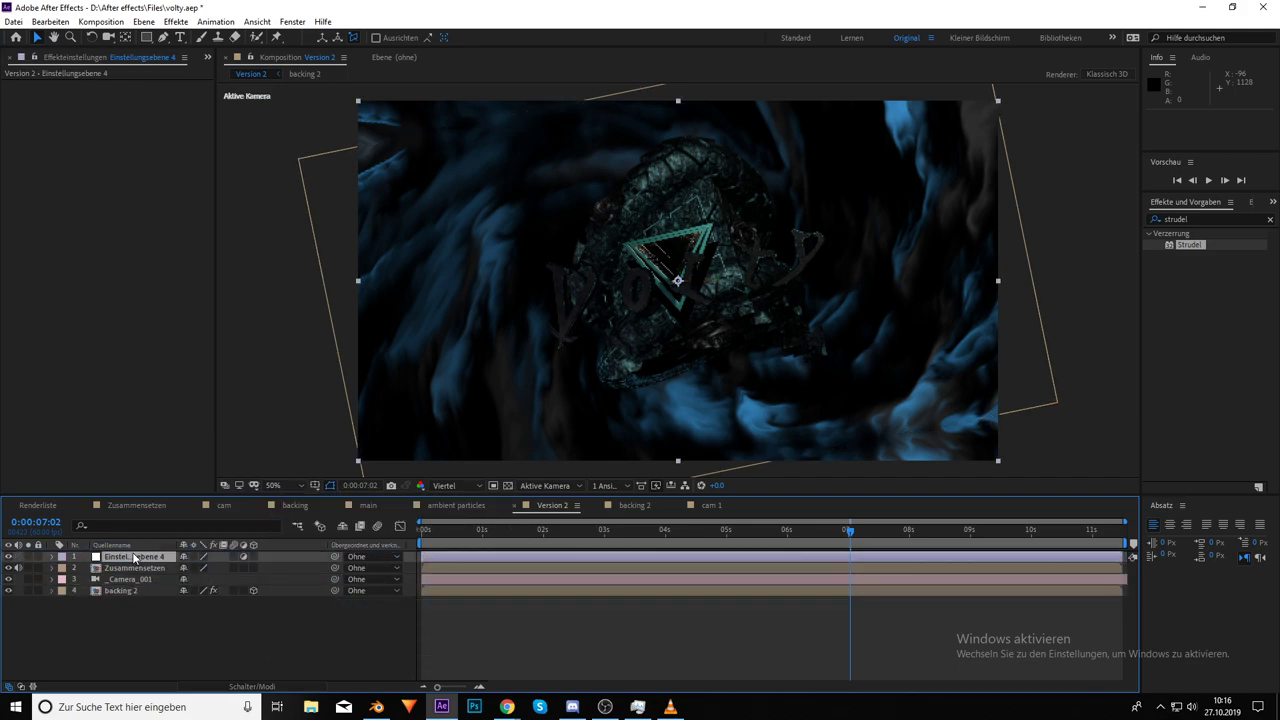
{"action": "double_click", "coordinate": [1192, 217]}
{"action": "type", "text": "motion"}
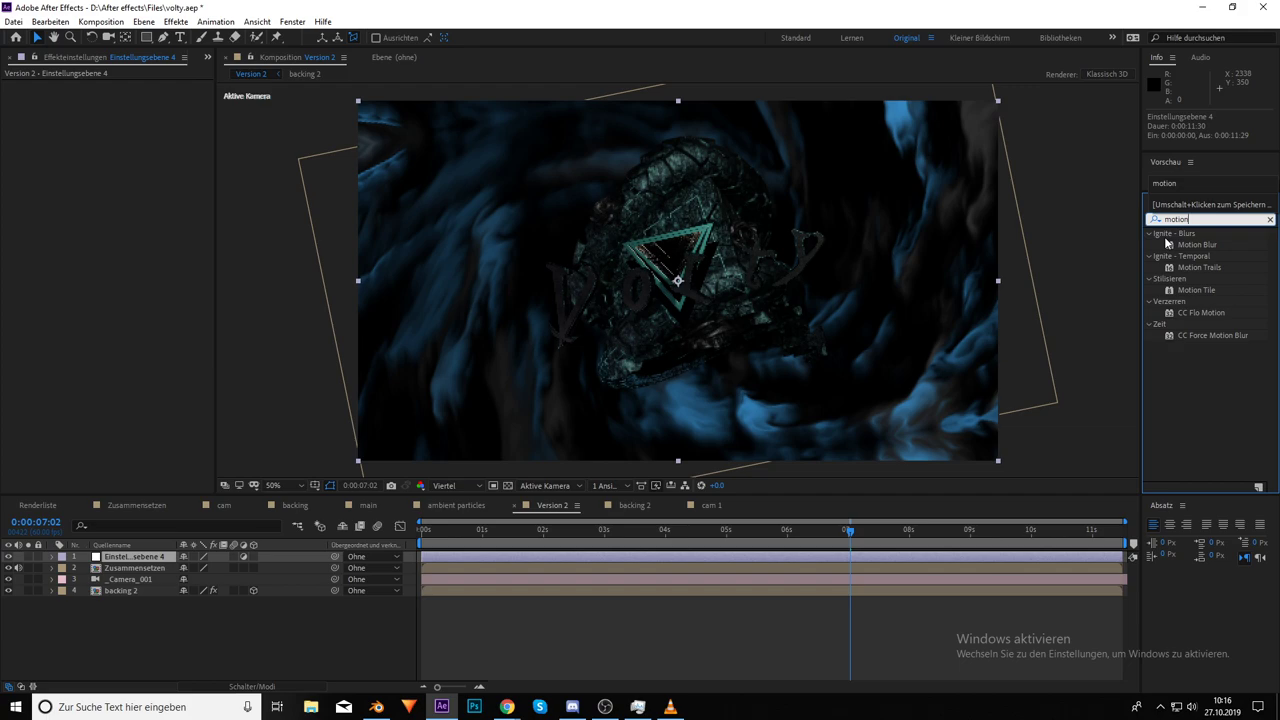
{"action": "left_click", "coordinate": [137, 560]}
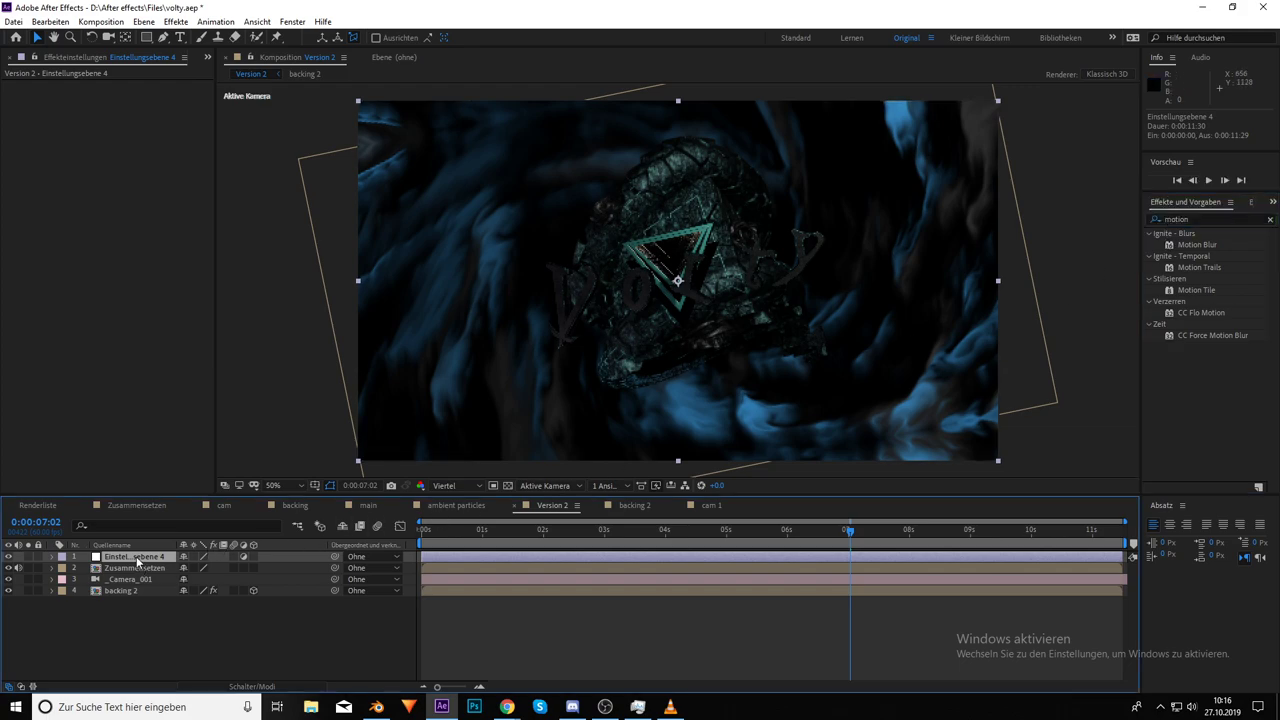
Find the Magic Bullet Looks effect and apply it to the new adjustment layer
{"action": "key", "text": "ctrl+5"}
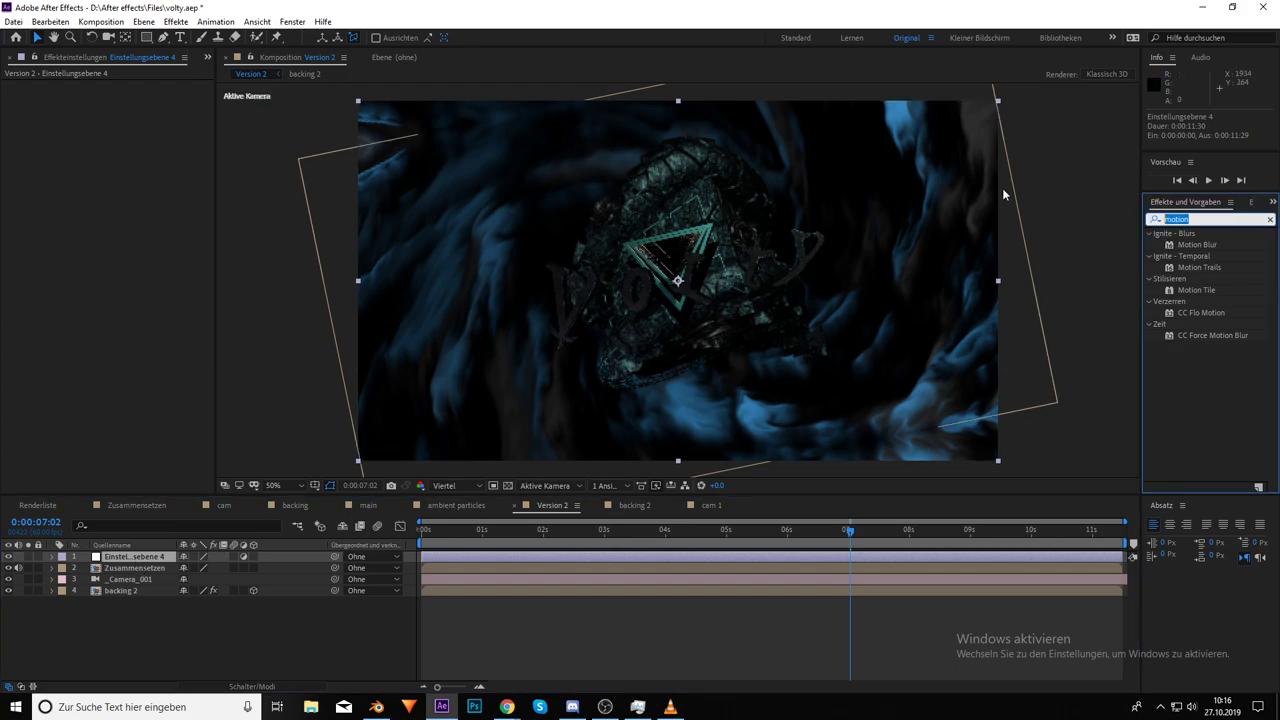
{"action": "key", "text": "BackSpace"}
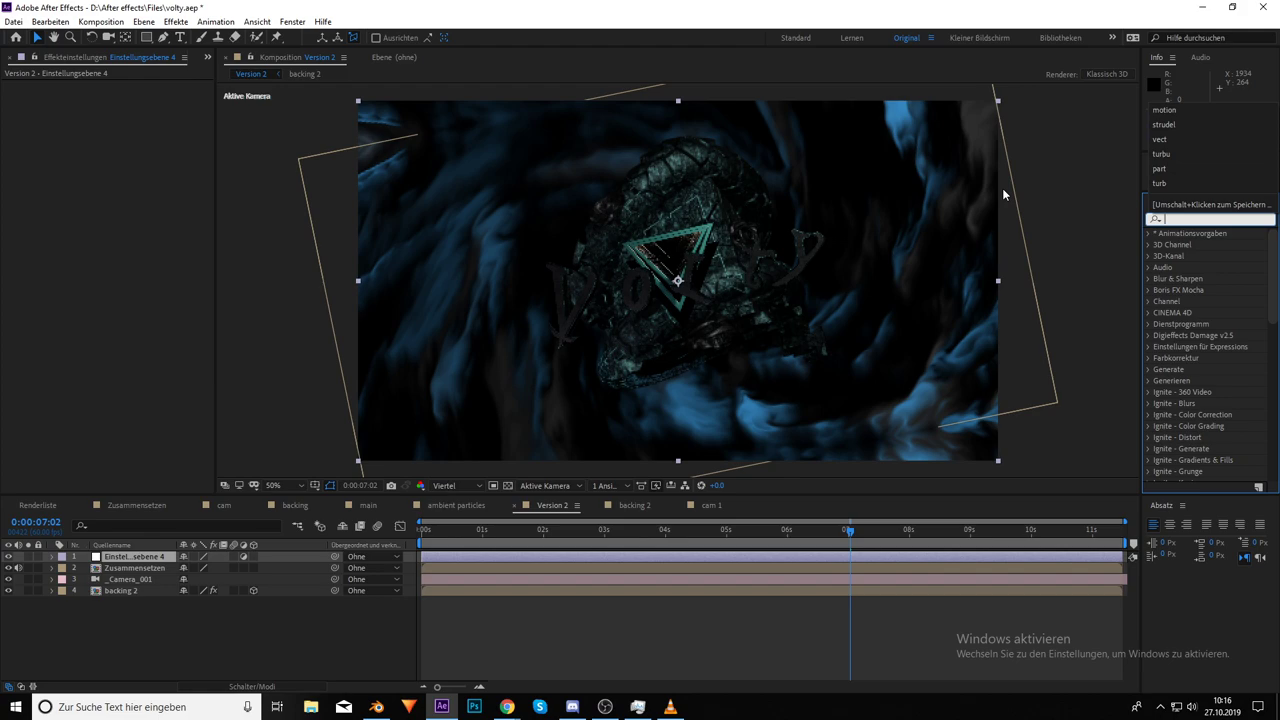
{"action": "type", "text": "looks"}
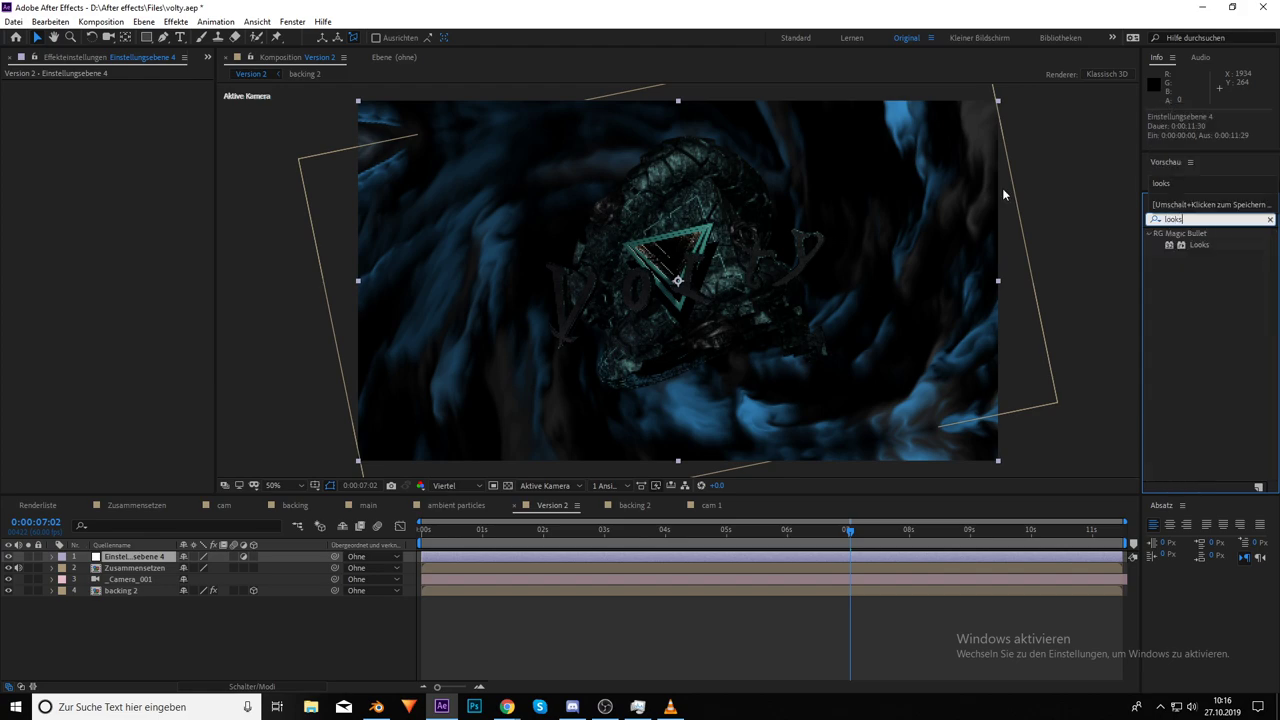
{"action": "left_click", "coordinate": [1188, 246]}
{"action": "left_click_drag", "start_coordinate": [1198, 247], "coordinate": [137, 558]}
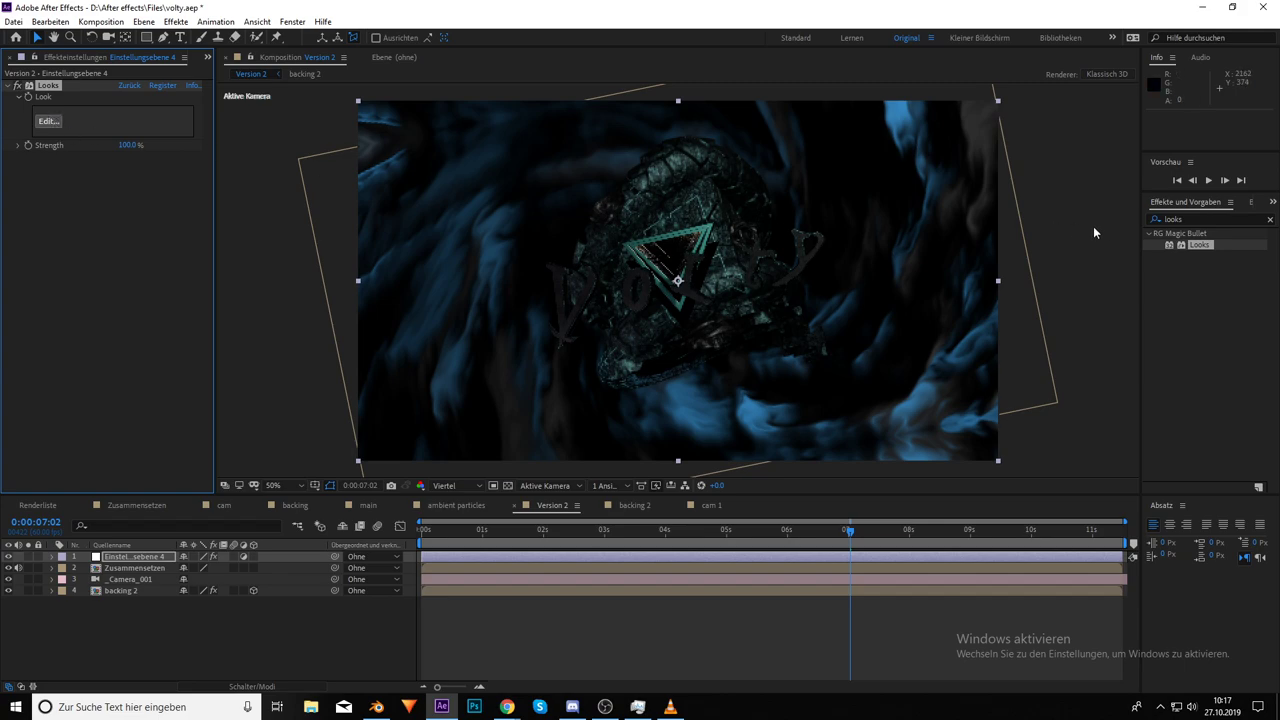
{"action": "key", "text": "ctrl+5"}
{"action": "key", "text": "BackSpace"}
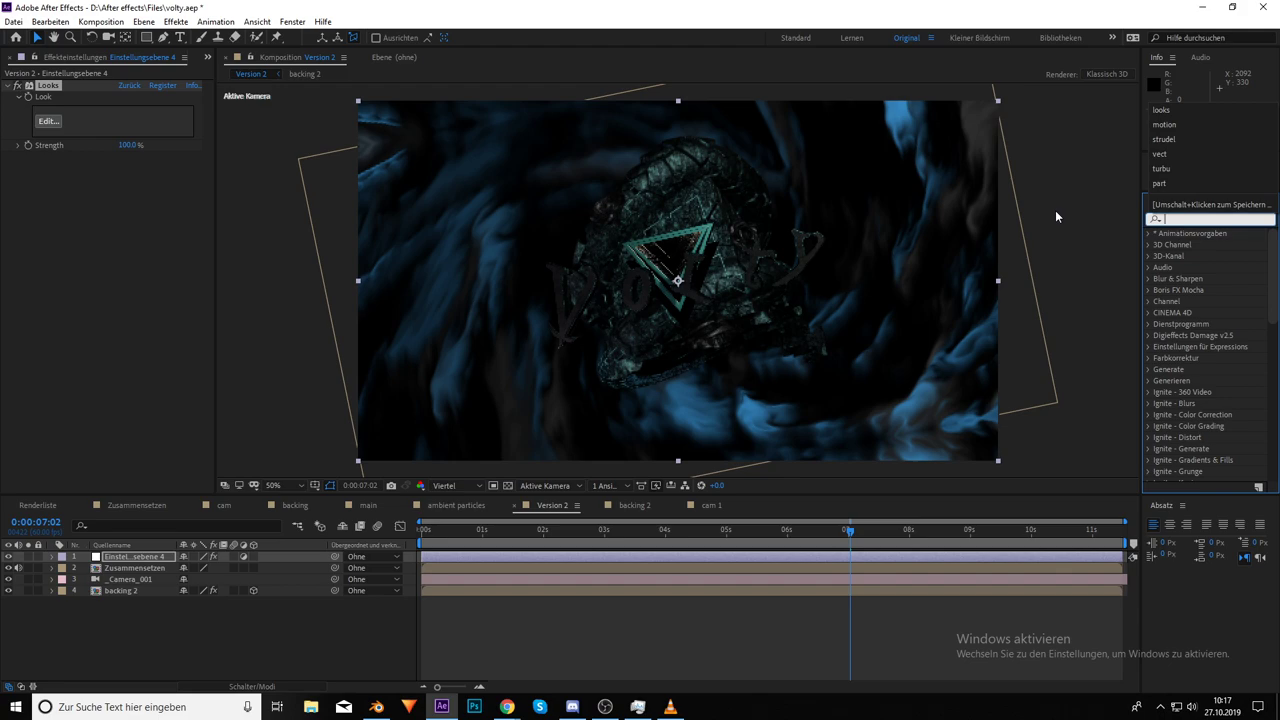
{"action": "type", "text": "part"}
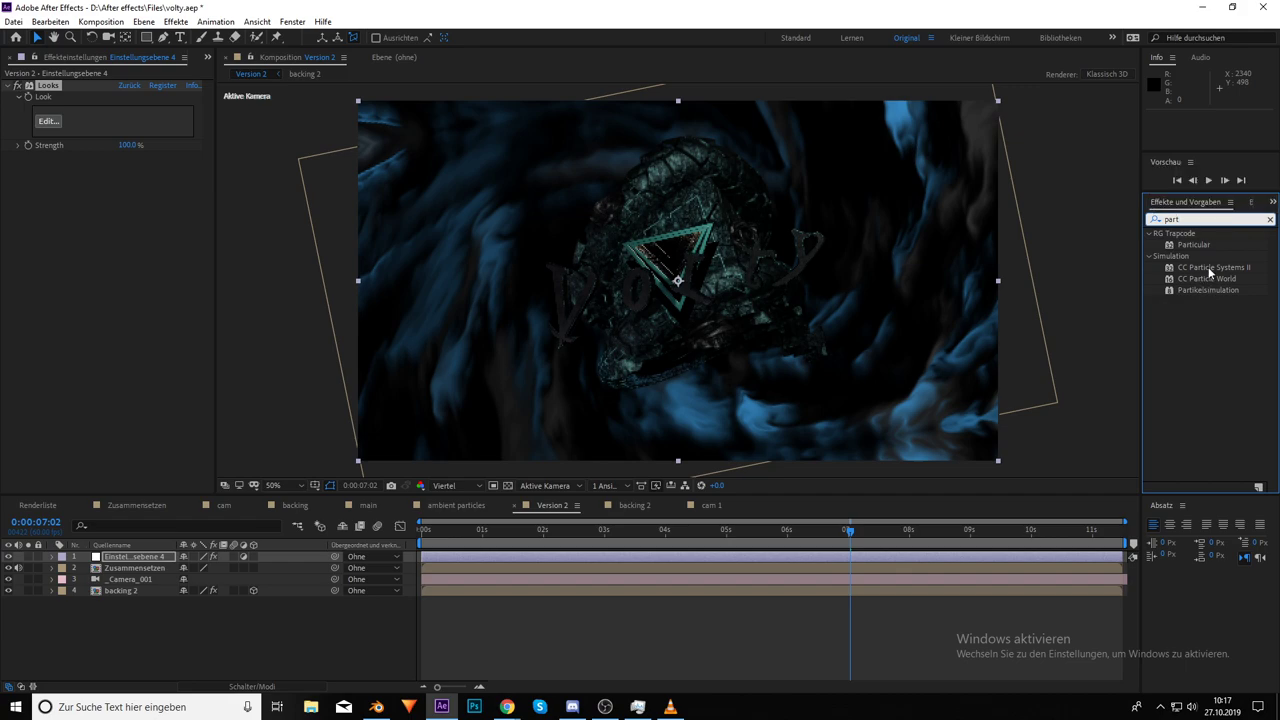
{"action": "left_click", "coordinate": [1270, 219]}
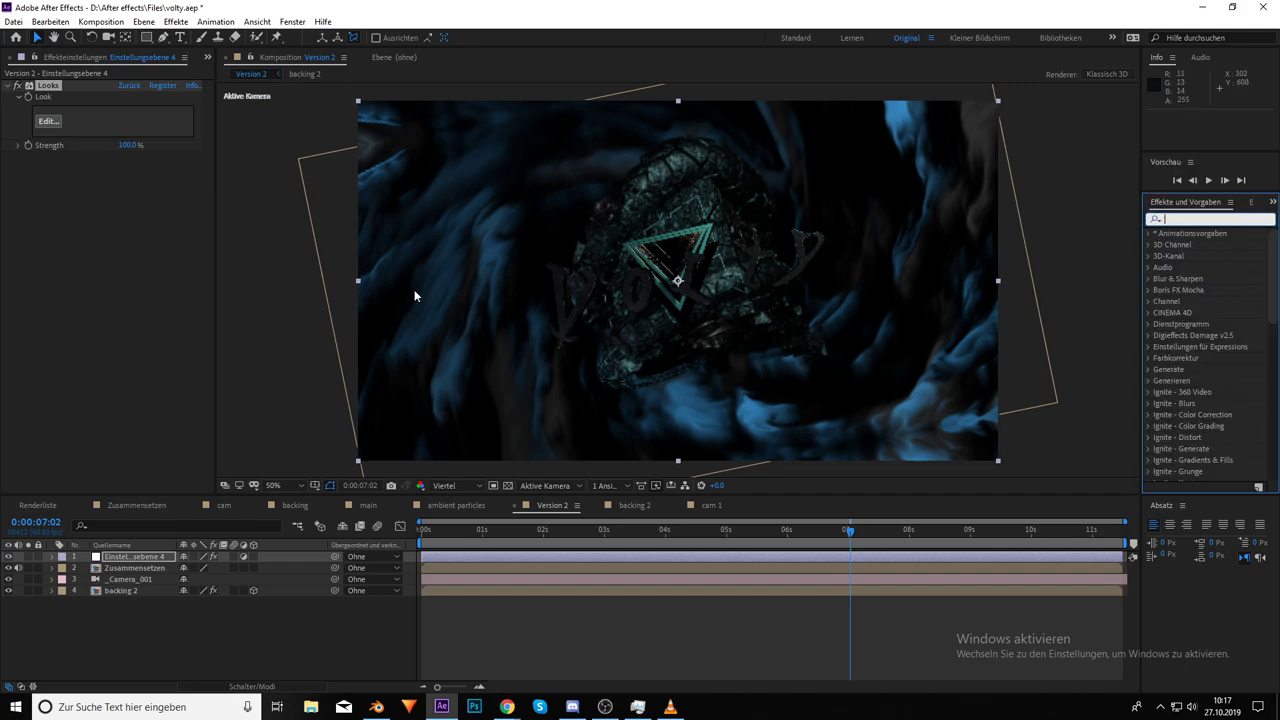
Open the Looks editor, add the Shadows/Highlights tool to the Subject stage and accept the look
{"action": "left_click", "coordinate": [57, 124]}
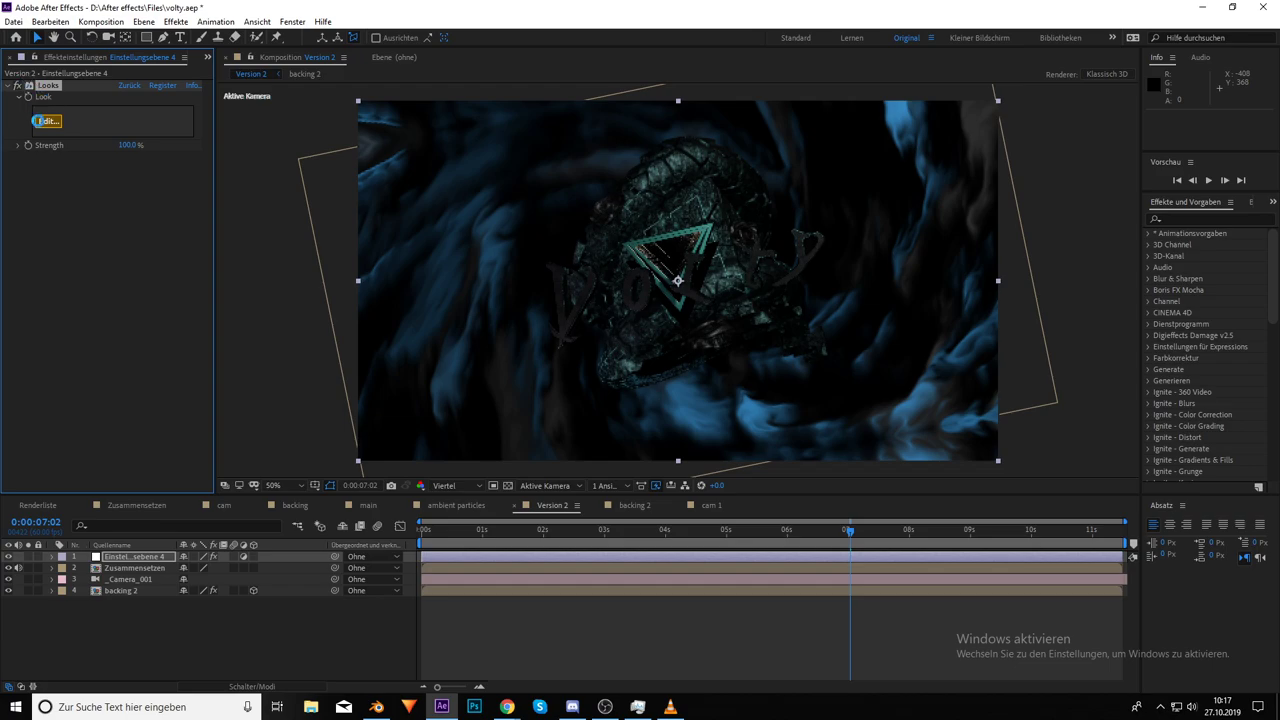
{"action": "left_click", "coordinate": [44, 121]}
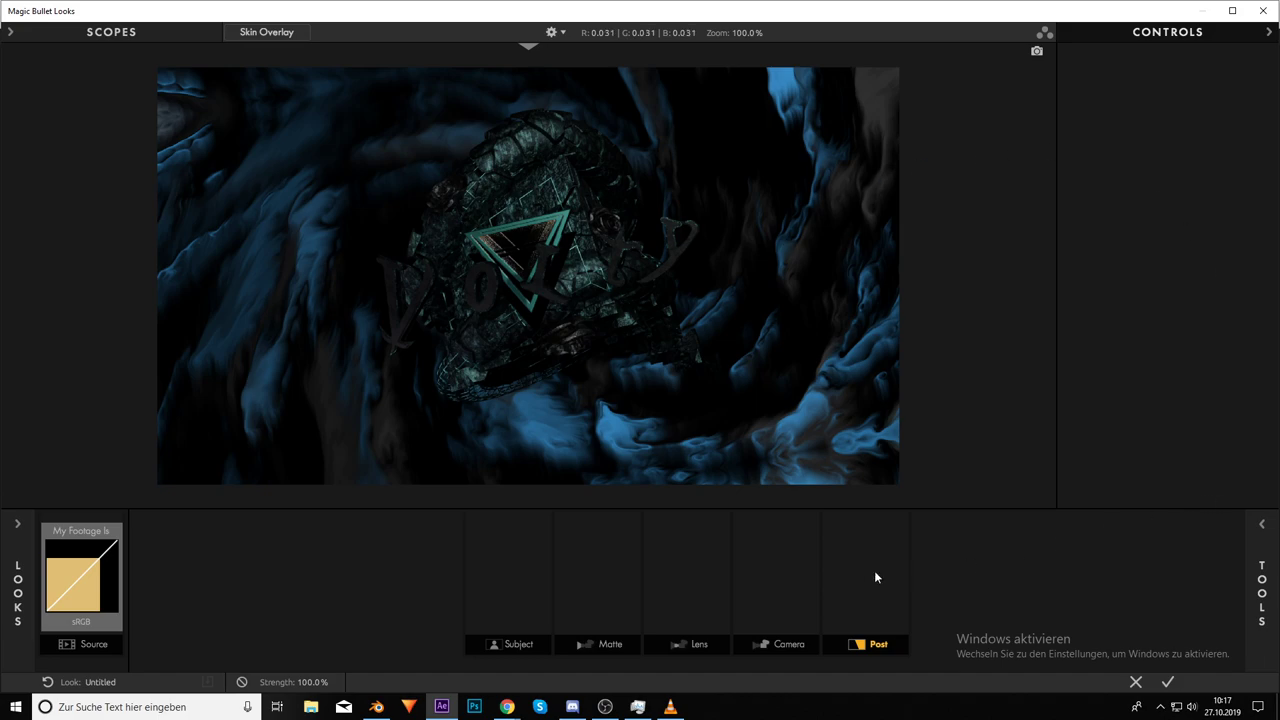
{"action": "left_click", "coordinate": [486, 568]}
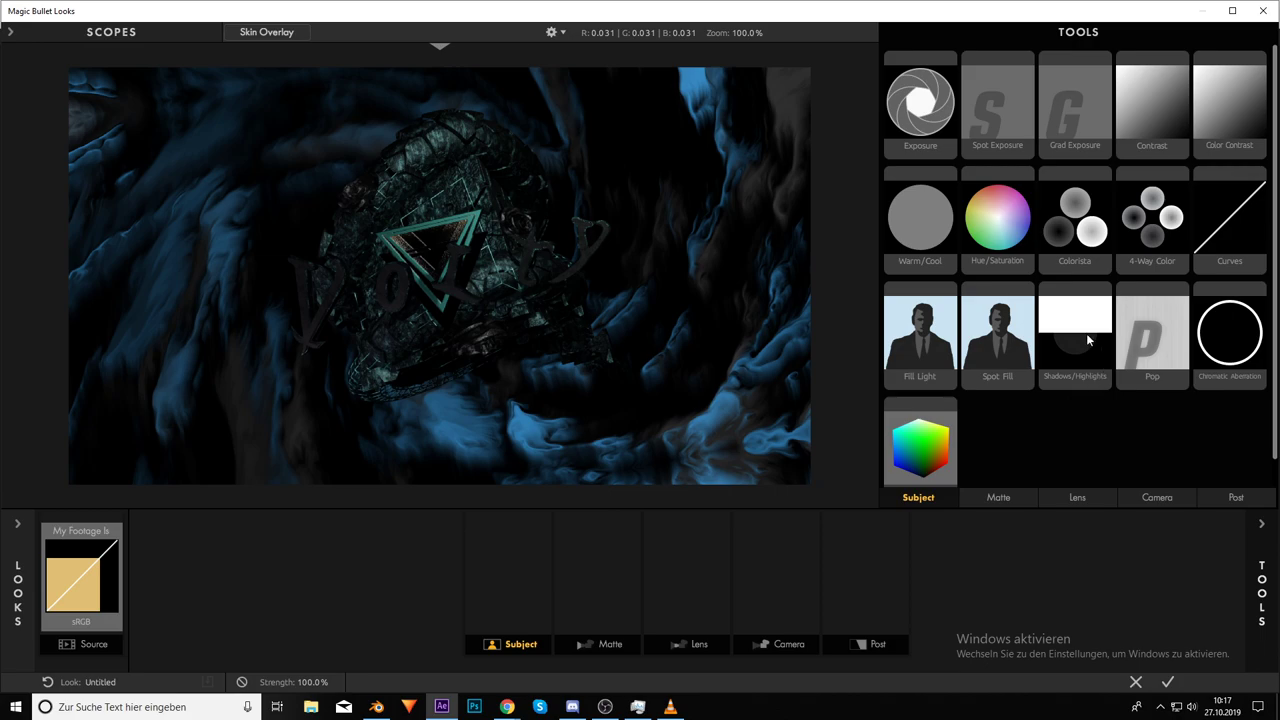
{"action": "left_click_drag", "start_coordinate": [1089, 334], "coordinate": [515, 596]}
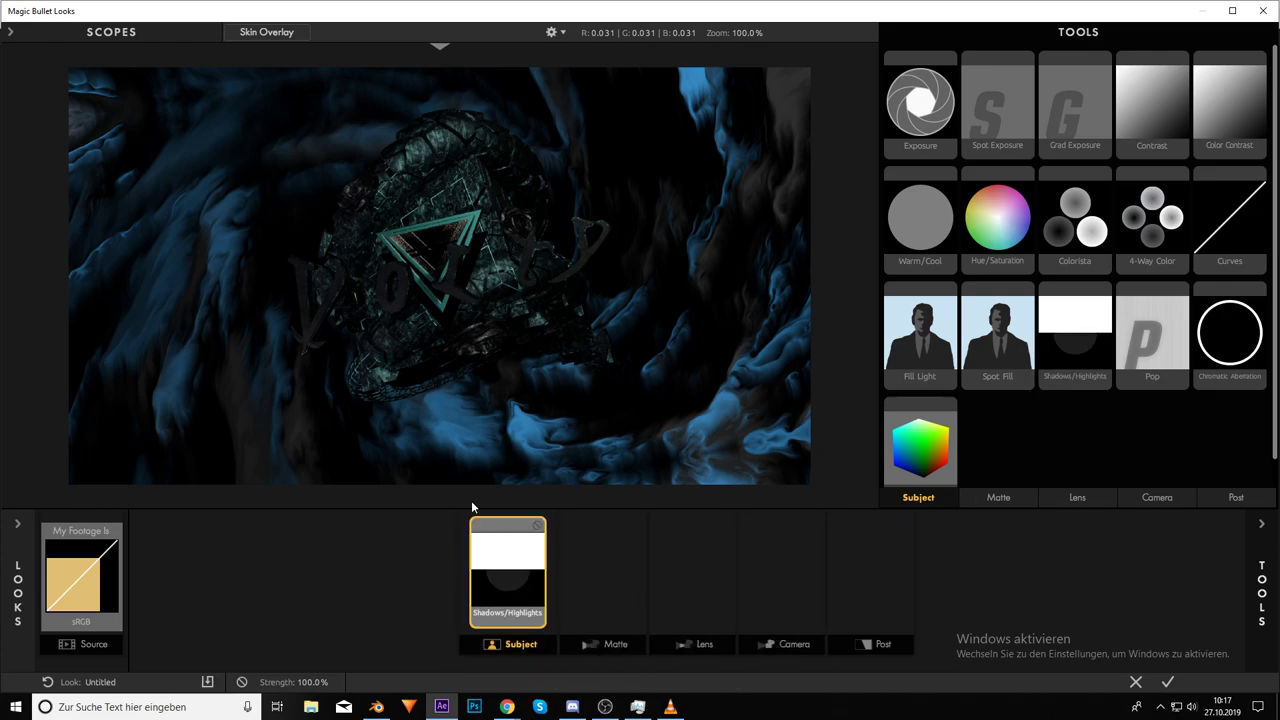
{"action": "left_click", "coordinate": [1167, 681]}
At the composition's last frame, reopen the look and set the Shadows/Highlights tool to shadows -0.16 and highlights +1.00
{"action": "left_click", "coordinate": [851, 533]}
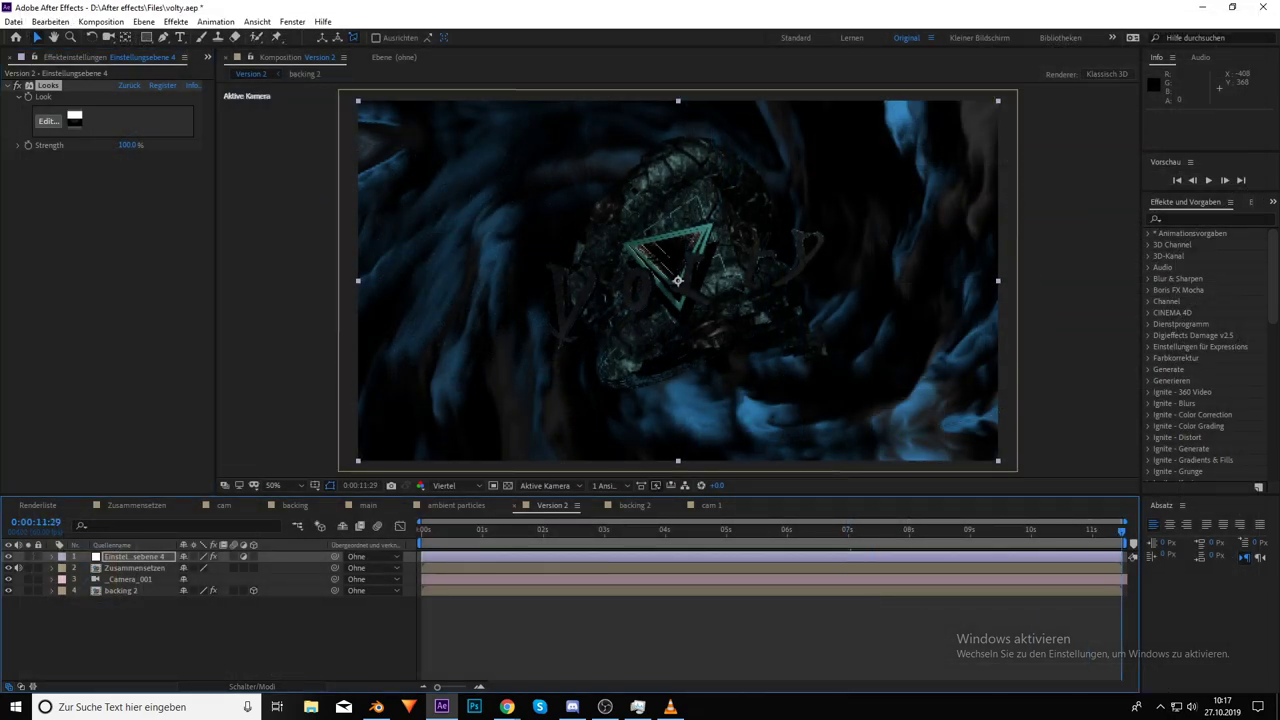
{"action": "key", "text": "End"}
{"action": "left_click", "coordinate": [52, 122]}
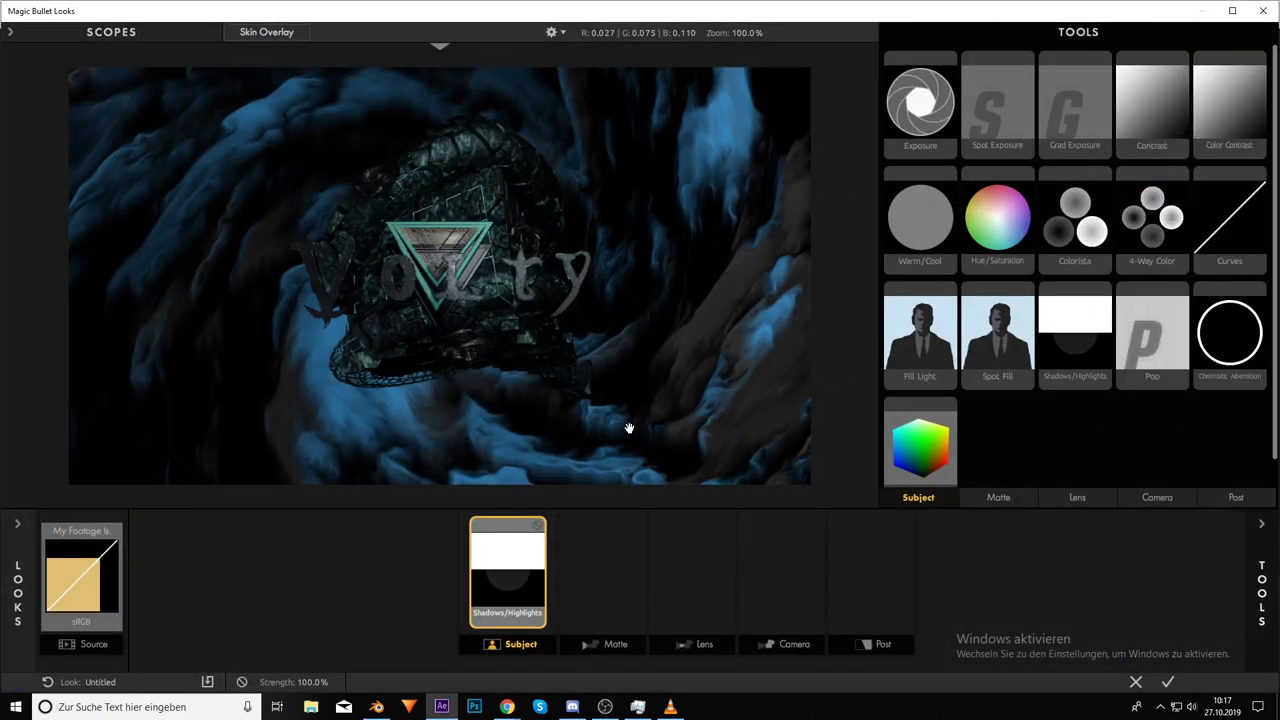
{"action": "left_click", "coordinate": [500, 565]}
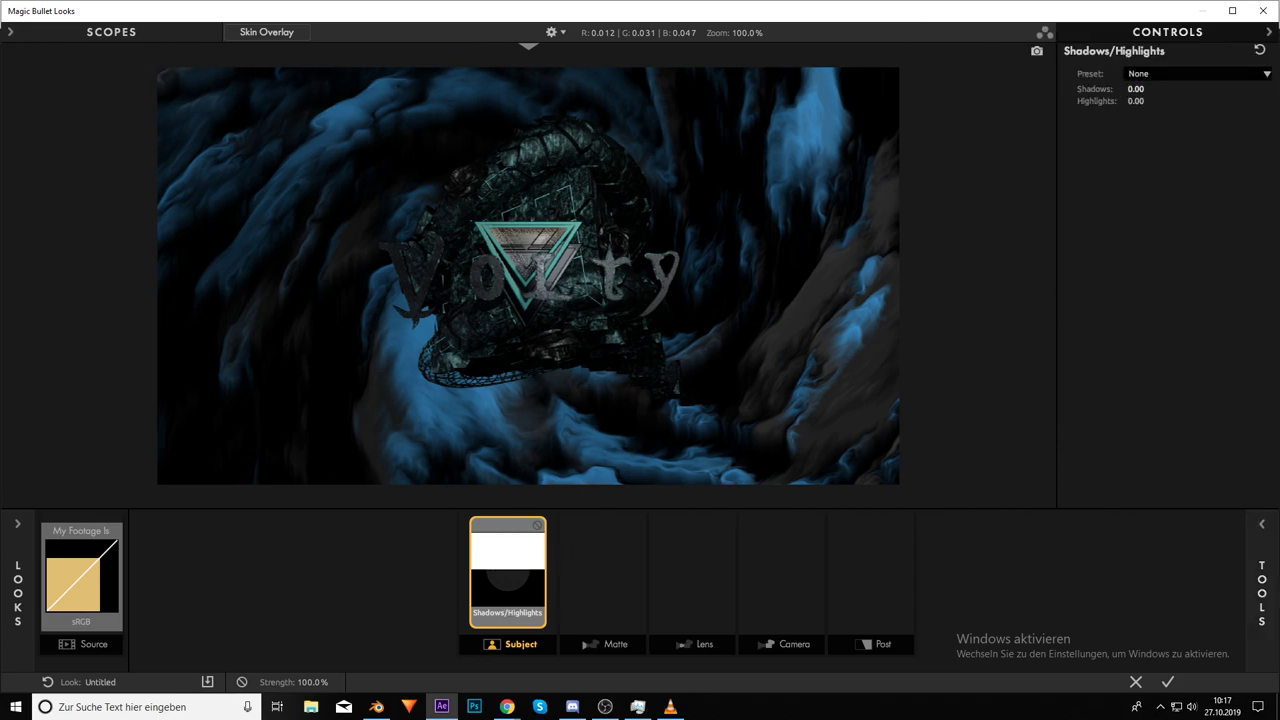
{"action": "left_click", "coordinate": [1140, 89]}
{"action": "type", "text": "1"}
{"action": "key", "text": "Return"}
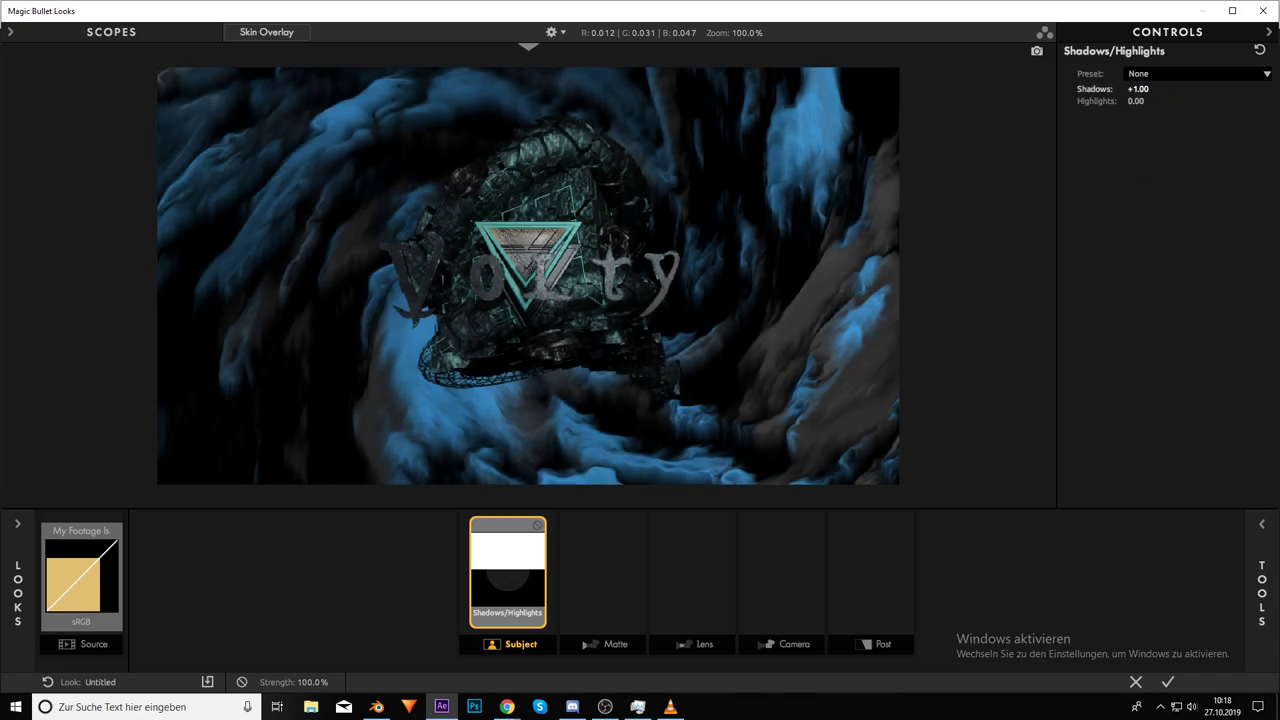
{"action": "type", "text": "-1"}
{"action": "key", "text": "Return"}
{"action": "left_click_drag", "start_coordinate": [1138, 89], "coordinate": [1172, 89]}
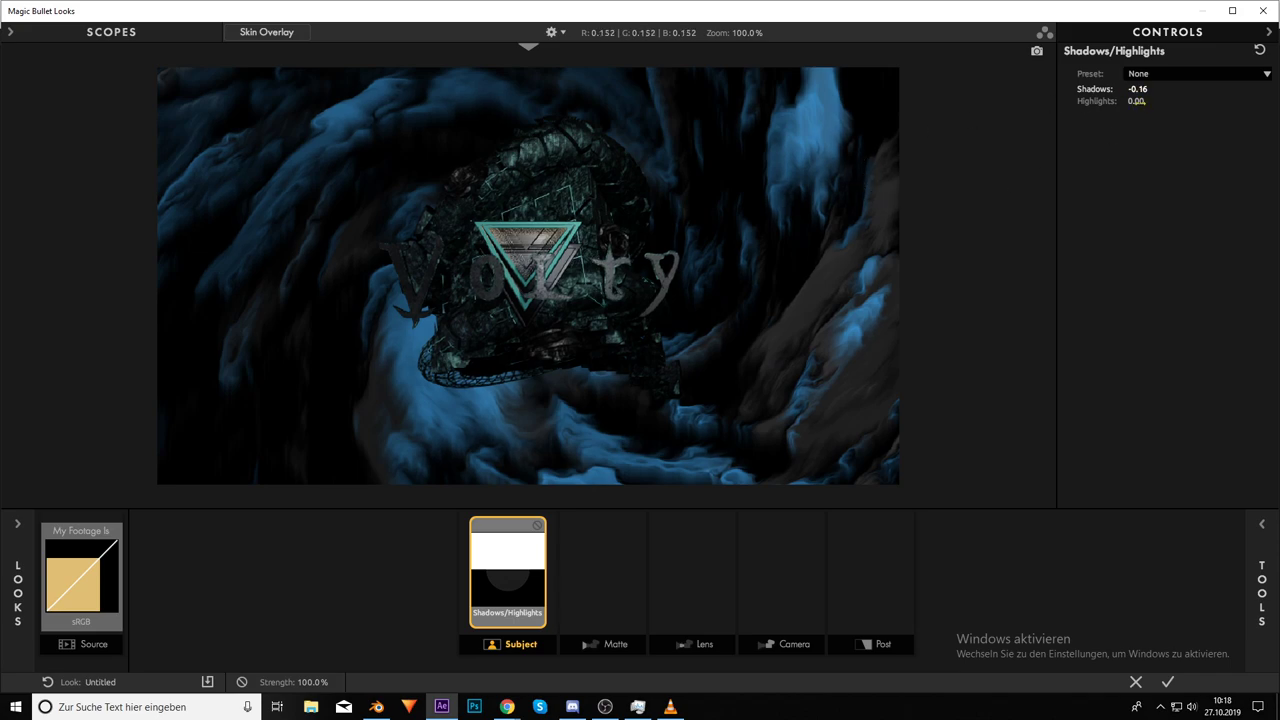
{"action": "left_click_drag", "start_coordinate": [1137, 101], "coordinate": [1160, 101]}
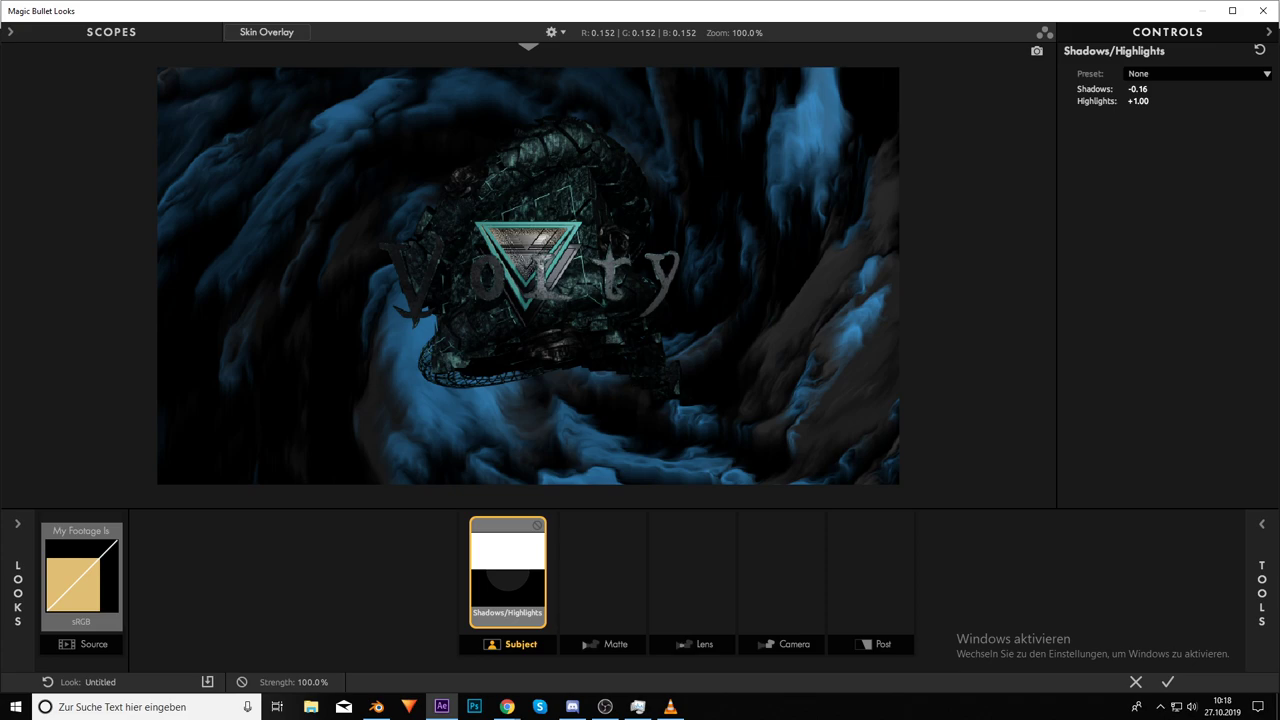
Add the Contrast tool to the Subject stage with contrast +0.060 and exposure compensation +1.20
{"action": "left_click", "coordinate": [593, 590]}
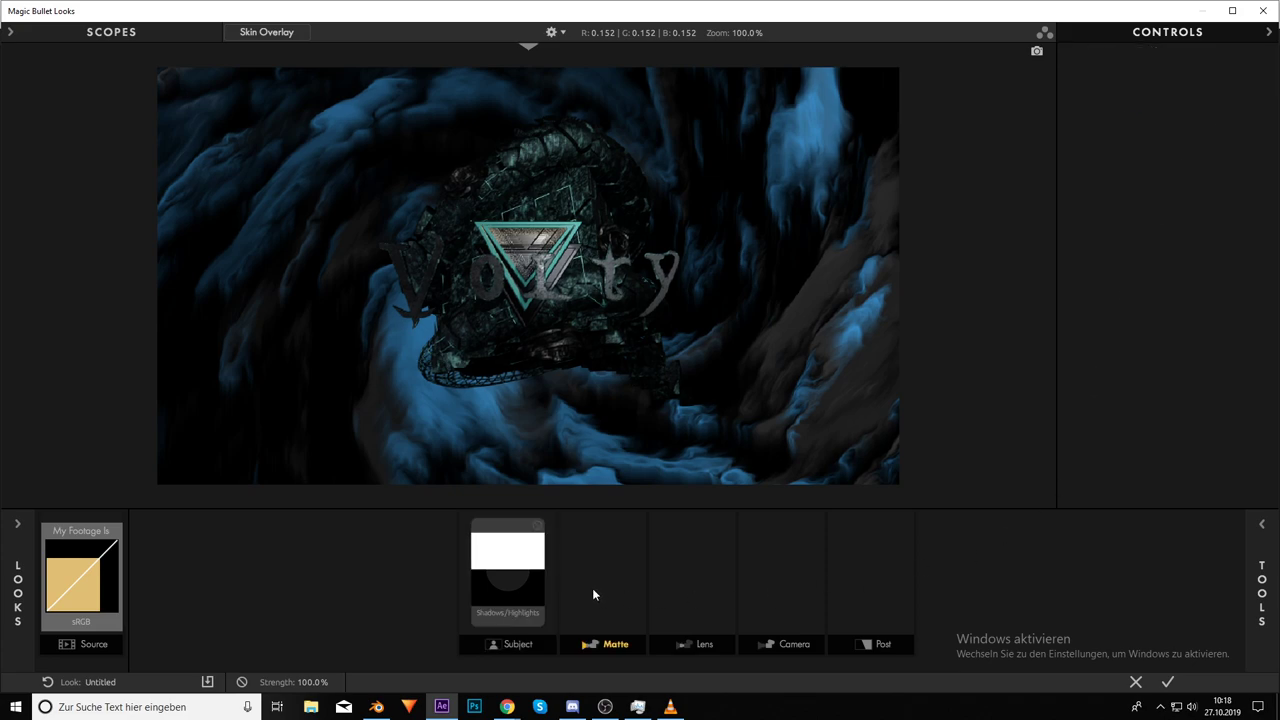
{"action": "left_click", "coordinate": [552, 588]}
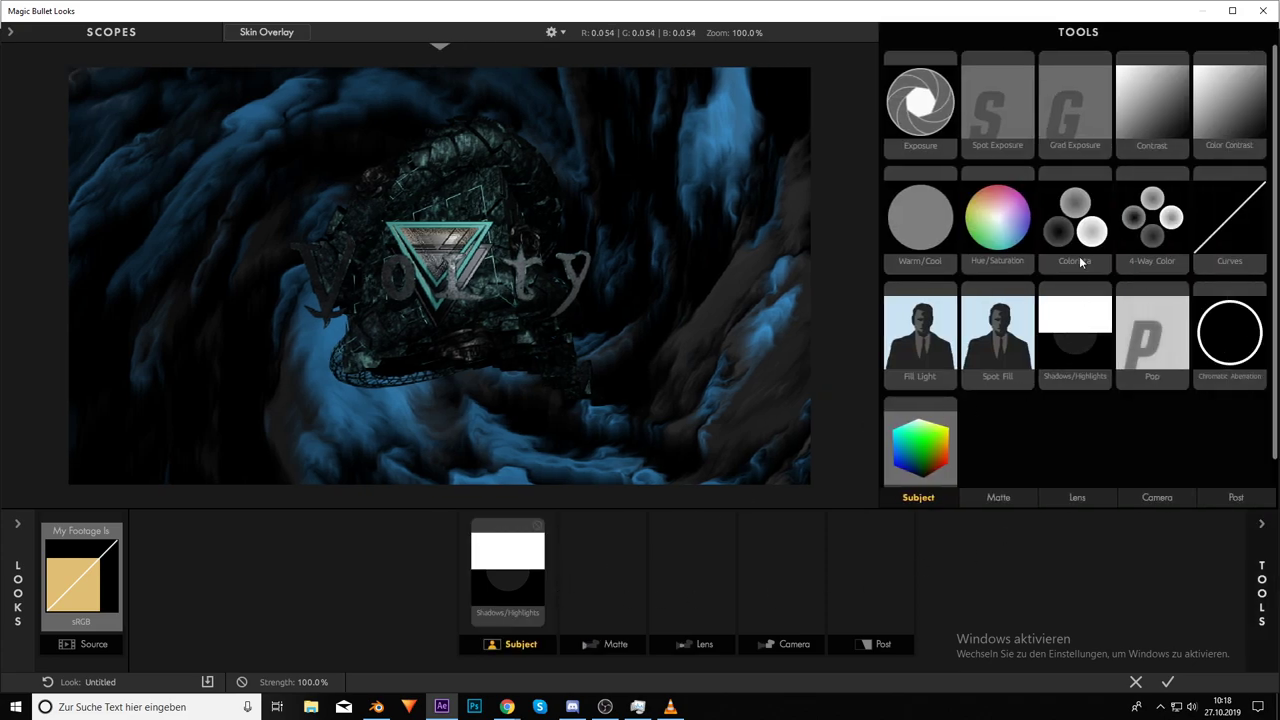
{"action": "left_click_drag", "start_coordinate": [1138, 108], "coordinate": [550, 570]}
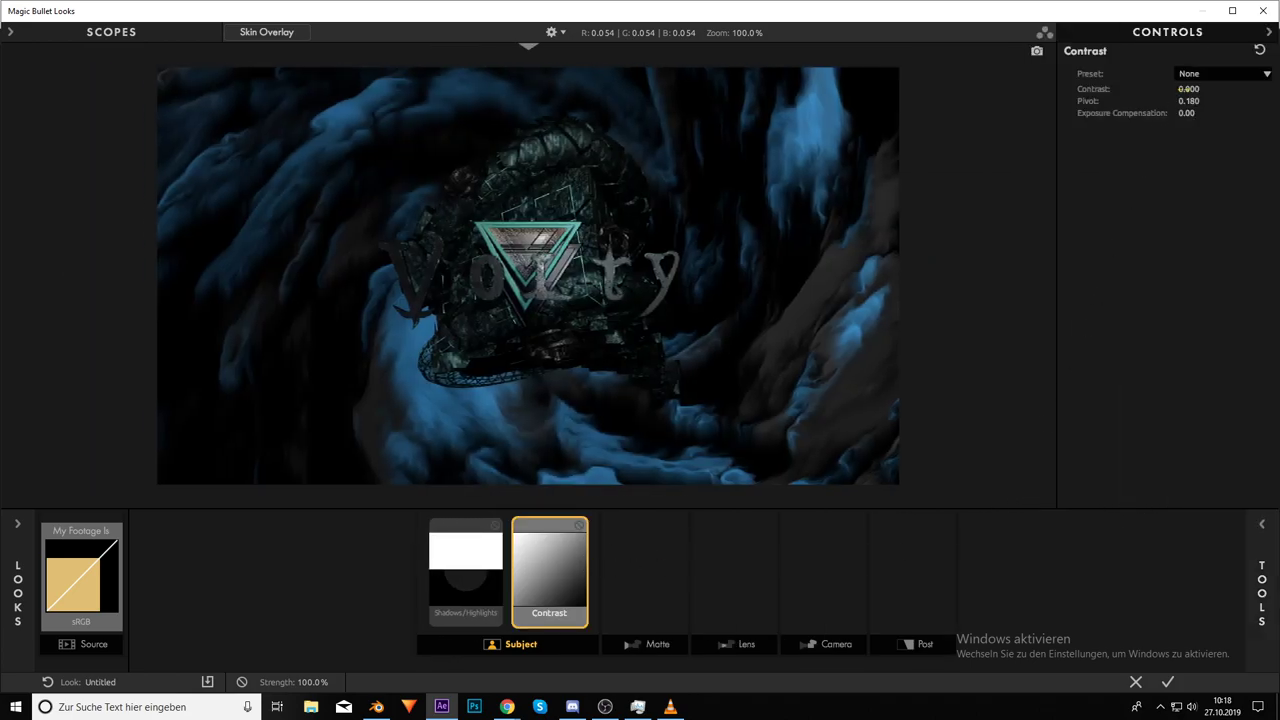
{"action": "left_click_drag", "start_coordinate": [1188, 89], "coordinate": [1212, 113]}
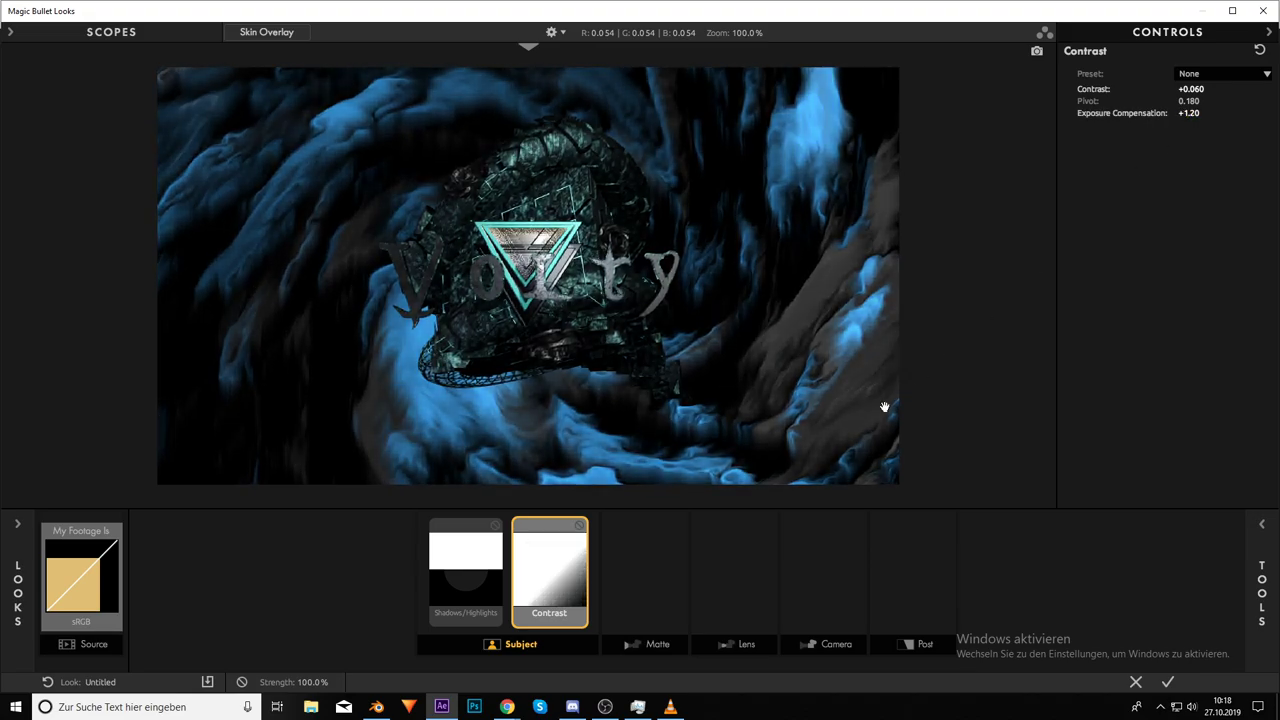
Add the Diffusion tool to the Matte stage with size 28.64%, grade 6.00, glow 100% and highlights only 45.60%
{"action": "left_click", "coordinate": [619, 575]}
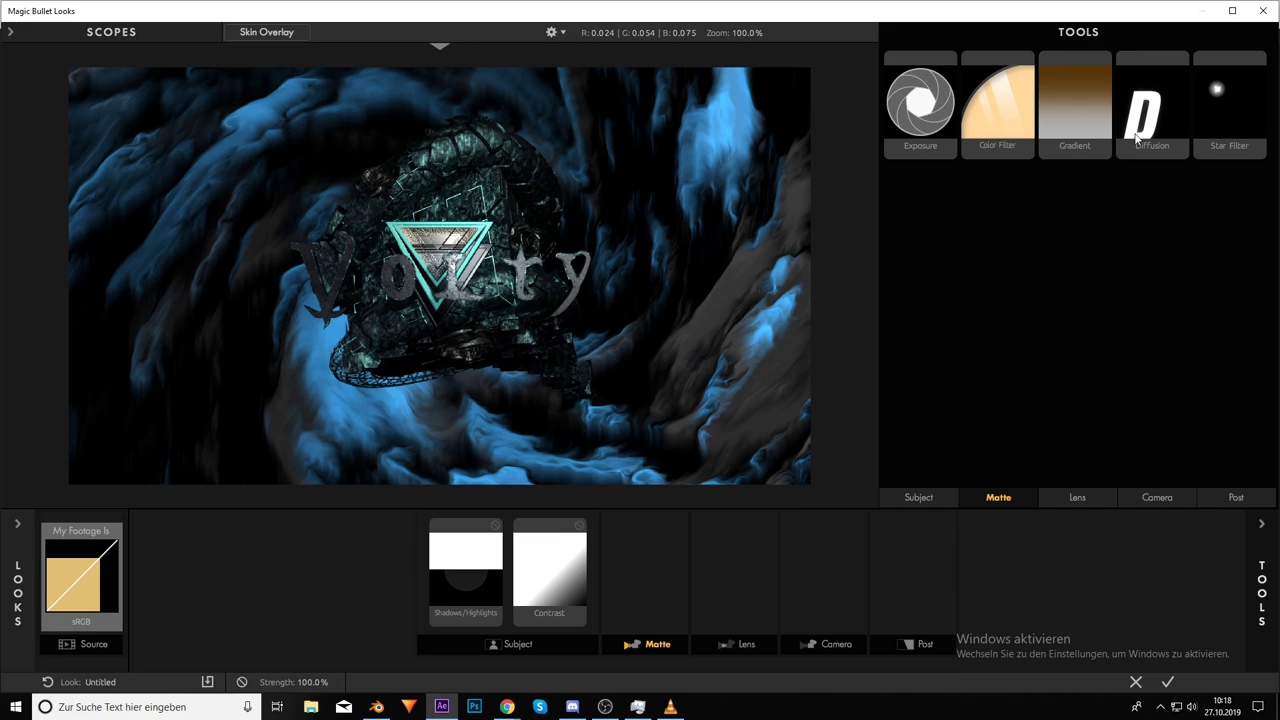
{"action": "left_click_drag", "start_coordinate": [1137, 137], "coordinate": [640, 575]}
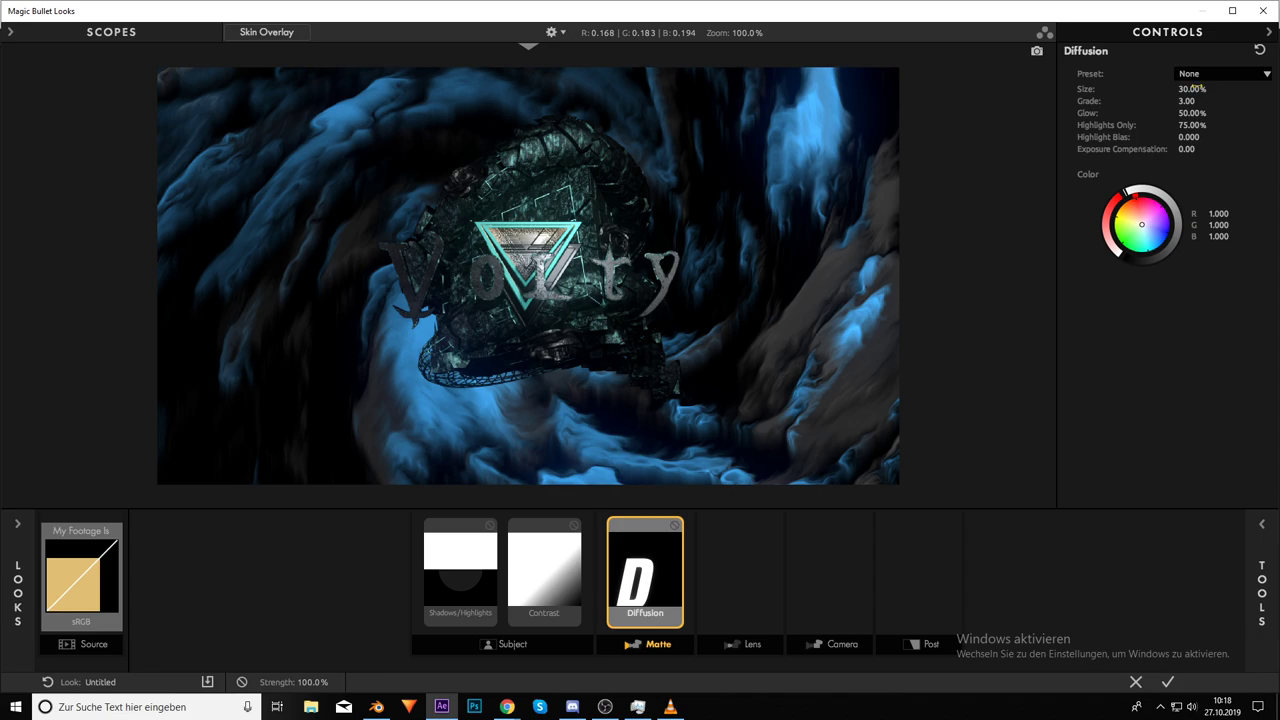
{"action": "left_click_drag", "start_coordinate": [1180, 88], "coordinate": [1178, 125]}
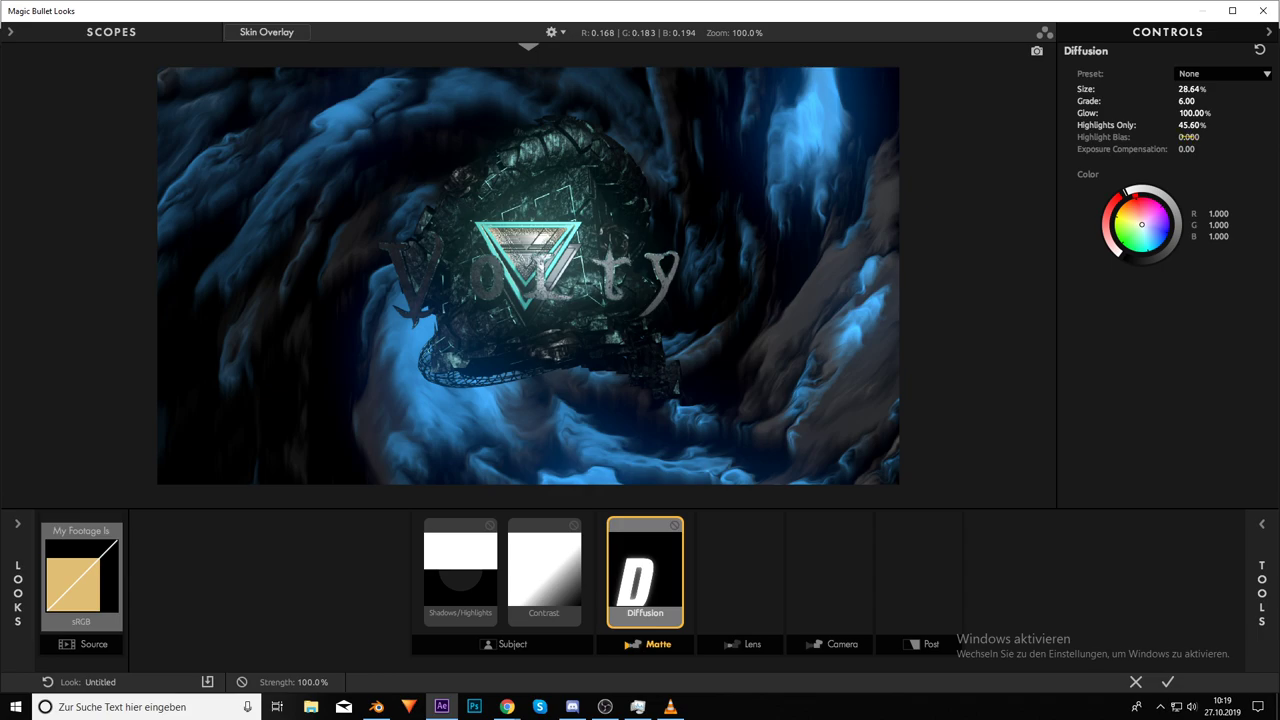
Set the Diffusion tool's highlight bias to -0.002 and exposure compensation to +0.40, and shift its color very slightly off white
{"action": "mouse_move", "coordinate": [1189, 137]}
{"action": "left_mouse_down"}
{"action": "mouse_move", "coordinate": [1208, 137]}
{"action": "mouse_move", "coordinate": [1173, 137]}
{"action": "mouse_move", "coordinate": [1193, 137]}
{"action": "left_mouse_up"}
{"action": "left_click_drag", "start_coordinate": [1194, 149], "coordinate": [1196, 149]}
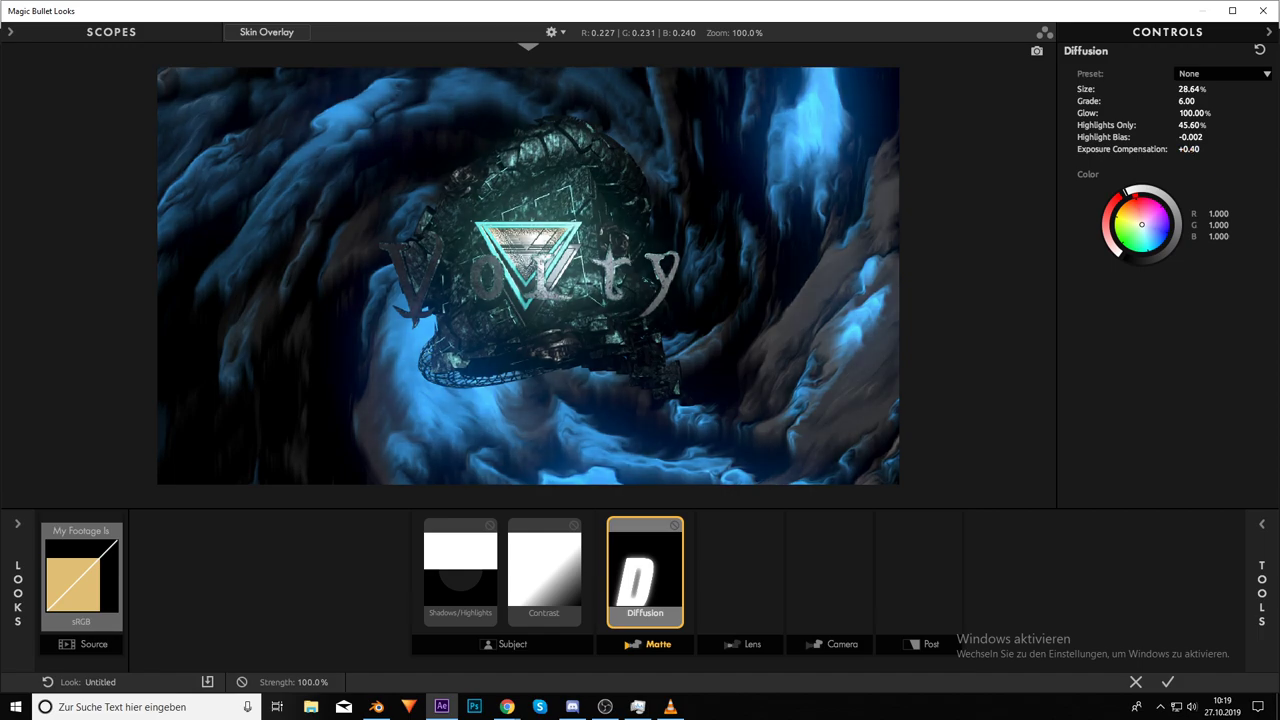
{"action": "left_click", "coordinate": [1142, 224]}
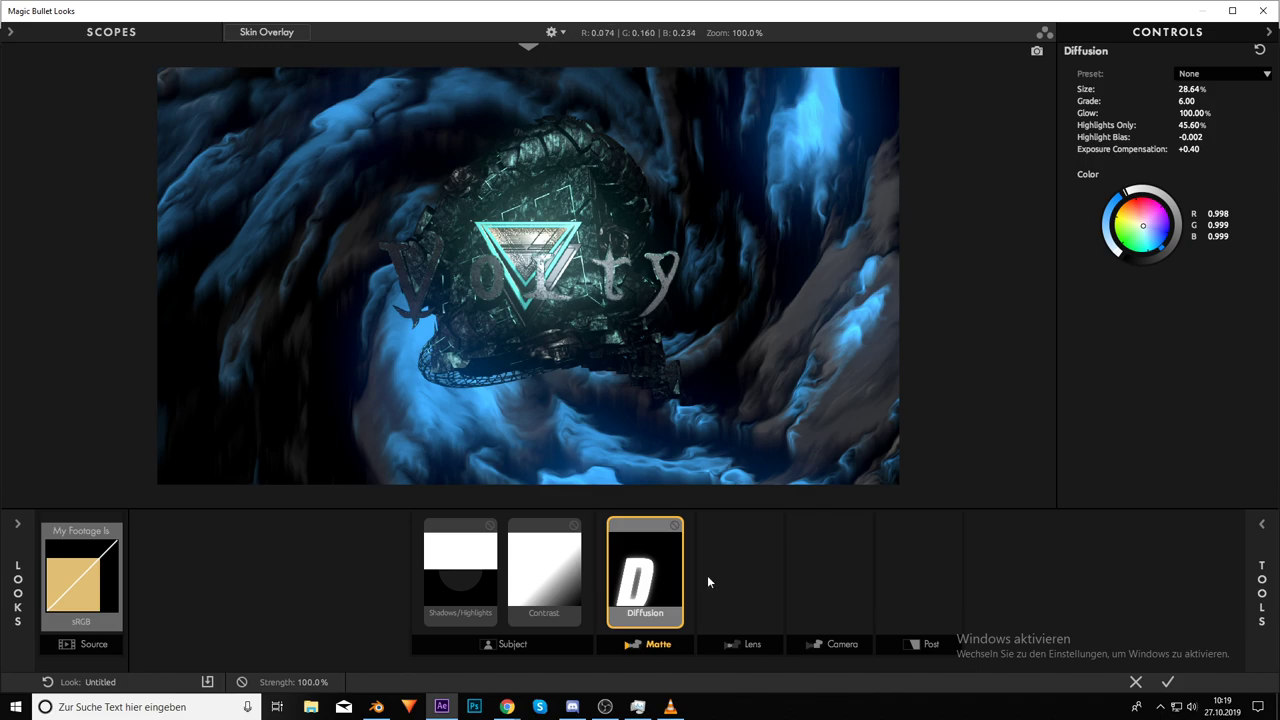
Add the Edge Softness tool to the Lens stage with a blur size of 1.00%
{"action": "left_click", "coordinate": [741, 580]}
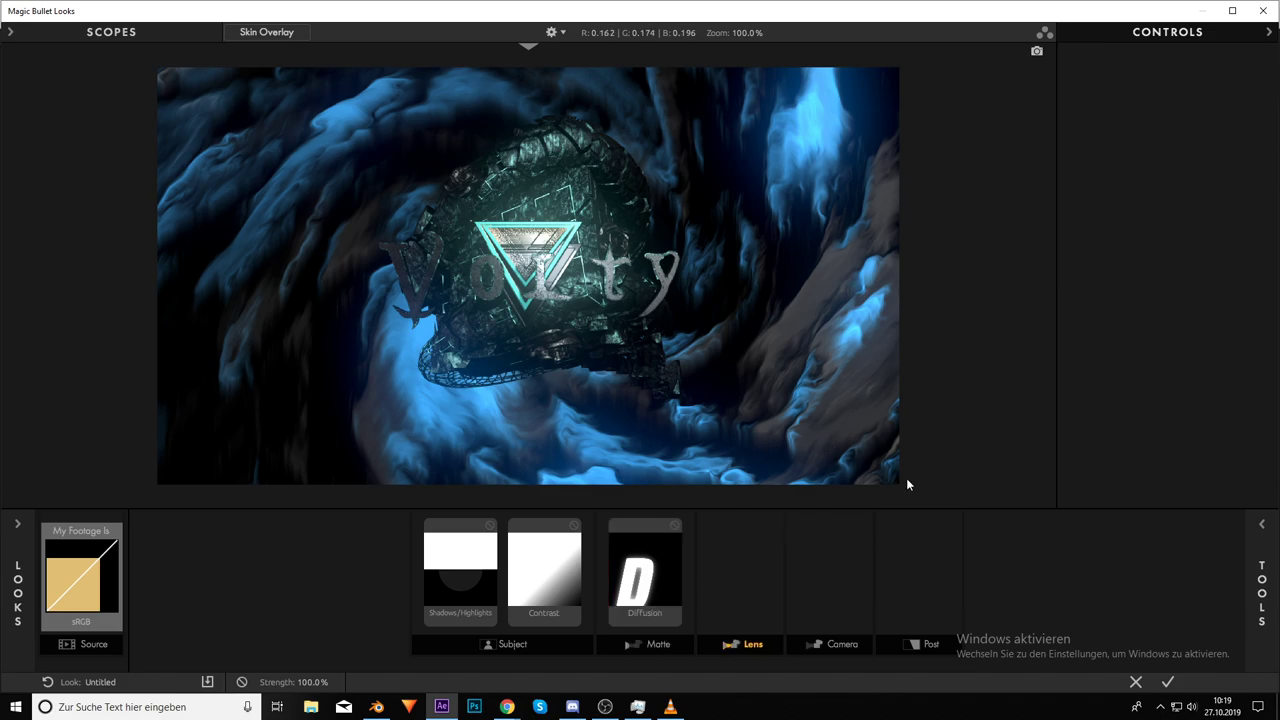
{"action": "left_click", "coordinate": [693, 597]}
{"action": "left_click", "coordinate": [741, 568]}
{"action": "left_click_drag", "start_coordinate": [1228, 126], "coordinate": [740, 566]}
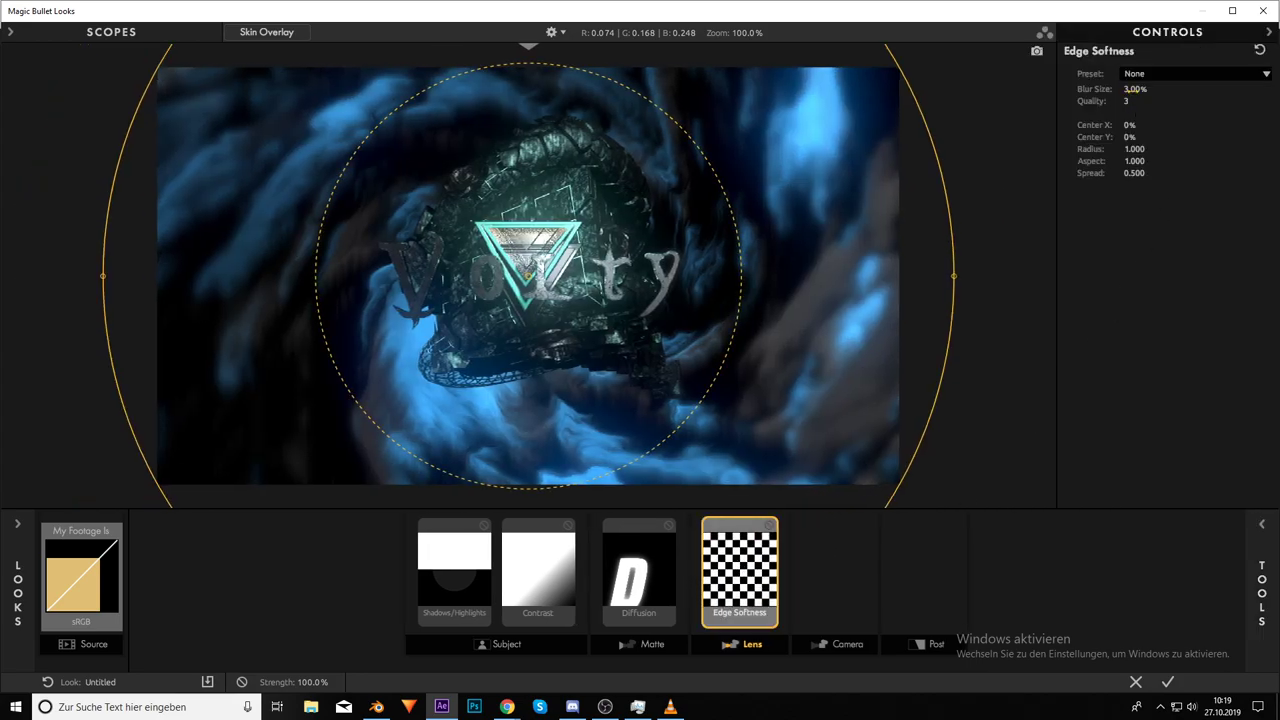
{"action": "left_click_drag", "start_coordinate": [1133, 89], "coordinate": [1110, 106]}
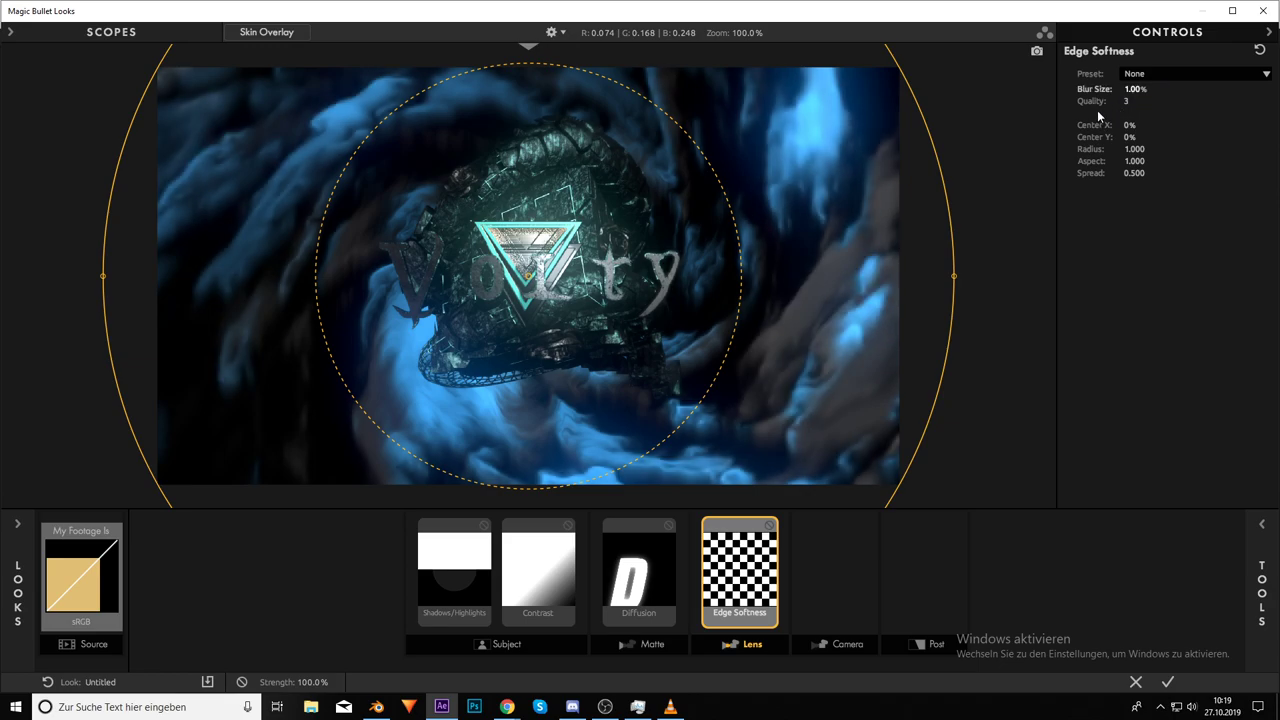
Widen the Edge Softness falloff into an ellipse with an aspect of about 1.717 and keep its vertical center at 0%
{"action": "left_click_drag", "start_coordinate": [954, 276], "coordinate": [1175, 272]}
{"action": "left_click_drag", "start_coordinate": [1133, 137], "coordinate": [1122, 137]}
{"action": "left_click", "coordinate": [1124, 137]}
{"action": "type", "text": "0"}
{"action": "key", "text": "Tab"}
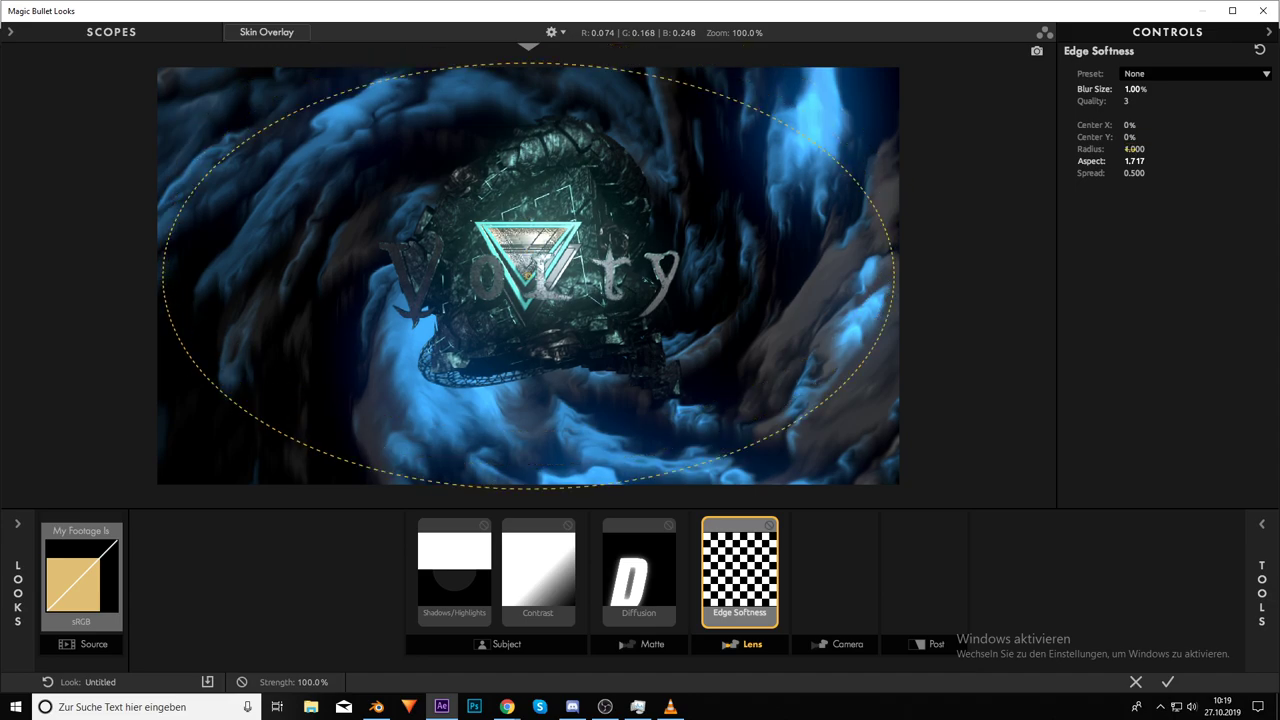
Set the Edge Softness aspect to 1.946 and its spread to 0.520
{"action": "left_click_drag", "start_coordinate": [1134, 161], "coordinate": [1133, 171]}
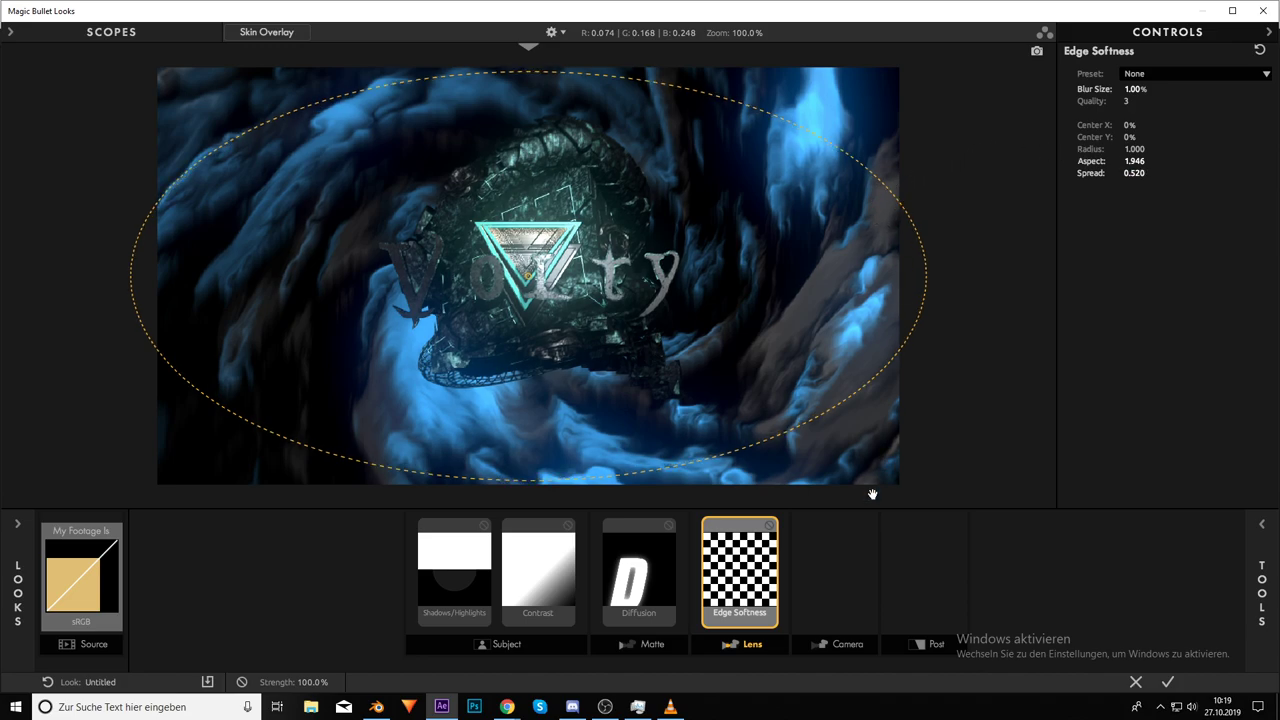
Add the Anamorphic Flare tool to the Lens stage with size 18.01% and a near-white color of R 1.988, G 2.000, B 2.000
{"action": "left_click", "coordinate": [786, 564]}
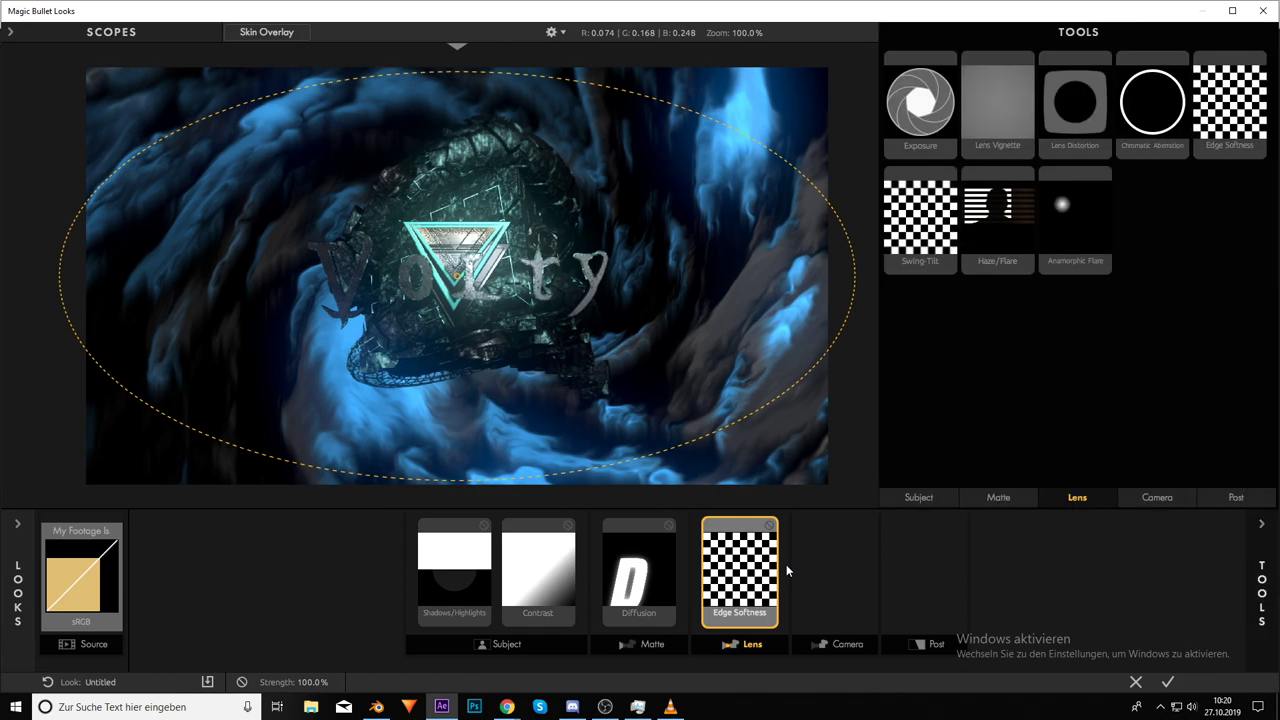
{"action": "left_click_drag", "start_coordinate": [1092, 200], "coordinate": [790, 575]}
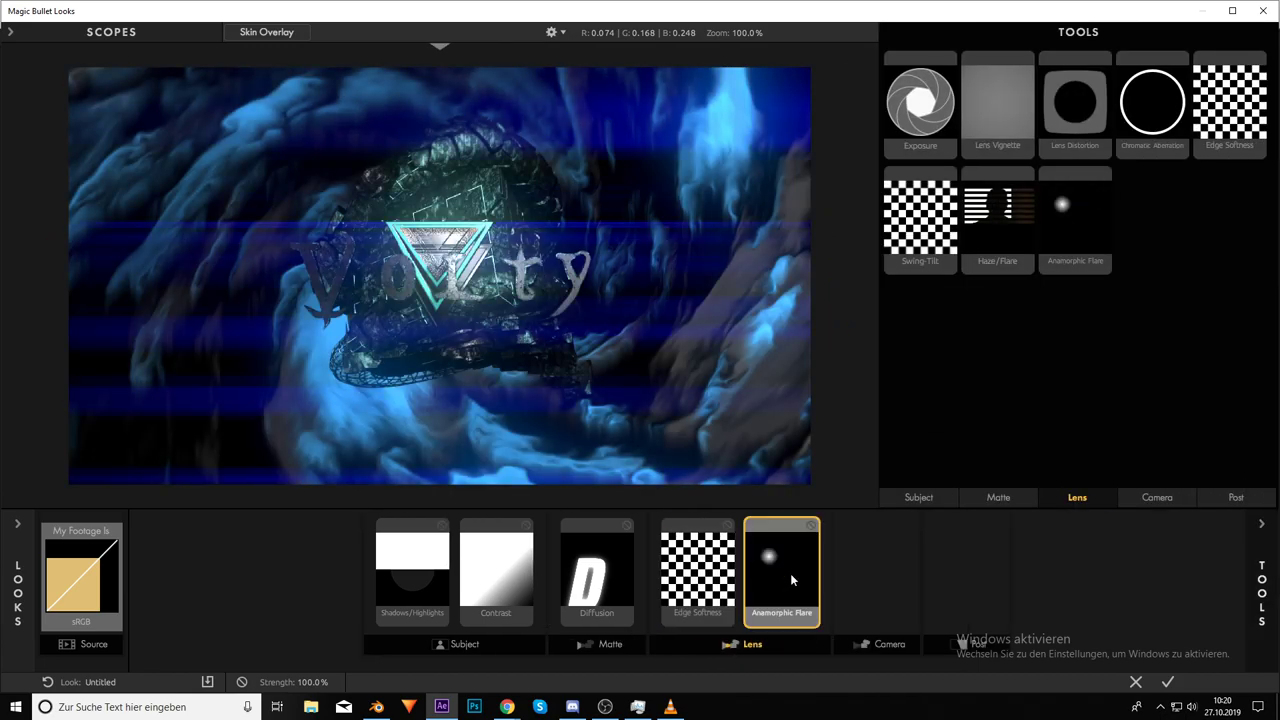
{"action": "left_click", "coordinate": [790, 573]}
{"action": "left_click_drag", "start_coordinate": [1173, 88], "coordinate": [1120, 88]}
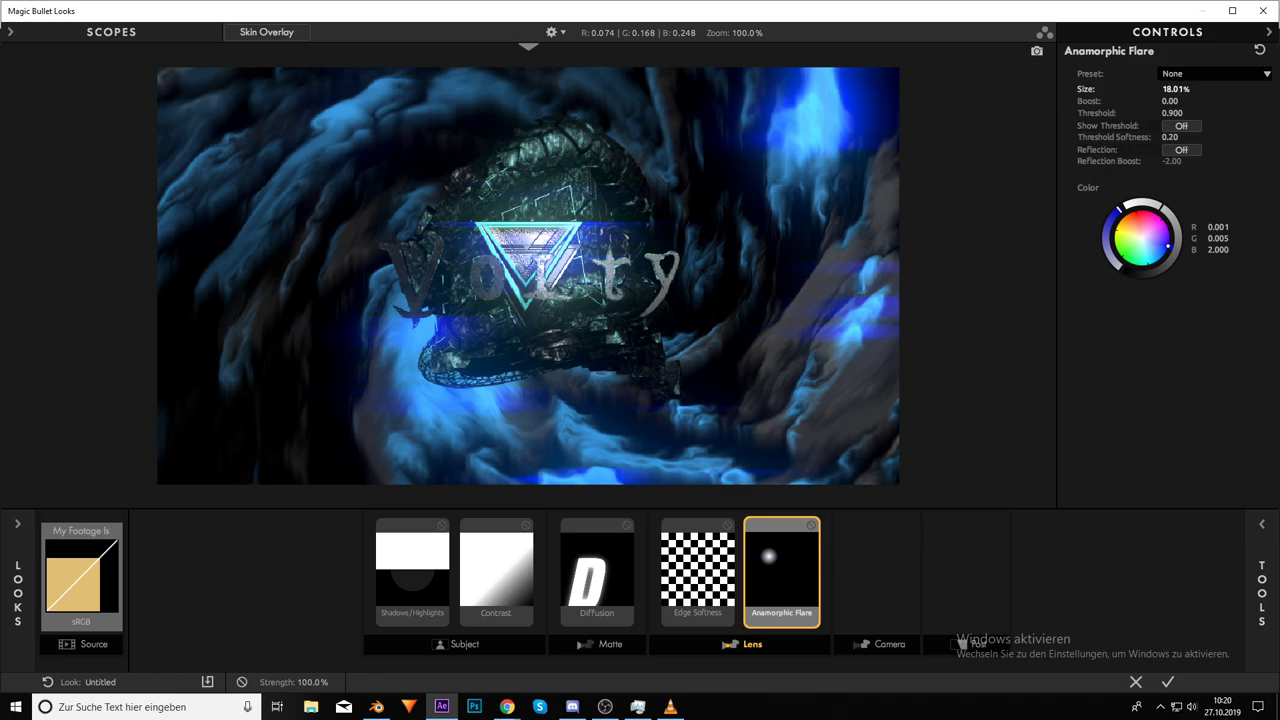
{"action": "mouse_move", "coordinate": [1167, 244]}
{"action": "left_mouse_down"}
{"action": "mouse_move", "coordinate": [1142, 237]}
{"action": "mouse_move", "coordinate": [1136, 250]}
{"action": "mouse_move", "coordinate": [1168, 233]}
{"action": "mouse_move", "coordinate": [1142, 241]}
{"action": "left_mouse_up"}
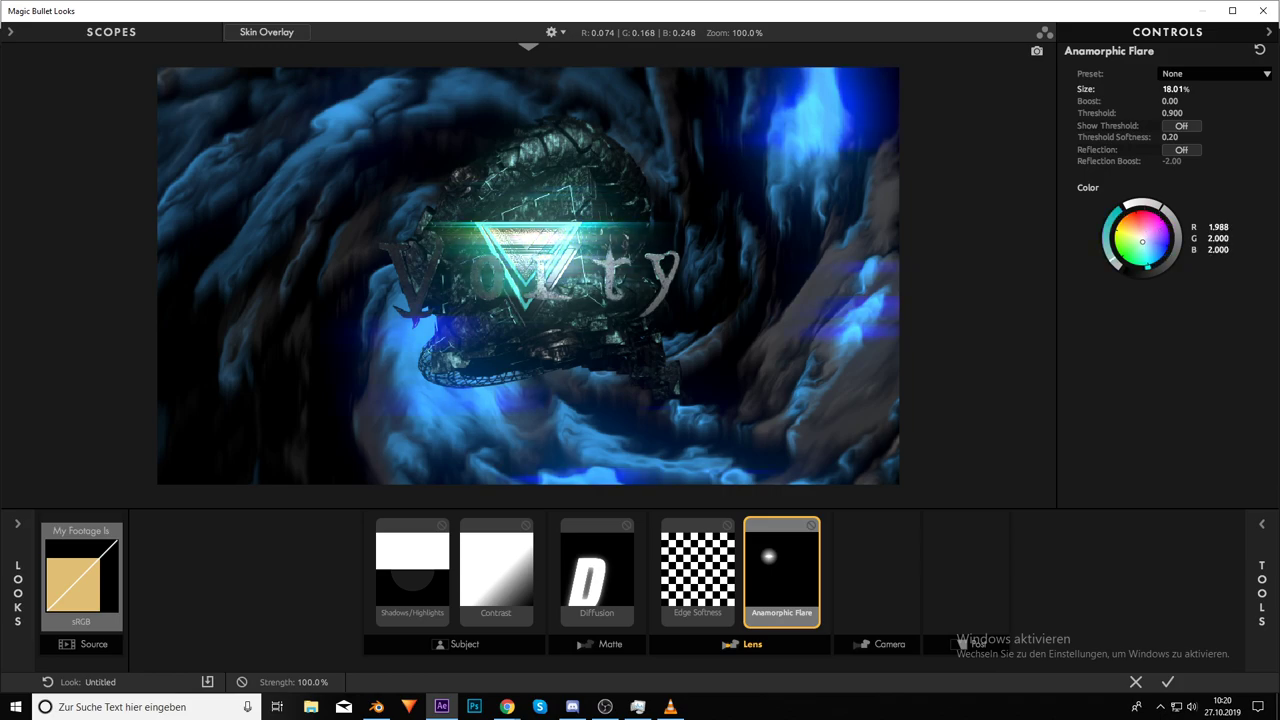
Turn on the Anamorphic Flare's threshold display and set its boost to -4.20 and threshold to 0.900
{"action": "left_click", "coordinate": [1183, 126]}
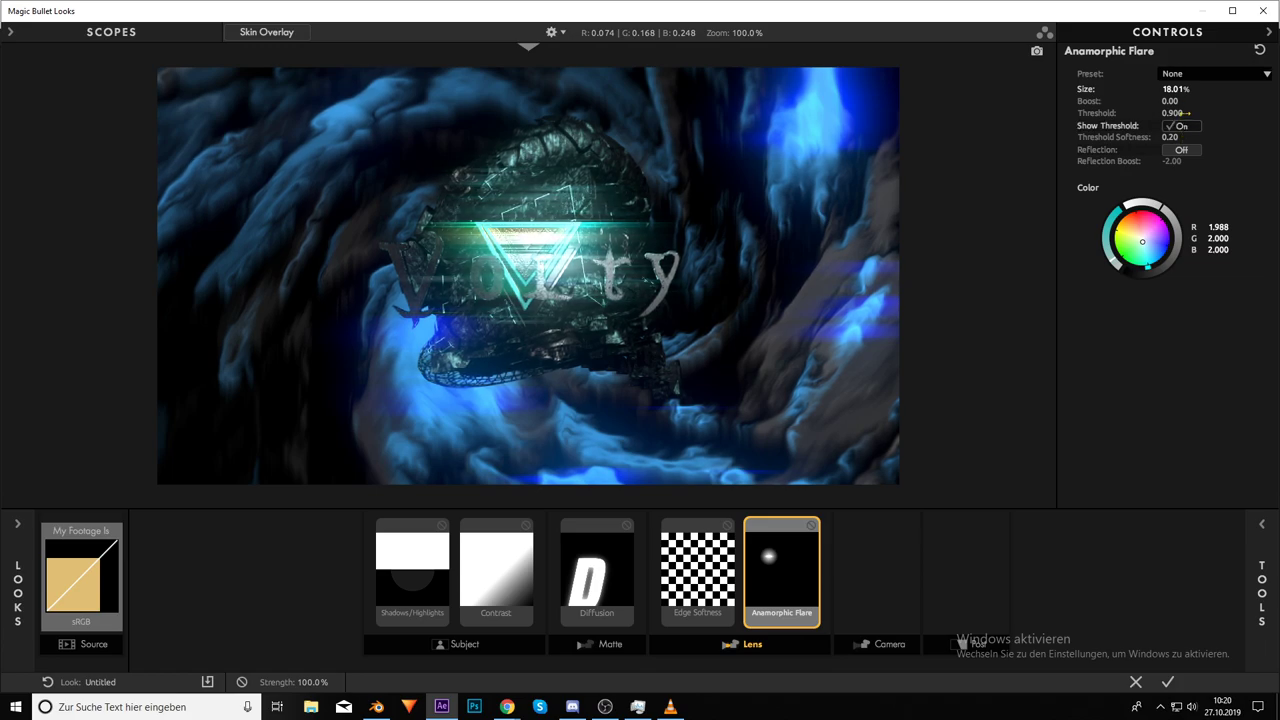
{"action": "left_click_drag", "start_coordinate": [1170, 101], "coordinate": [1104, 101]}
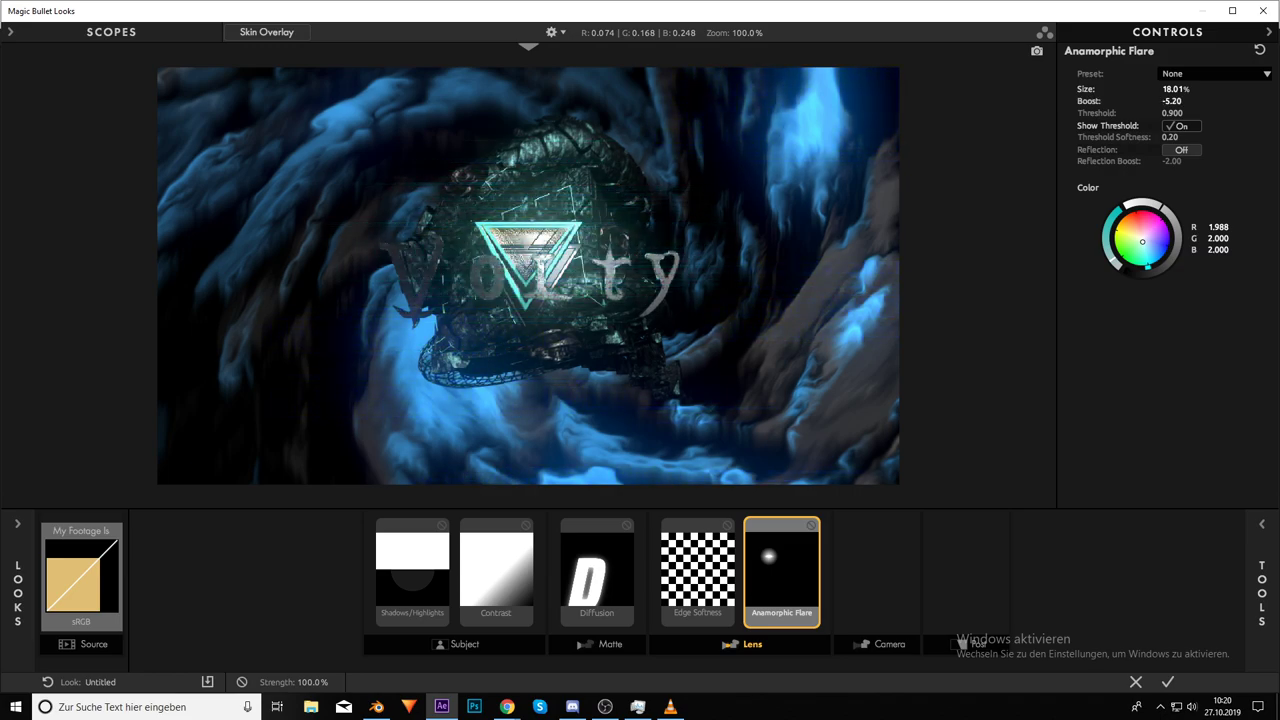
{"action": "left_click", "coordinate": [1168, 125]}
{"action": "left_click_drag", "start_coordinate": [1170, 113], "coordinate": [1094, 113]}
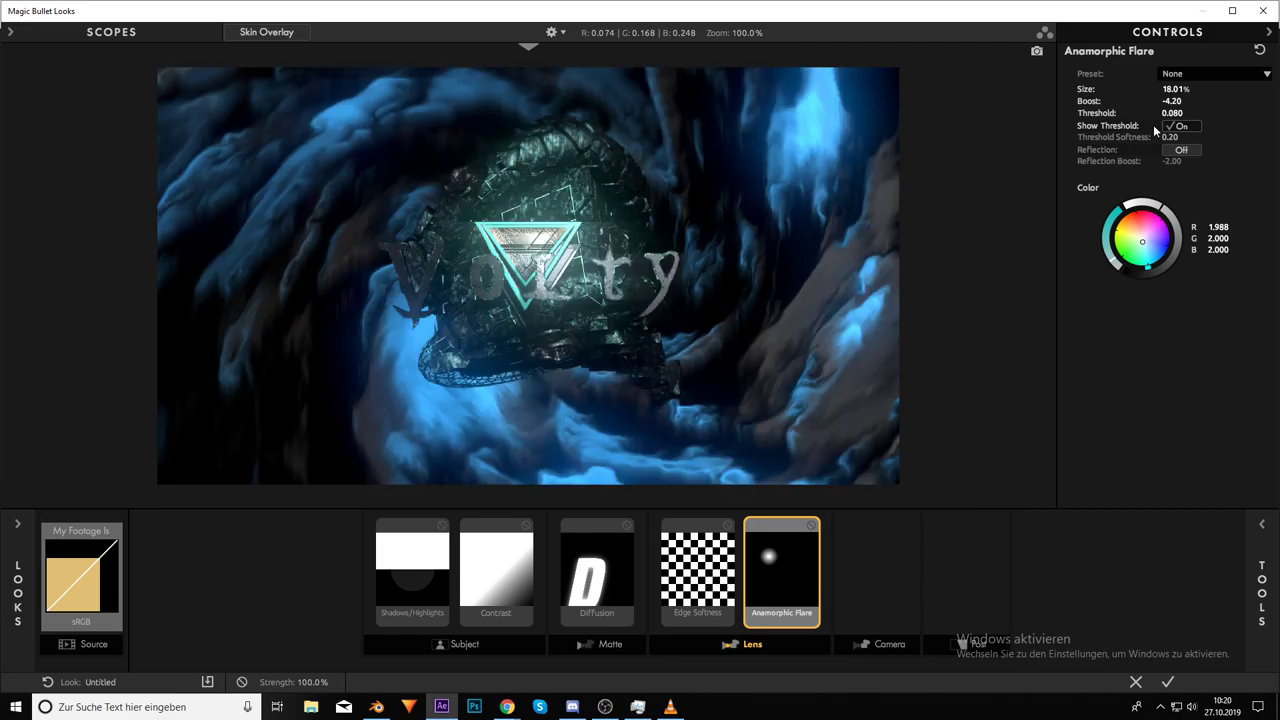
{"action": "type", "text": "0.9"}
{"action": "key", "text": "Return"}
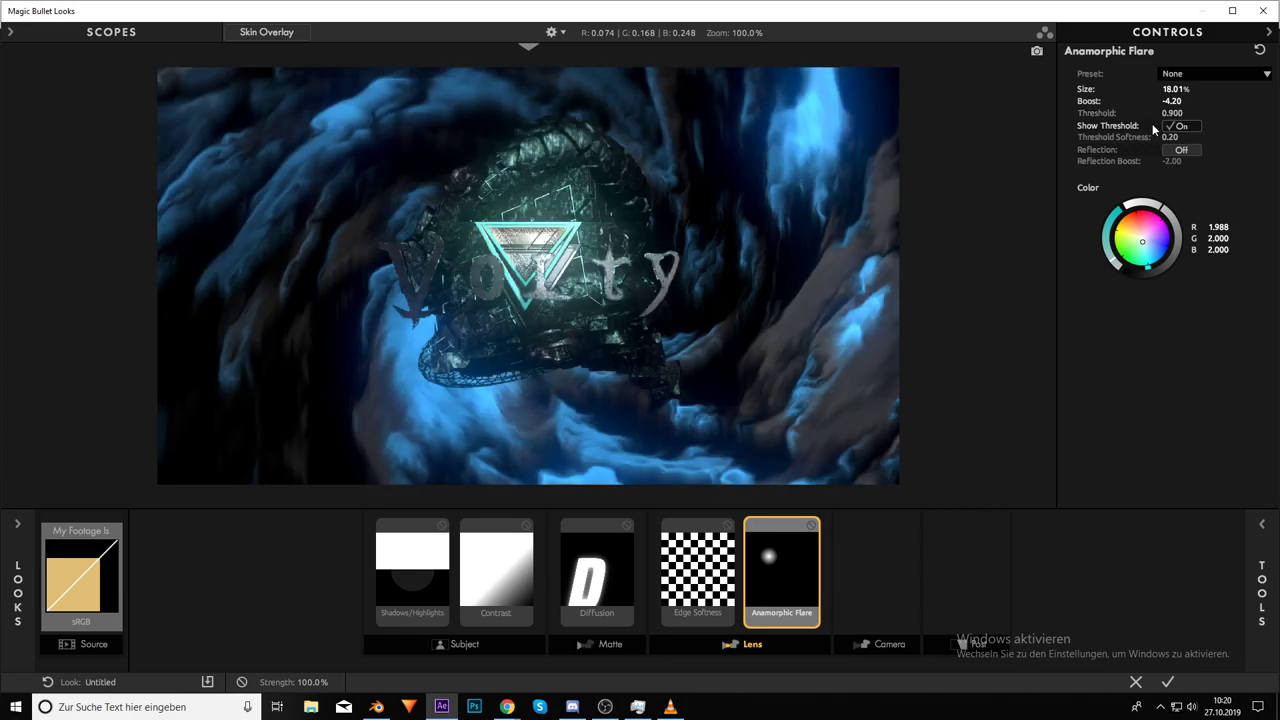
Set the Anamorphic Flare's threshold softness to 1.00, threshold to 0.310 and size to 500%, and shift its color slightly toward blue
{"action": "left_click", "coordinate": [1170, 138]}
{"action": "type", "text": "1"}
{"action": "key", "text": "Return"}
{"action": "type", "text": "0.85"}
{"action": "key", "text": "Return"}
{"action": "left_click_drag", "start_coordinate": [1171, 113], "coordinate": [1166, 113]}
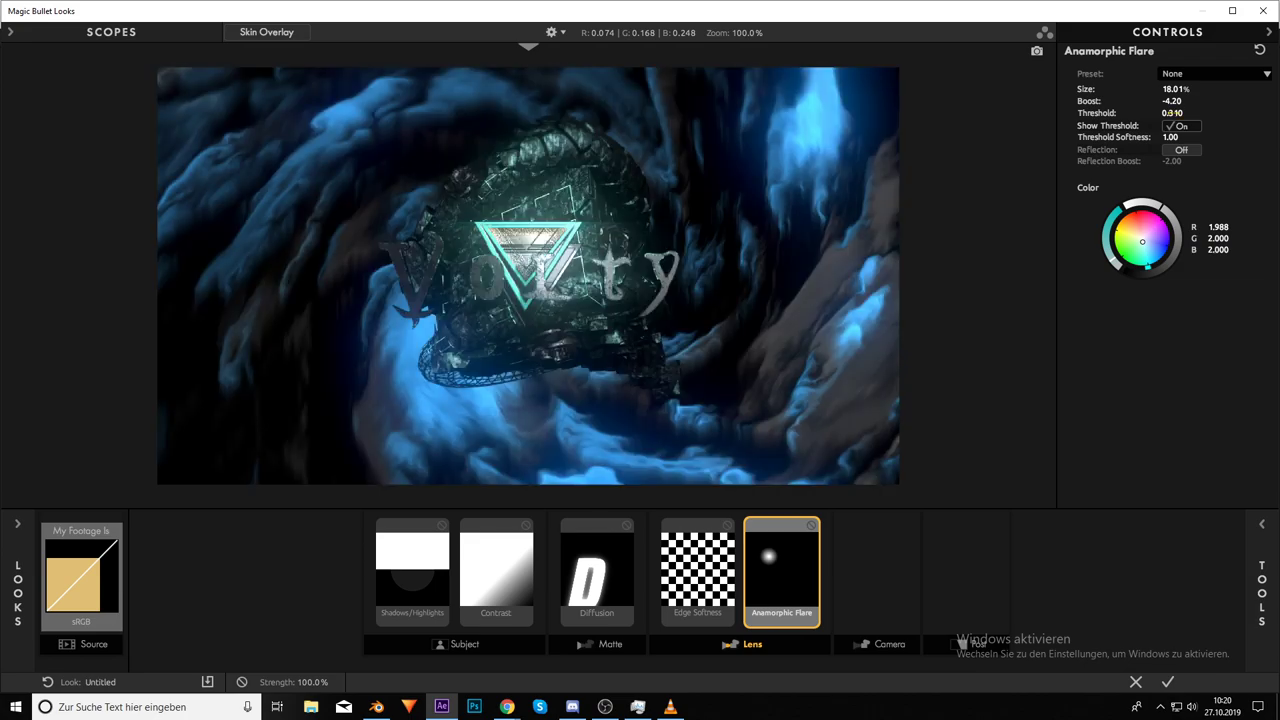
{"action": "left_click", "coordinate": [1143, 243]}
{"action": "type", "text": "500"}
{"action": "key", "text": "Return"}
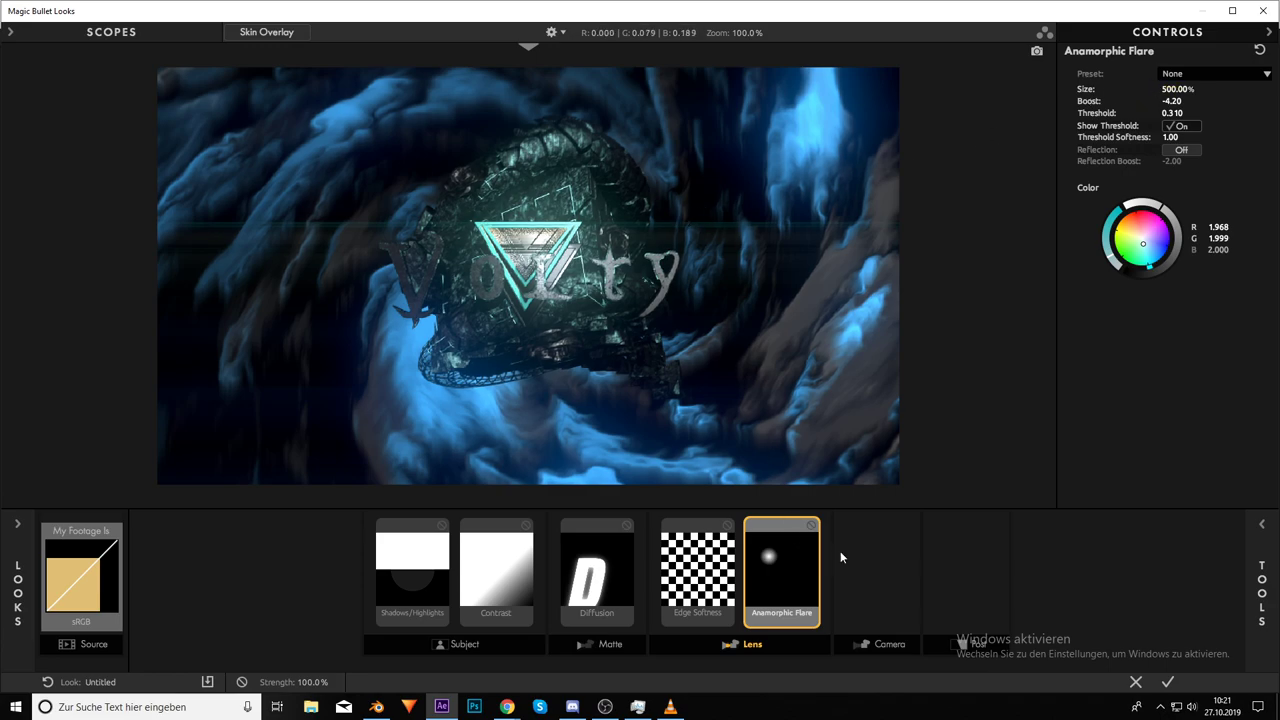
Add the 2-Strip Process tool to the Camera stage with exposure compensation +0.90 and green sensitivity 100%
{"action": "left_click", "coordinate": [885, 553]}
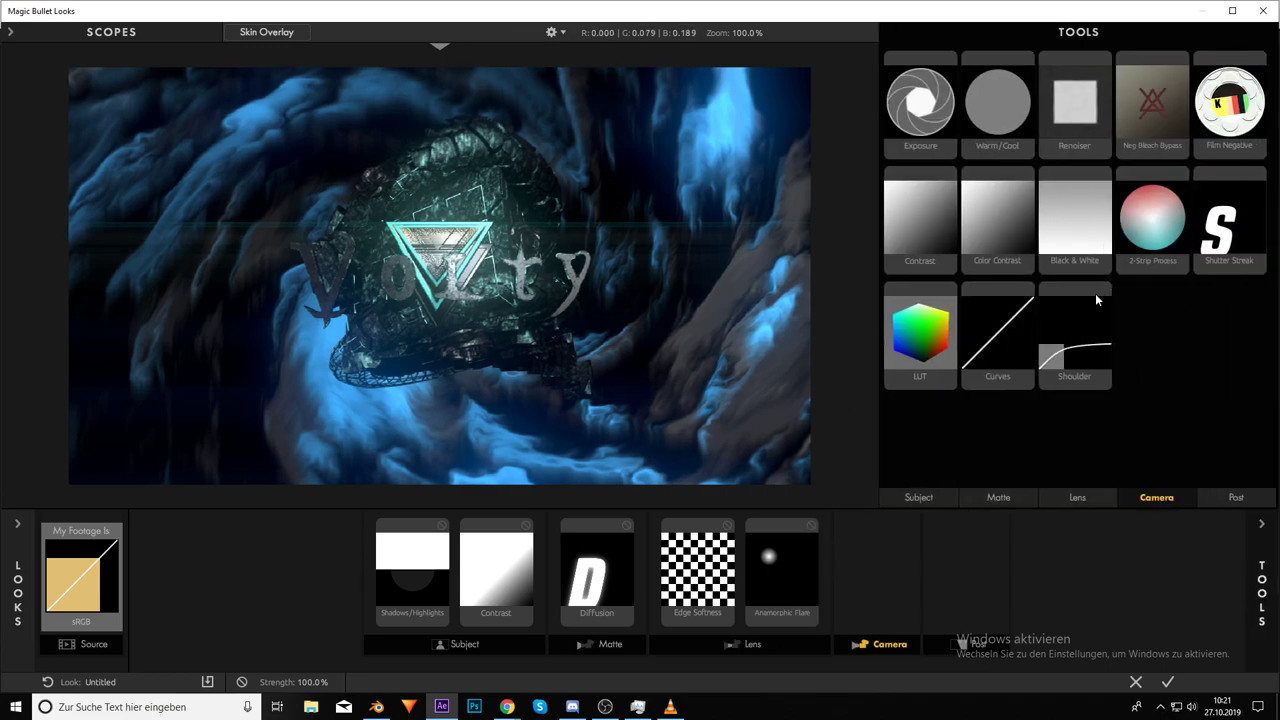
{"action": "left_click_drag", "start_coordinate": [1142, 256], "coordinate": [871, 569]}
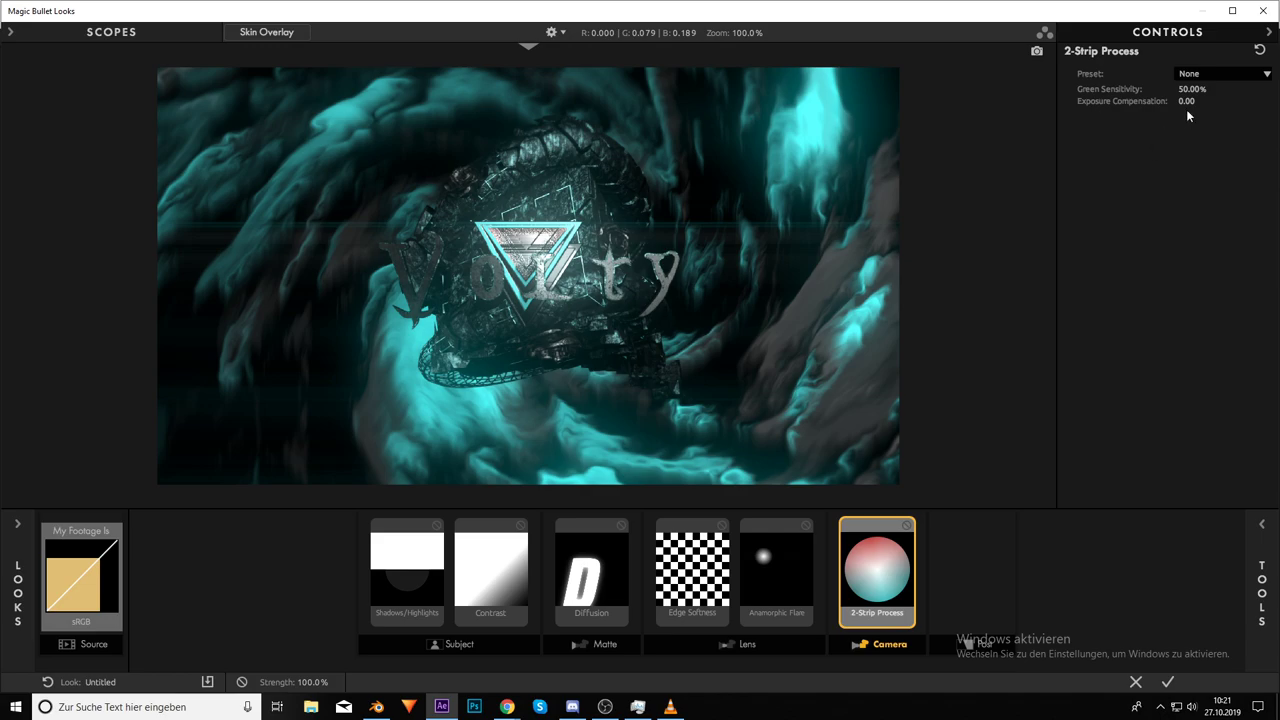
{"action": "left_click_drag", "start_coordinate": [1186, 101], "coordinate": [1270, 101]}
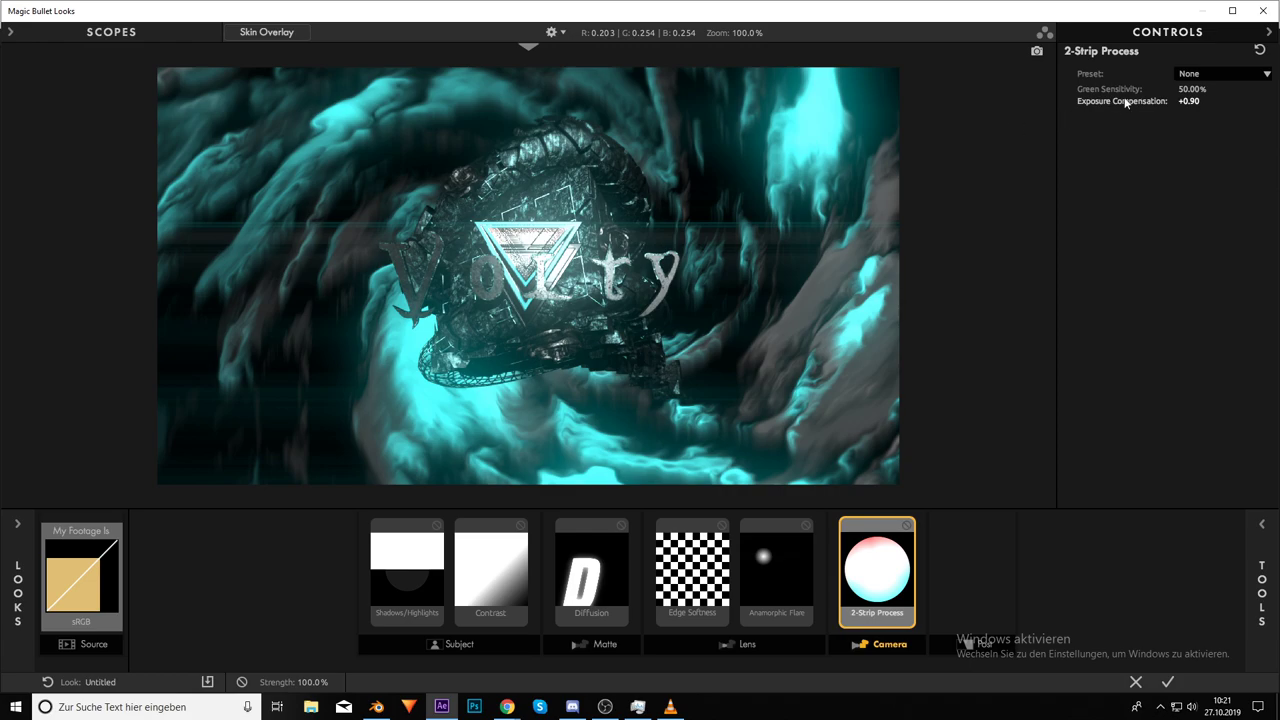
{"action": "left_click_drag", "start_coordinate": [1178, 90], "coordinate": [1228, 90]}
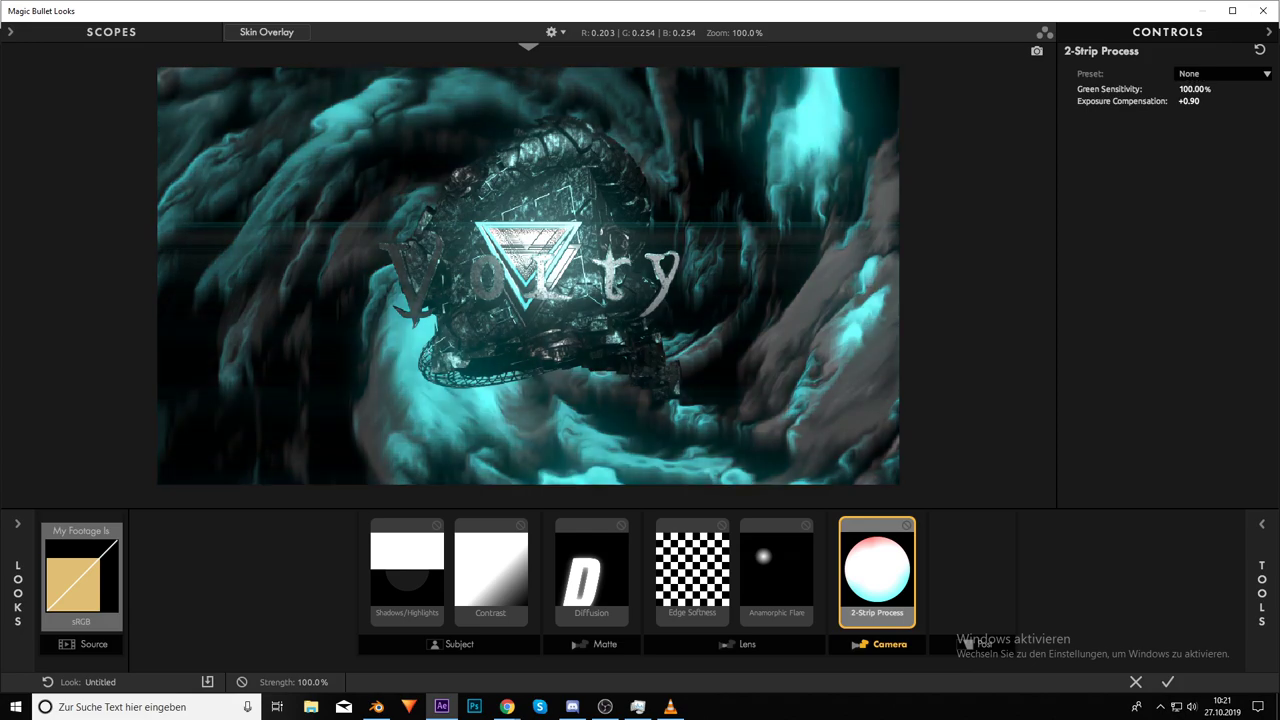
{"action": "mouse_move", "coordinate": [1228, 90]}
{"action": "left_mouse_down"}
{"action": "mouse_move", "coordinate": [1128, 90]}
{"action": "mouse_move", "coordinate": [1228, 90]}
{"action": "left_mouse_up"}
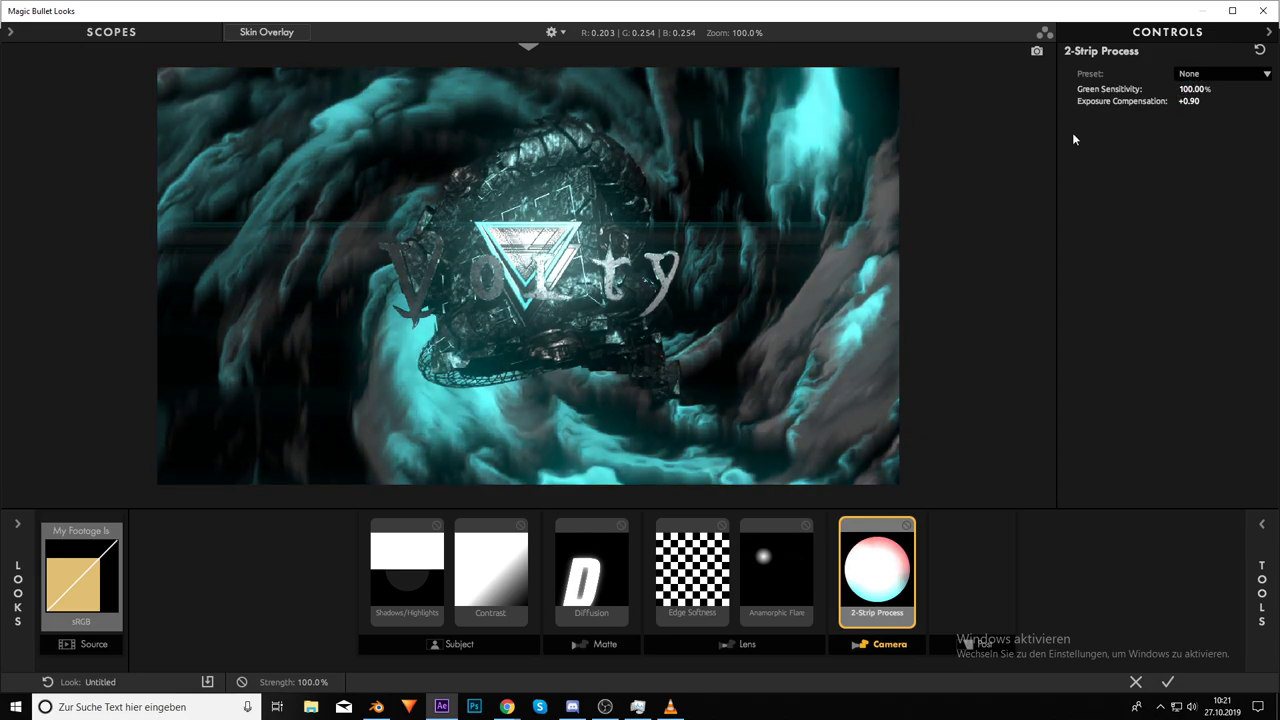
Try the Shutter Streak tool in the Camera stage with size 1.00% and boost -4.40, and remove it again
{"action": "mouse_move", "coordinate": [1100, 150]}
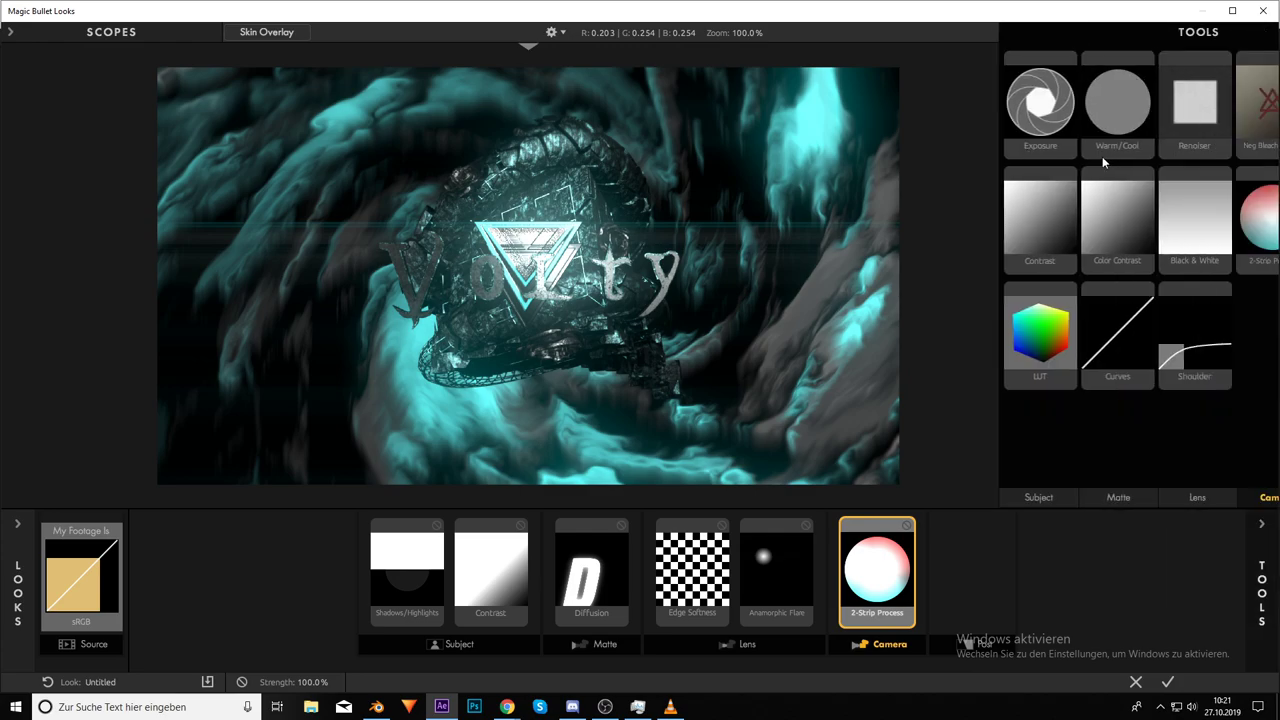
{"action": "left_click_drag", "start_coordinate": [1232, 230], "coordinate": [952, 590]}
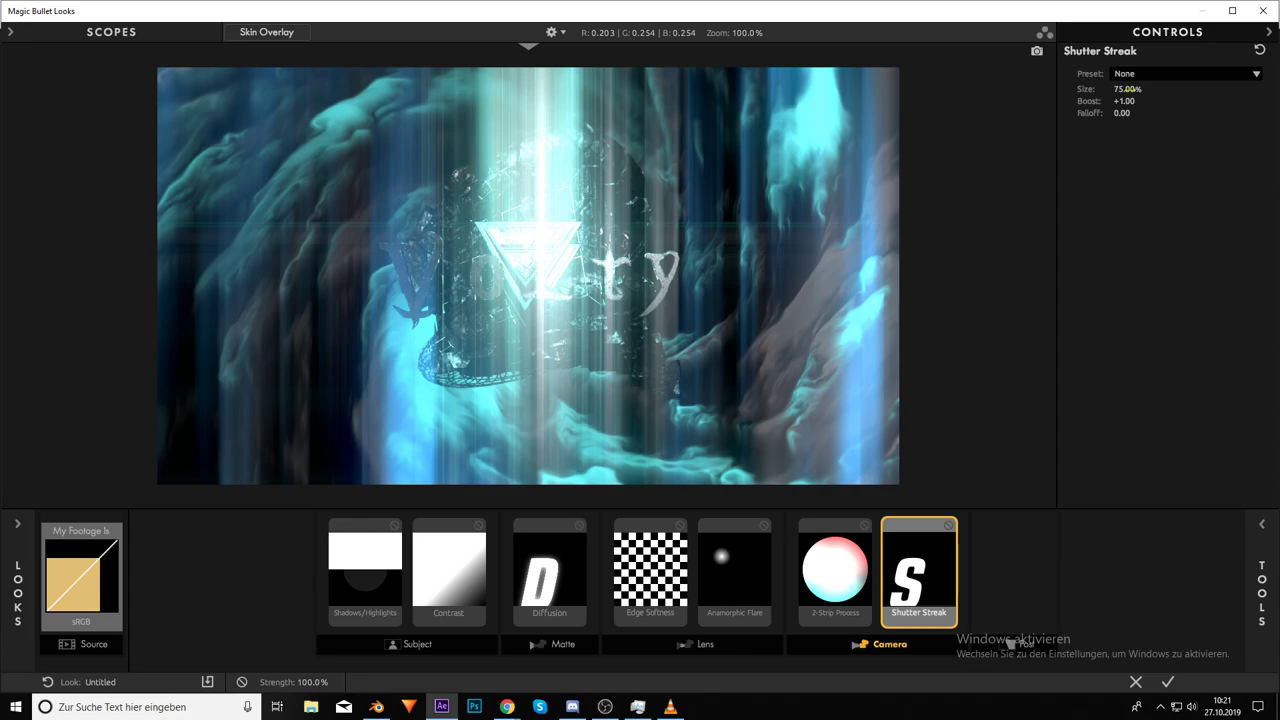
{"action": "mouse_move", "coordinate": [1127, 89]}
{"action": "left_mouse_down"}
{"action": "mouse_move", "coordinate": [1060, 89]}
{"action": "mouse_move", "coordinate": [1150, 89]}
{"action": "mouse_move", "coordinate": [1082, 101]}
{"action": "left_mouse_up"}
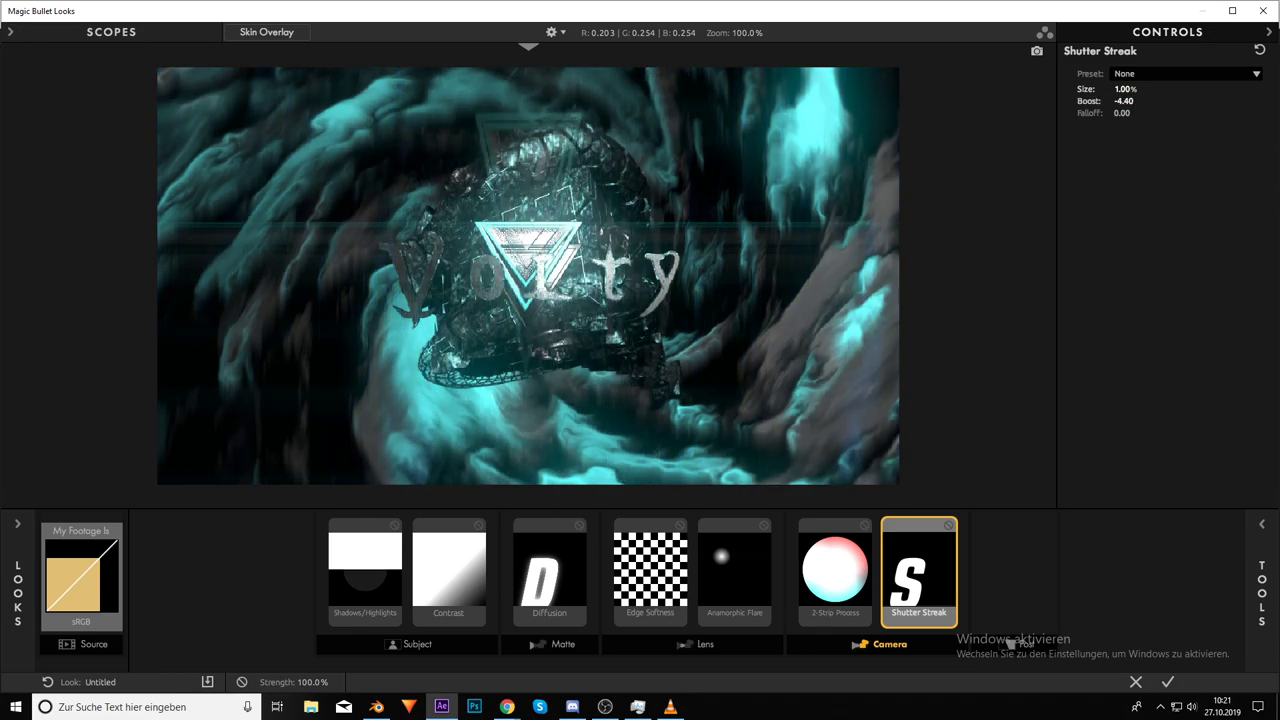
{"action": "mouse_move", "coordinate": [912, 560]}
{"action": "left_mouse_down"}
{"action": "mouse_move", "coordinate": [1120, 313]}
{"action": "mouse_move", "coordinate": [1100, 340]}
{"action": "left_mouse_up"}
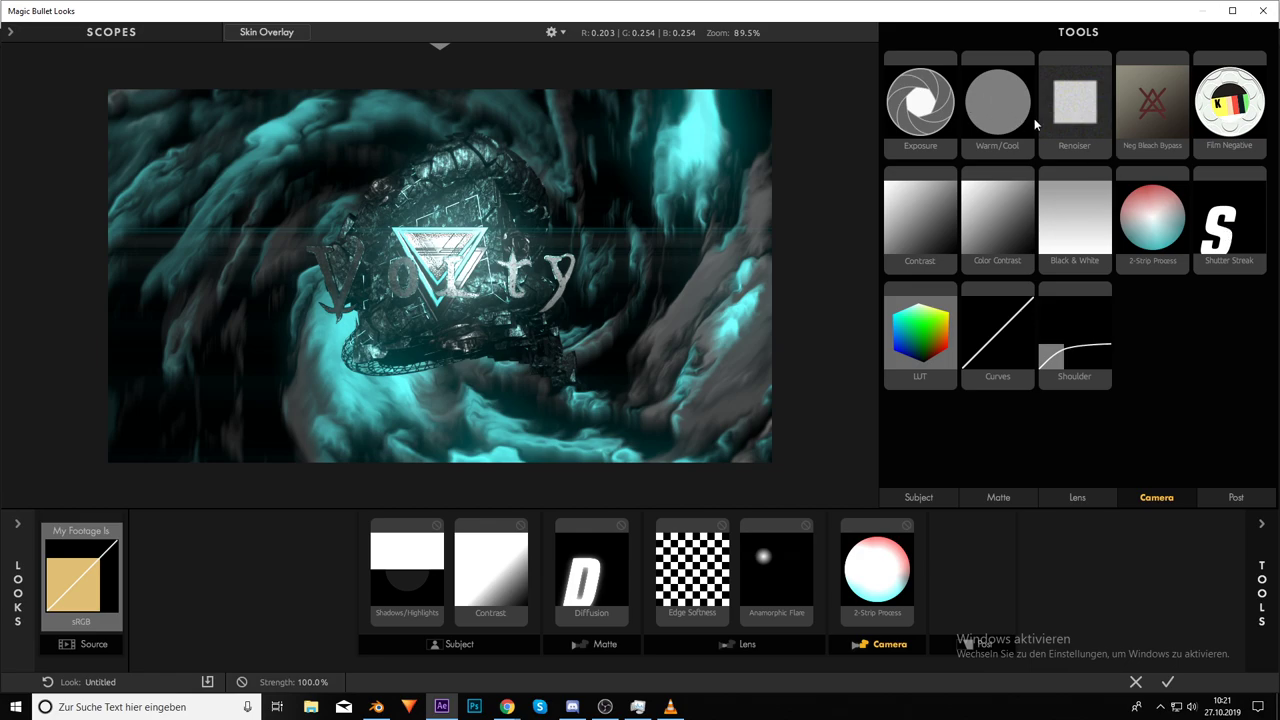
Add the Warm/Cool tool after 2-Strip Process in the Camera stage with warm/cool +0.628 and tint -0.855, and apply the look
{"action": "left_click_drag", "start_coordinate": [1027, 112], "coordinate": [854, 568]}
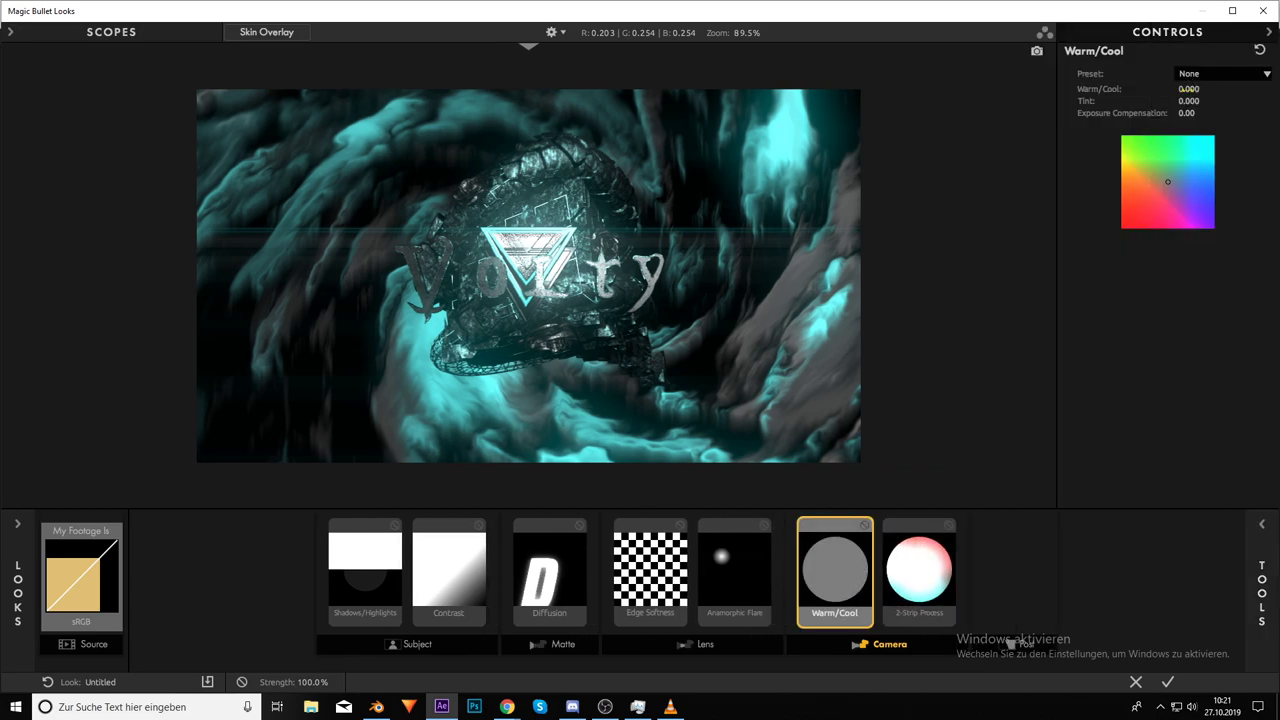
{"action": "left_click_drag", "start_coordinate": [1188, 88], "coordinate": [1230, 88]}
{"action": "left_click_drag", "start_coordinate": [835, 568], "coordinate": [930, 558]}
{"action": "left_click_drag", "start_coordinate": [1178, 161], "coordinate": [1182, 202]}
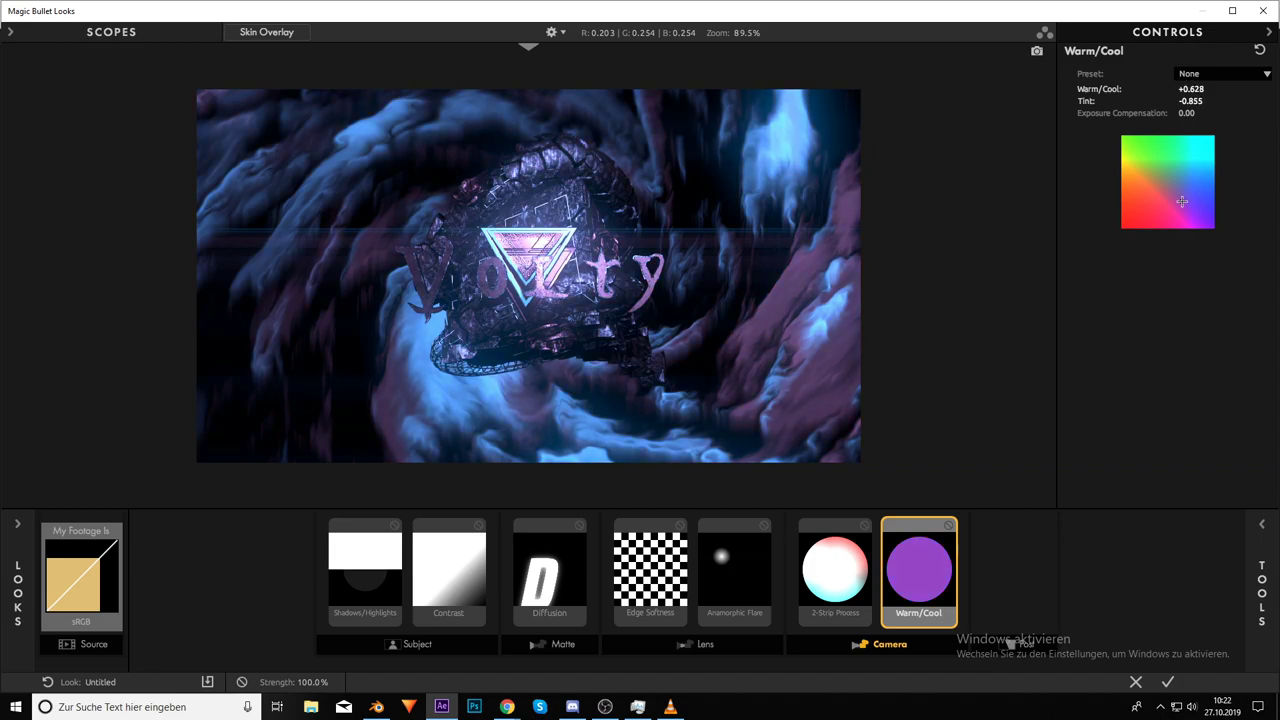
{"action": "left_click", "coordinate": [1167, 681]}
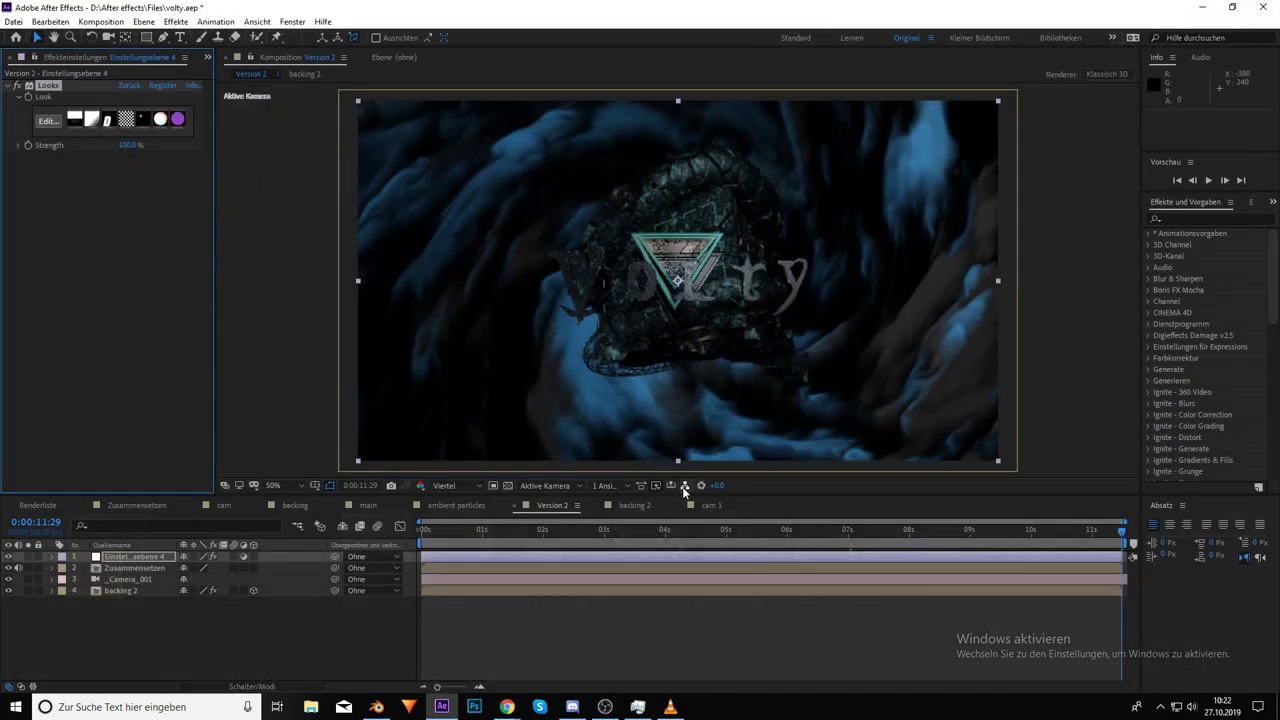
Duplicate the grey 2 particle layer in the backing 2 composition and set the copy's Random Seed to 89310
{"action": "double_click", "coordinate": [118, 591]}
{"action": "left_click", "coordinate": [115, 592]}
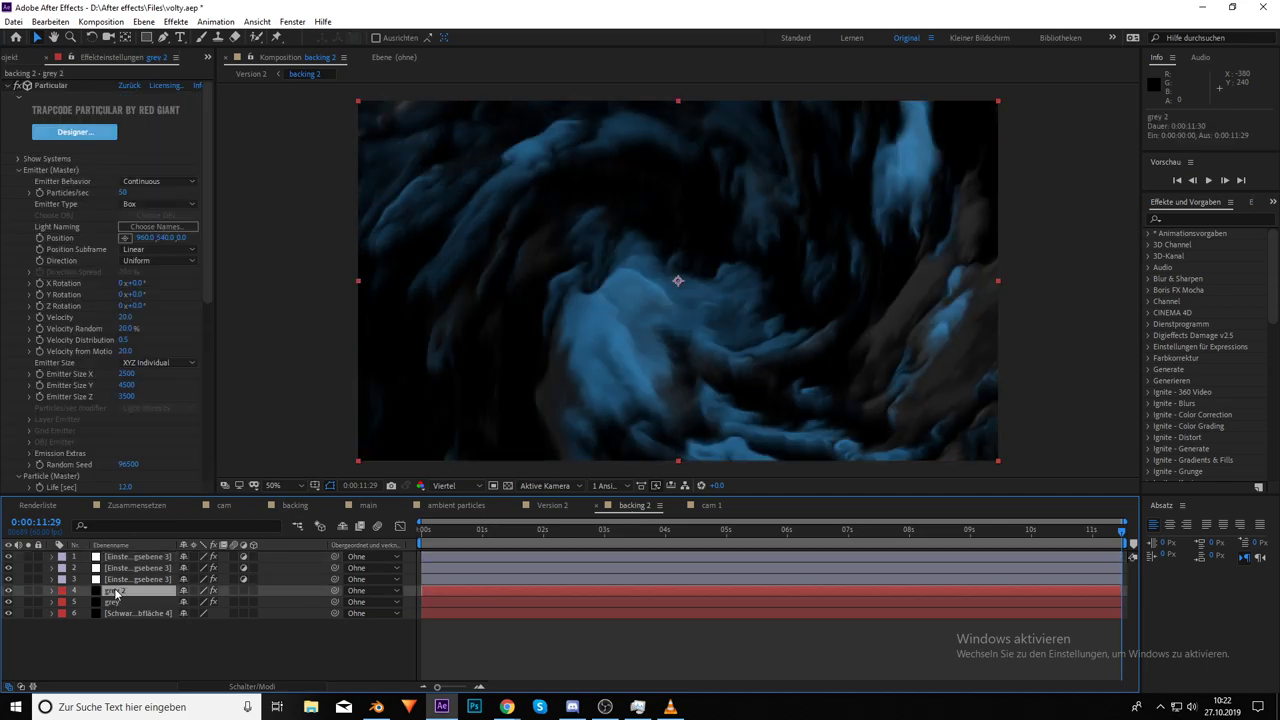
{"action": "key", "text": "ctrl+d"}
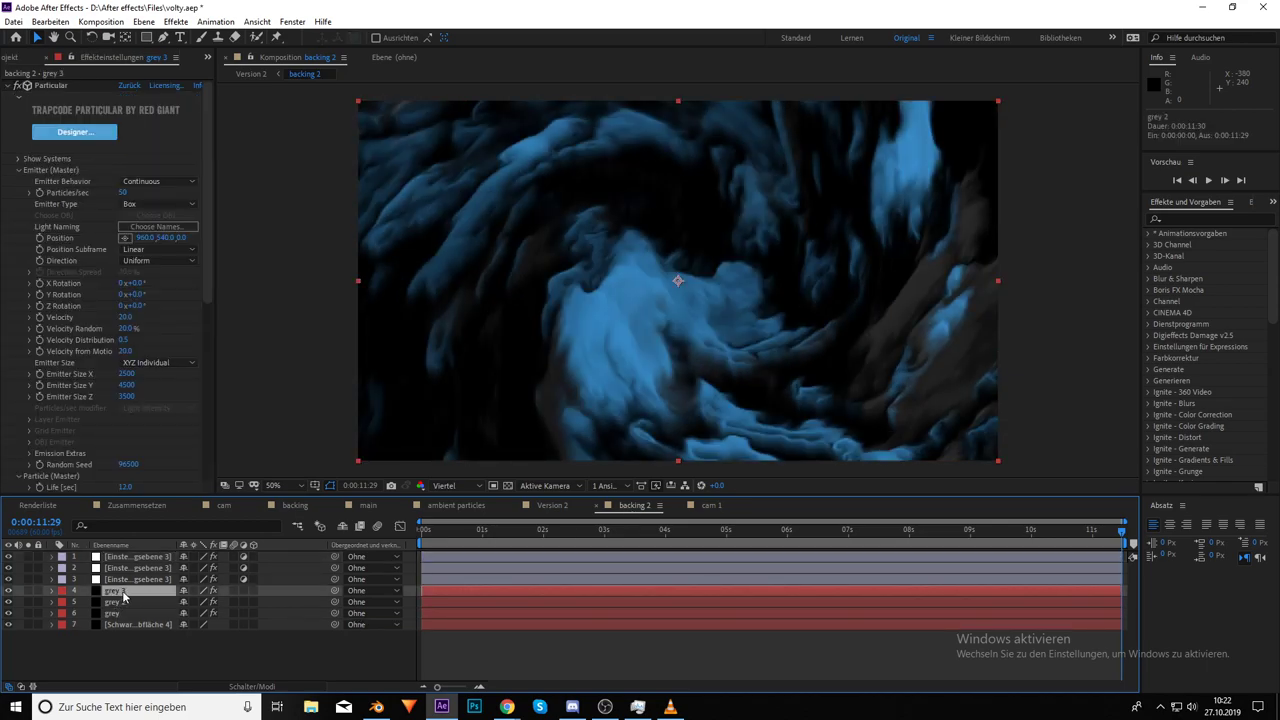
{"action": "scroll", "coordinate": [113, 305], "scroll_direction": "down", "scroll_amount": 3}
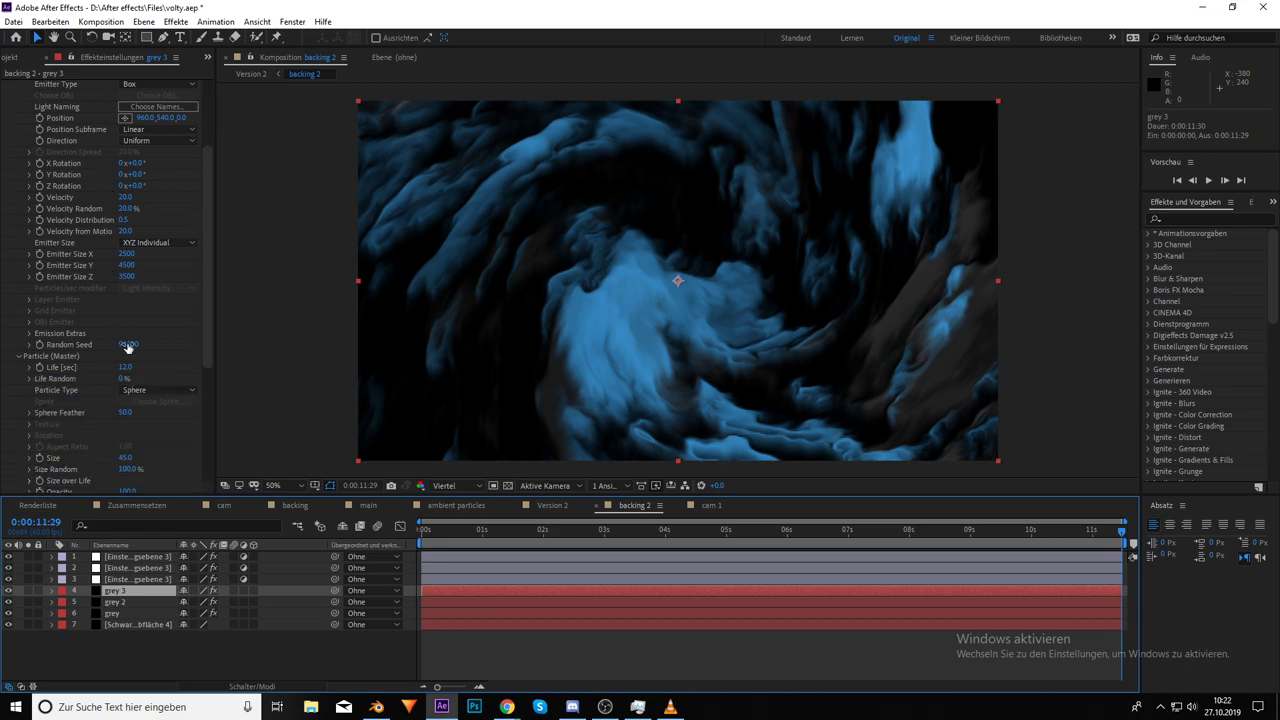
{"action": "left_click_drag", "start_coordinate": [128, 344], "coordinate": [118, 344]}
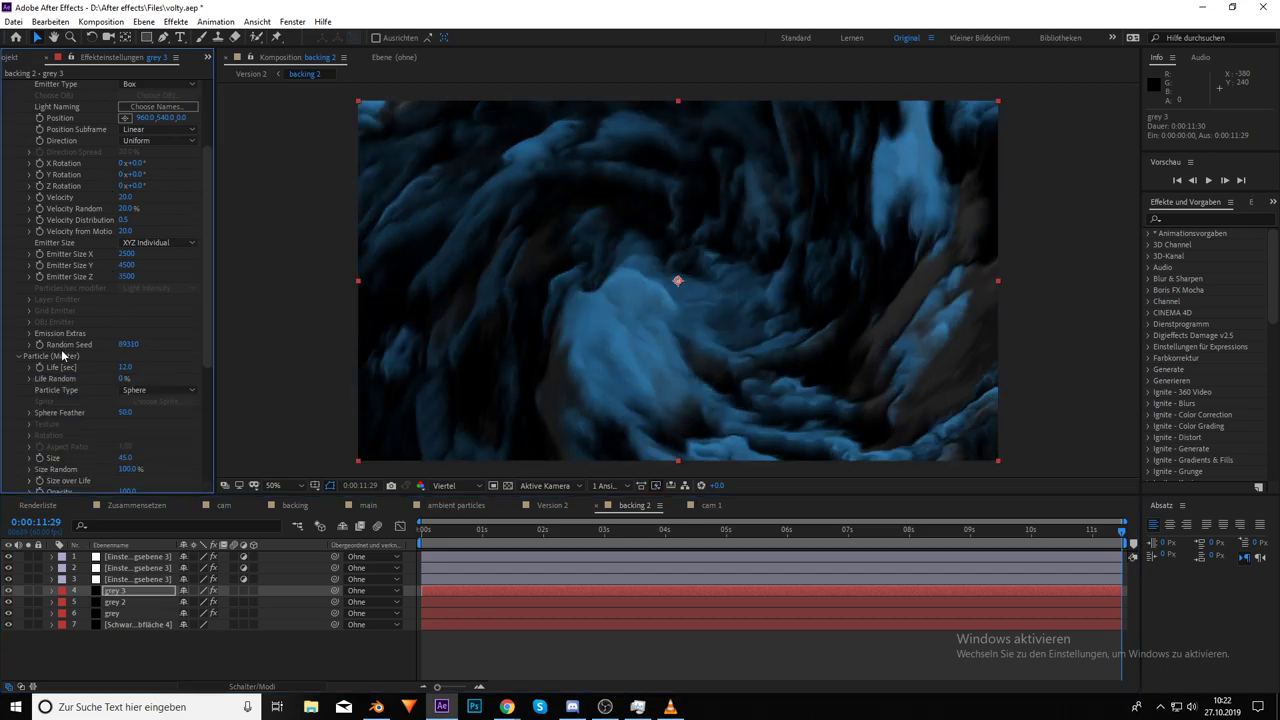
Change the duplicated layer's Particular particle color to pink D139A1
{"action": "scroll", "coordinate": [64, 355], "scroll_direction": "down", "scroll_amount": 5}
{"action": "left_click", "coordinate": [126, 337]}
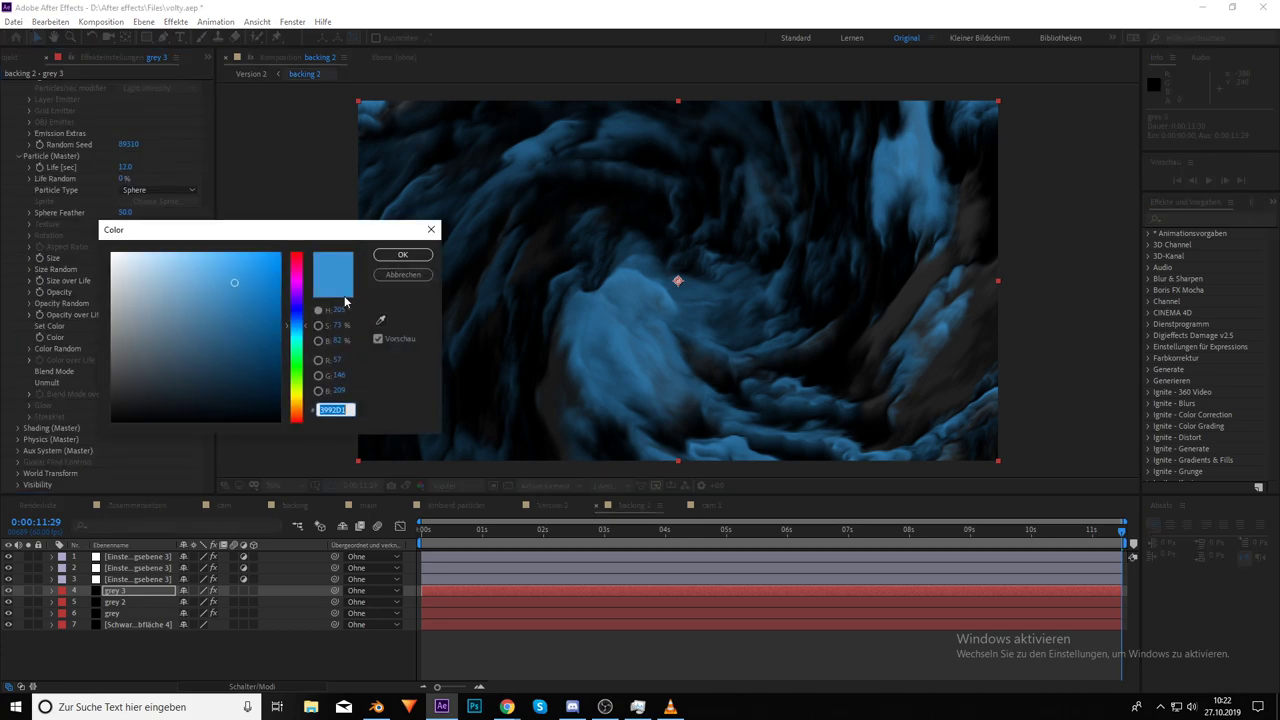
{"action": "left_click_drag", "start_coordinate": [299, 329], "coordinate": [302, 277]}
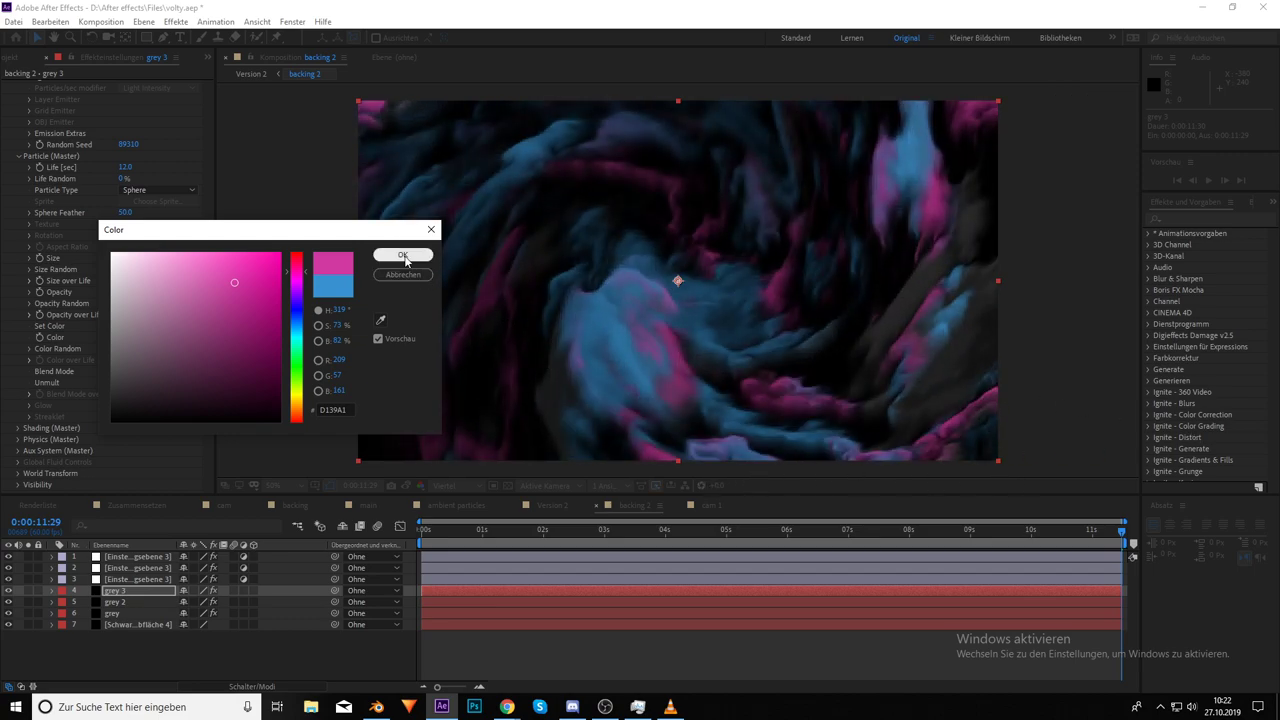
{"action": "left_click", "coordinate": [403, 256]}
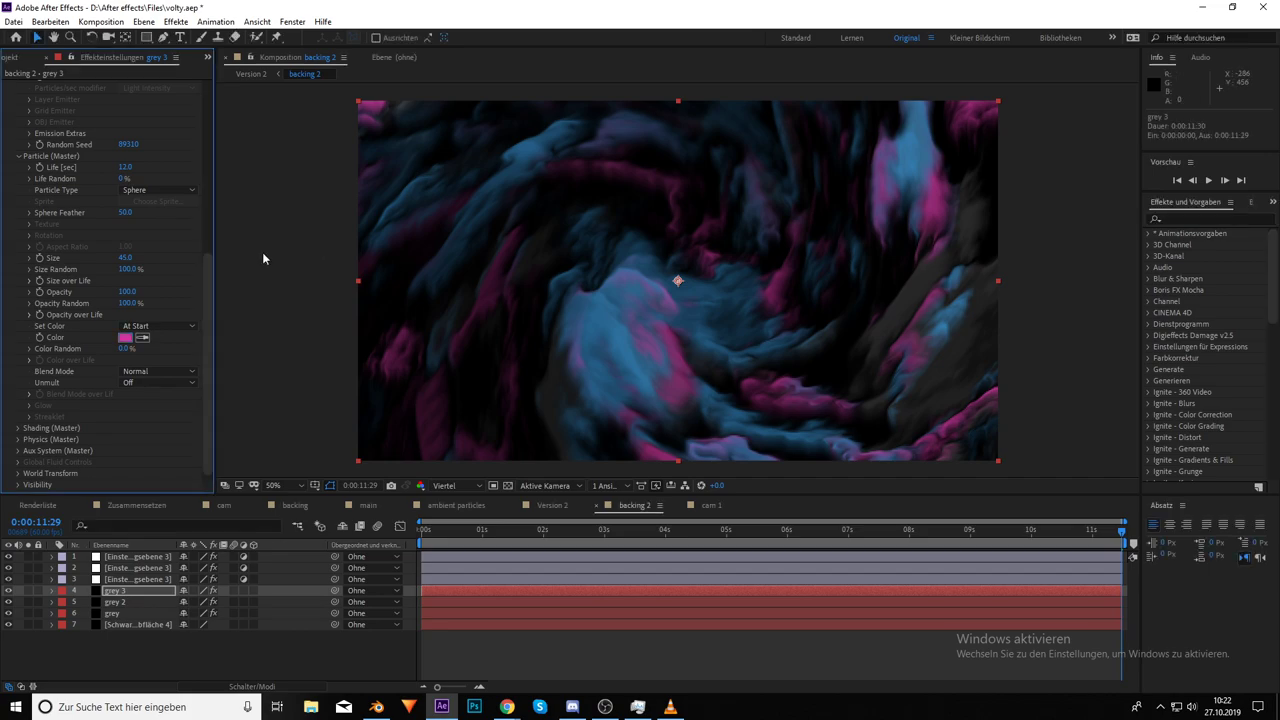
Reopen the look in the Version 2 composition and shift its Warm/Cool tool to warm/cool +0.677 and tint -1.415
{"action": "left_click", "coordinate": [556, 508]}
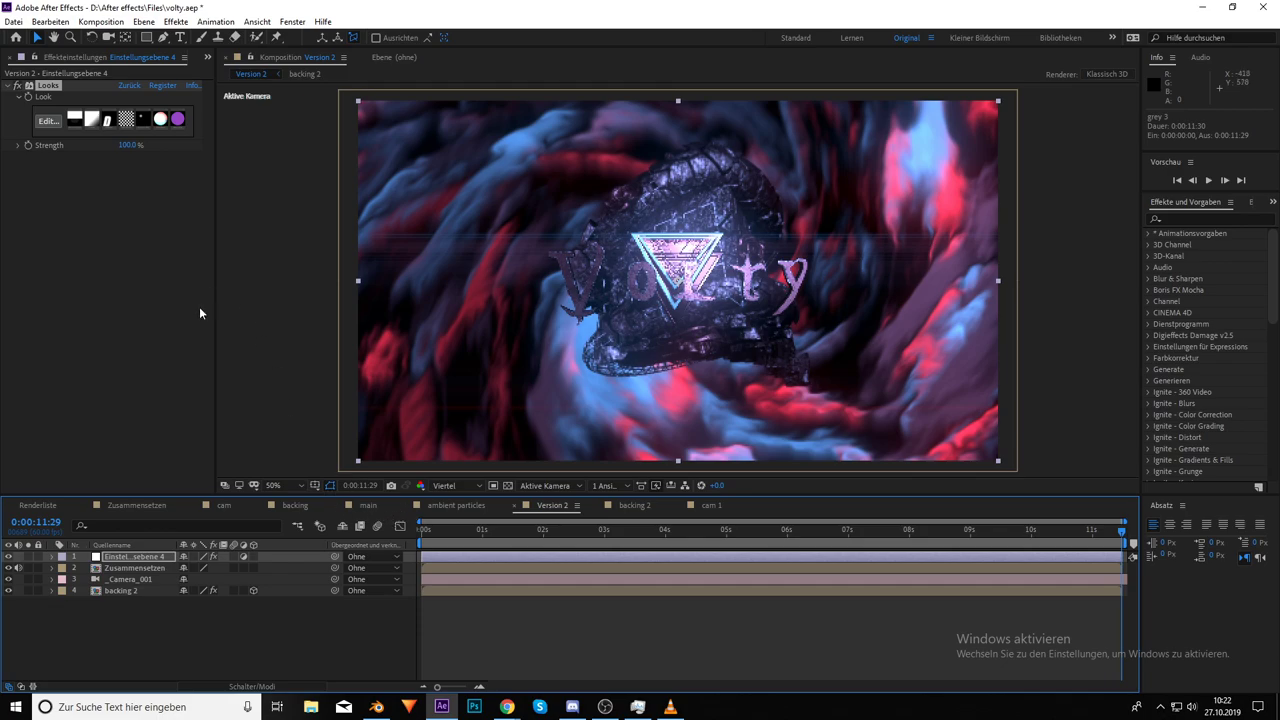
{"action": "left_click", "coordinate": [46, 122]}
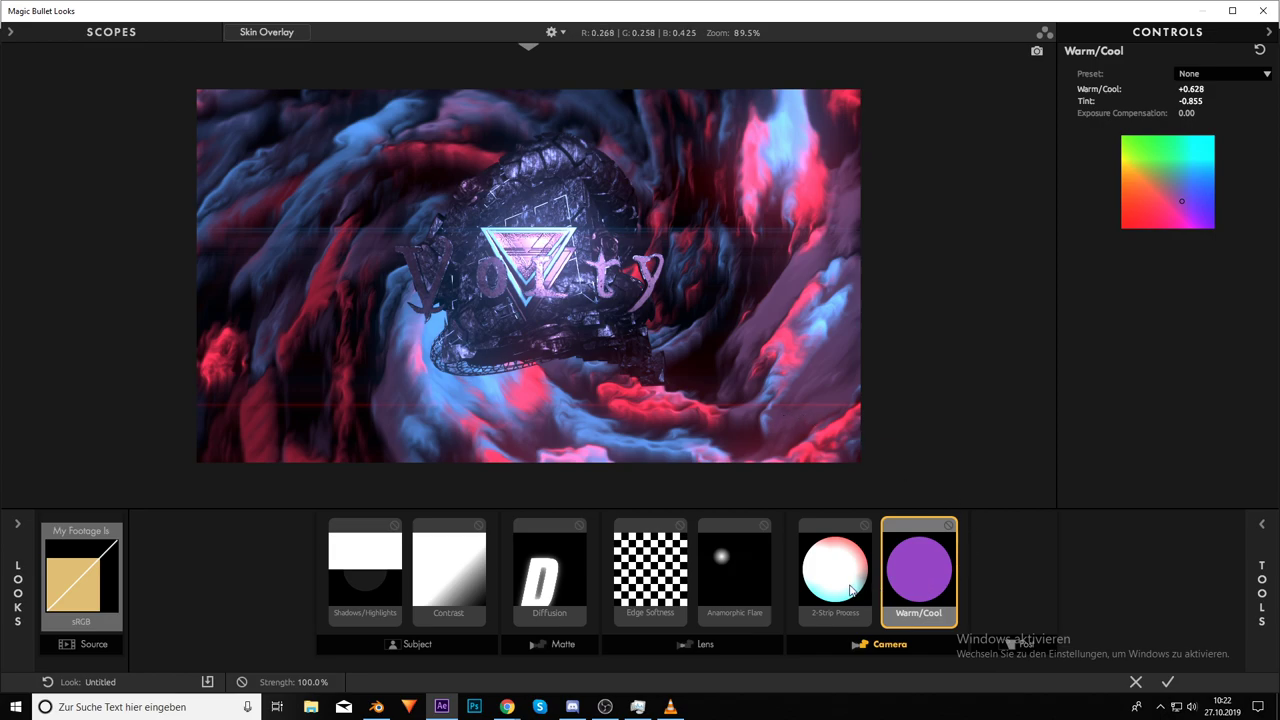
{"action": "mouse_move", "coordinate": [1182, 201]}
{"action": "left_mouse_down"}
{"action": "mouse_move", "coordinate": [1124, 206]}
{"action": "mouse_move", "coordinate": [1136, 195]}
{"action": "mouse_move", "coordinate": [1188, 206]}
{"action": "mouse_move", "coordinate": [1183, 215]}
{"action": "left_mouse_up"}
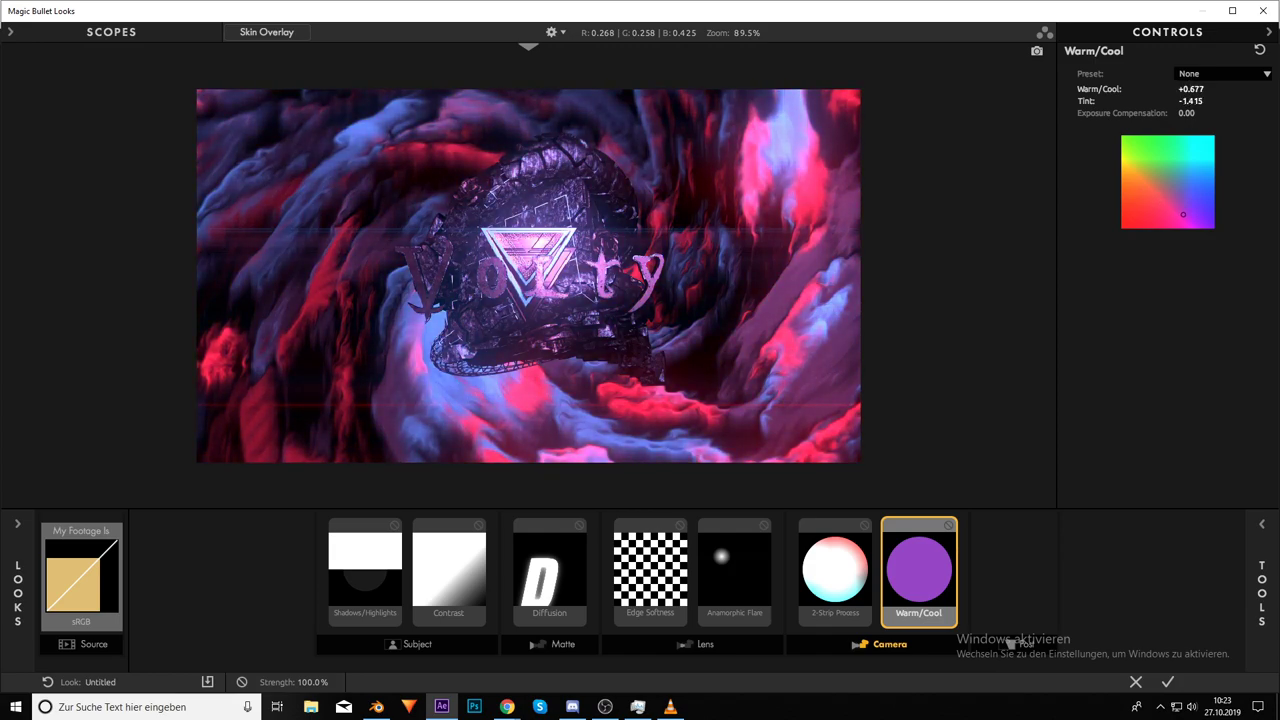
Remove the Anamorphic Flare tool from the Lens stage
{"action": "left_click_drag", "start_coordinate": [738, 576], "coordinate": [1137, 285]}
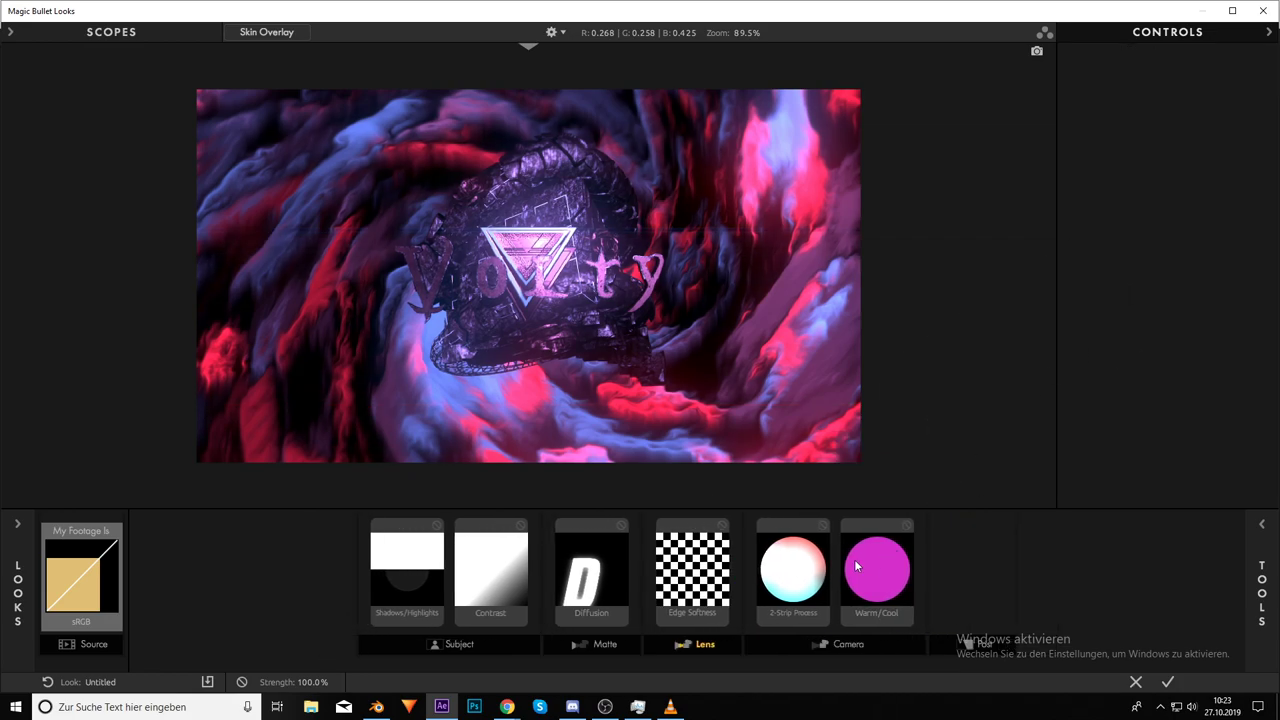
{"action": "left_click", "coordinate": [920, 572]}
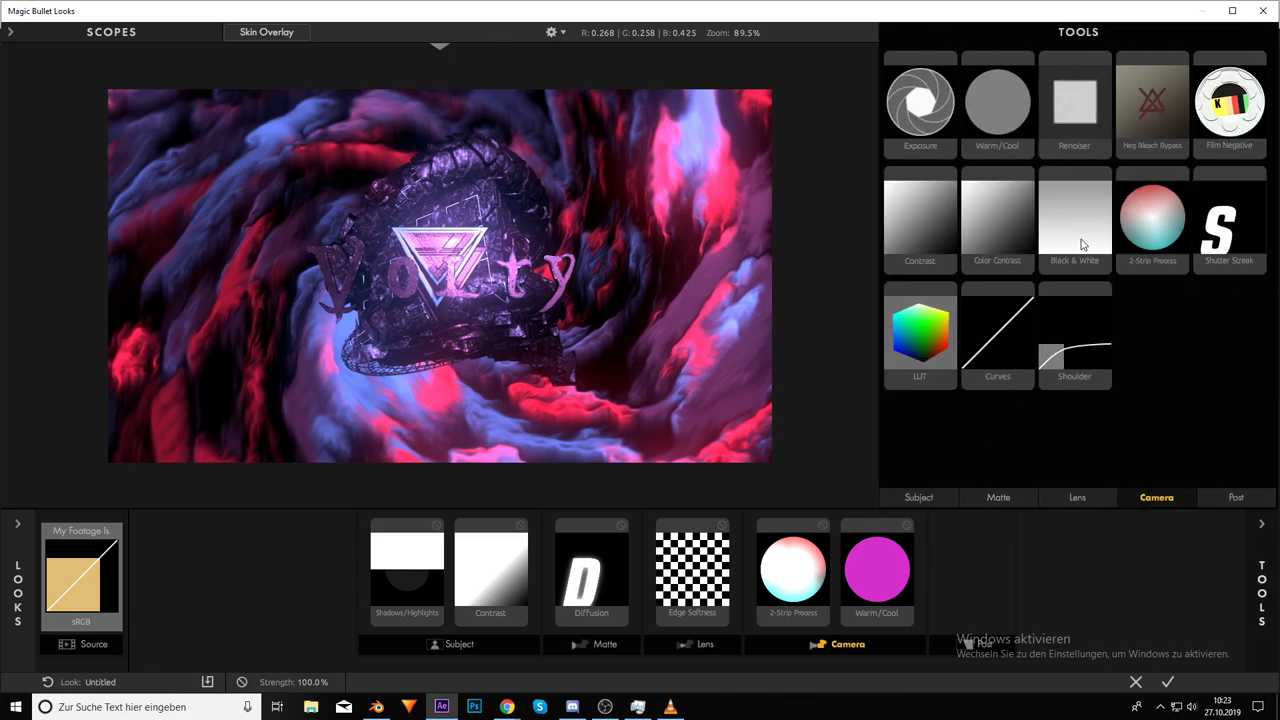
{"action": "left_click_drag", "start_coordinate": [1078, 100], "coordinate": [905, 589]}
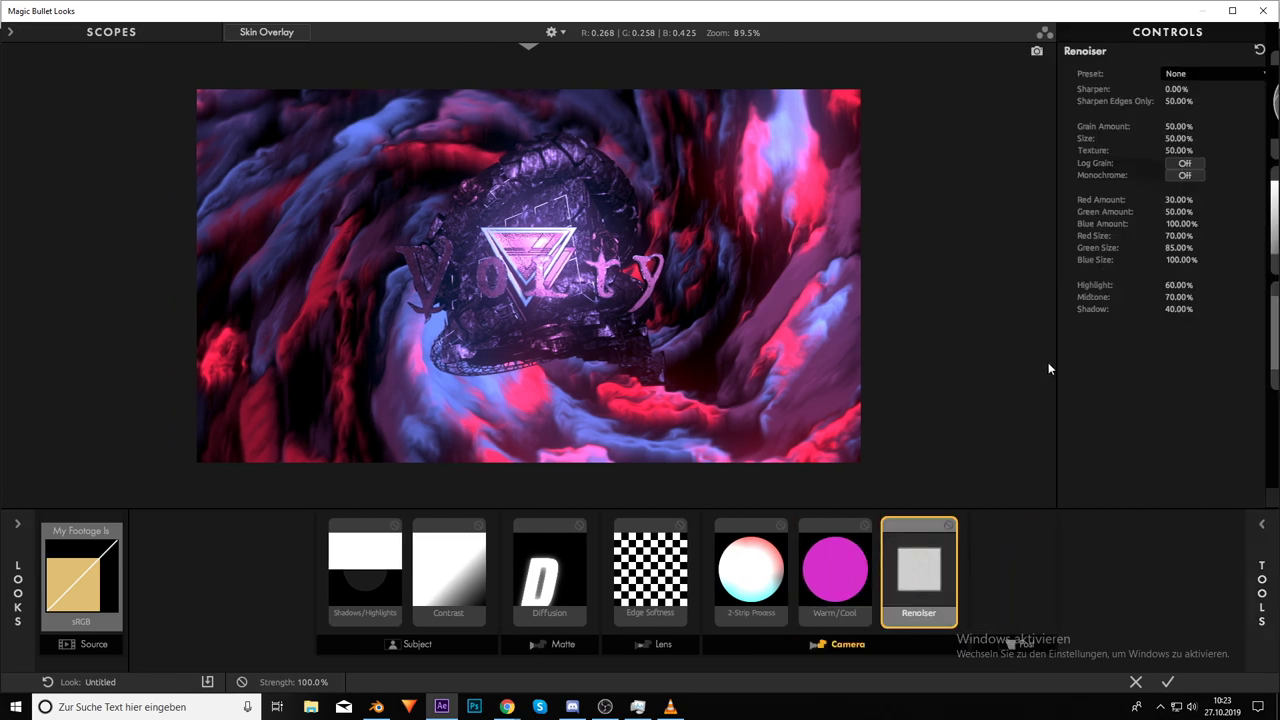
{"action": "mouse_move", "coordinate": [1176, 88]}
{"action": "left_mouse_down"}
{"action": "mouse_move", "coordinate": [1260, 88]}
{"action": "mouse_move", "coordinate": [1160, 88]}
{"action": "left_mouse_up"}
{"action": "left_click_drag", "start_coordinate": [918, 570], "coordinate": [1163, 353]}
Add Mojo II to the Post stage with Mojo 137.90%, Tint +55.30%, Punch -46.70% and Bleach -5.40%
{"action": "left_click", "coordinate": [994, 561]}
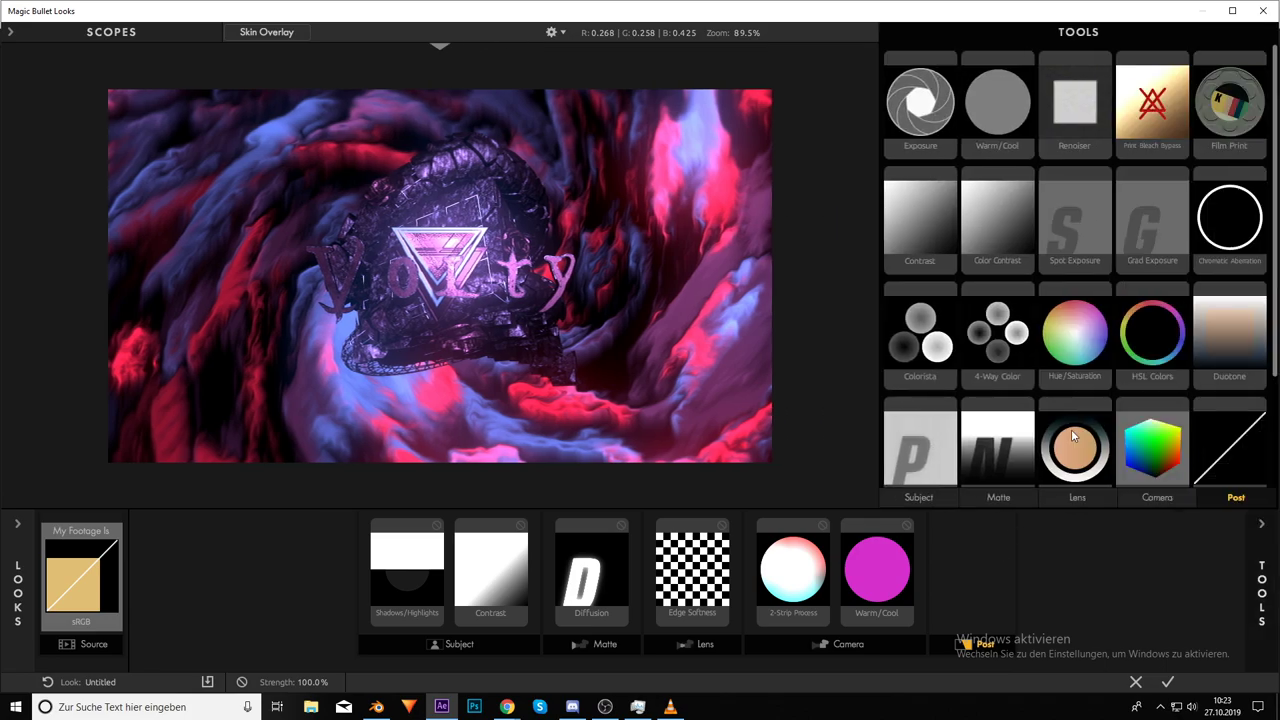
{"action": "scroll", "coordinate": [1100, 300], "scroll_direction": "down", "scroll_amount": 2}
{"action": "left_click_drag", "start_coordinate": [1075, 345], "coordinate": [975, 588]}
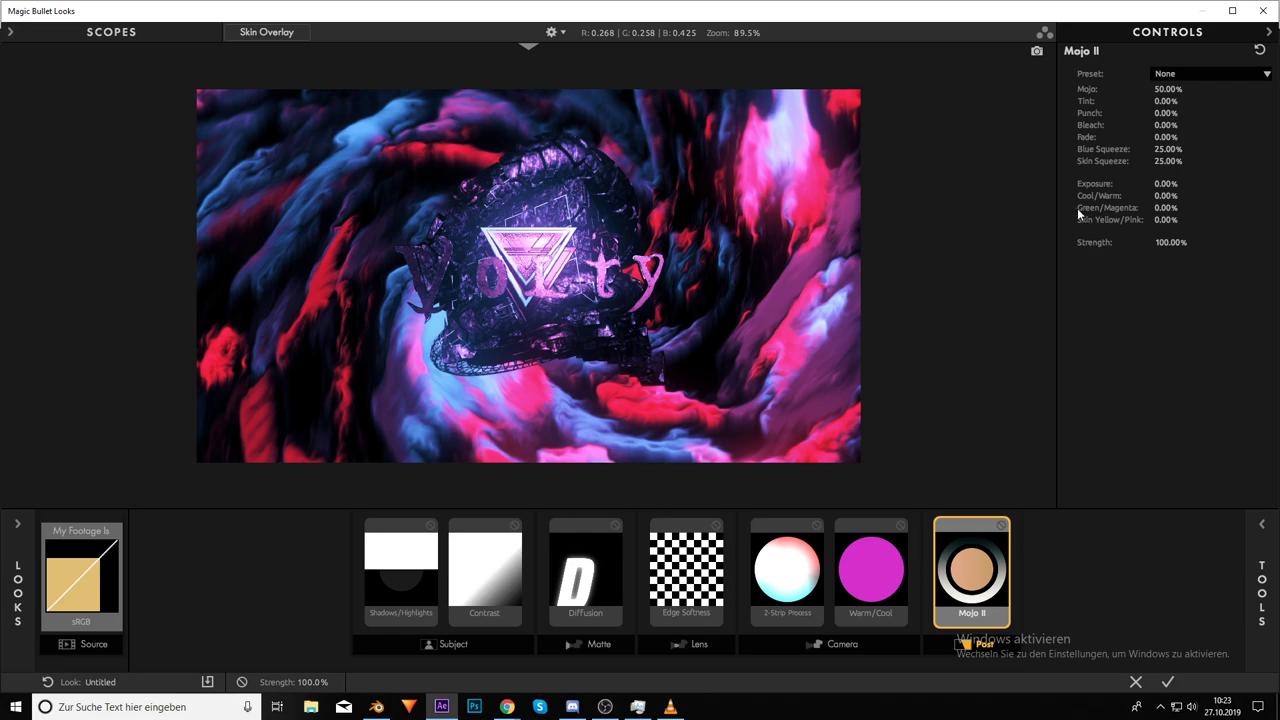
{"action": "left_click_drag", "start_coordinate": [1155, 96], "coordinate": [1200, 101]}
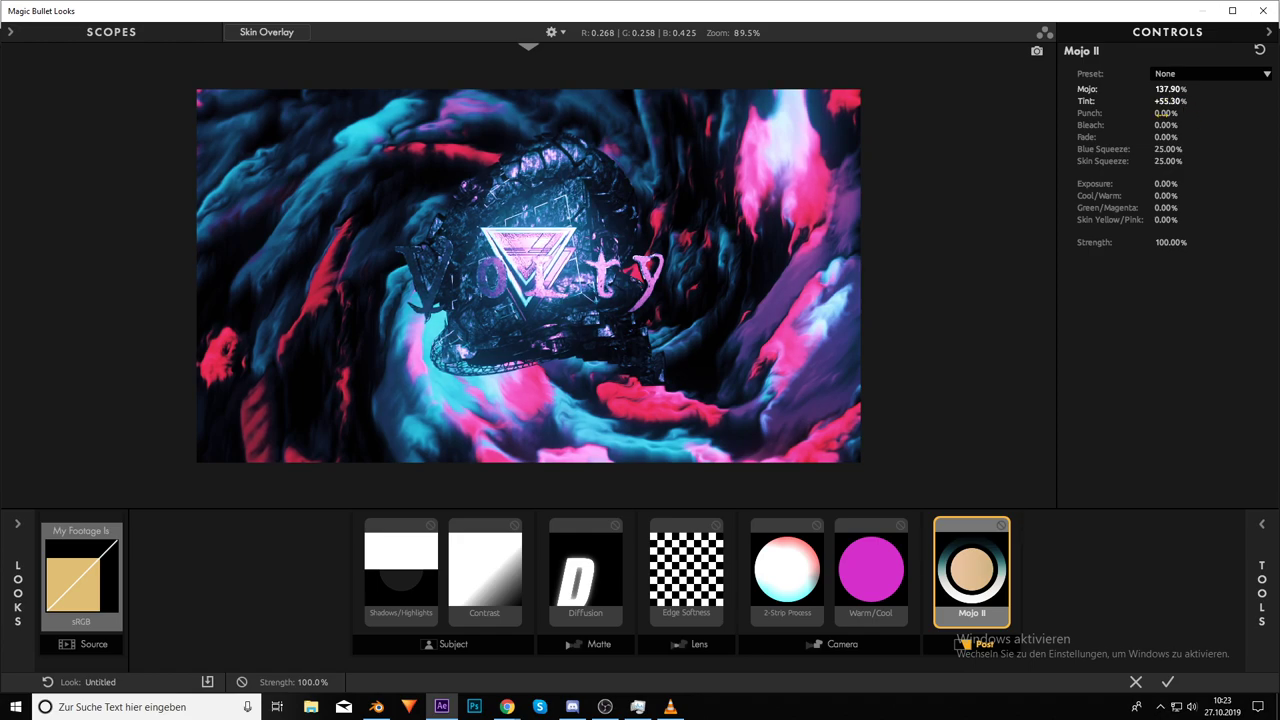
{"action": "mouse_move", "coordinate": [1090, 113]}
{"action": "left_mouse_down"}
{"action": "mouse_move", "coordinate": [1110, 113]}
{"action": "mouse_move", "coordinate": [1050, 113]}
{"action": "mouse_move", "coordinate": [1076, 113]}
{"action": "left_mouse_up"}
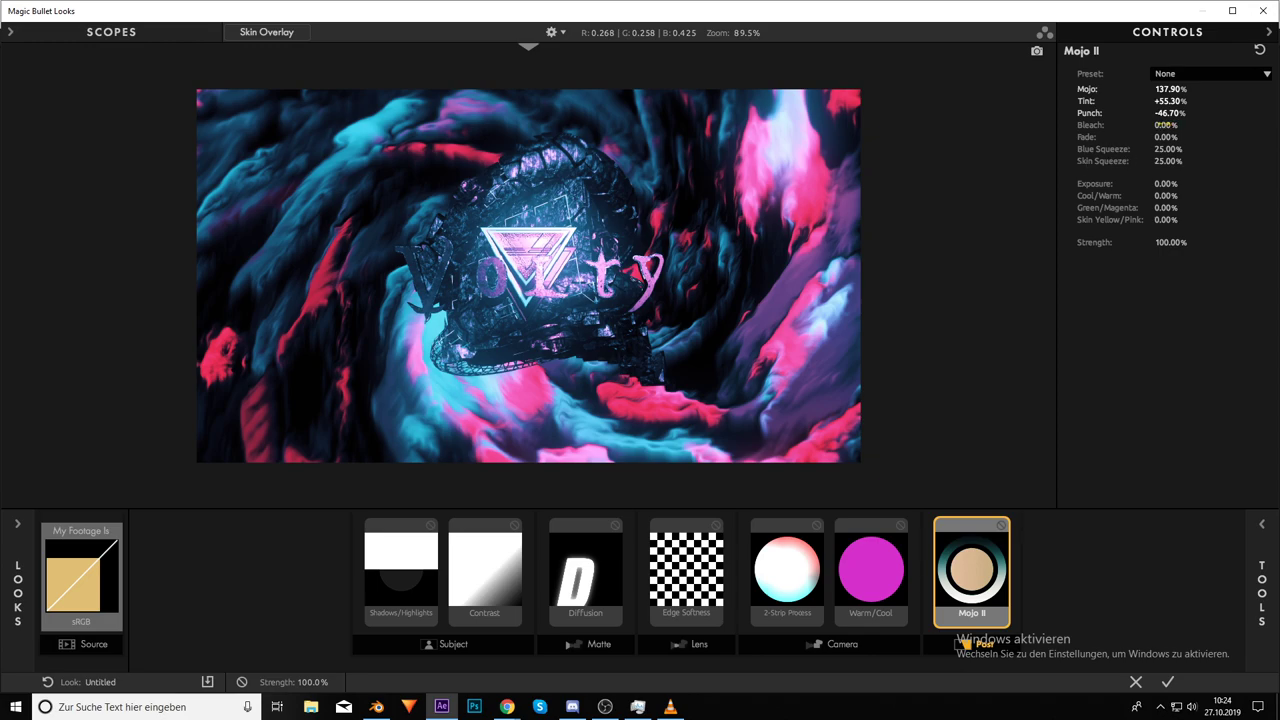
{"action": "mouse_move", "coordinate": [1170, 125]}
{"action": "left_mouse_down"}
{"action": "mouse_move", "coordinate": [1225, 125]}
{"action": "mouse_move", "coordinate": [1145, 125]}
{"action": "mouse_move", "coordinate": [1165, 125]}
{"action": "left_mouse_up"}
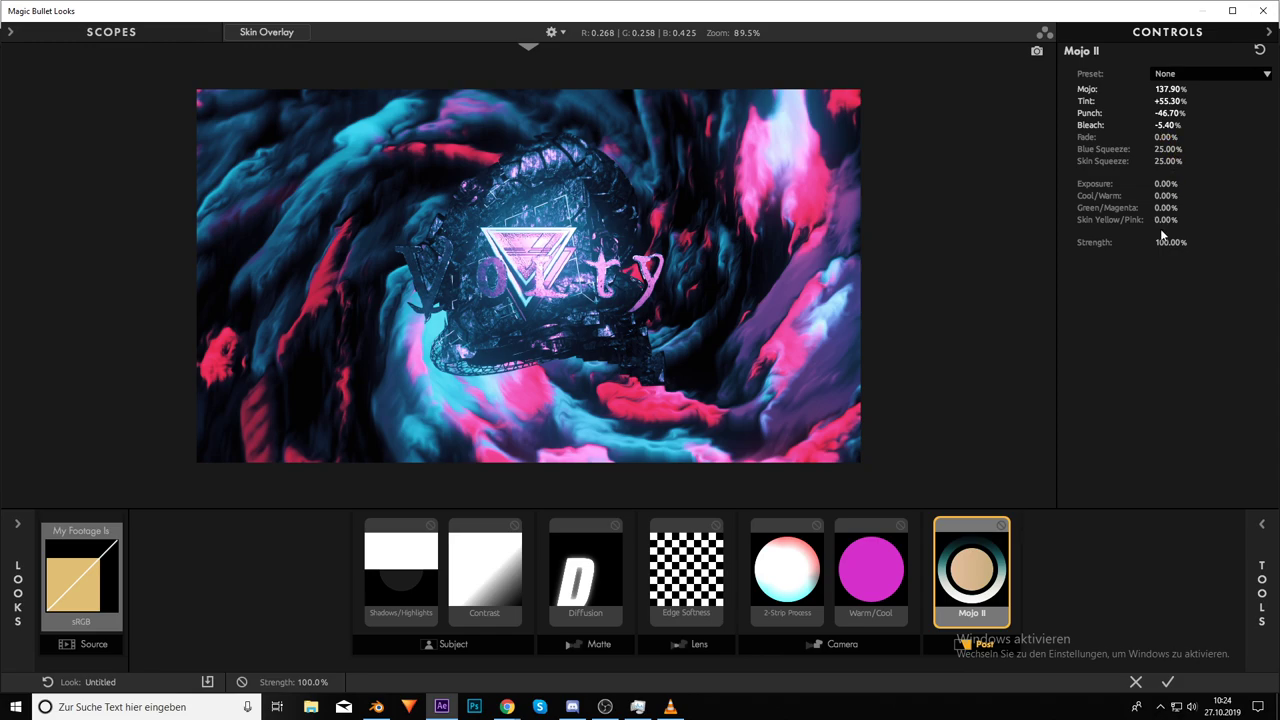
{"action": "mouse_move", "coordinate": [1166, 137]}
{"action": "left_mouse_down"}
{"action": "mouse_move", "coordinate": [1240, 137]}
{"action": "mouse_move", "coordinate": [1140, 137]}
{"action": "mouse_move", "coordinate": [1163, 148]}
{"action": "left_mouse_up"}
{"action": "left_click", "coordinate": [1017, 556]}
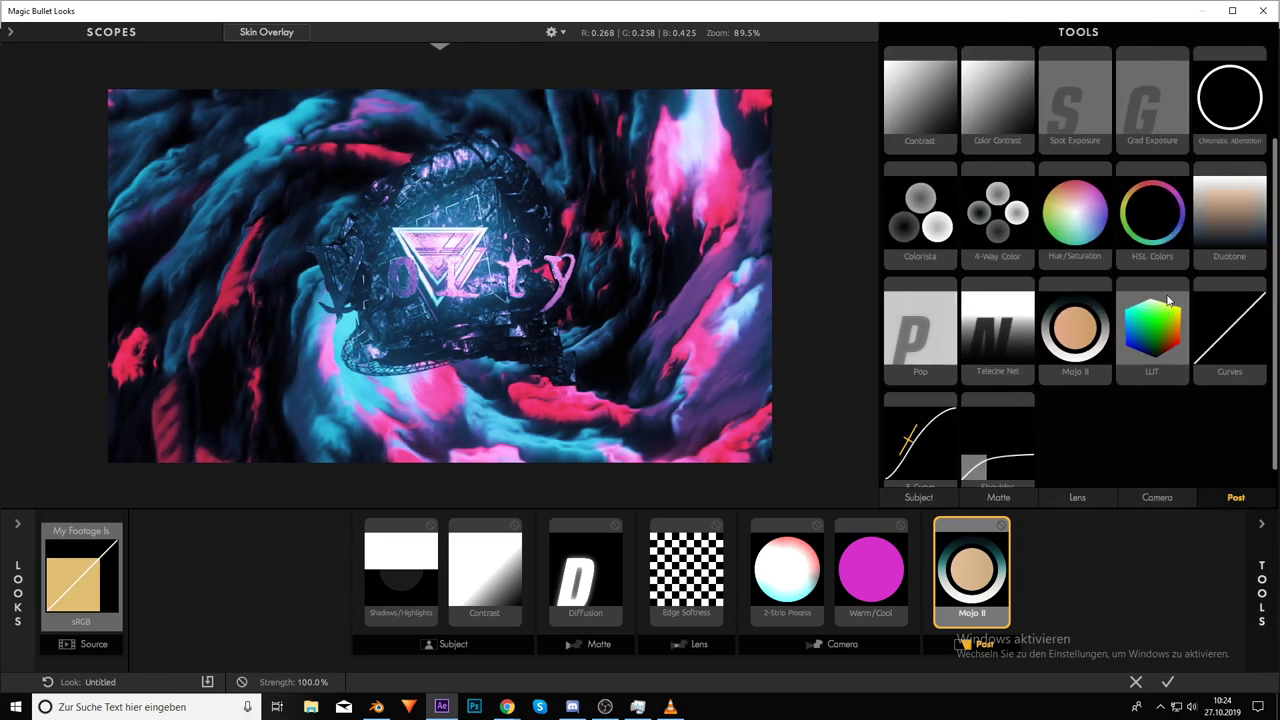
{"action": "left_click_drag", "start_coordinate": [1229, 228], "coordinate": [1019, 582]}
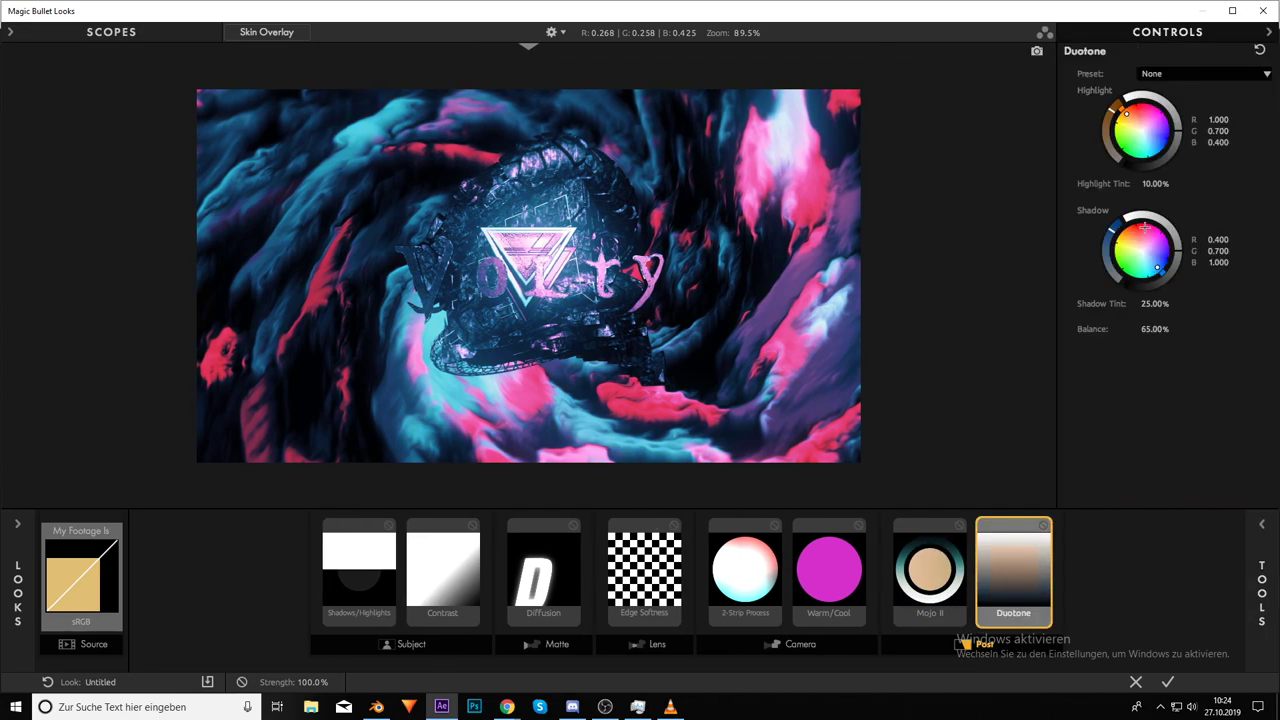
{"action": "left_click_drag", "start_coordinate": [1128, 118], "coordinate": [1143, 140]}
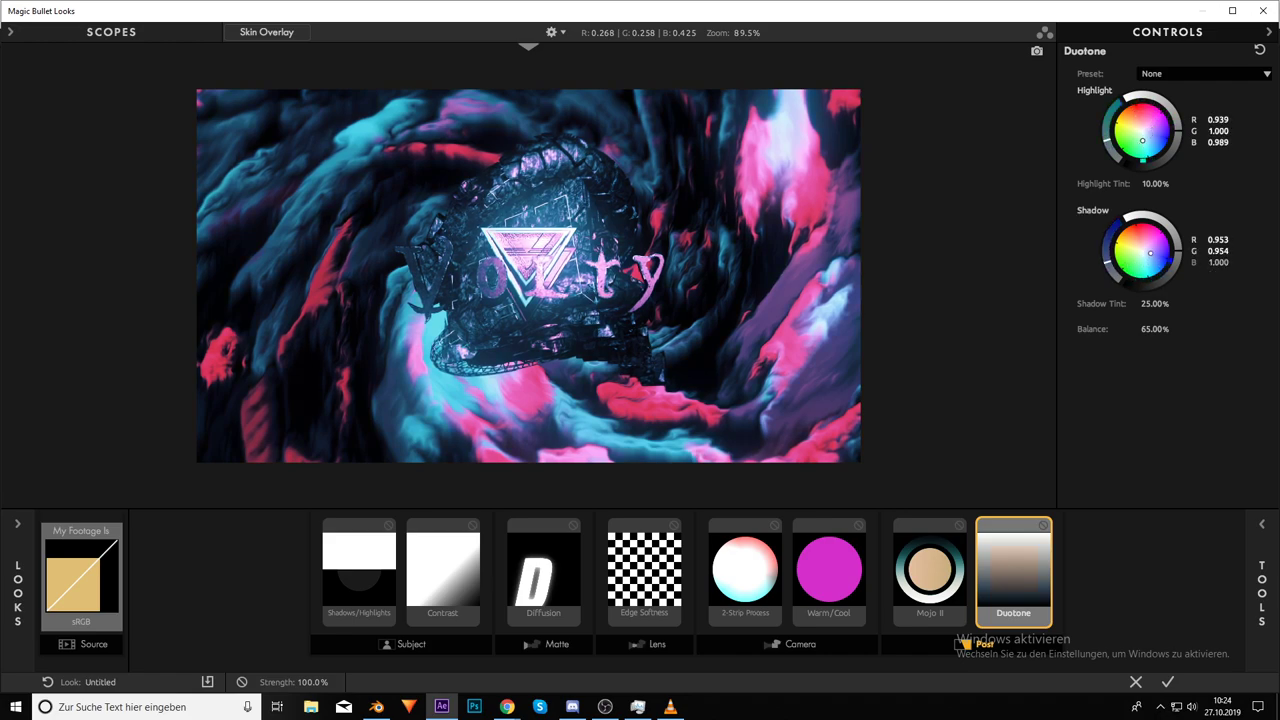
{"action": "left_click_drag", "start_coordinate": [1021, 554], "coordinate": [1193, 203]}
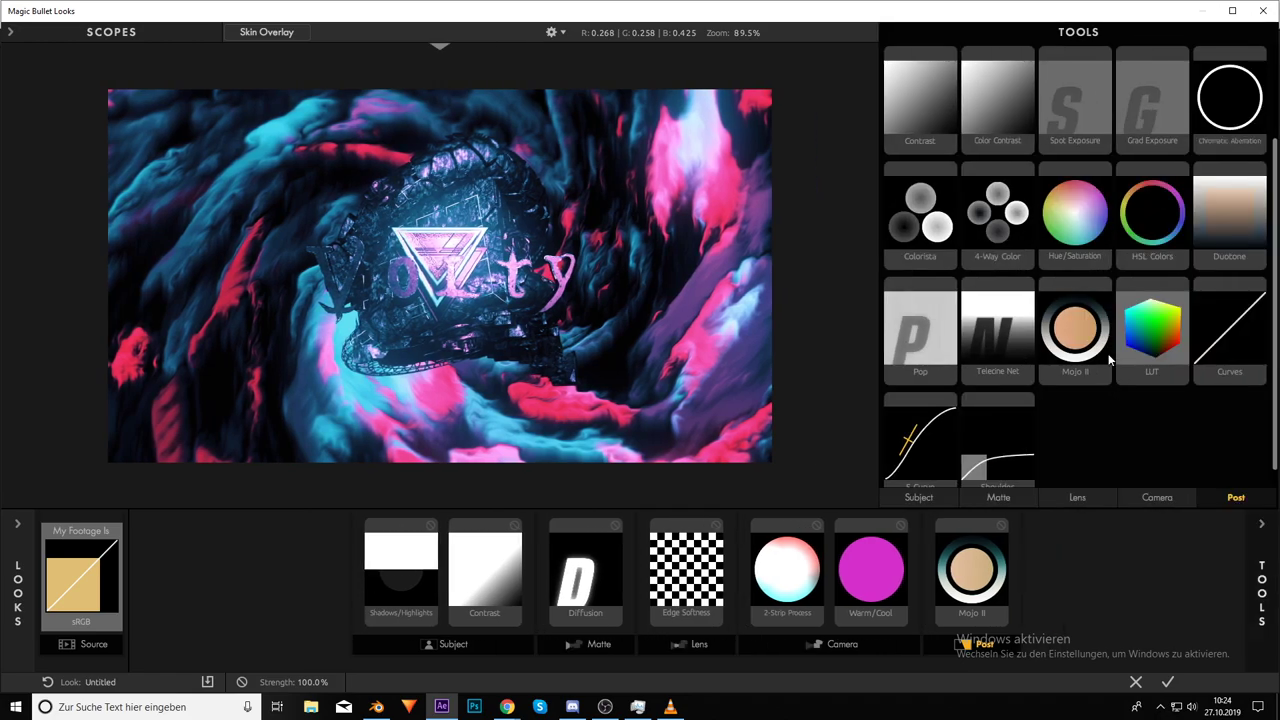
Add Telecine Net after Mojo II in the Post stage with Strength 57.4% and Exposure Compensation +0.90
{"action": "scroll", "coordinate": [1076, 347], "scroll_direction": "down", "scroll_amount": 1}
{"action": "left_click_drag", "start_coordinate": [998, 330], "coordinate": [1014, 568]}
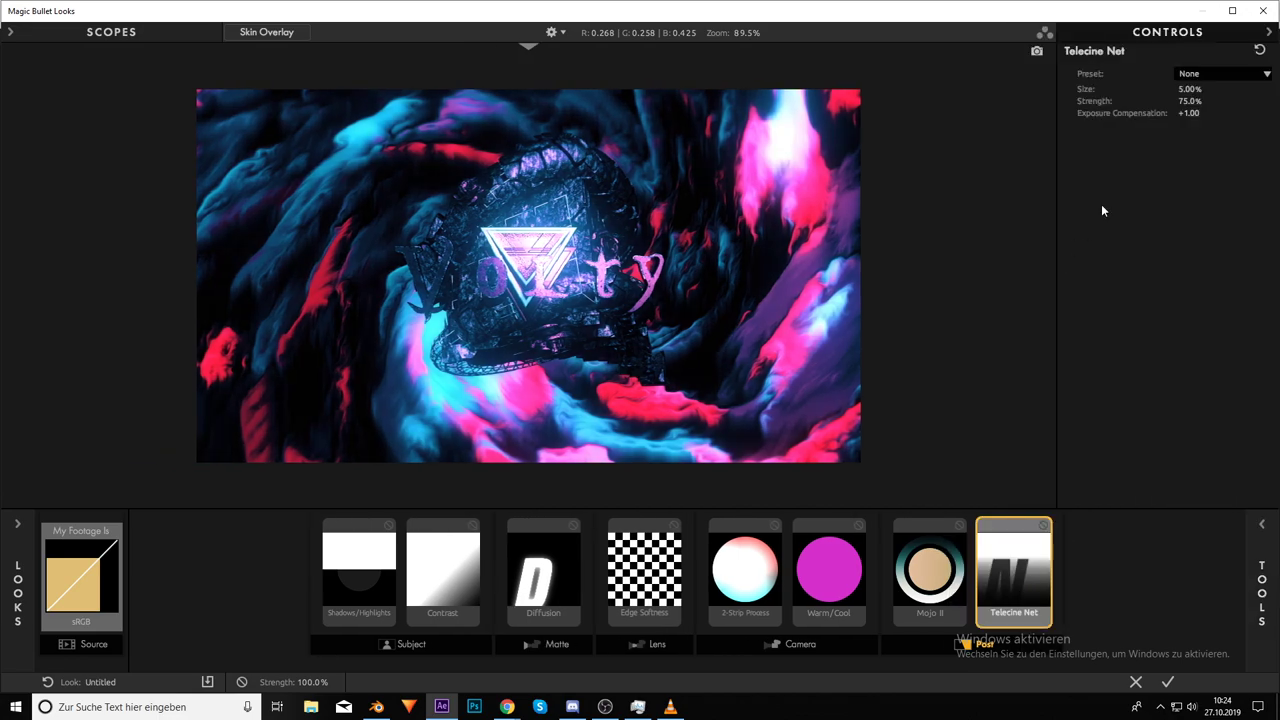
{"action": "left_click_drag", "start_coordinate": [1194, 89], "coordinate": [1125, 89]}
{"action": "left_click_drag", "start_coordinate": [1190, 101], "coordinate": [1180, 137]}
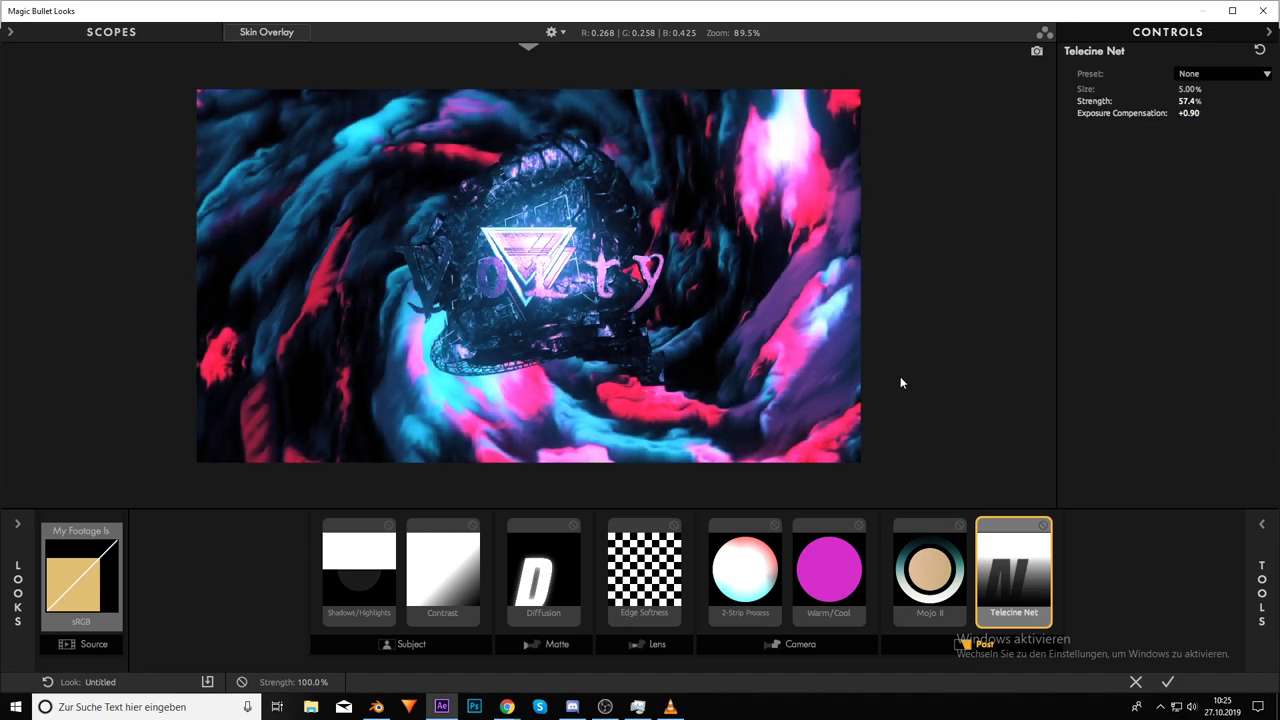
Add Chromatic Aberration at the end of the Post stage with Red/Cyan +1.000 and Blue/Yellow -1.000
{"action": "left_click", "coordinate": [1060, 560]}
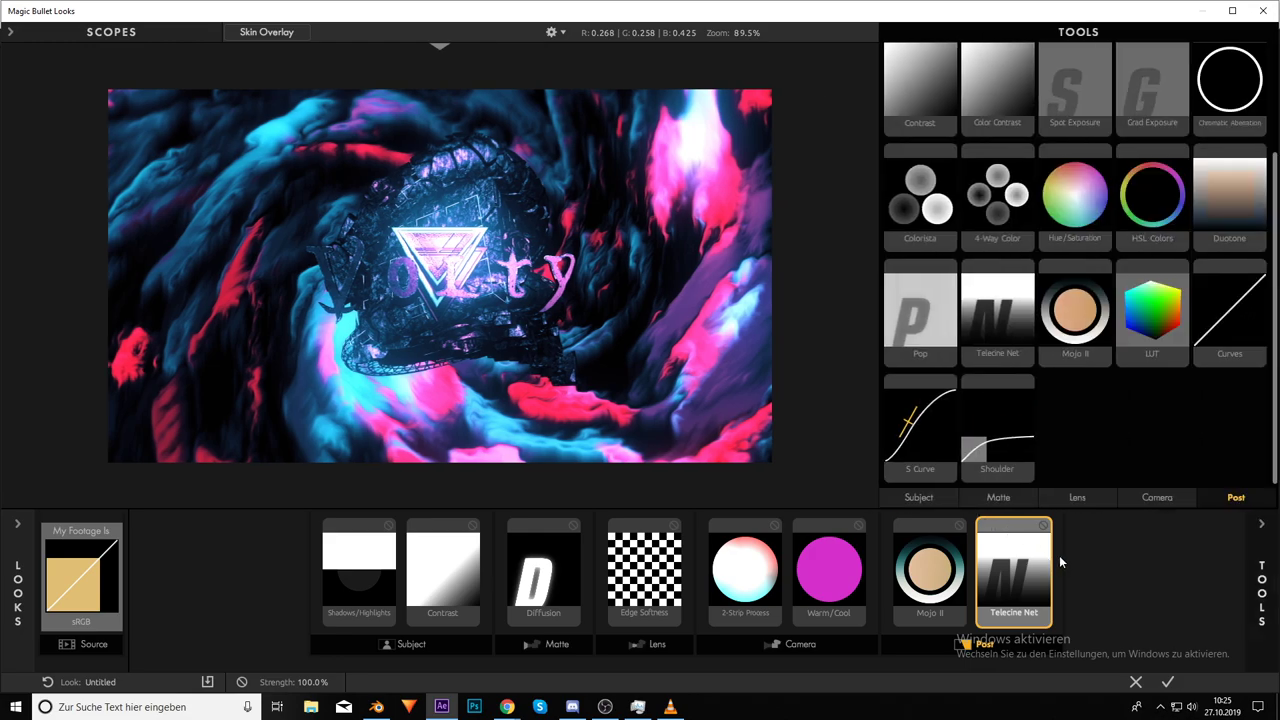
{"action": "left_click_drag", "start_coordinate": [1229, 80], "coordinate": [1068, 562]}
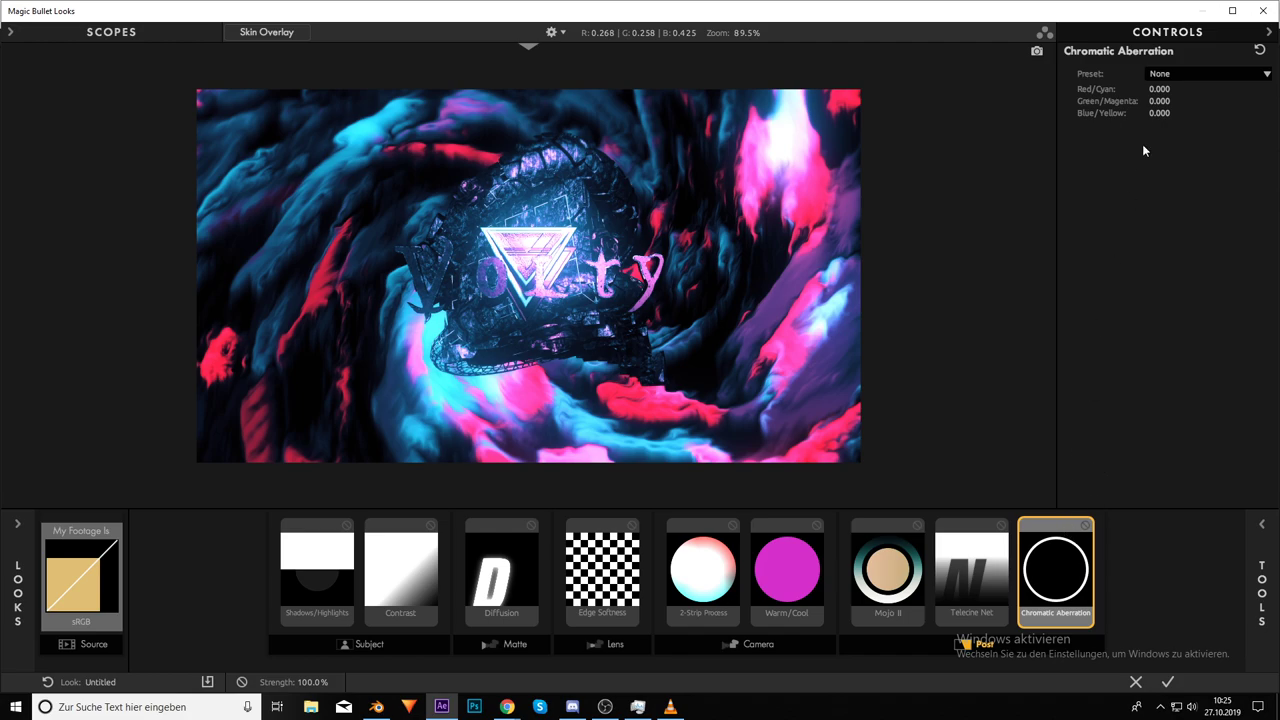
{"action": "left_click", "coordinate": [1160, 89]}
{"action": "type", "text": "1"}
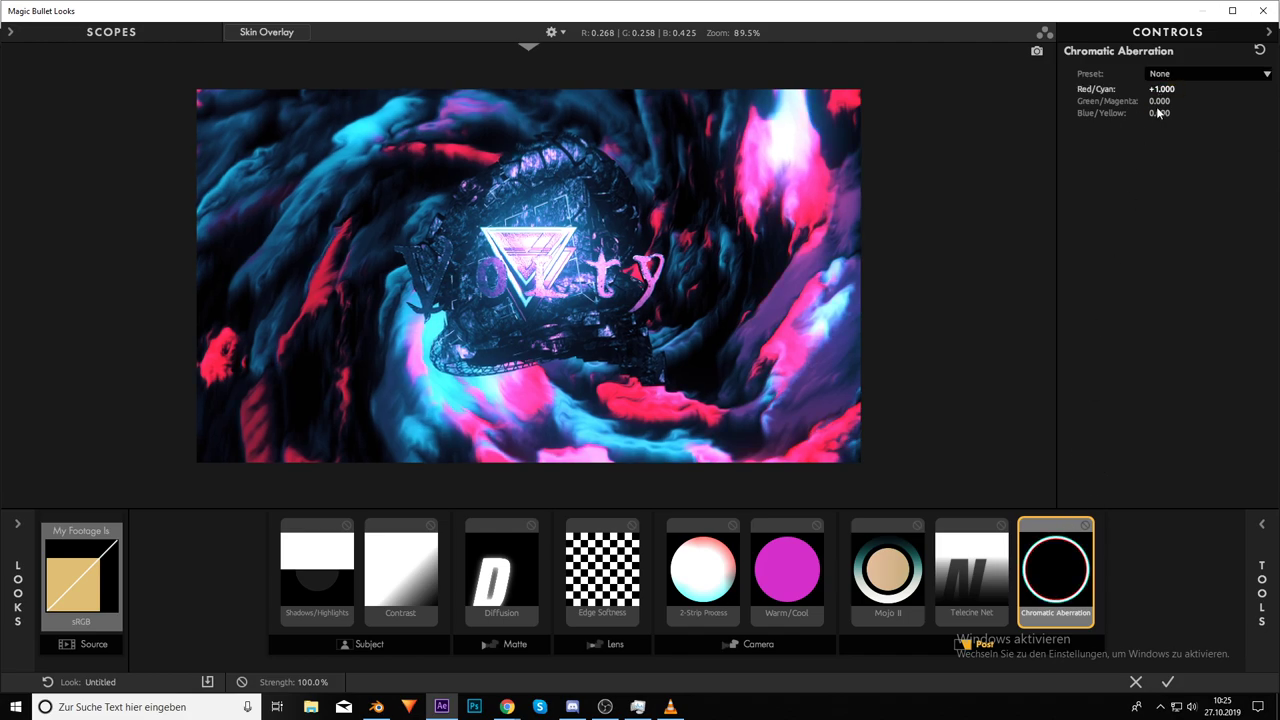
{"action": "left_click", "coordinate": [1165, 113]}
{"action": "key", "text": "BackSpace"}
{"action": "type", "text": "-1"}
{"action": "key", "text": "Return"}
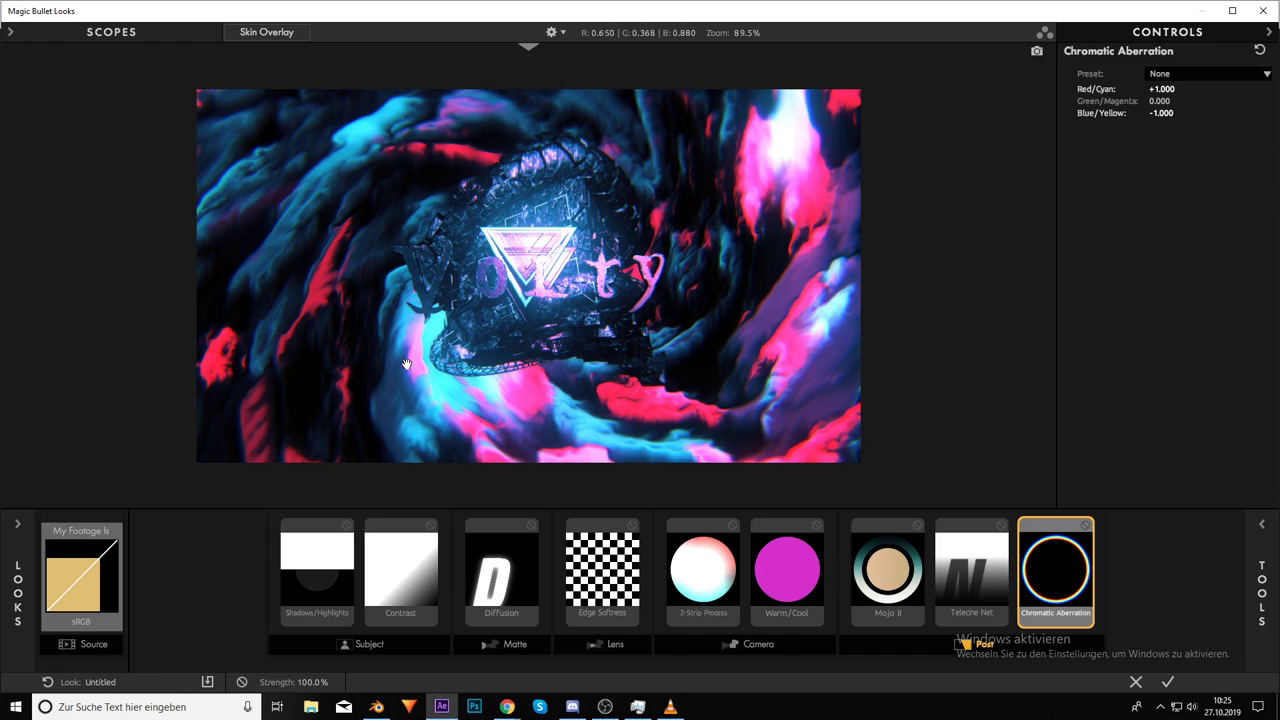
Add an S Curve with Contrast 1.700, Midpoint 0.292 and Brightness 0.548, placing it before Chromatic Aberration in the Post stage
{"action": "mouse_move", "coordinate": [1032, 365]}
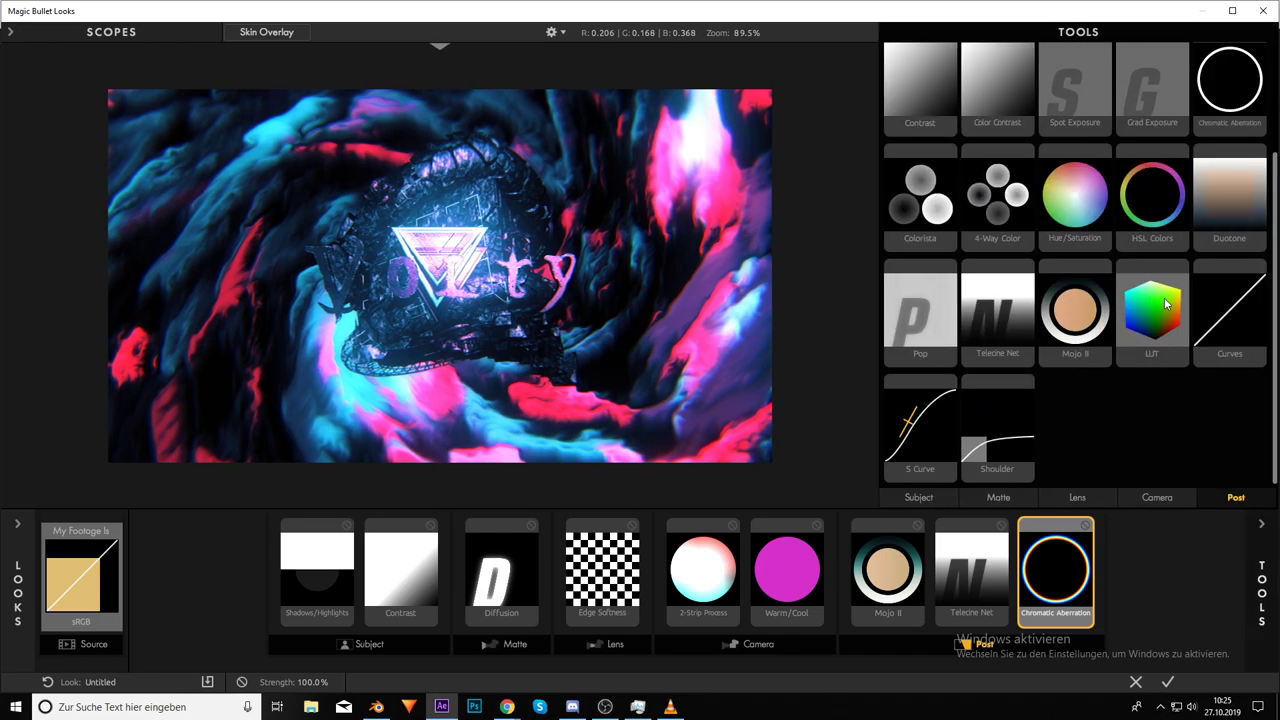
{"action": "scroll", "coordinate": [1165, 303], "scroll_direction": "up", "scroll_amount": 3}
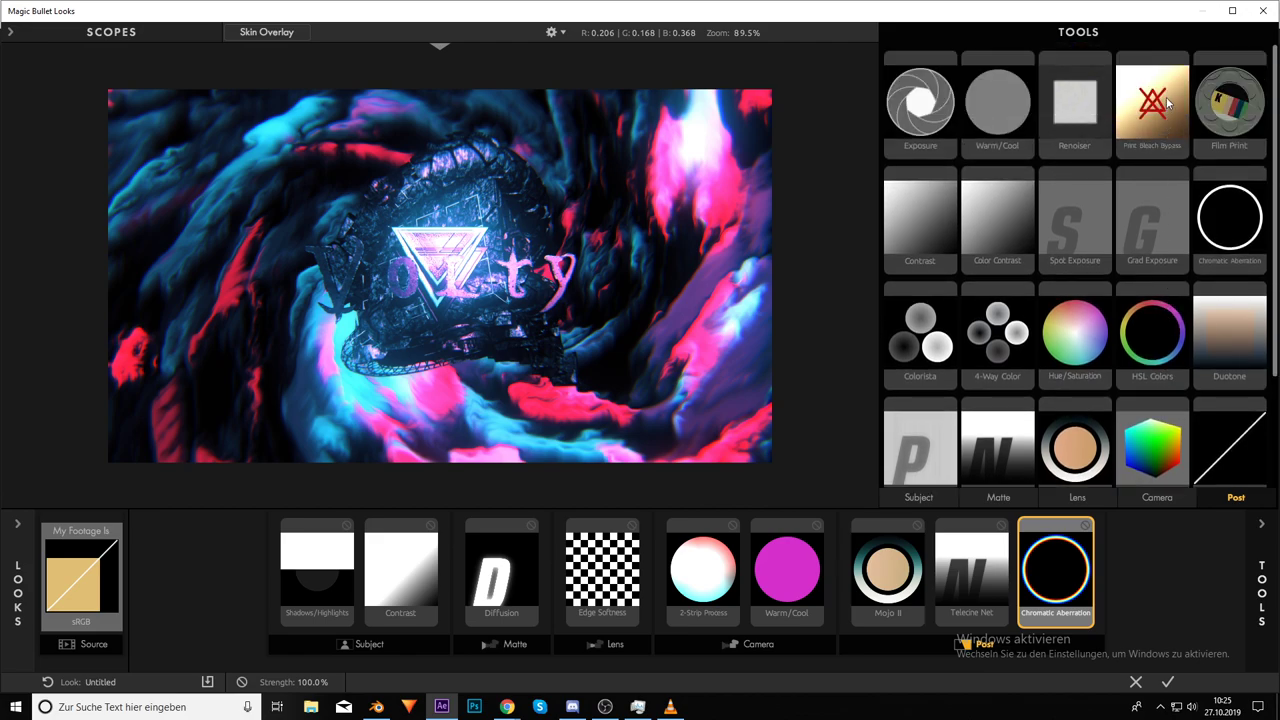
{"action": "scroll", "coordinate": [1160, 105], "scroll_direction": "down", "scroll_amount": 3}
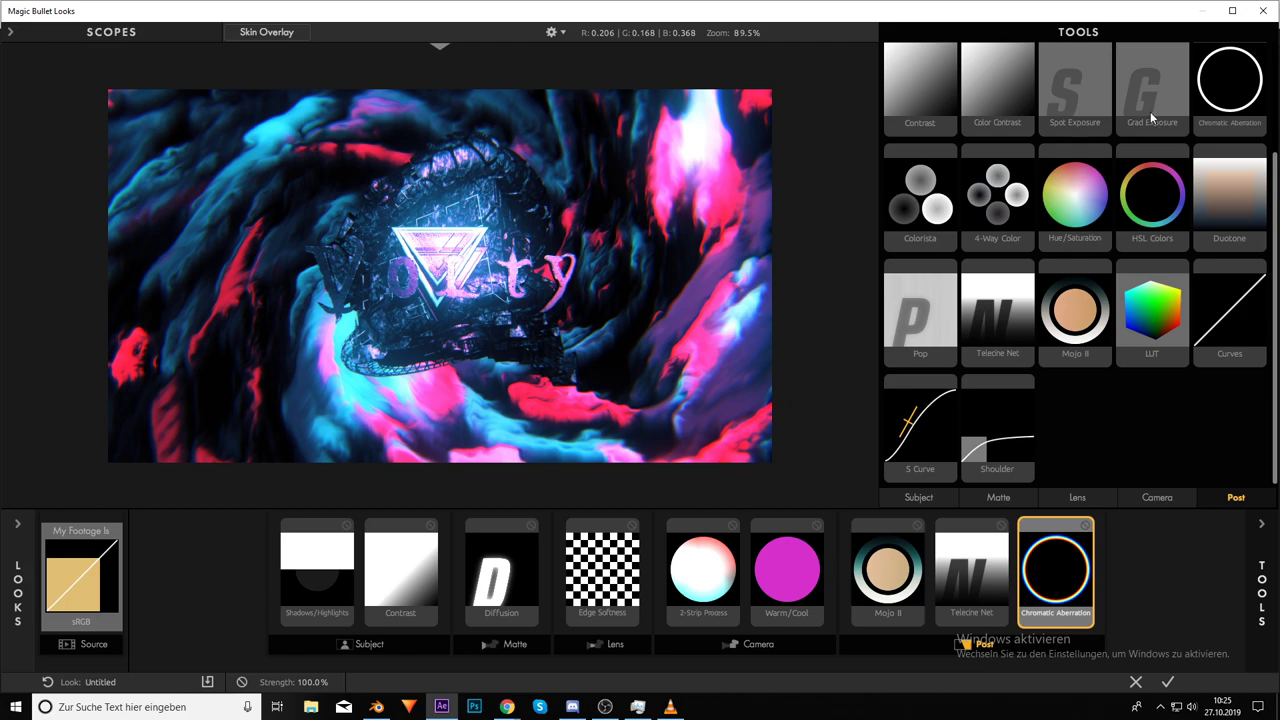
{"action": "left_click_drag", "start_coordinate": [915, 425], "coordinate": [1095, 605]}
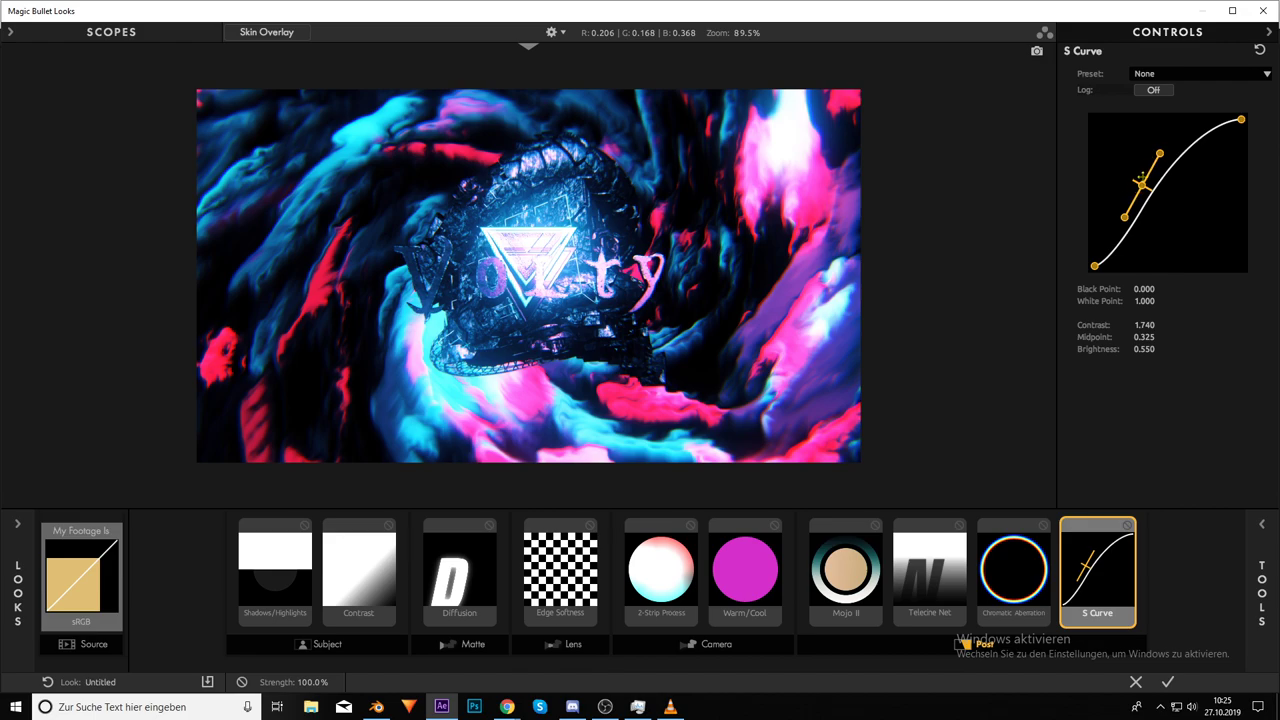
{"action": "mouse_move", "coordinate": [1122, 218]}
{"action": "left_mouse_down"}
{"action": "mouse_move", "coordinate": [1147, 220]}
{"action": "mouse_move", "coordinate": [1116, 210]}
{"action": "left_mouse_up"}
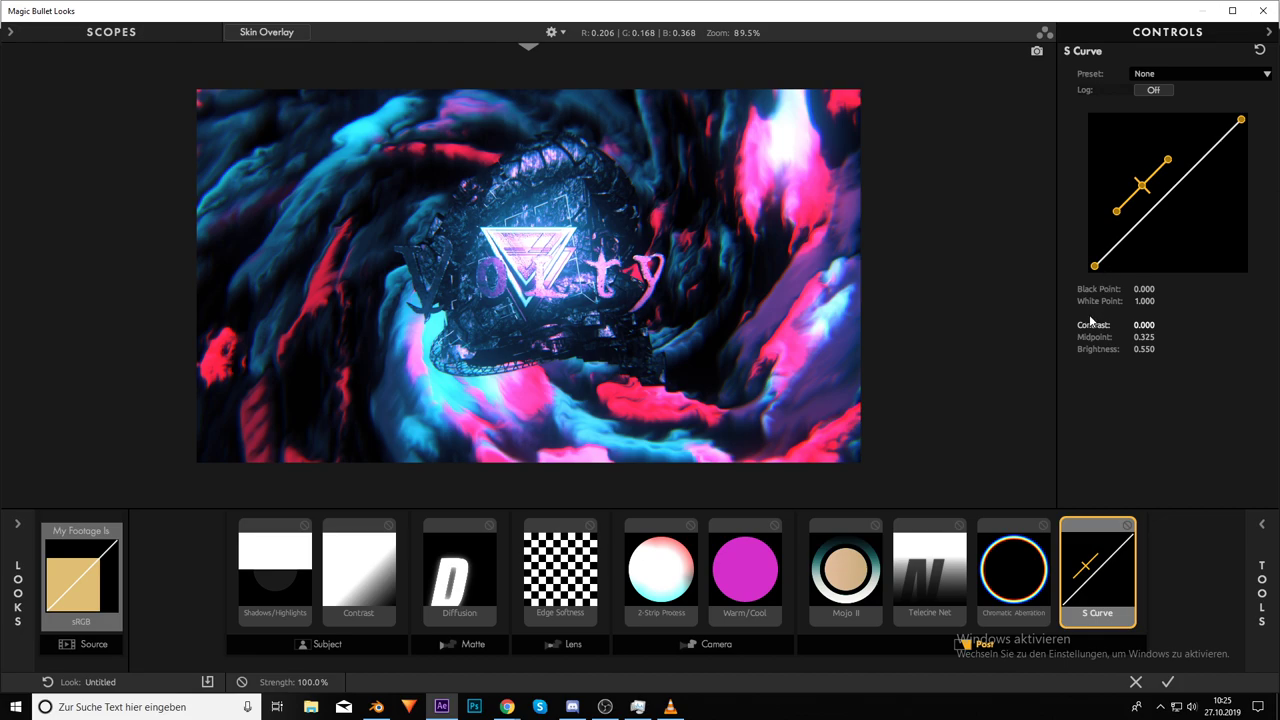
{"action": "mouse_move", "coordinate": [1140, 289]}
{"action": "left_mouse_down"}
{"action": "mouse_move", "coordinate": [1160, 289]}
{"action": "mouse_move", "coordinate": [1140, 289]}
{"action": "left_mouse_up"}
{"action": "left_click_drag", "start_coordinate": [1134, 325], "coordinate": [1179, 325]}
{"action": "left_click_drag", "start_coordinate": [1156, 151], "coordinate": [1137, 186]}
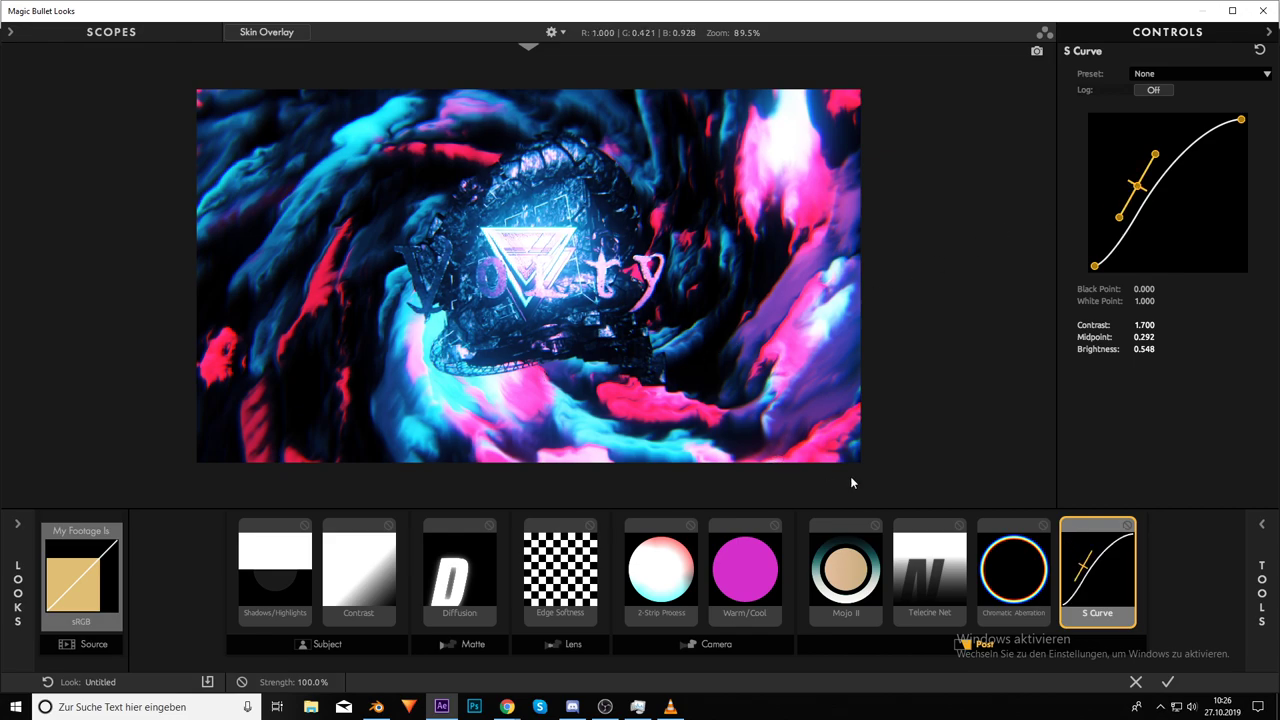
{"action": "left_click_drag", "start_coordinate": [1138, 592], "coordinate": [1015, 582]}
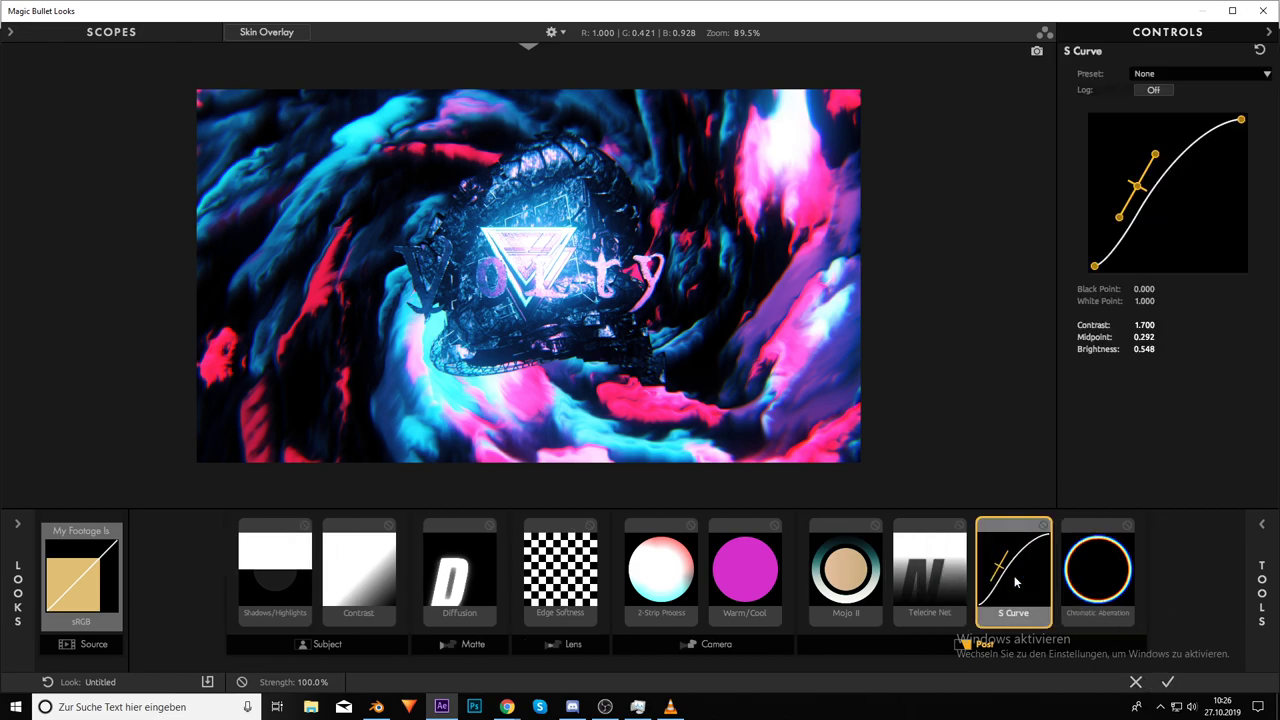
Apply the look to the adjustment layer and set the Version 2 composition's preview resolution to full (Voll)
{"action": "left_click", "coordinate": [1141, 560]}
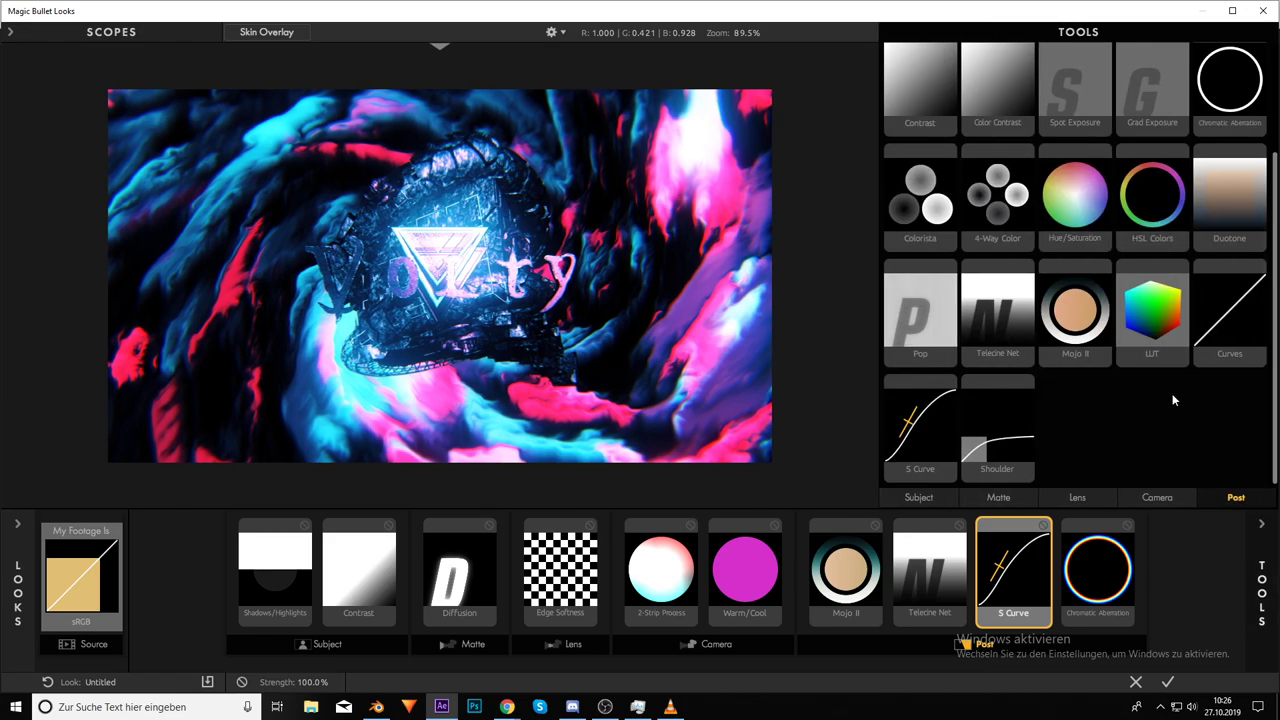
{"action": "scroll", "coordinate": [1060, 403], "scroll_direction": "up", "scroll_amount": 3}
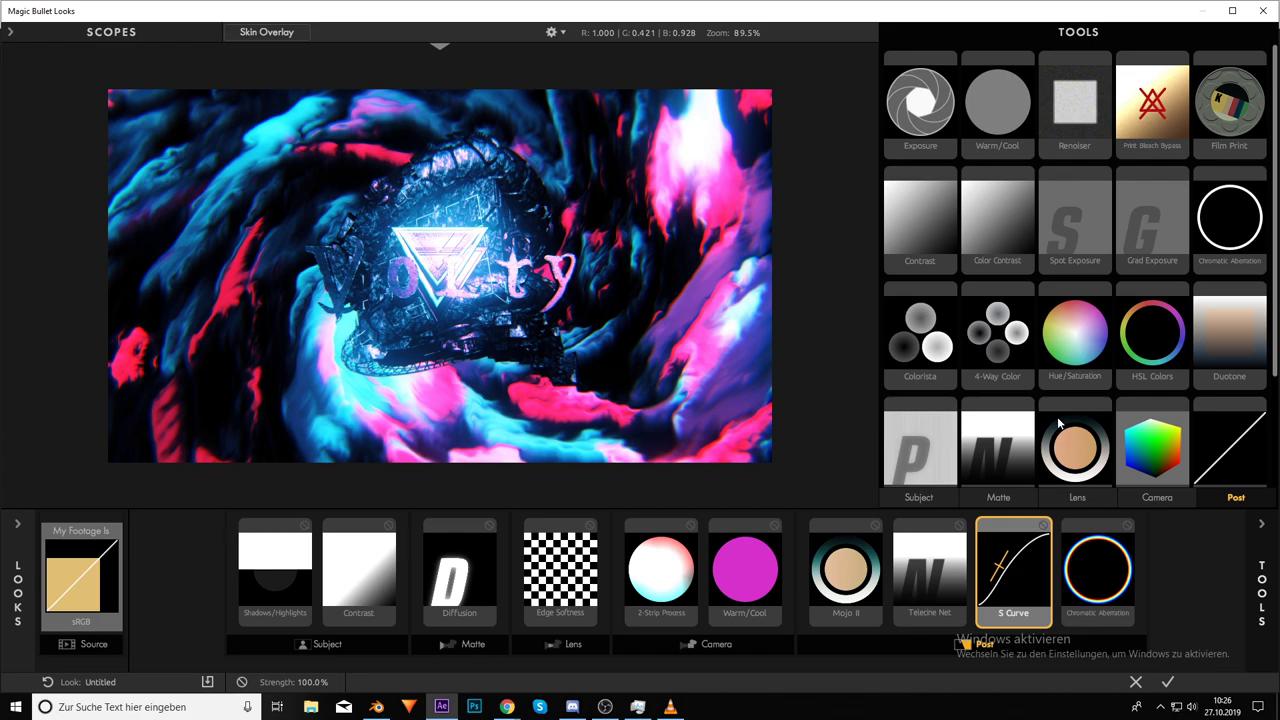
{"action": "key", "text": "s"}
{"action": "key", "text": "s"}
{"action": "left_click", "coordinate": [1167, 681]}
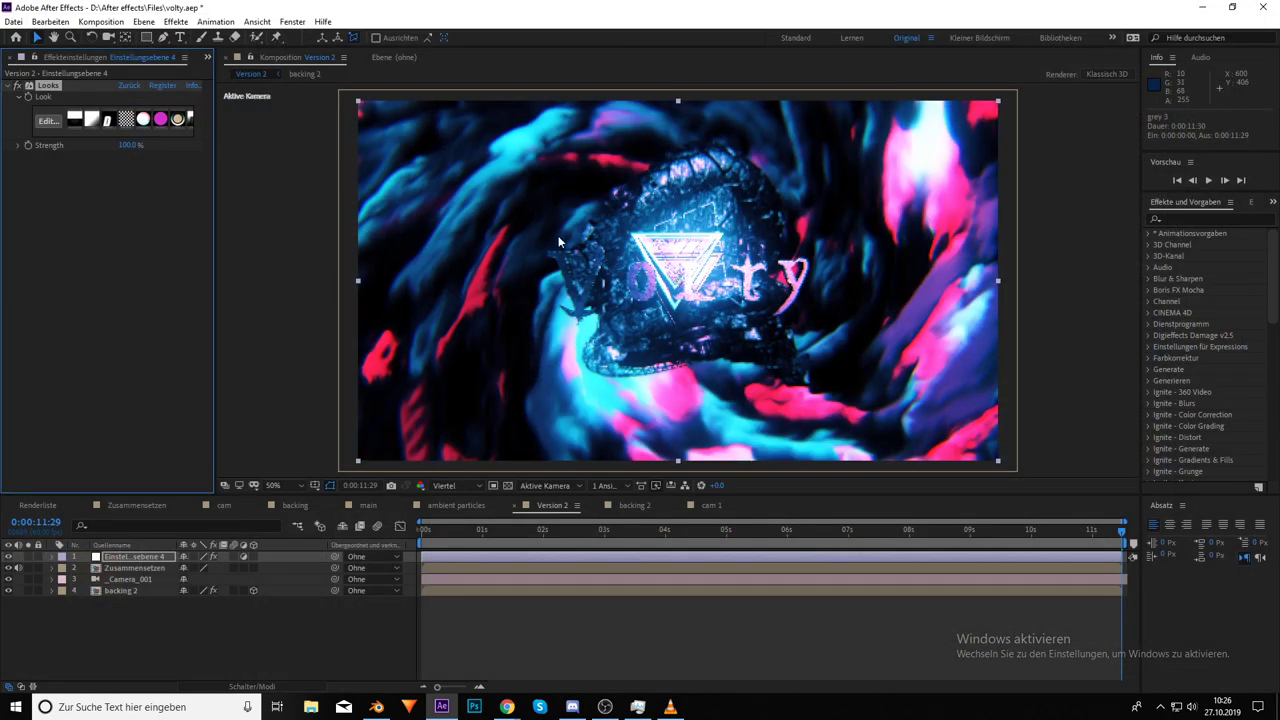
{"action": "left_click", "coordinate": [450, 486]}
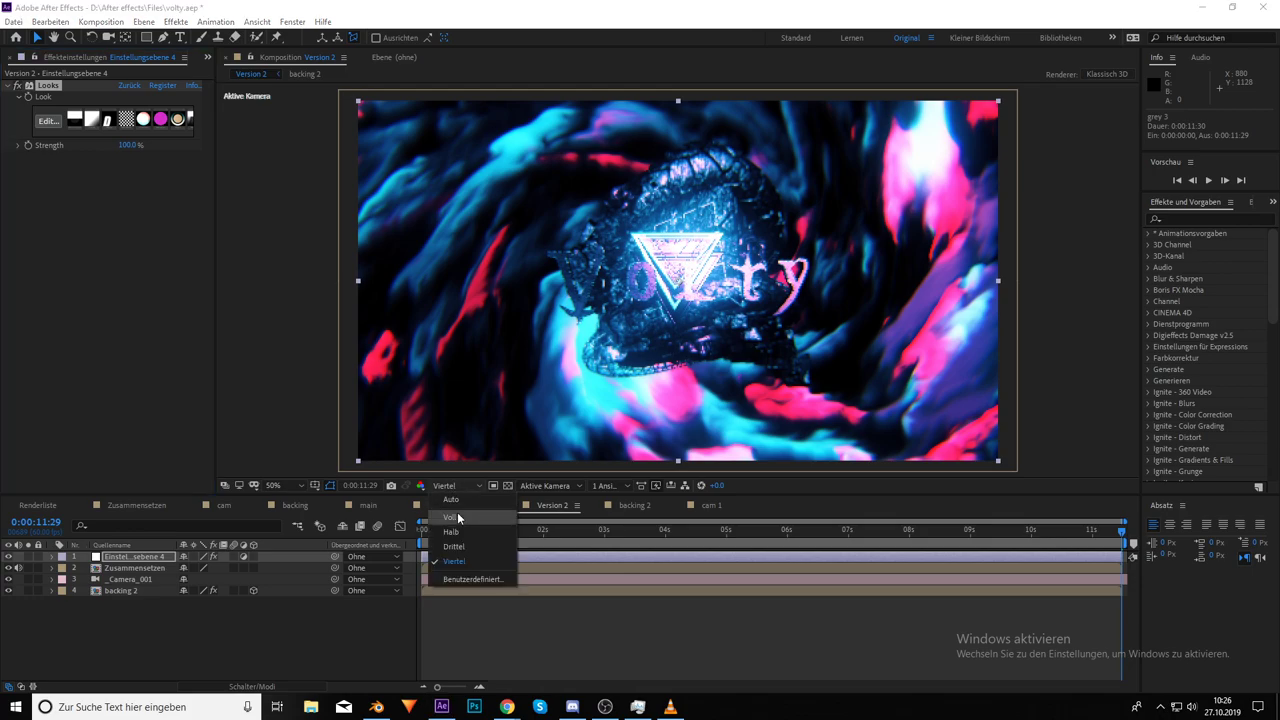
{"action": "left_click", "coordinate": [447, 531]}
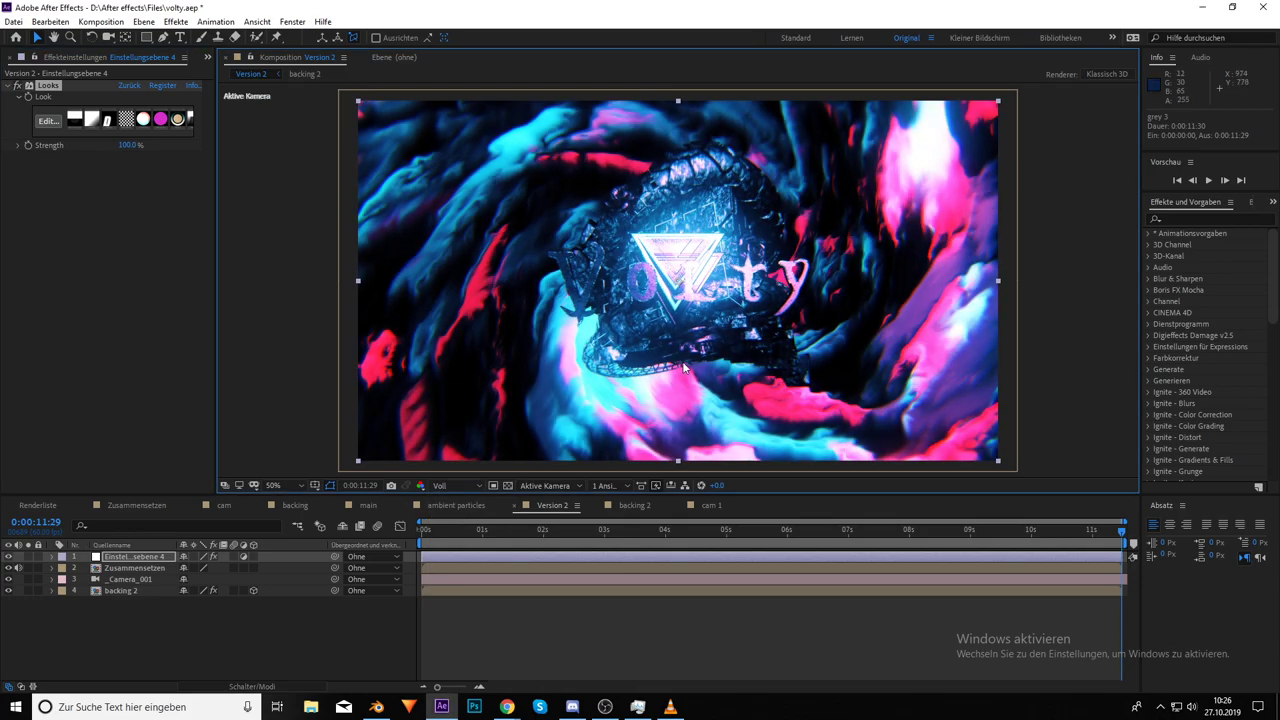
Reopen the look and switch the Contrast, Diffusion and Edge Softness tools off and on to compare their effect
{"action": "left_click", "coordinate": [51, 122]}
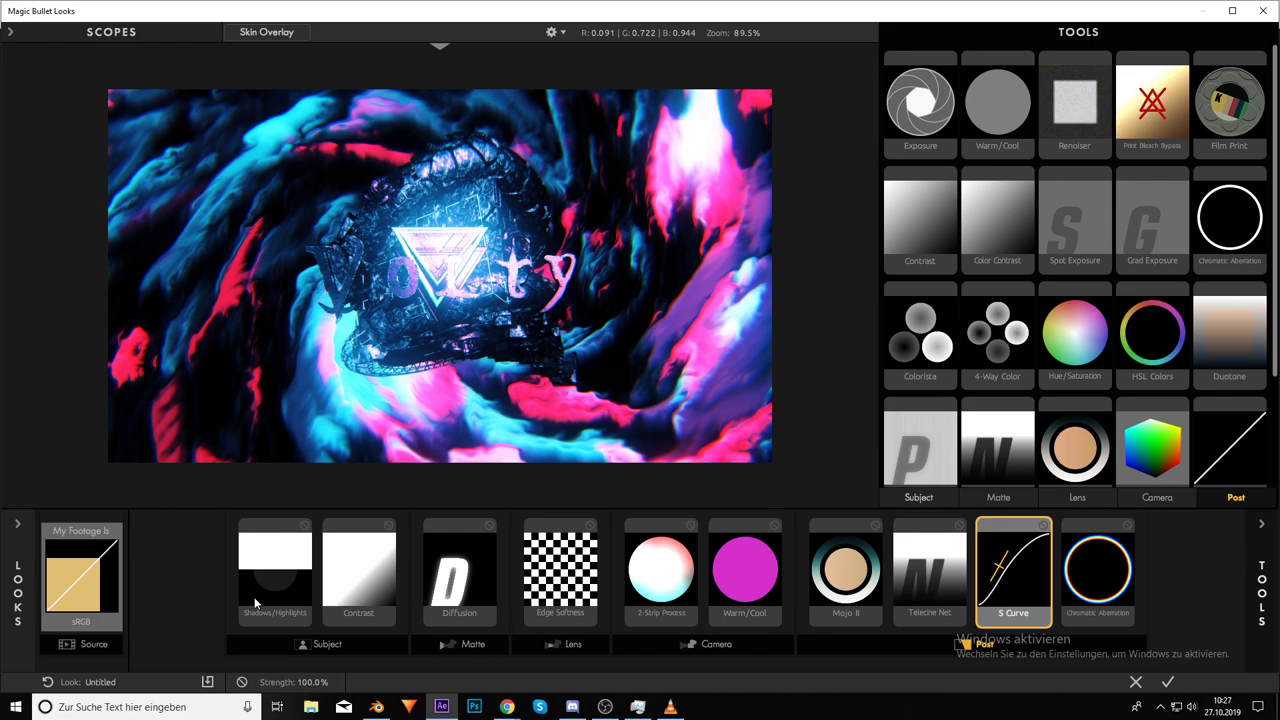
{"action": "left_click", "coordinate": [389, 529]}
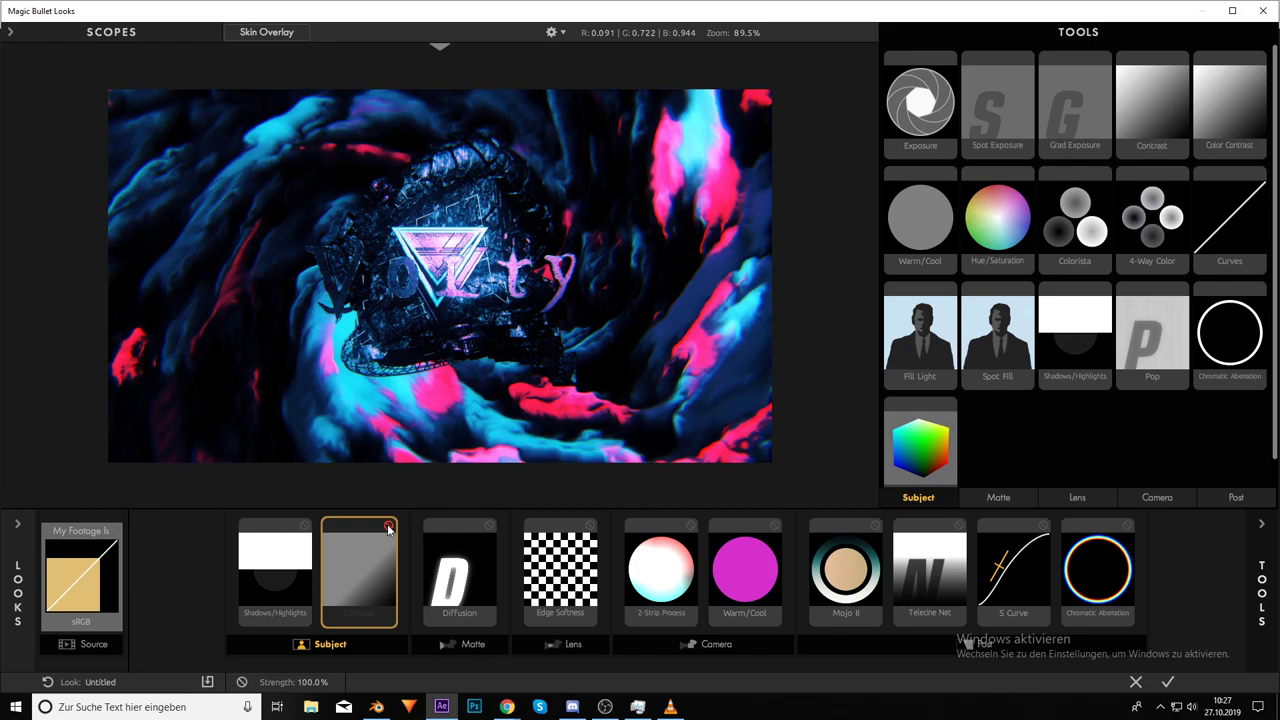
{"action": "left_click", "coordinate": [489, 531]}
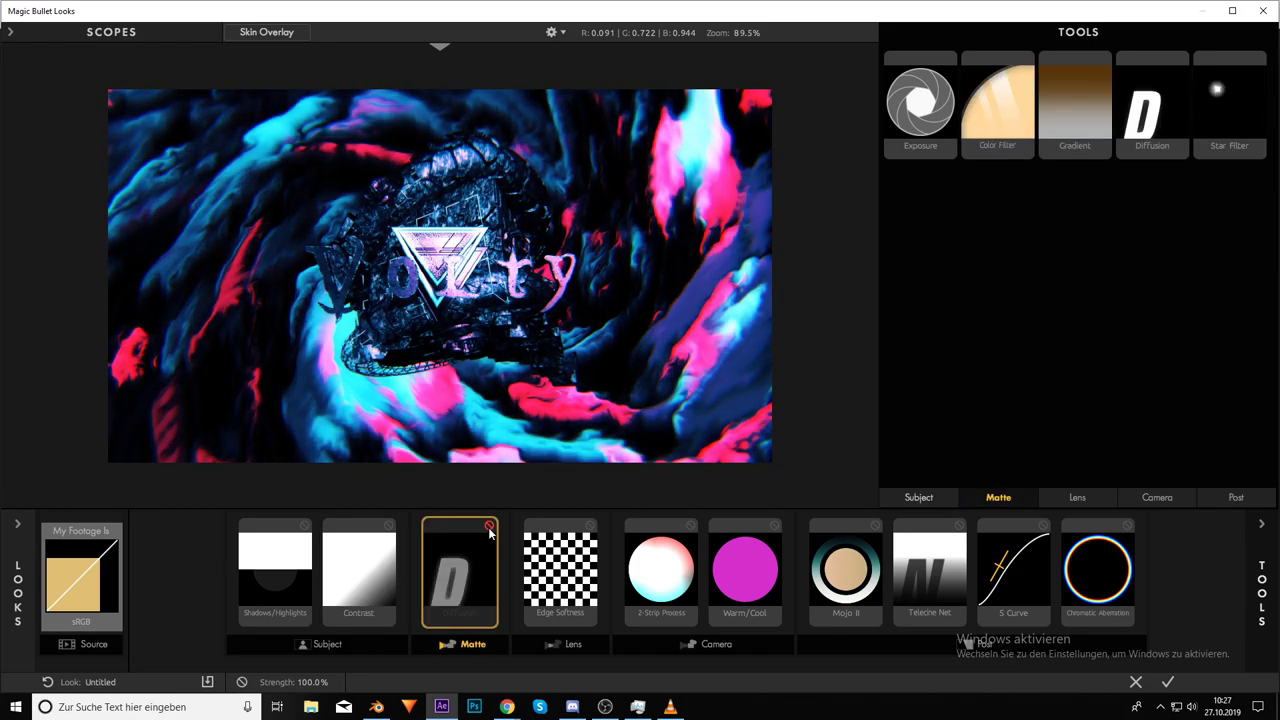
{"action": "left_click", "coordinate": [594, 527]}
{"action": "left_click", "coordinate": [591, 526]}
{"action": "left_click", "coordinate": [591, 526]}
{"action": "left_click", "coordinate": [591, 526]}
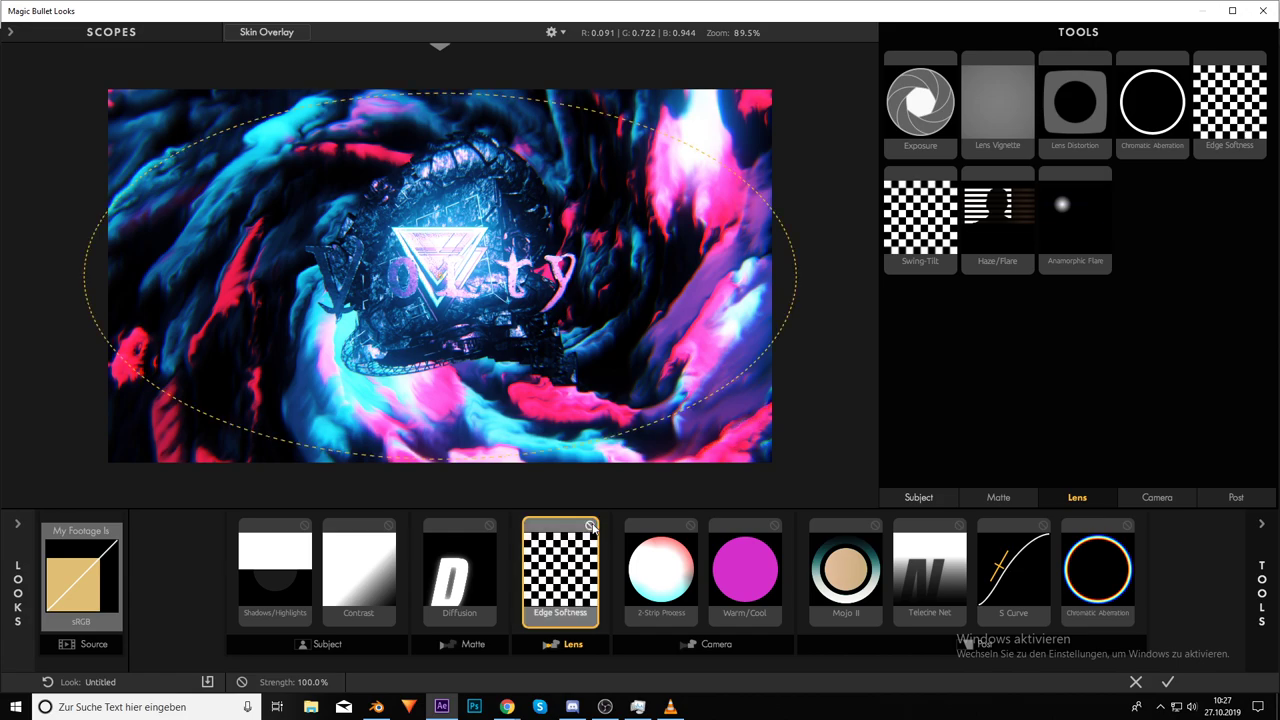
Compare the image without the 2-Strip Process tool and remove it from the Camera stage
{"action": "left_click", "coordinate": [688, 525]}
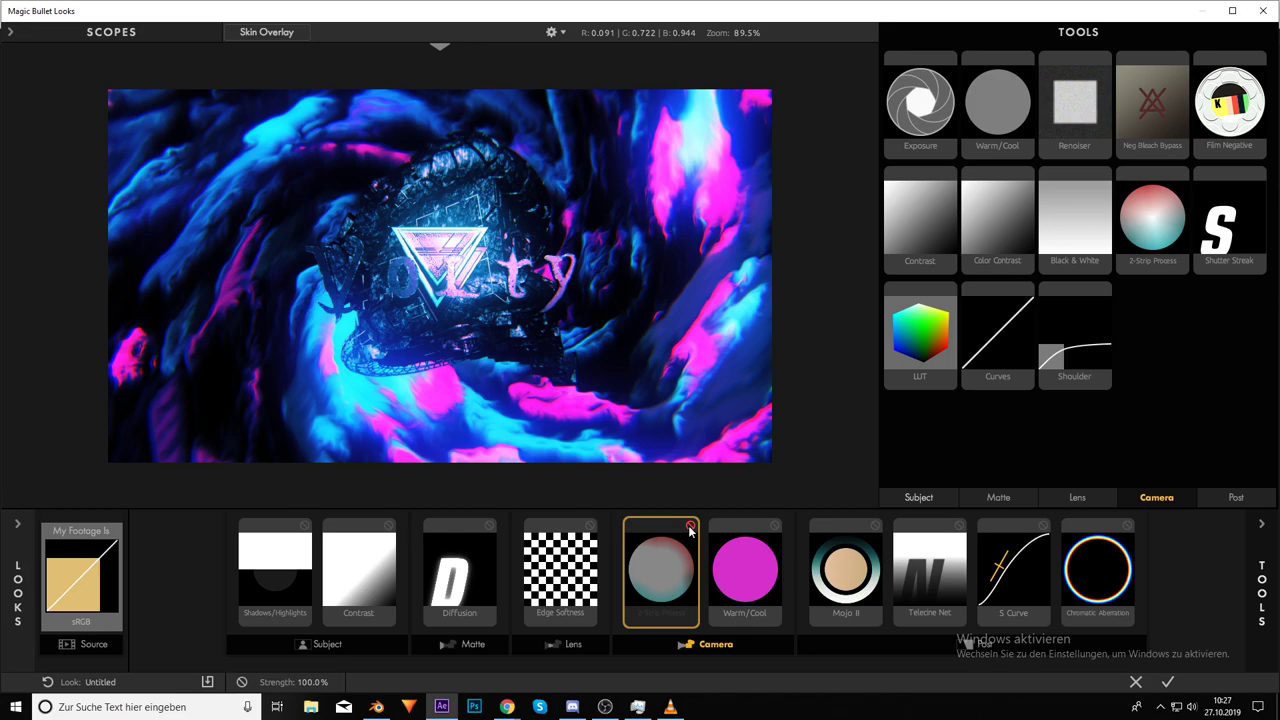
{"action": "left_click", "coordinate": [688, 525]}
{"action": "left_click", "coordinate": [690, 527]}
{"action": "key", "text": "Delete"}
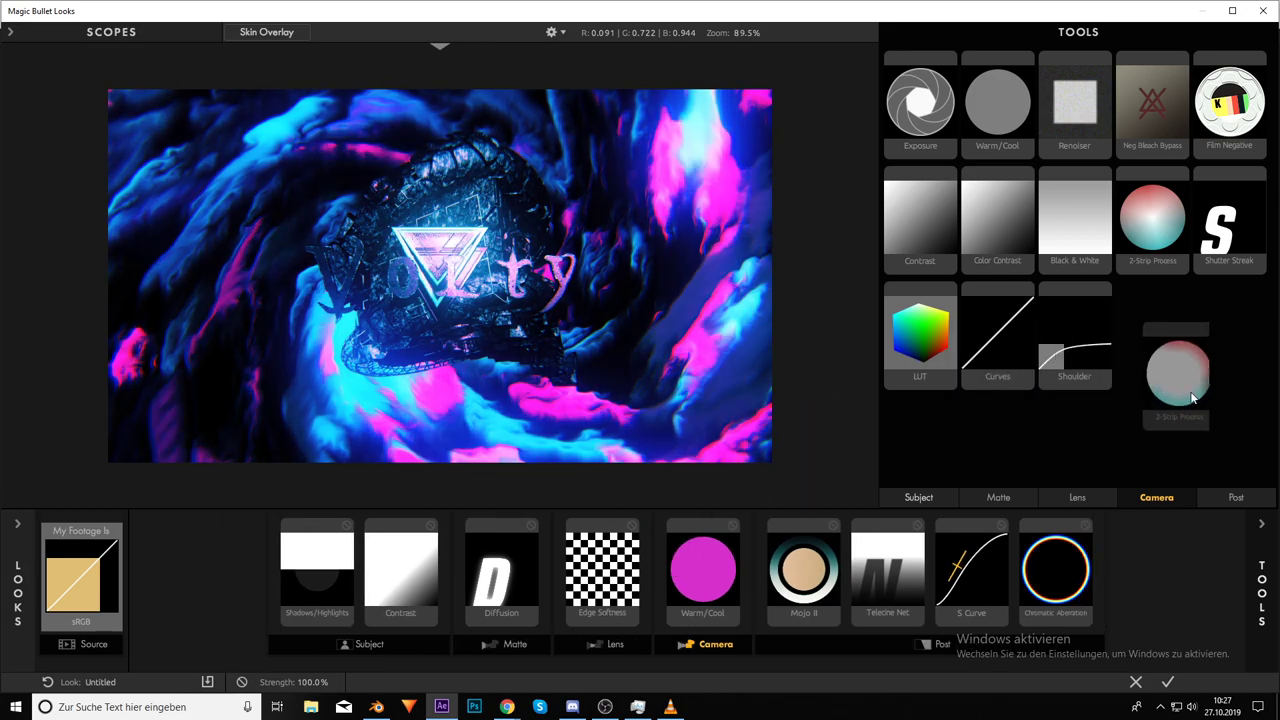
Compare the image without Warm/Cool and without Mojo II, and remove Mojo II from the Post stage
{"action": "left_click", "coordinate": [734, 526]}
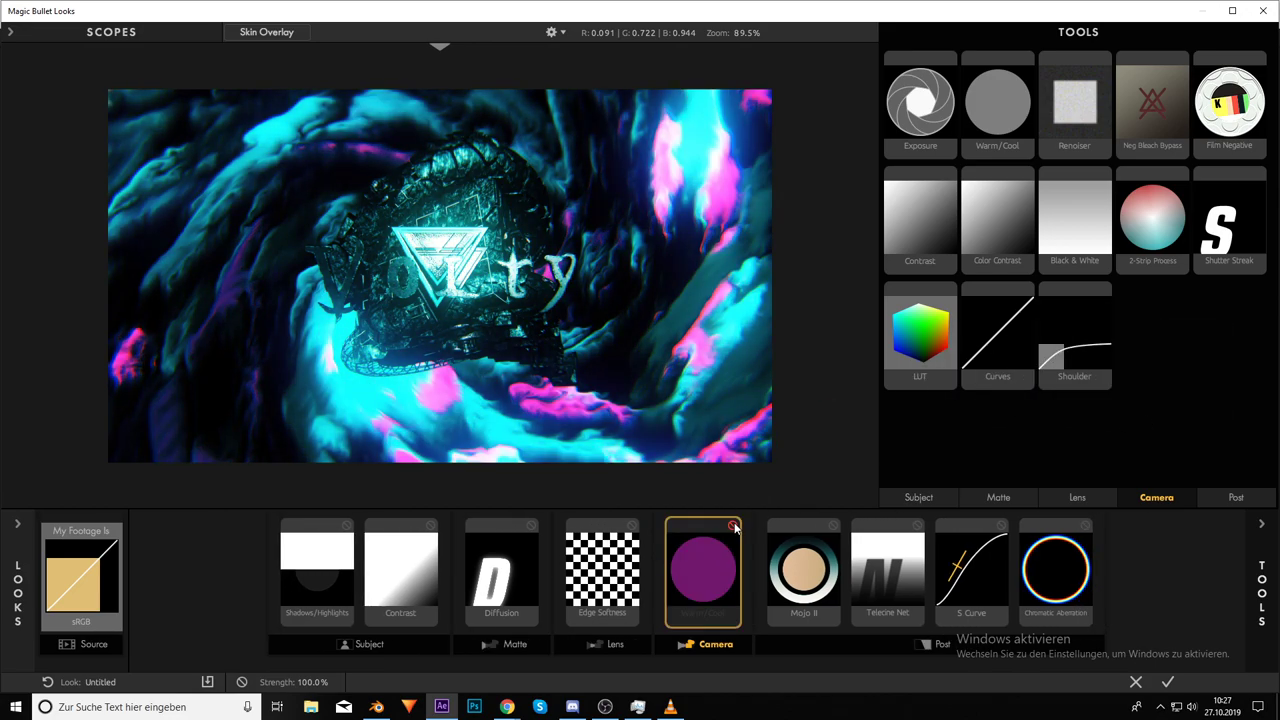
{"action": "left_click", "coordinate": [734, 526]}
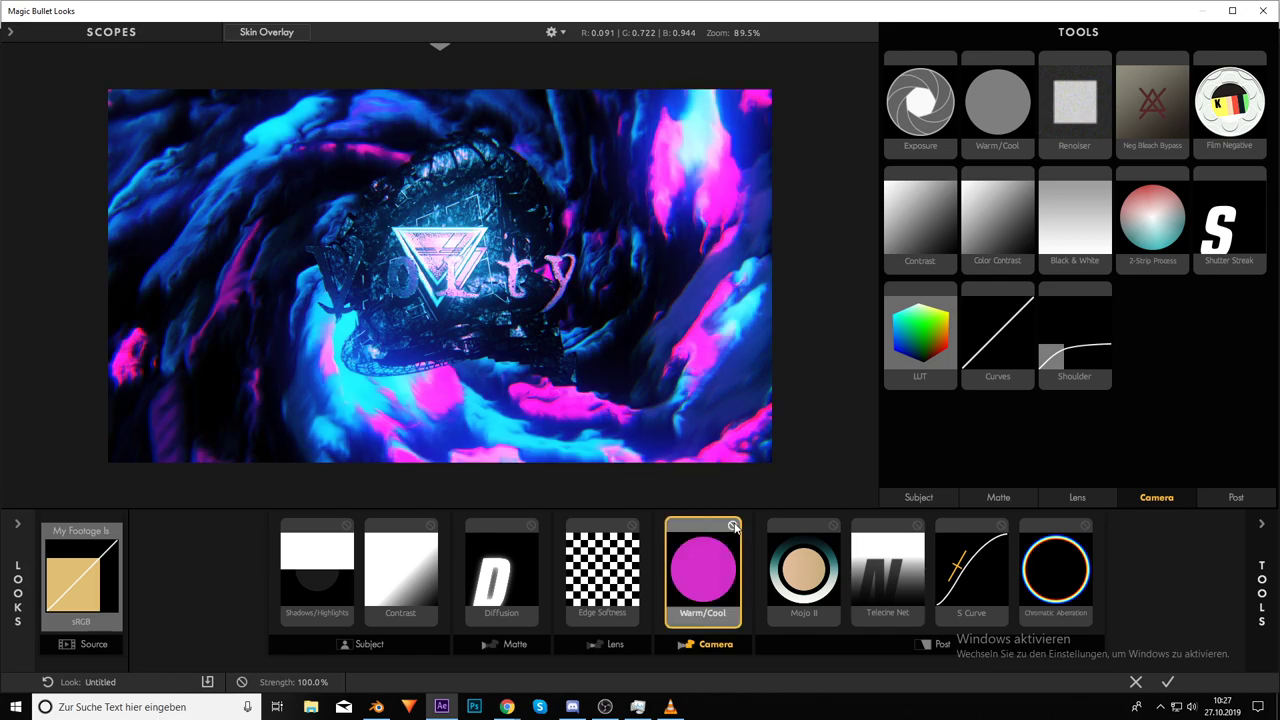
{"action": "left_click", "coordinate": [834, 526]}
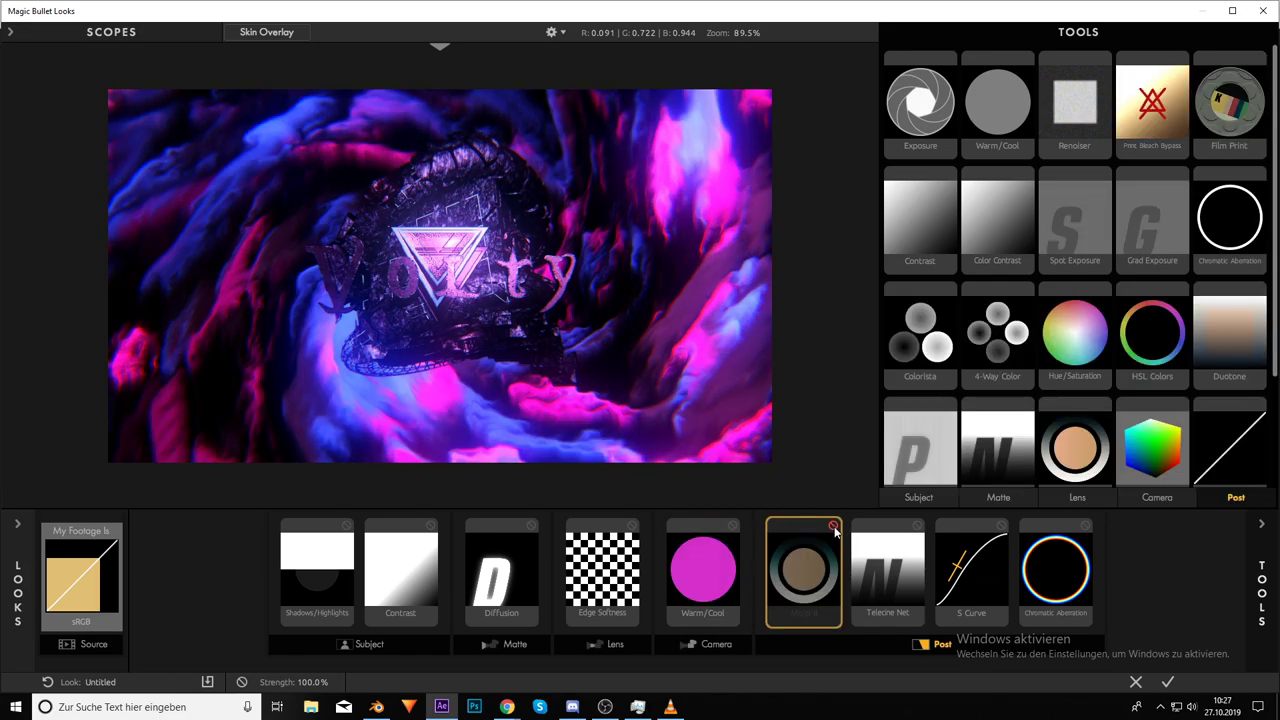
{"action": "left_click", "coordinate": [834, 526]}
{"action": "left_click", "coordinate": [833, 526]}
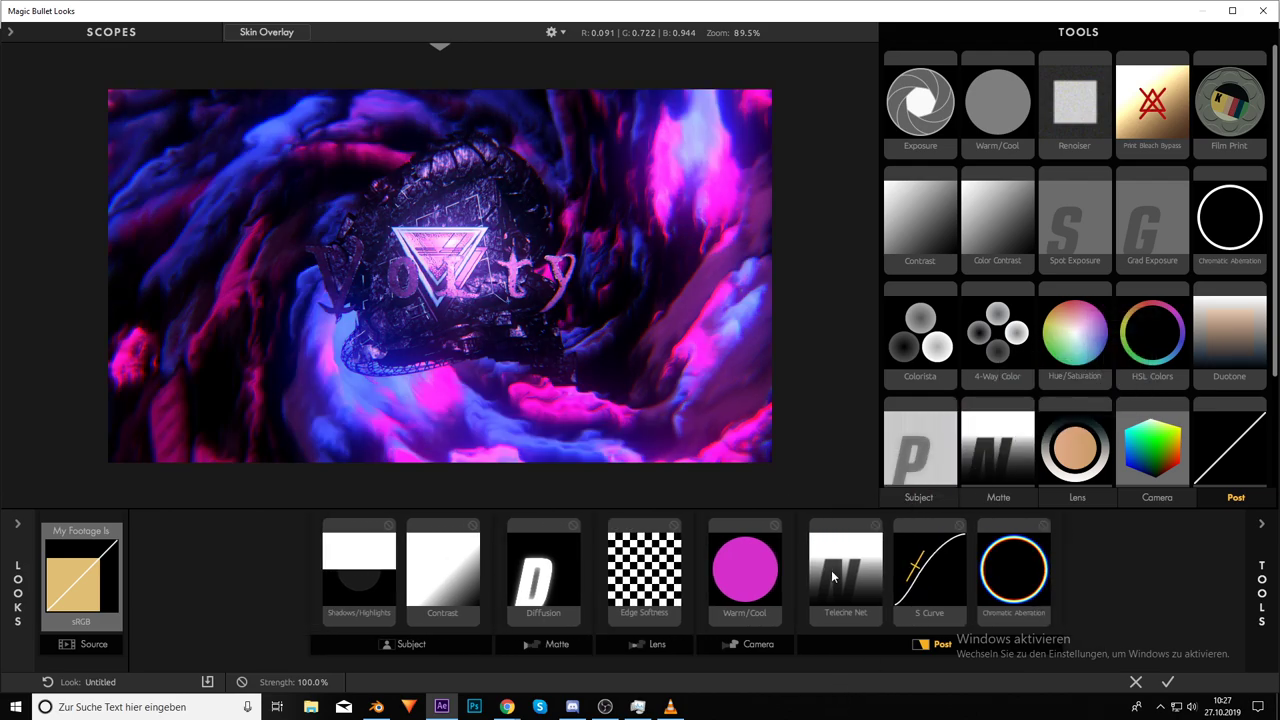
Switch Telecine Net and S Curve off and on to compare their effect, and remove S Curve from the Post stage
{"action": "left_click", "coordinate": [832, 576]}
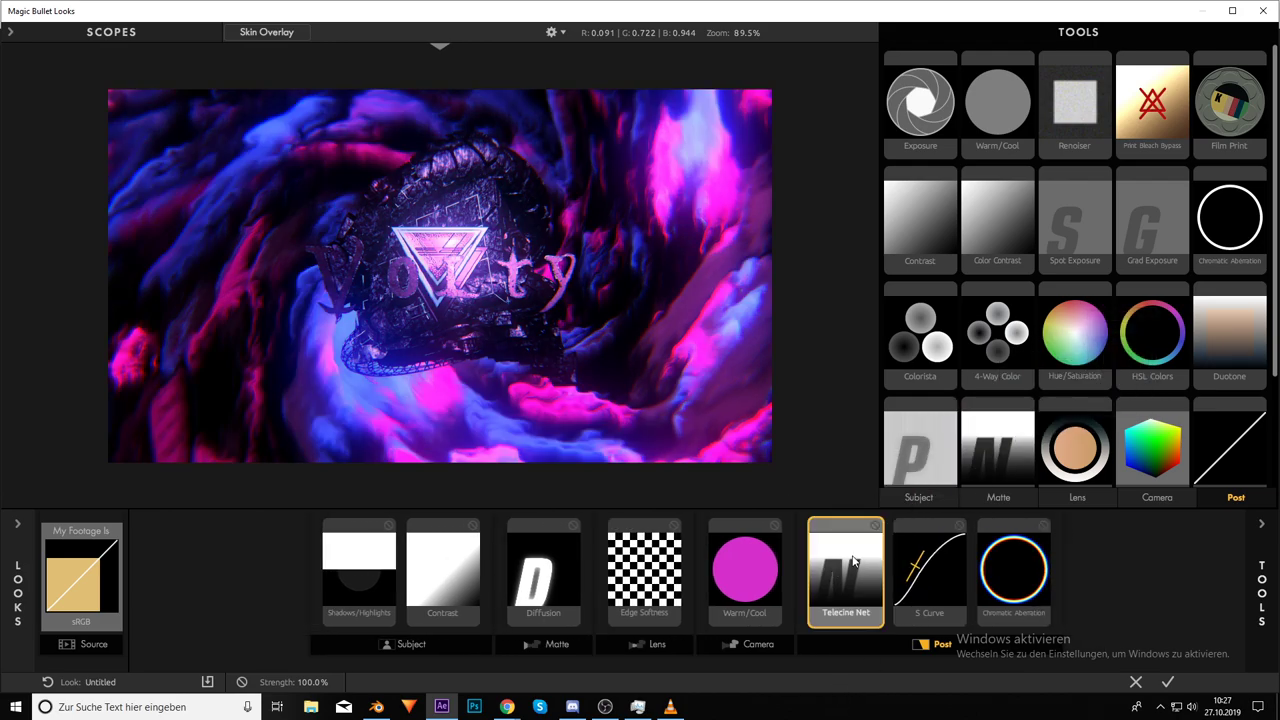
{"action": "left_click", "coordinate": [875, 525]}
{"action": "left_click", "coordinate": [875, 525]}
{"action": "left_click", "coordinate": [875, 525]}
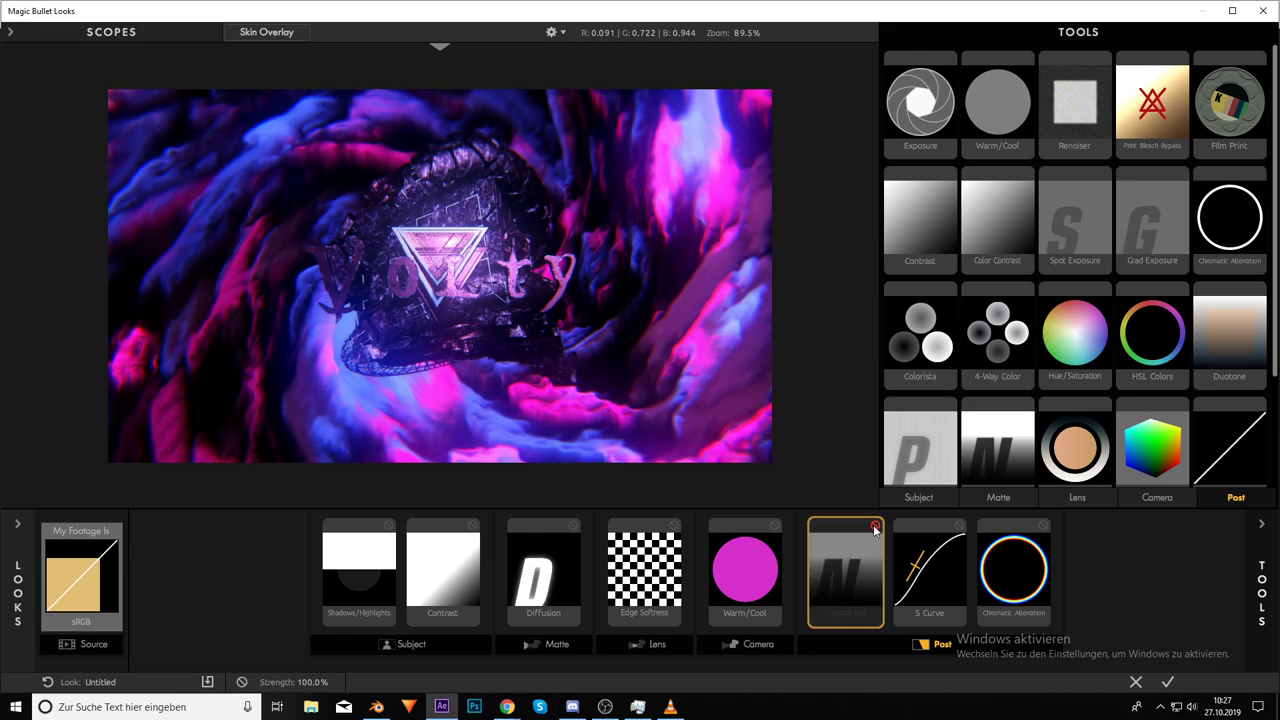
{"action": "left_click", "coordinate": [875, 525]}
{"action": "left_click", "coordinate": [960, 525]}
{"action": "left_click", "coordinate": [960, 525]}
{"action": "left_click", "coordinate": [960, 525]}
{"action": "left_click_drag", "start_coordinate": [960, 527], "coordinate": [993, 522]}
Try a Mojo II tool before Chromatic Aberration in the Post stage, adjust its Mojo amount, and remove it again
{"action": "scroll", "coordinate": [1066, 424], "scroll_direction": "down", "scroll_amount": 1}
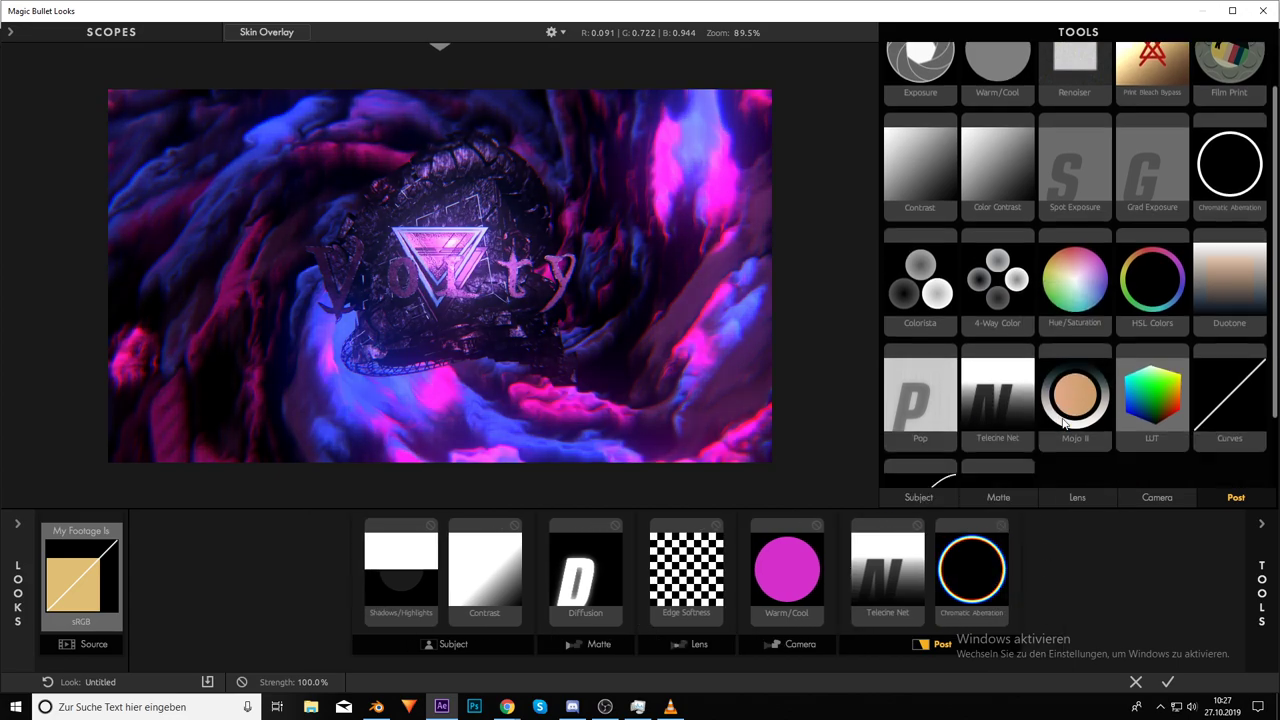
{"action": "left_click_drag", "start_coordinate": [1067, 418], "coordinate": [942, 580]}
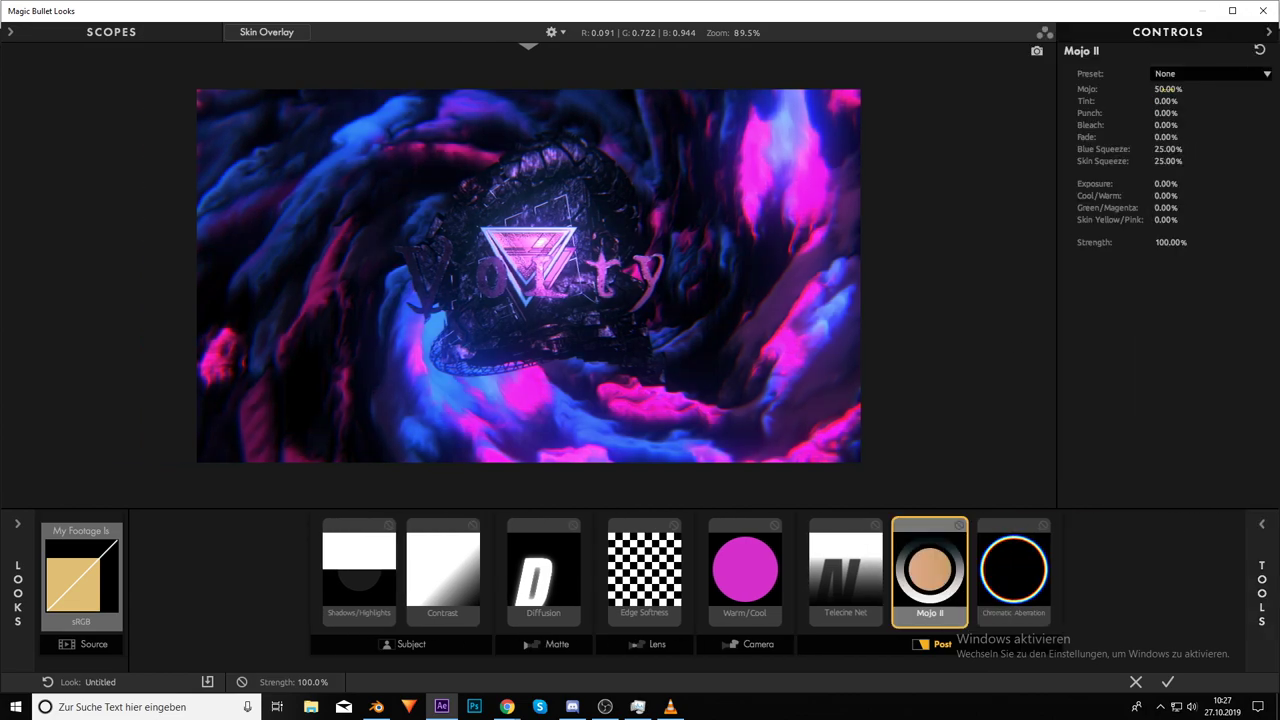
{"action": "left_click_drag", "start_coordinate": [1167, 89], "coordinate": [1228, 101]}
{"action": "left_click_drag", "start_coordinate": [929, 570], "coordinate": [1076, 317]}
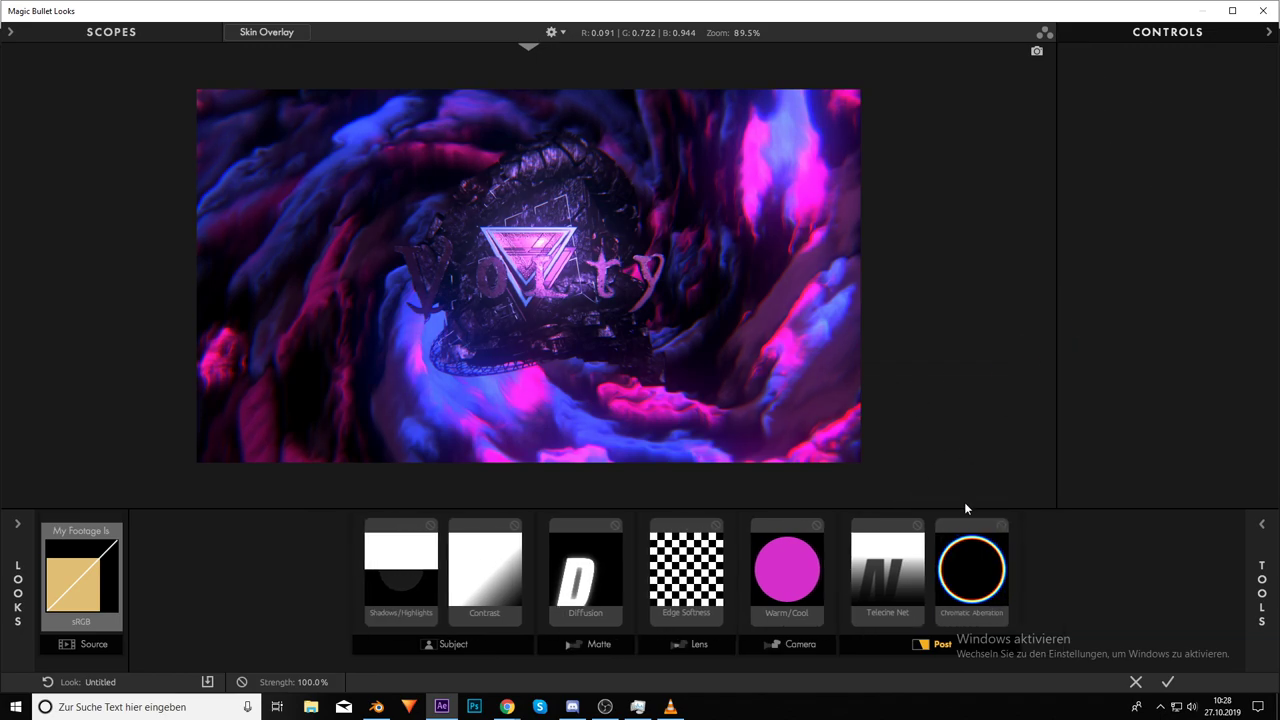
Apply the revised look to the adjustment layer
{"action": "left_click", "coordinate": [1167, 681]}
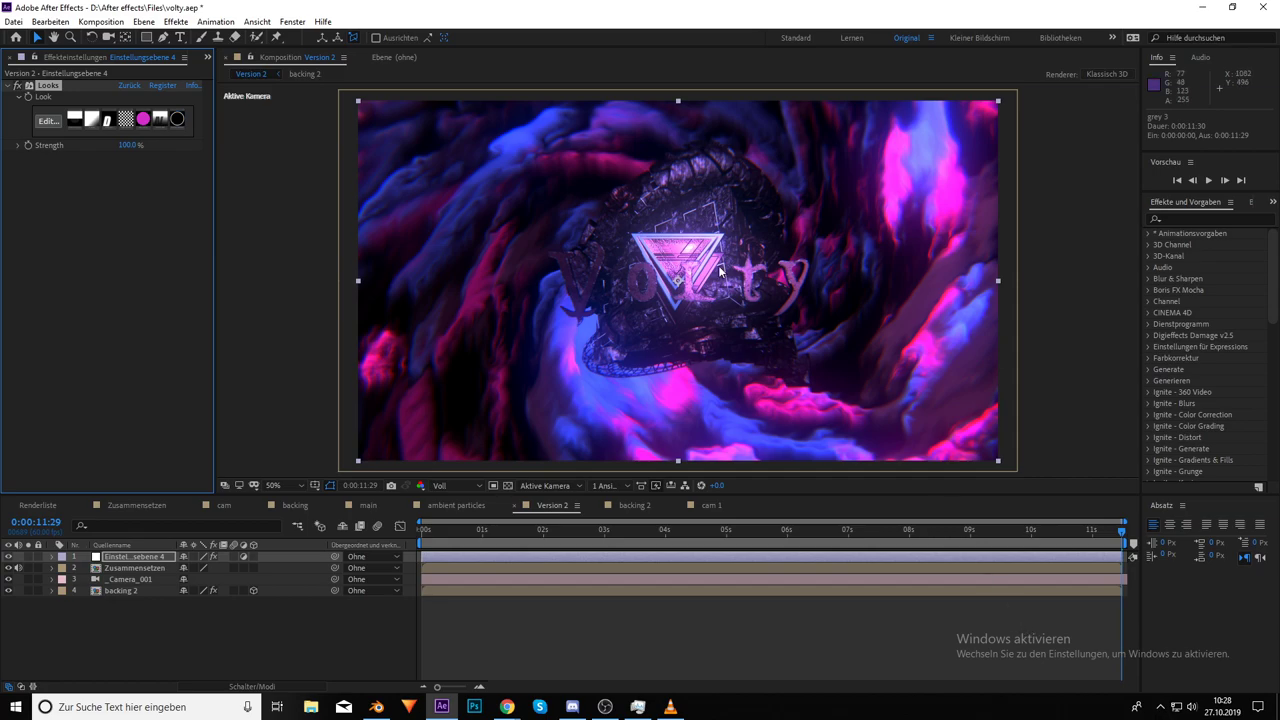
{"action": "right_click", "coordinate": [141, 636]}
{"action": "mouse_move", "coordinate": [172, 491]}
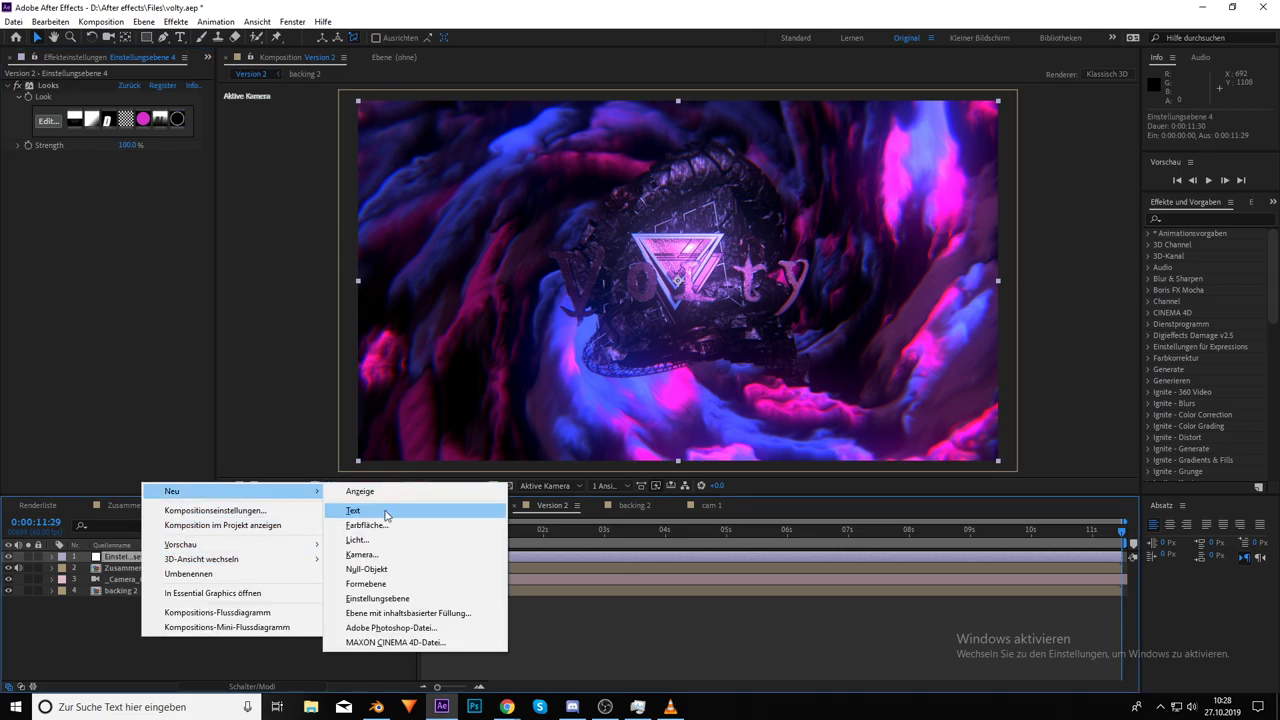
{"action": "left_click", "coordinate": [383, 583]}
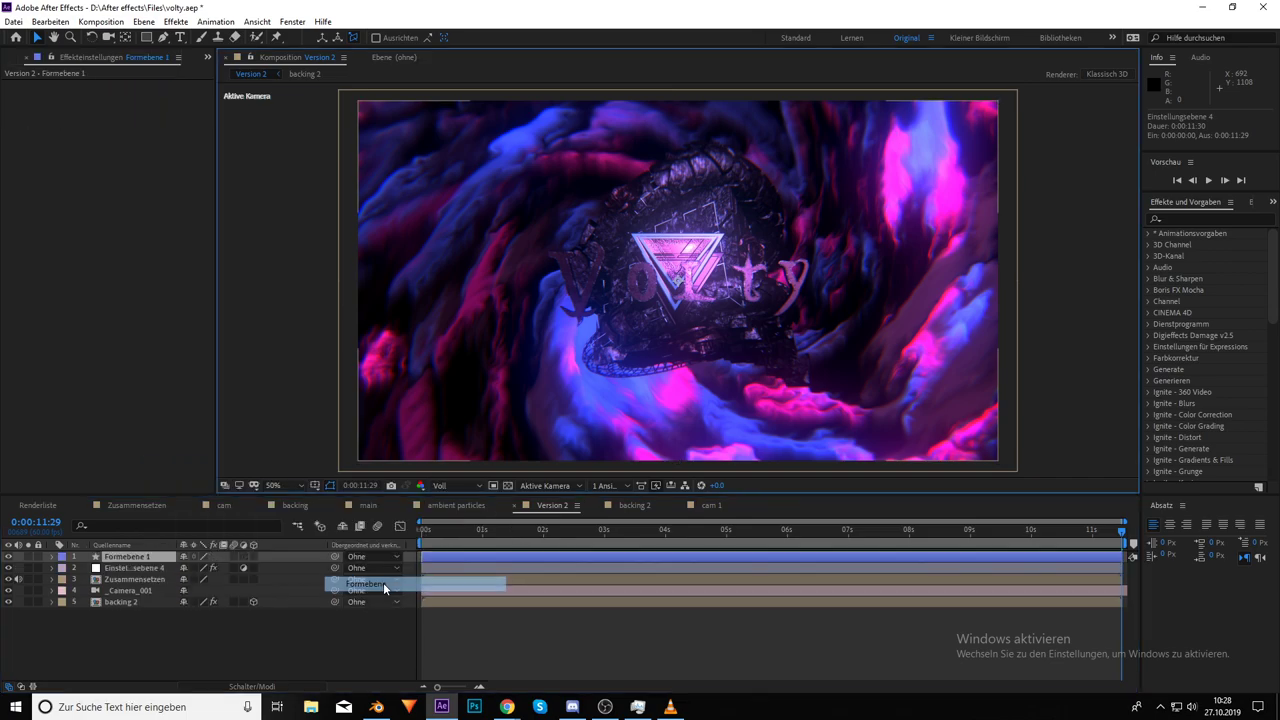
{"action": "key", "text": "Delete"}
Add a new adjustment layer above all other layers in the Version 2 composition
{"action": "right_click", "coordinate": [127, 560]}
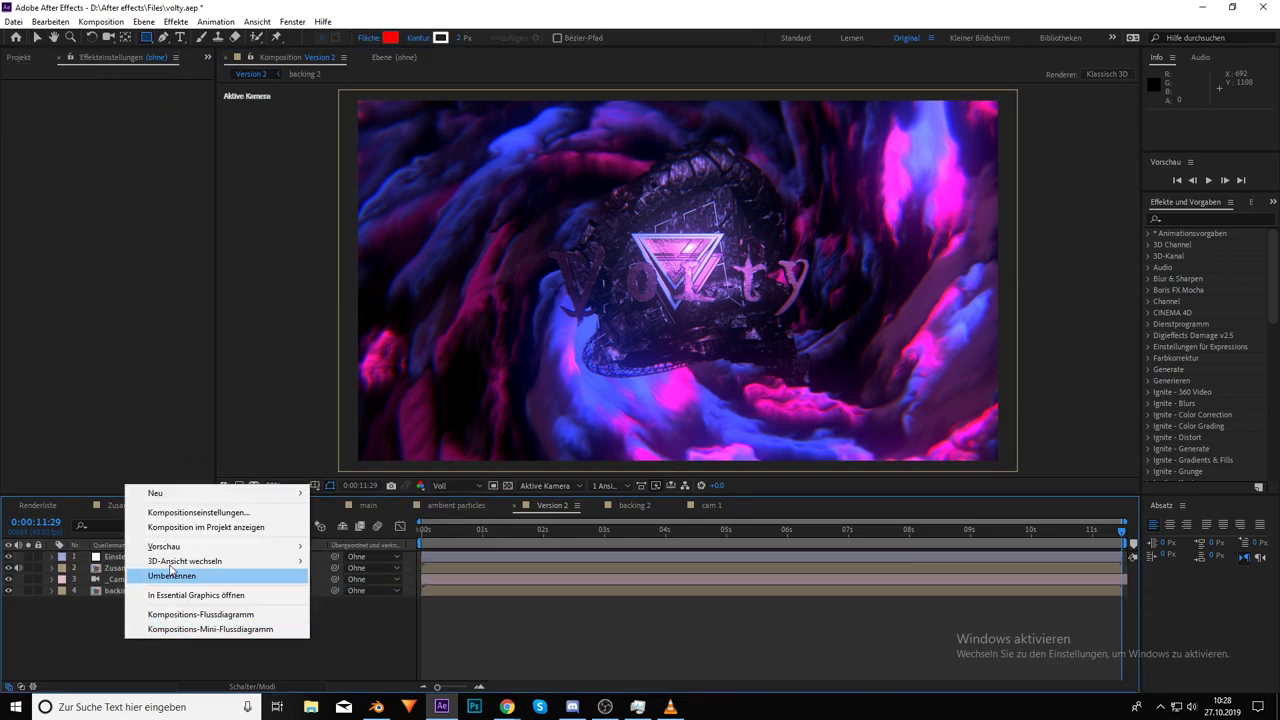
{"action": "mouse_move", "coordinate": [158, 493]}
{"action": "left_click", "coordinate": [358, 600]}
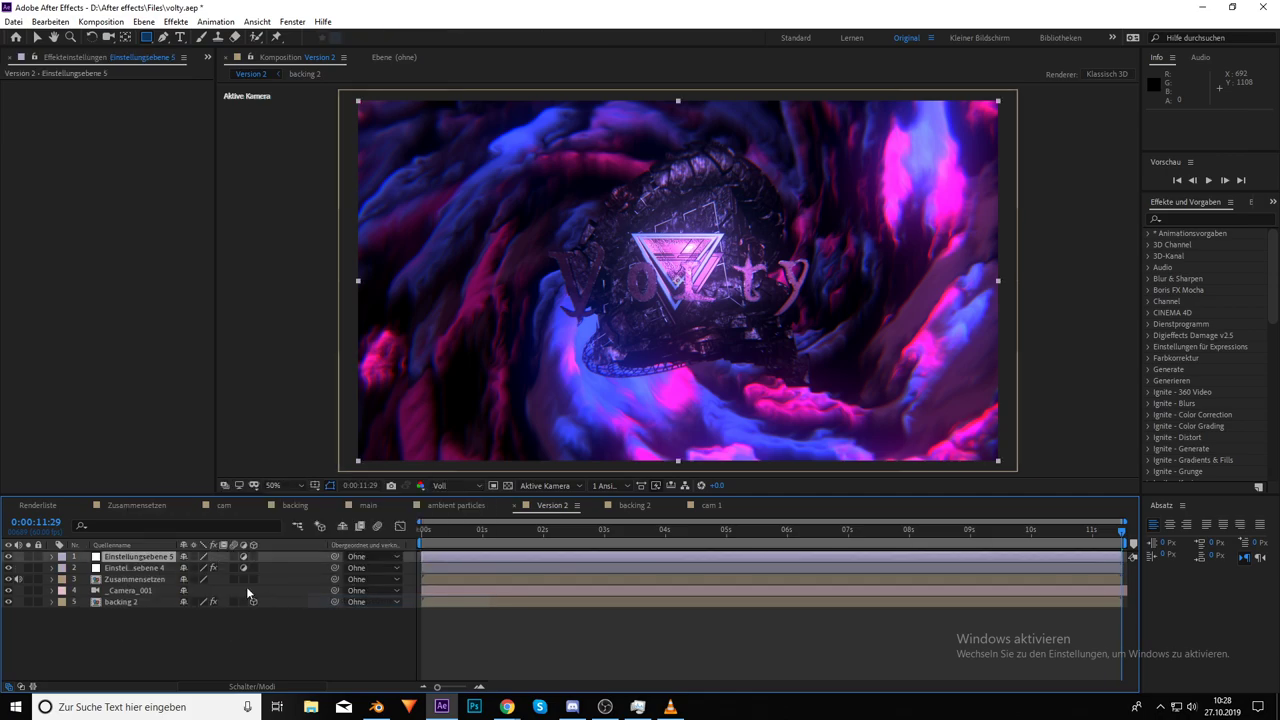
Try the AE Pixel Sorter effect on the new adjustment layer and delete it again
{"action": "left_click", "coordinate": [1180, 218]}
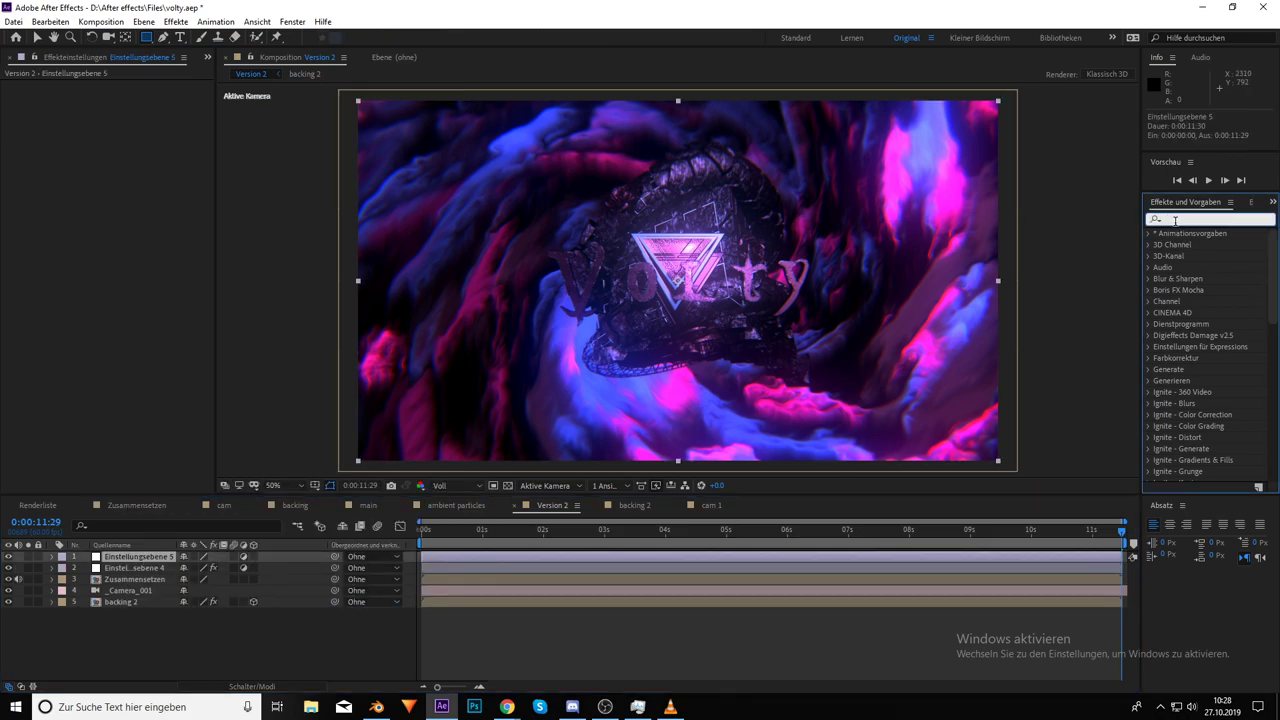
{"action": "type", "text": "pixel"}
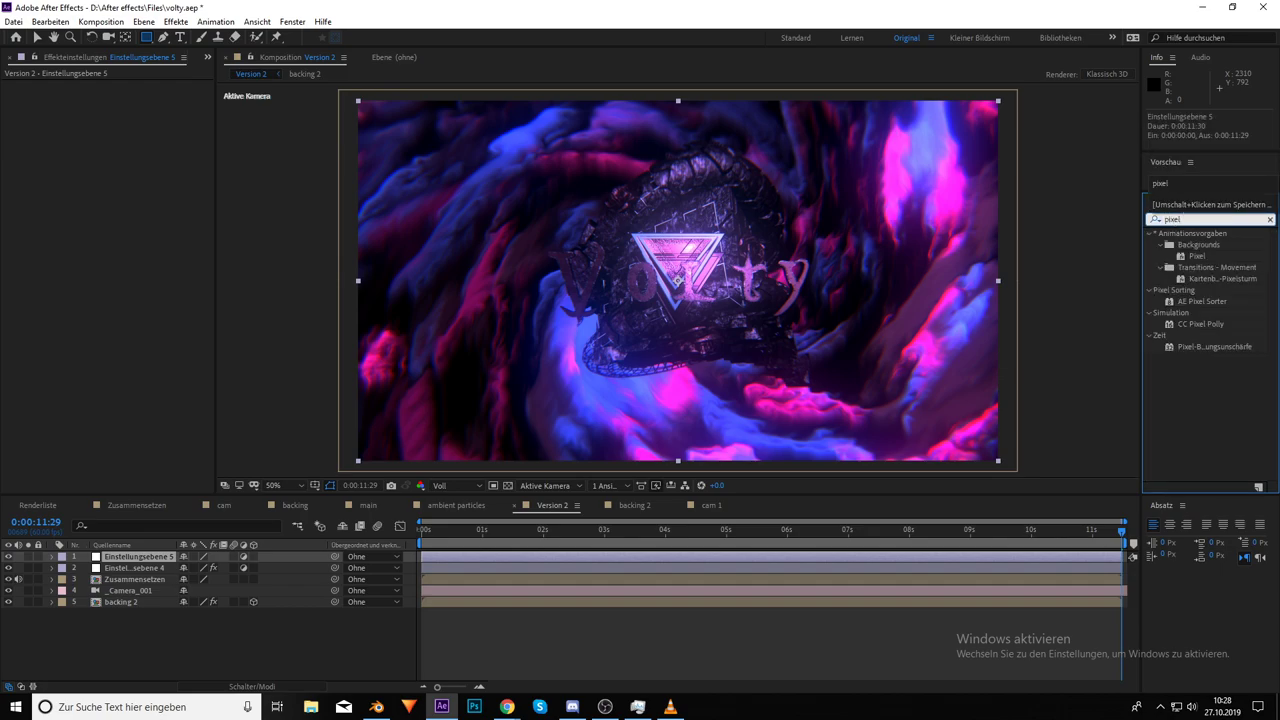
{"action": "left_click_drag", "start_coordinate": [1199, 297], "coordinate": [114, 560]}
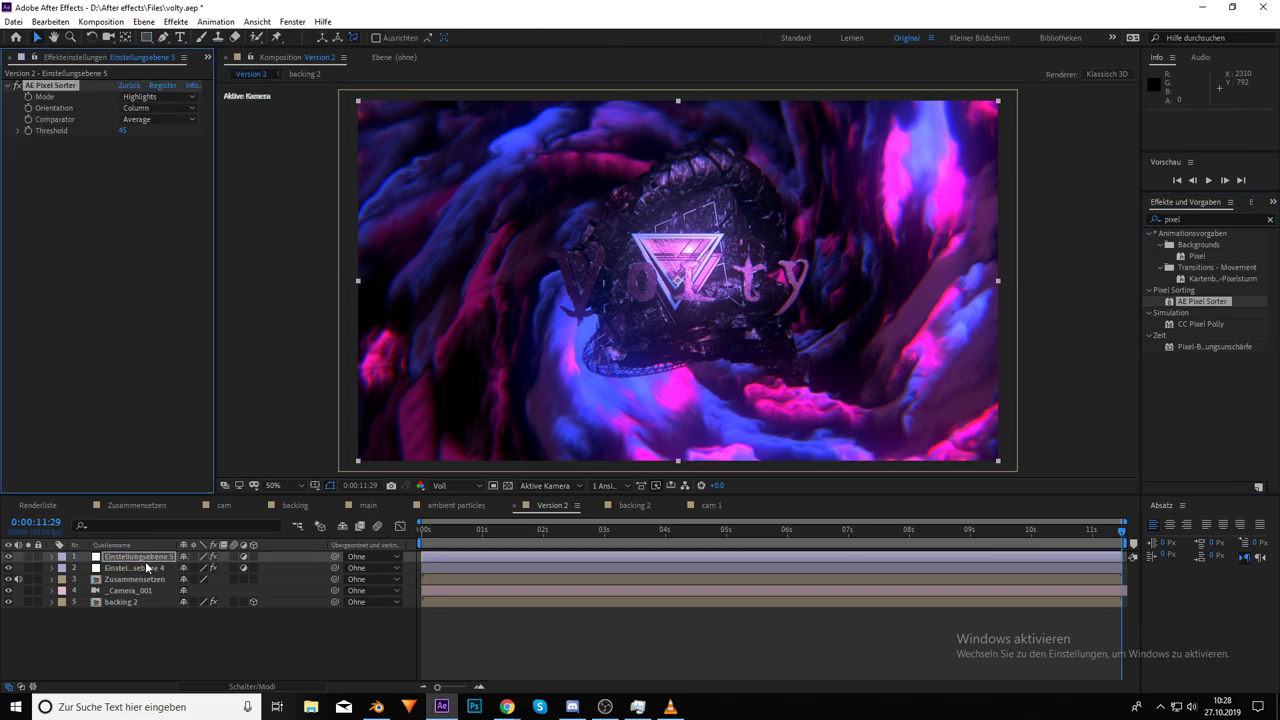
{"action": "left_click", "coordinate": [139, 556]}
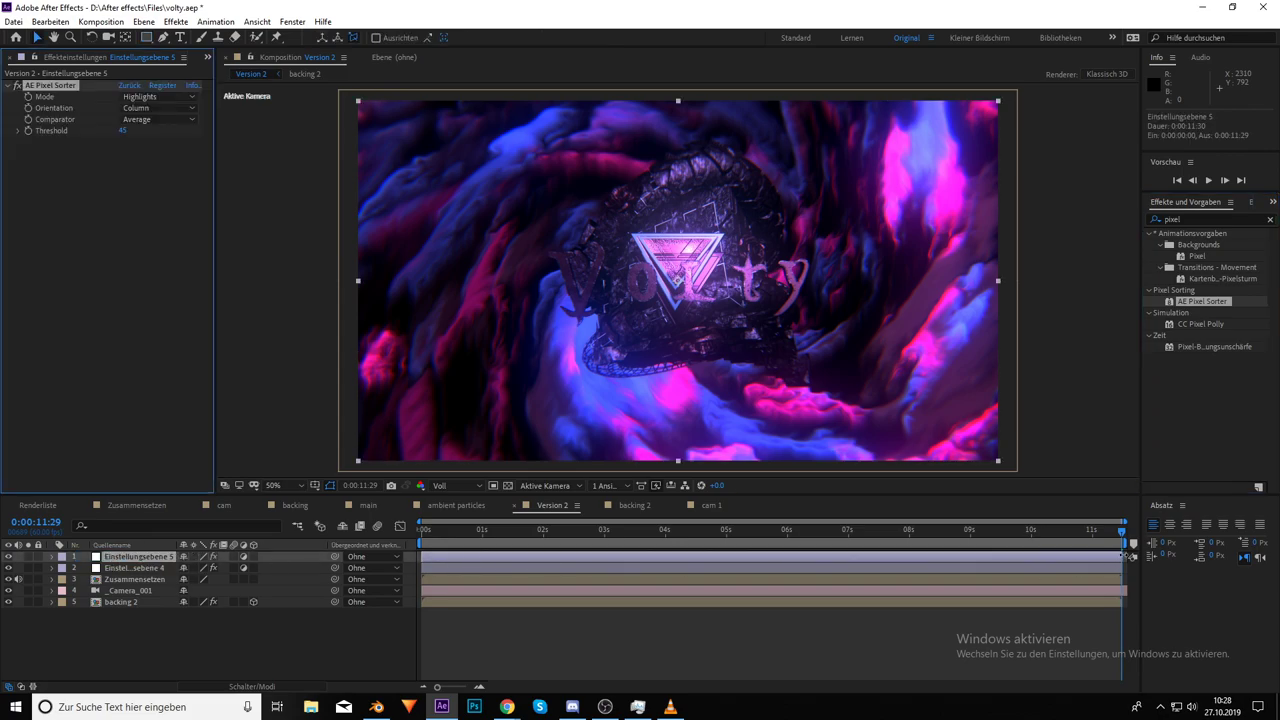
{"action": "left_click", "coordinate": [48, 84]}
{"action": "key", "text": "Delete"}
Apply the Optical Flares effect to the new adjustment layer and set its Render Mode to Over Original
{"action": "left_click", "coordinate": [1198, 218]}
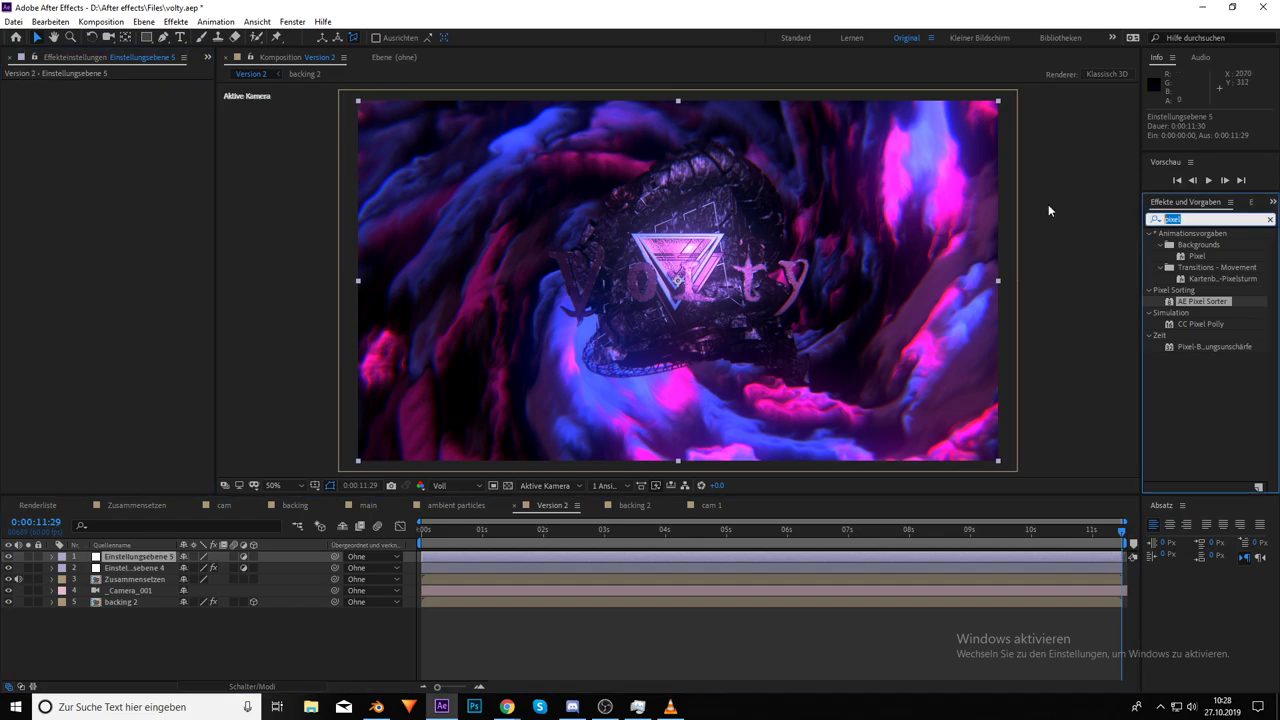
{"action": "key", "text": "BackSpace"}
{"action": "type", "text": "optical"}
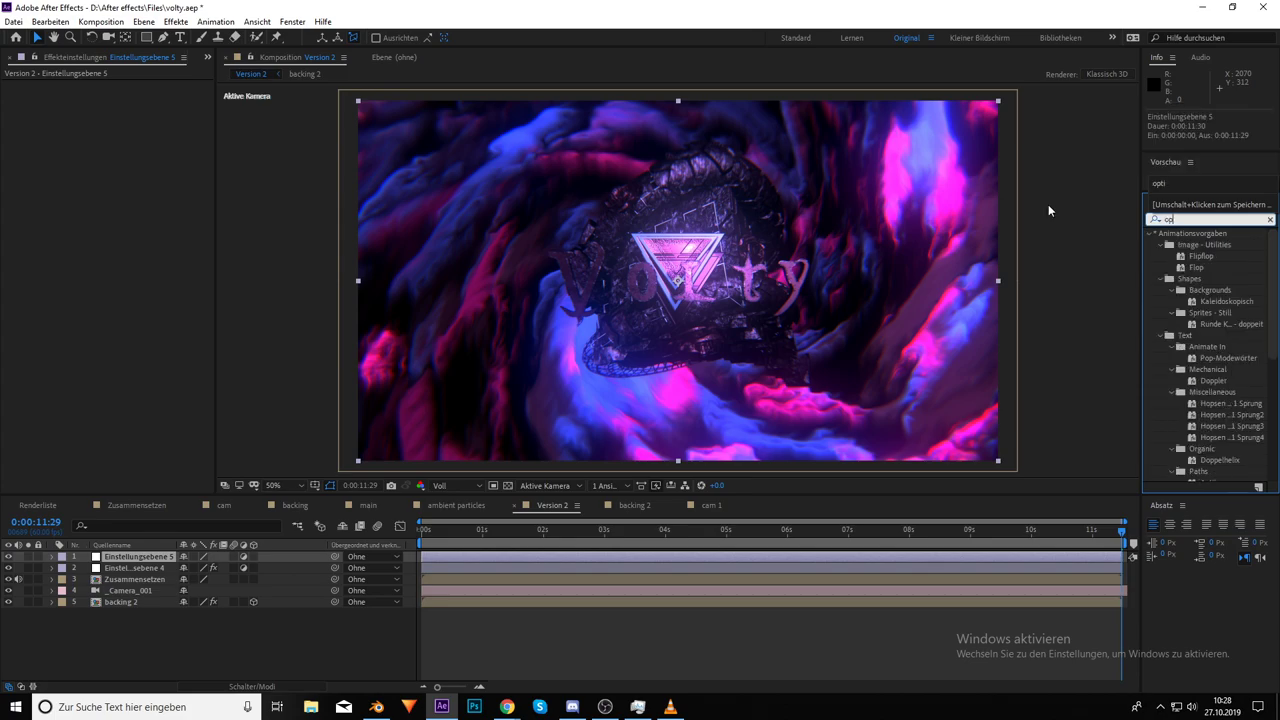
{"action": "left_click_drag", "start_coordinate": [1188, 244], "coordinate": [117, 553]}
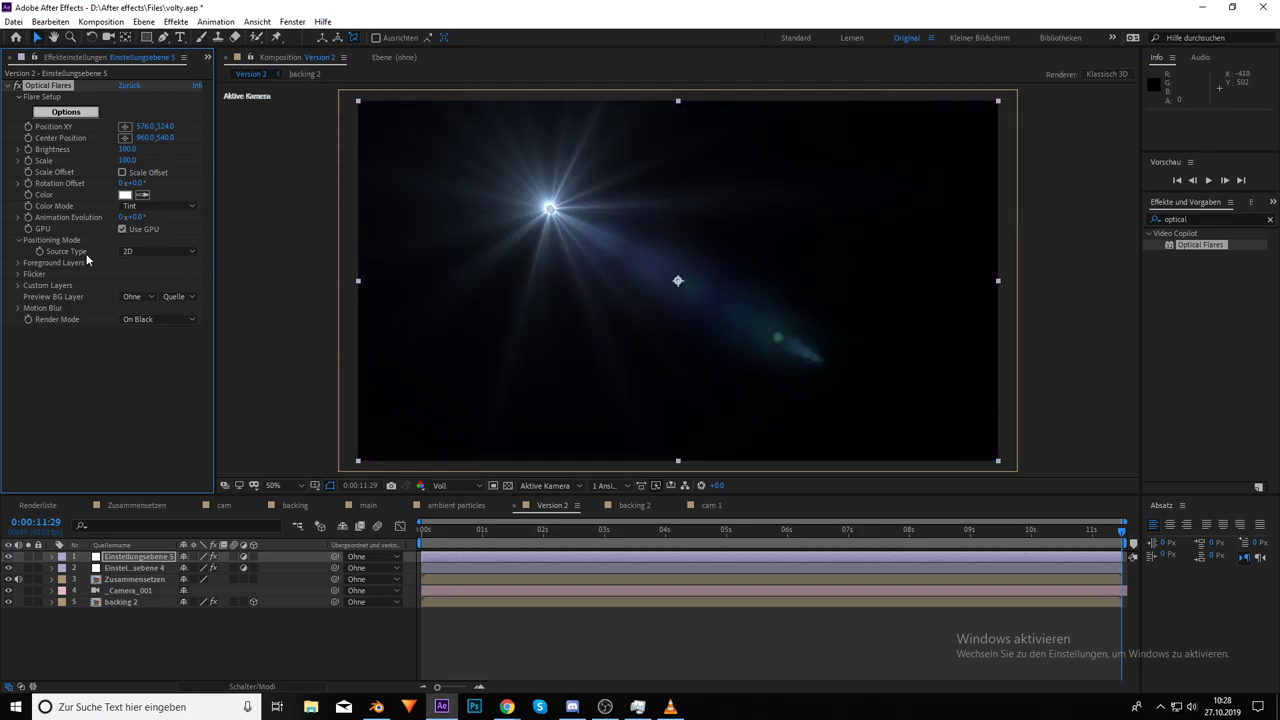
{"action": "left_click", "coordinate": [138, 319]}
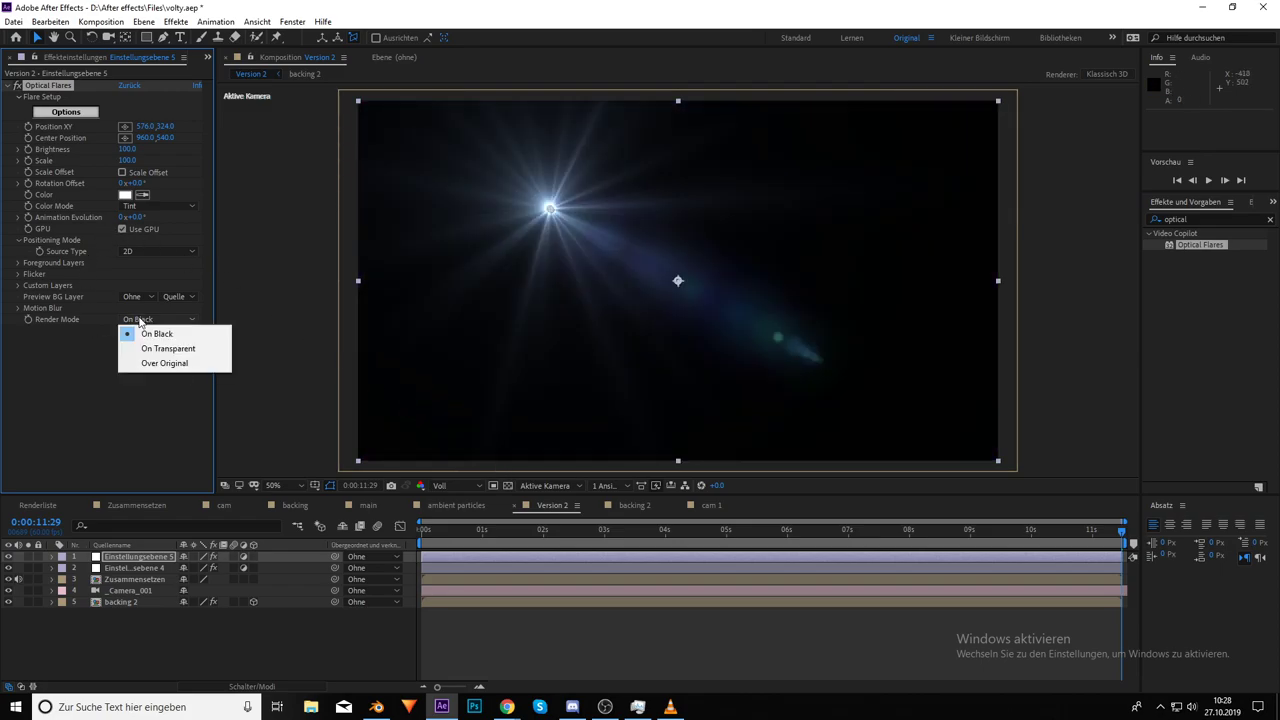
{"action": "left_click", "coordinate": [165, 363]}
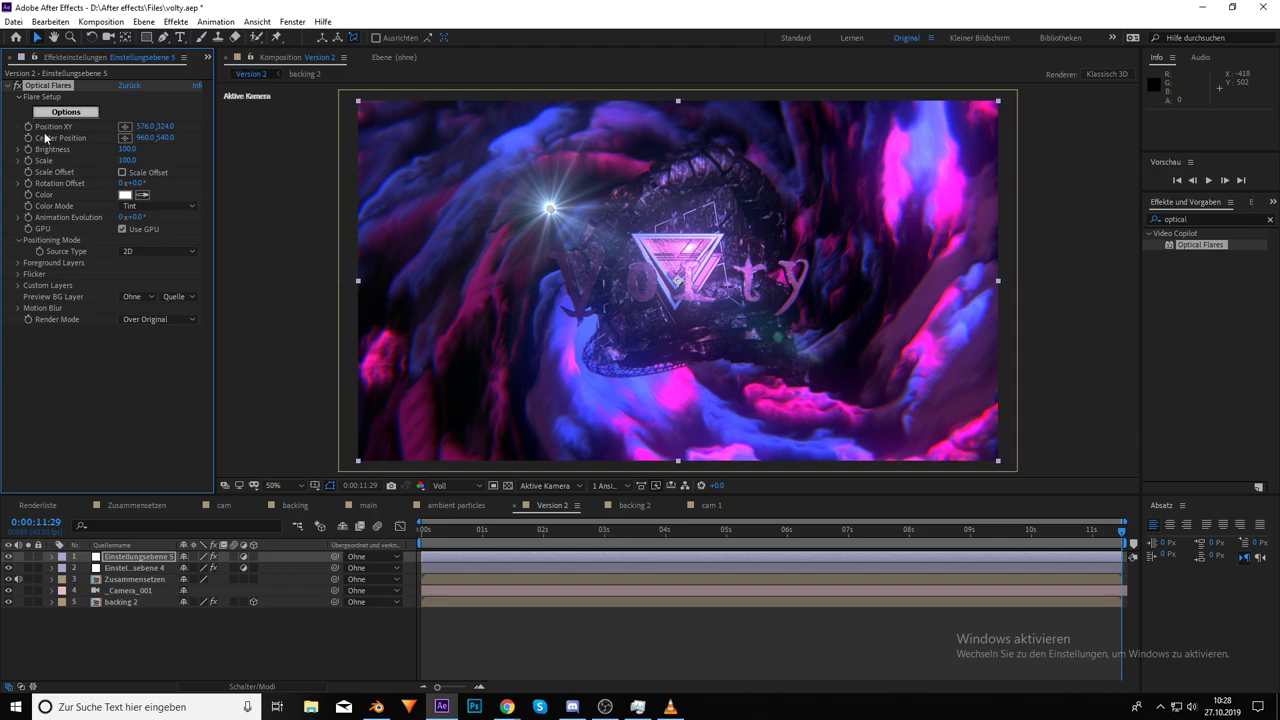
Open the Optical Flares options and remove every lens object of the default flare from the stack
{"action": "left_click", "coordinate": [66, 112]}
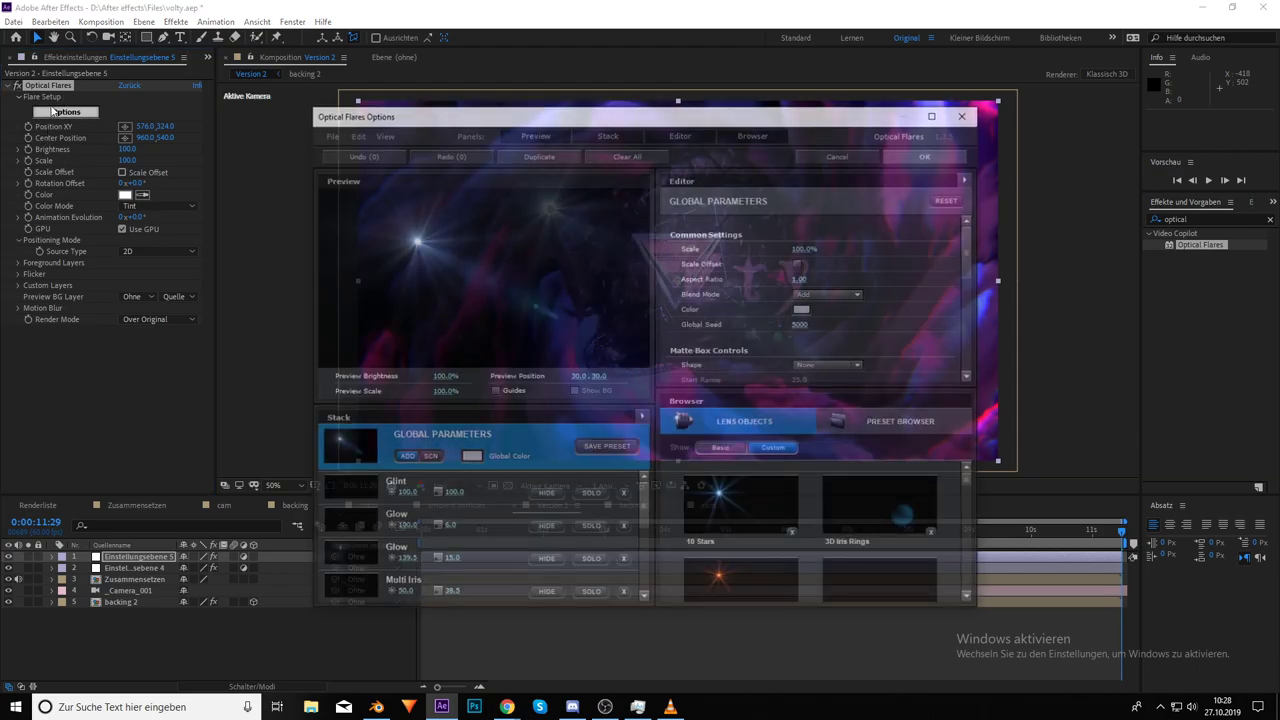
{"action": "left_click", "coordinate": [623, 496]}
{"action": "left_click", "coordinate": [623, 496]}
{"action": "left_click", "coordinate": [623, 496]}
{"action": "left_click", "coordinate": [623, 496]}
{"action": "left_click", "coordinate": [623, 496]}
{"action": "left_click", "coordinate": [623, 496]}
{"action": "left_click", "coordinate": [623, 496]}
{"action": "left_click", "coordinate": [623, 496]}
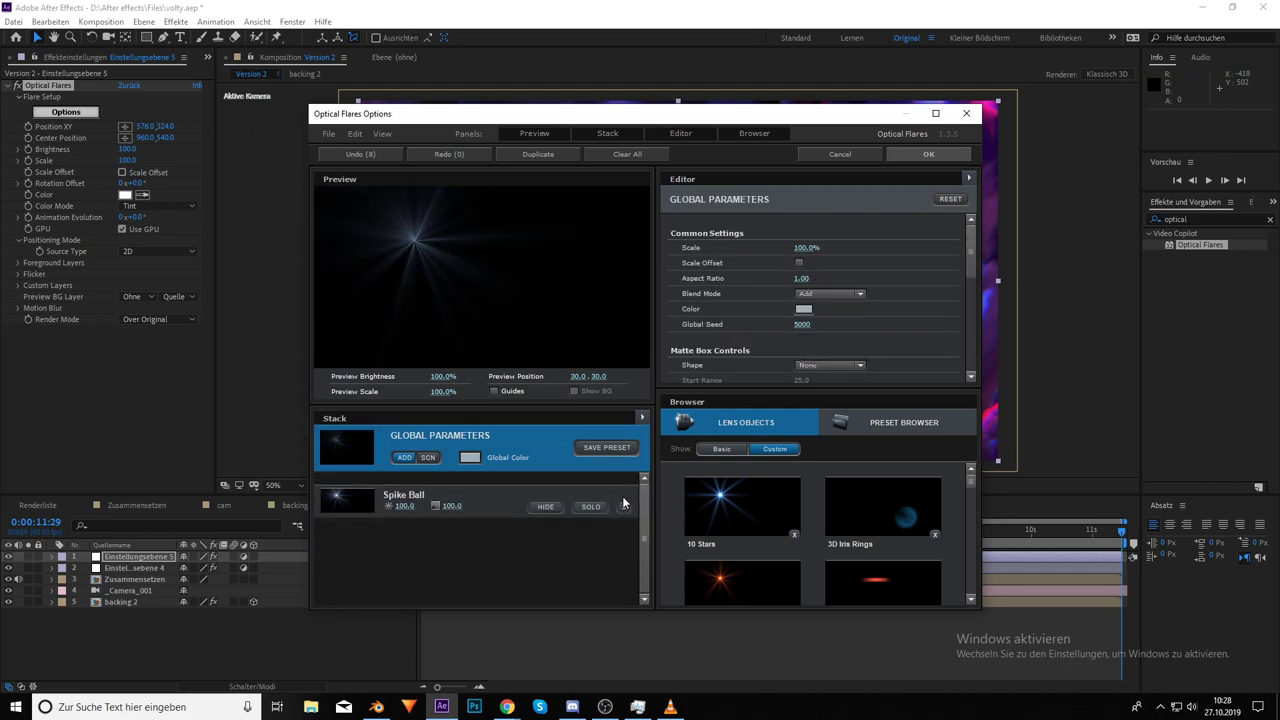
{"action": "left_click", "coordinate": [623, 500]}
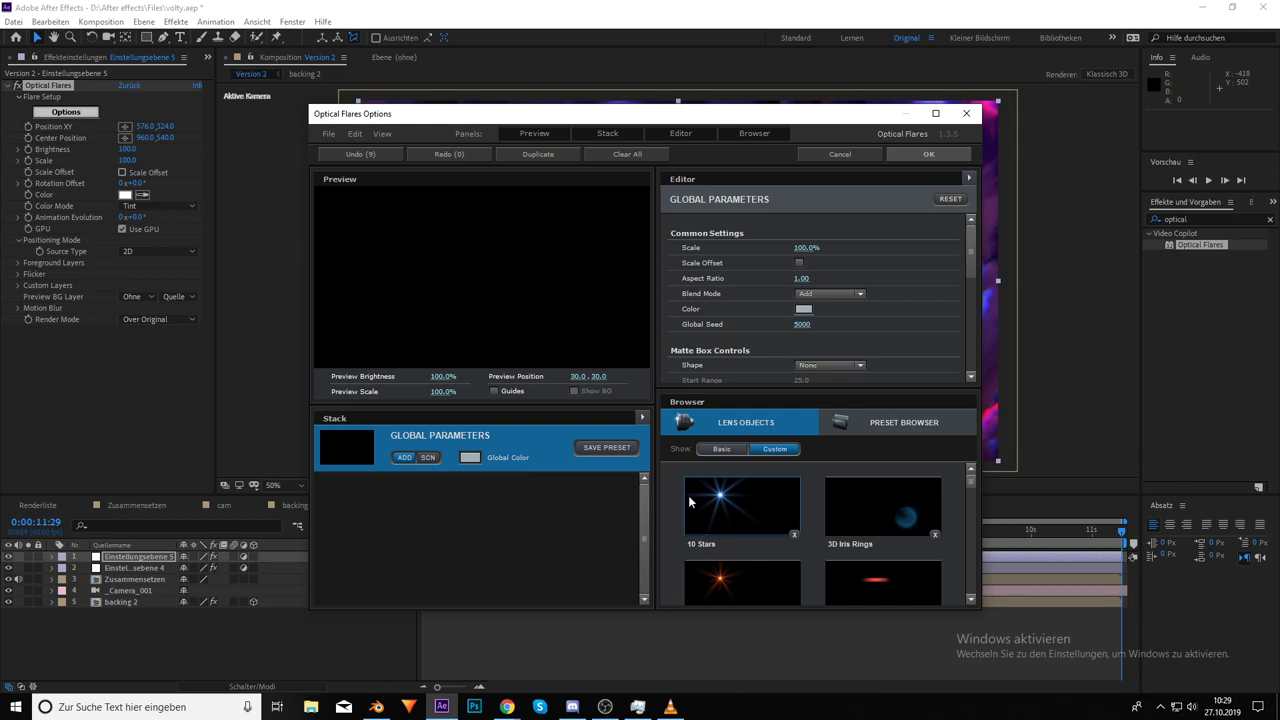
Load the 50mm Prime preset from the Motion Graphics folder and accept the Optical Flares options
{"action": "left_click", "coordinate": [907, 423]}
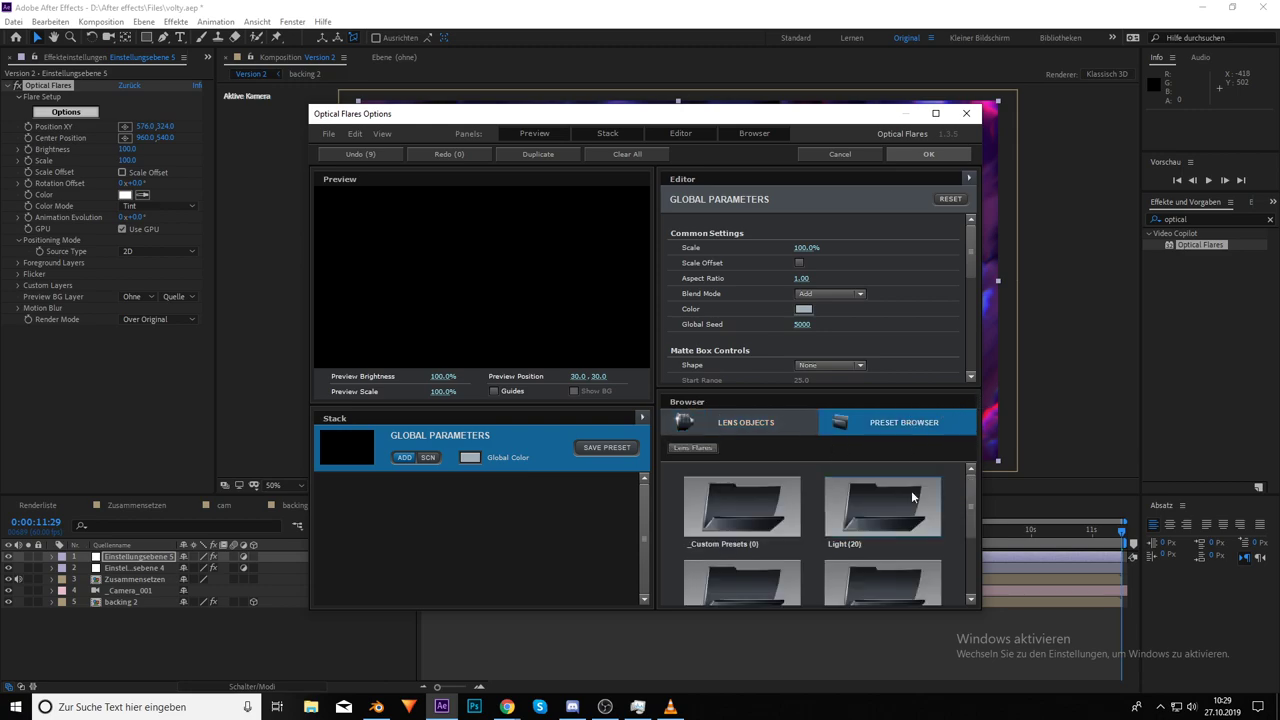
{"action": "scroll", "coordinate": [906, 500], "scroll_direction": "down", "scroll_amount": 3}
{"action": "scroll", "coordinate": [862, 495], "scroll_direction": "up", "scroll_amount": 3}
{"action": "scroll", "coordinate": [781, 545], "scroll_direction": "down", "scroll_amount": 5}
{"action": "left_click", "coordinate": [738, 482]}
{"action": "scroll", "coordinate": [842, 558], "scroll_direction": "down", "scroll_amount": 4}
{"action": "scroll", "coordinate": [842, 565], "scroll_direction": "up", "scroll_amount": 4}
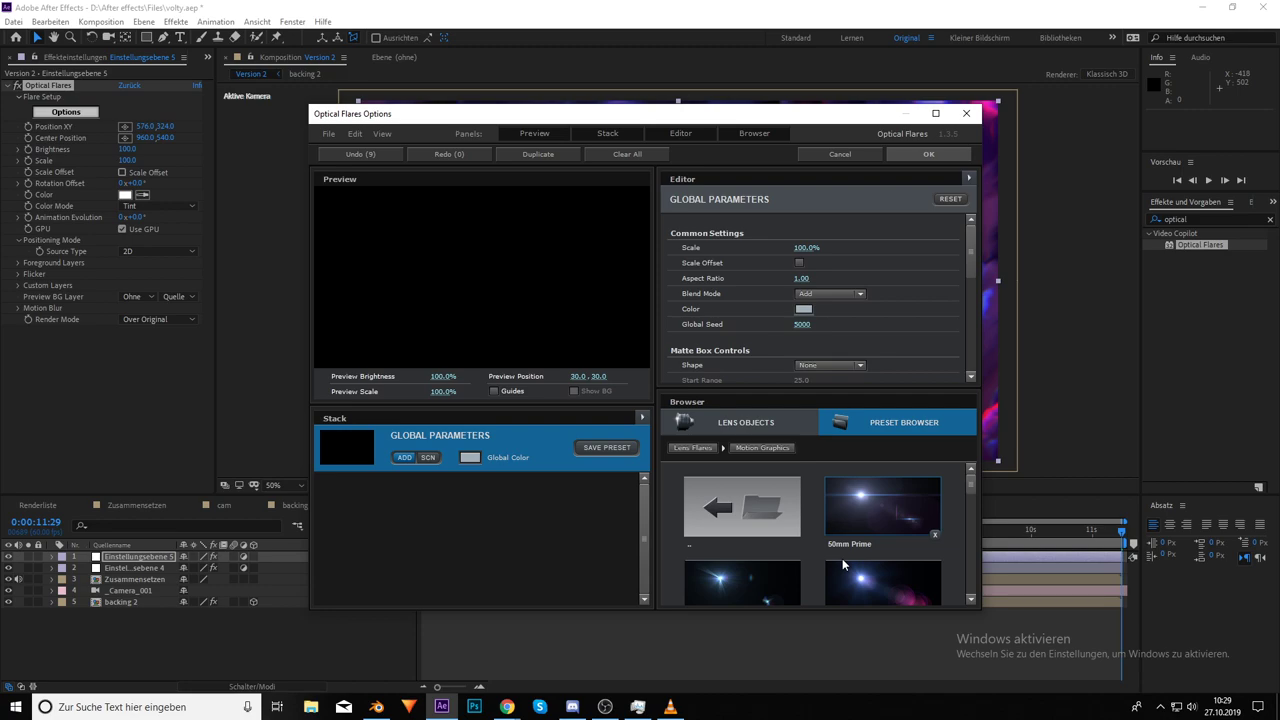
{"action": "left_click", "coordinate": [888, 504]}
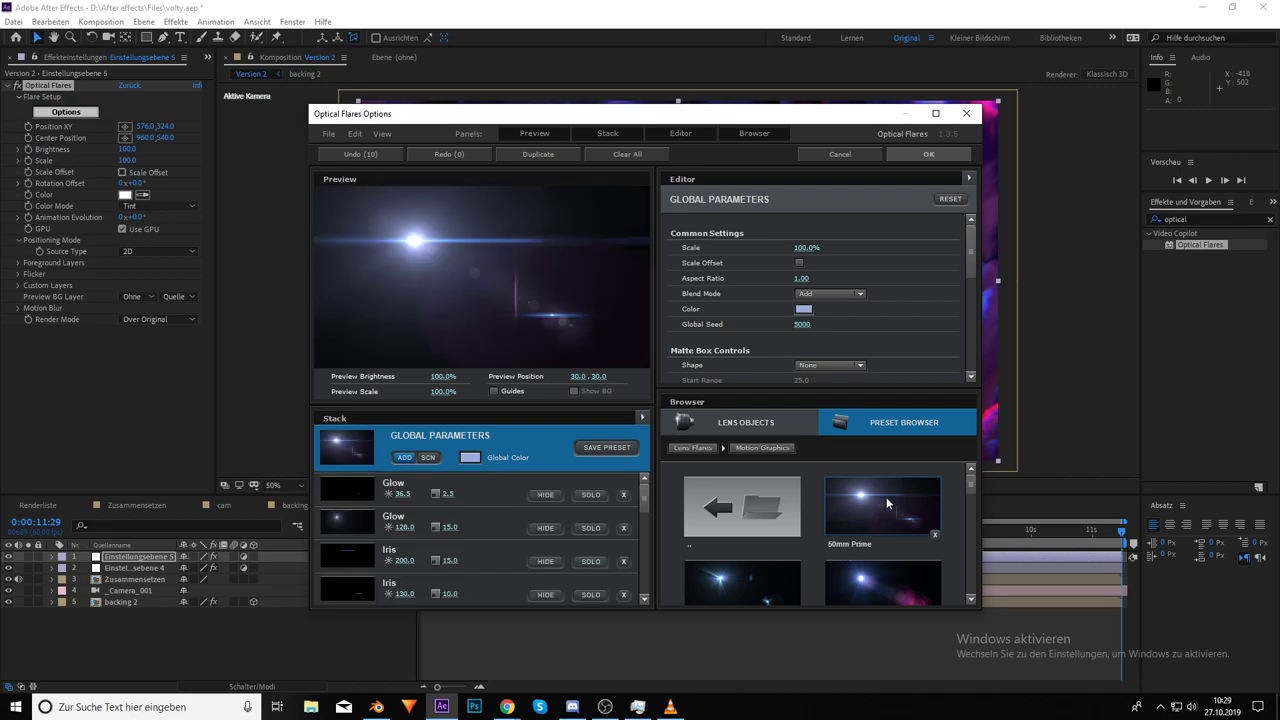
{"action": "scroll", "coordinate": [471, 548], "scroll_direction": "up", "scroll_amount": 6}
{"action": "left_click", "coordinate": [926, 153]}
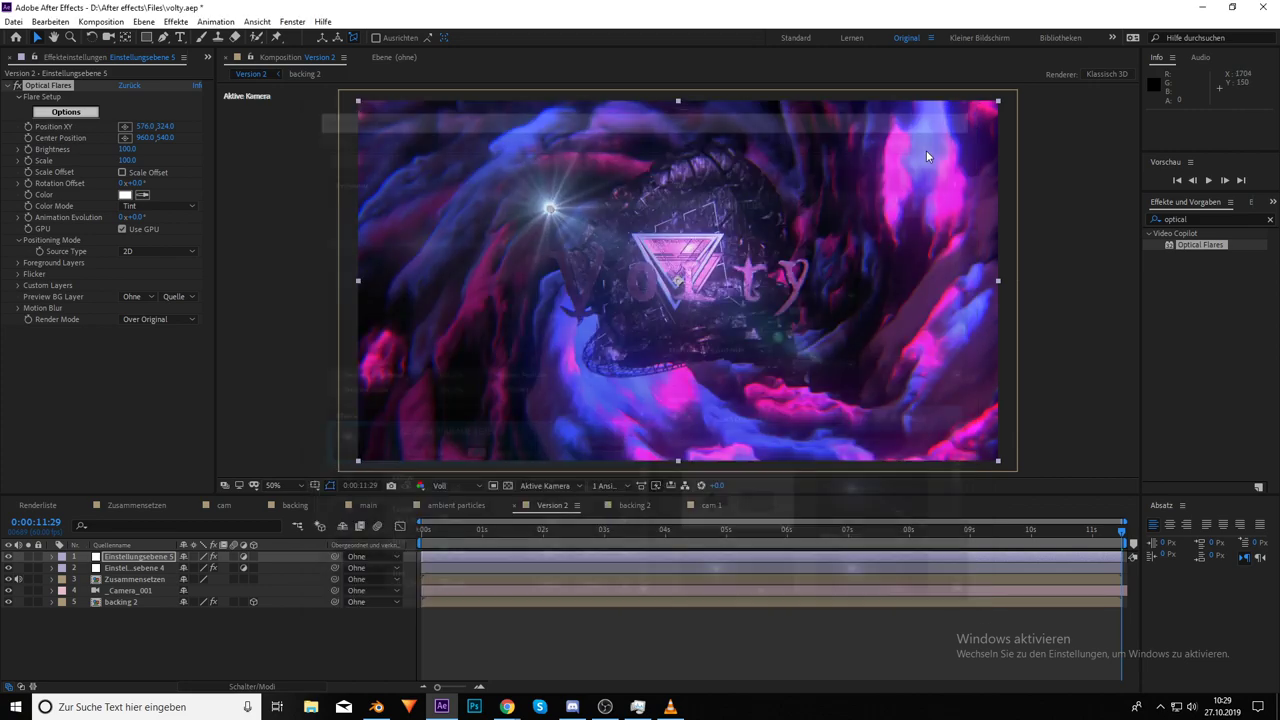
Move the flare to the image's upper left edge at about -4, 120 and set its Color to purple 8526F0
{"action": "left_click_drag", "start_coordinate": [550, 208], "coordinate": [357, 141]}
{"action": "mouse_move", "coordinate": [127, 562]}
{"action": "left_mouse_down"}
{"action": "mouse_move", "coordinate": [127, 575]}
{"action": "mouse_move", "coordinate": [137, 557]}
{"action": "left_mouse_up"}
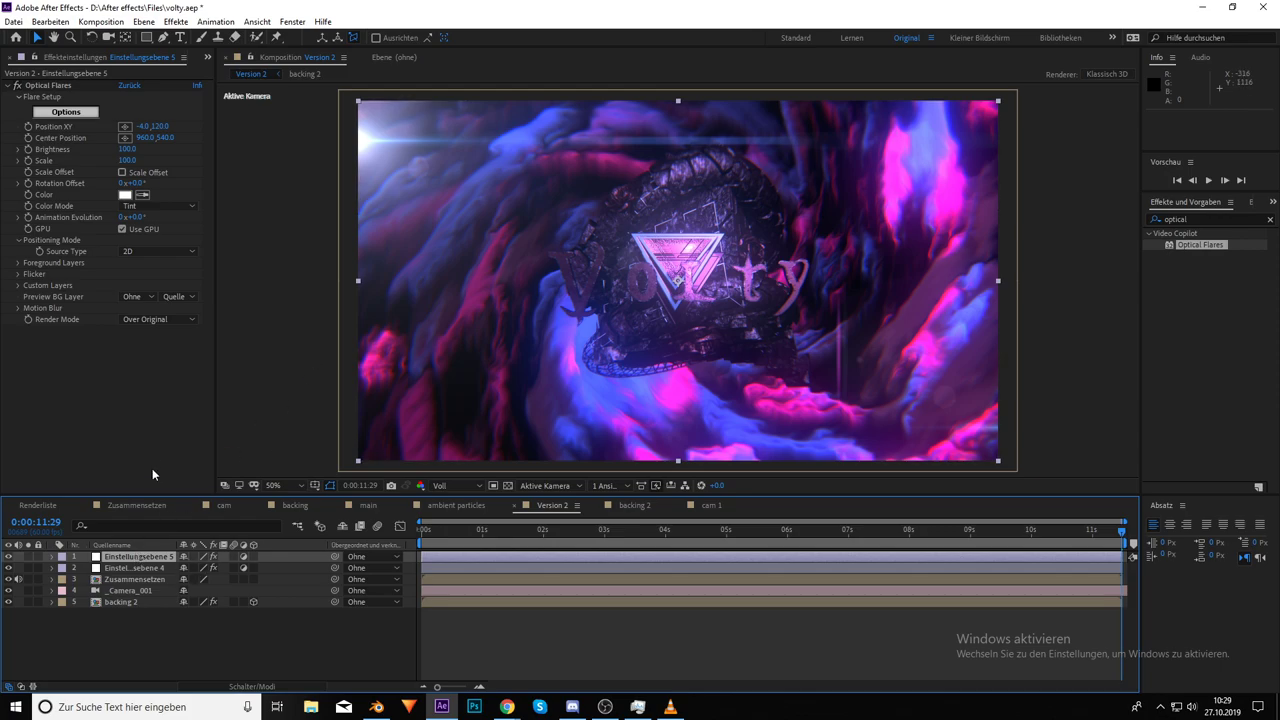
{"action": "left_click", "coordinate": [125, 194]}
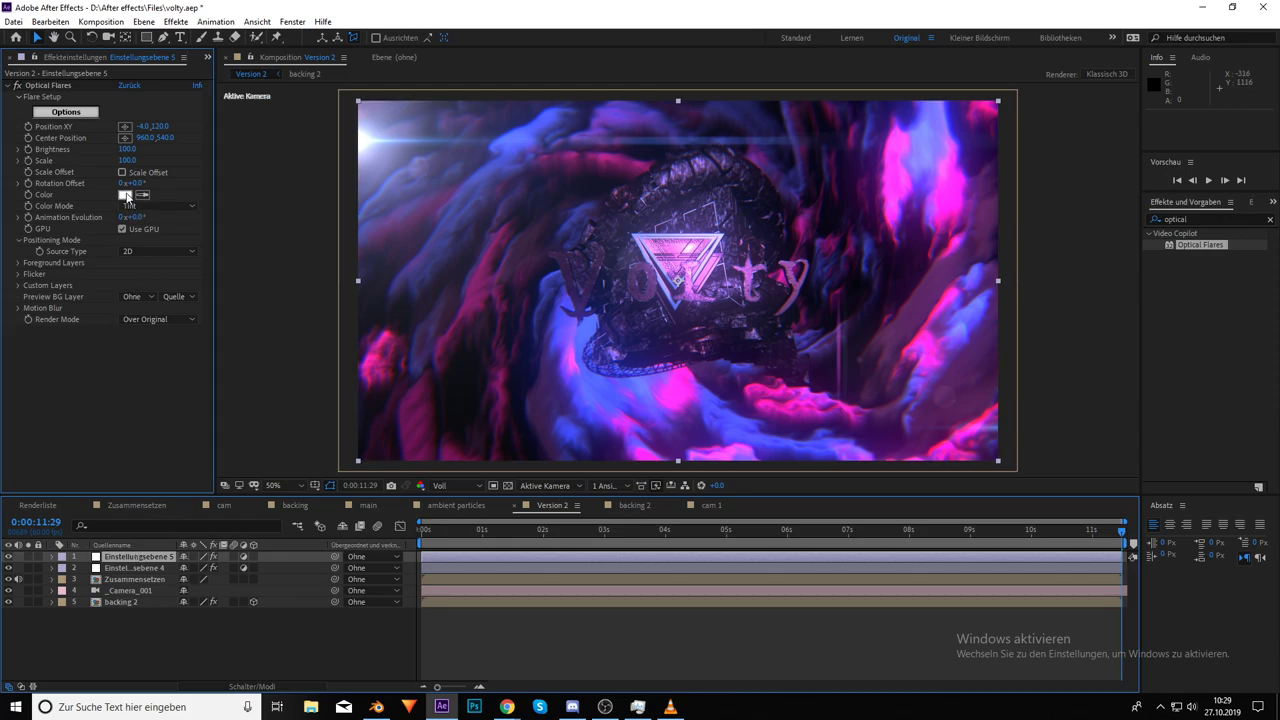
{"action": "left_click_drag", "start_coordinate": [300, 341], "coordinate": [253, 261]}
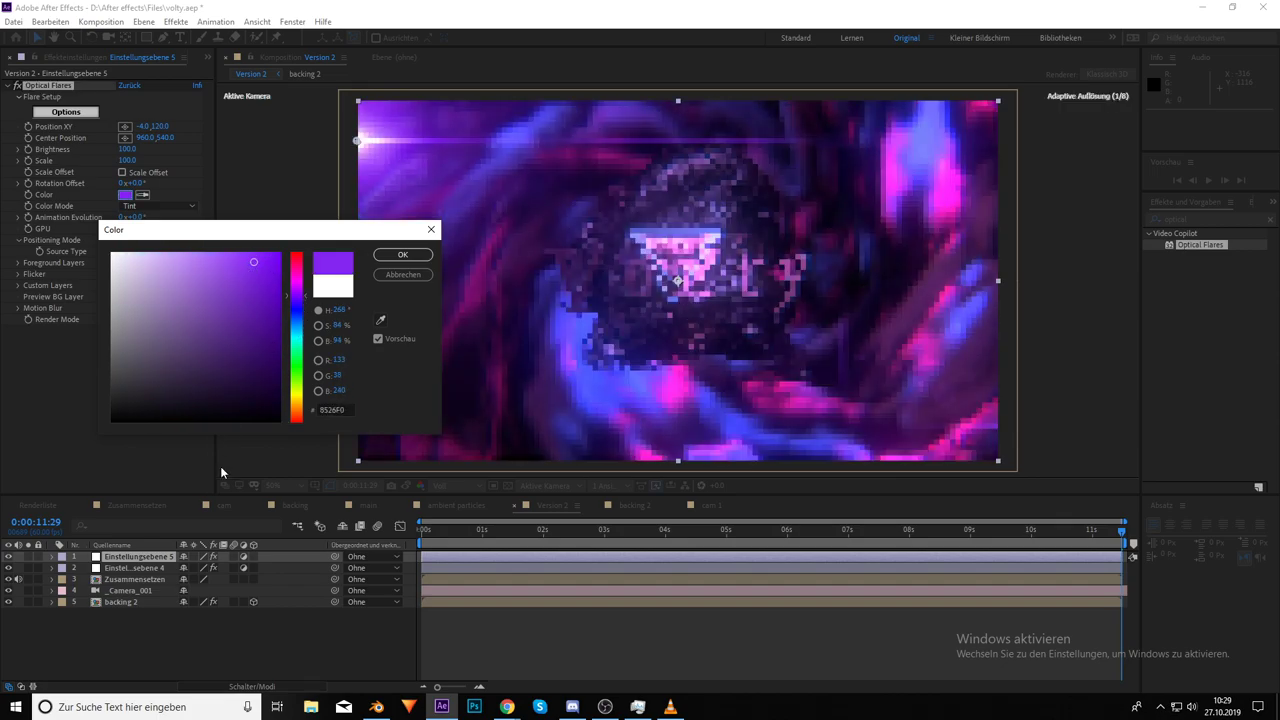
{"action": "left_click", "coordinate": [401, 254]}
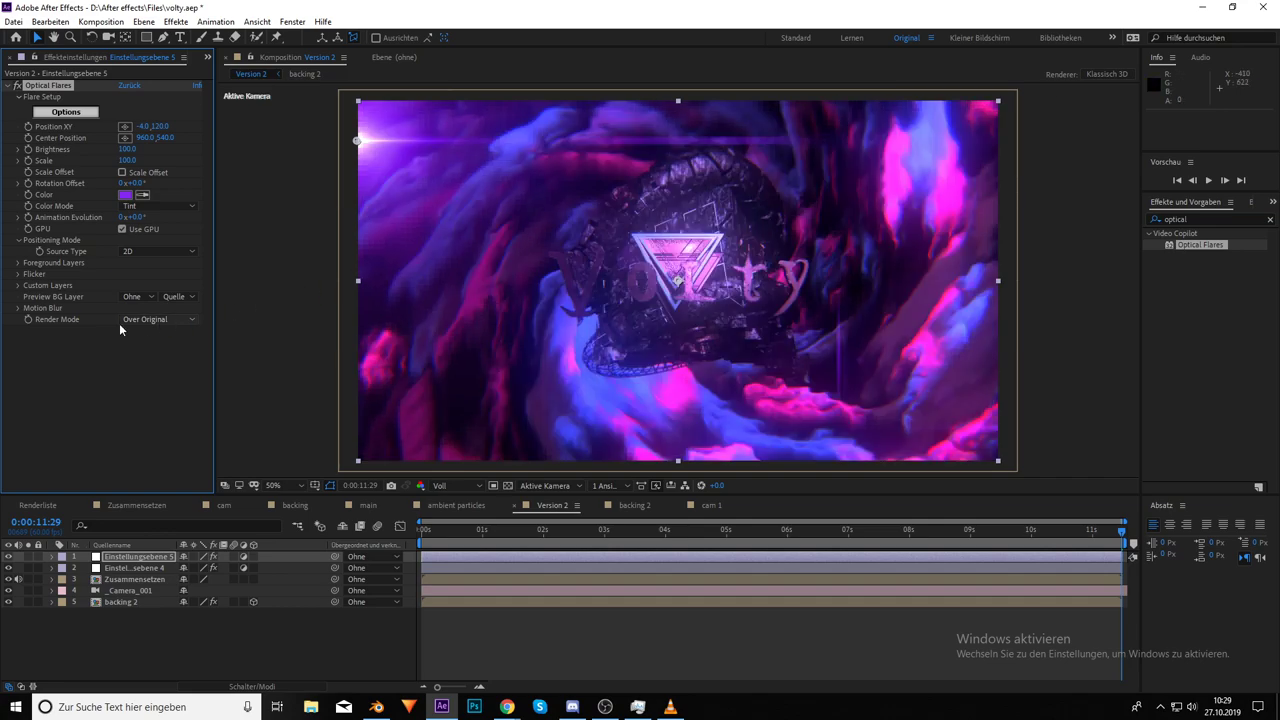
Set the Version 2 composition's preview resolution to quarter (Viertel)
{"action": "left_click", "coordinate": [462, 486]}
{"action": "left_click", "coordinate": [464, 559]}
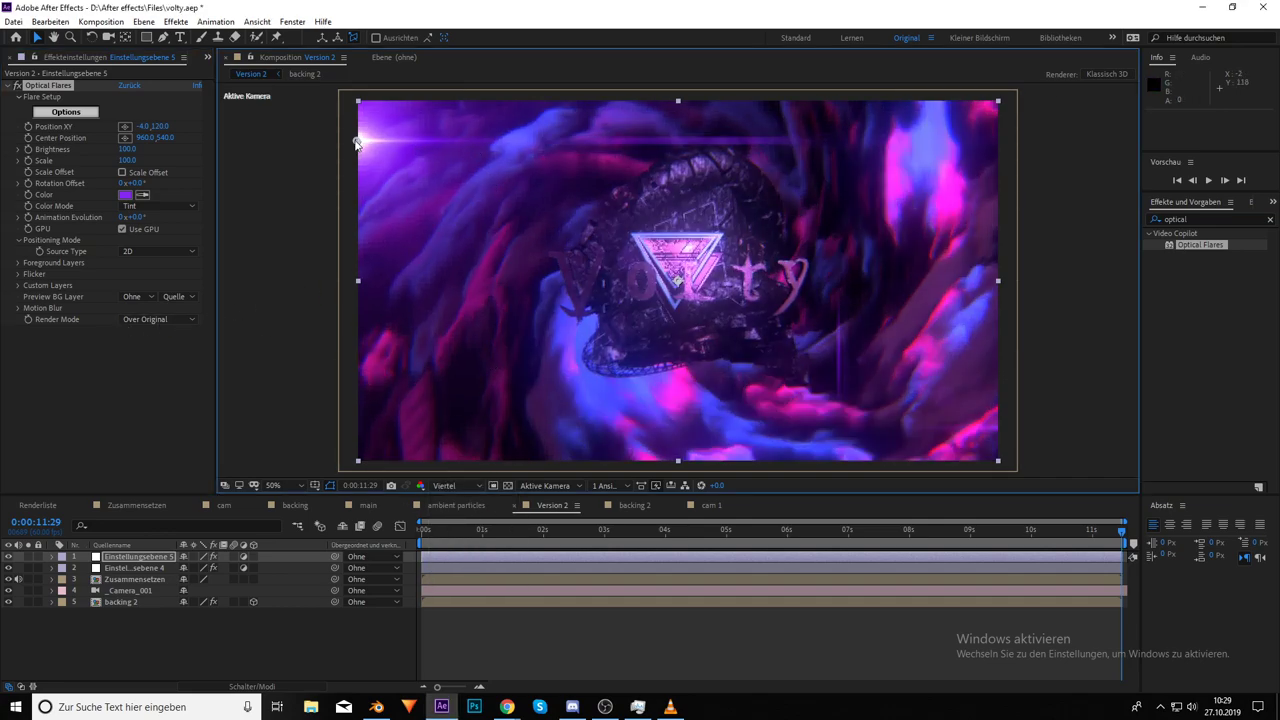
Move the flare to -6, 23 at the composition's first frame and start keyframing its Position XY there
{"action": "left_click_drag", "start_coordinate": [357, 140], "coordinate": [356, 125]}
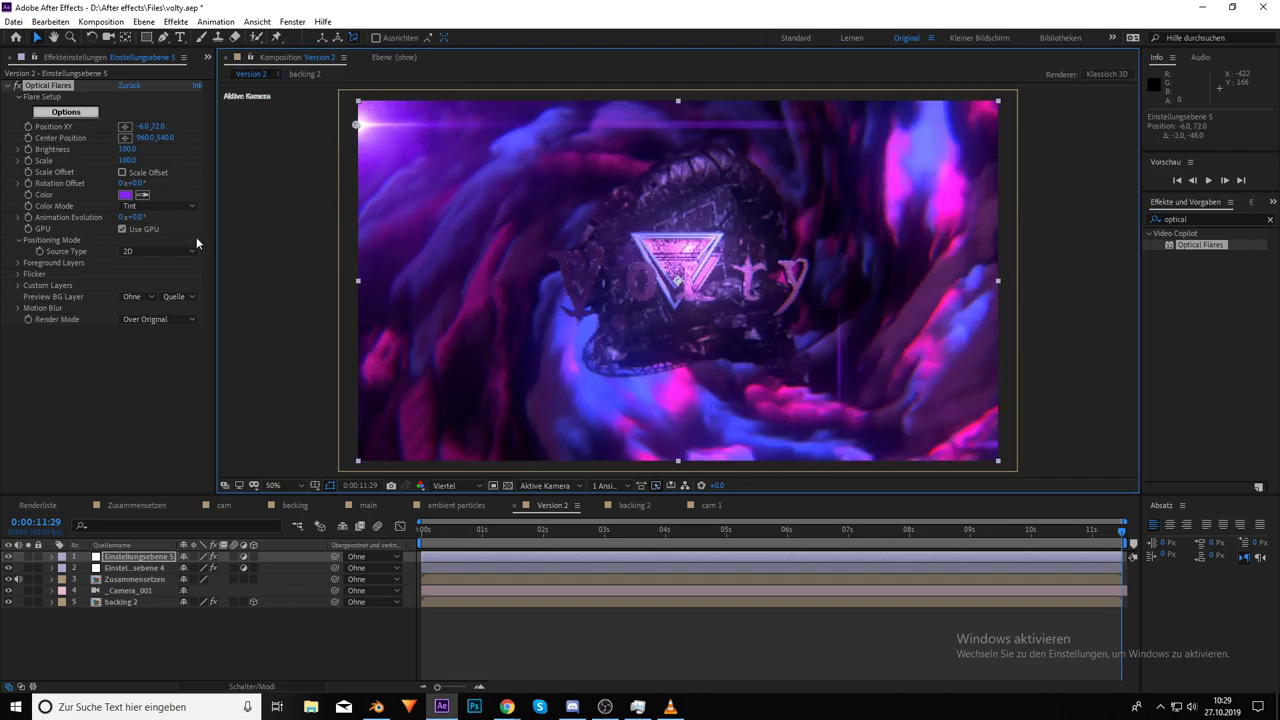
{"action": "left_click_drag", "start_coordinate": [448, 530], "coordinate": [314, 533]}
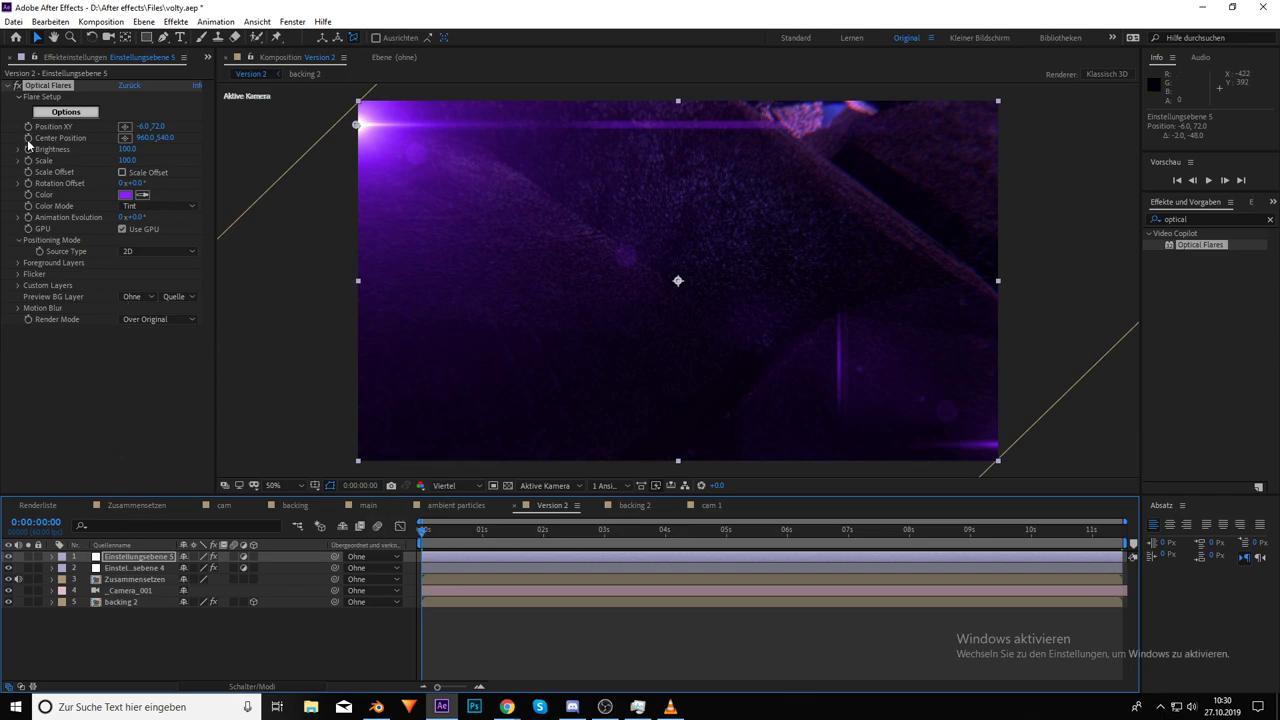
{"action": "left_click_drag", "start_coordinate": [155, 126], "coordinate": [107, 147]}
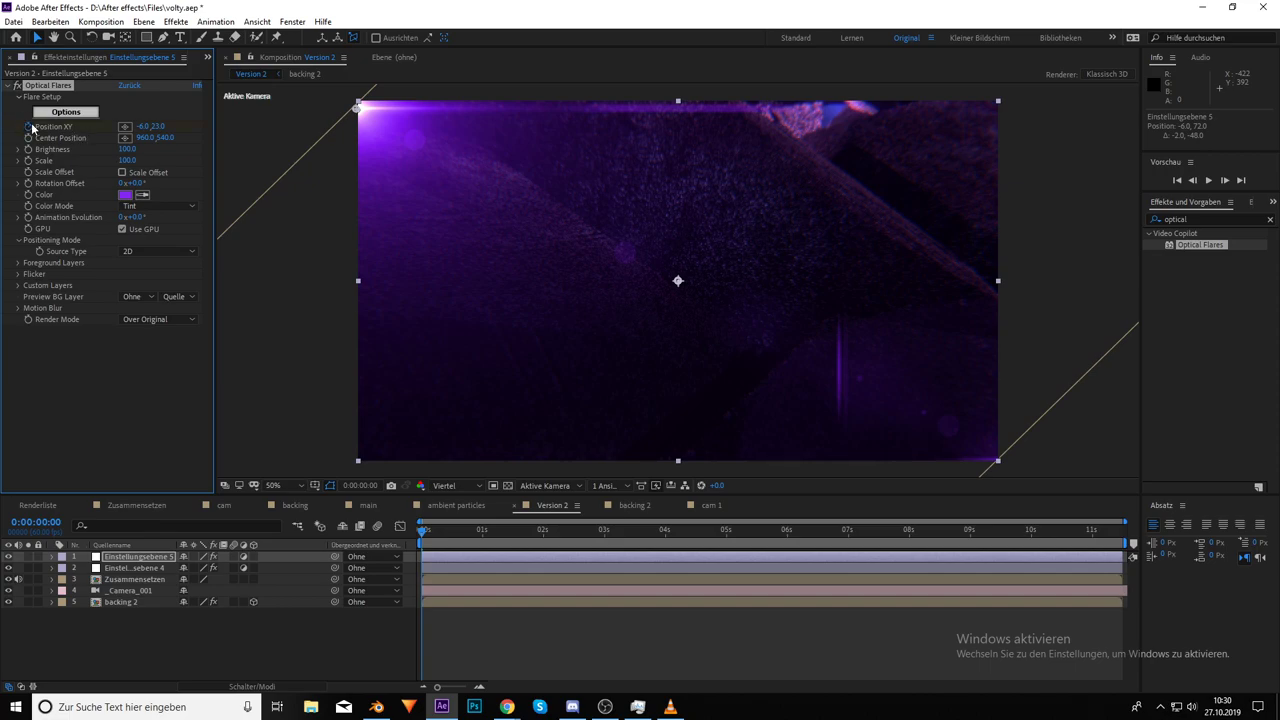
Keyframe the flare's Position XY at -6, 1094 on the last frame, 0:00:11:29, so it travels down the image edge
{"action": "left_click", "coordinate": [436, 531]}
{"action": "left_click_drag", "start_coordinate": [436, 531], "coordinate": [1229, 514]}
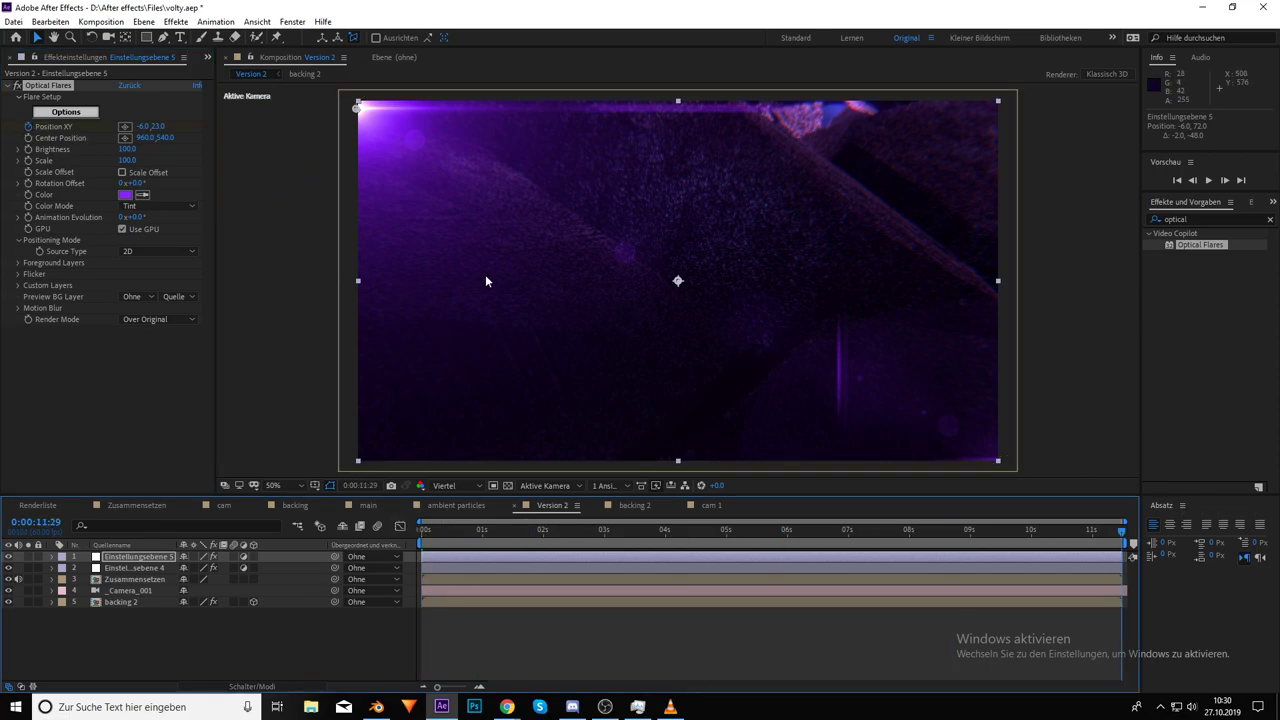
{"action": "left_click_drag", "start_coordinate": [158, 128], "coordinate": [786, 212]}
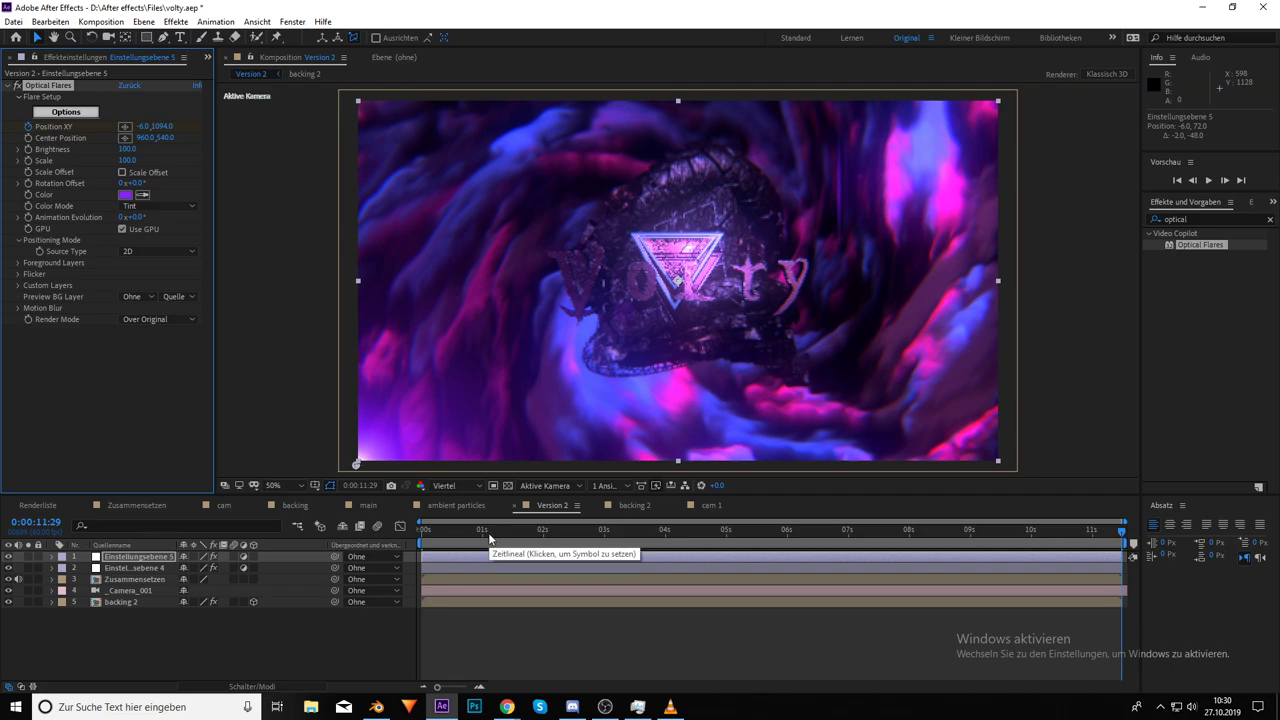
Add a black 1920 x 1080 px solid layer named Schwarz Farbfläche 5 to the Version 2 composition
{"action": "right_click", "coordinate": [105, 648]}
{"action": "mouse_move", "coordinate": [130, 495]}
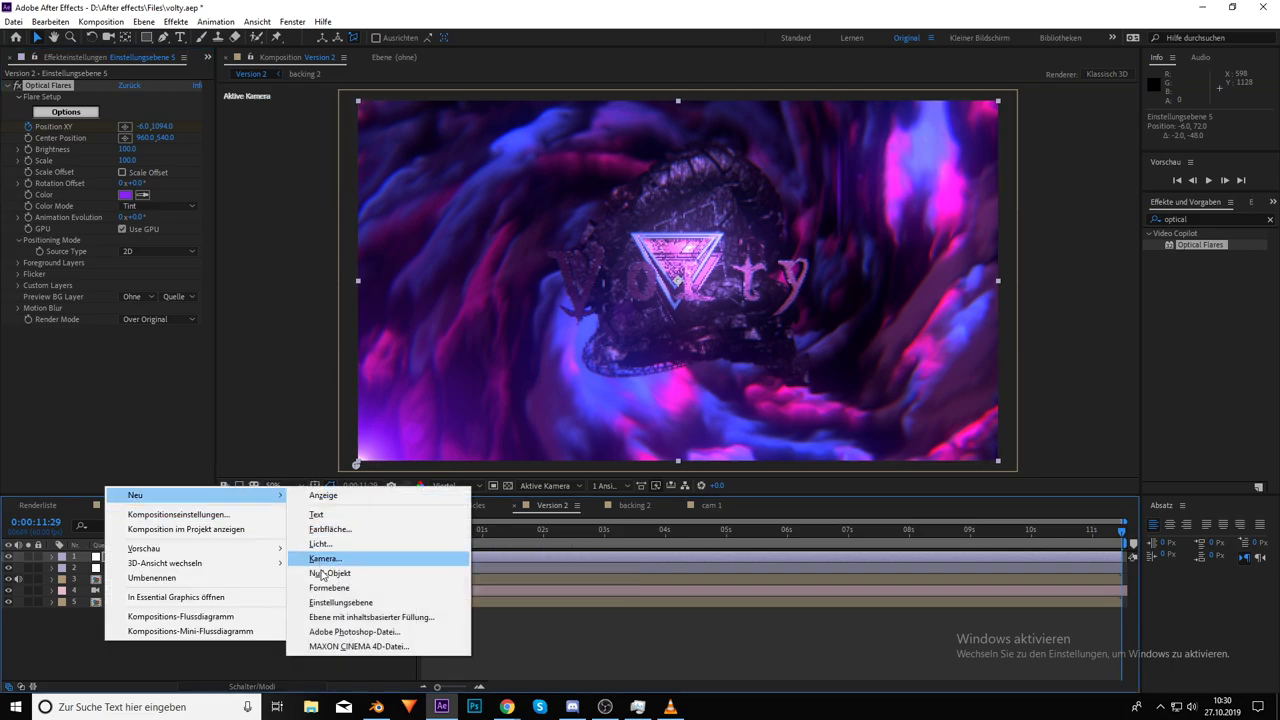
{"action": "left_click", "coordinate": [330, 529]}
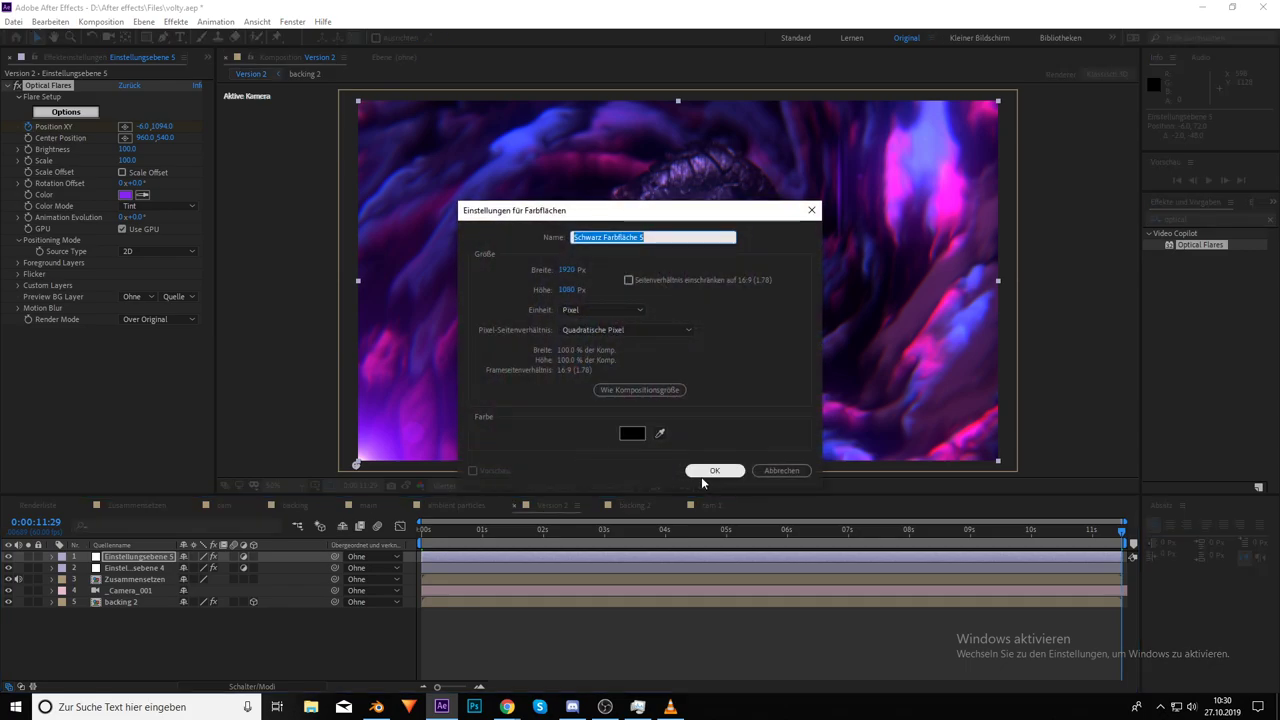
{"action": "left_click", "coordinate": [714, 473]}
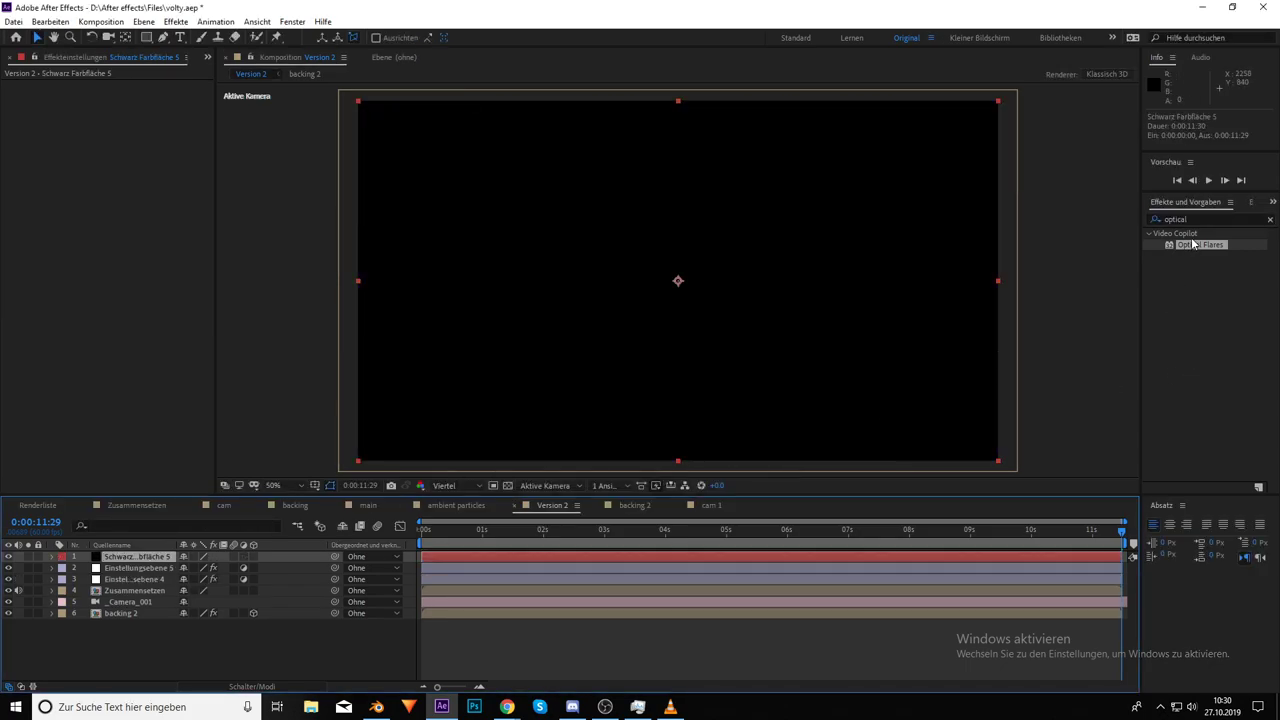
Find the CC Jaws effect by searching for "jaws" and apply it to the black solid layer
{"action": "key", "text": "BackSpace"}
{"action": "key", "text": "BackSpace"}
{"action": "key", "text": "BackSpace"}
{"action": "key", "text": "BackSpace"}
{"action": "key", "text": "BackSpace"}
{"action": "key", "text": "BackSpace"}
{"action": "key", "text": "BackSpace"}
{"action": "type", "text": "jaws"}
{"action": "left_click_drag", "start_coordinate": [1206, 246], "coordinate": [130, 556]}
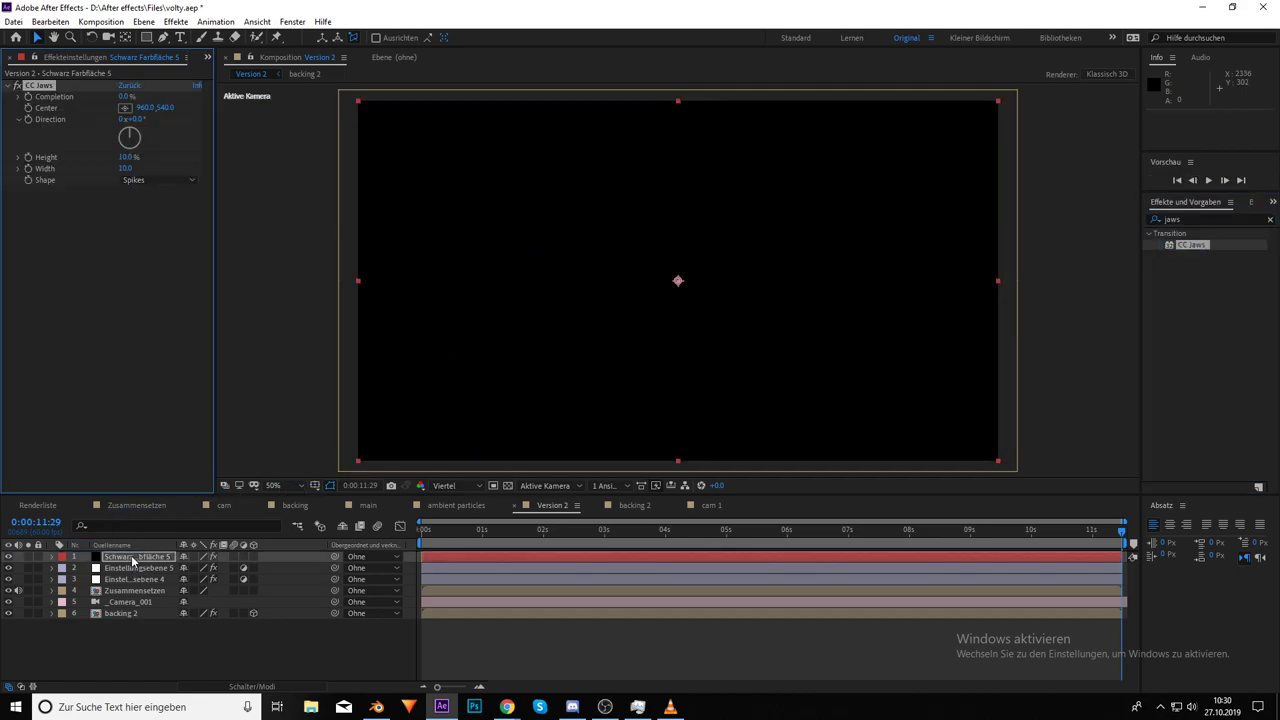
Set the CC Jaws completion to 80% and height to 0%, and check the bars at several times in the composition
{"action": "left_click", "coordinate": [124, 96]}
{"action": "type", "text": "80"}
{"action": "key", "text": "Return"}
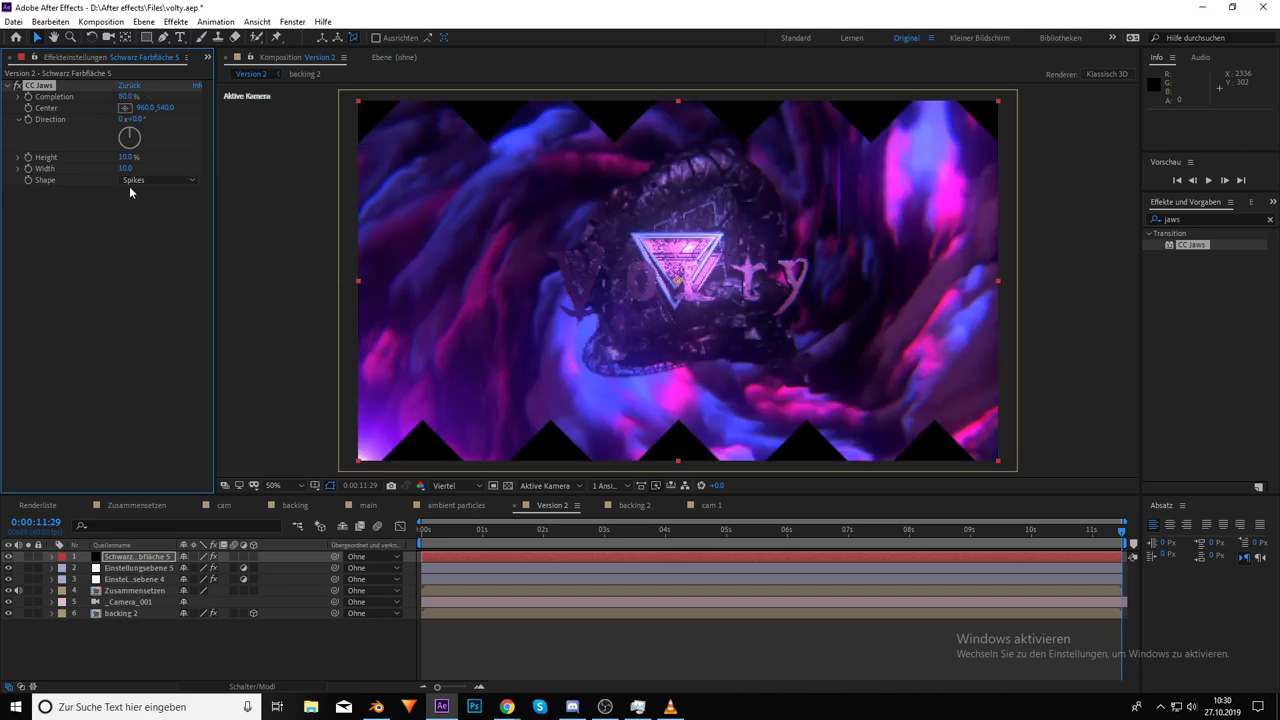
{"action": "left_click_drag", "start_coordinate": [107, 159], "coordinate": [104, 172]}
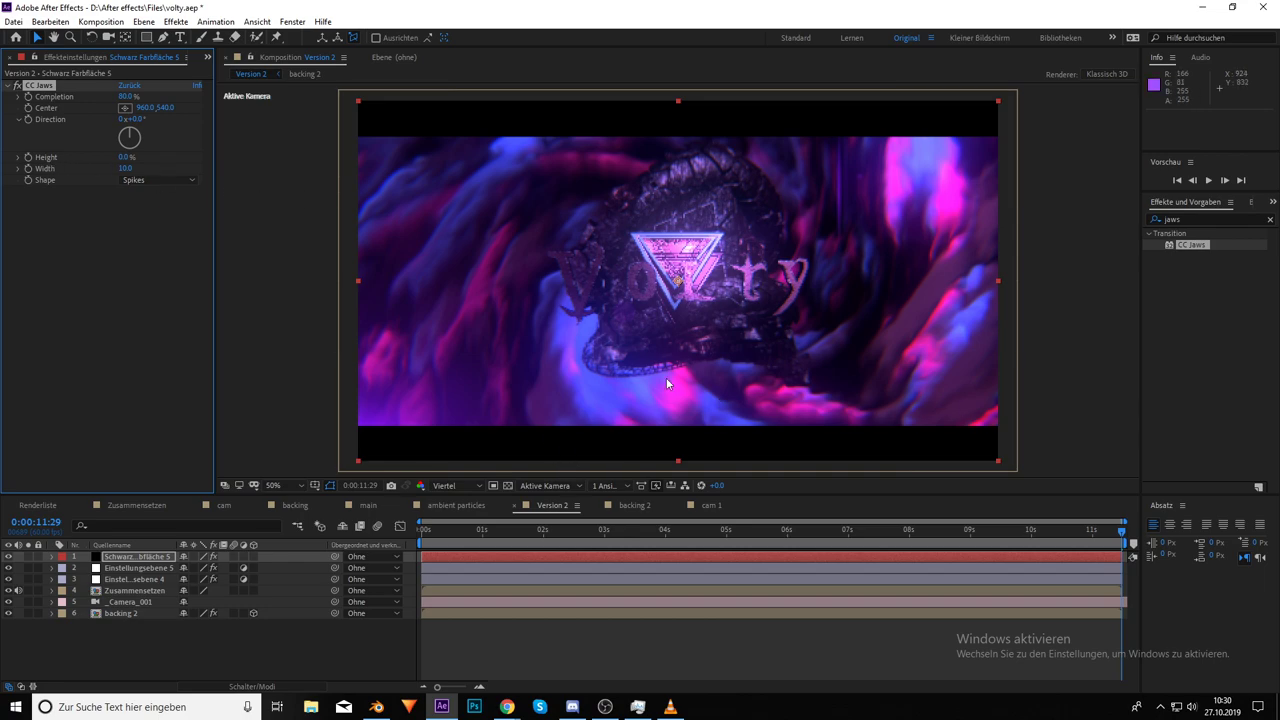
{"action": "left_click", "coordinate": [531, 533]}
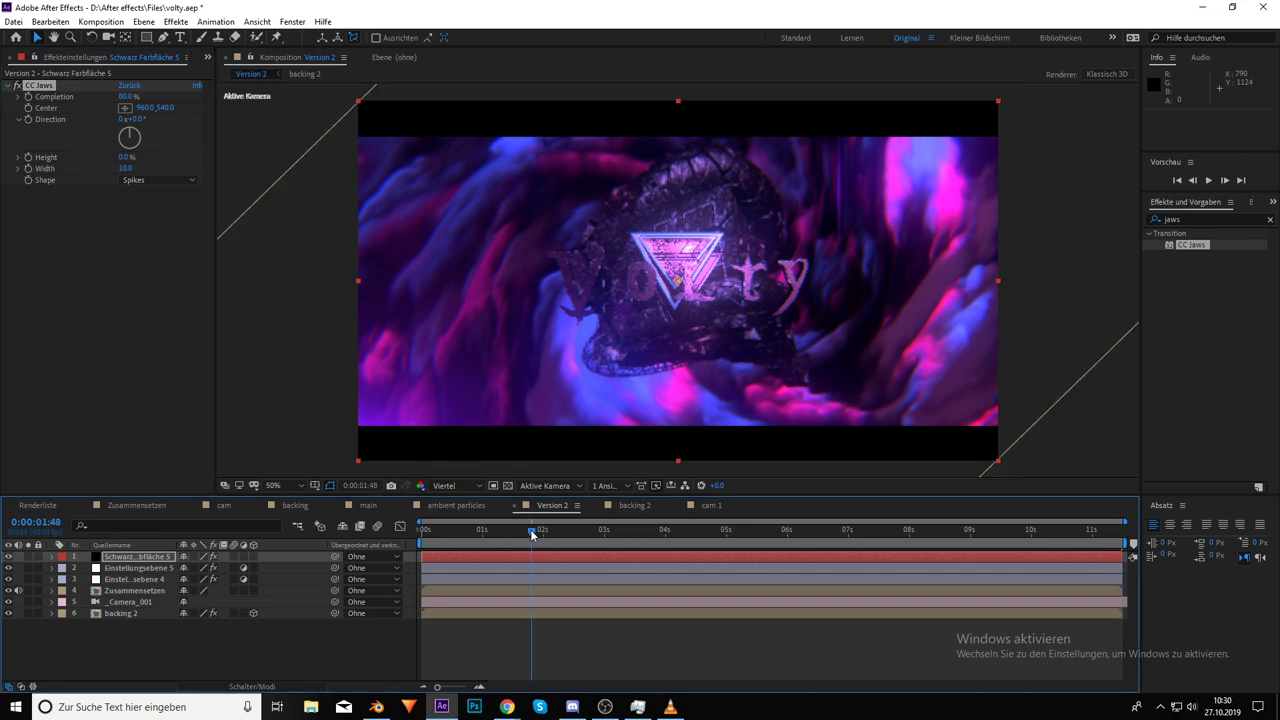
{"action": "left_click", "coordinate": [621, 533]}
{"action": "left_click", "coordinate": [537, 533]}
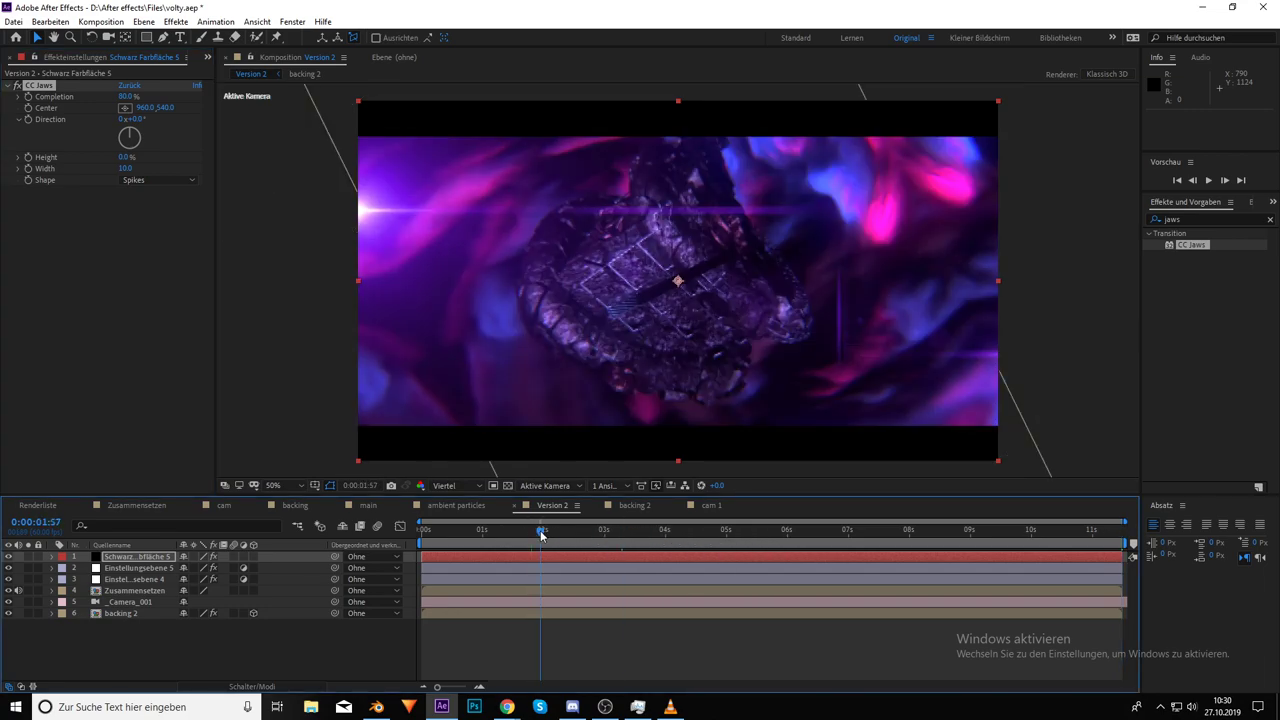
{"action": "left_click_drag", "start_coordinate": [507, 541], "coordinate": [421, 541]}
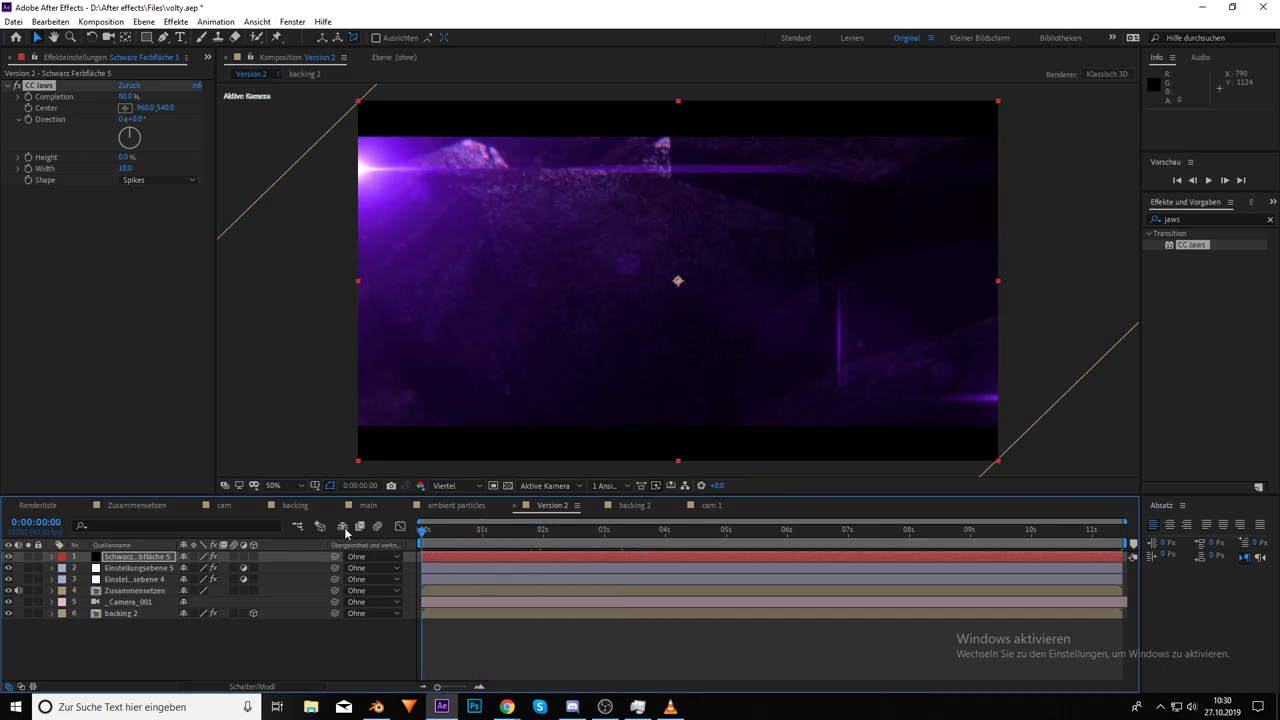
Create a new adjustment layer in the Version 2 composition and place it directly below the black solid
{"action": "right_click", "coordinate": [153, 672]}
{"action": "mouse_move", "coordinate": [198, 521]}
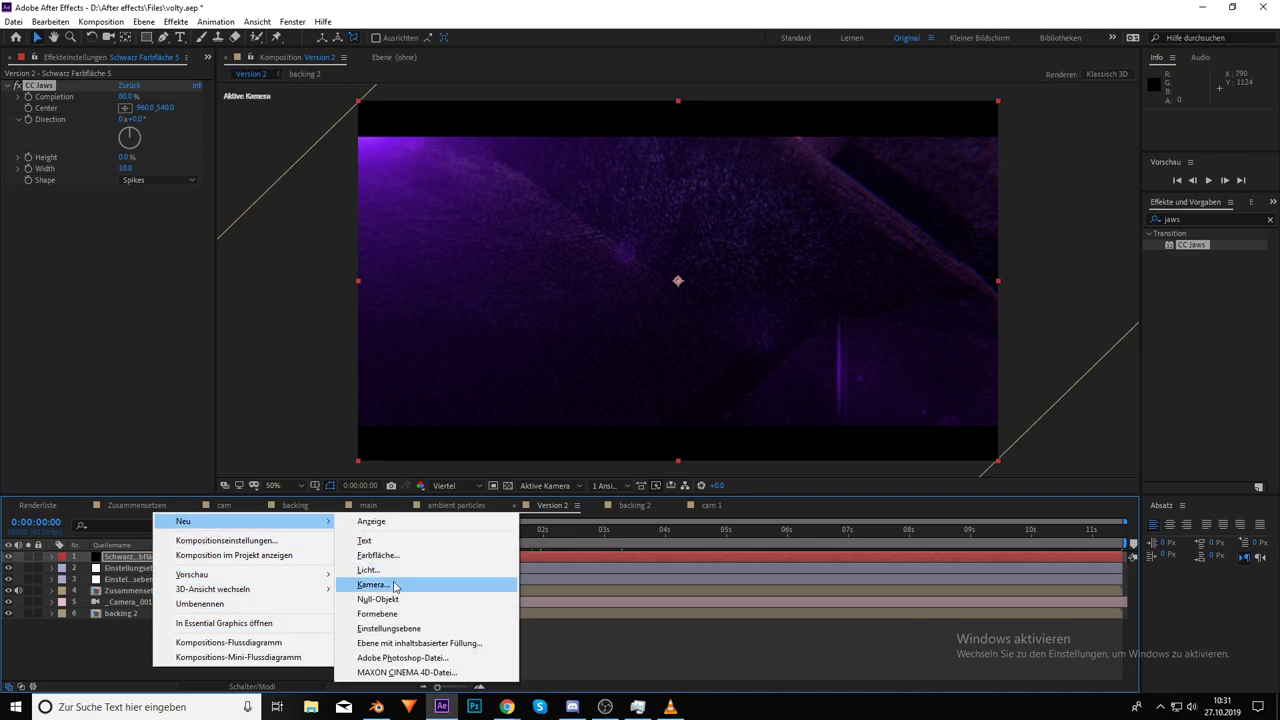
{"action": "left_click", "coordinate": [395, 628]}
{"action": "left_click_drag", "start_coordinate": [135, 556], "coordinate": [136, 574]}
Apply the AE Pixel Sorter effect to the new adjustment layer and check an early frame of the composition
{"action": "left_click", "coordinate": [1196, 220]}
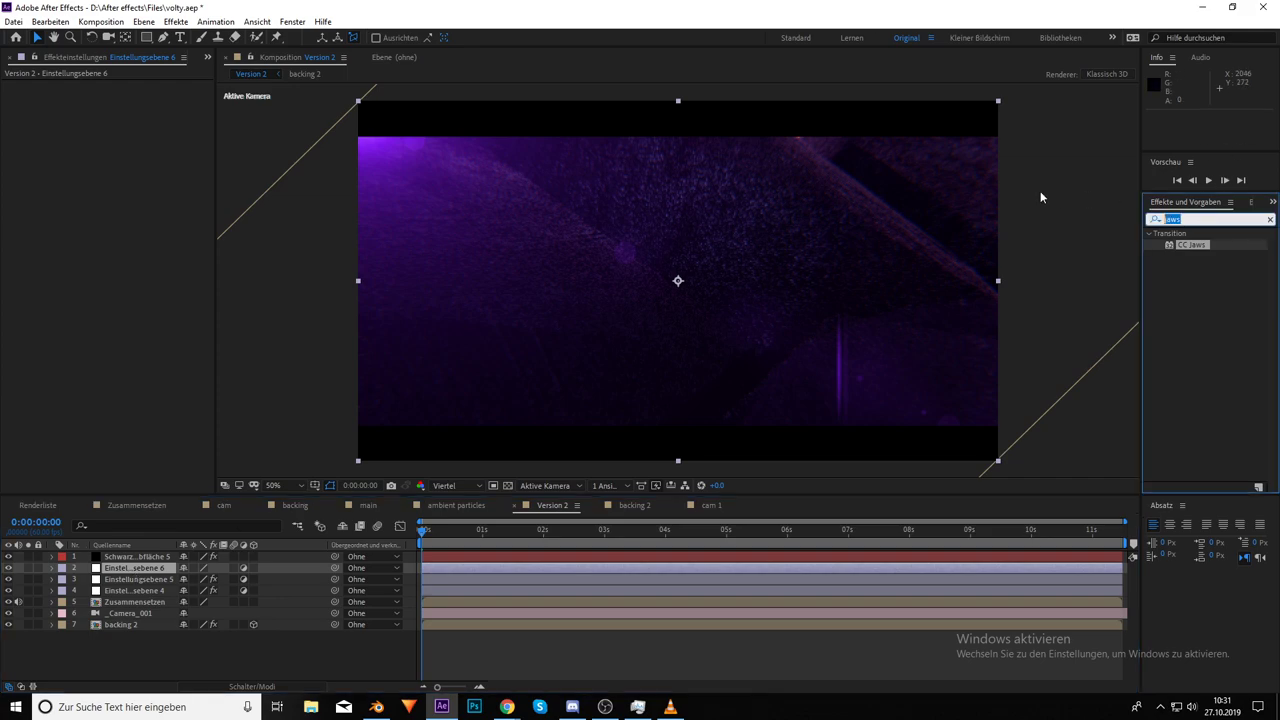
{"action": "type", "text": "ae"}
{"action": "left_click_drag", "start_coordinate": [1257, 277], "coordinate": [141, 571]}
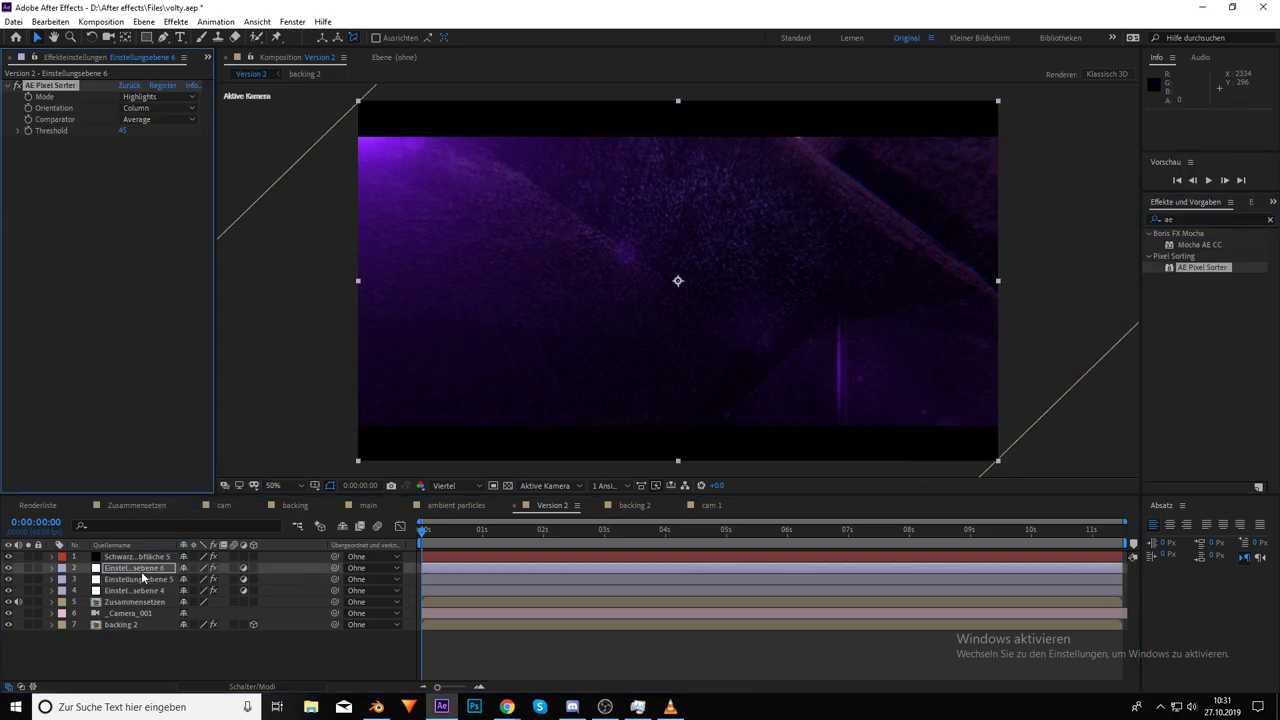
{"action": "left_click", "coordinate": [466, 530]}
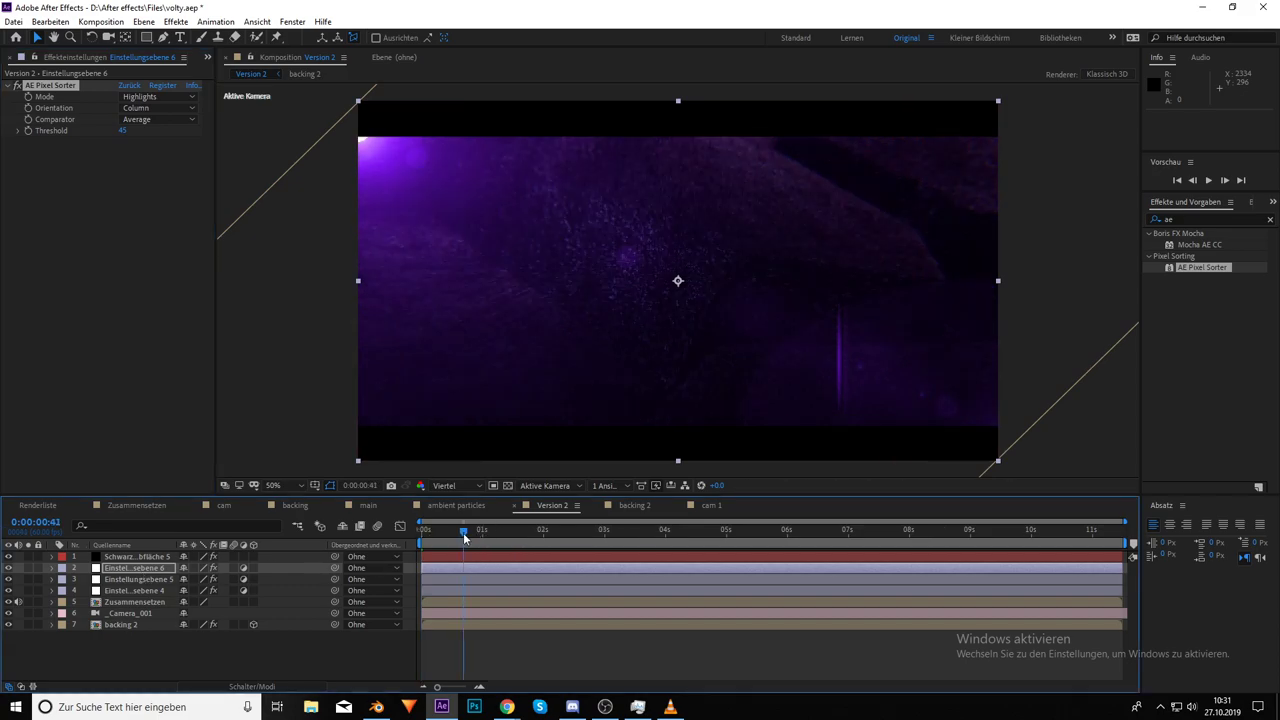
{"action": "left_click_drag", "start_coordinate": [465, 536], "coordinate": [371, 530]}
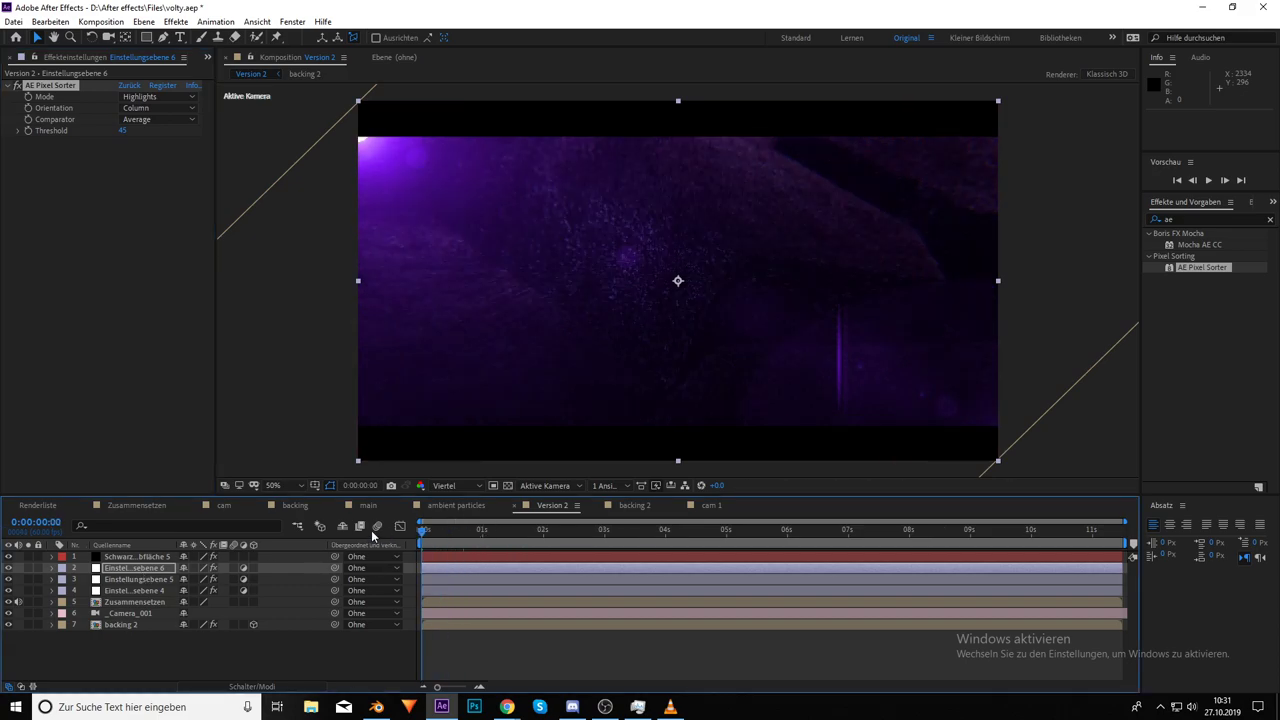
Examine the effects on the adjustment layers, including the AE Pixel Sorter properties and the Looks effect
{"action": "left_click", "coordinate": [116, 580]}
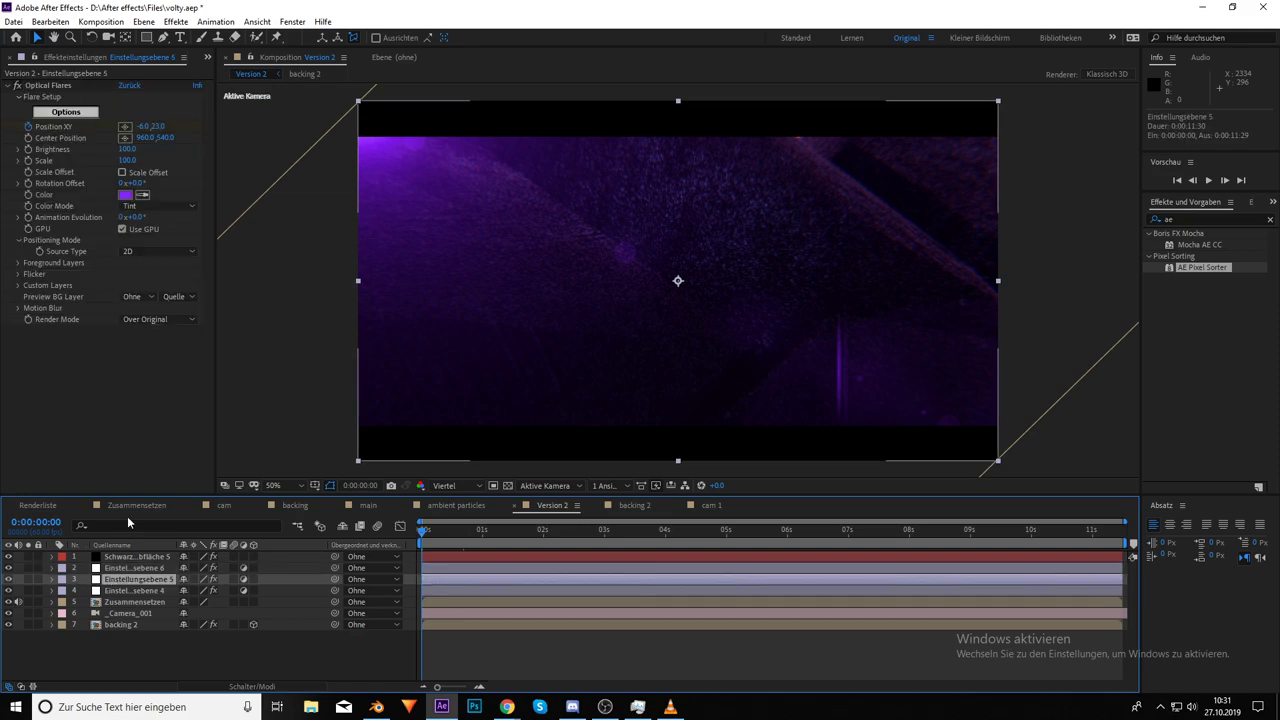
{"action": "left_click", "coordinate": [51, 568]}
{"action": "left_click", "coordinate": [64, 580]}
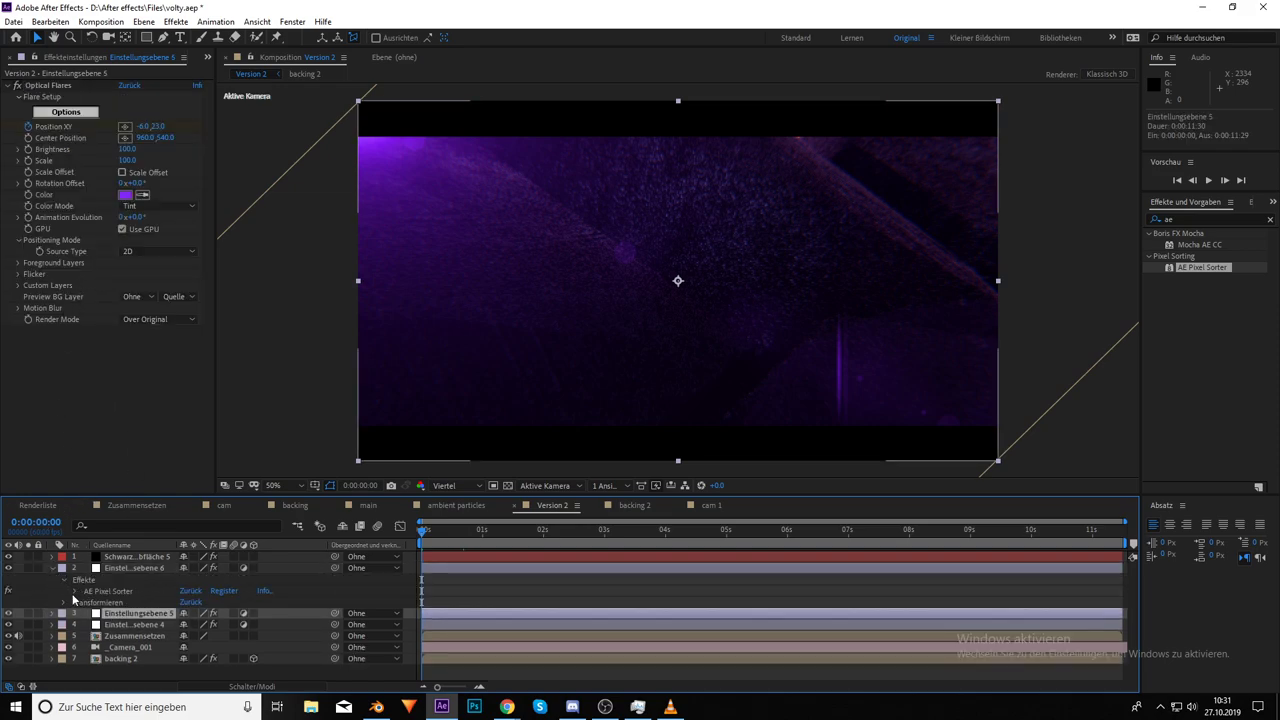
{"action": "left_click", "coordinate": [74, 591]}
{"action": "scroll", "coordinate": [388, 613], "scroll_direction": "down", "scroll_amount": 1}
{"action": "scroll", "coordinate": [352, 633], "scroll_direction": "up", "scroll_amount": 1}
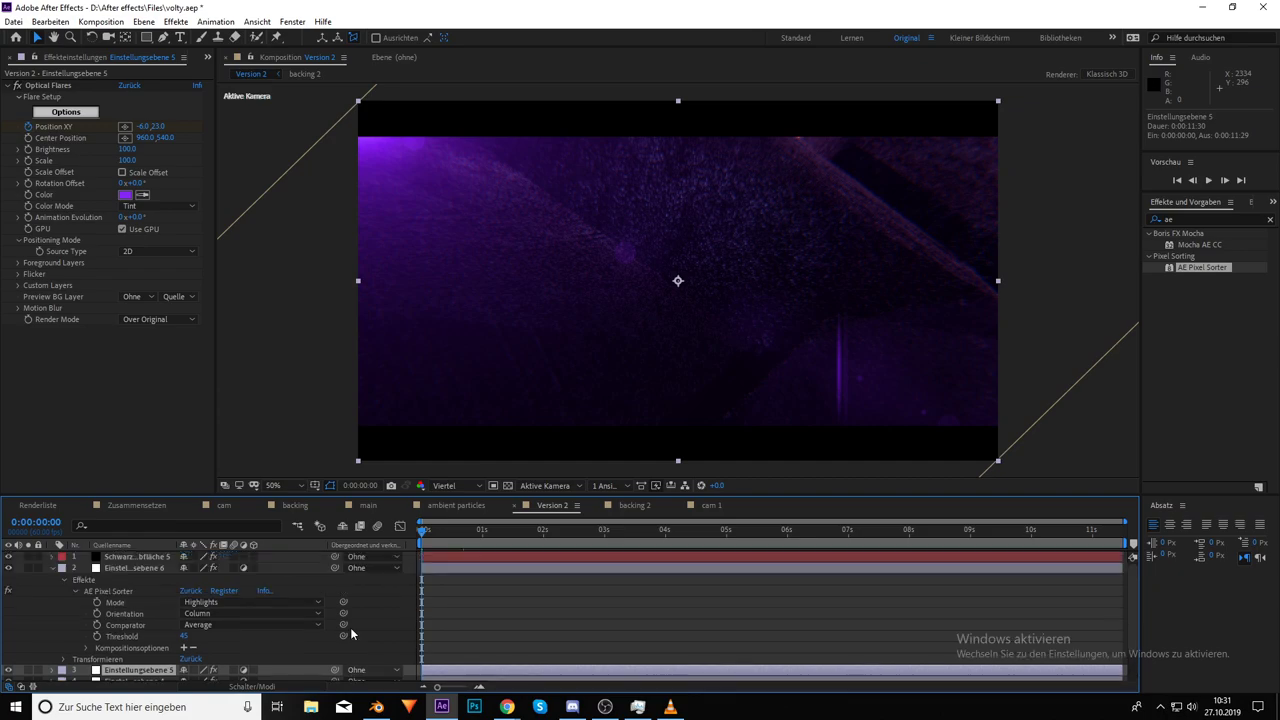
{"action": "left_click", "coordinate": [52, 569]}
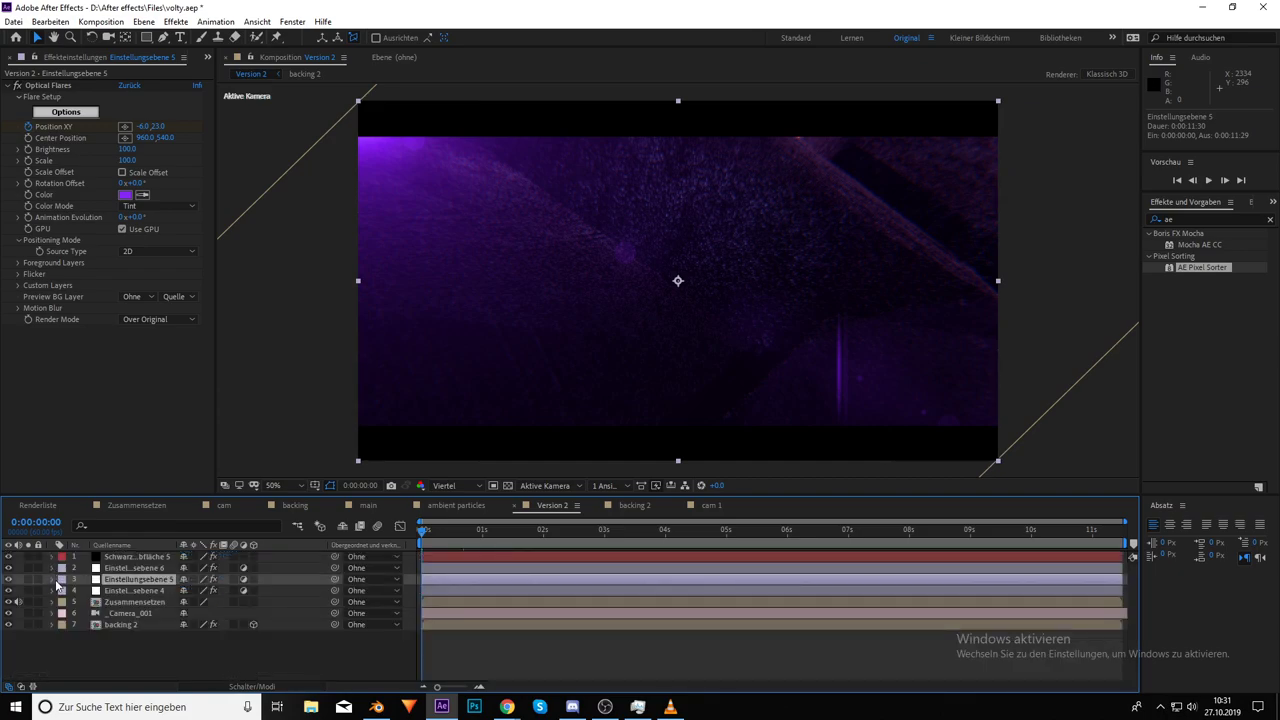
{"action": "left_click", "coordinate": [51, 591]}
{"action": "left_click", "coordinate": [64, 602]}
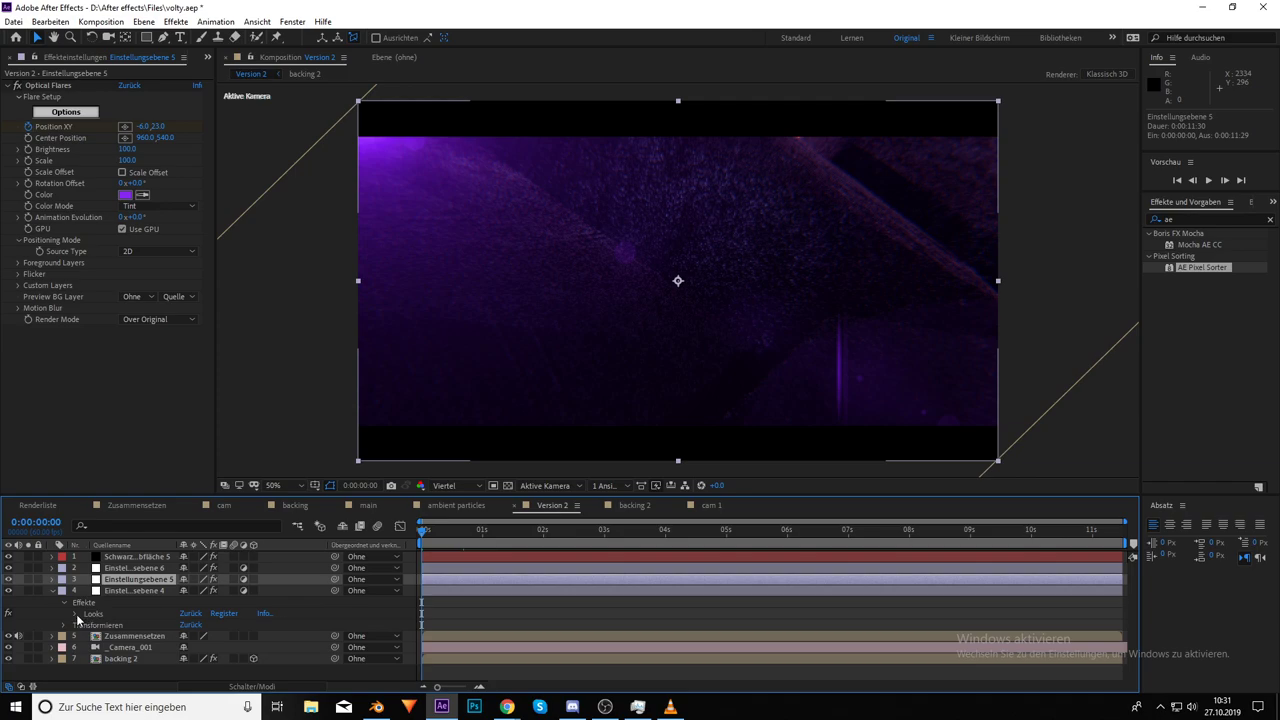
{"action": "left_click", "coordinate": [52, 591]}
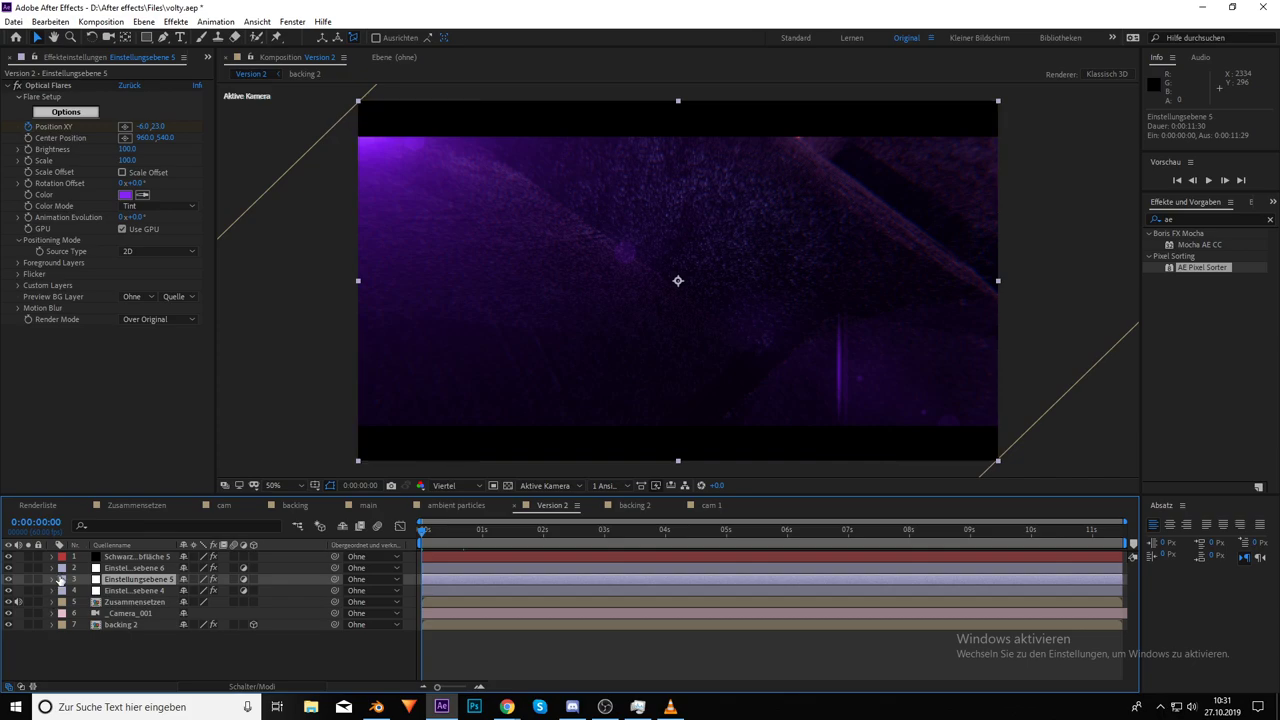
Set the first Position XY keyframe of the Optical Flares effect on Einstellungsebene 5 to -6.0, 130.0
{"action": "left_click", "coordinate": [52, 579]}
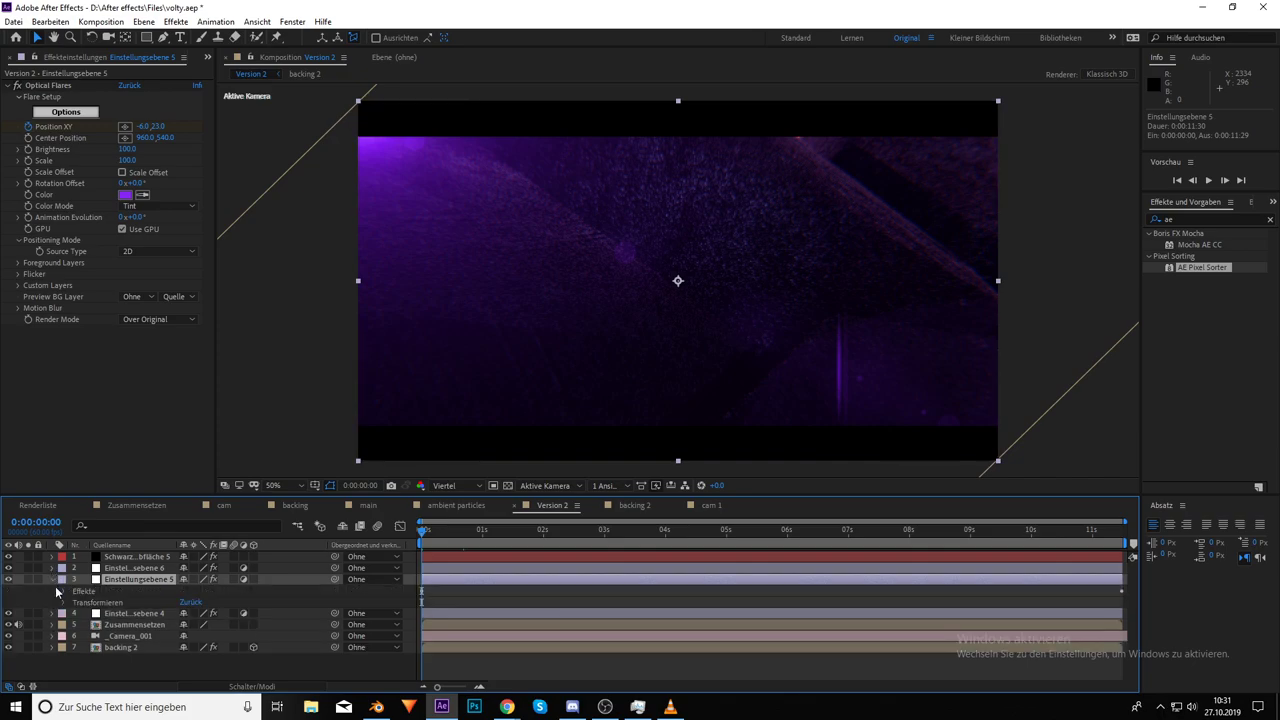
{"action": "left_click", "coordinate": [62, 591]}
{"action": "left_click", "coordinate": [70, 603]}
{"action": "scroll", "coordinate": [124, 591], "scroll_direction": "up", "scroll_amount": 2}
{"action": "right_click", "coordinate": [124, 591]}
{"action": "left_click", "coordinate": [560, 646]}
{"action": "left_click", "coordinate": [422, 614]}
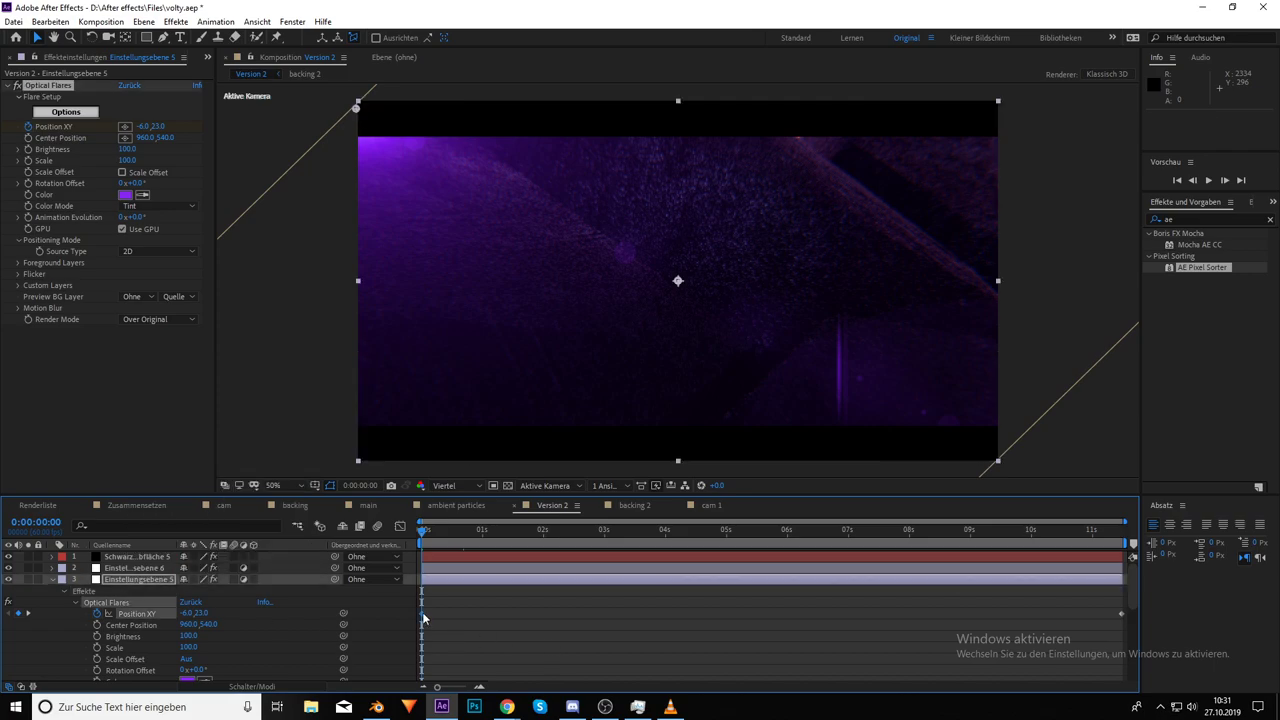
{"action": "left_click_drag", "start_coordinate": [422, 619], "coordinate": [433, 620]}
{"action": "key", "text": "ctrl+z"}
{"action": "left_click_drag", "start_coordinate": [205, 614], "coordinate": [274, 617]}
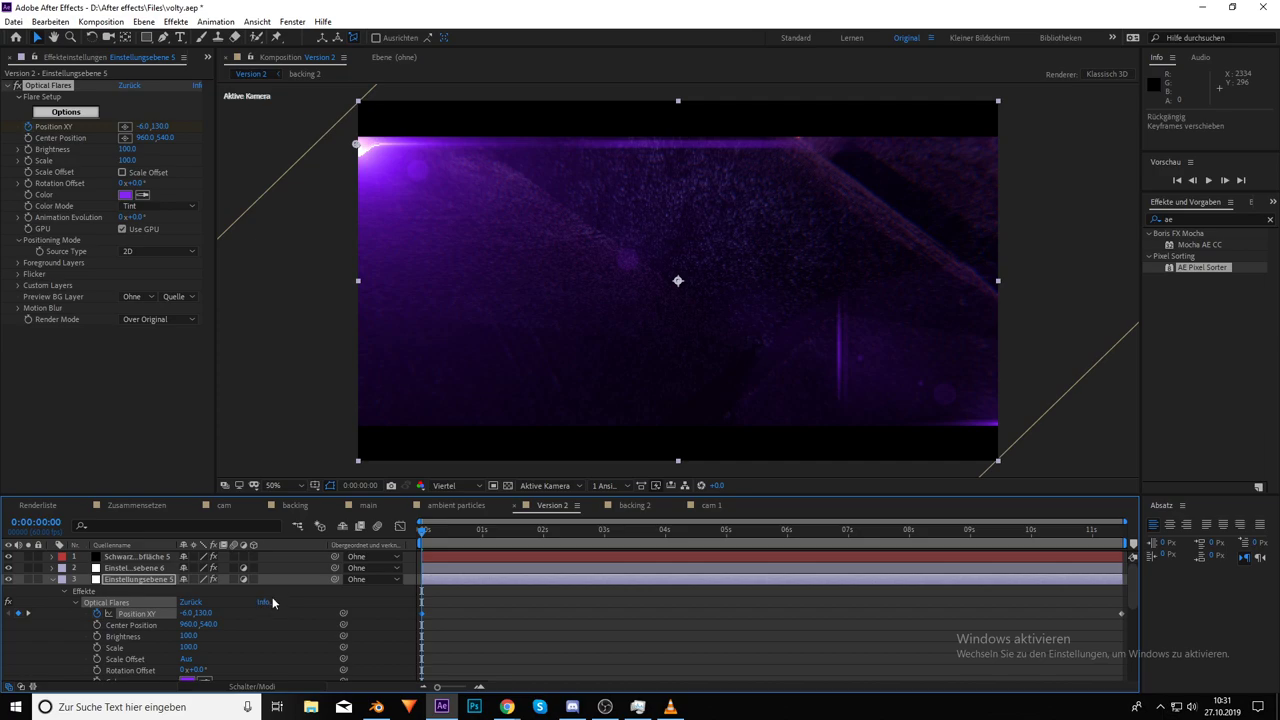
{"action": "left_click", "coordinate": [57, 581]}
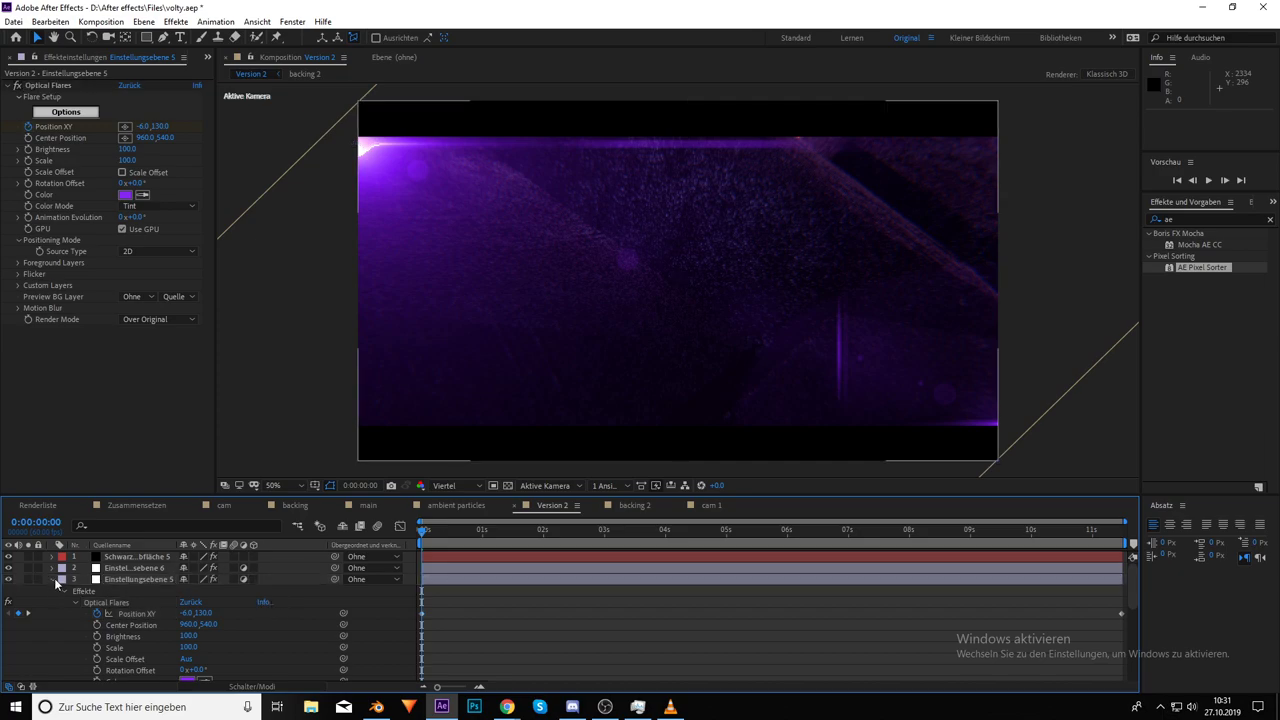
{"action": "left_click", "coordinate": [55, 580]}
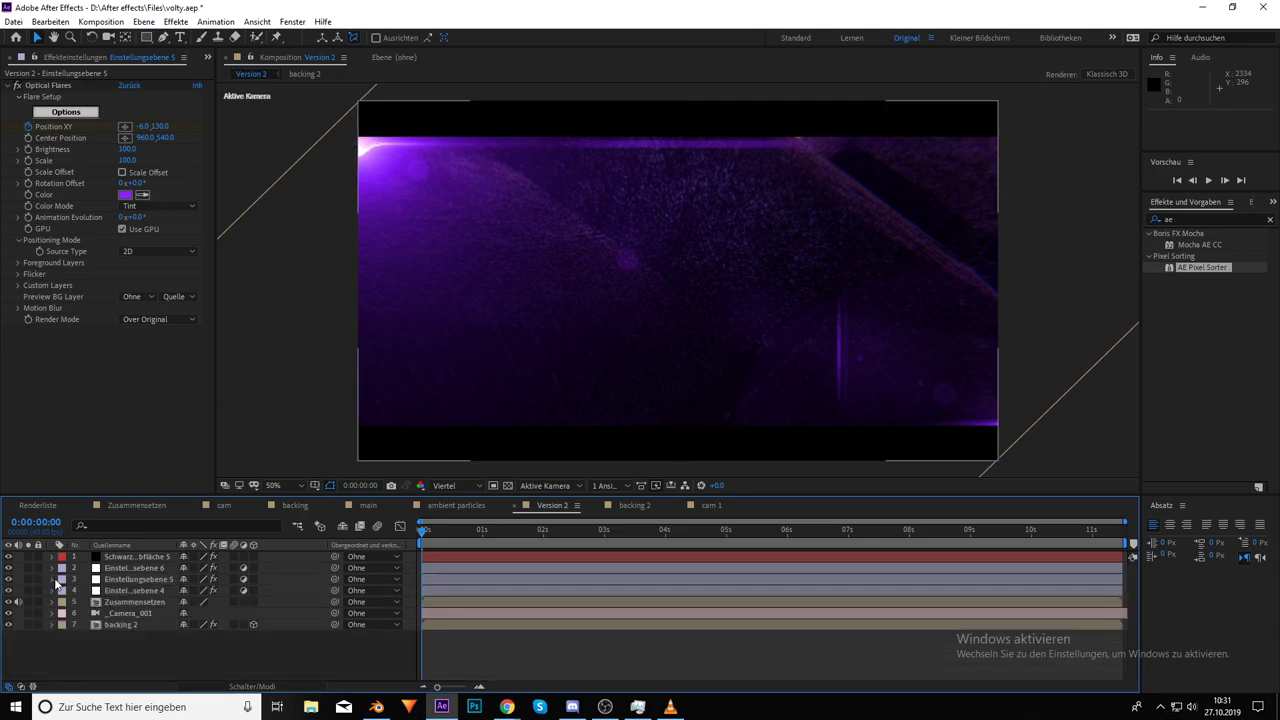
{"action": "left_click", "coordinate": [130, 602]}
{"action": "left_click", "coordinate": [55, 603]}
{"action": "left_click", "coordinate": [55, 603]}
{"action": "left_click", "coordinate": [464, 648]}
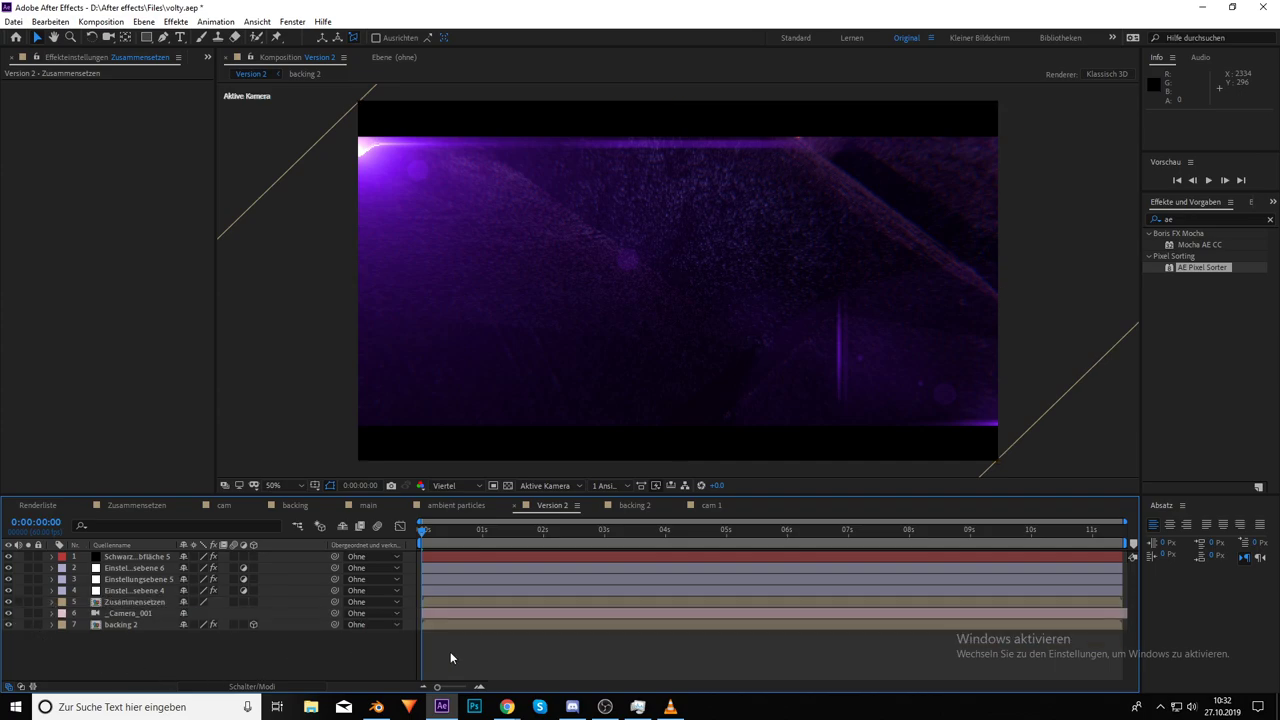
{"action": "left_click", "coordinate": [311, 707]}
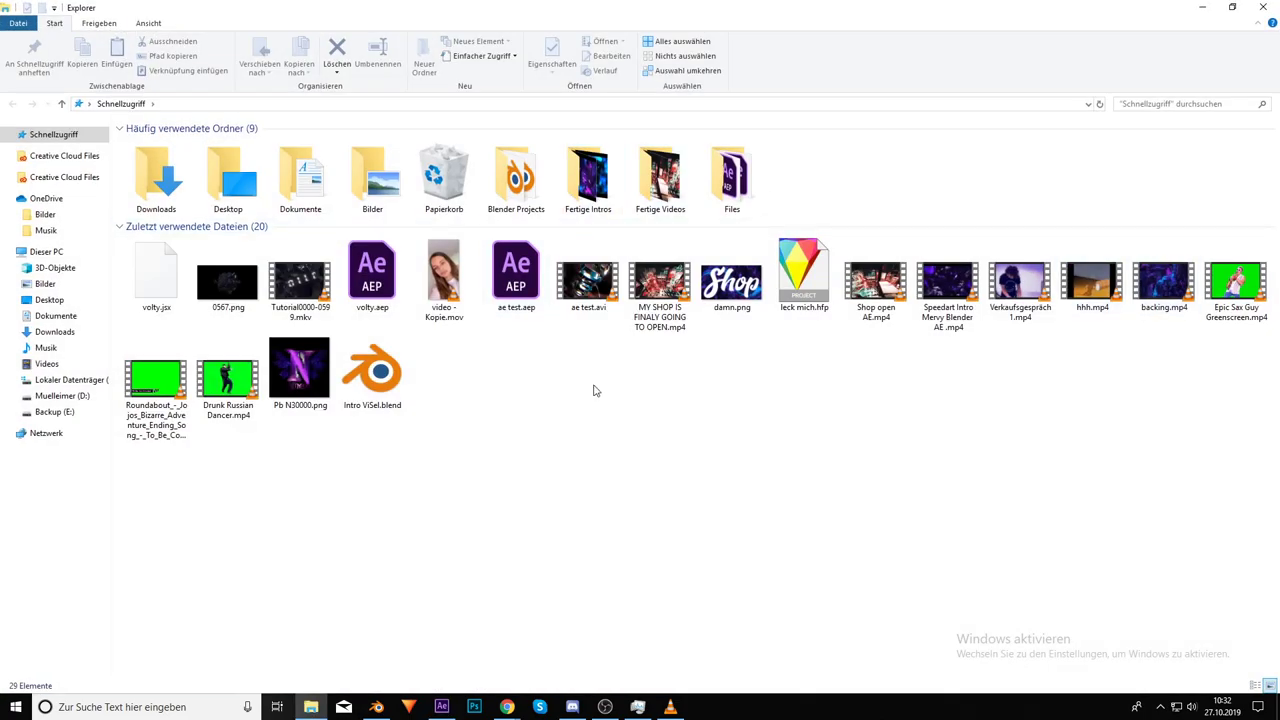
{"action": "key", "text": "alt+Tab"}
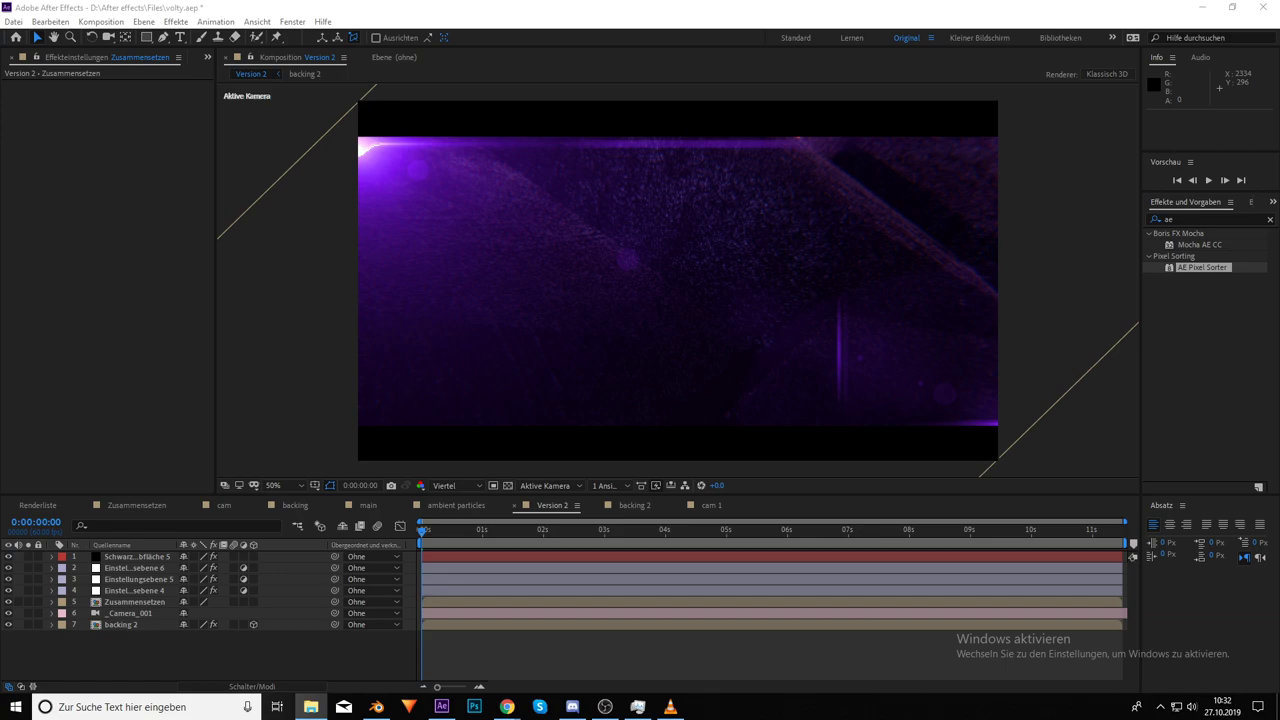
{"action": "key", "text": "XF86AudioPlay"}
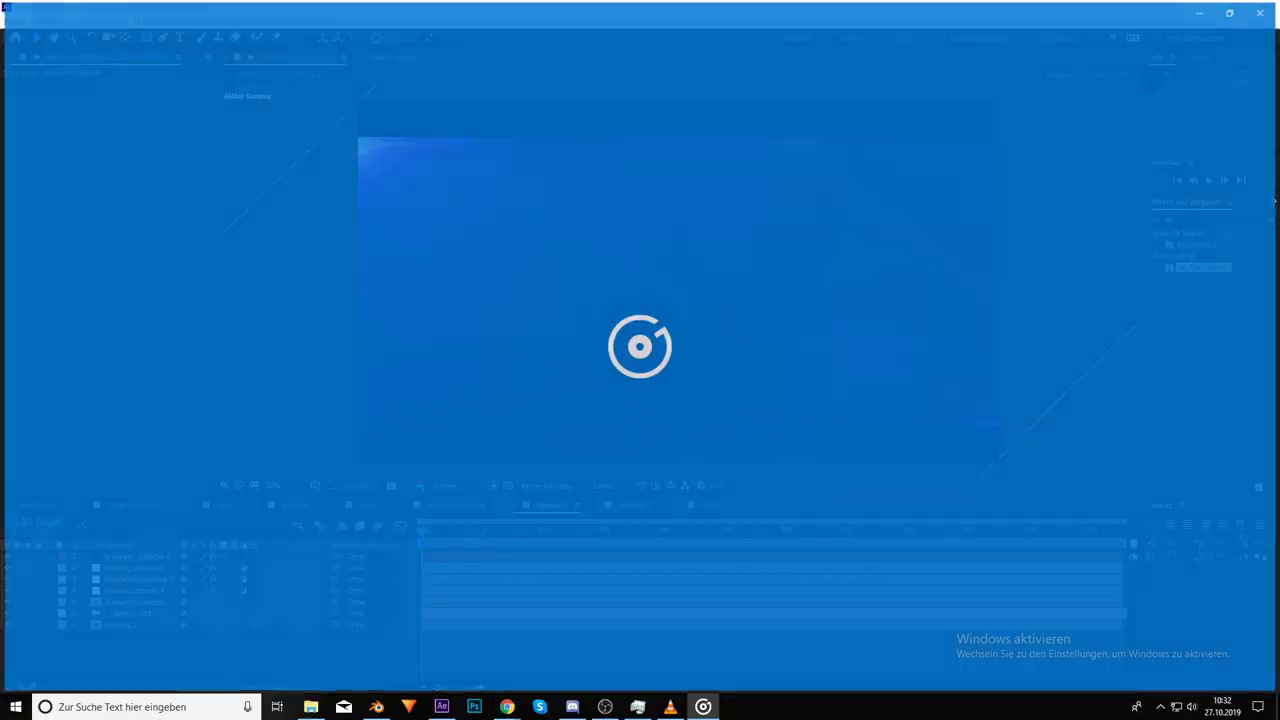
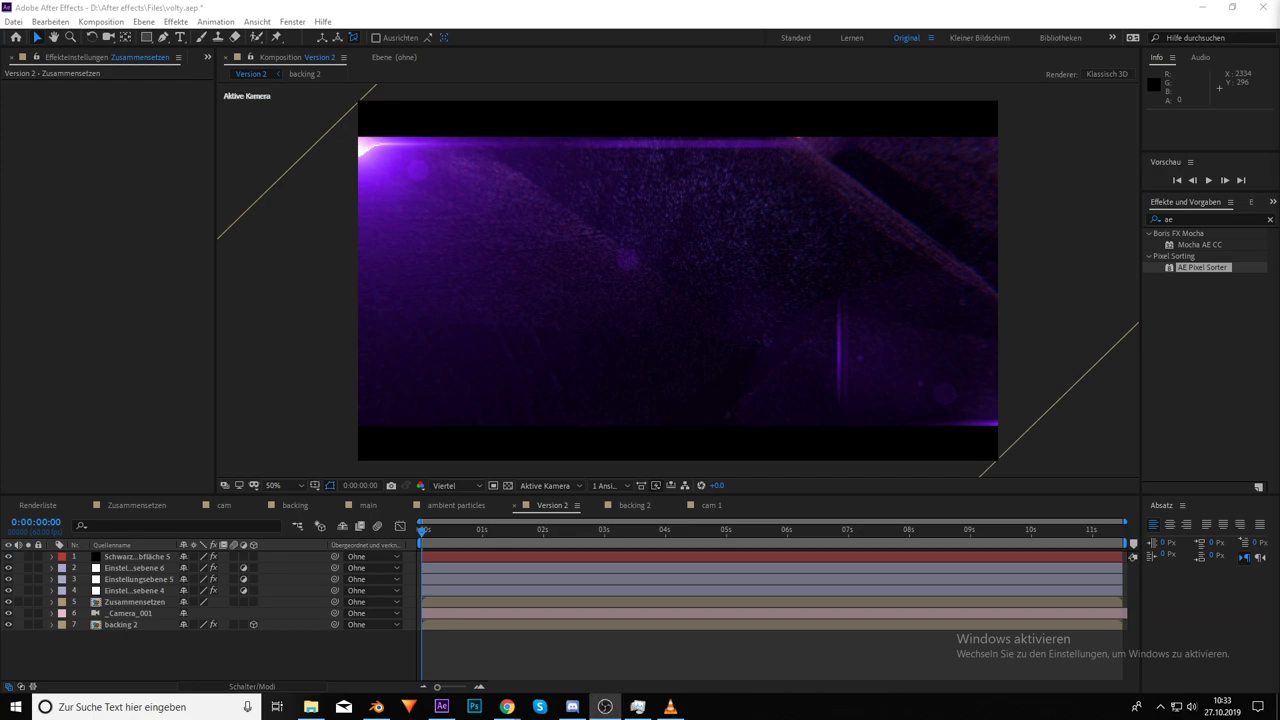
Import the Timmy Turner (brothel remix) MP3 into the project and add it below backing 2 in the Version 2 timeline
{"action": "left_click_drag", "start_coordinate": [1202, 267], "coordinate": [84, 293]}
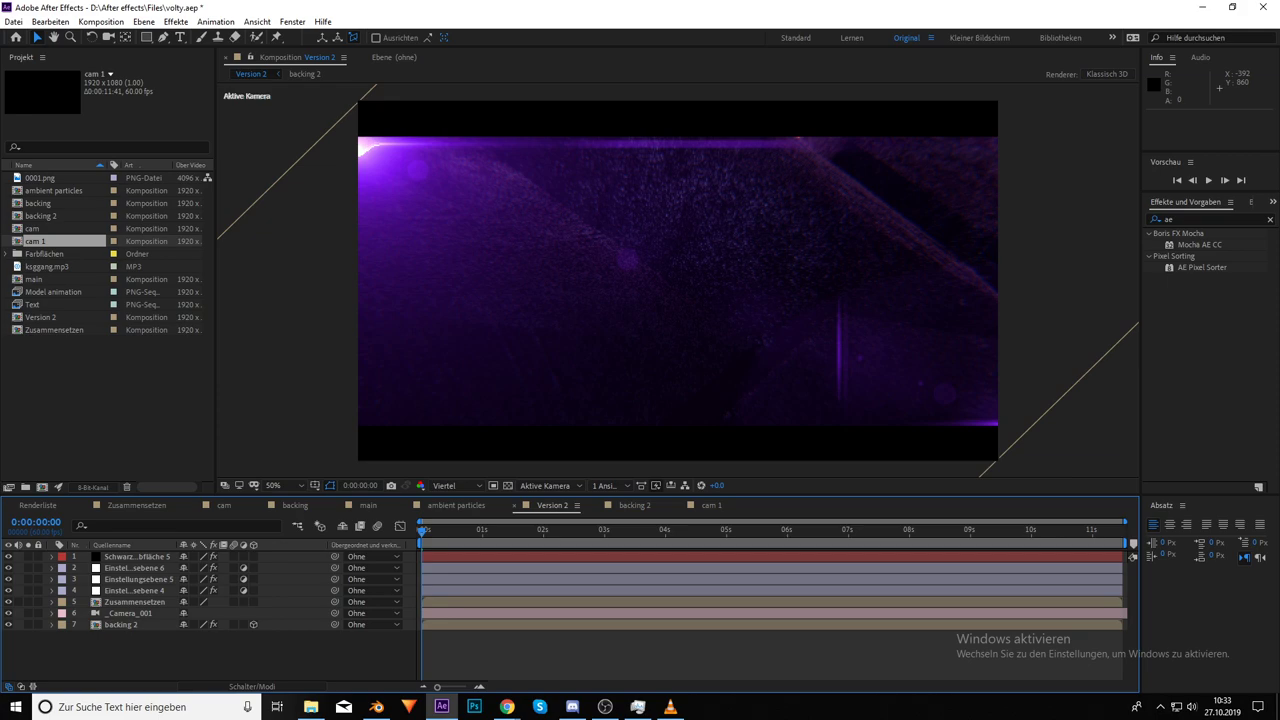
{"action": "key", "text": "alt+Tab"}
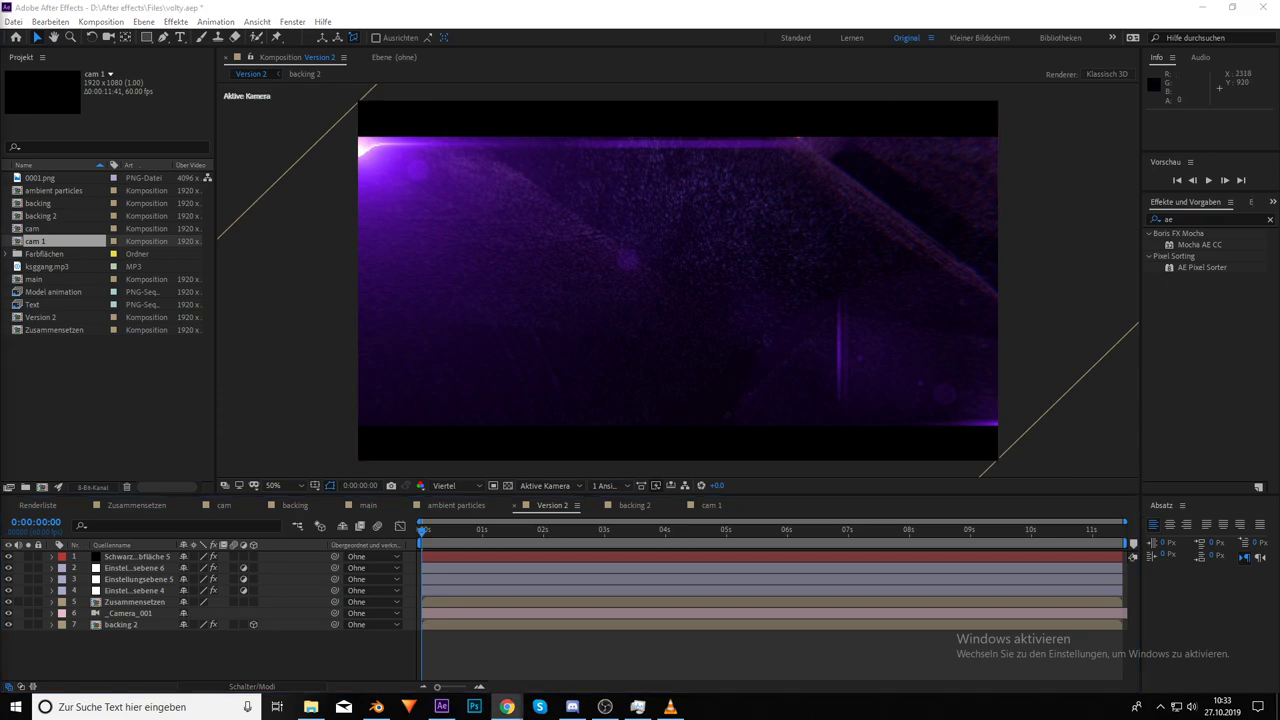
{"action": "left_click_drag", "start_coordinate": [1180, 458], "coordinate": [46, 383]}
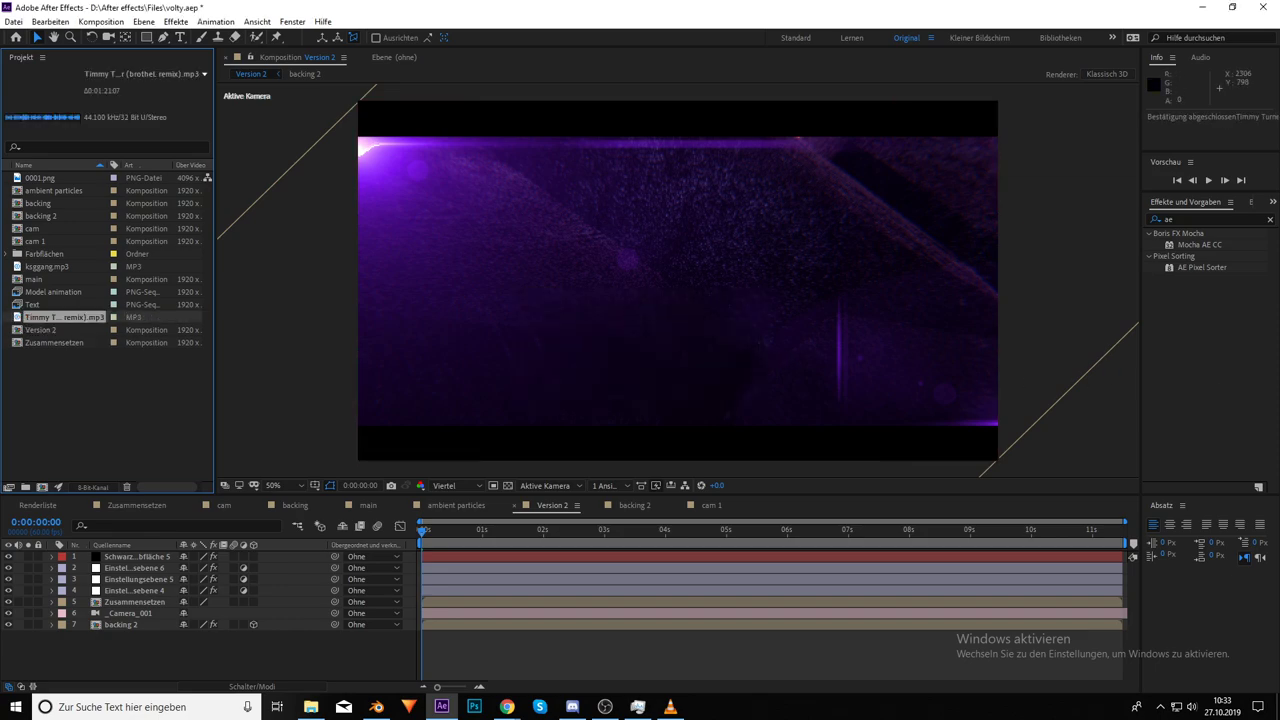
{"action": "left_click", "coordinate": [190, 380]}
{"action": "left_click_drag", "start_coordinate": [129, 419], "coordinate": [462, 407]}
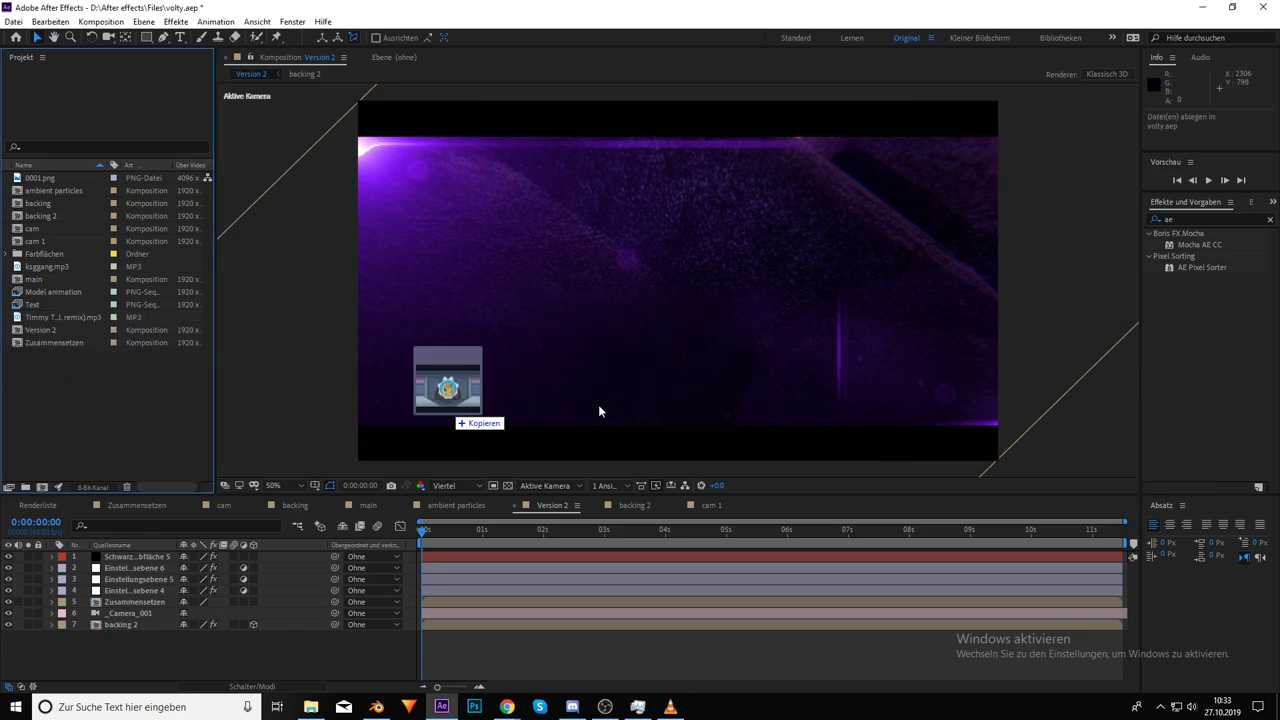
{"action": "left_click_drag", "start_coordinate": [63, 317], "coordinate": [420, 645]}
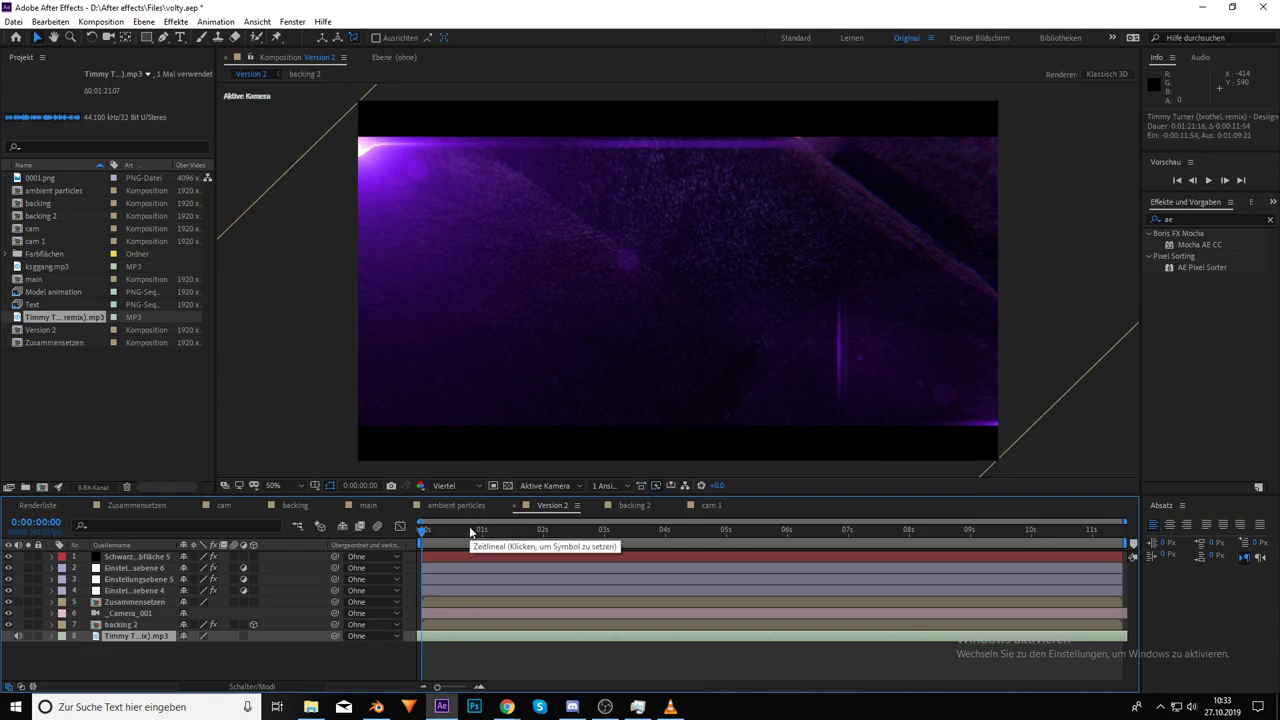
Hide all visual layers in Version 2 except Zusammensetzen, keeping the music layer audible
{"action": "key", "text": "Page_Up"}
{"action": "left_click_drag", "start_coordinate": [8, 556], "coordinate": [8, 605]}
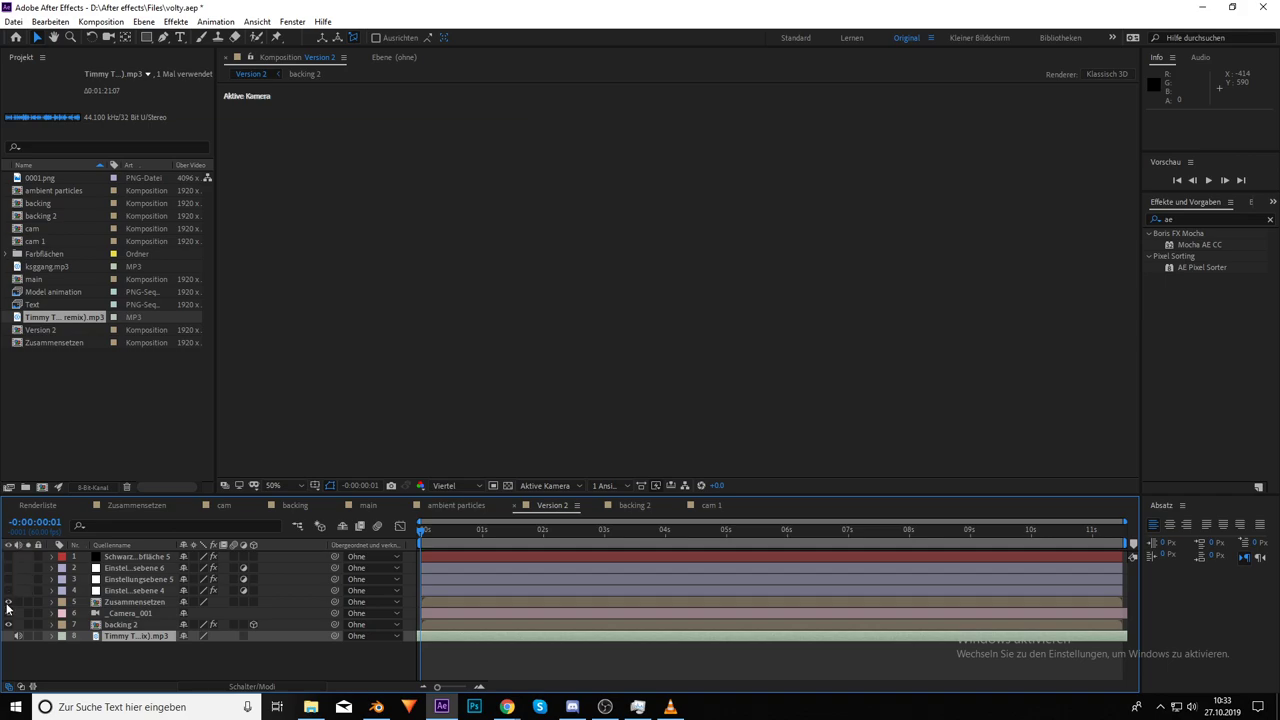
{"action": "left_click", "coordinate": [8, 603]}
{"action": "left_click", "coordinate": [8, 624]}
Preview the music against the logo reveal and shift the Timmy Turner layer to an in point of -0:00:20:55
{"action": "key", "text": "space"}
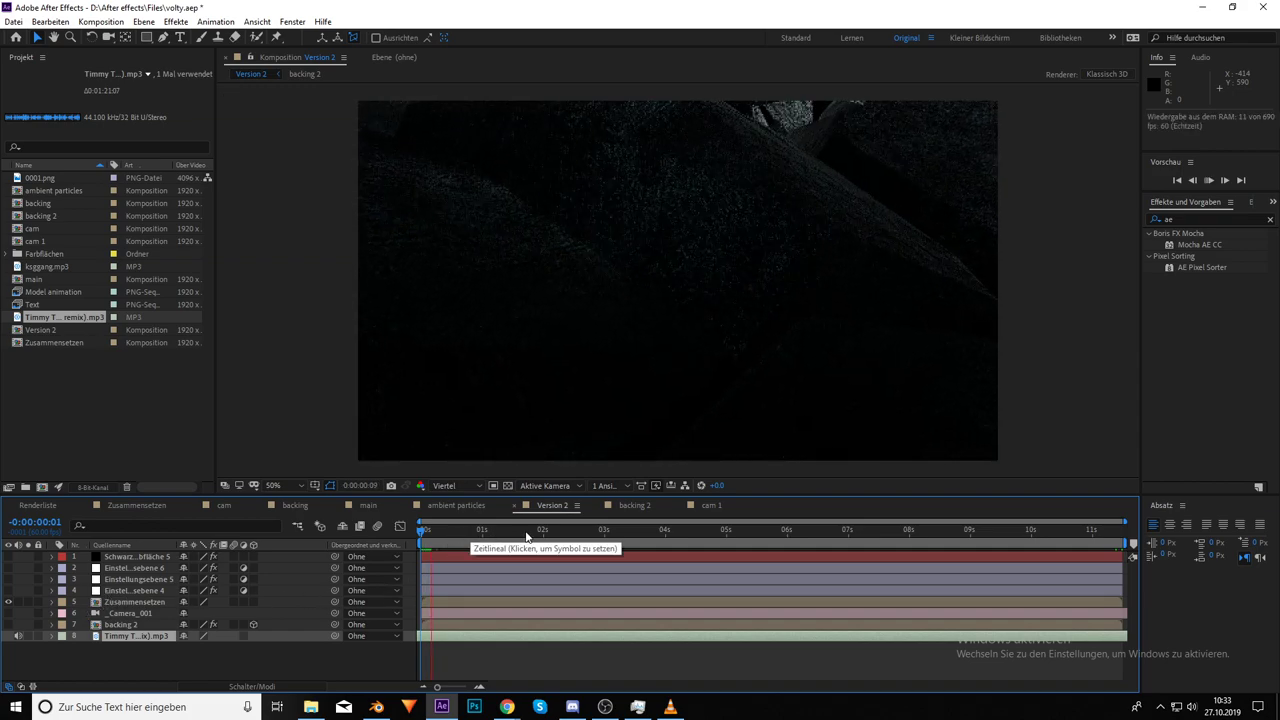
{"action": "left_click", "coordinate": [593, 529]}
{"action": "mouse_move", "coordinate": [593, 529]}
{"action": "left_mouse_down"}
{"action": "mouse_move", "coordinate": [656, 529]}
{"action": "mouse_move", "coordinate": [578, 532]}
{"action": "left_mouse_up"}
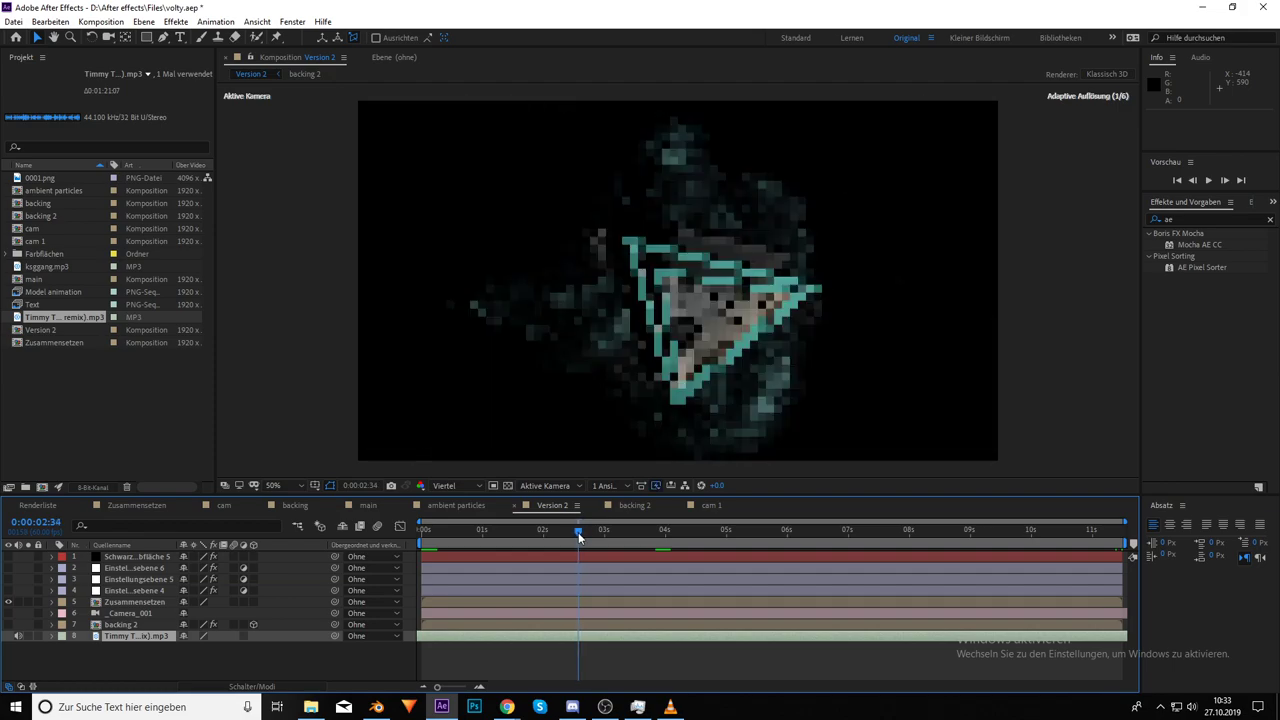
{"action": "key", "text": "space"}
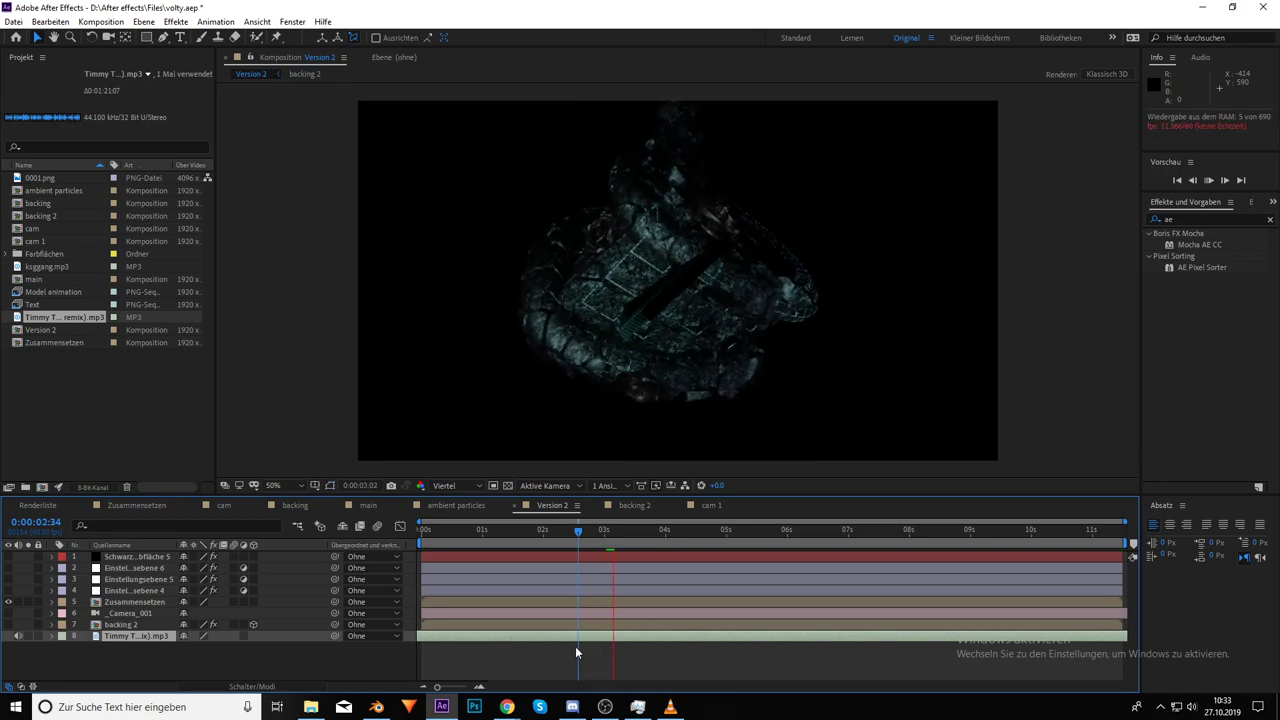
{"action": "left_click", "coordinate": [531, 529]}
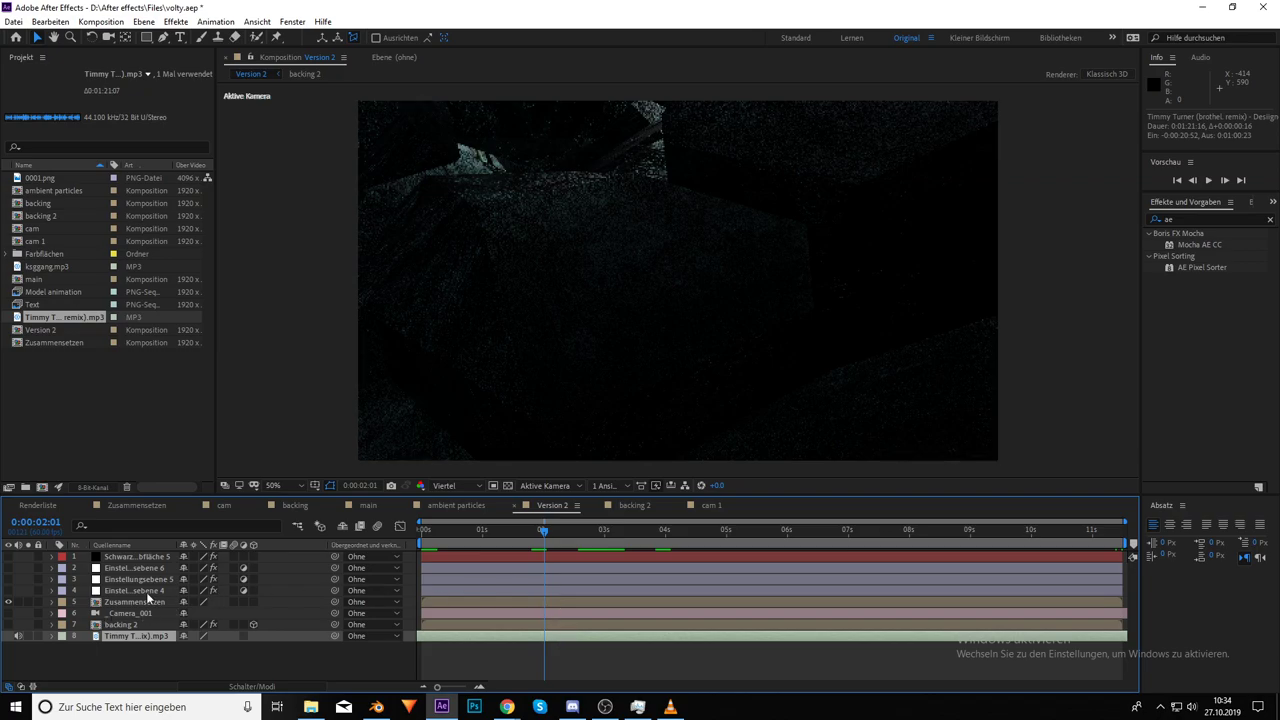
{"action": "left_click_drag", "start_coordinate": [543, 531], "coordinate": [575, 538]}
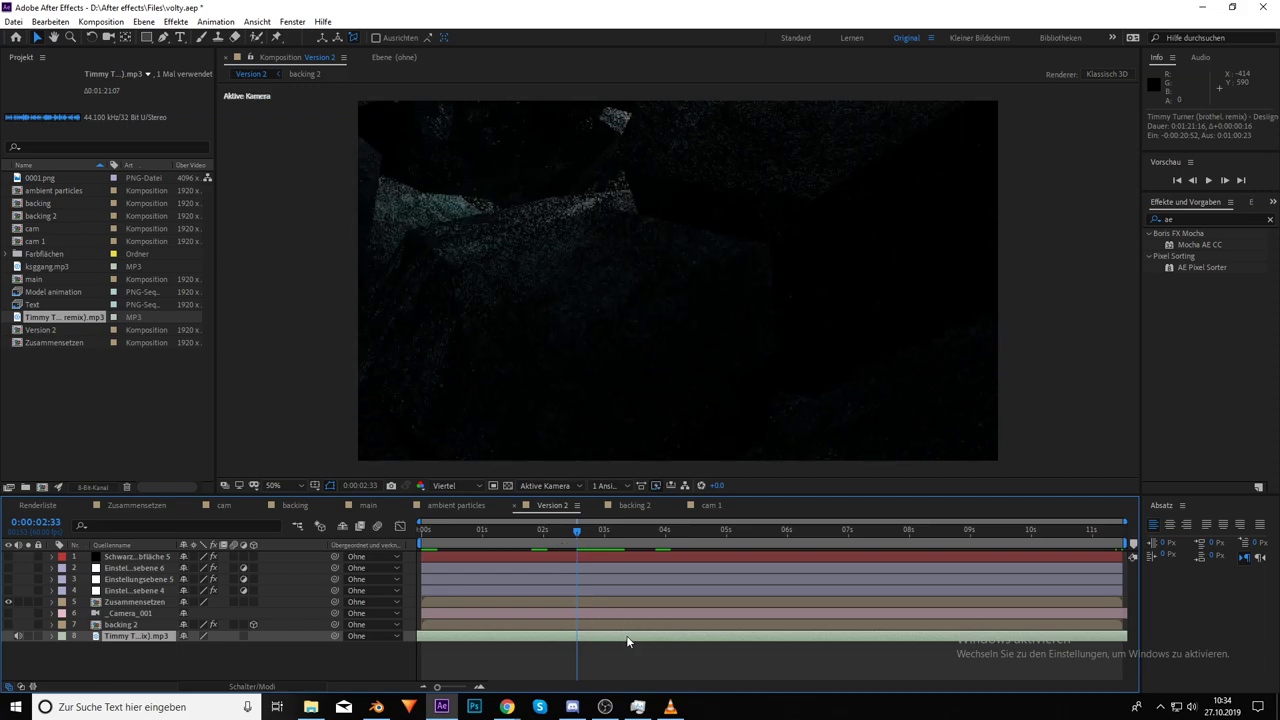
{"action": "left_click_drag", "start_coordinate": [518, 534], "coordinate": [345, 527]}
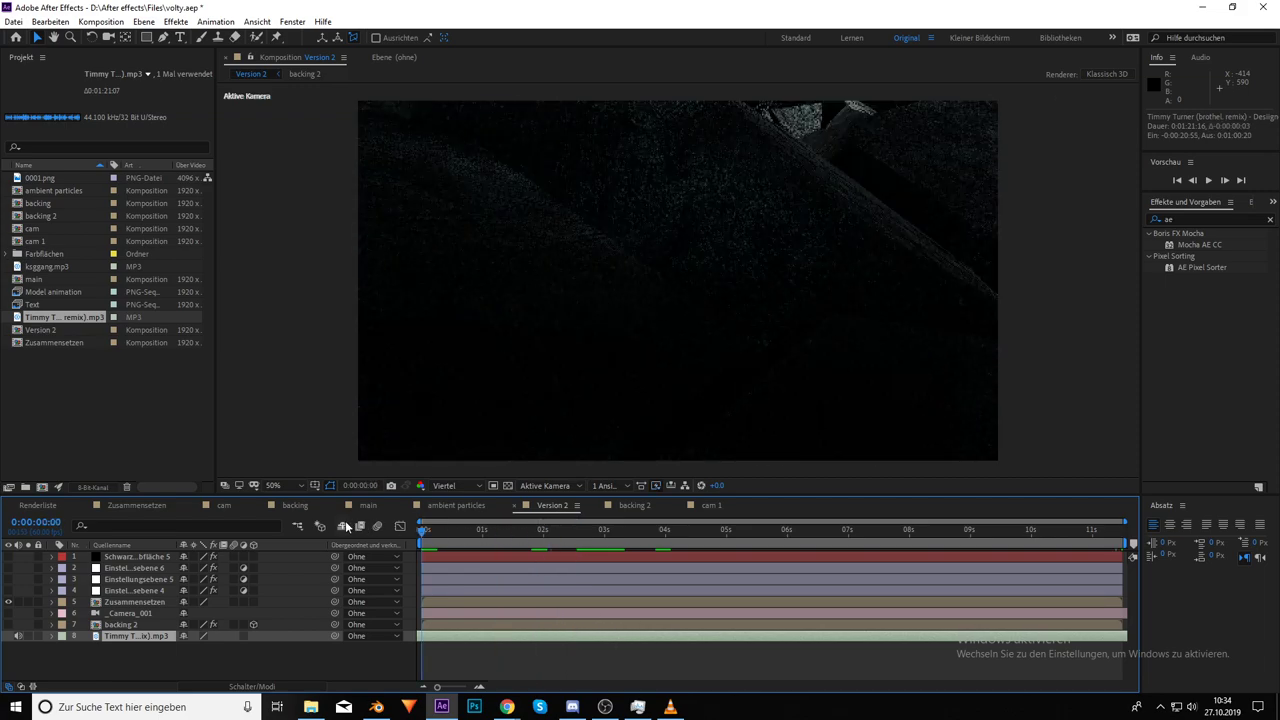
Replay the section up to the reveal and move the Timmy Turner layer's in point to -0:00:21:04
{"action": "left_click", "coordinate": [8, 601]}
{"action": "key", "text": "space"}
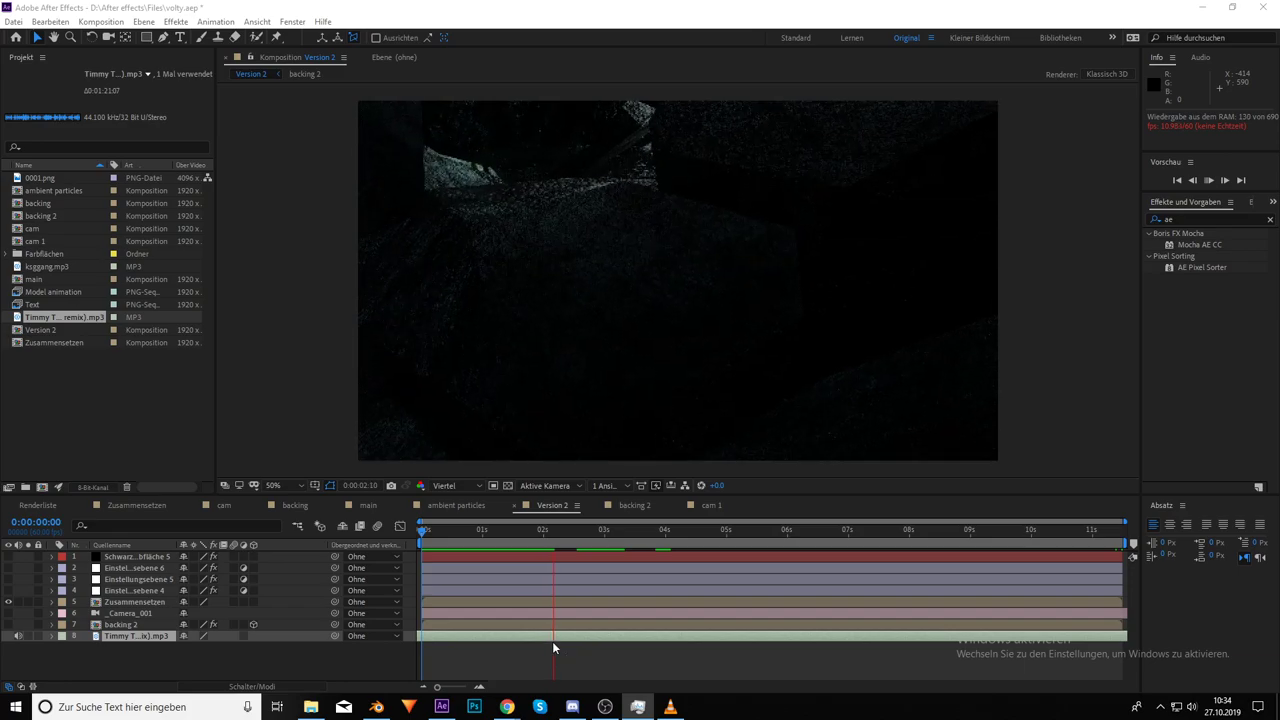
{"action": "left_click", "coordinate": [457, 531]}
{"action": "key", "text": "space"}
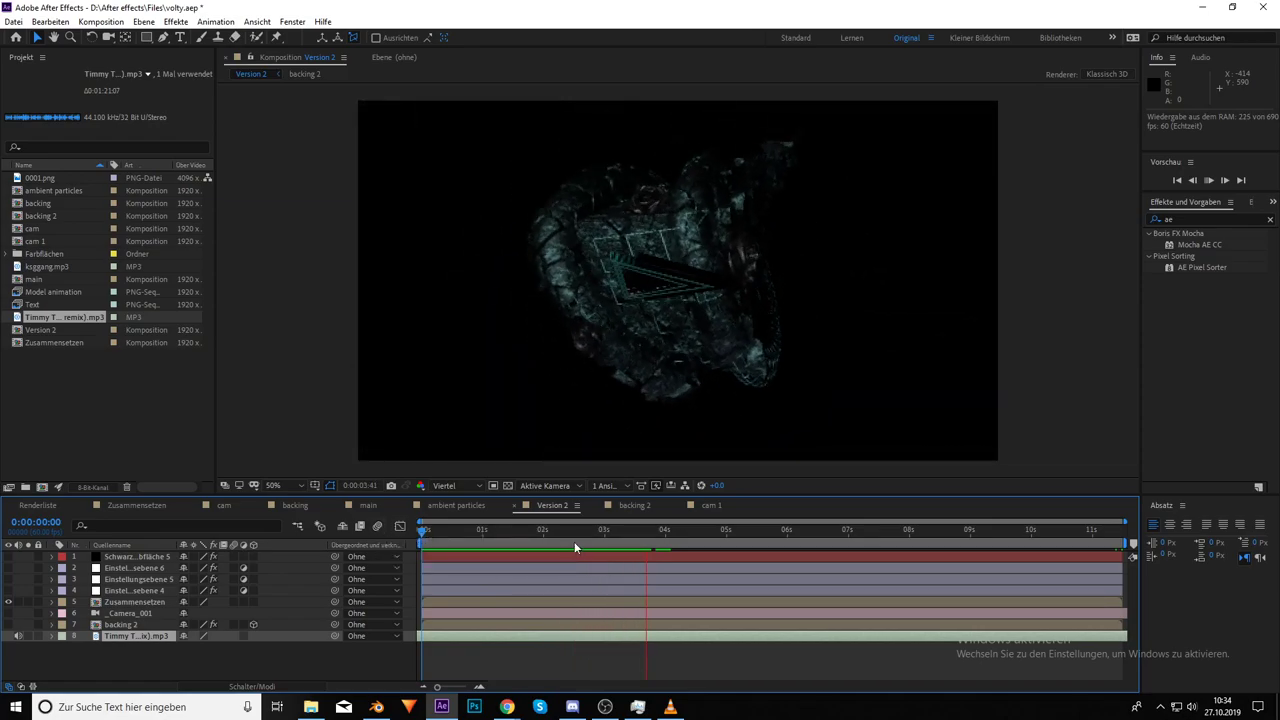
{"action": "left_click", "coordinate": [601, 533]}
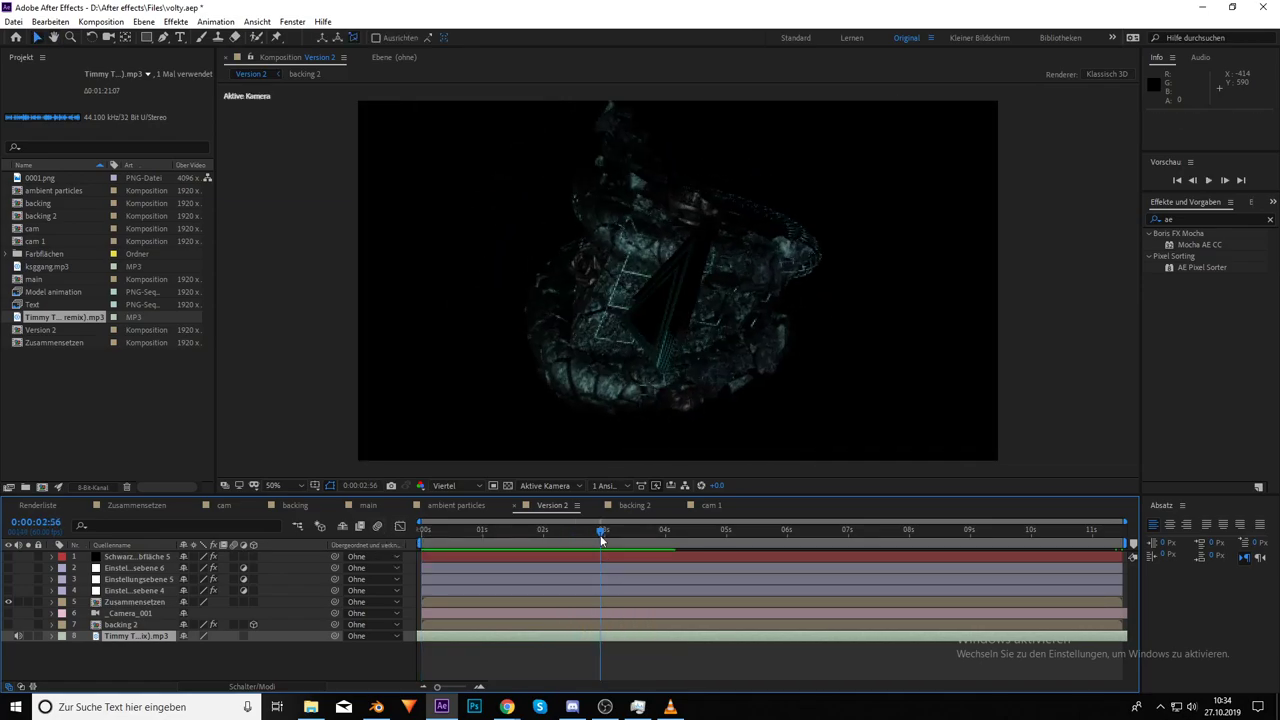
{"action": "left_click_drag", "start_coordinate": [600, 531], "coordinate": [579, 533]}
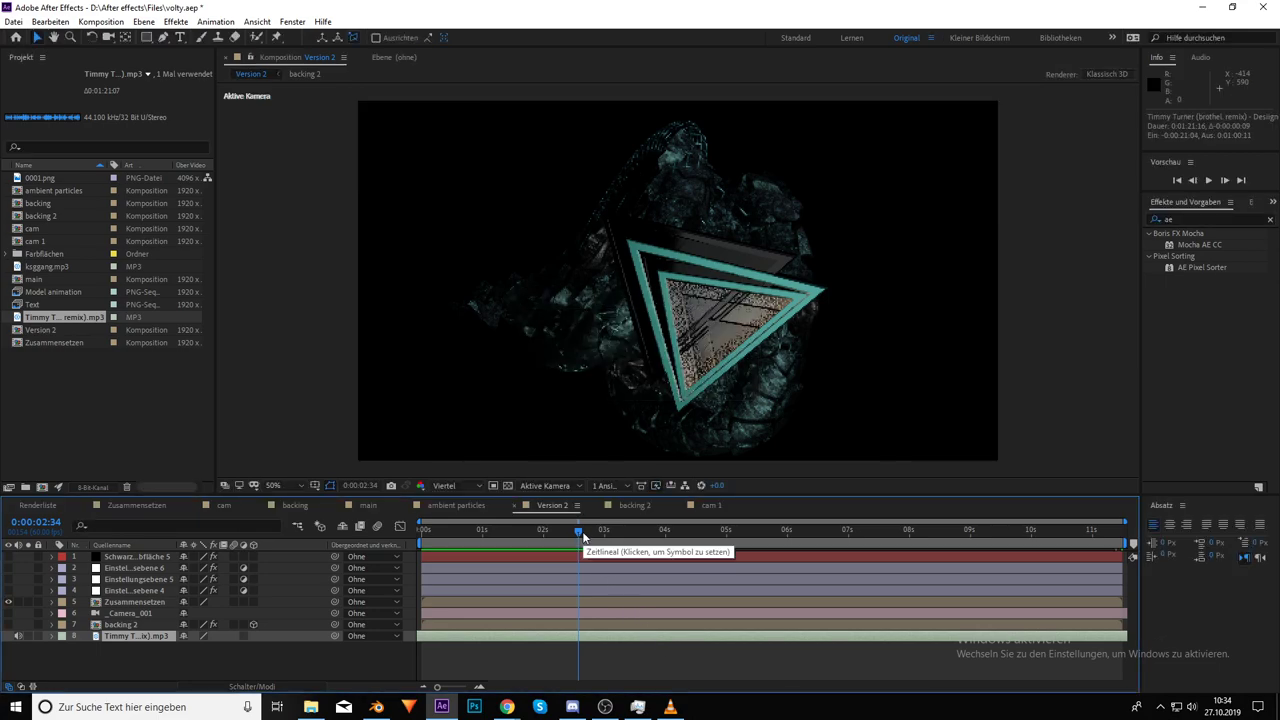
{"action": "key", "text": "space"}
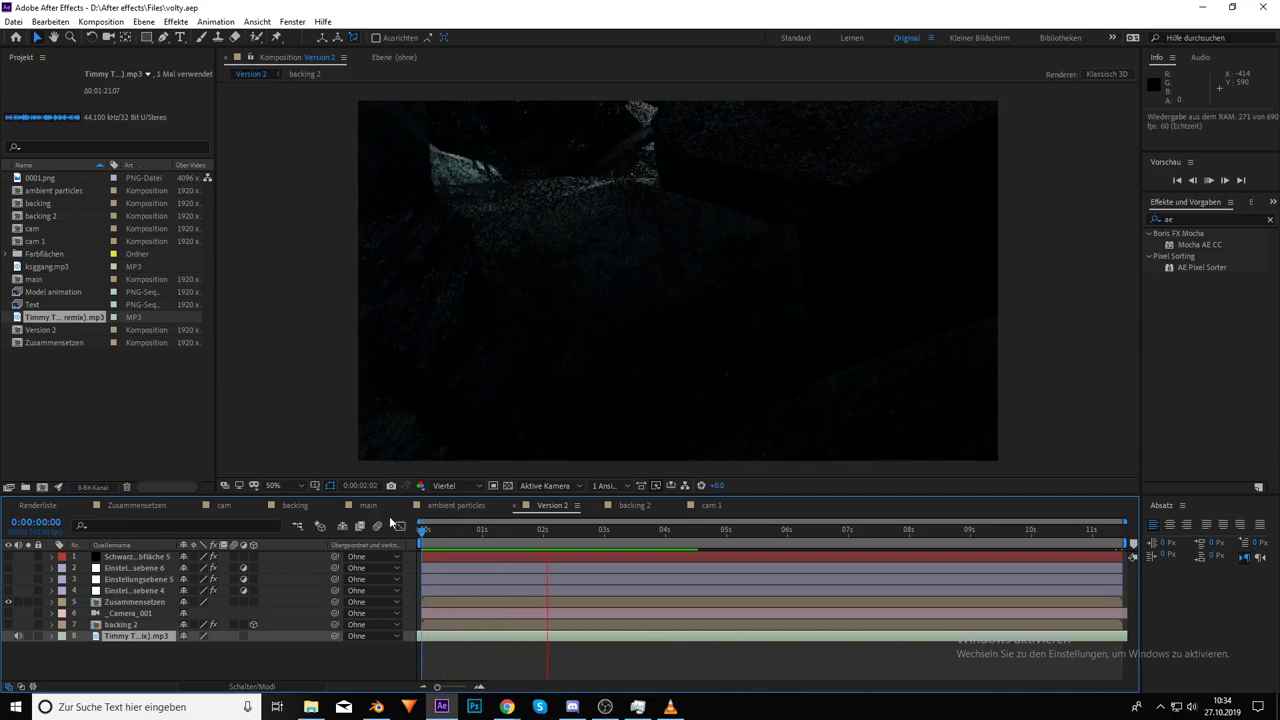
{"action": "key", "text": "space"}
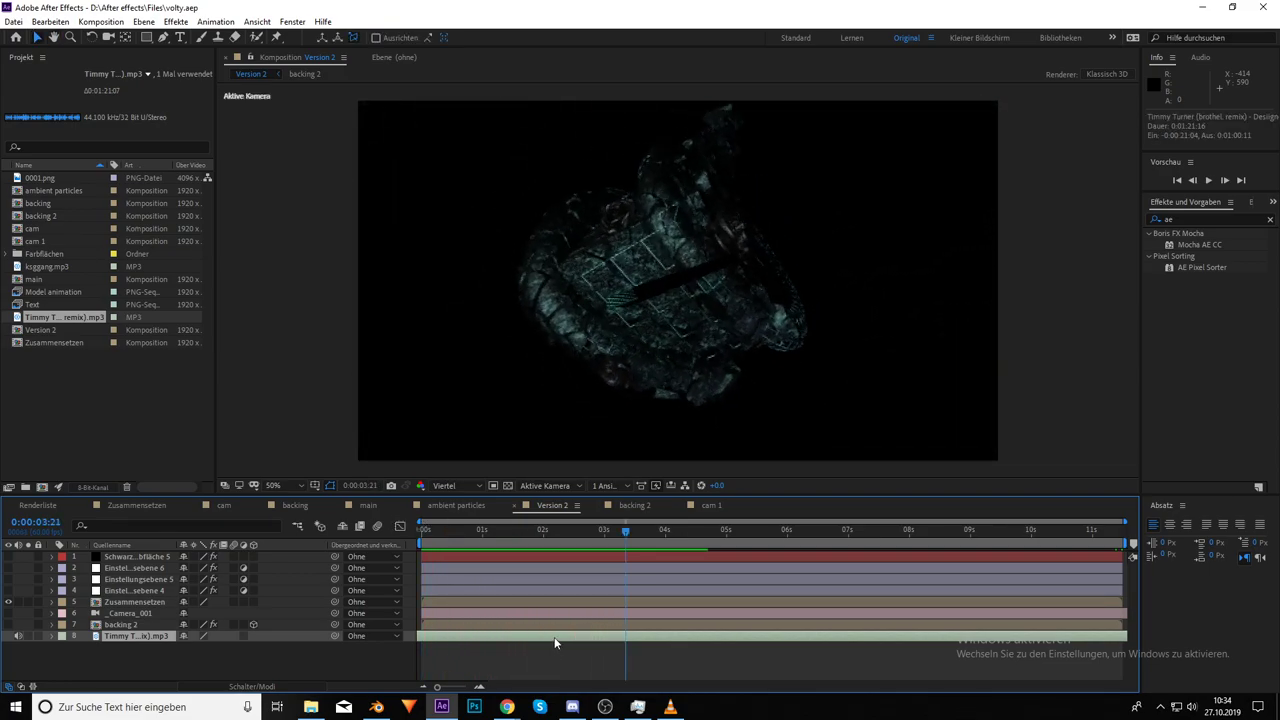
{"action": "key", "text": "space"}
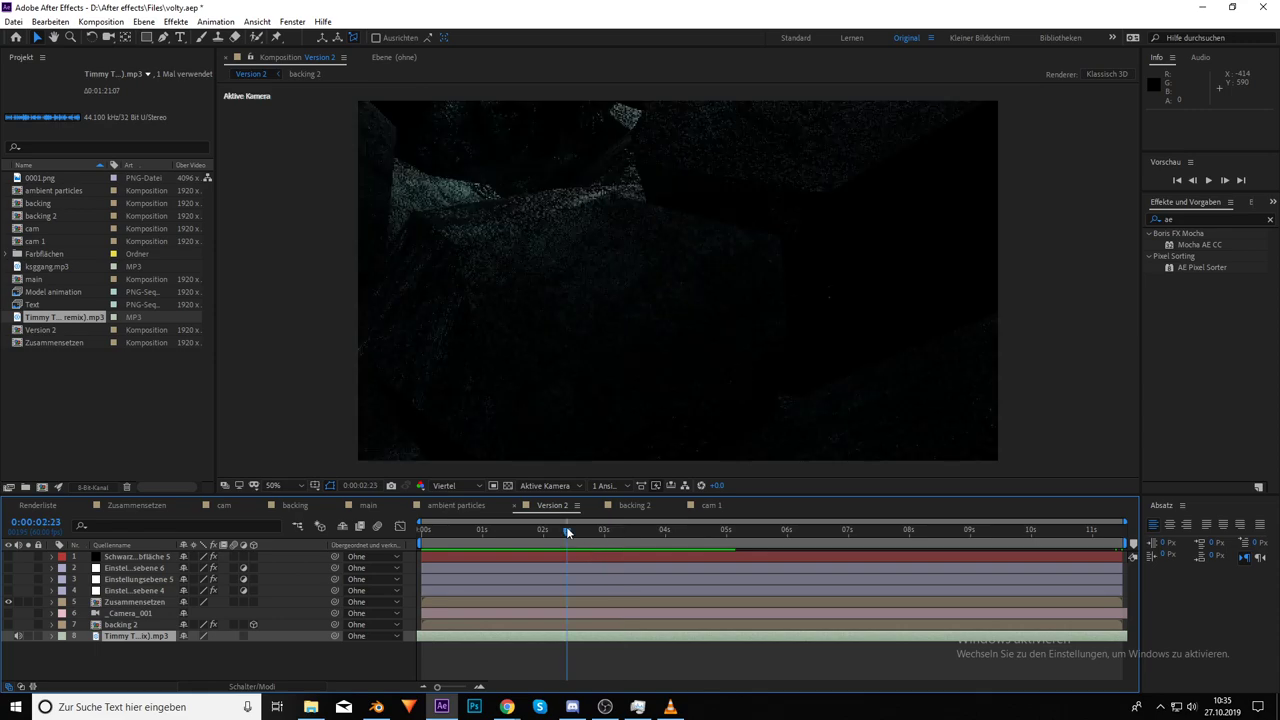
{"action": "key", "text": "space"}
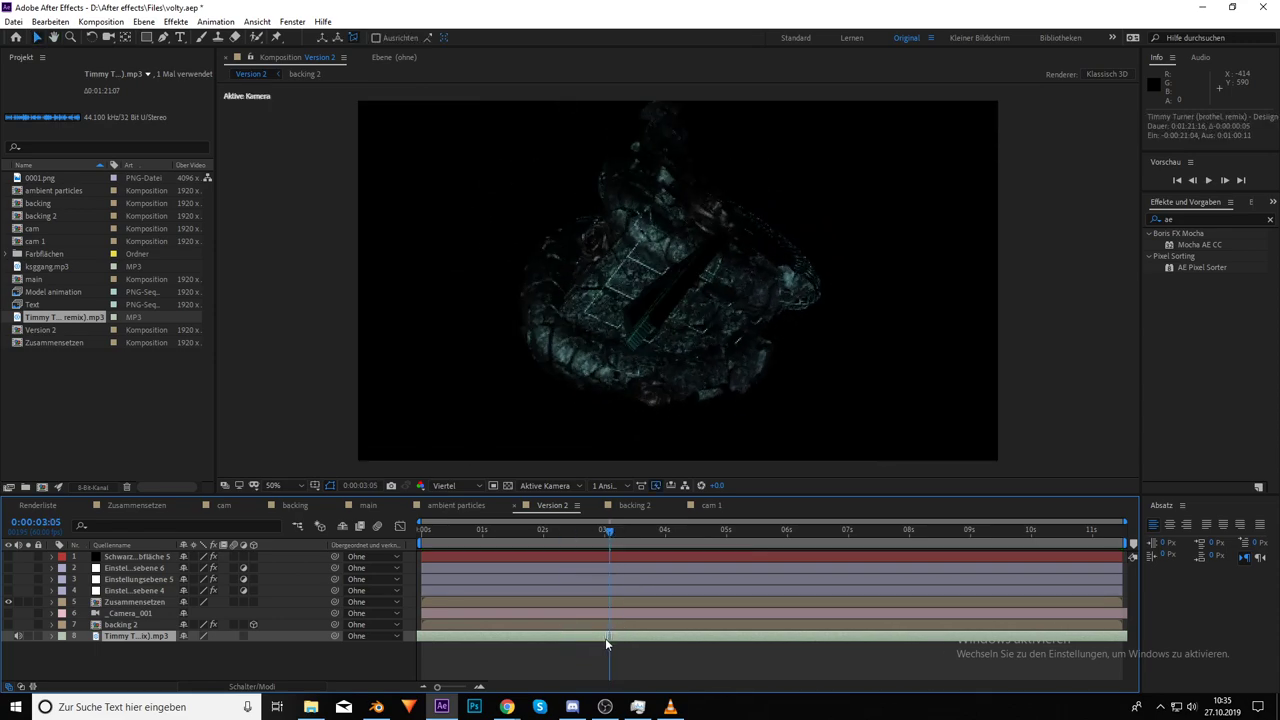
Play back the Version 2 animation from several points to check how the music fits the reveal and the text
{"action": "left_click", "coordinate": [514, 530]}
{"action": "key", "text": "space"}
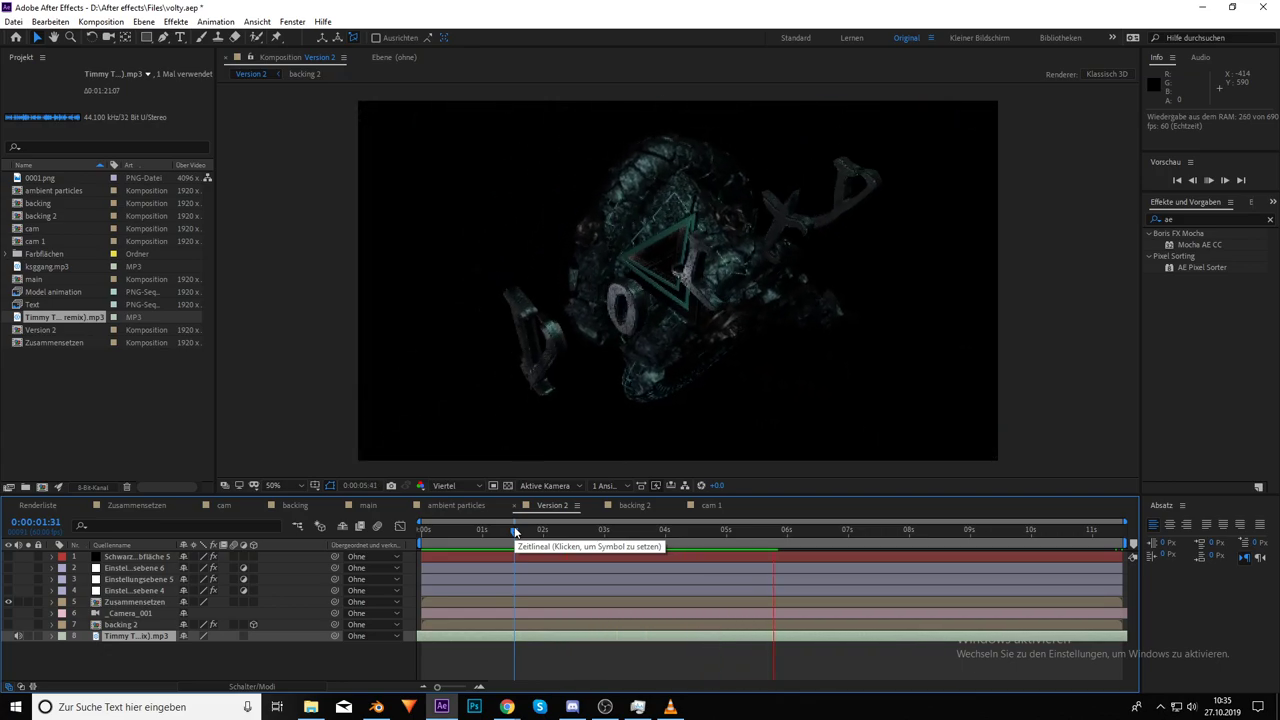
{"action": "left_click", "coordinate": [422, 530]}
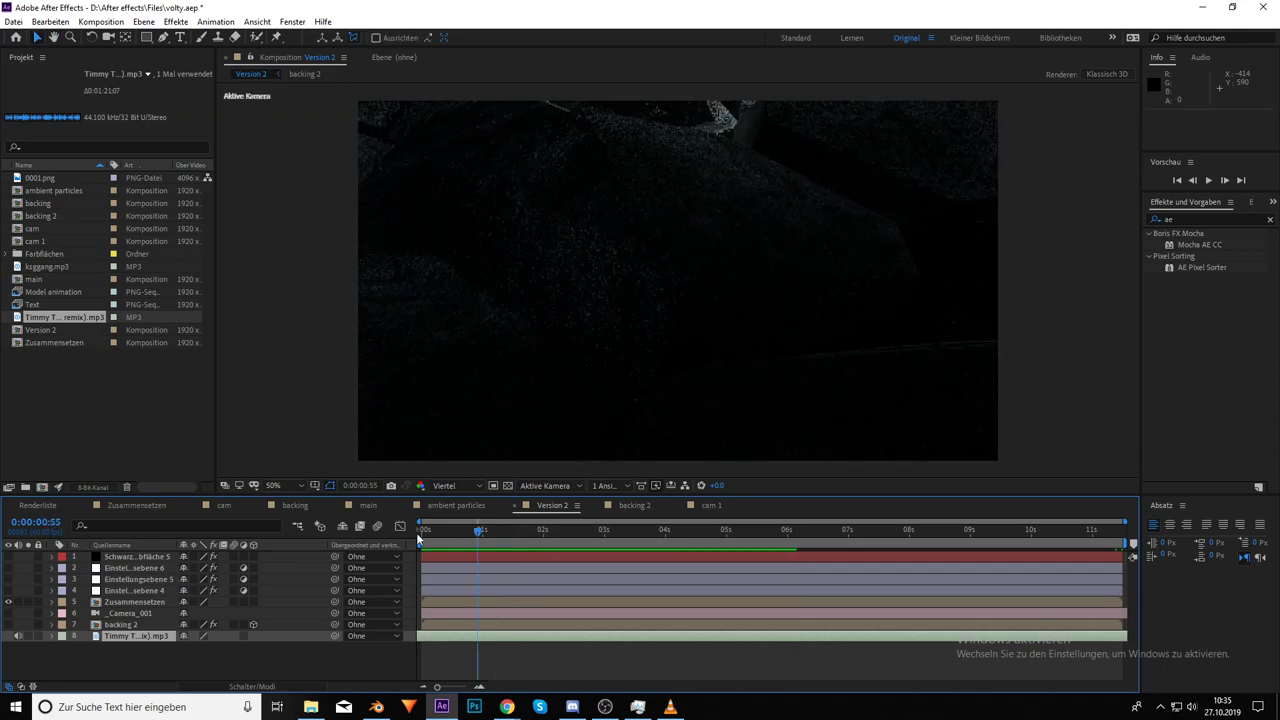
{"action": "key", "text": "space"}
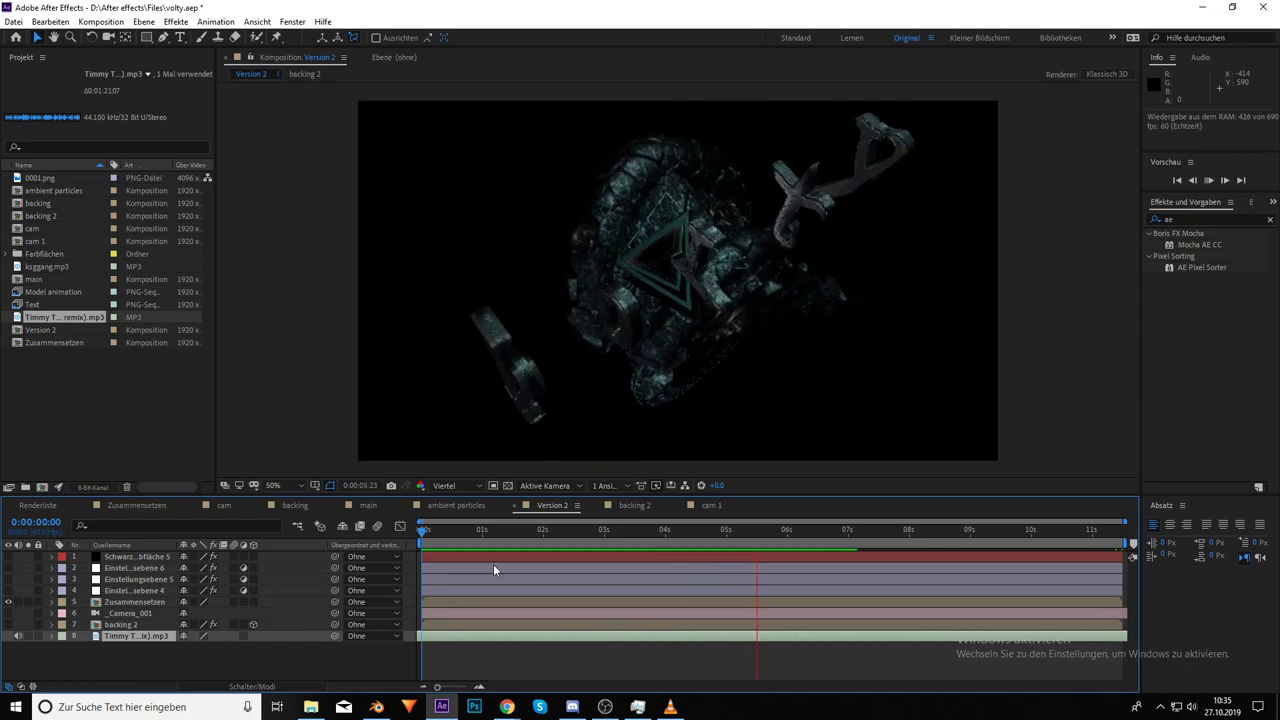
{"action": "key", "text": "space"}
{"action": "left_click", "coordinate": [529, 530]}
{"action": "key", "text": "space"}
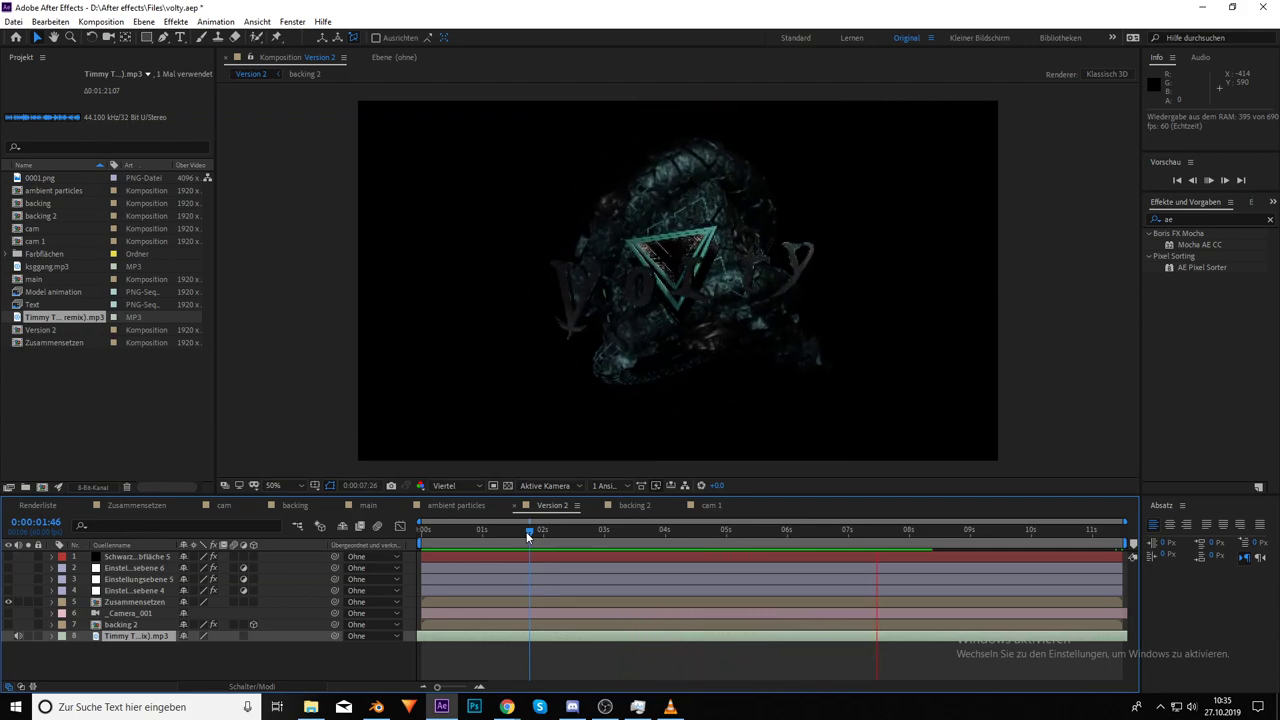
{"action": "left_click", "coordinate": [422, 530]}
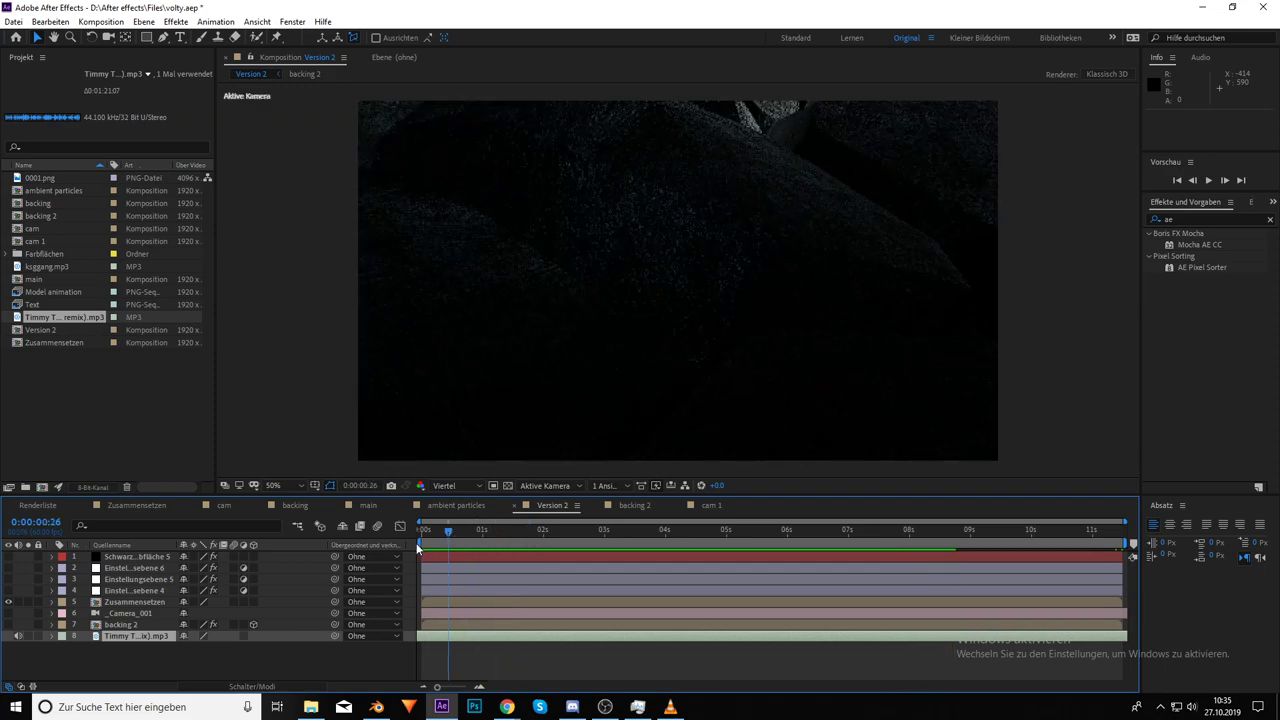
{"action": "key", "text": "space"}
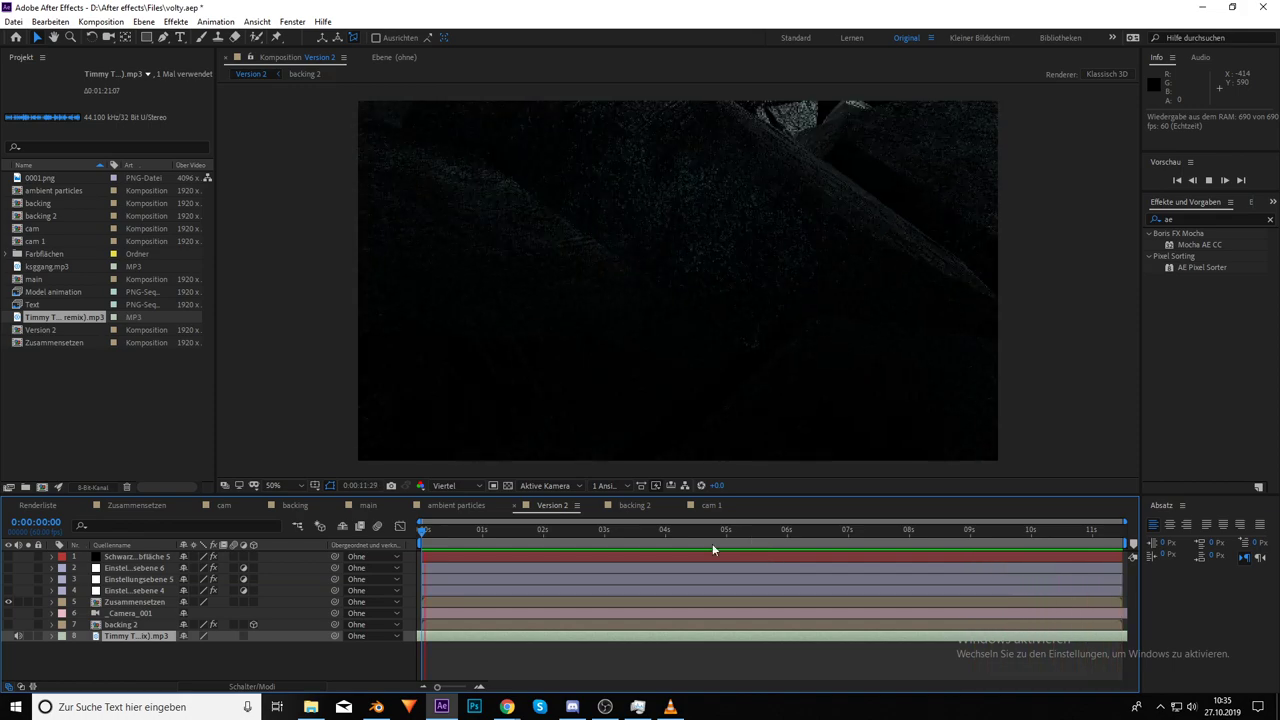
{"action": "key", "text": "space"}
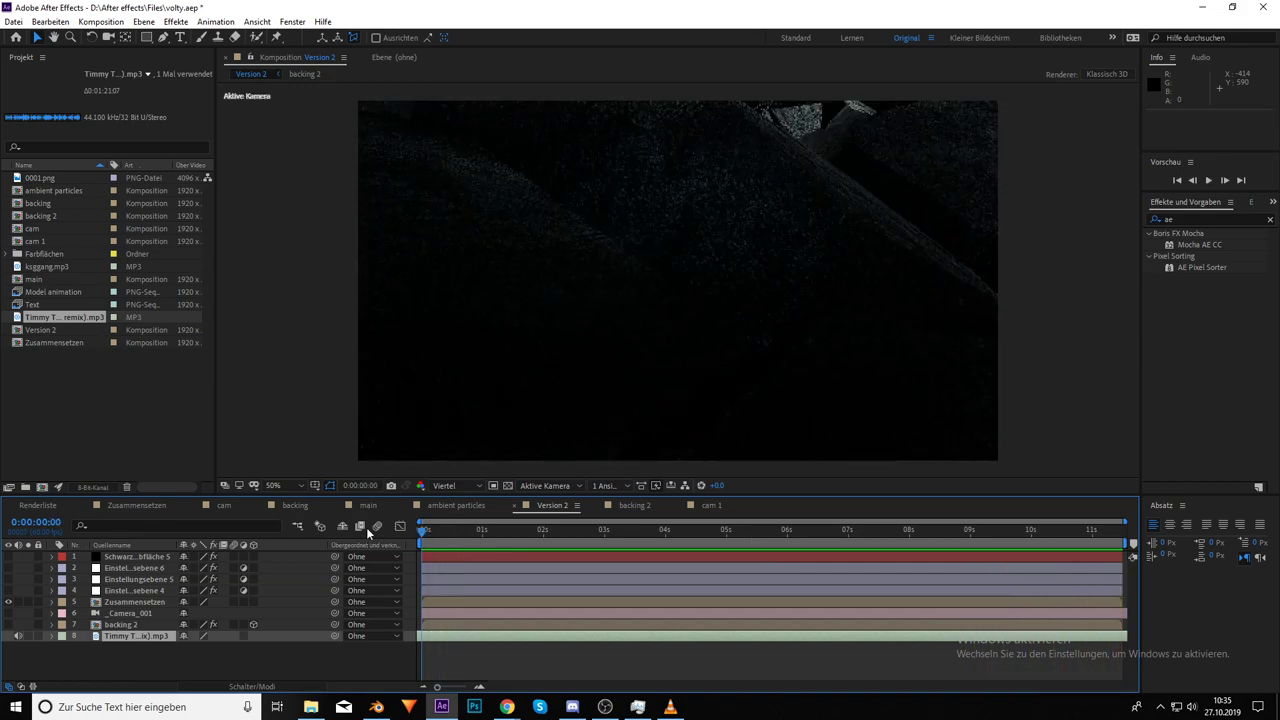
Set the Audiopegel of the Timmy Turner layer to -10 dB and listen to the result
{"action": "left_click", "coordinate": [63, 648]}
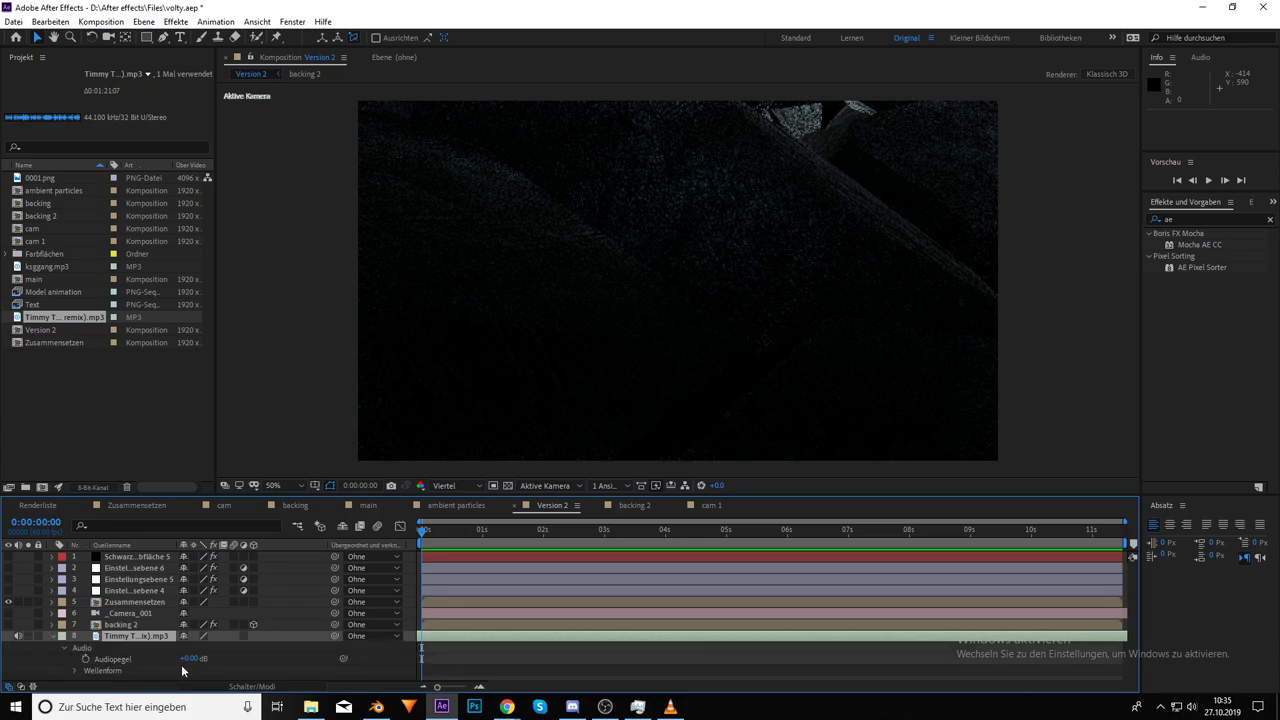
{"action": "left_click", "coordinate": [189, 658]}
{"action": "type", "text": "-10"}
{"action": "key", "text": "Return"}
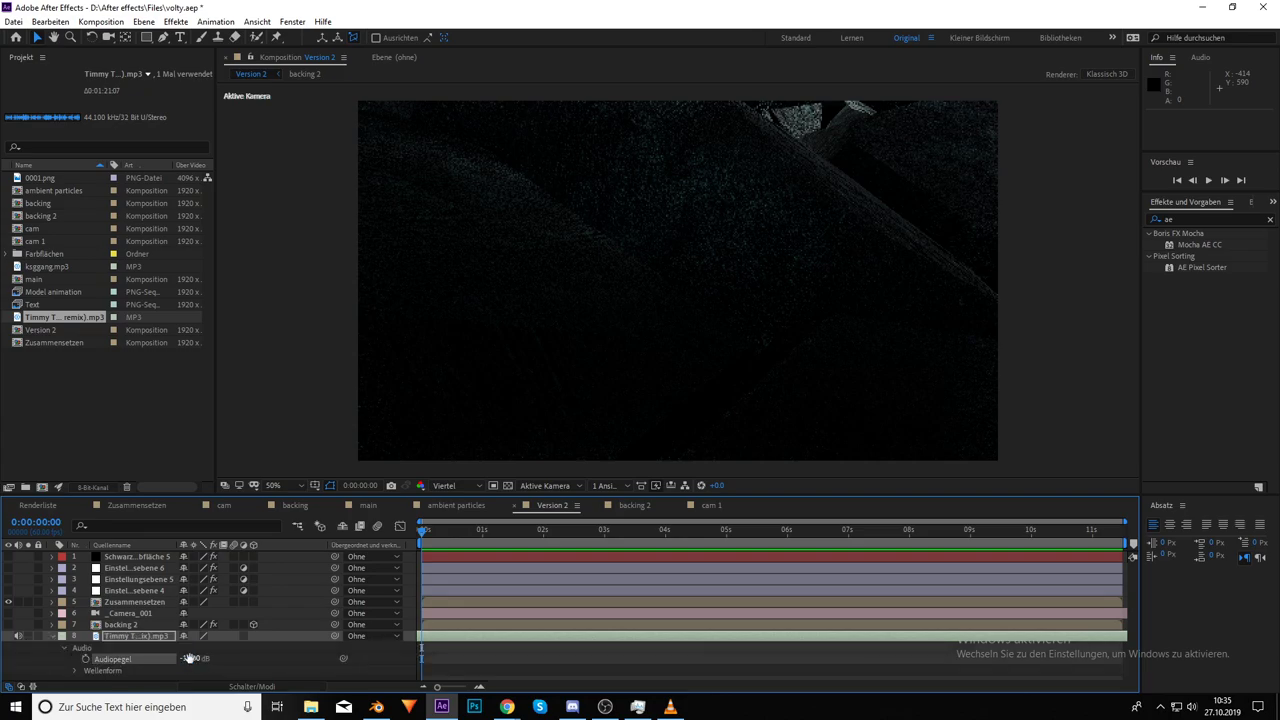
{"action": "key", "text": "space"}
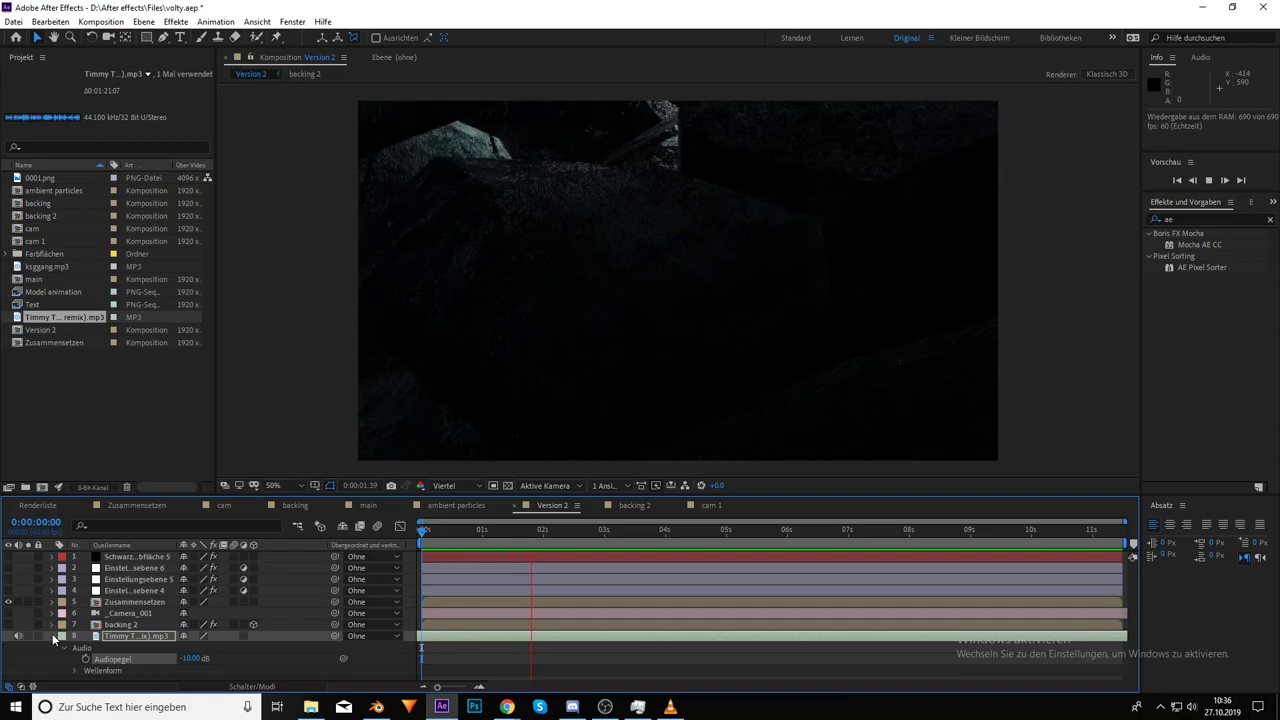
Set the Audiopegel of the Timmy Turner layer to -5 dB, preview it and collapse the layer's properties
{"action": "left_click", "coordinate": [88, 650]}
{"action": "left_click", "coordinate": [190, 659]}
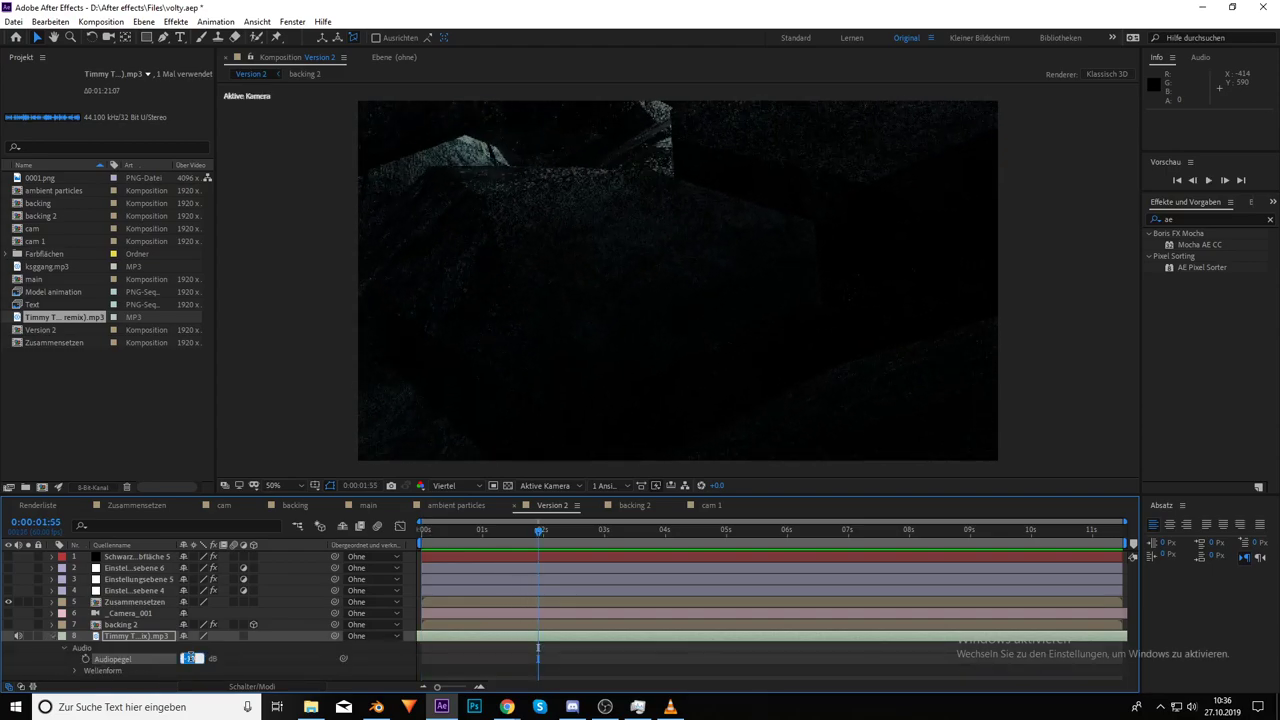
{"action": "key", "text": "space"}
{"action": "key", "text": "space"}
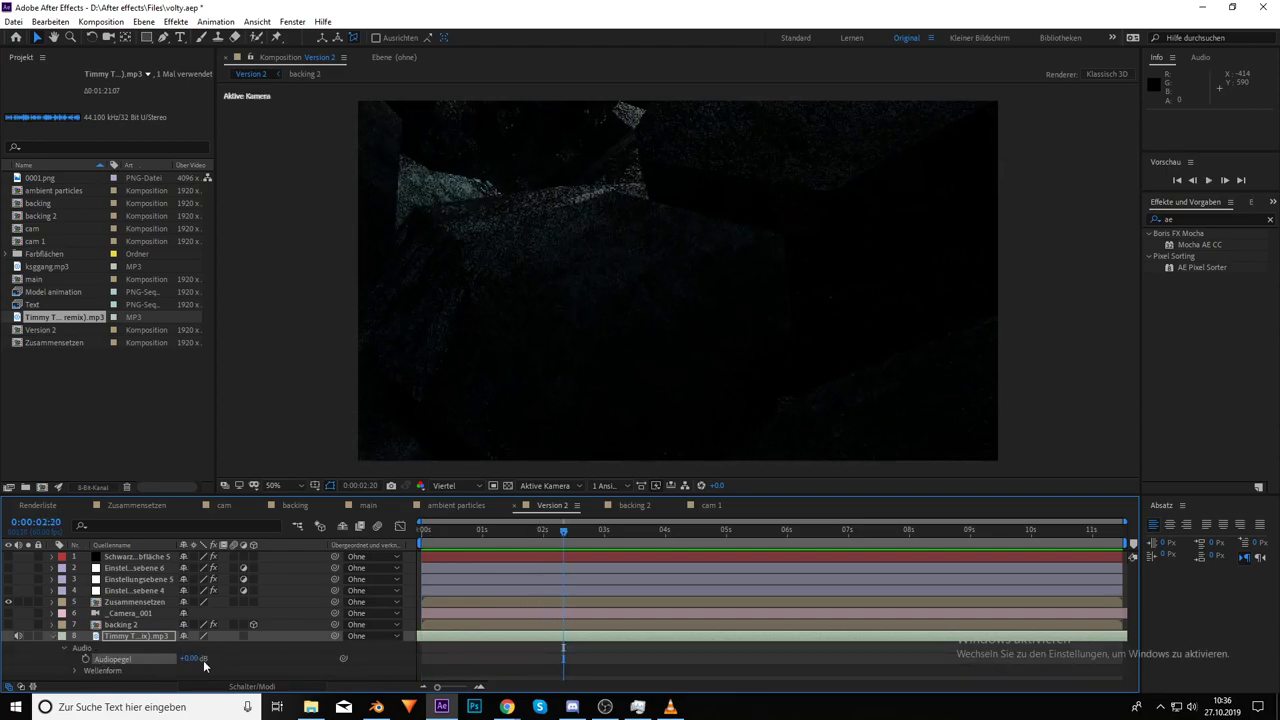
{"action": "left_click", "coordinate": [190, 659]}
{"action": "key", "text": "Return"}
{"action": "key", "text": "space"}
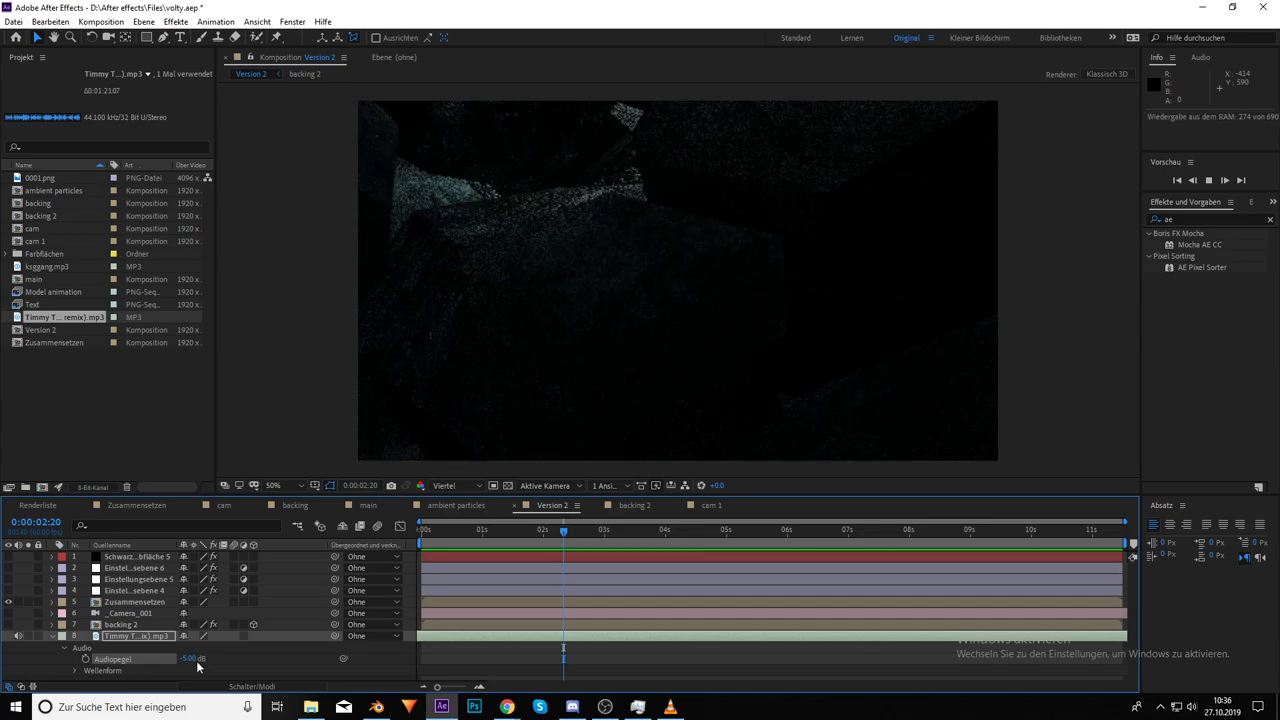
{"action": "left_click", "coordinate": [52, 635]}
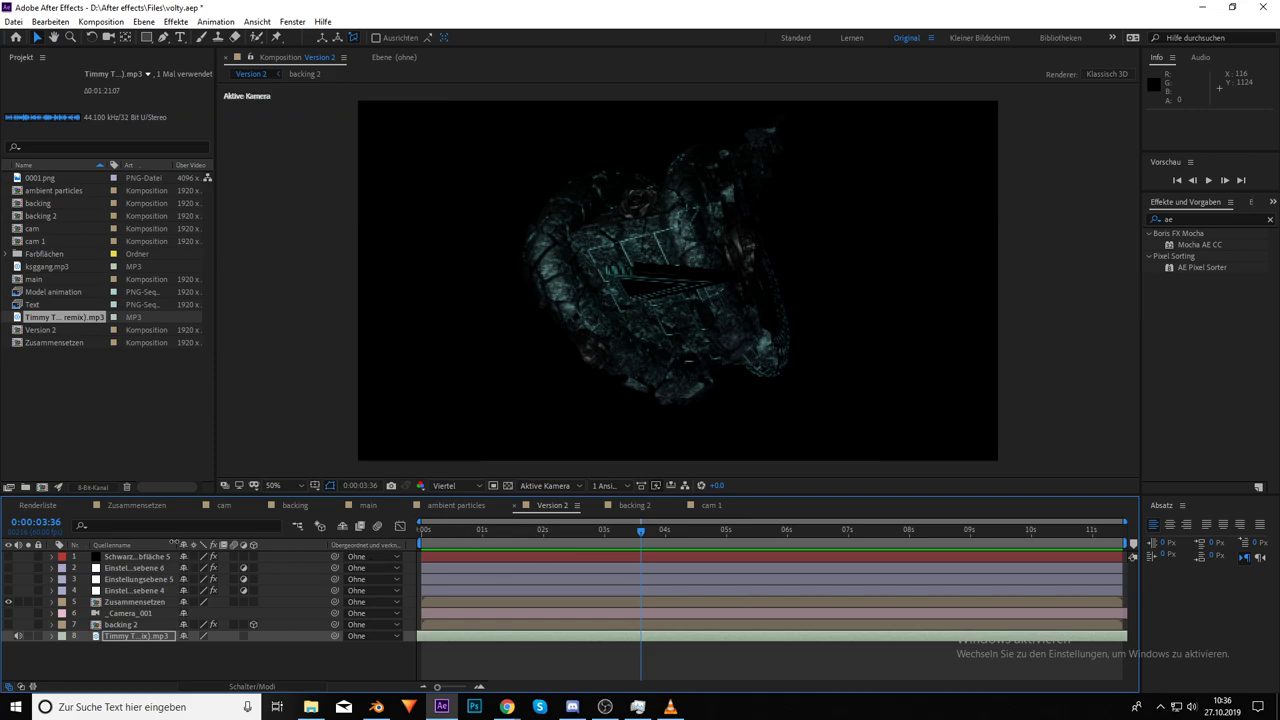
Make all visual layers in Version 2 visible again and check frames along the timeline, ending at 0:00:00:00
{"action": "left_click_drag", "start_coordinate": [17, 560], "coordinate": [8, 626]}
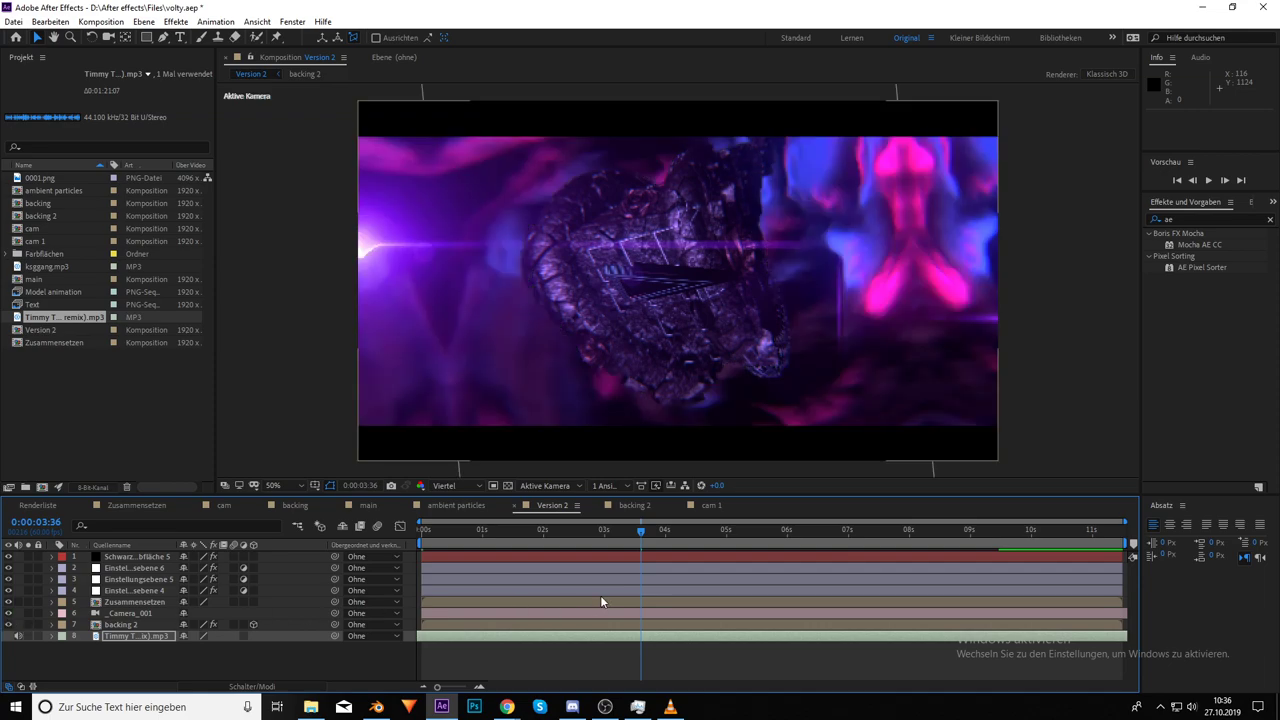
{"action": "left_click", "coordinate": [690, 529]}
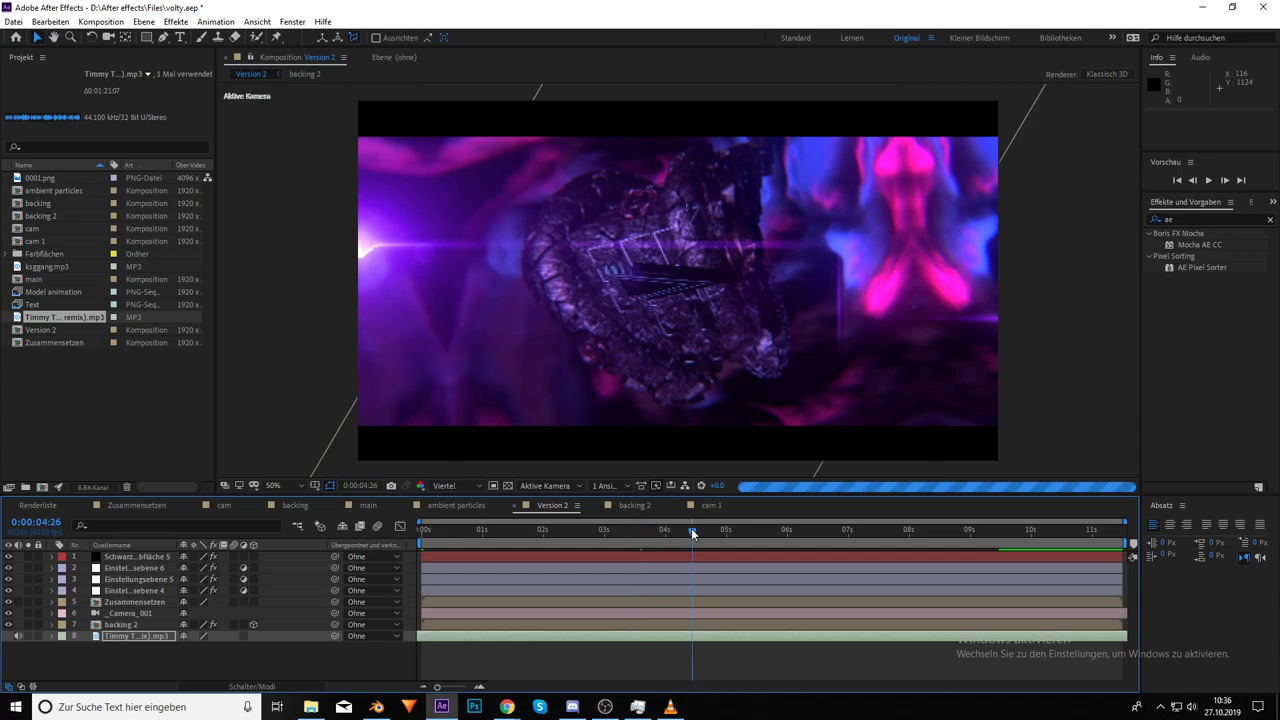
{"action": "left_click", "coordinate": [747, 530]}
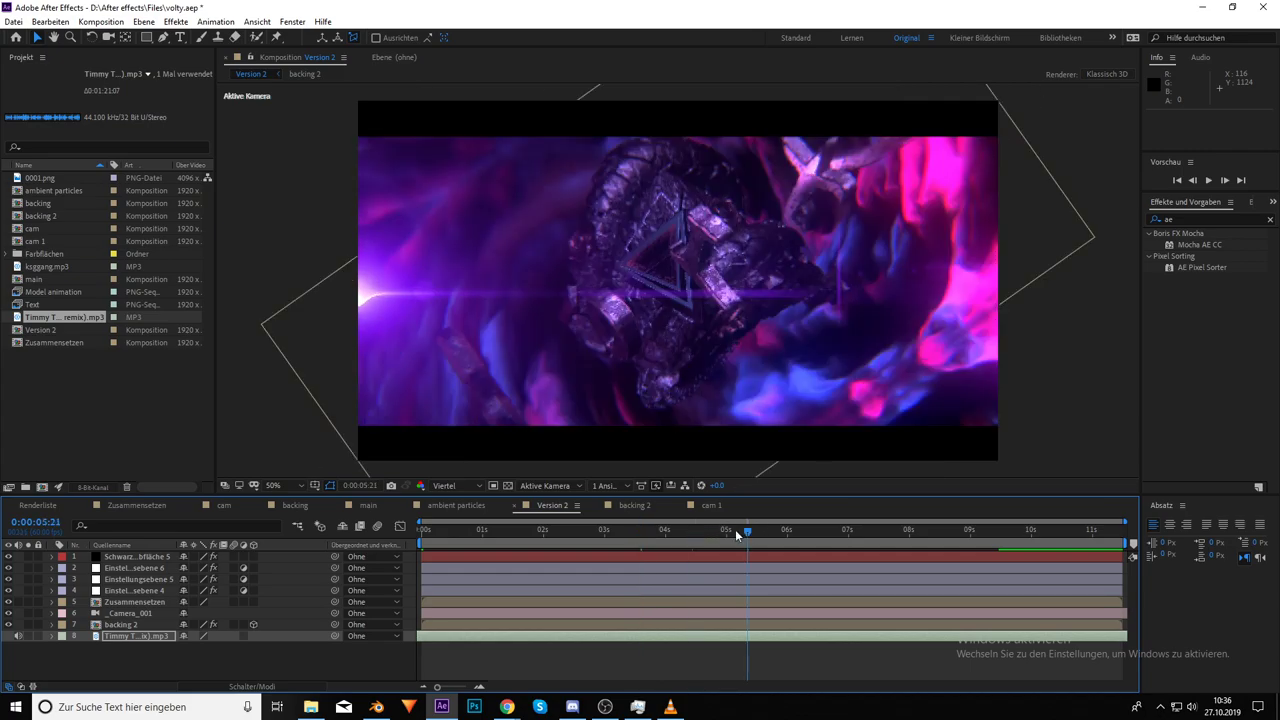
{"action": "left_click", "coordinate": [686, 527]}
{"action": "left_click_drag", "start_coordinate": [456, 528], "coordinate": [298, 526]}
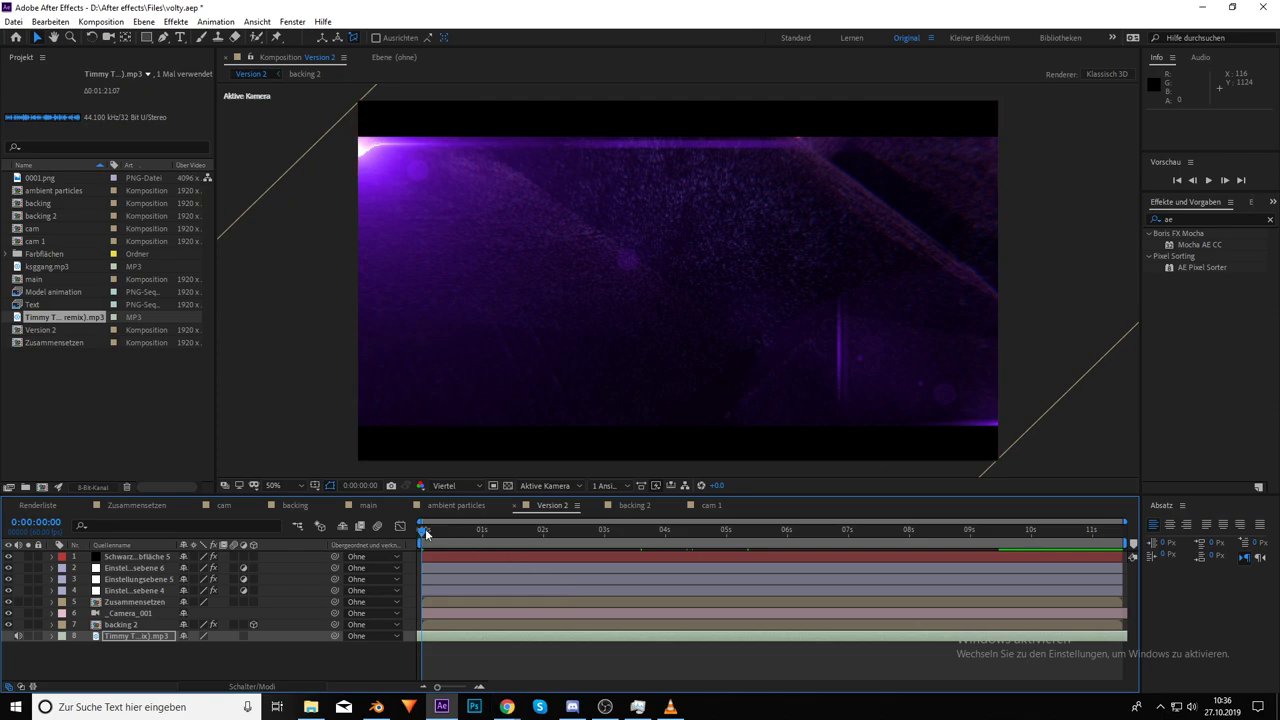
Open the effect settings of AE Pixel Sorter on Einstellungsebene 6 and collapse the layer in the timeline
{"action": "left_click", "coordinate": [150, 568]}
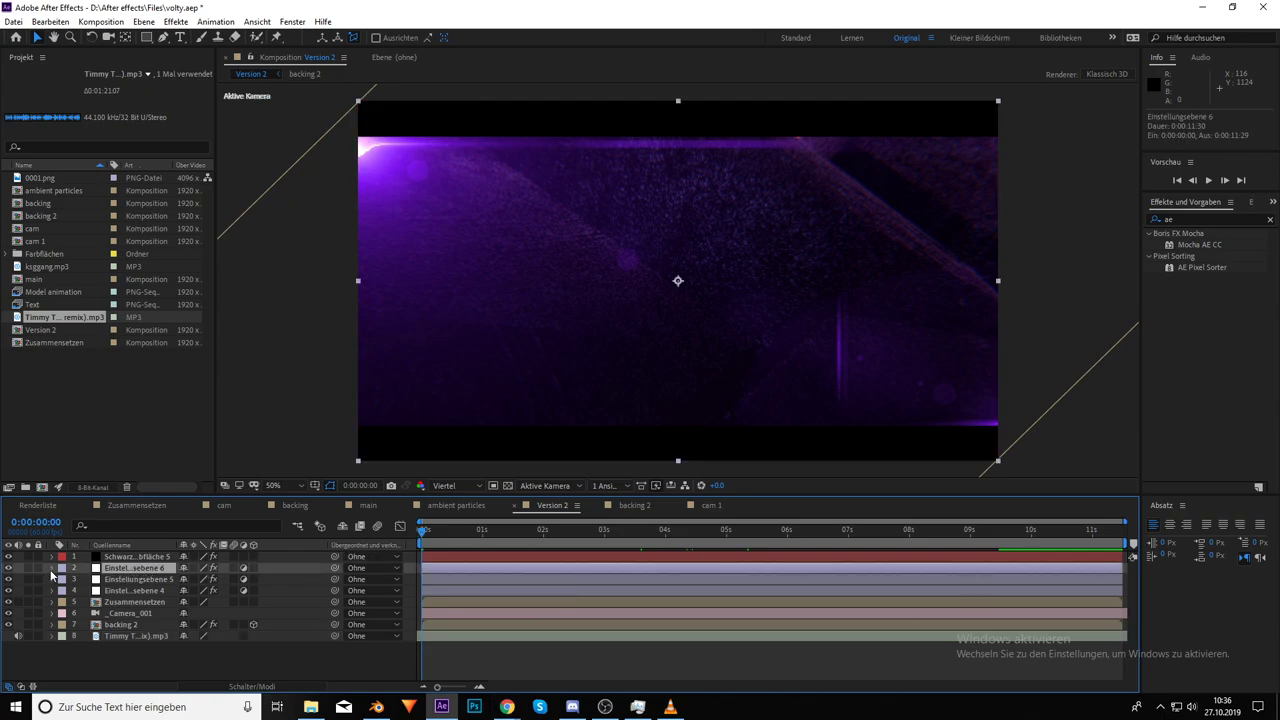
{"action": "left_click", "coordinate": [52, 568]}
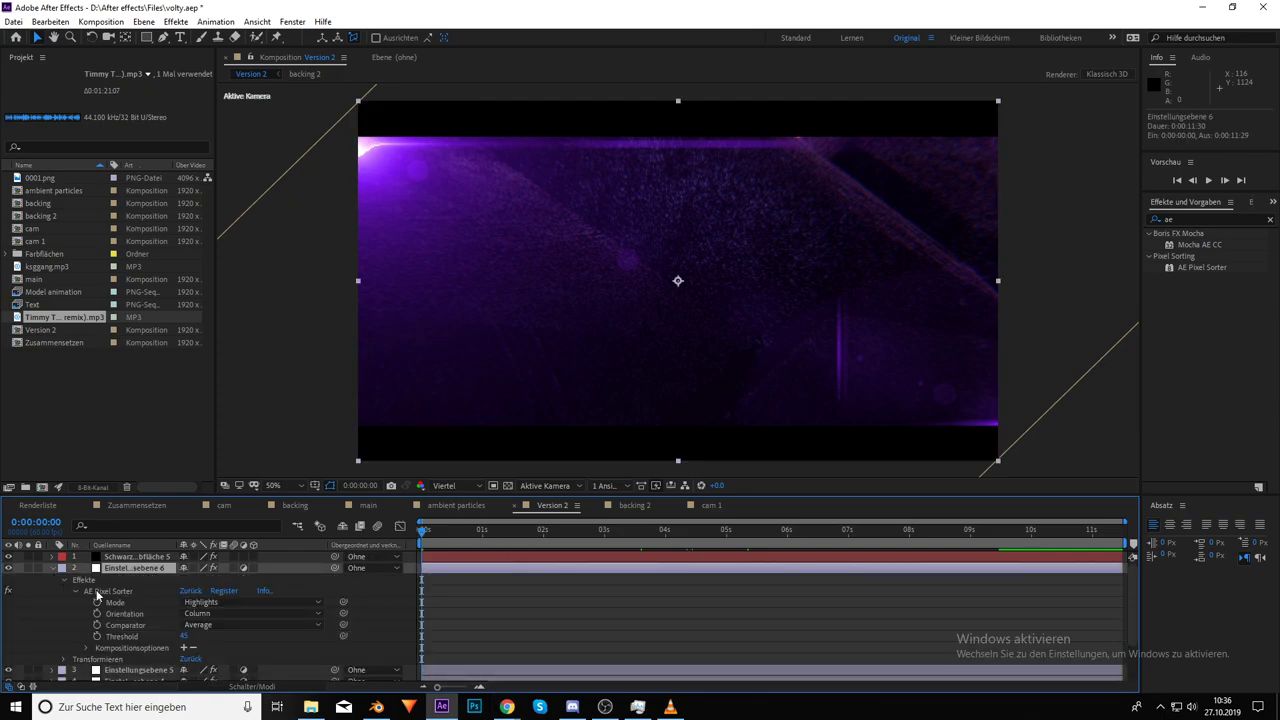
{"action": "double_click", "coordinate": [98, 591]}
{"action": "left_click", "coordinate": [53, 568]}
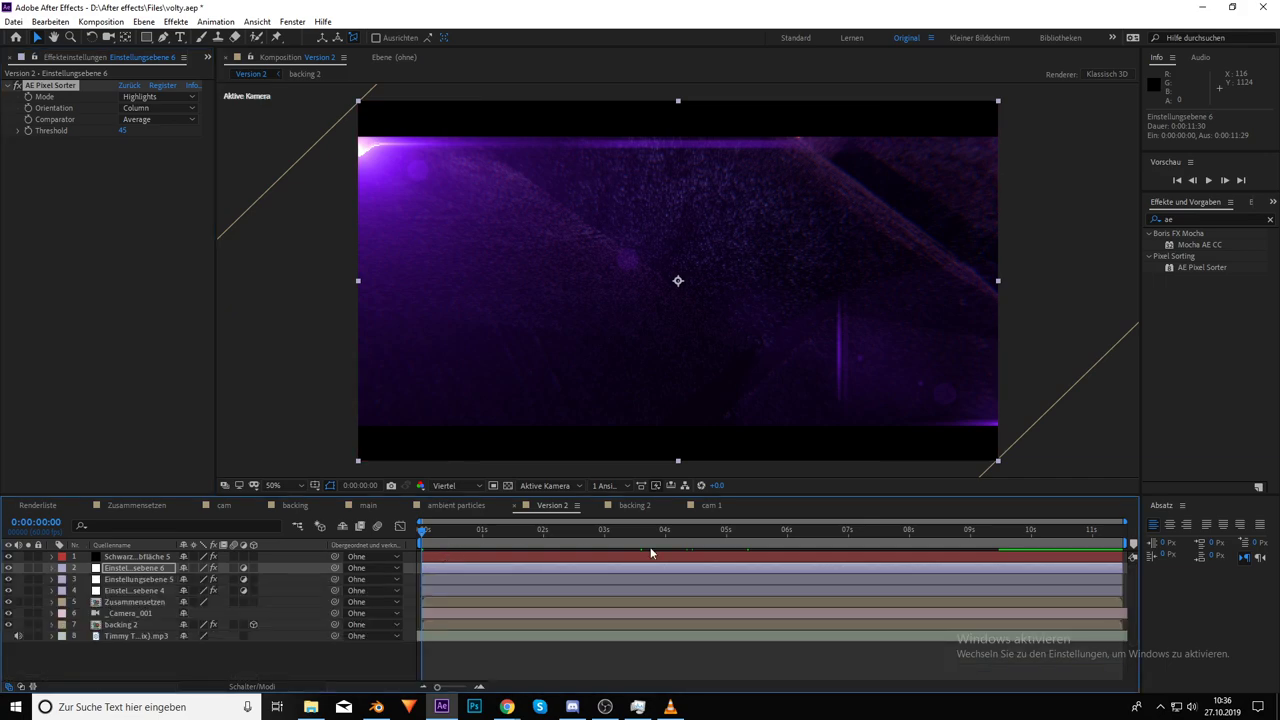
Trim the end of Einstellungsebene 6 to 0:00:02:33 and preview the composition from the start
{"action": "left_click_drag", "start_coordinate": [1125, 567], "coordinate": [582, 533]}
{"action": "left_click", "coordinate": [574, 535]}
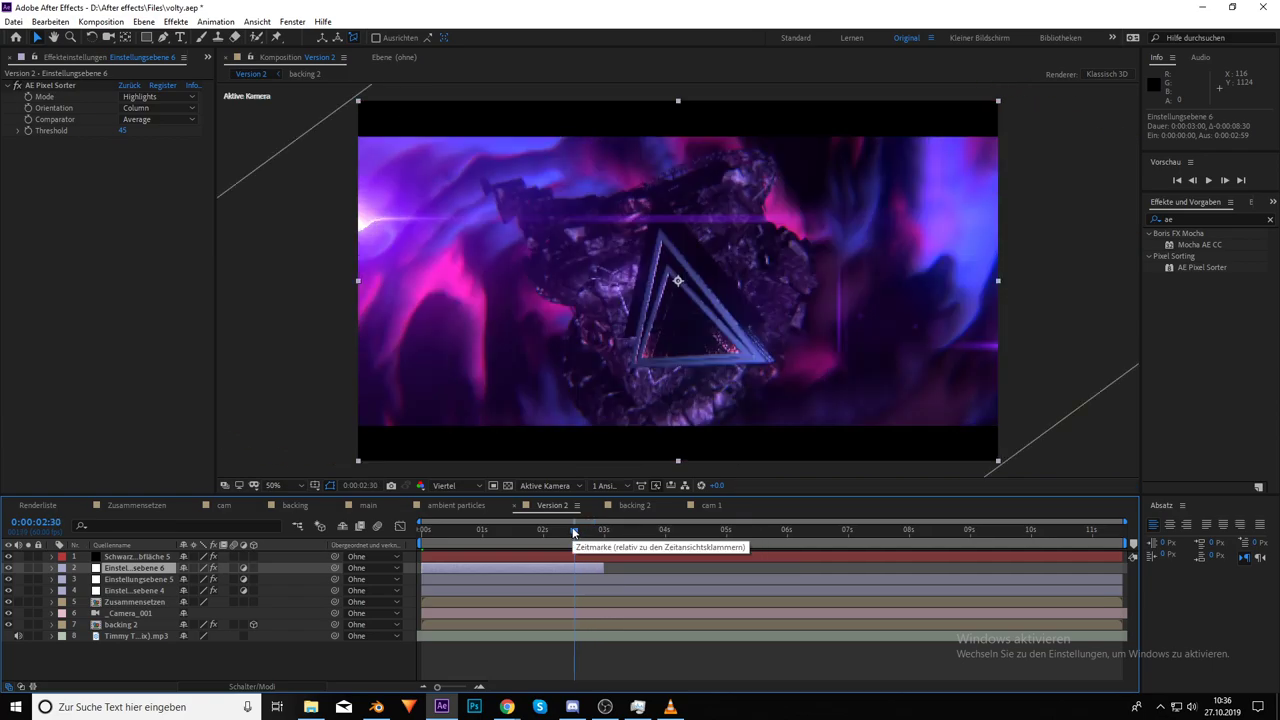
{"action": "left_click_drag", "start_coordinate": [440, 688], "coordinate": [462, 688]}
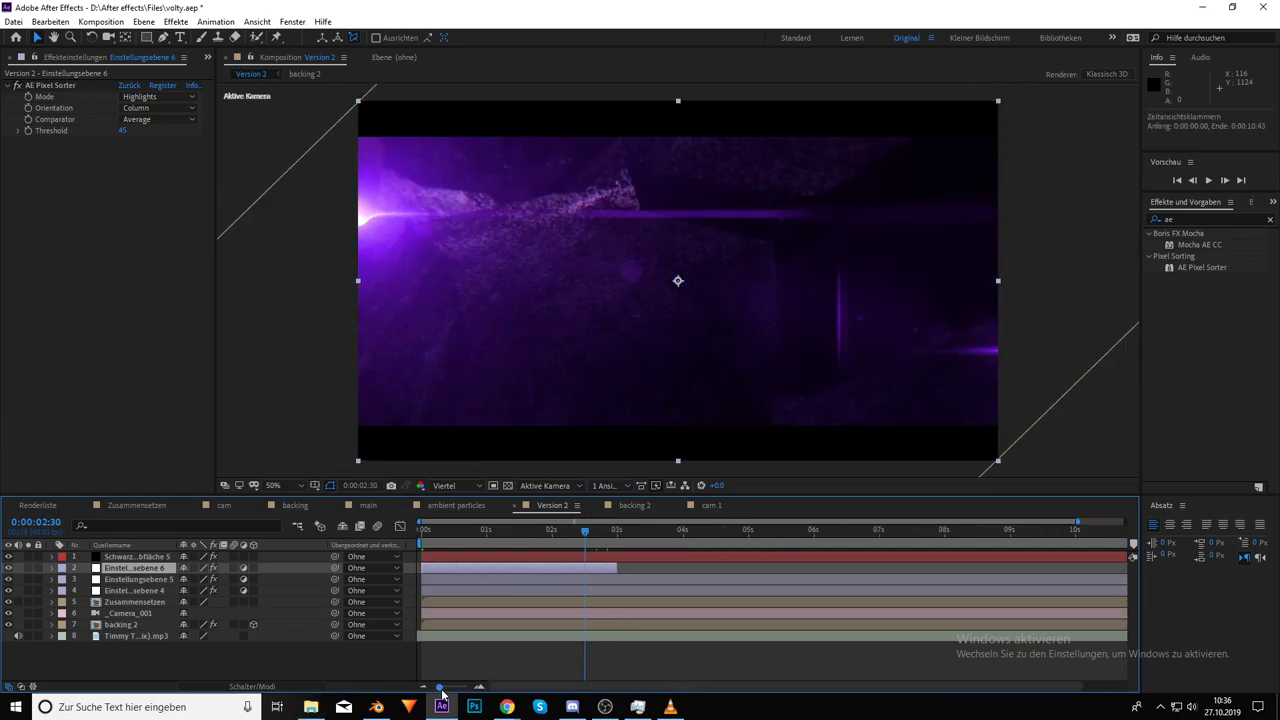
{"action": "left_click", "coordinate": [791, 533]}
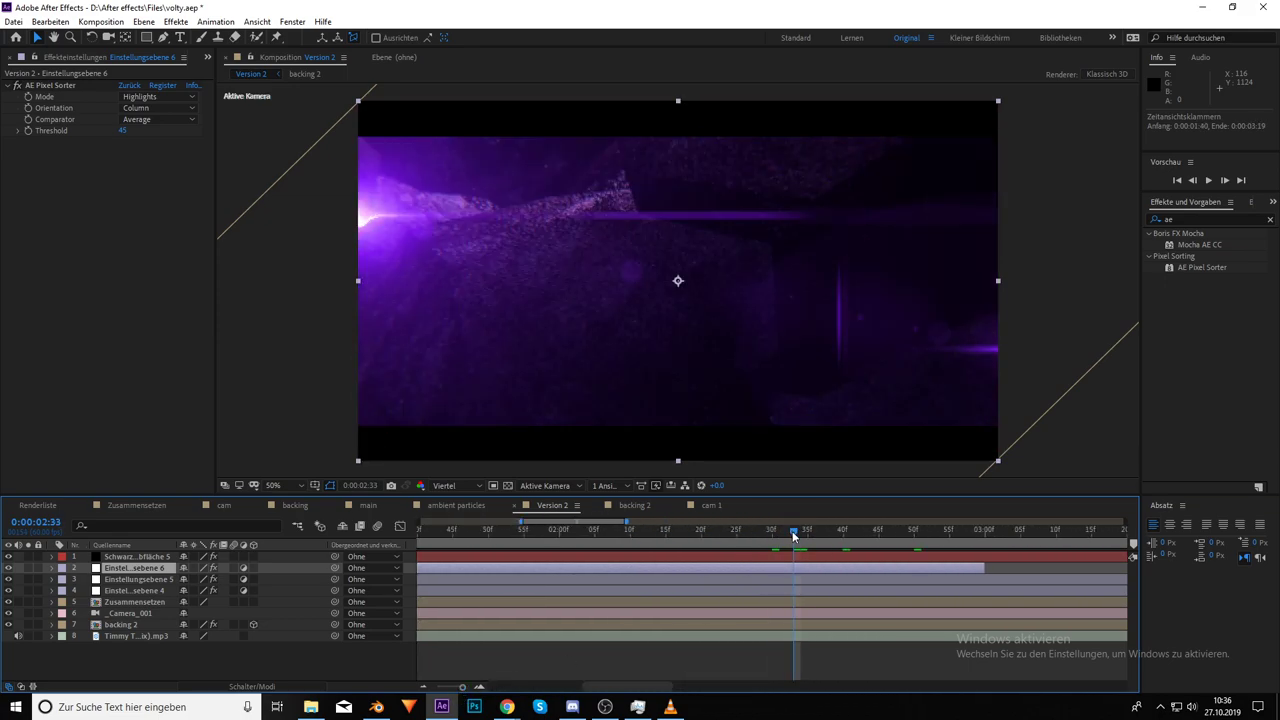
{"action": "left_click_drag", "start_coordinate": [985, 567], "coordinate": [794, 575]}
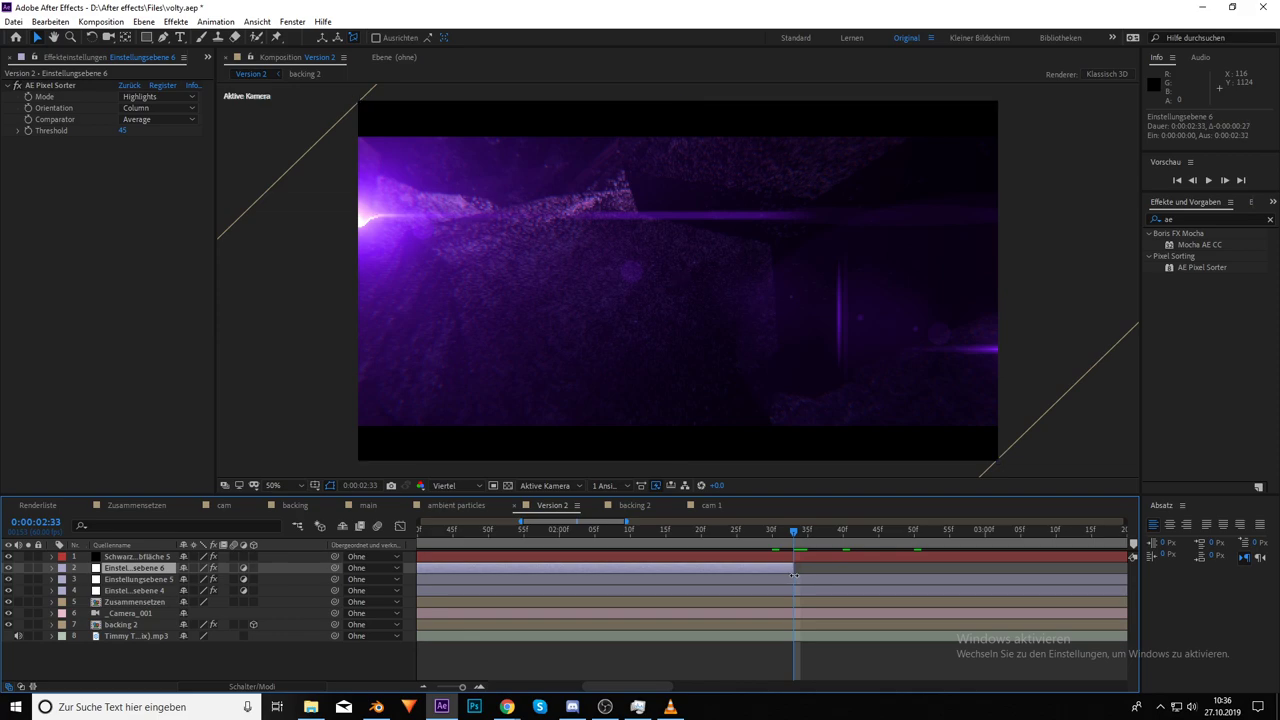
{"action": "left_click_drag", "start_coordinate": [462, 687], "coordinate": [422, 693]}
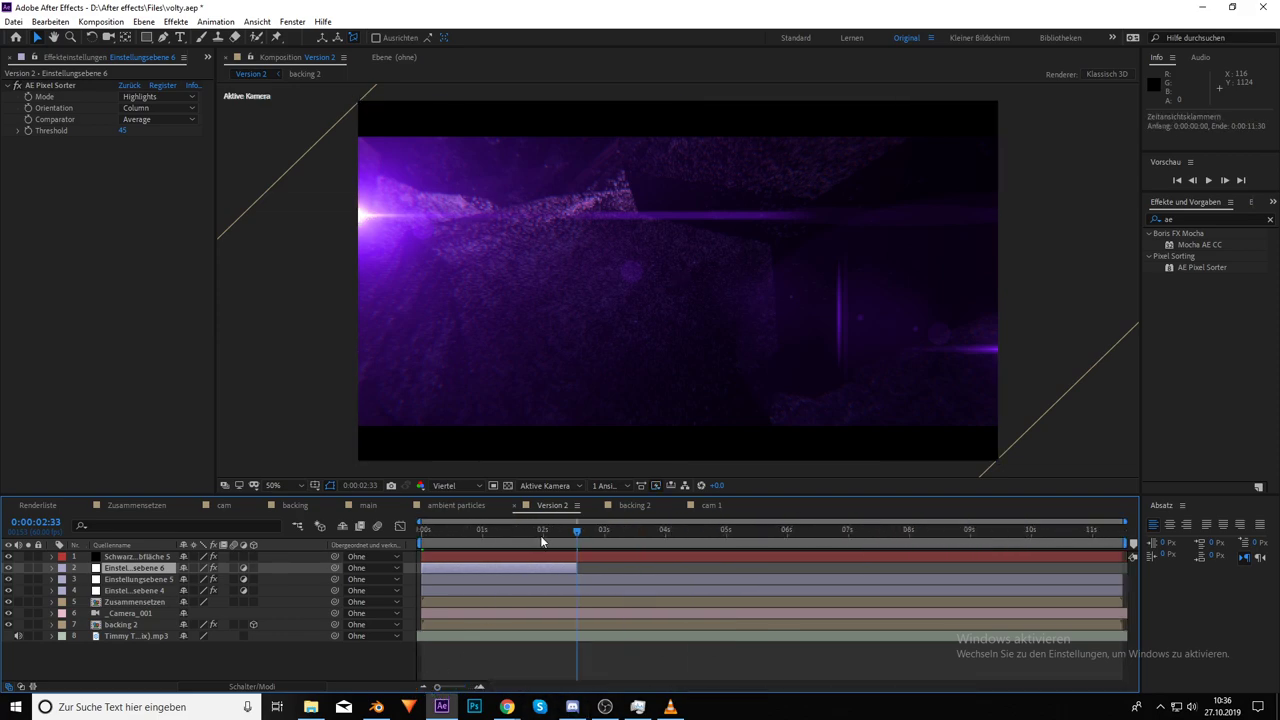
{"action": "key", "text": "Home"}
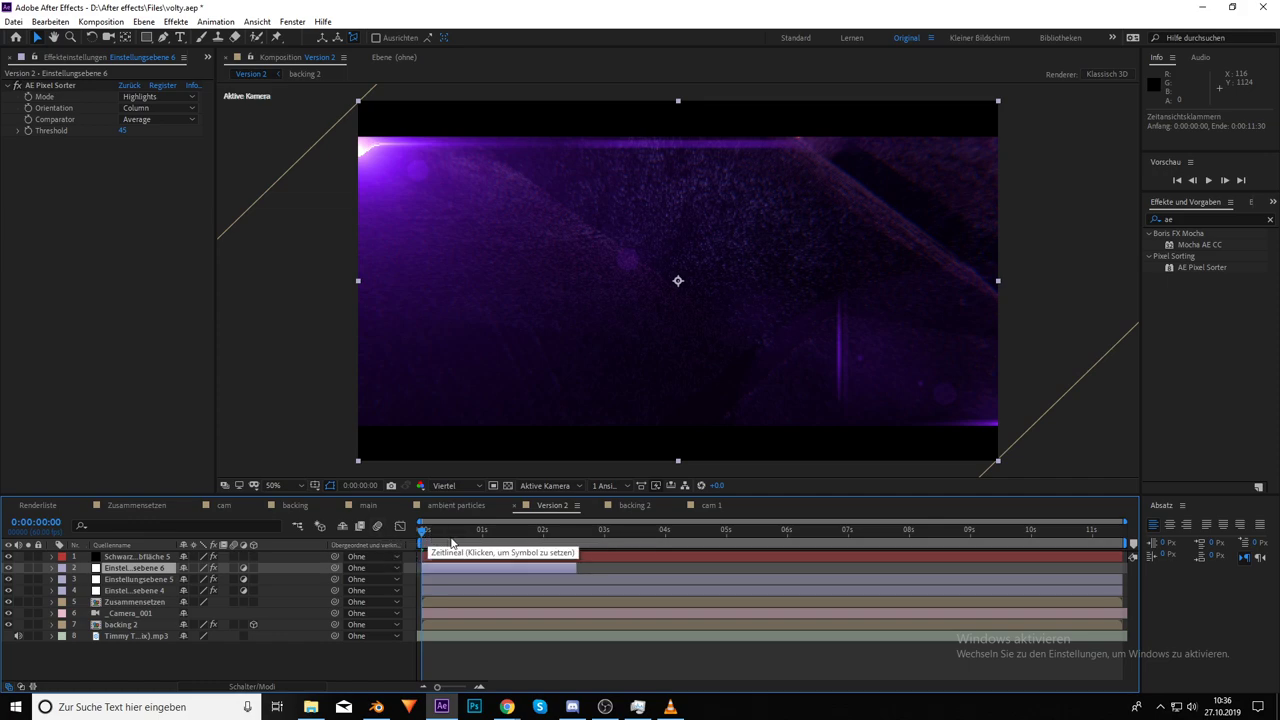
{"action": "key", "text": "space"}
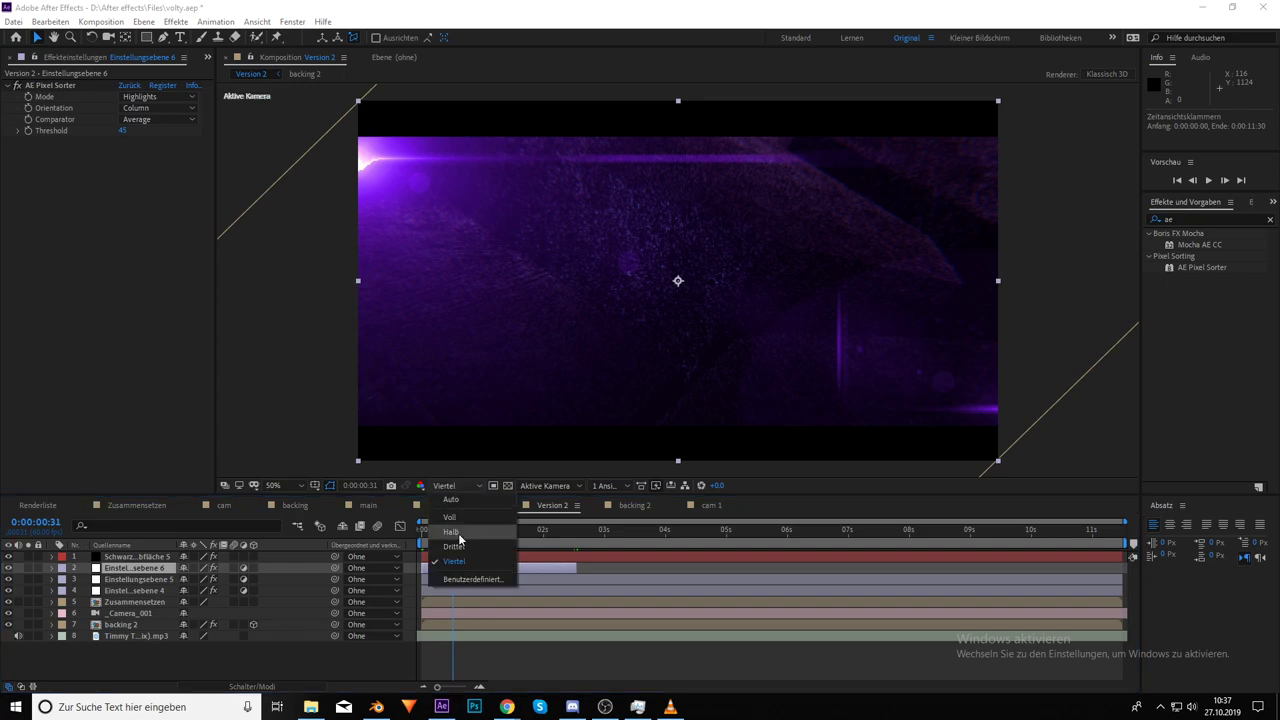
Set the AE Pixel Sorter Threshold on Einstellungsebene 6 to 140 and check frames up to 0:00:02:05
{"action": "left_click", "coordinate": [147, 569]}
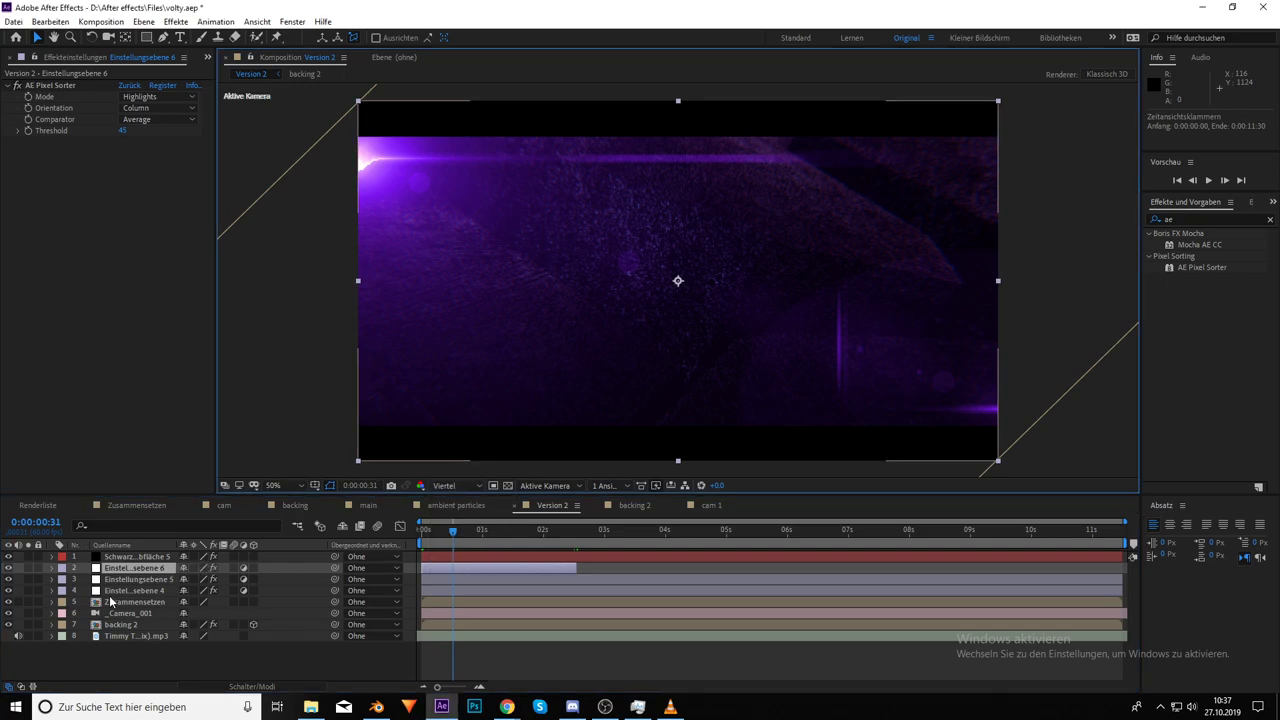
{"action": "left_click", "coordinate": [53, 568]}
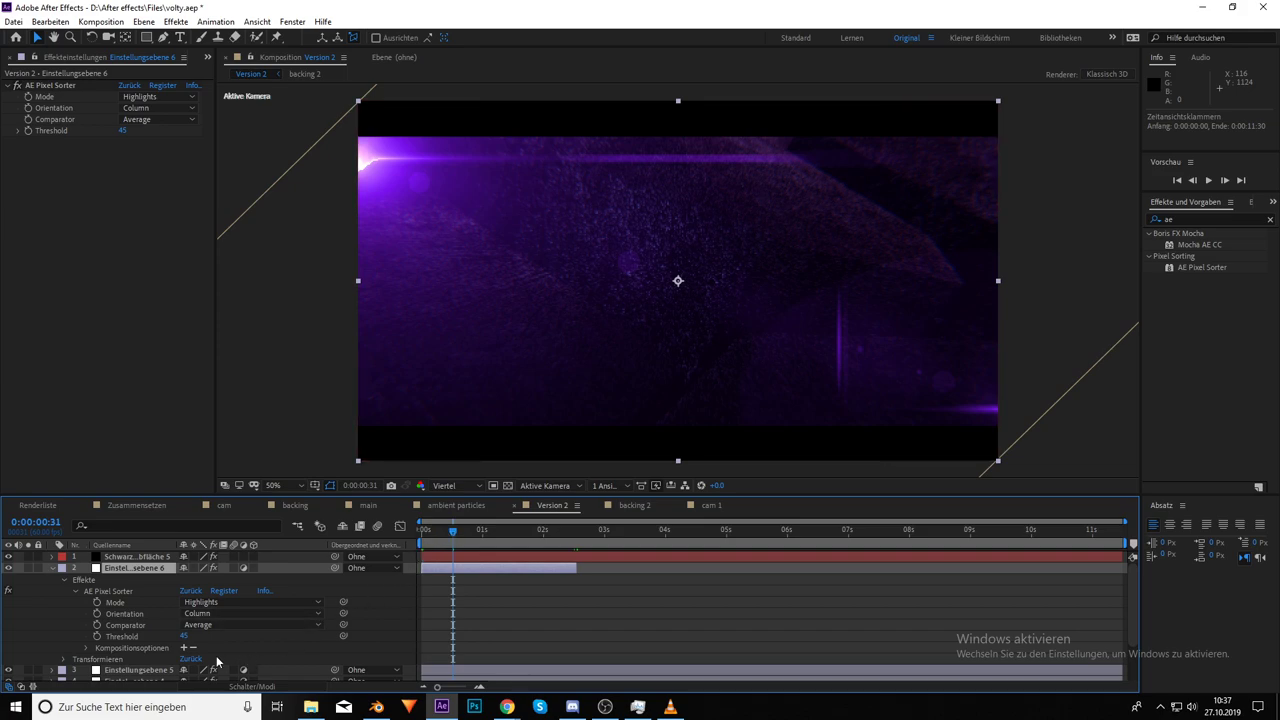
{"action": "left_click_drag", "start_coordinate": [185, 637], "coordinate": [256, 637]}
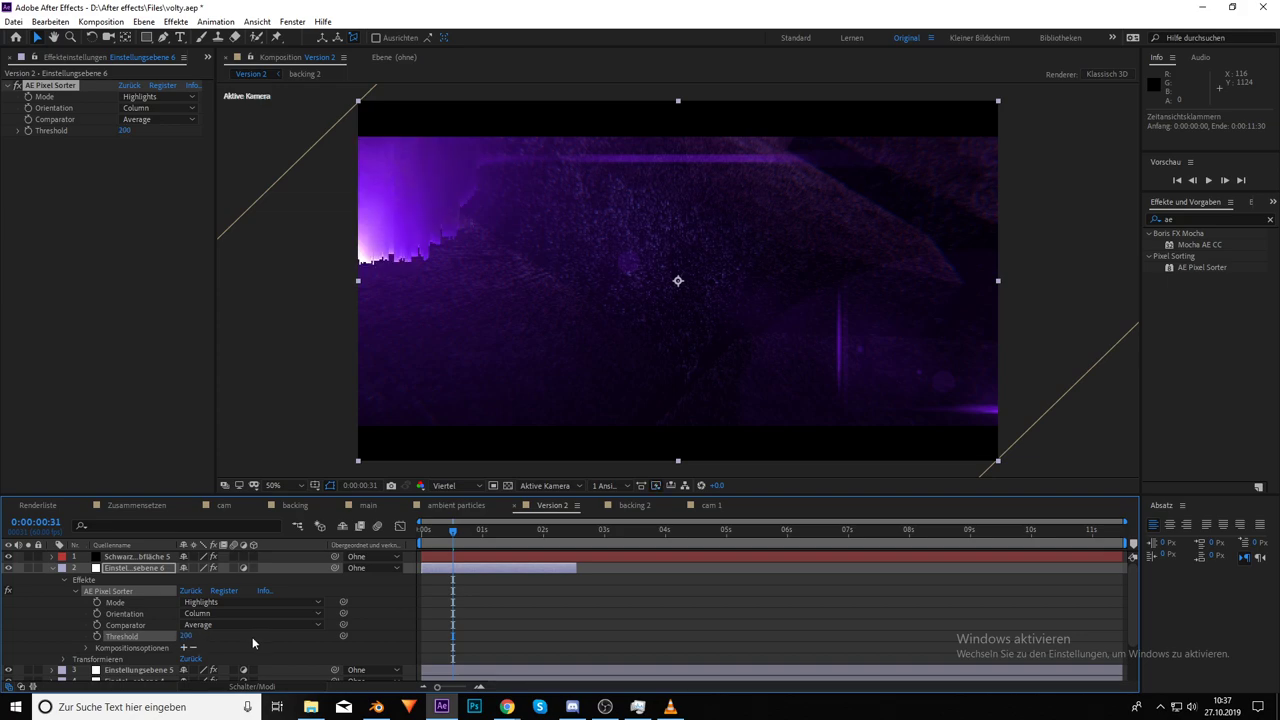
{"action": "left_click_drag", "start_coordinate": [163, 642], "coordinate": [154, 648]}
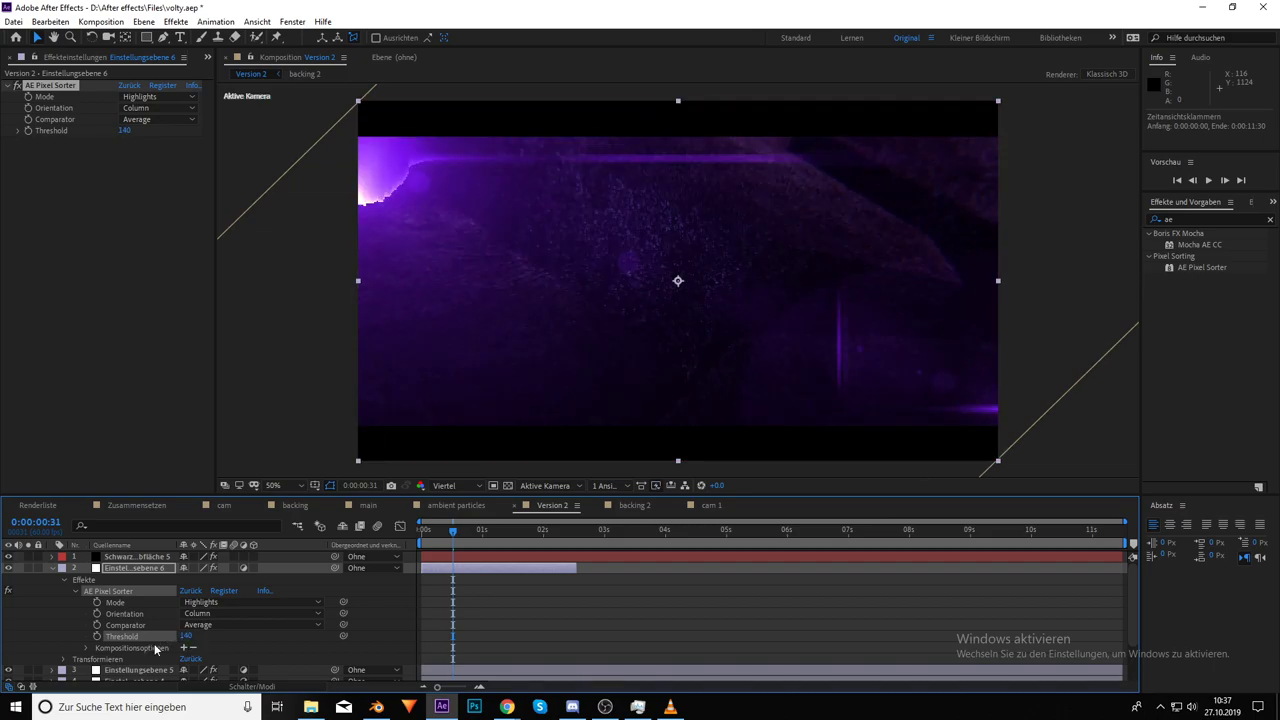
{"action": "left_click_drag", "start_coordinate": [452, 537], "coordinate": [510, 540]}
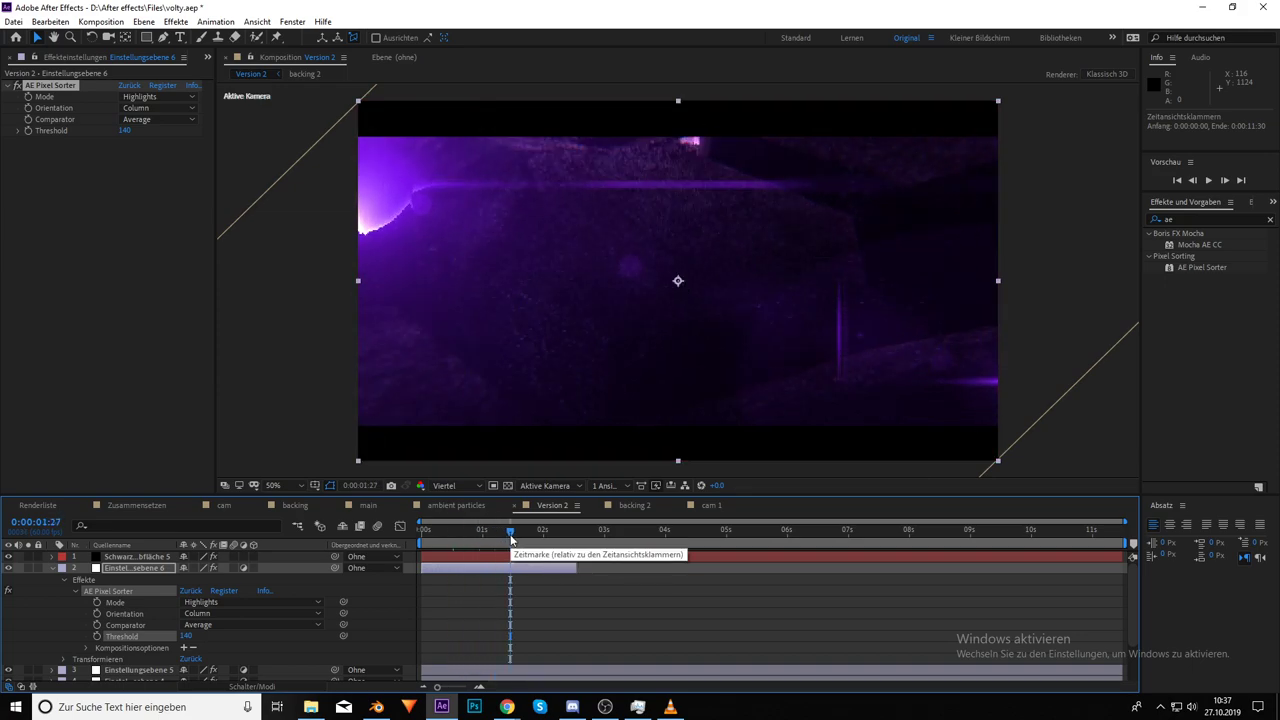
{"action": "left_click_drag", "start_coordinate": [507, 540], "coordinate": [546, 547]}
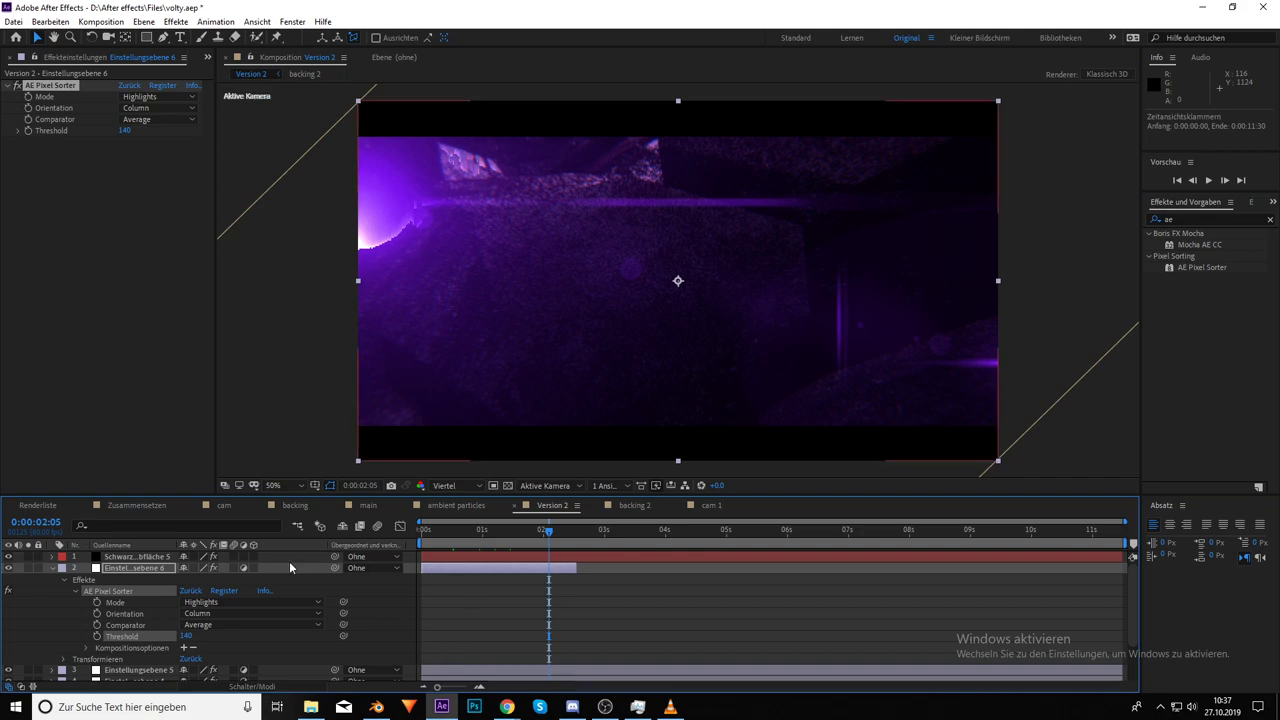
Play the transition into the logo reveal repeatedly from about 0:00:02:05 to check the pixel sorting
{"action": "key", "text": "space"}
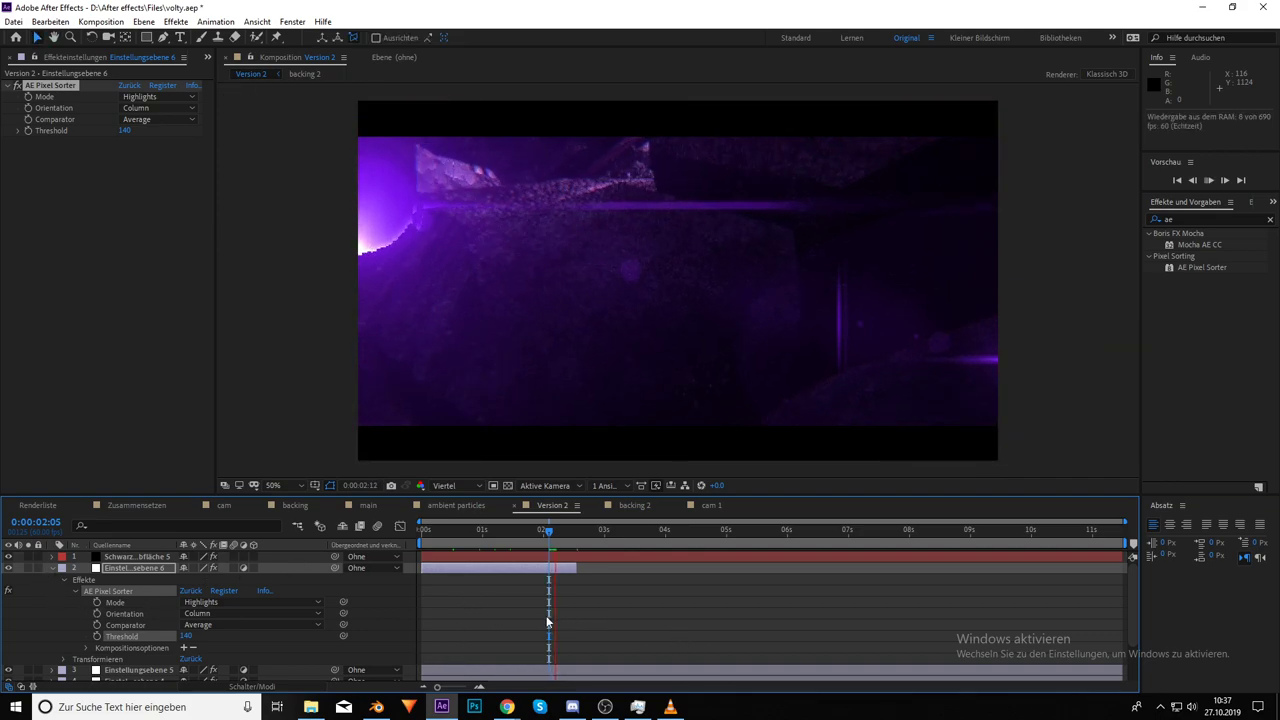
{"action": "scroll", "coordinate": [84, 634], "scroll_direction": "down", "scroll_amount": 3}
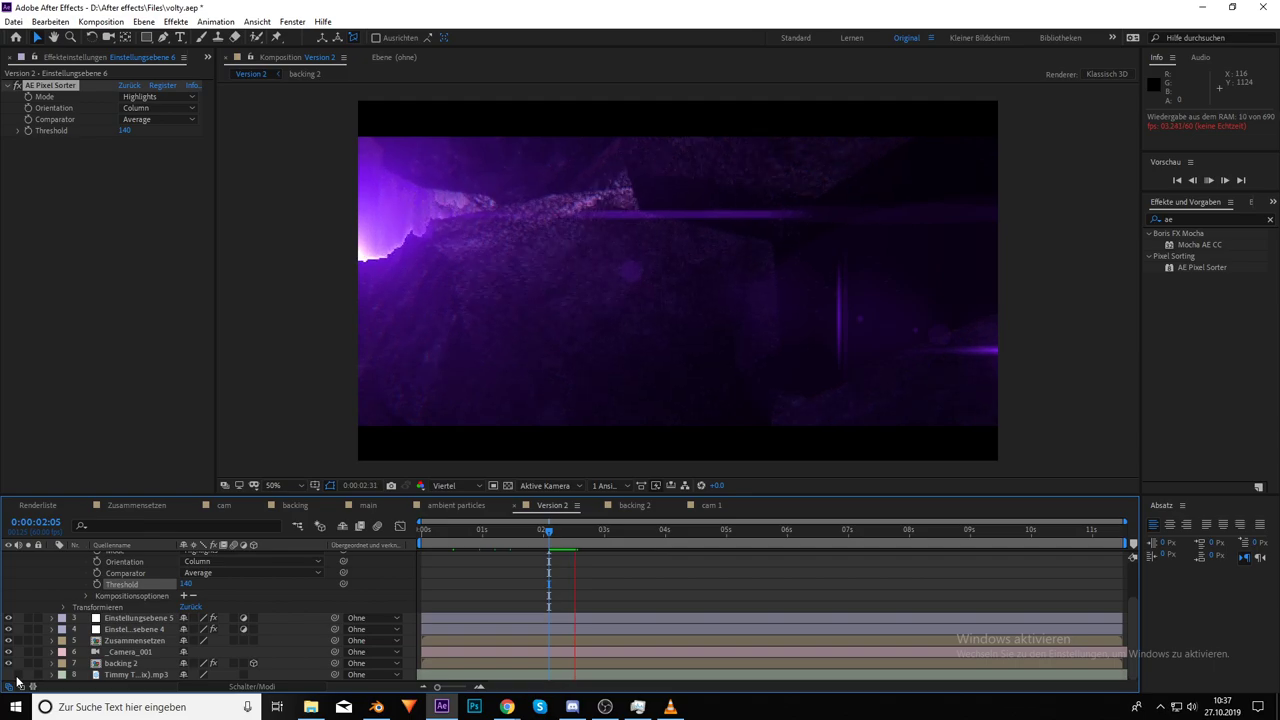
{"action": "key", "text": "space"}
{"action": "scroll", "coordinate": [433, 645], "scroll_direction": "up", "scroll_amount": 3}
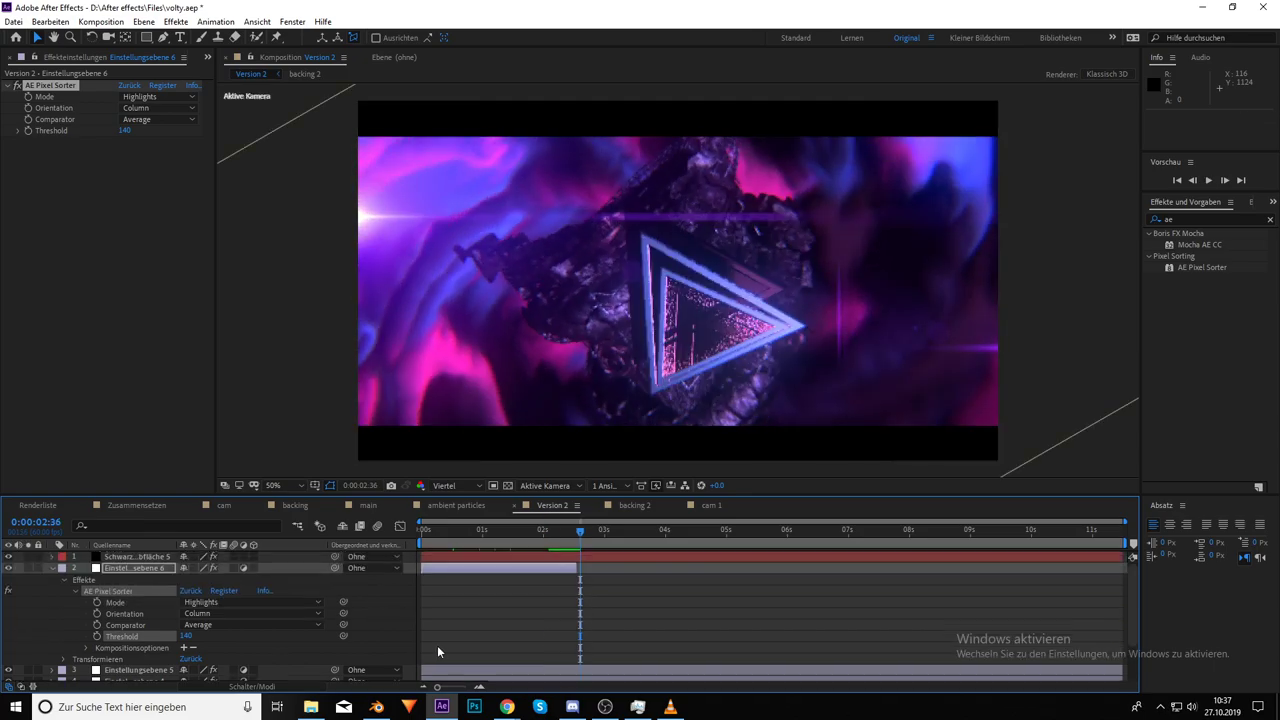
{"action": "left_click_drag", "start_coordinate": [555, 530], "coordinate": [549, 530]}
{"action": "key", "text": "space"}
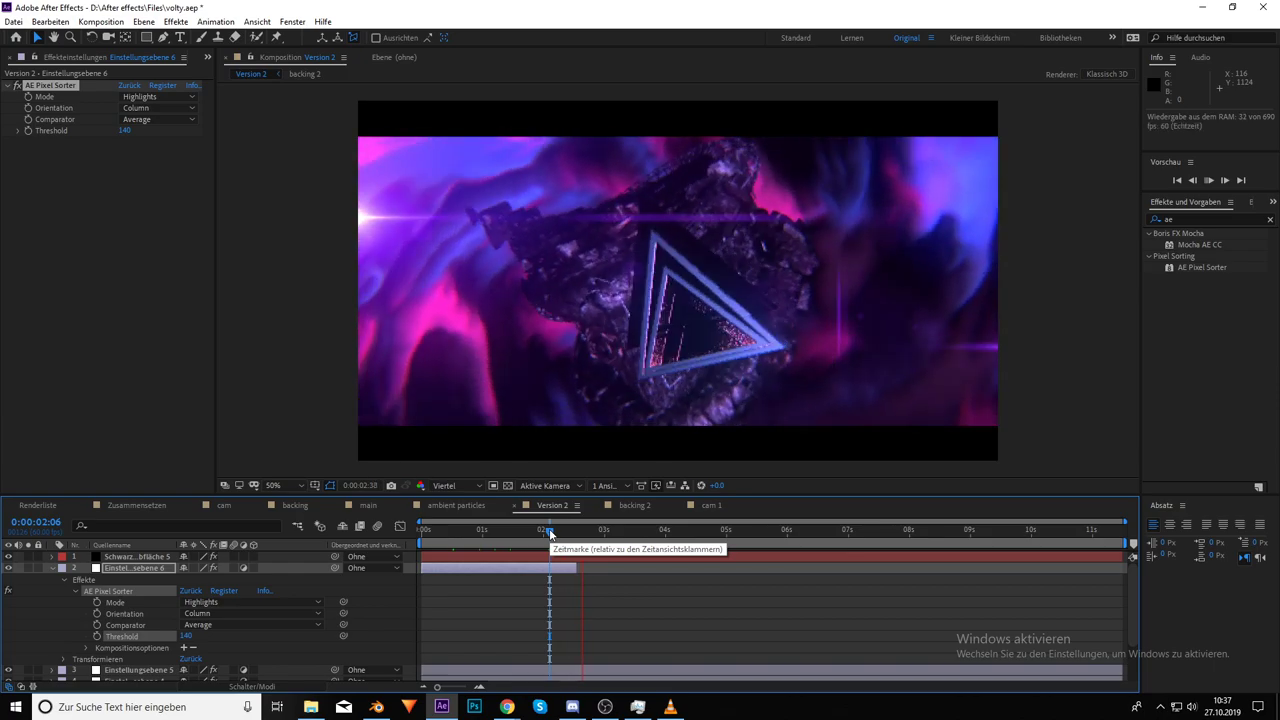
{"action": "key", "text": "space"}
{"action": "left_click", "coordinate": [552, 528]}
{"action": "key", "text": "space"}
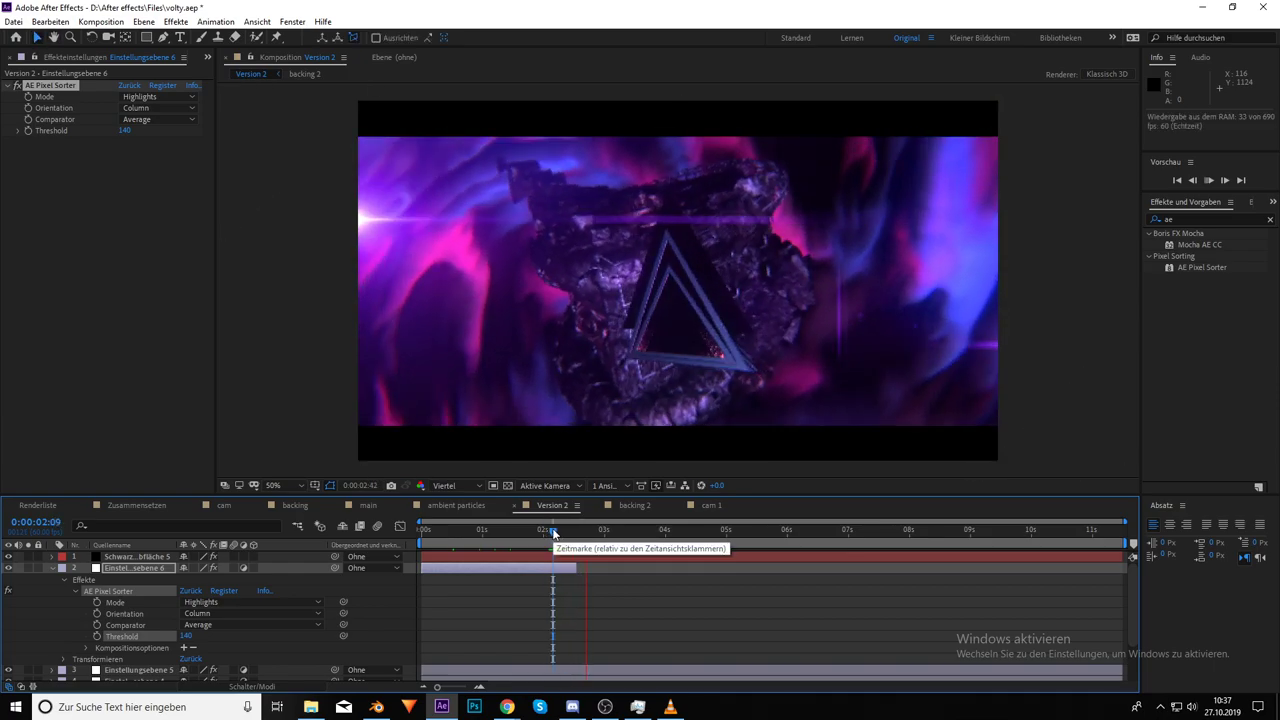
{"action": "key", "text": "space"}
{"action": "key", "text": "space"}
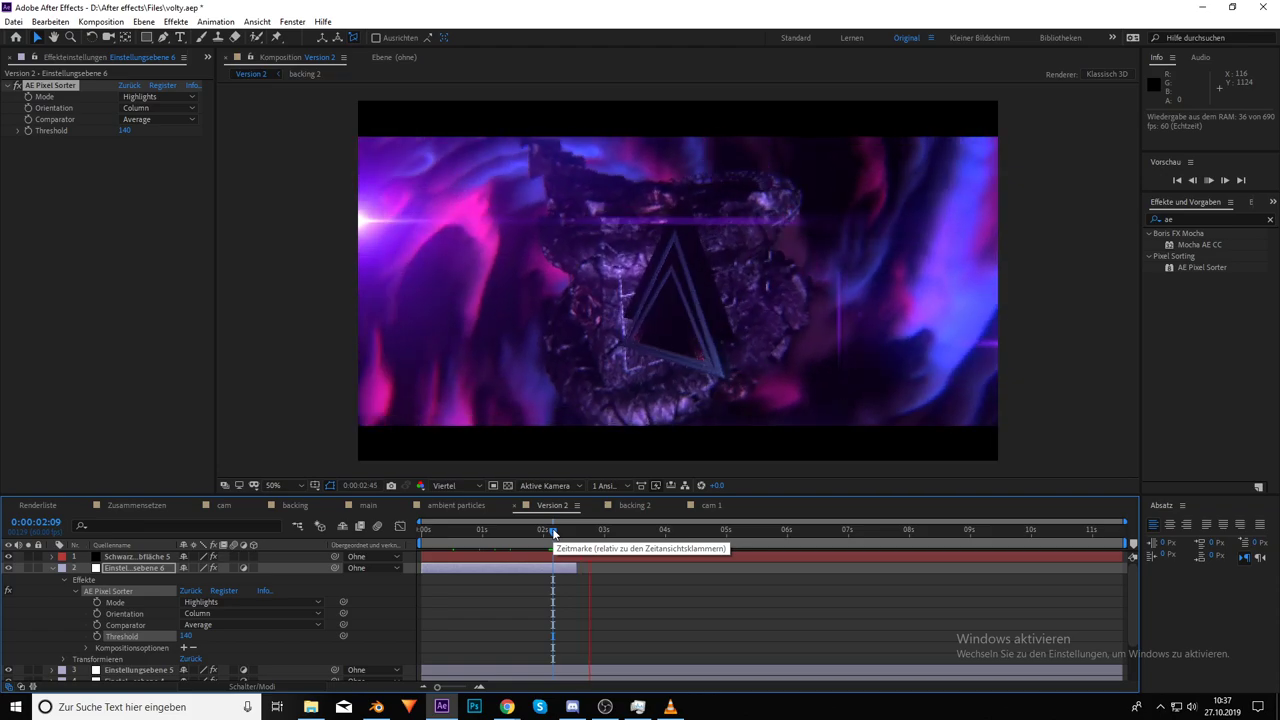
{"action": "left_click", "coordinate": [549, 528]}
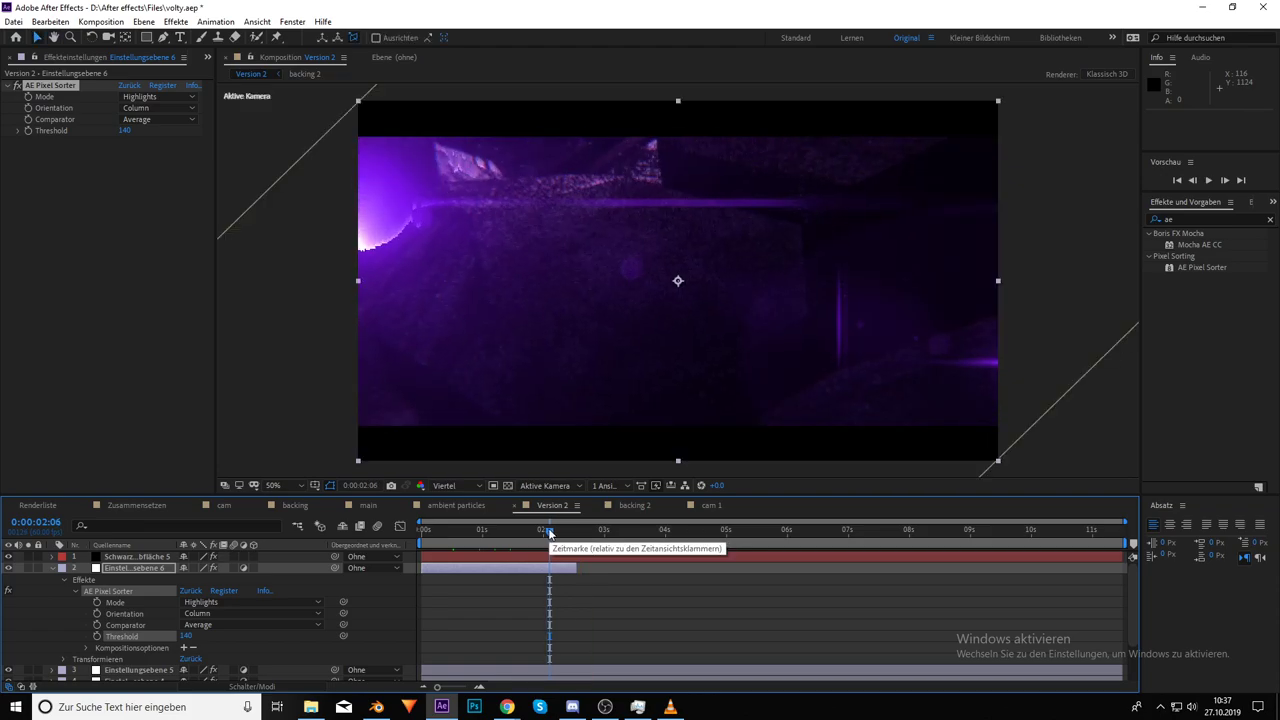
{"action": "key", "text": "space"}
Animate the AE Pixel Sorter Threshold with keyframes from 140 at 0:00:01:47 to 255 at 0:00:02:30
{"action": "left_click", "coordinate": [534, 530]}
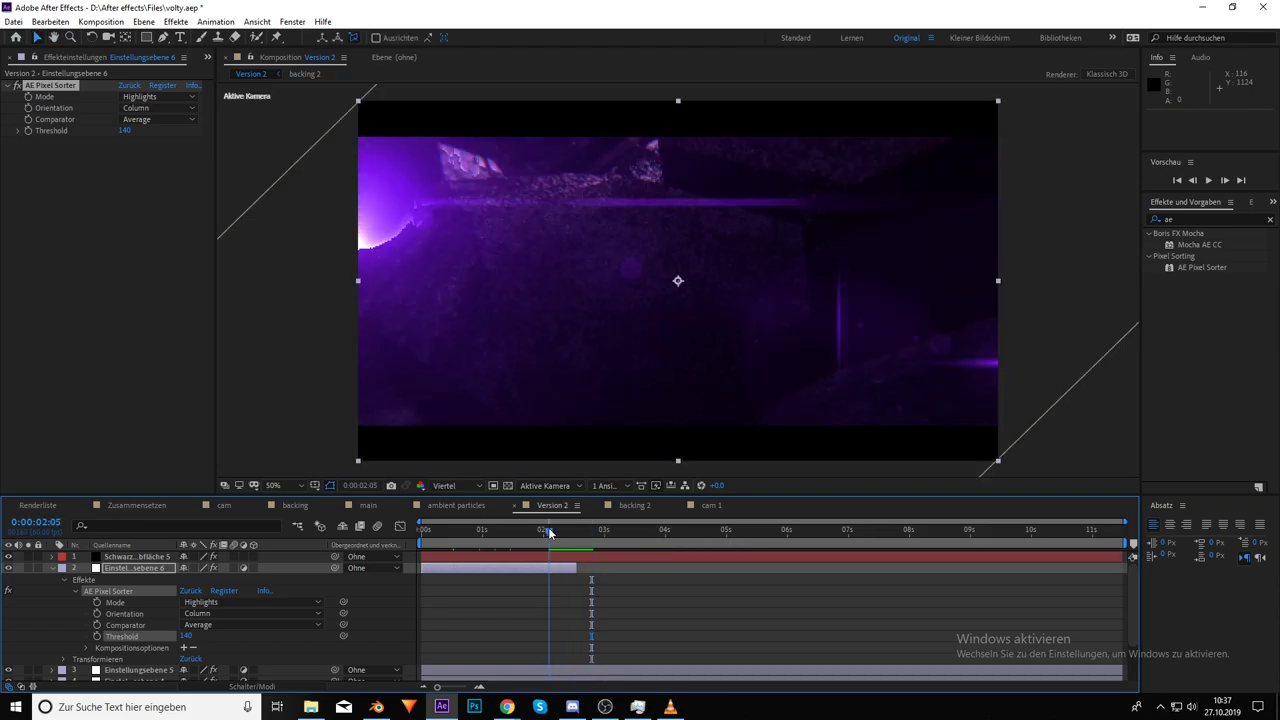
{"action": "left_click_drag", "start_coordinate": [533, 527], "coordinate": [531, 531]}
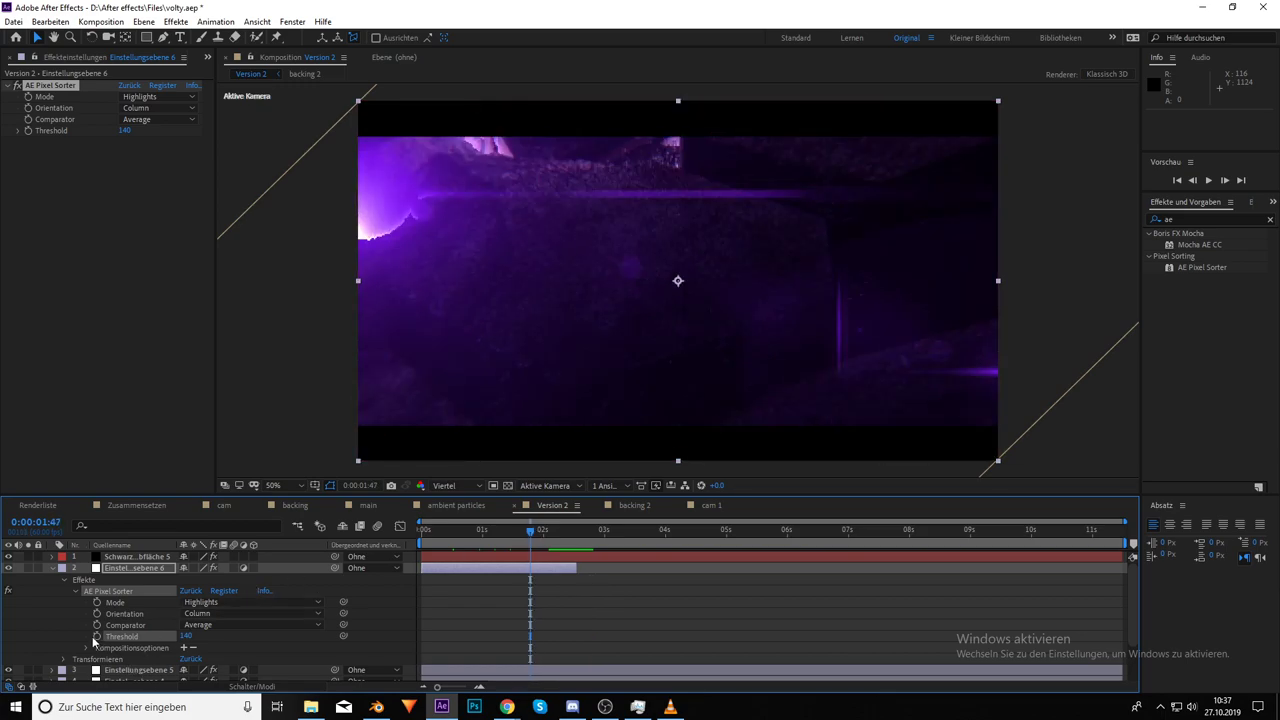
{"action": "left_click", "coordinate": [96, 637]}
{"action": "left_click_drag", "start_coordinate": [530, 534], "coordinate": [575, 532]}
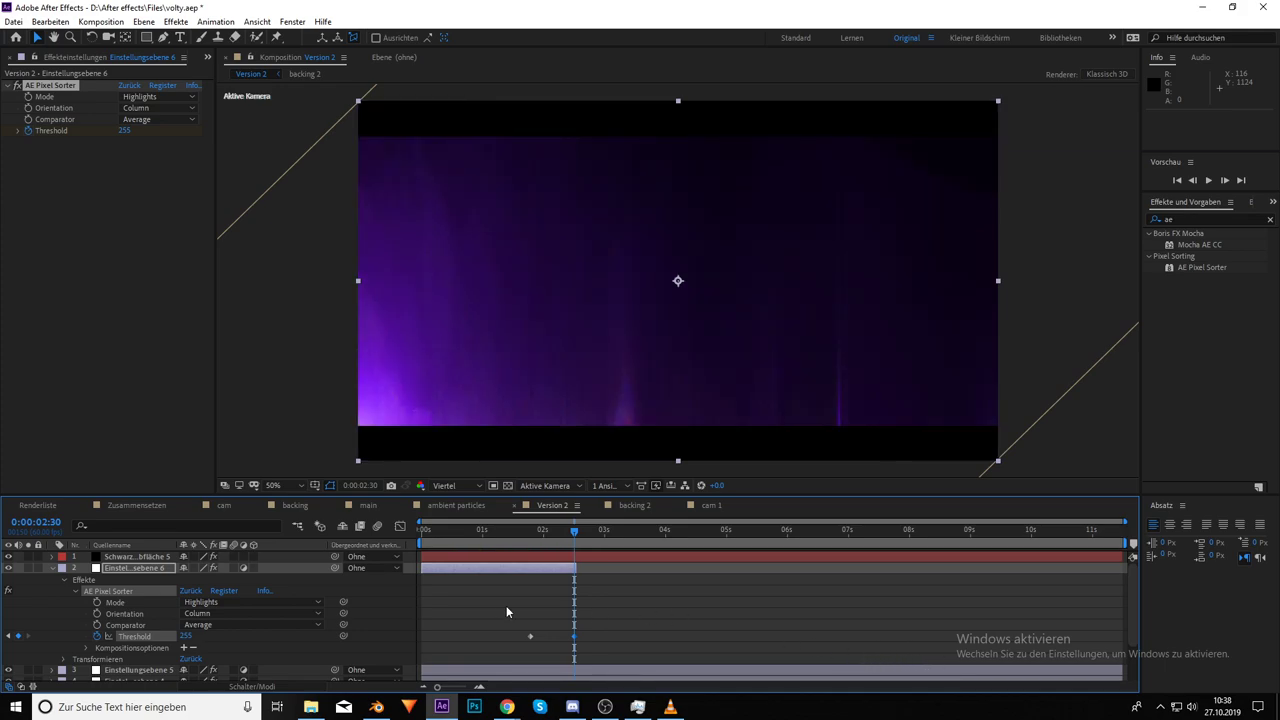
Preview the Threshold animation from about 0:00:01:32 into the reveal, first with the Timmy Turner music muted and again with it audible
{"action": "key", "text": "space"}
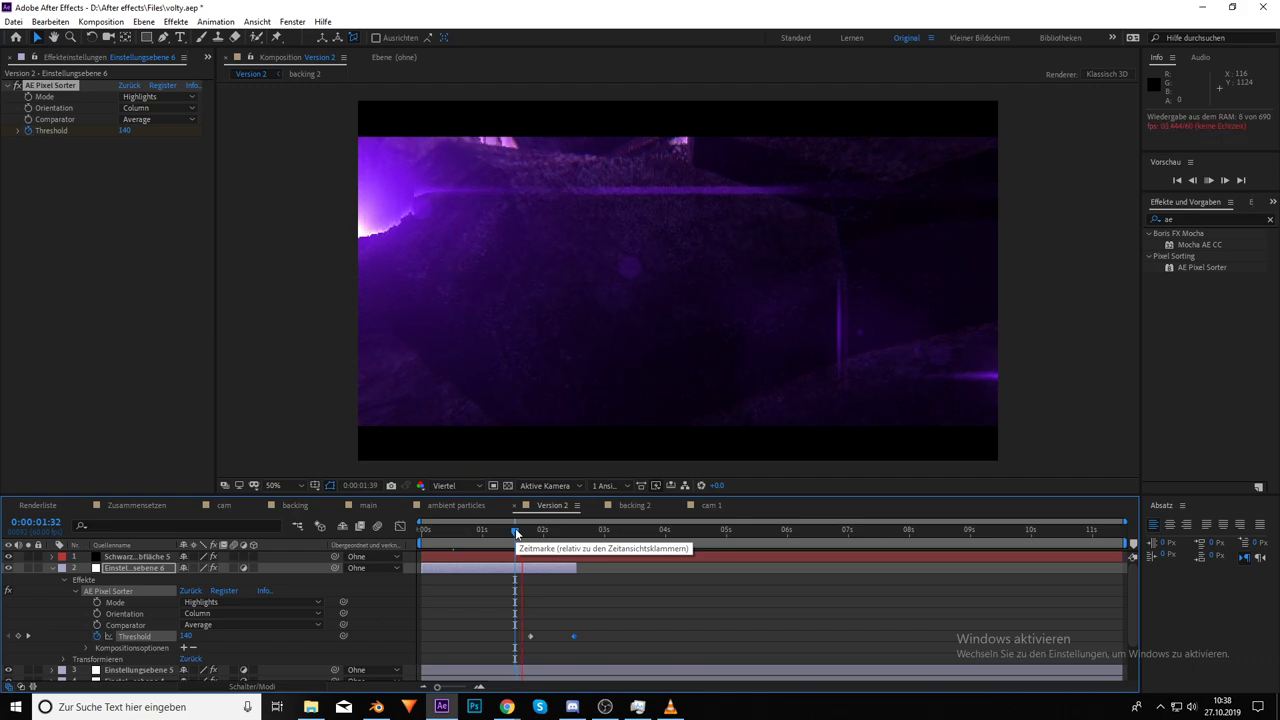
{"action": "scroll", "coordinate": [42, 668], "scroll_direction": "down", "scroll_amount": 2}
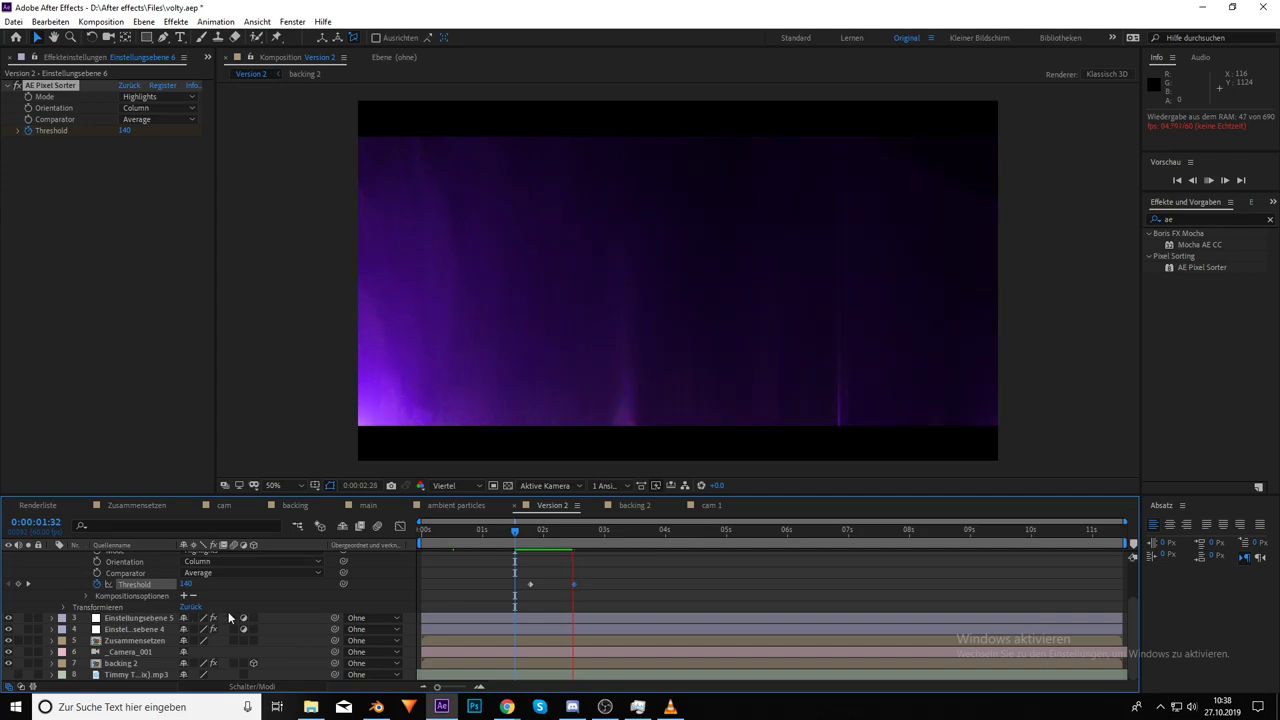
{"action": "left_click", "coordinate": [524, 540]}
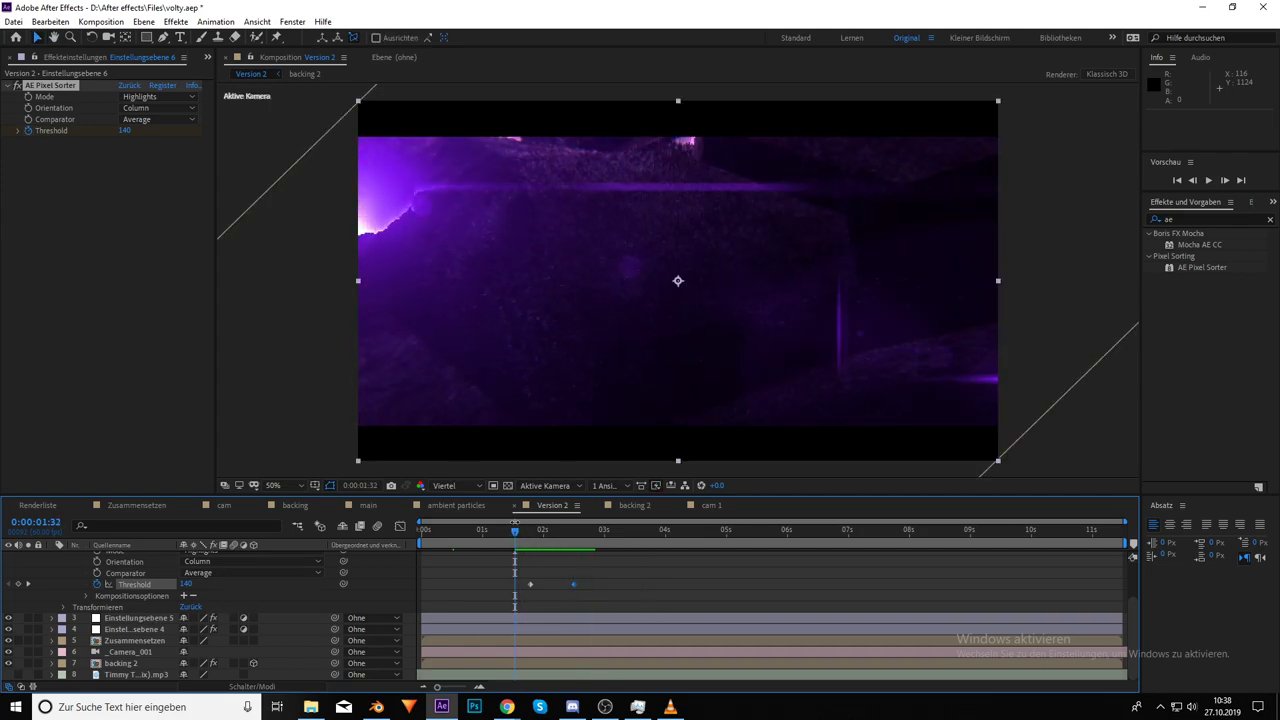
{"action": "key", "text": "space"}
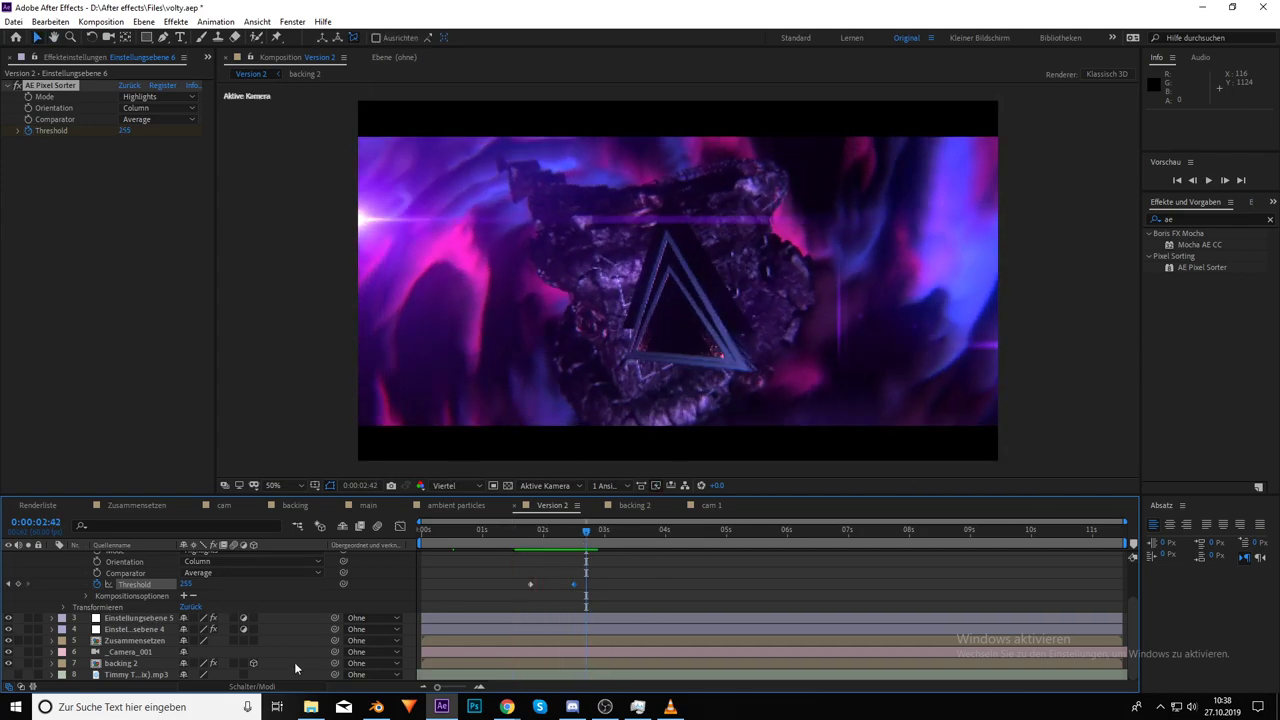
{"action": "left_click", "coordinate": [522, 530]}
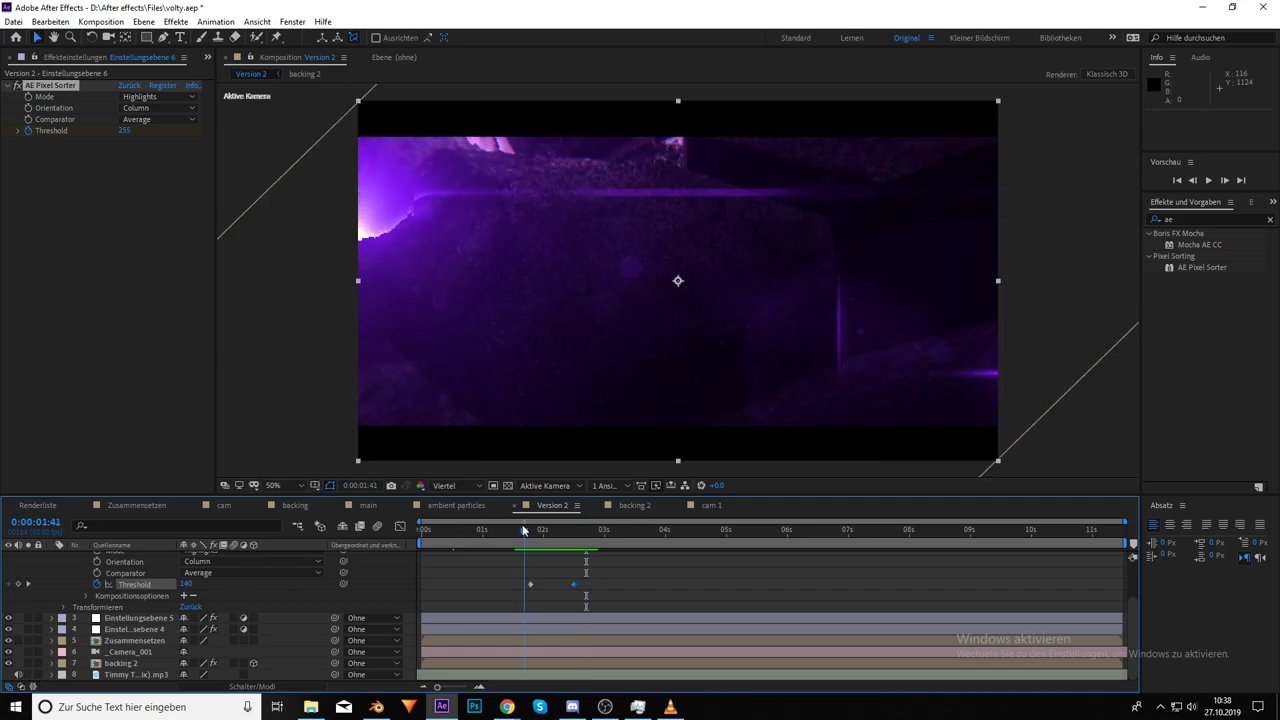
{"action": "key", "text": "space"}
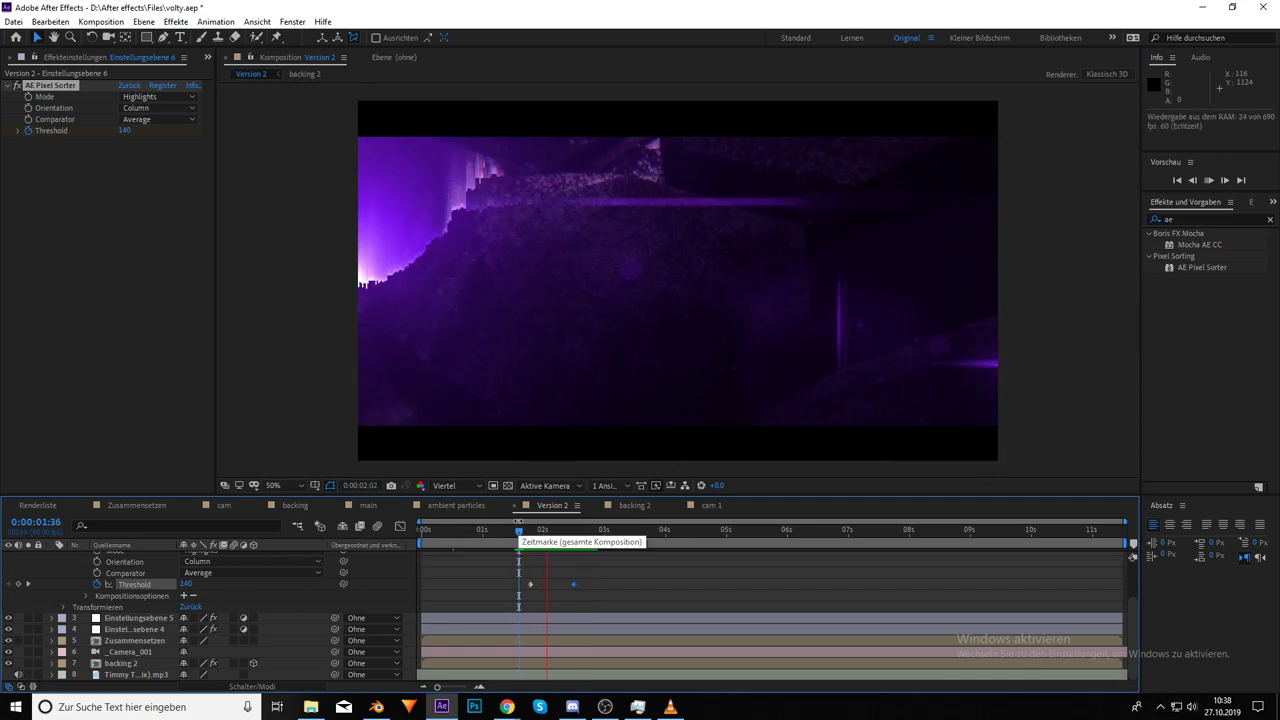
{"action": "key", "text": "space"}
{"action": "left_click", "coordinate": [516, 530]}
{"action": "key", "text": "space"}
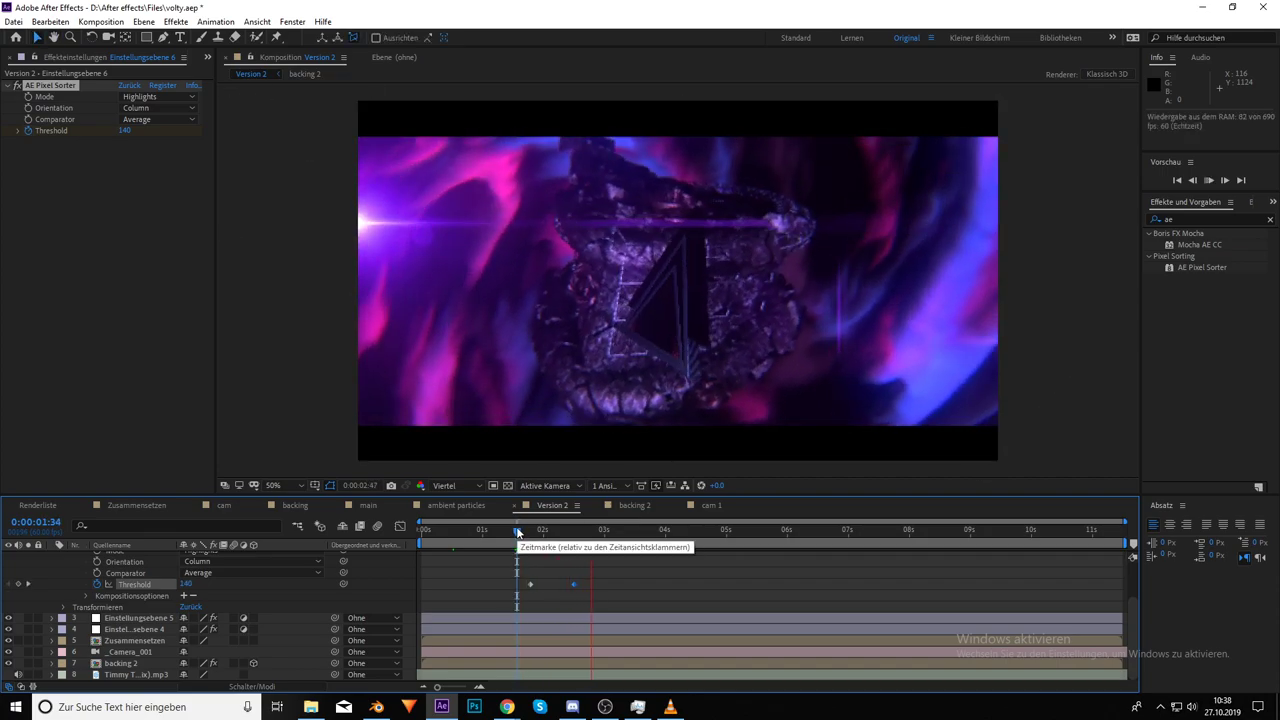
{"action": "left_click", "coordinate": [519, 530]}
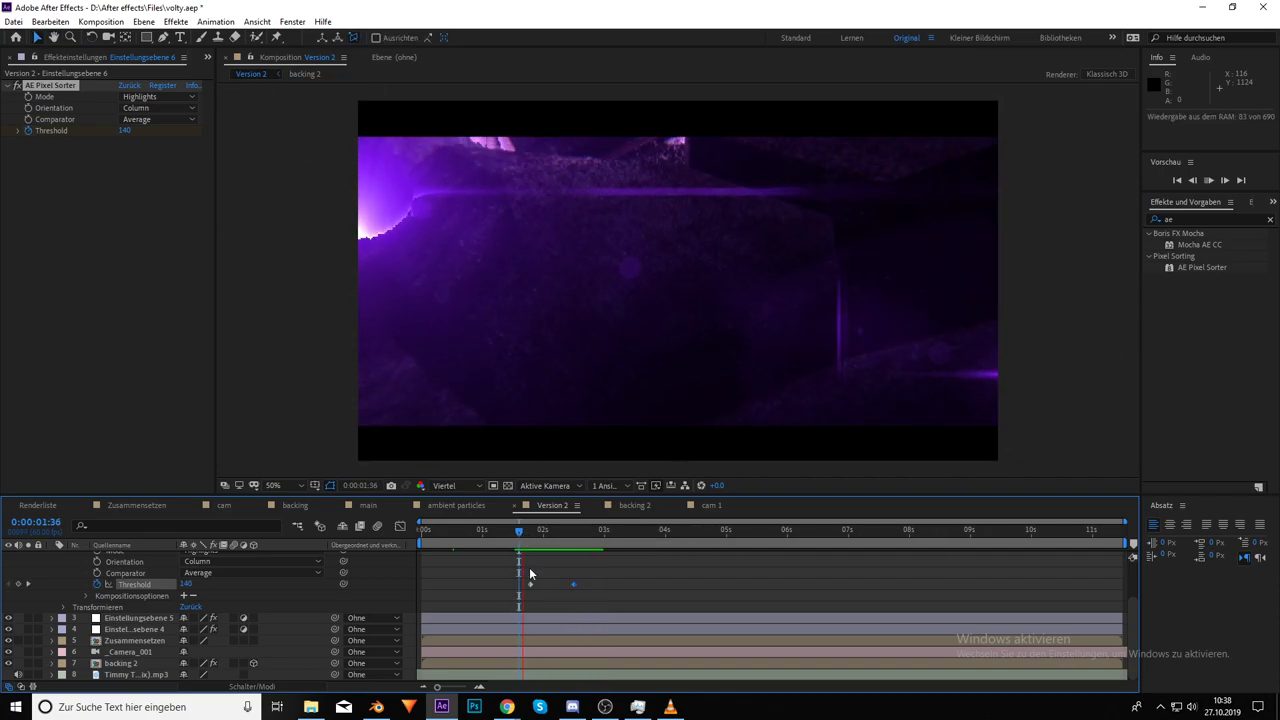
{"action": "key", "text": "space"}
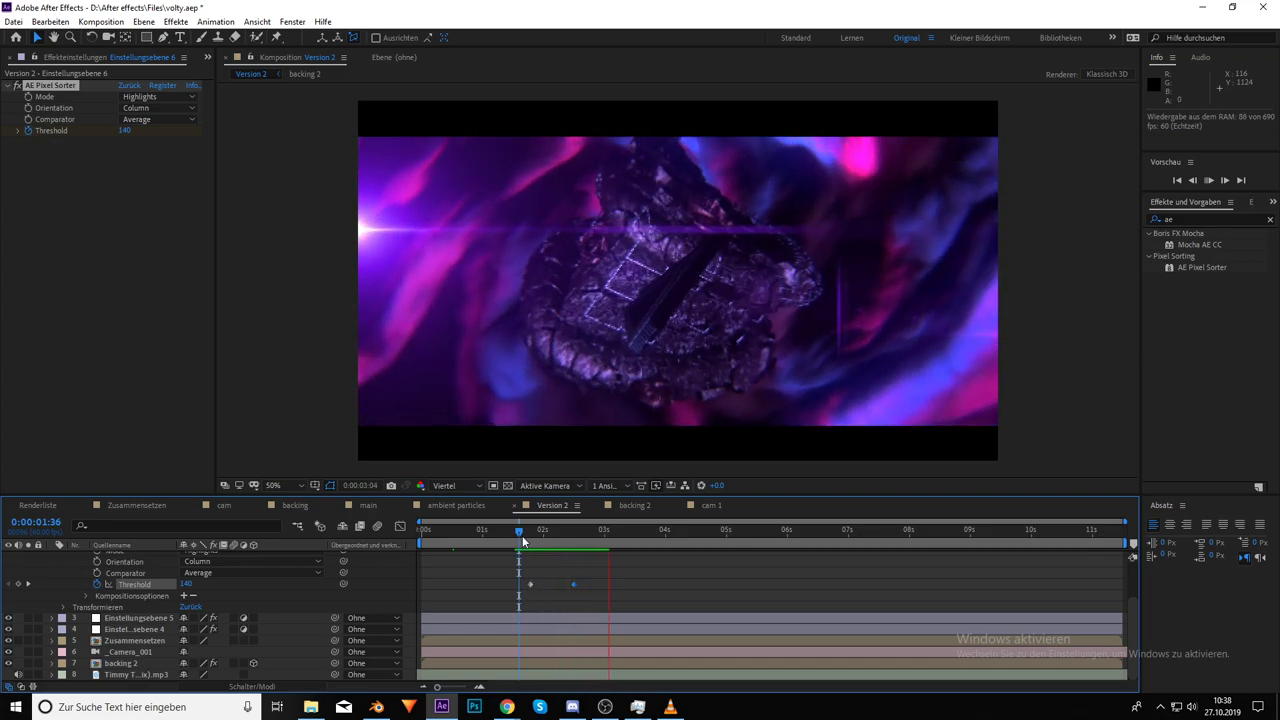
{"action": "left_click", "coordinate": [515, 530]}
{"action": "key", "text": "space"}
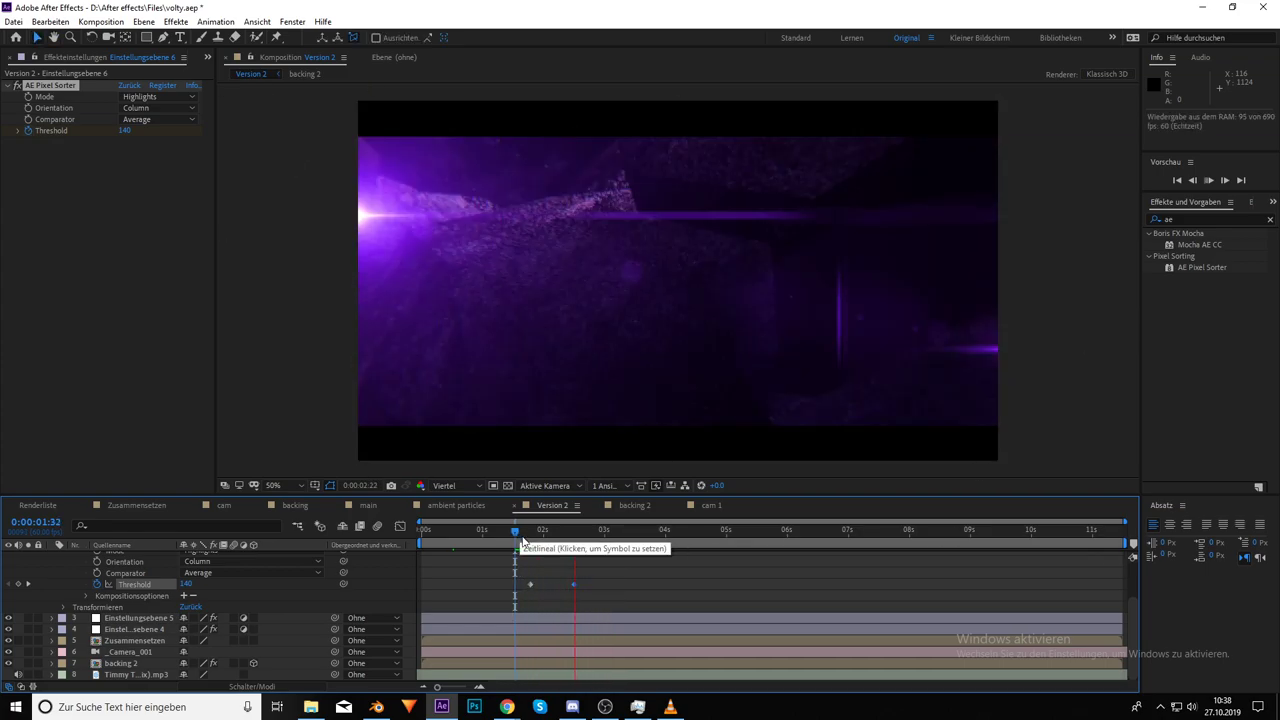
Move the first Threshold keyframe to 0:00:02:02 and preview the transition from 0:00:01:34
{"action": "key", "text": "space"}
{"action": "left_click_drag", "start_coordinate": [536, 585], "coordinate": [546, 585]}
{"action": "left_click", "coordinate": [517, 530]}
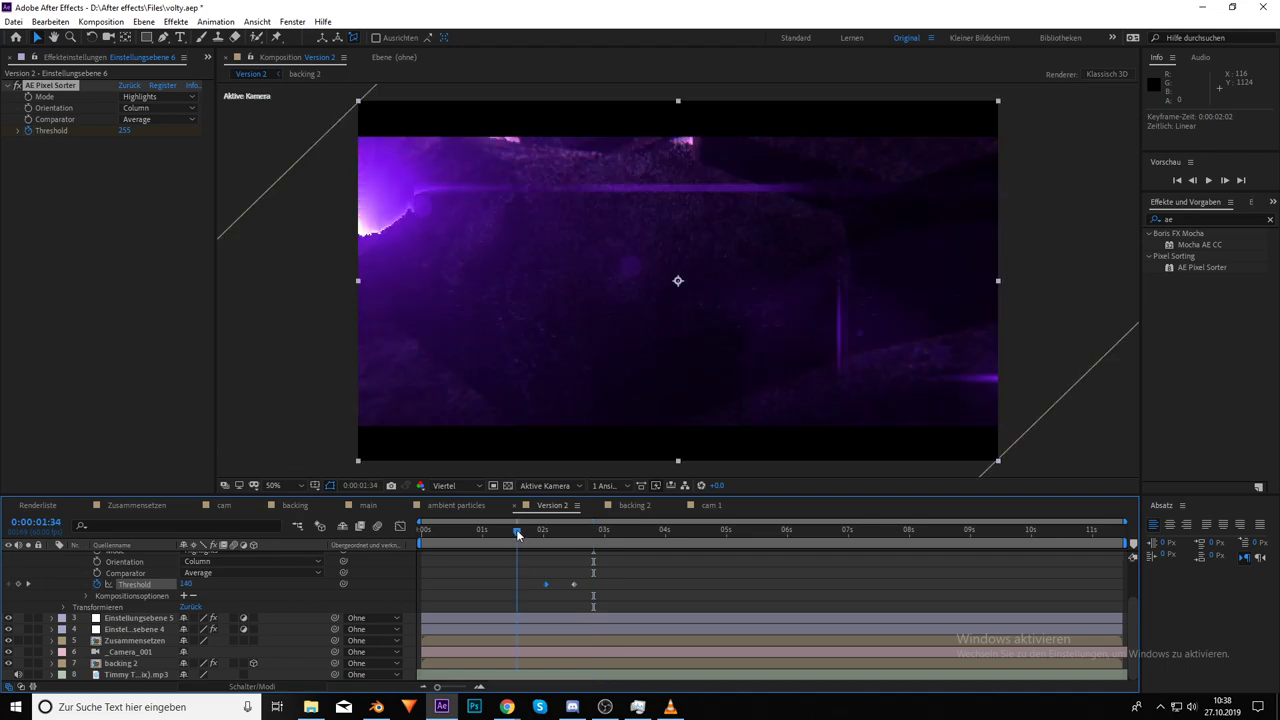
{"action": "key", "text": "space"}
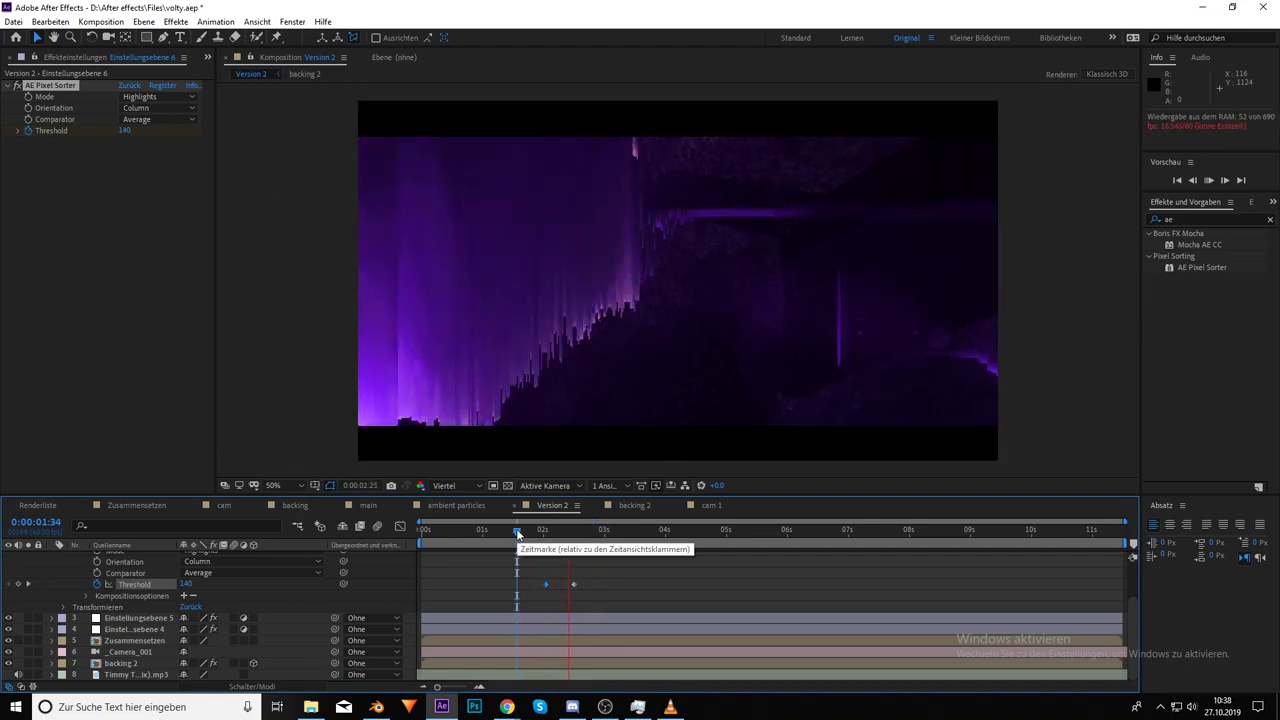
Replay the transition into the logo reveal from between 0:00:01:35 and 0:00:01:40 to judge the Threshold timing
{"action": "key", "text": "space"}
{"action": "left_click", "coordinate": [518, 529]}
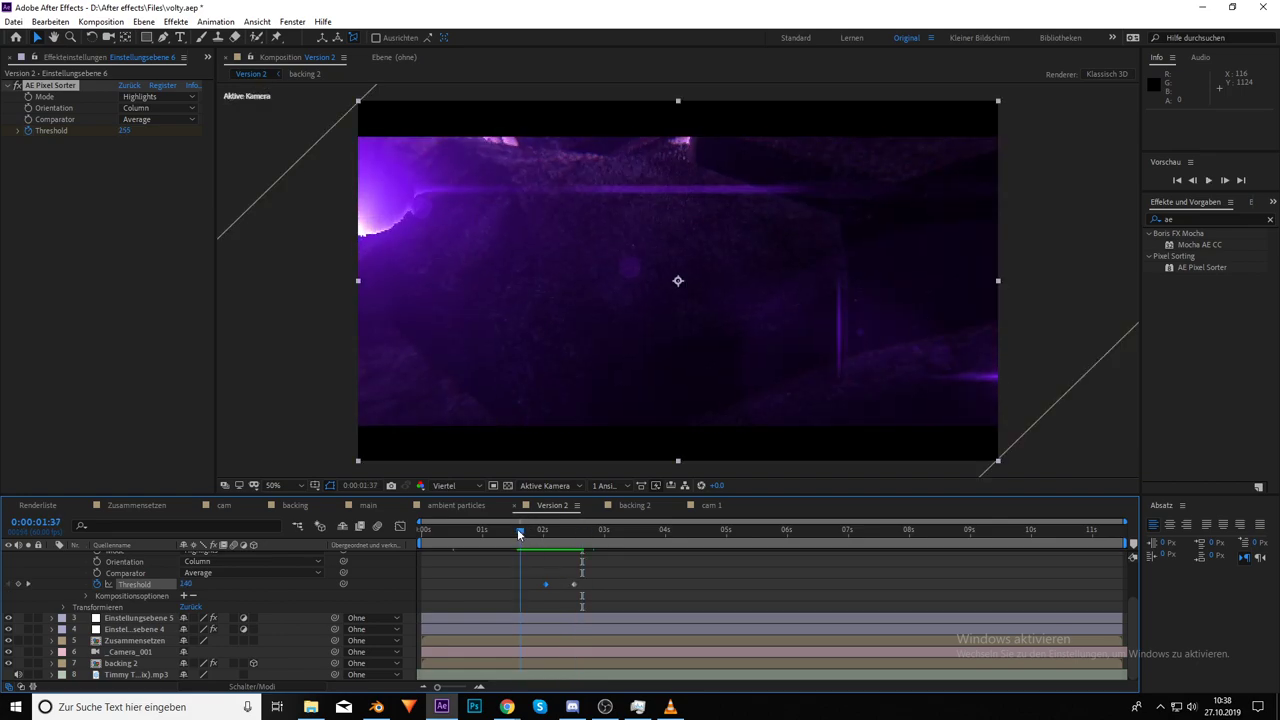
{"action": "key", "text": "space"}
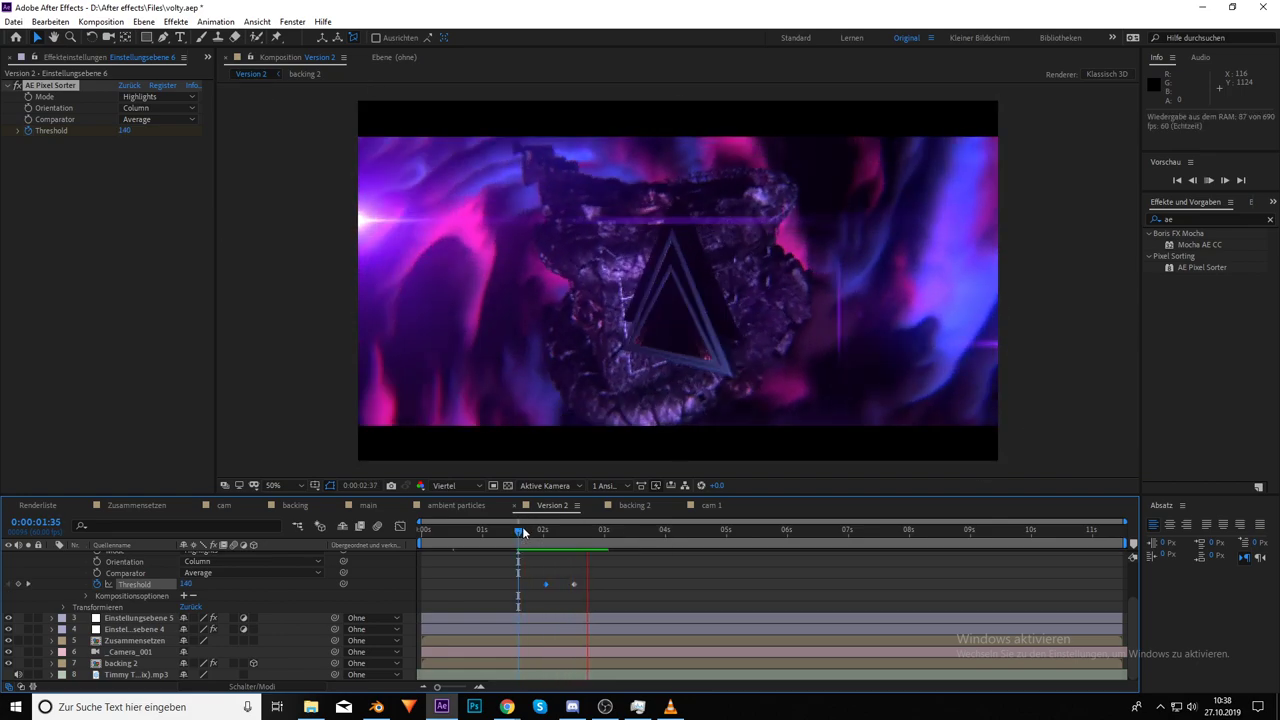
{"action": "left_click", "coordinate": [522, 529]}
{"action": "key", "text": "space"}
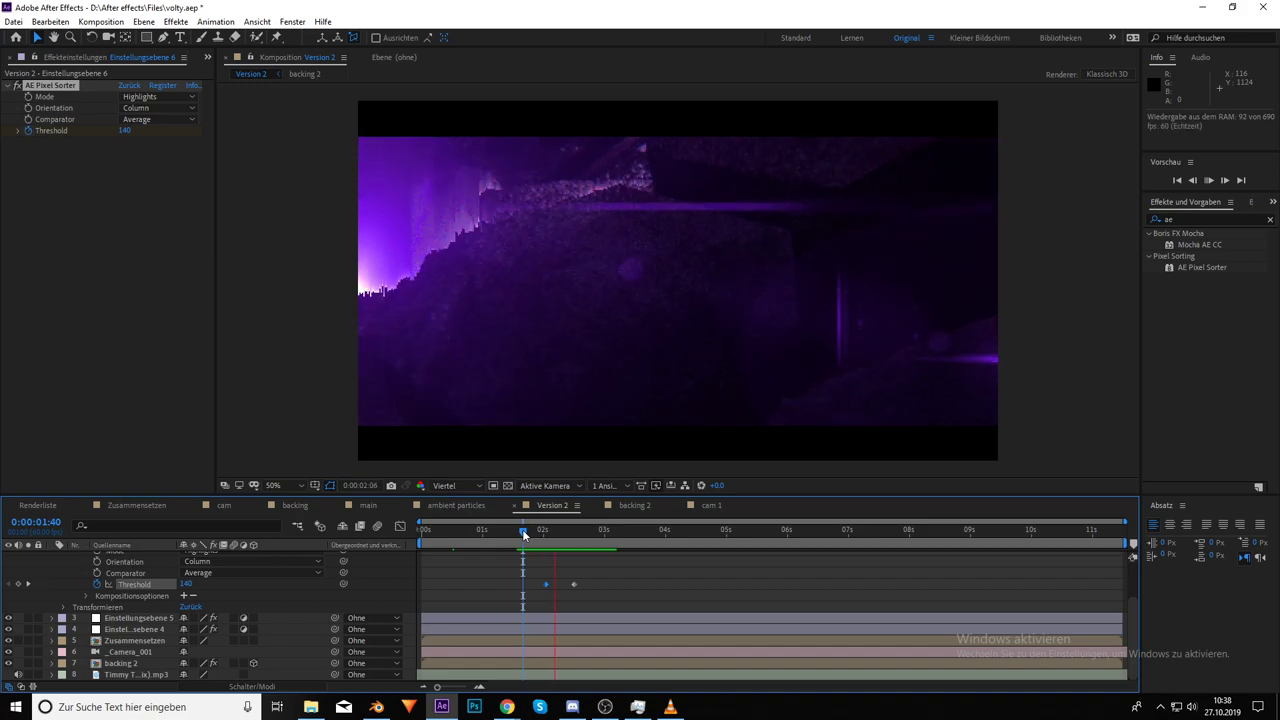
Move the first Threshold keyframe to 0:00:01:56 and preview the transition repeatedly from about 0:00:01:50
{"action": "key", "text": "space"}
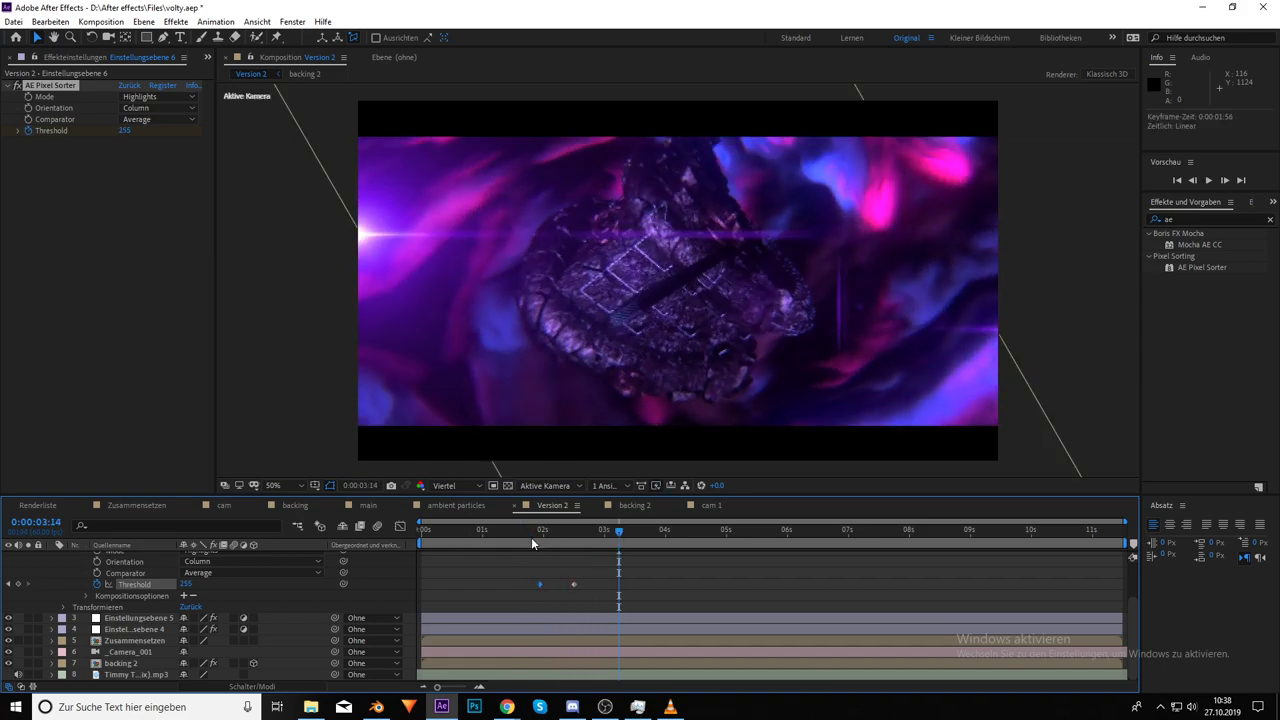
{"action": "left_click", "coordinate": [534, 530]}
{"action": "key", "text": "space"}
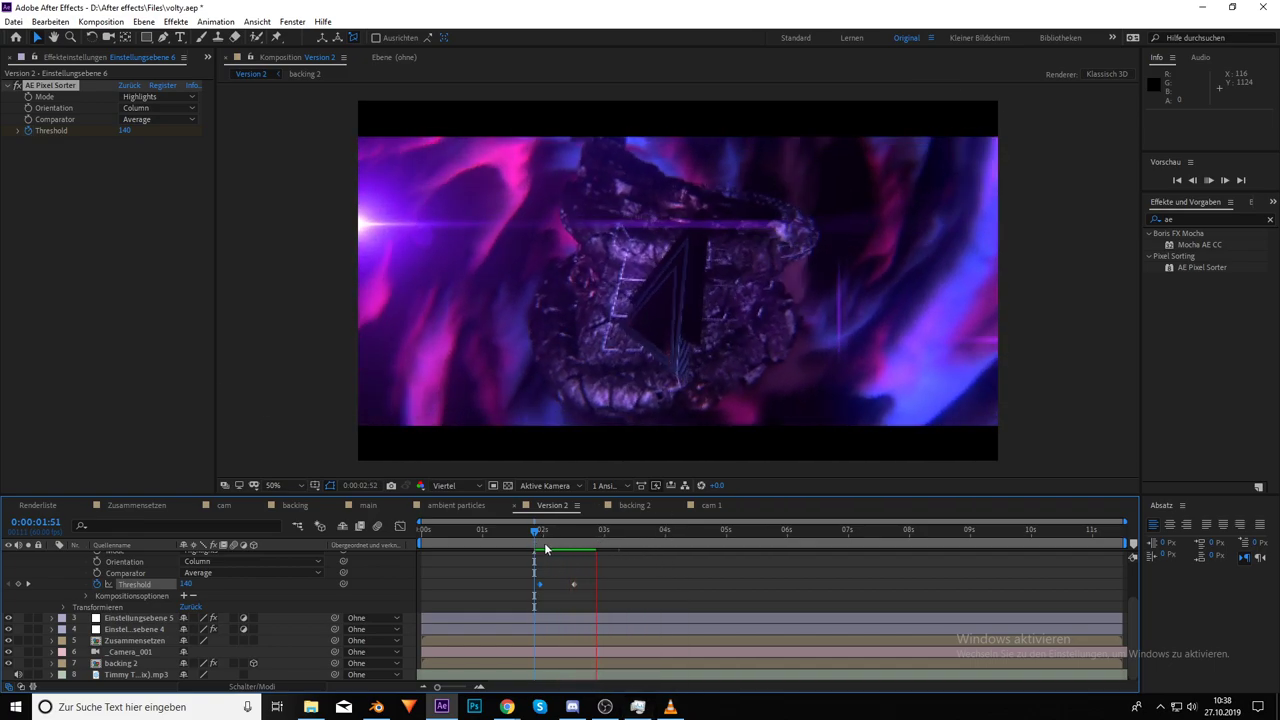
{"action": "left_click", "coordinate": [541, 531]}
{"action": "key", "text": "space"}
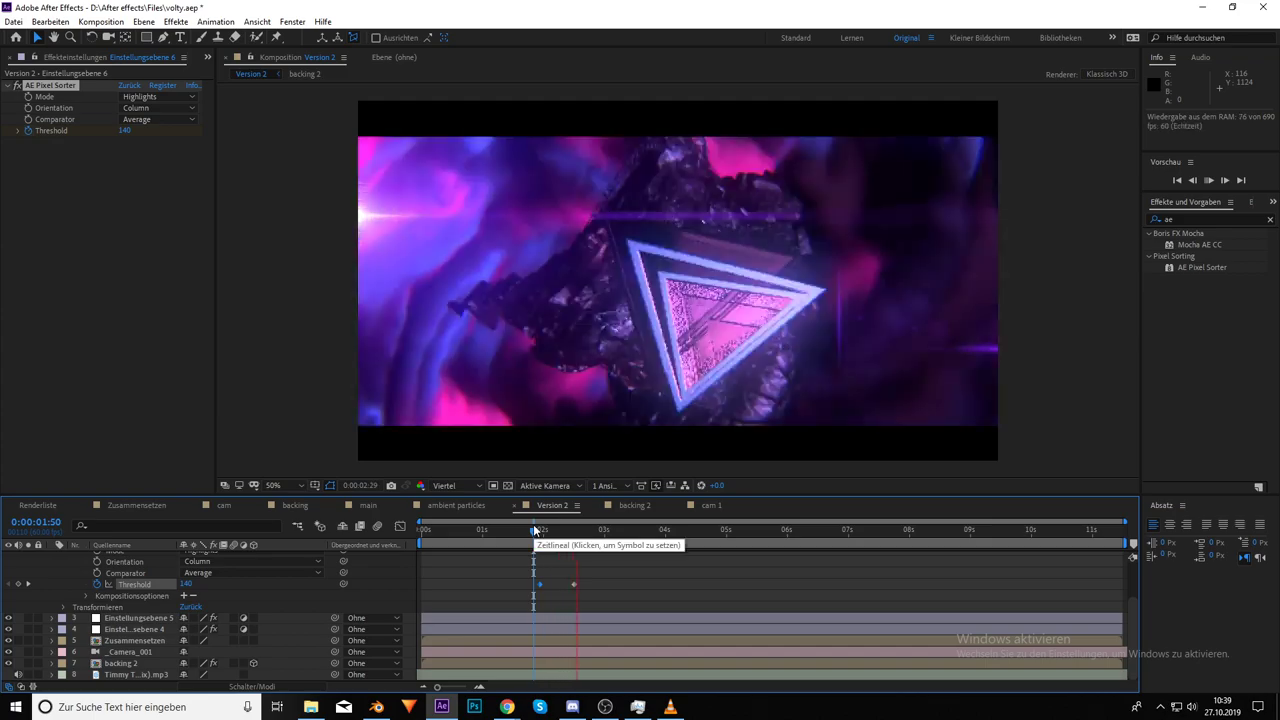
{"action": "left_click", "coordinate": [534, 529]}
{"action": "key", "text": "space"}
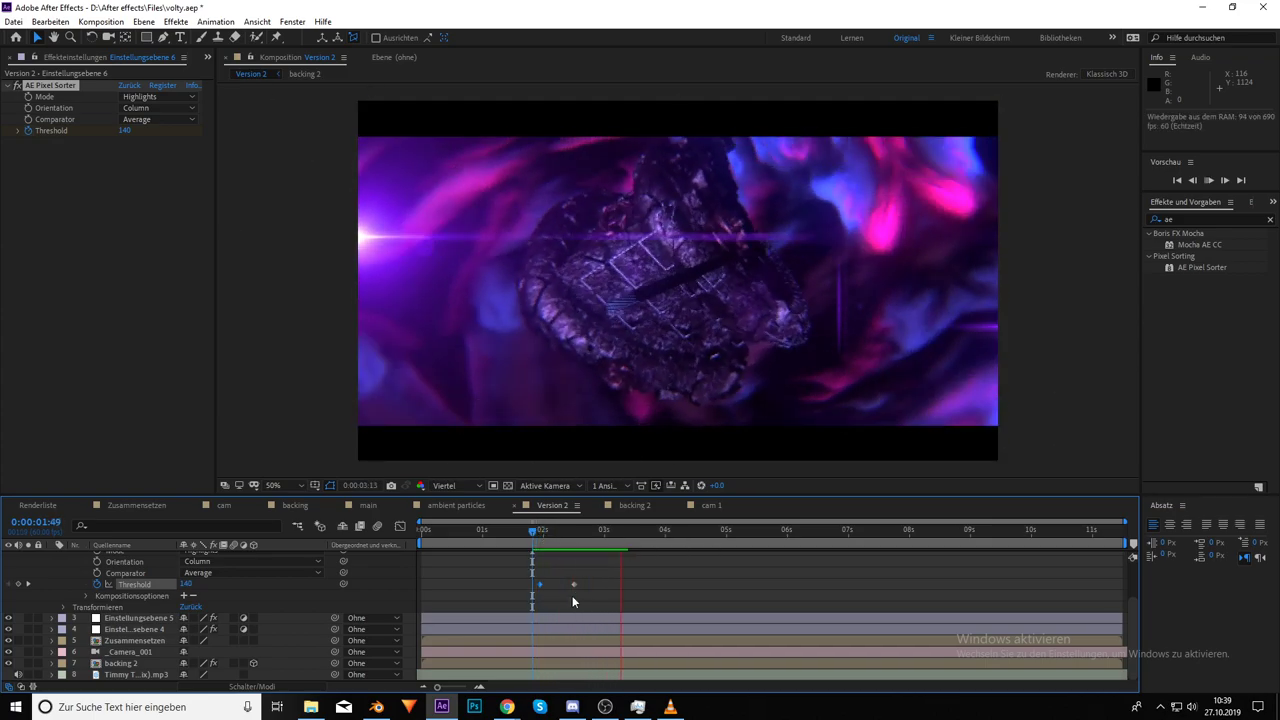
{"action": "key", "text": "space"}
Collapse Einstellungsebene 6 and extend its out point from the logo reveal to the end of the composition
{"action": "scroll", "coordinate": [88, 591], "scroll_direction": "up", "scroll_amount": 2}
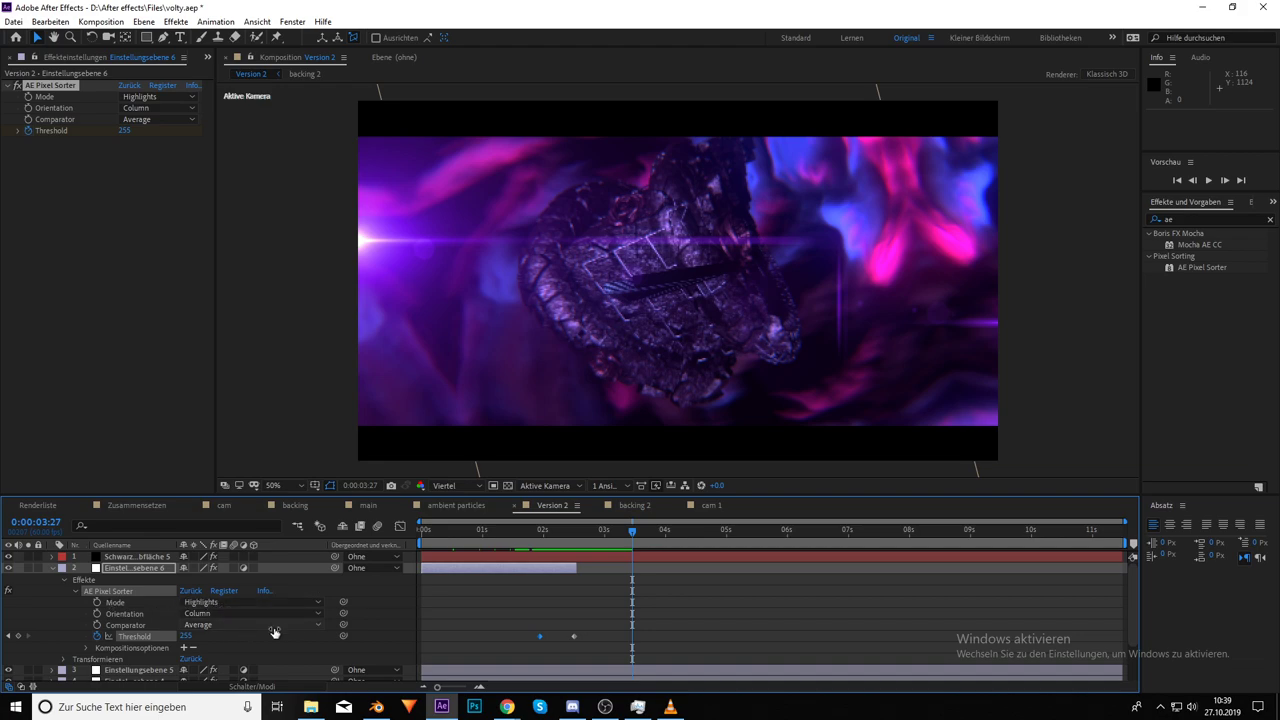
{"action": "left_click", "coordinate": [51, 567]}
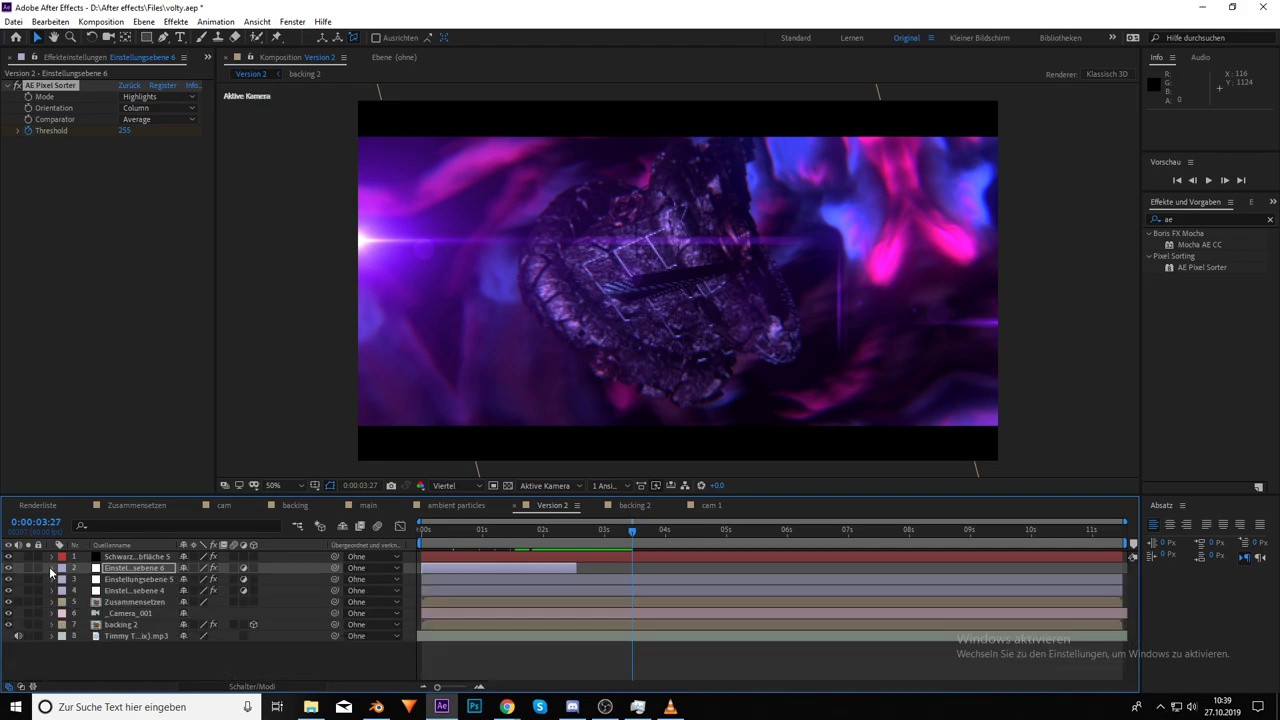
{"action": "left_click", "coordinate": [485, 531]}
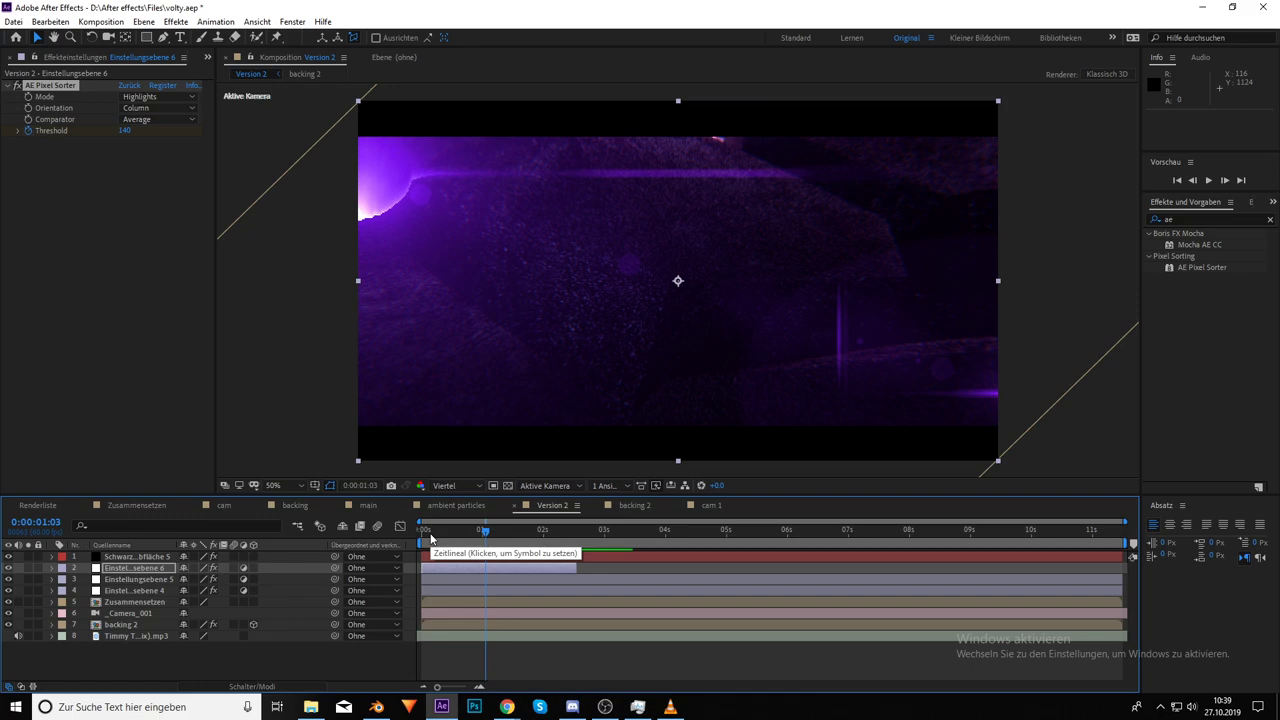
{"action": "left_click_drag", "start_coordinate": [490, 535], "coordinate": [423, 531]}
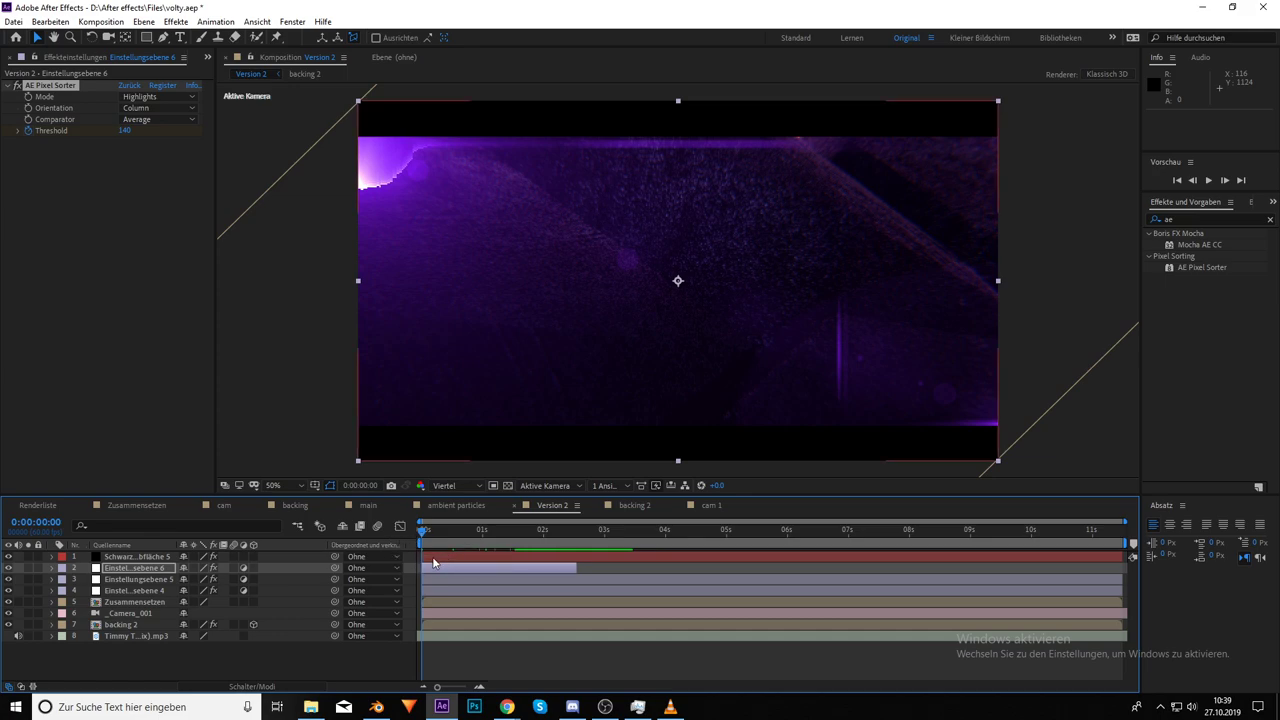
{"action": "left_click", "coordinate": [310, 567]}
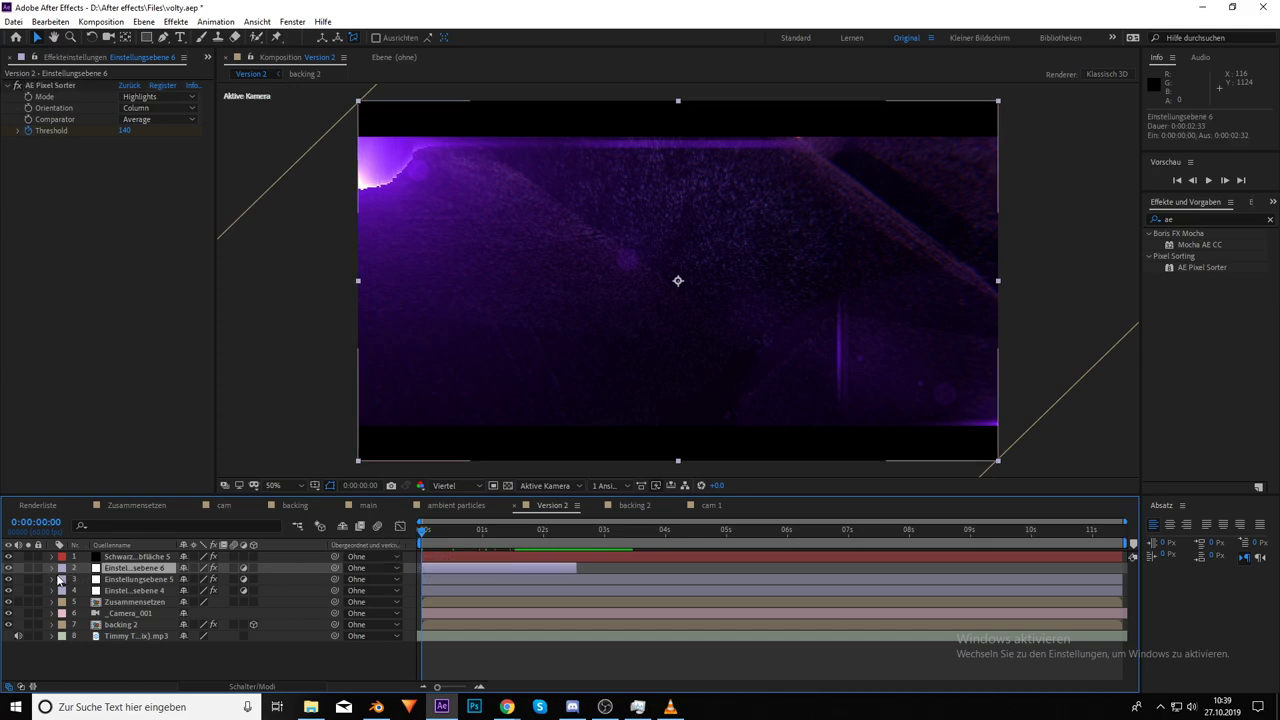
{"action": "left_click_drag", "start_coordinate": [575, 566], "coordinate": [1127, 611]}
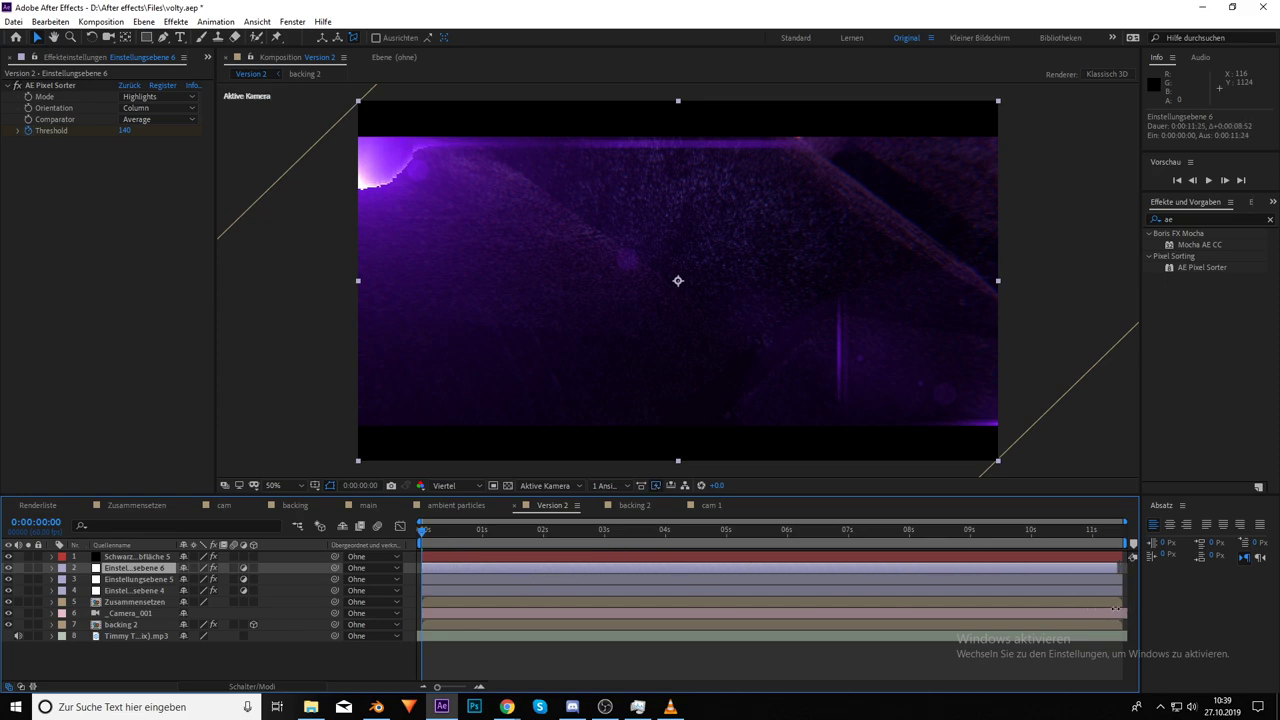
Add a Threshold keyframe with value 22 at 0:00:02:31, one frame after the 255 keyframe
{"action": "left_click", "coordinate": [555, 533]}
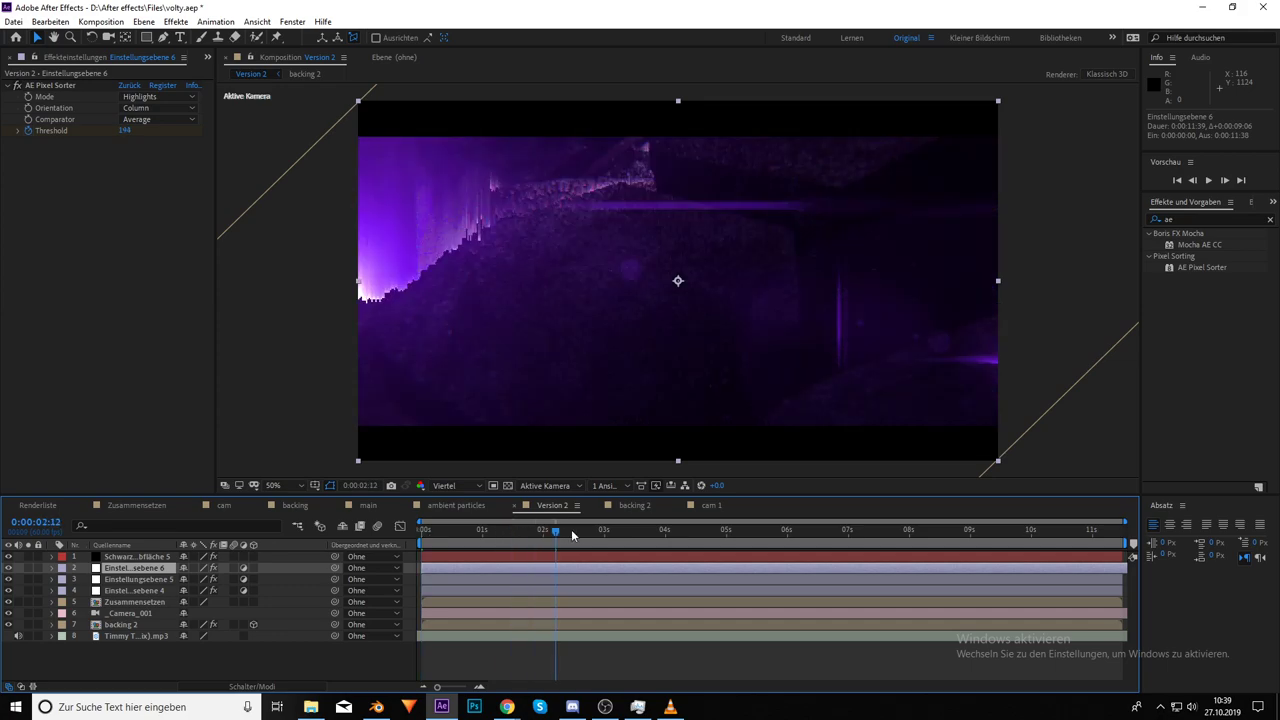
{"action": "left_click_drag", "start_coordinate": [555, 533], "coordinate": [574, 535]}
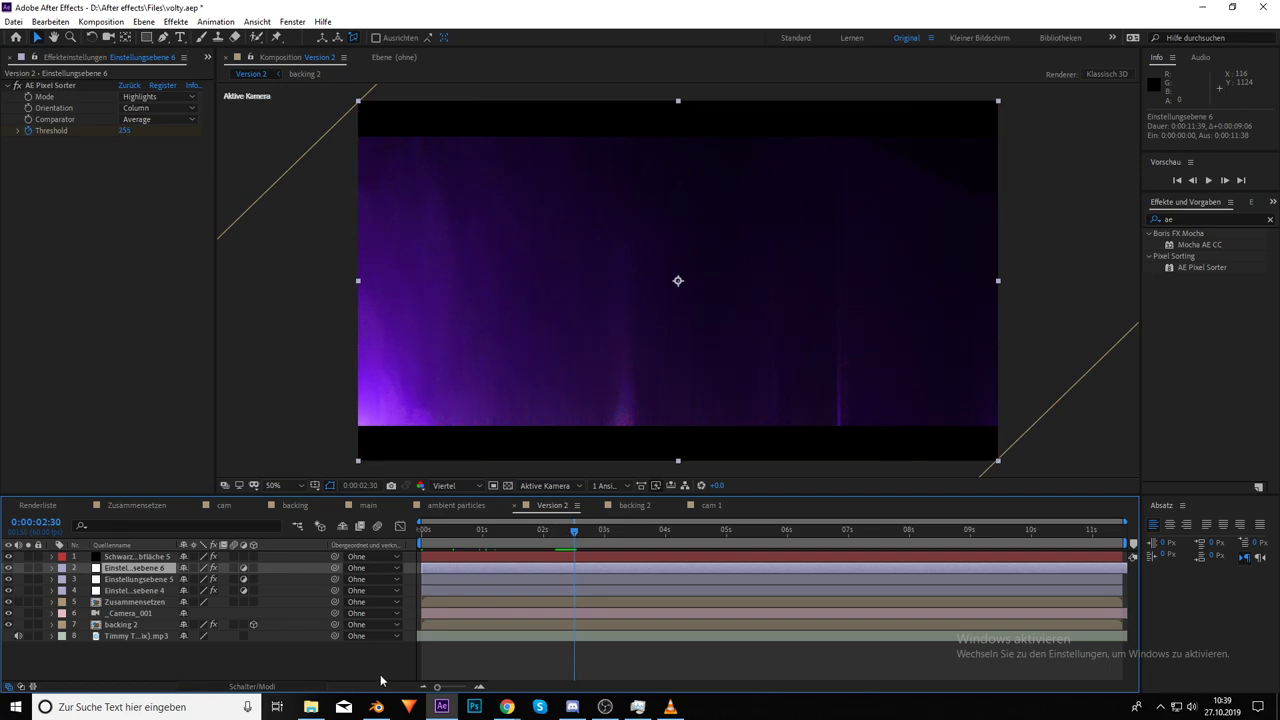
{"action": "left_click_drag", "start_coordinate": [440, 688], "coordinate": [457, 690]}
{"action": "left_click", "coordinate": [52, 567]}
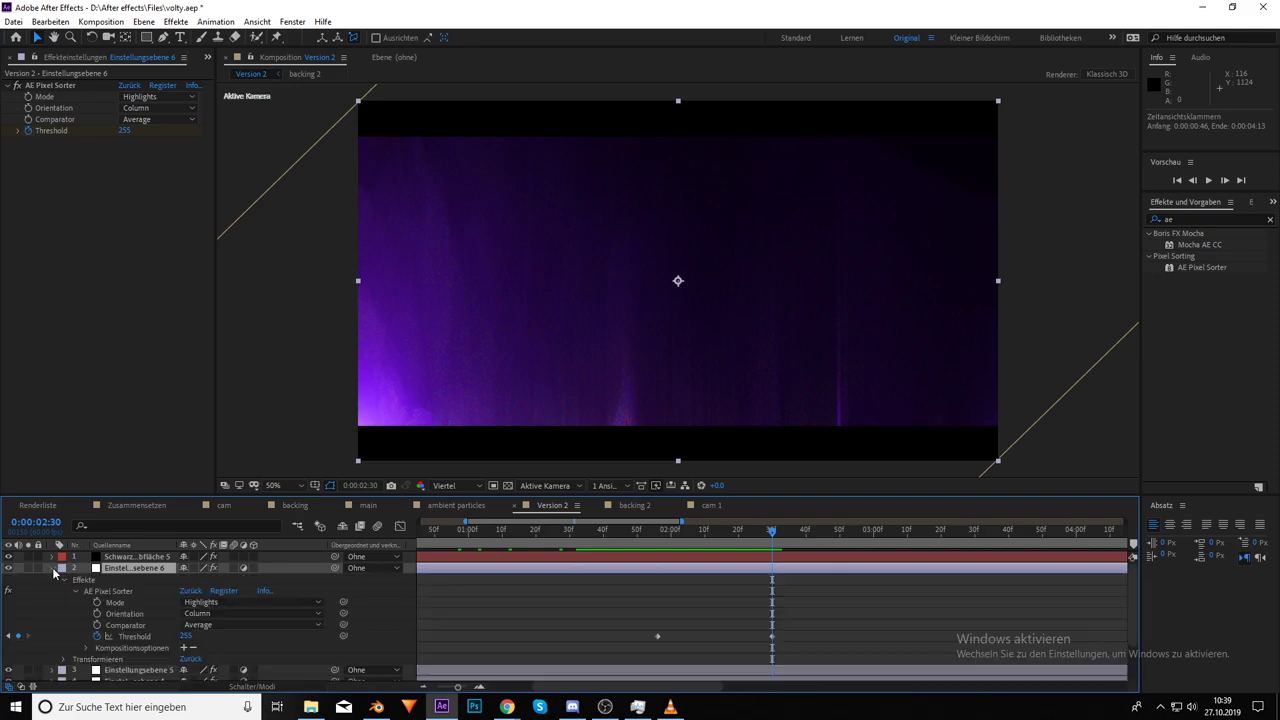
{"action": "left_click", "coordinate": [631, 534]}
{"action": "left_click_drag", "start_coordinate": [631, 534], "coordinate": [771, 531]}
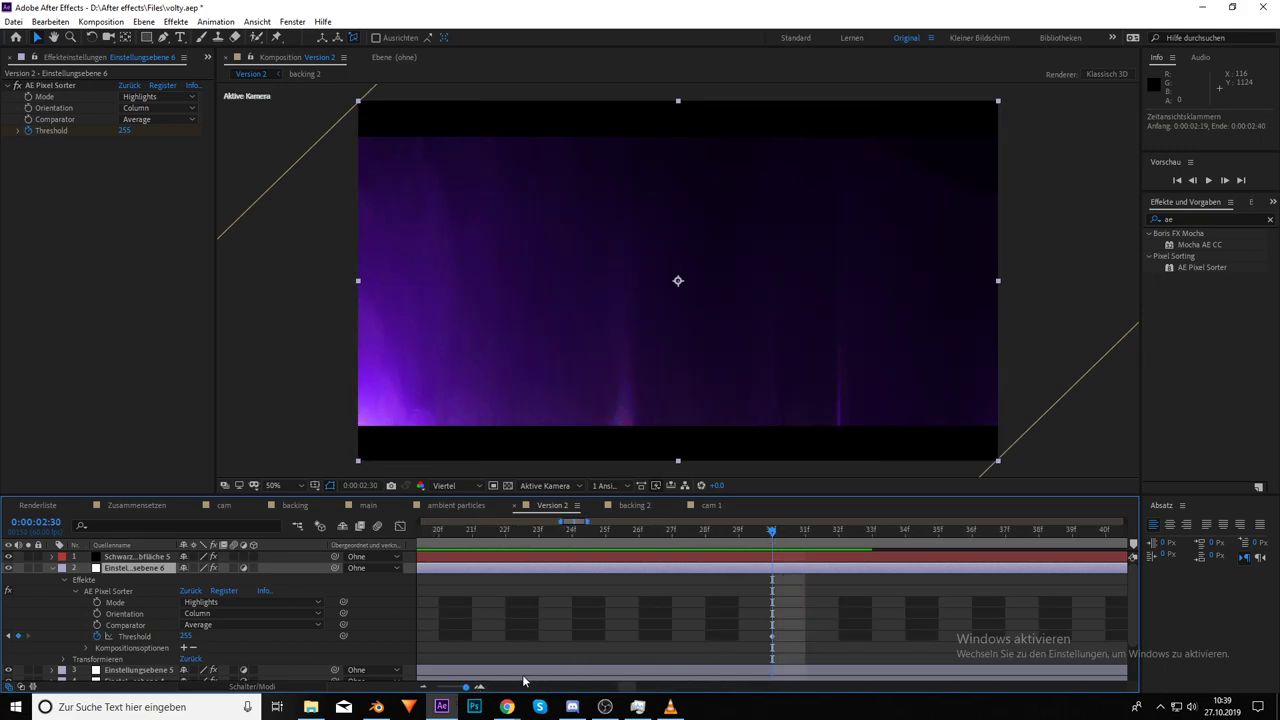
{"action": "left_click_drag", "start_coordinate": [457, 689], "coordinate": [470, 692]}
{"action": "key", "text": "Page_Down"}
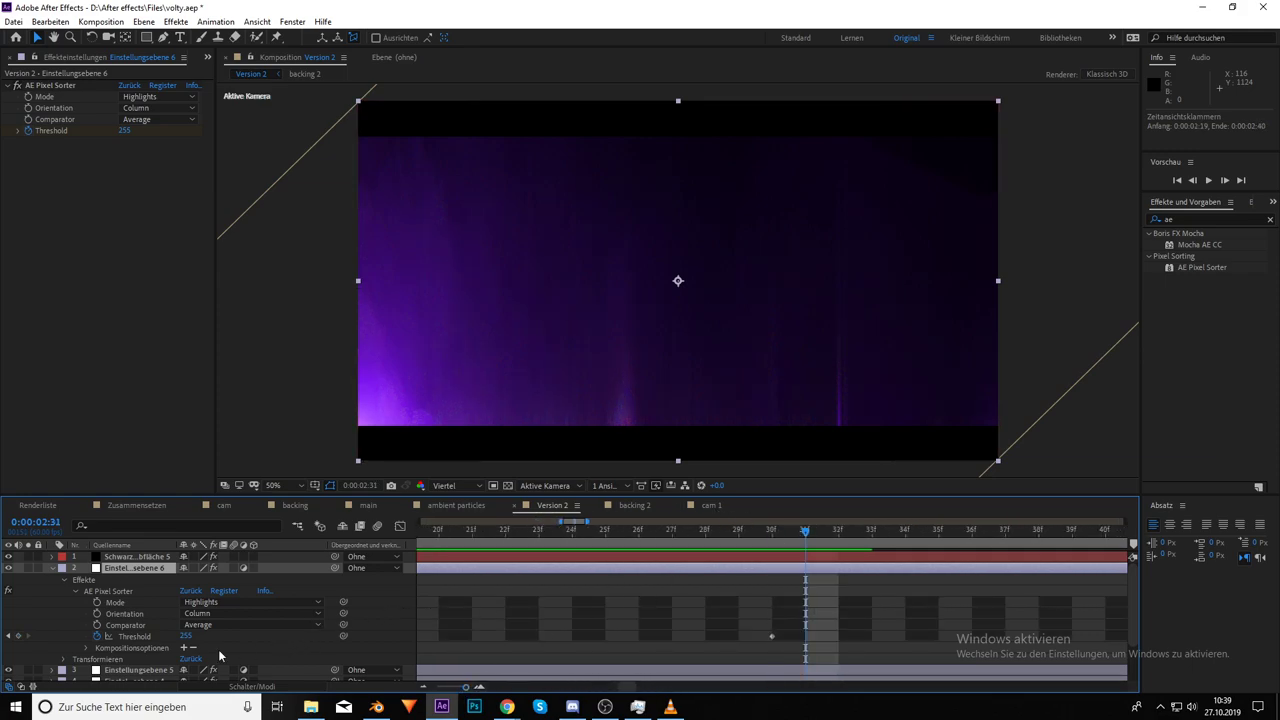
{"action": "left_click_drag", "start_coordinate": [188, 642], "coordinate": [100, 665]}
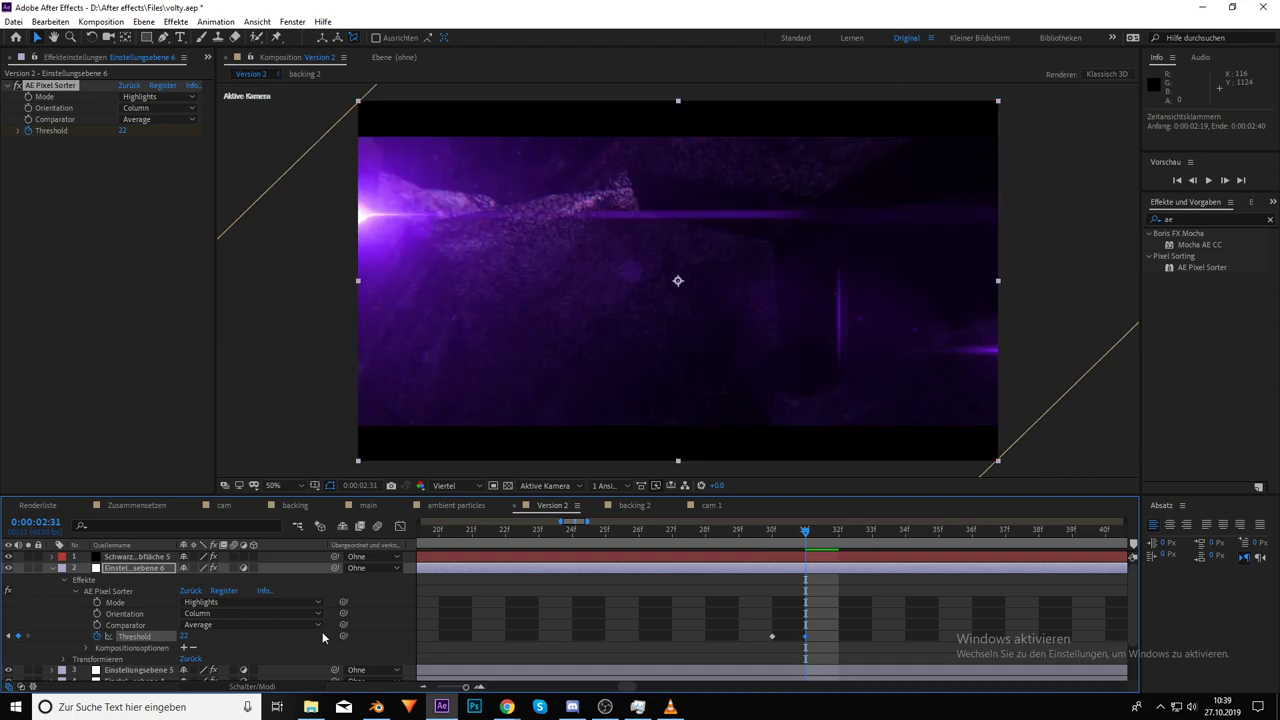
Shift the 255 and 22 Threshold keyframes together to 0:00:02:33 and 0:00:02:34, aligned with the frame where the logo appears
{"action": "left_click_drag", "start_coordinate": [760, 631], "coordinate": [853, 642]}
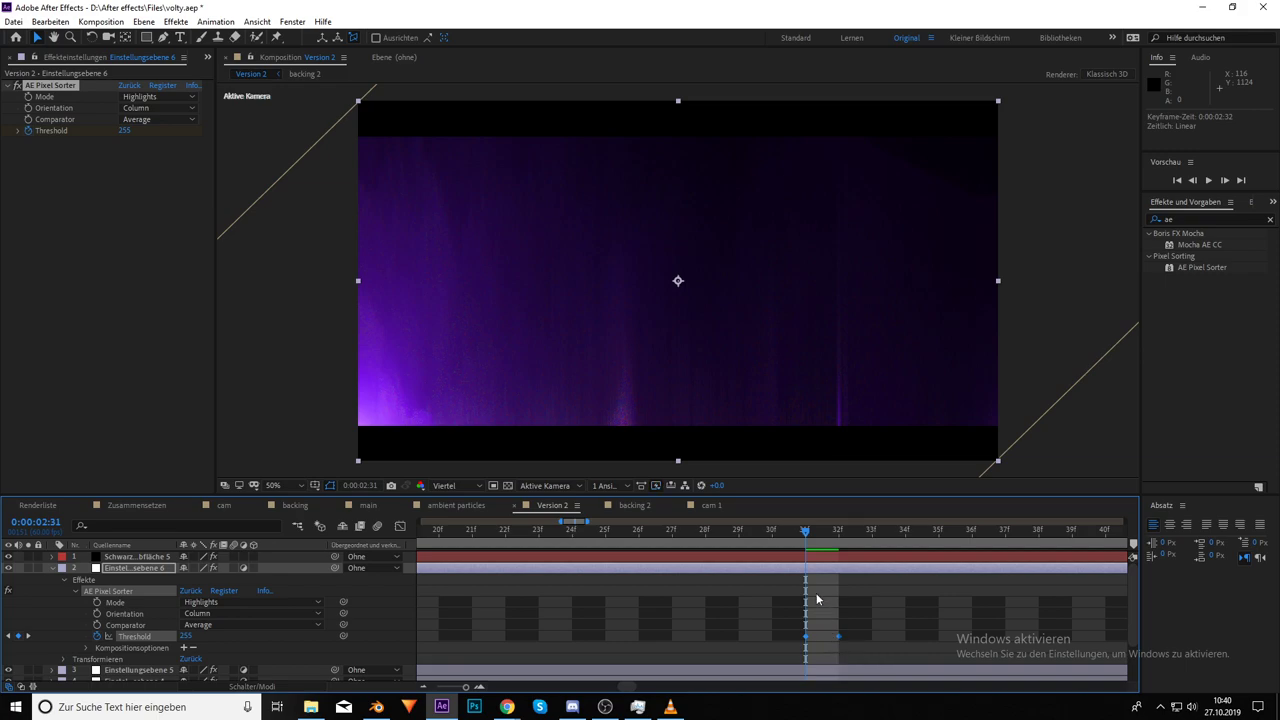
{"action": "left_click", "coordinate": [838, 538]}
{"action": "left_click", "coordinate": [862, 538]}
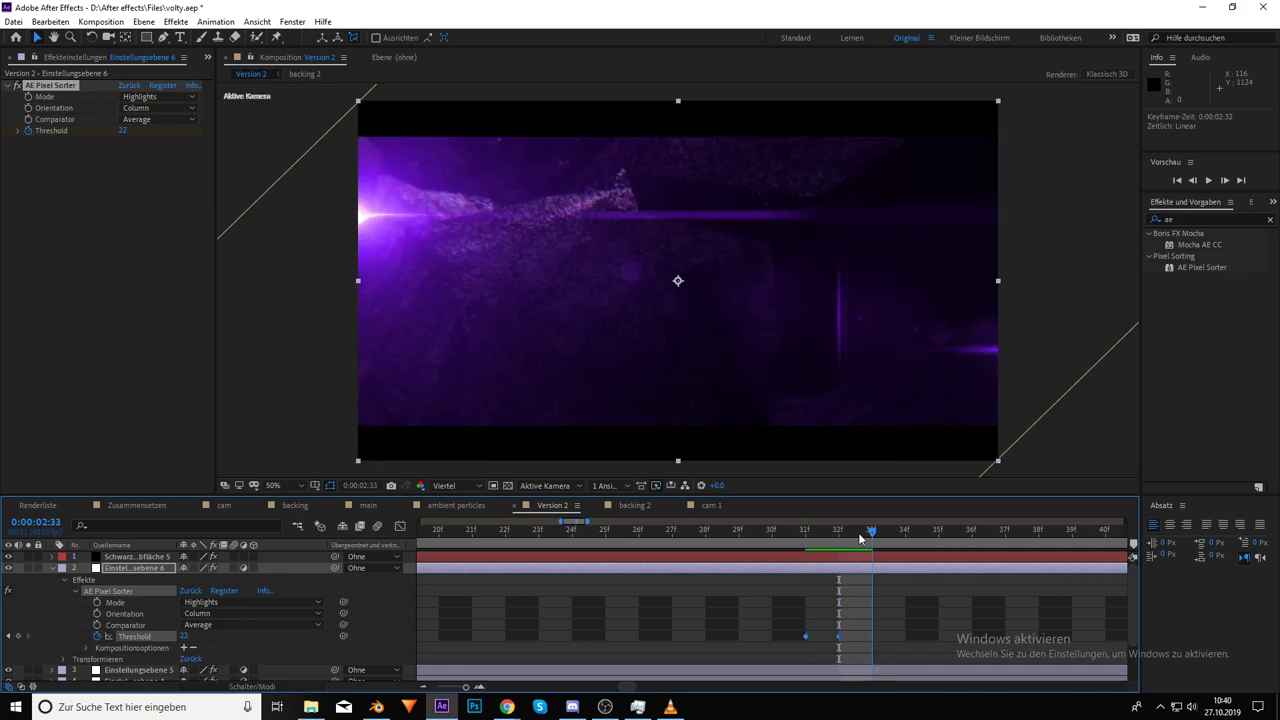
{"action": "left_click", "coordinate": [903, 538]}
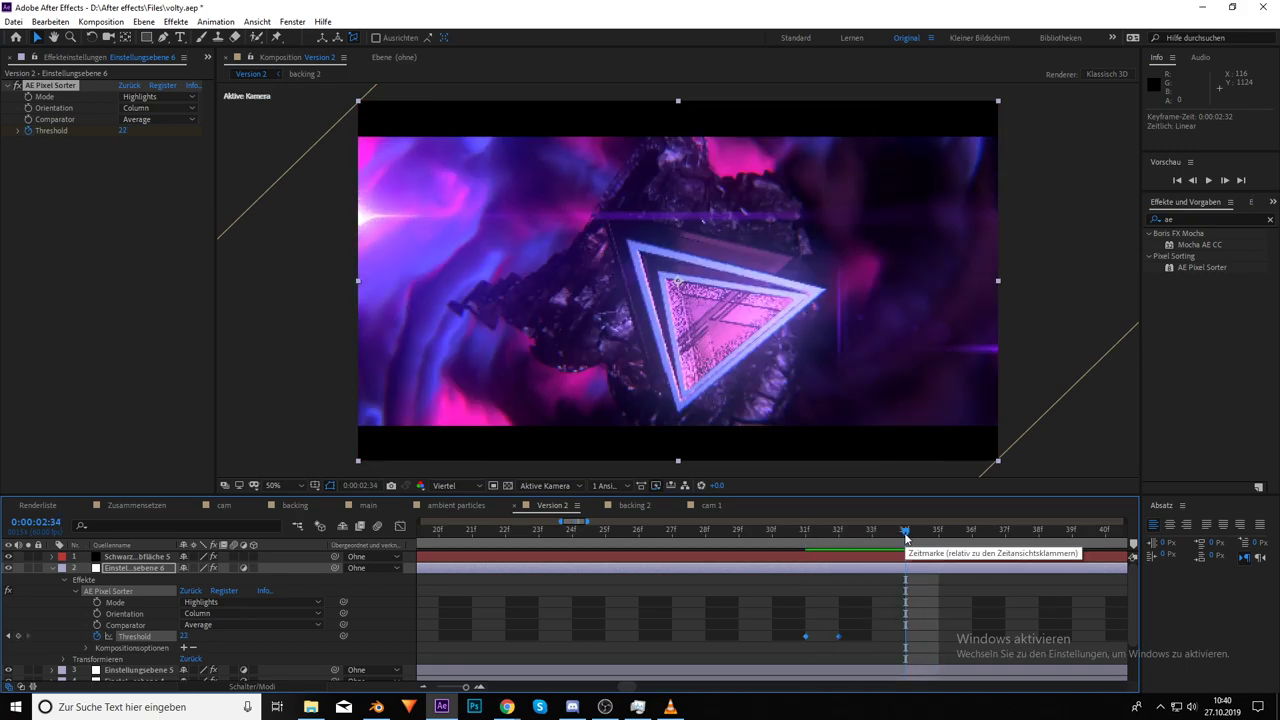
{"action": "left_click", "coordinate": [886, 539]}
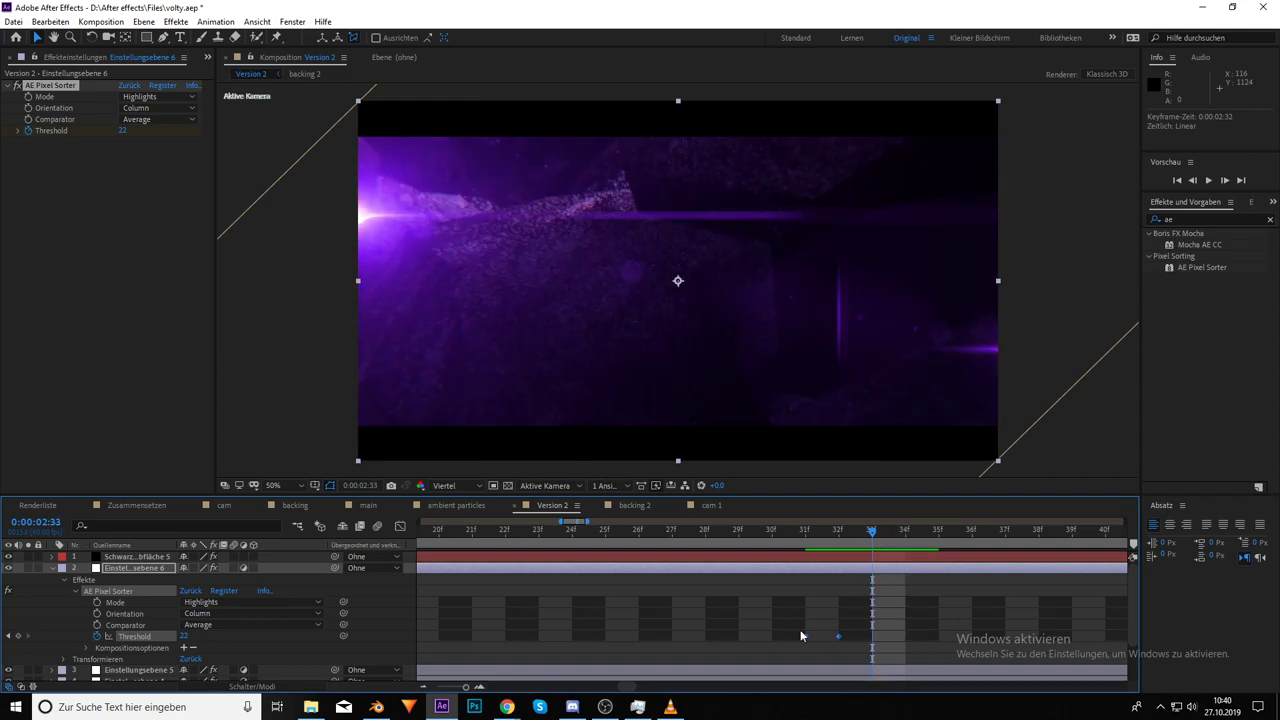
{"action": "left_click_drag", "start_coordinate": [838, 636], "coordinate": [863, 639]}
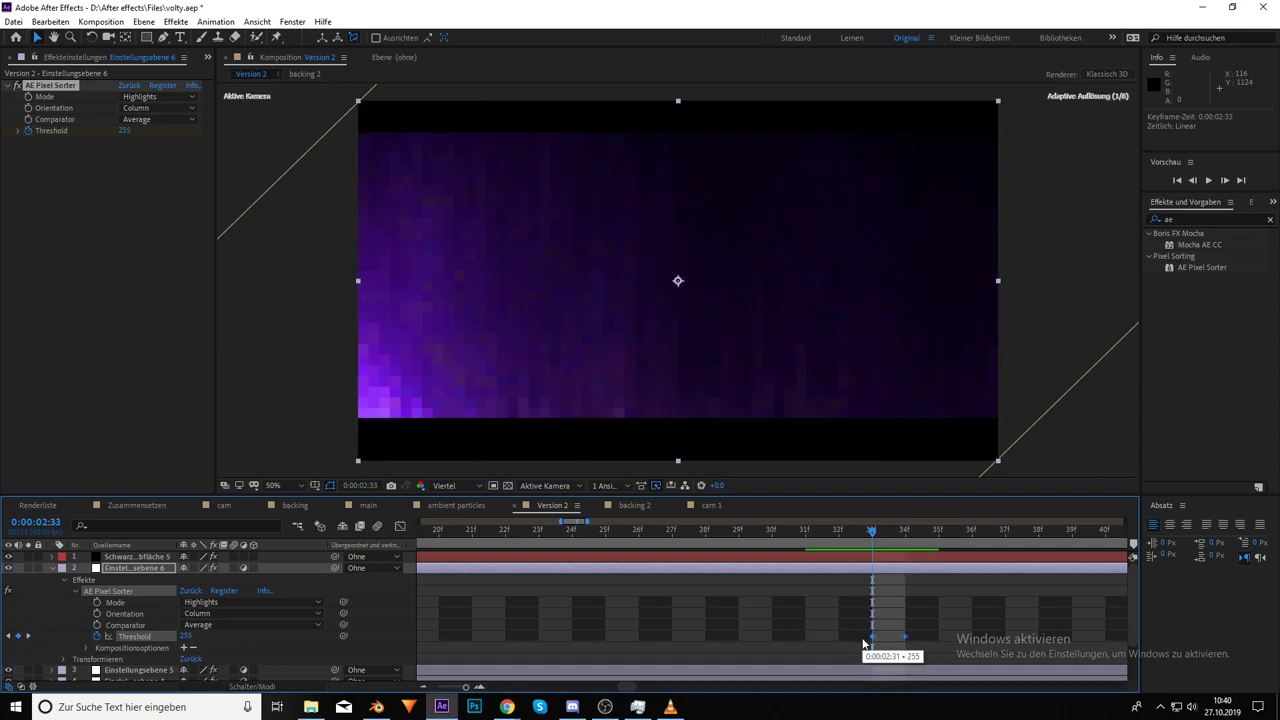
{"action": "left_click", "coordinate": [897, 547]}
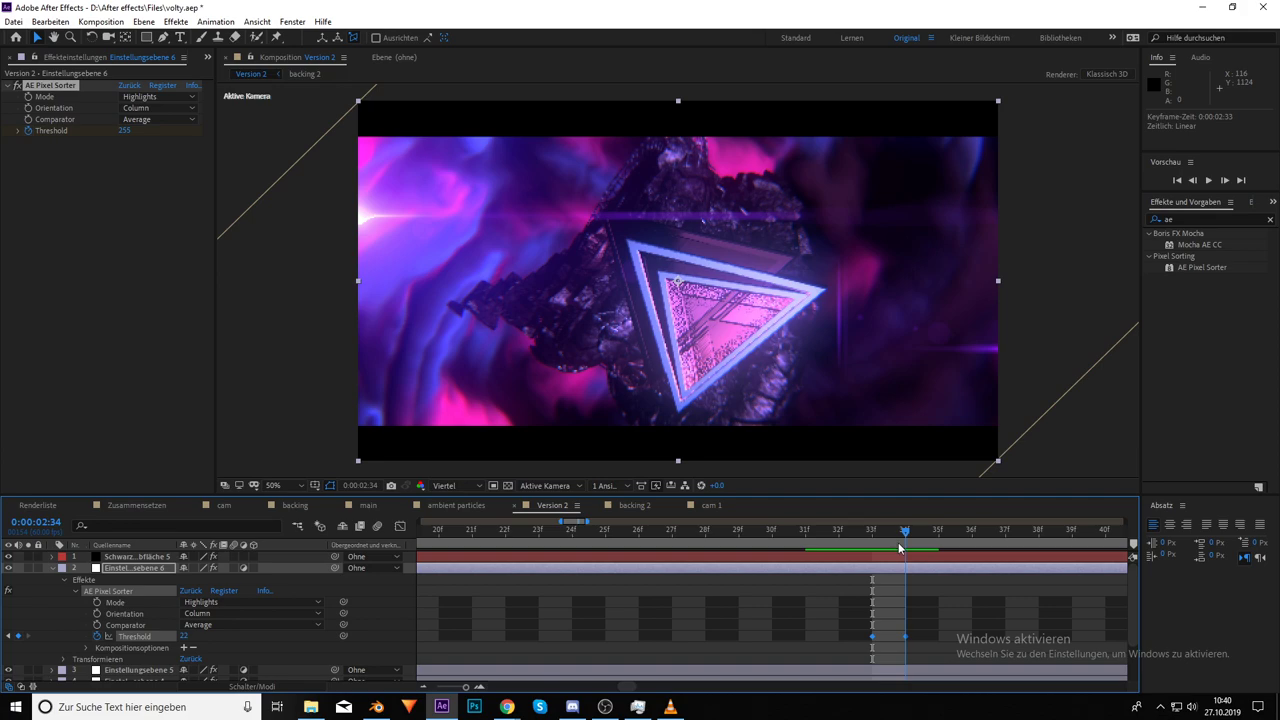
{"action": "mouse_move", "coordinate": [899, 547]}
{"action": "left_mouse_down"}
{"action": "mouse_move", "coordinate": [966, 556]}
{"action": "mouse_move", "coordinate": [896, 558]}
{"action": "left_mouse_up"}
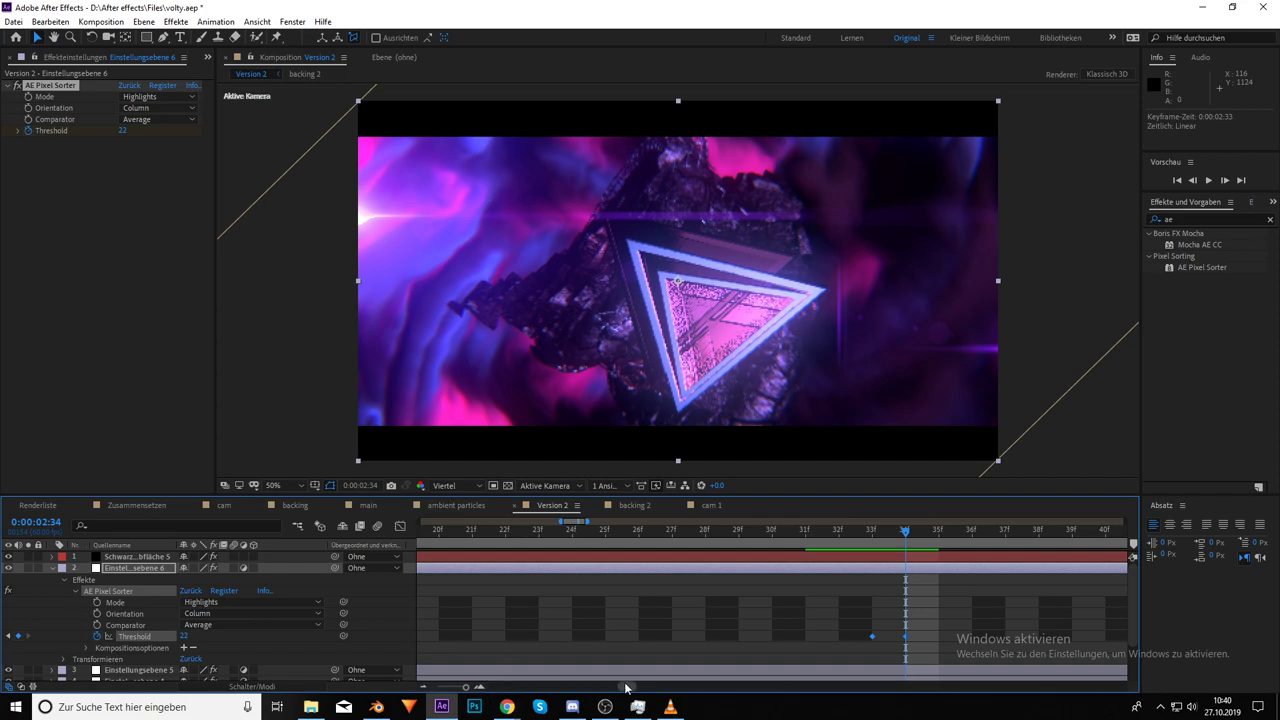
Add Threshold keyframes for the opening with 255 at 0:00:00:00 and 147 at 0:00:00:30
{"action": "left_click_drag", "start_coordinate": [465, 687], "coordinate": [437, 688]}
{"action": "key", "text": "Home"}
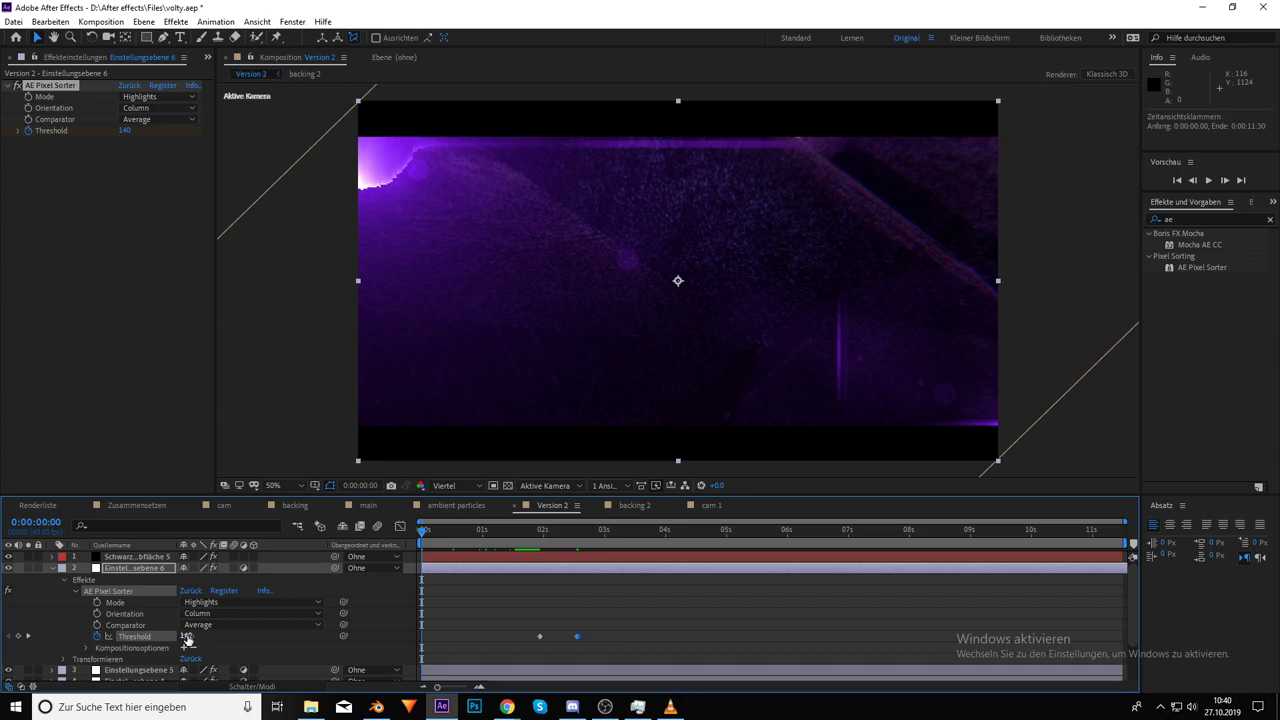
{"action": "left_click_drag", "start_coordinate": [421, 535], "coordinate": [451, 542]}
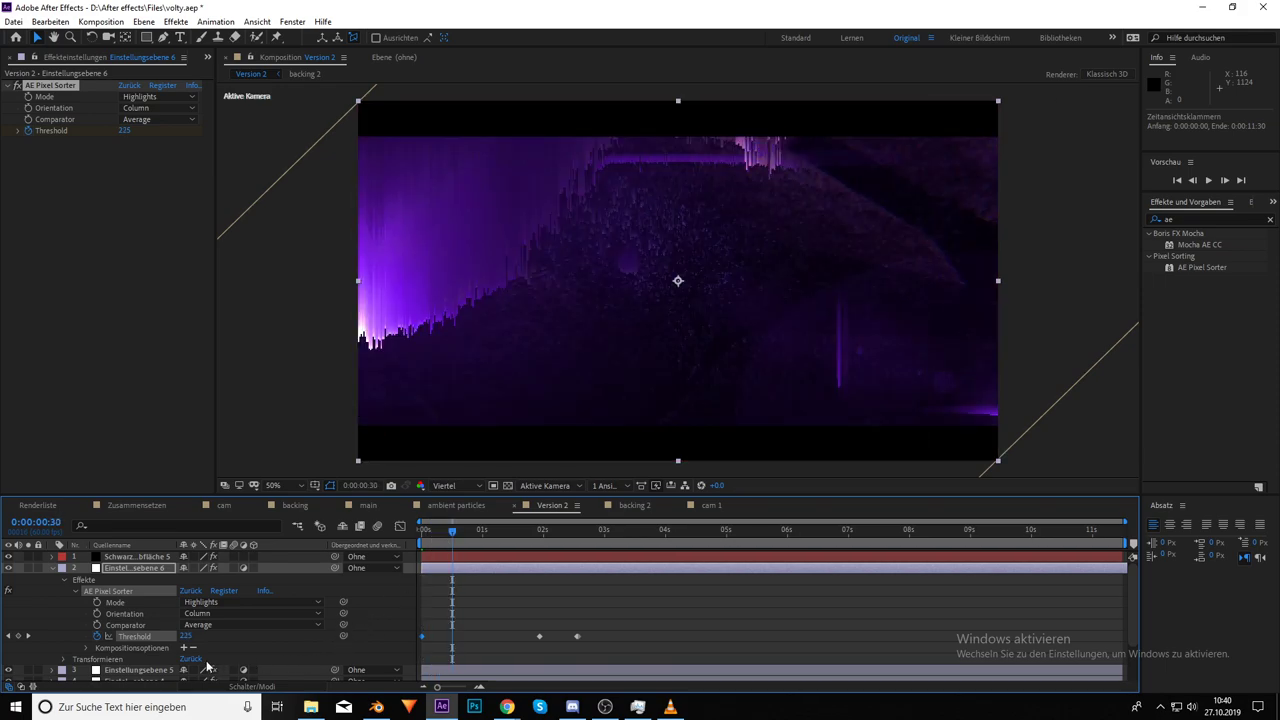
{"action": "left_click_drag", "start_coordinate": [178, 637], "coordinate": [137, 643]}
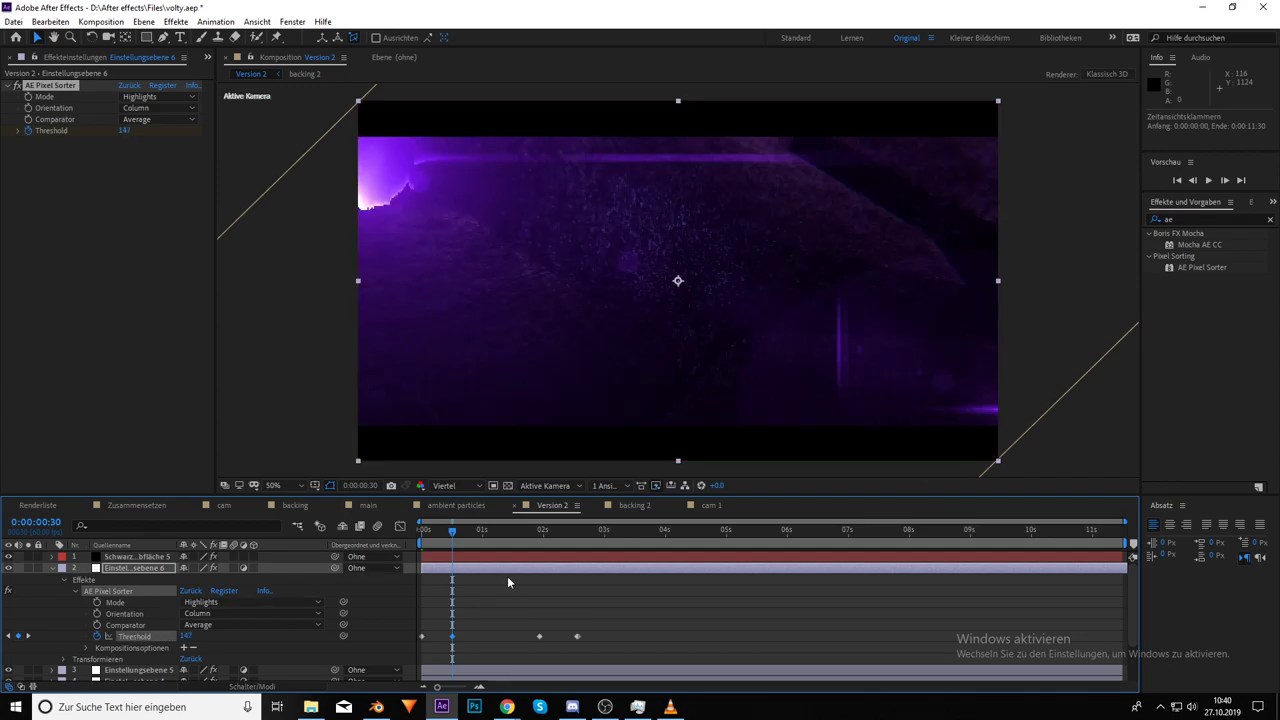
Scrub through the opening up to about 0:00:01:51 and move the 147 Threshold keyframe to 0:00:00:42
{"action": "left_click", "coordinate": [457, 534]}
{"action": "left_click_drag", "start_coordinate": [457, 538], "coordinate": [535, 553]}
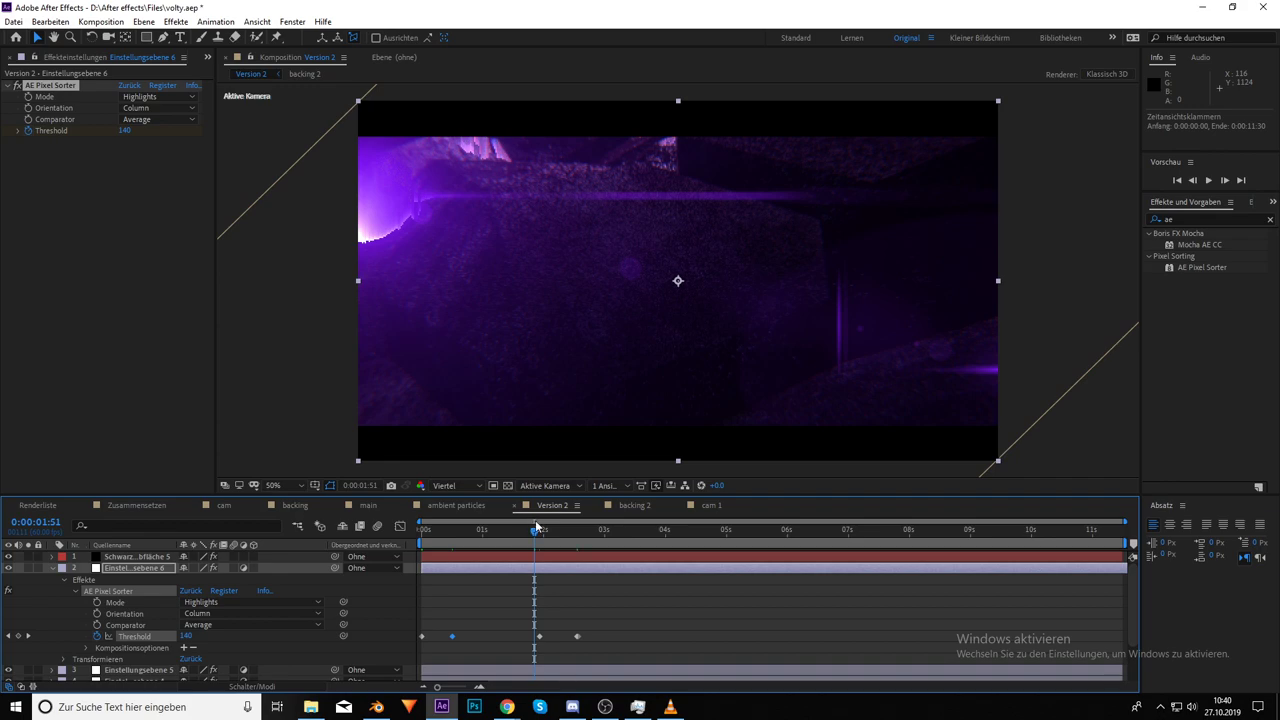
{"action": "left_click_drag", "start_coordinate": [537, 533], "coordinate": [378, 529]}
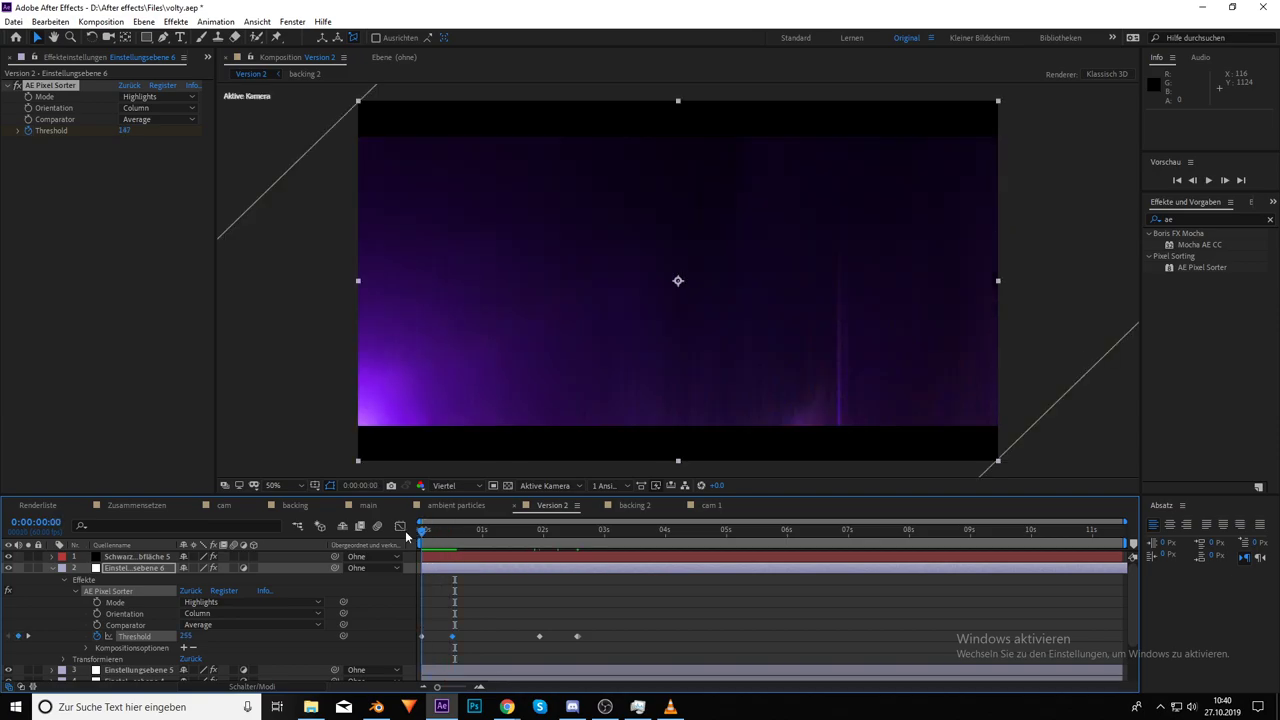
{"action": "left_click_drag", "start_coordinate": [452, 636], "coordinate": [464, 636]}
Preview the opening pixel sorting from the start, and check the Threshold keyframes at 0:00:00:42 and 0:00:00:00
{"action": "key", "text": "space"}
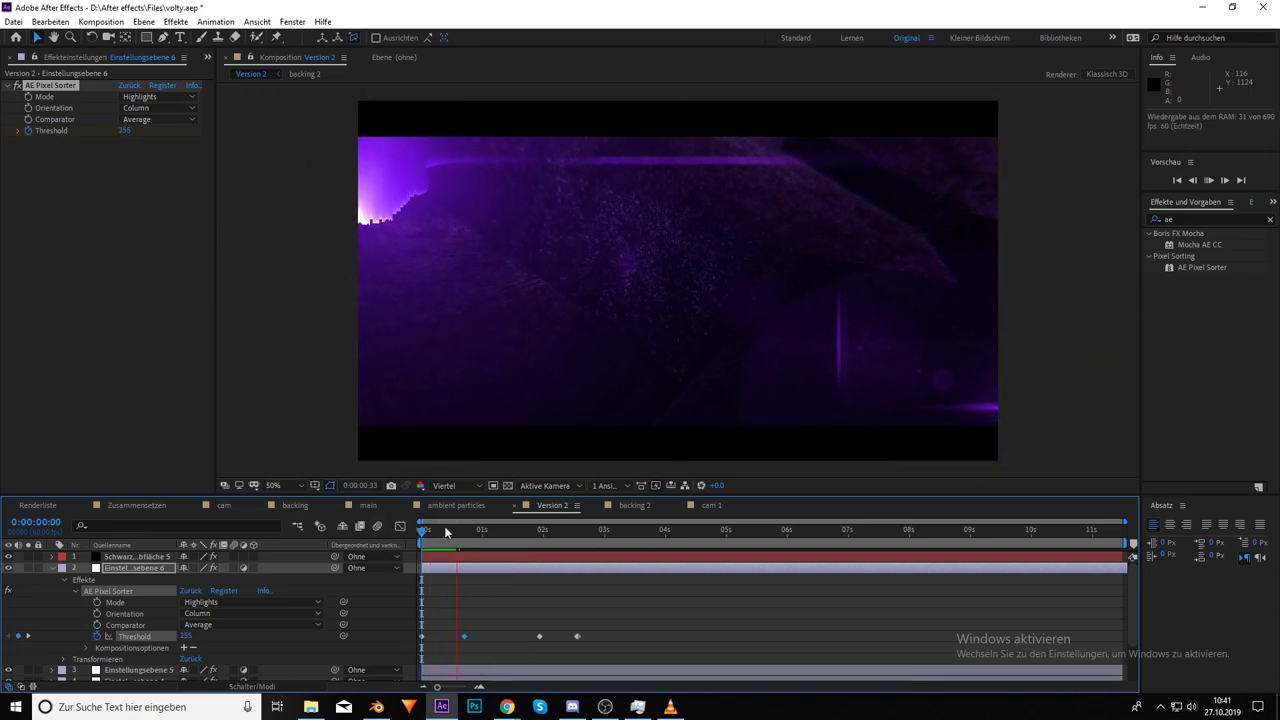
{"action": "key", "text": "space"}
{"action": "key", "text": "space"}
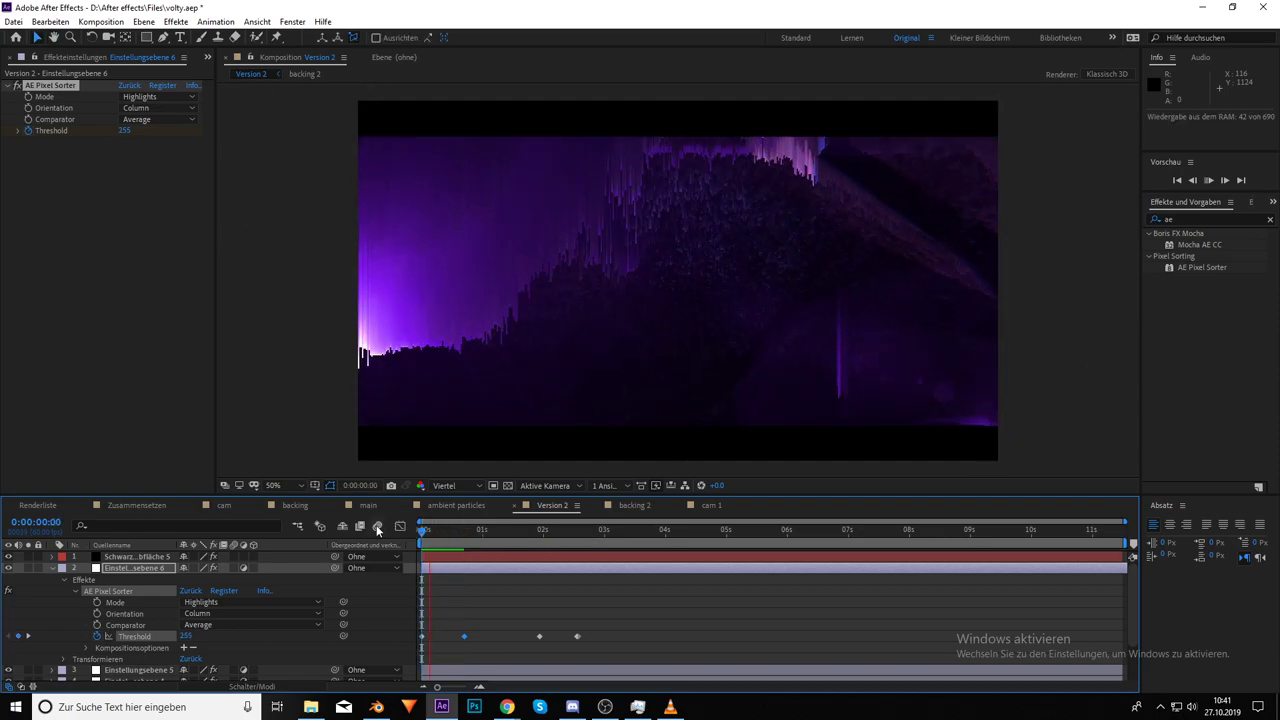
{"action": "key", "text": "space"}
{"action": "left_click", "coordinate": [463, 538]}
{"action": "key", "text": "Page_Down"}
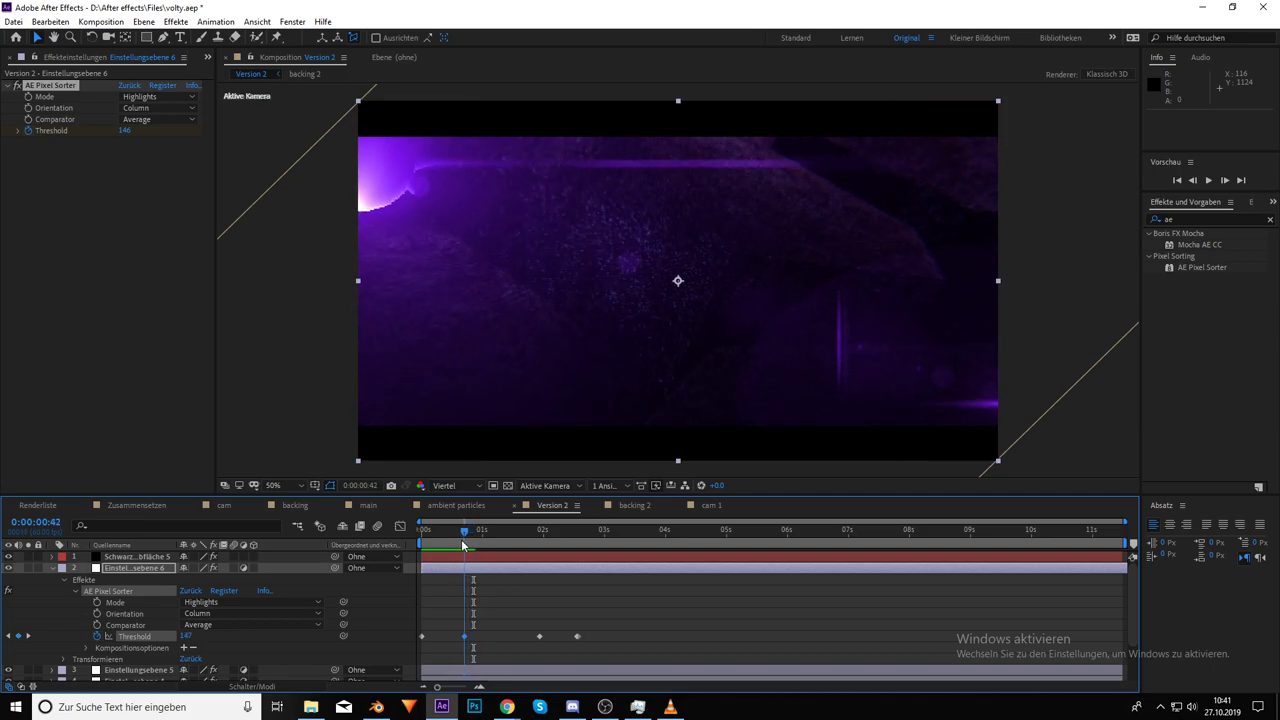
{"action": "left_click", "coordinate": [16, 637]}
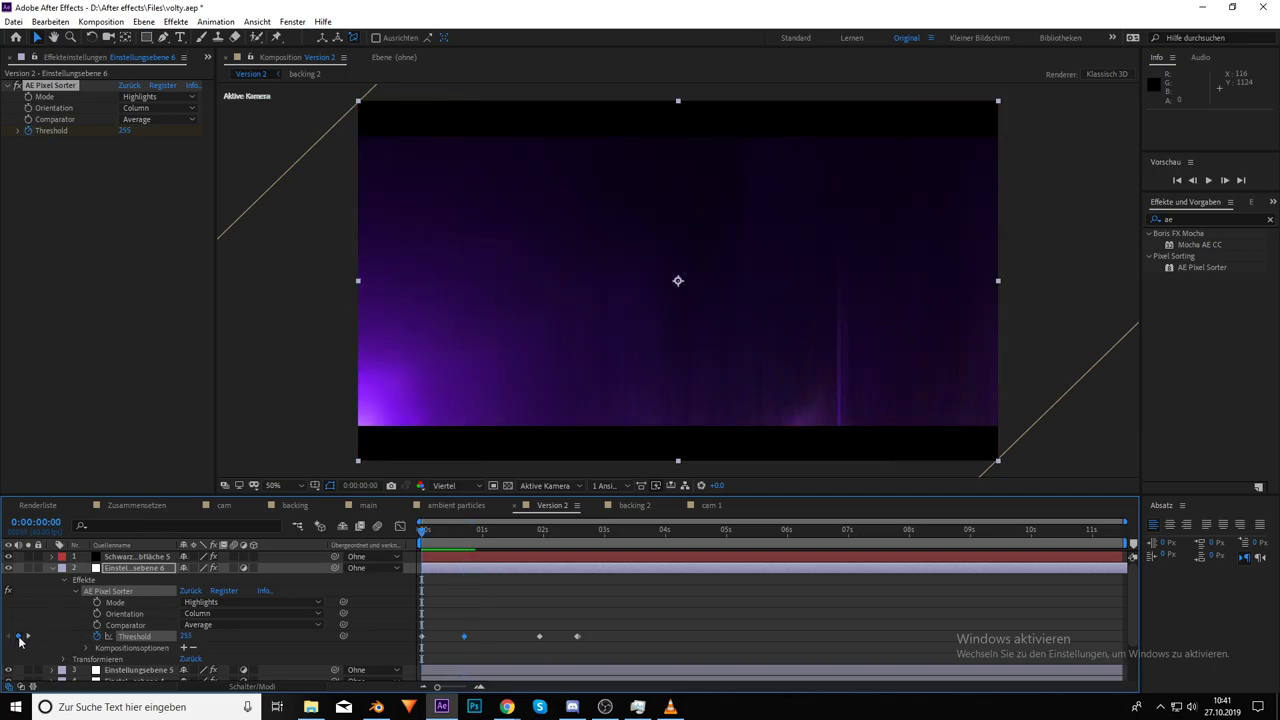
Set the Threshold keyframe at 0:00:00:42 to 51 and delete the 22 Threshold keyframe at 0:00:02:34
{"action": "left_click", "coordinate": [29, 637]}
{"action": "left_click_drag", "start_coordinate": [181, 642], "coordinate": [138, 648]}
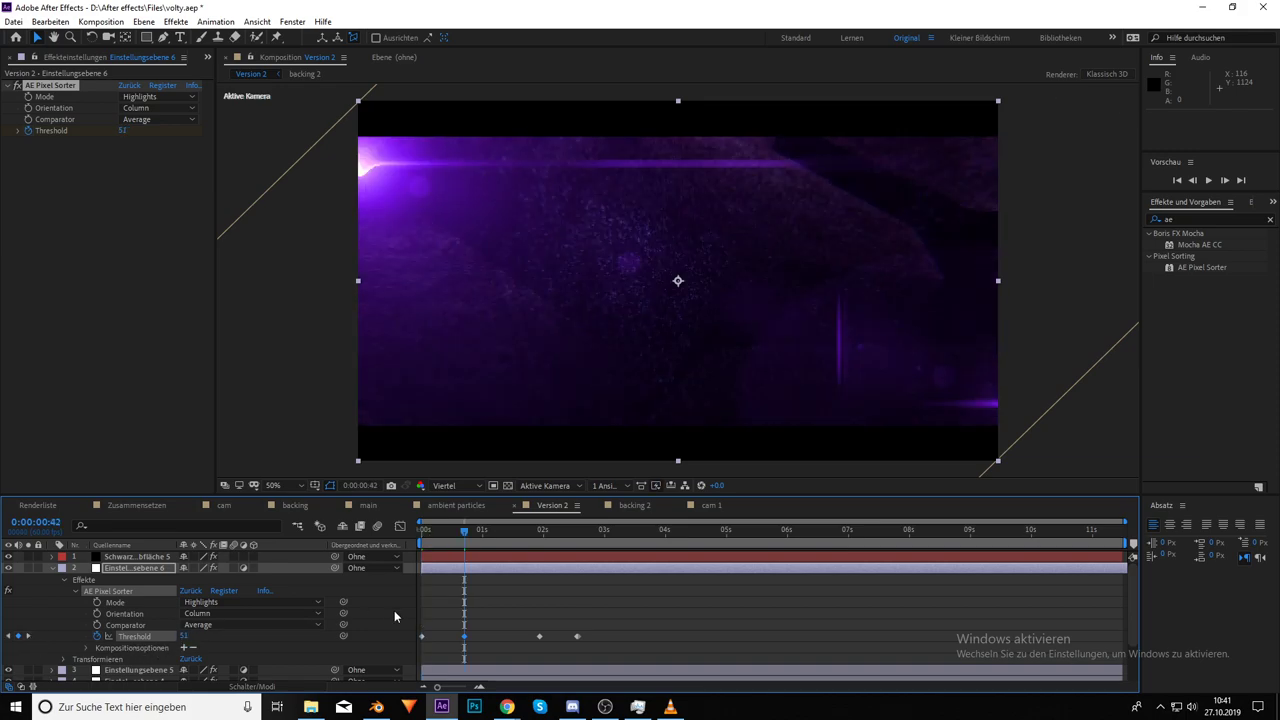
{"action": "left_click_drag", "start_coordinate": [468, 538], "coordinate": [582, 561]}
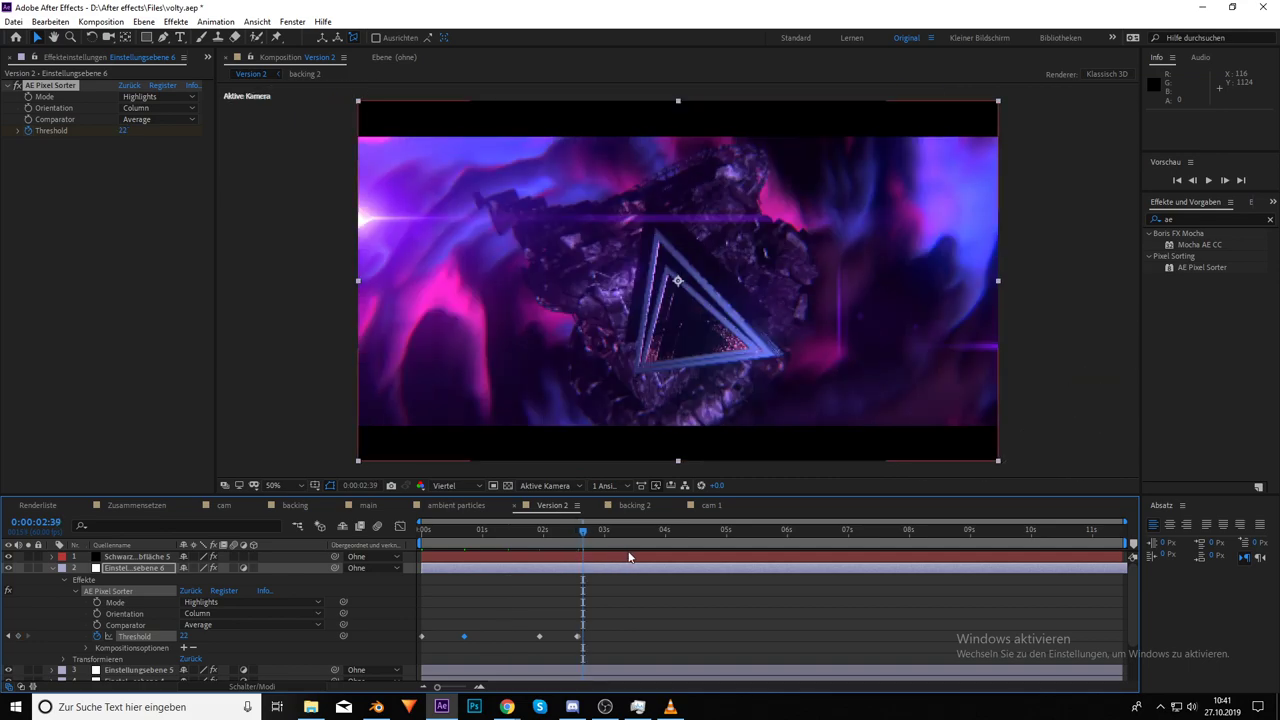
{"action": "left_click_drag", "start_coordinate": [436, 692], "coordinate": [473, 694]}
{"action": "left_click", "coordinate": [605, 636]}
{"action": "key", "text": "Delete"}
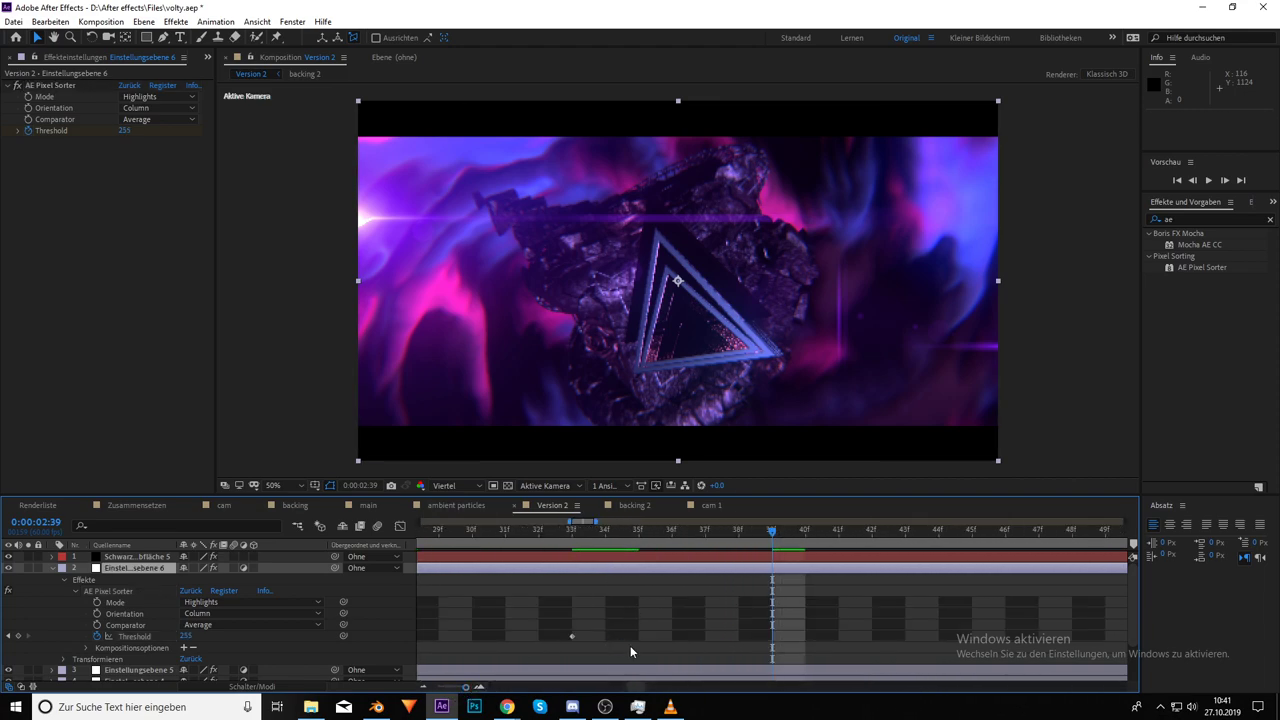
Add a Threshold keyframe of 43 at 0:00:02:54 and move it to 0:00:03:05
{"action": "left_click_drag", "start_coordinate": [465, 688], "coordinate": [436, 692]}
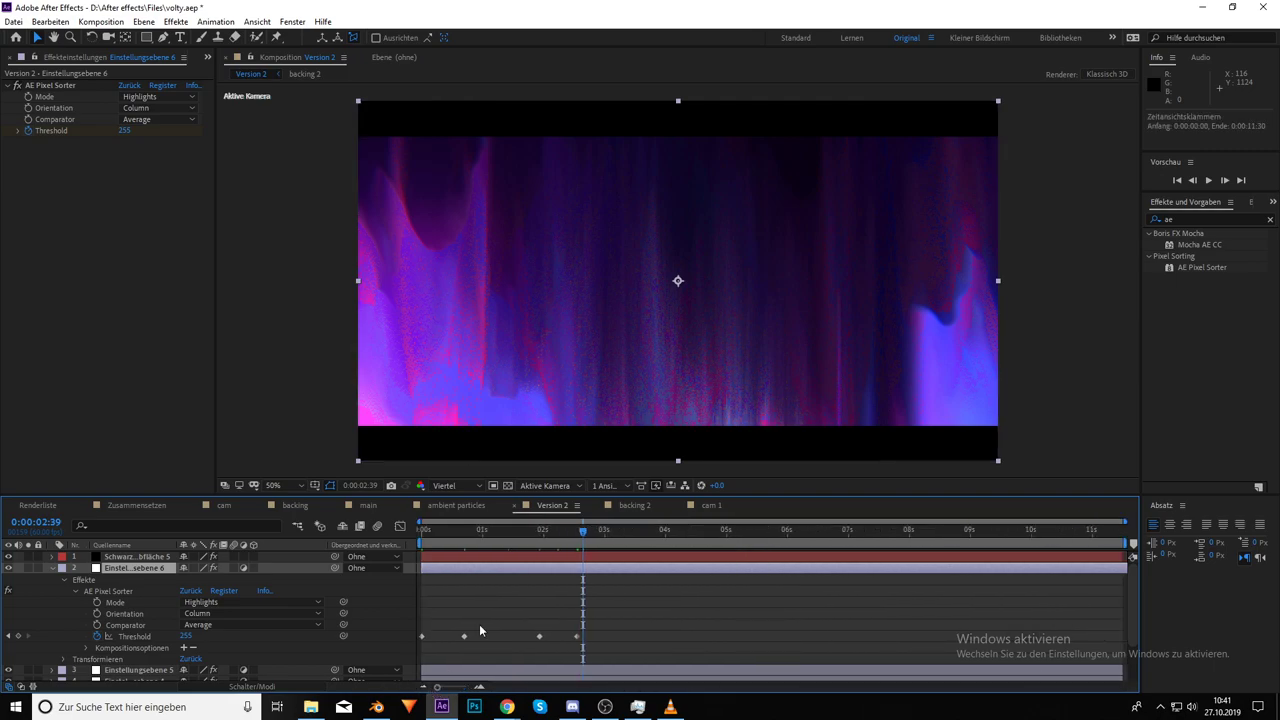
{"action": "left_click_drag", "start_coordinate": [583, 530], "coordinate": [600, 537]}
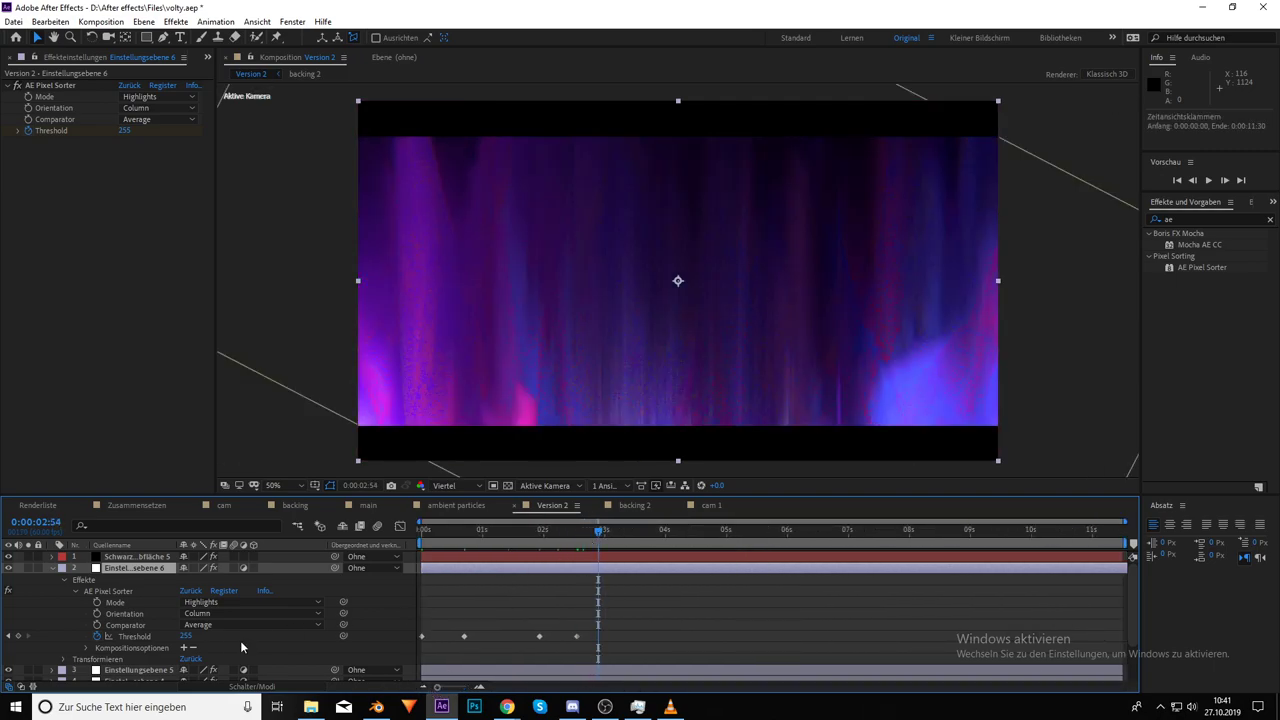
{"action": "left_click_drag", "start_coordinate": [190, 637], "coordinate": [62, 646]}
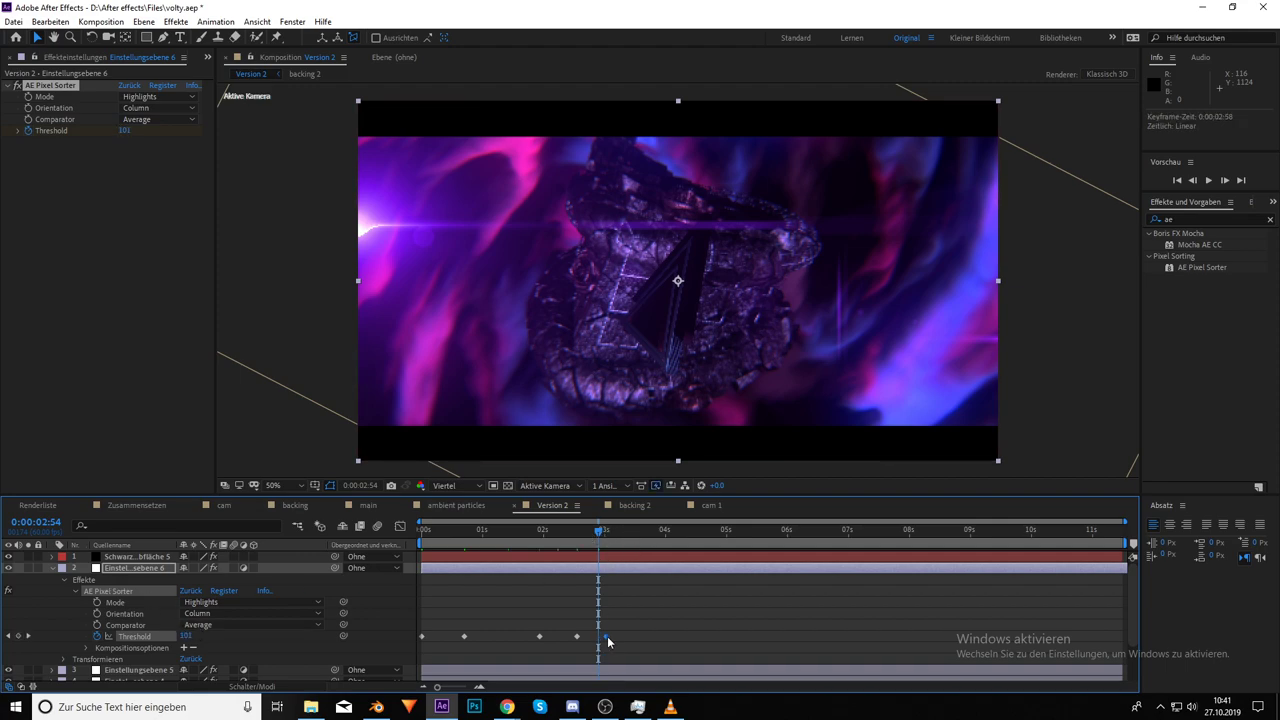
{"action": "left_click_drag", "start_coordinate": [599, 637], "coordinate": [611, 637]}
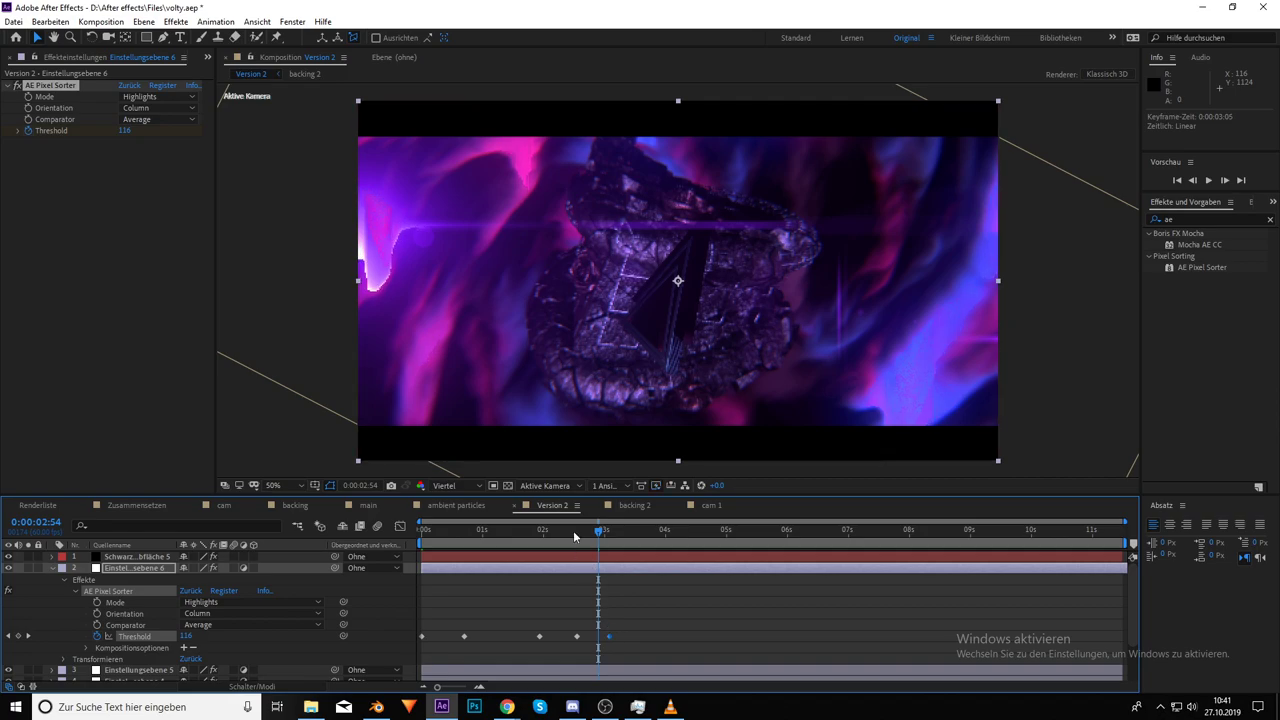
Preview the pixel sorting around the logo reveal several times, starting from about 0:00:02:28 and 0:00:01:47
{"action": "left_click", "coordinate": [572, 531]}
{"action": "key", "text": "space"}
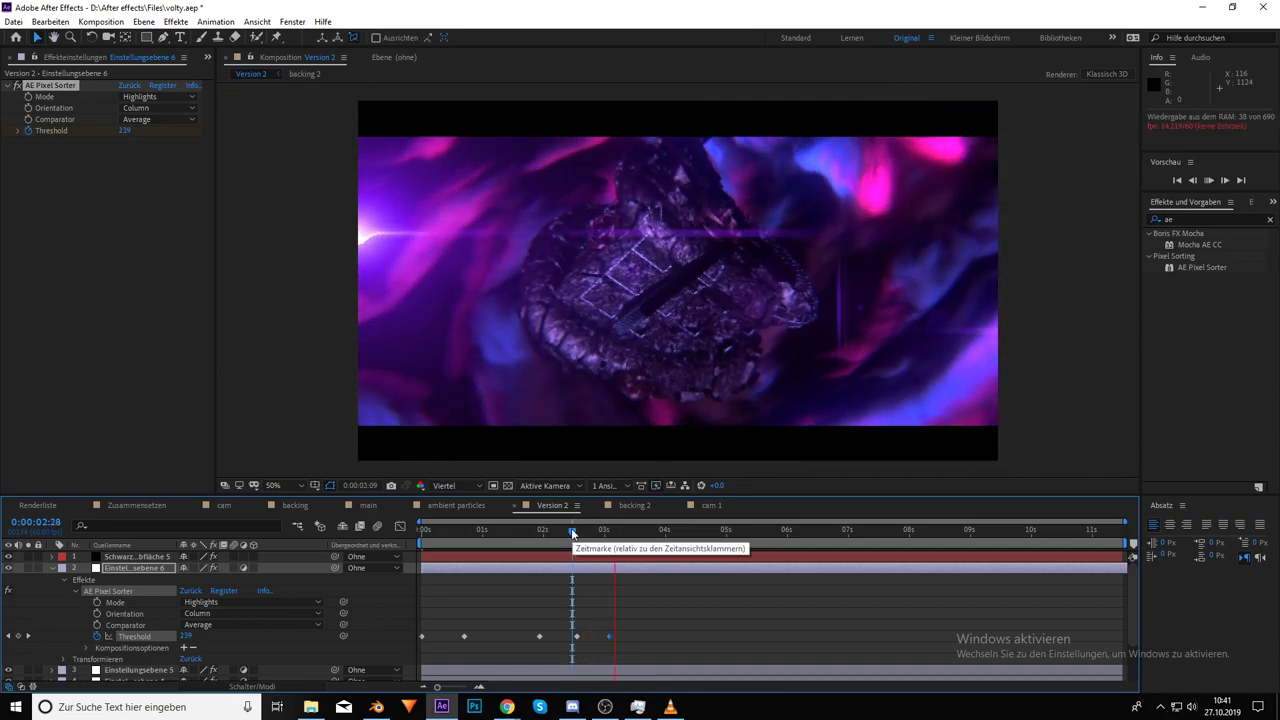
{"action": "left_click", "coordinate": [587, 531]}
{"action": "left_click", "coordinate": [572, 532]}
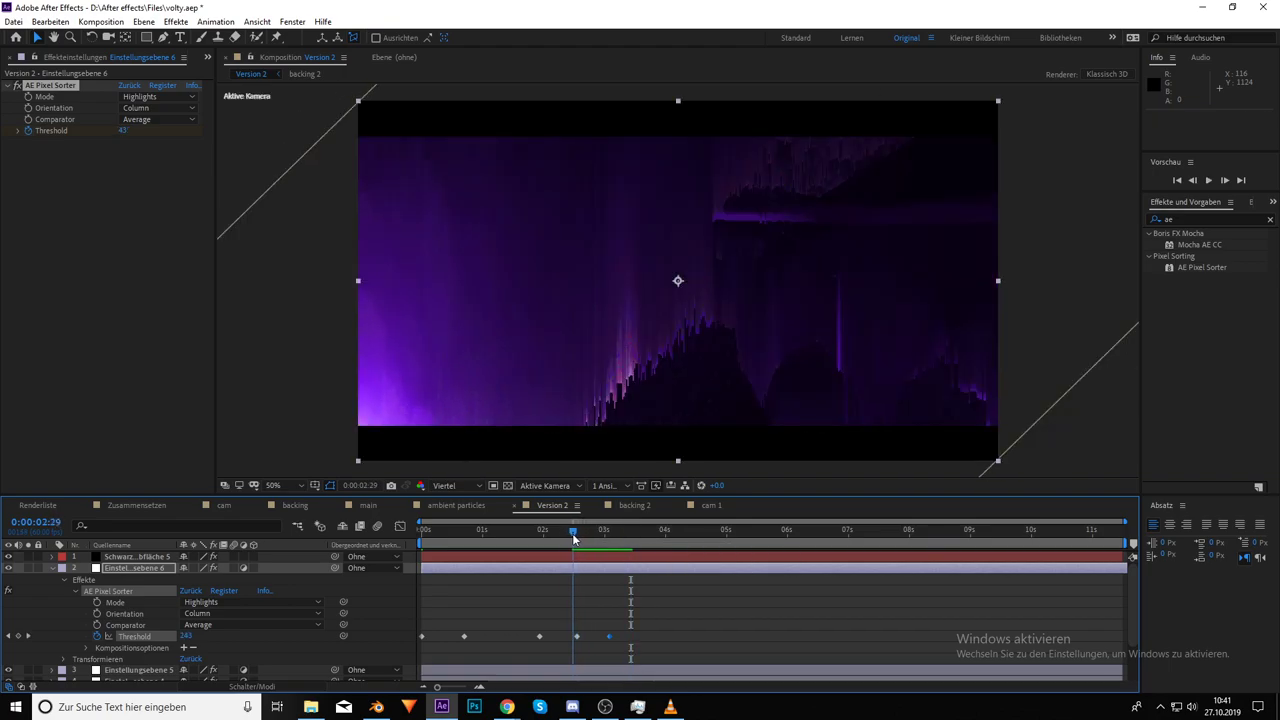
{"action": "key", "text": "space"}
{"action": "left_click_drag", "start_coordinate": [573, 537], "coordinate": [530, 542]}
{"action": "key", "text": "space"}
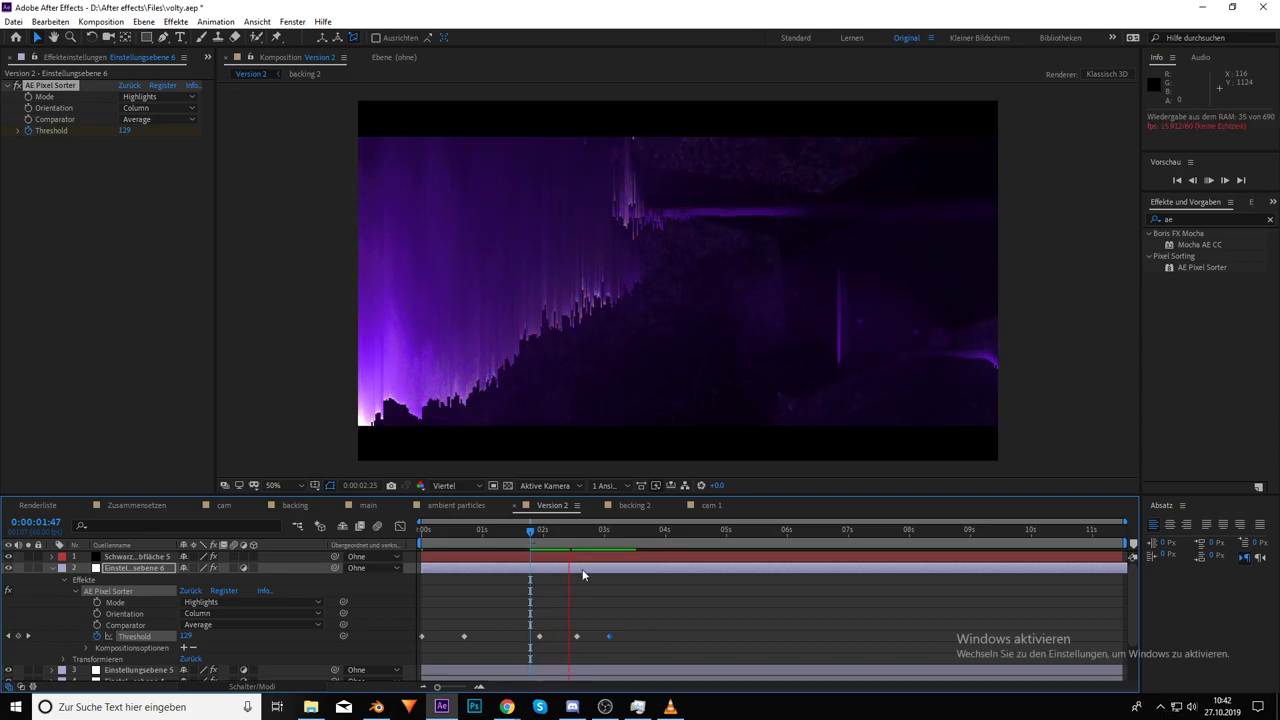
{"action": "left_click", "coordinate": [532, 531]}
{"action": "key", "text": "space"}
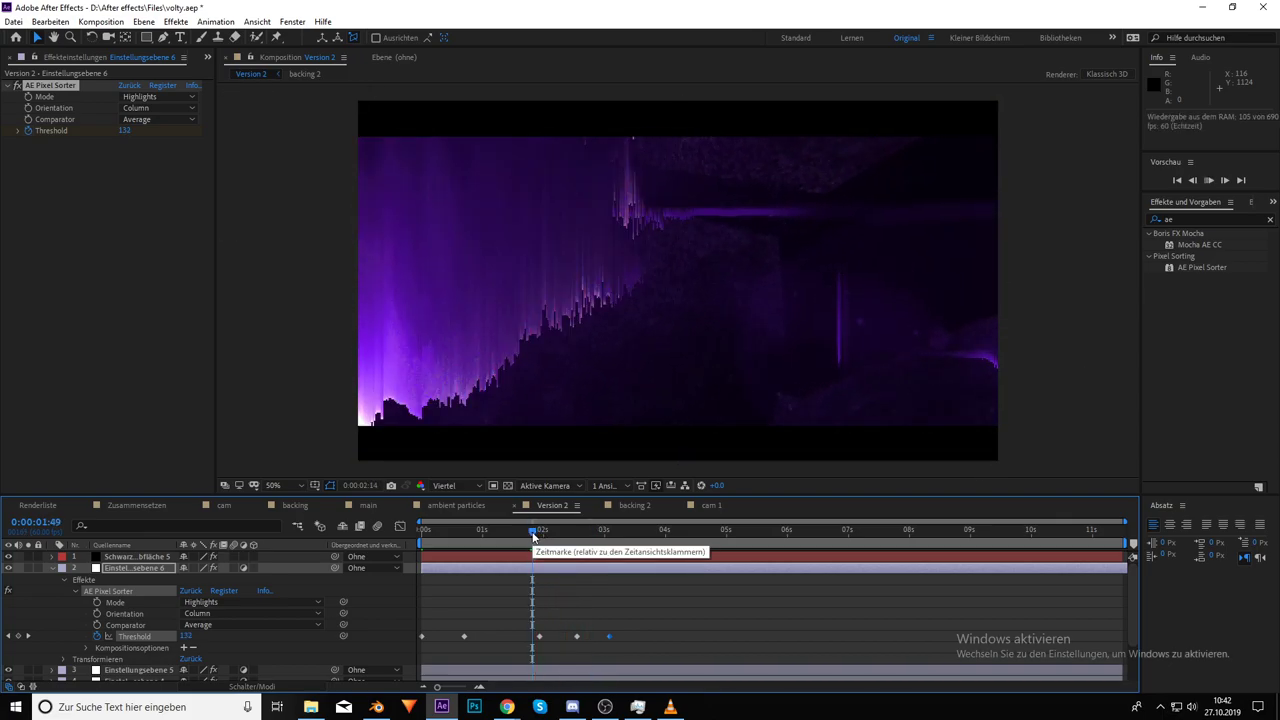
{"action": "left_click", "coordinate": [531, 532]}
{"action": "key", "text": "space"}
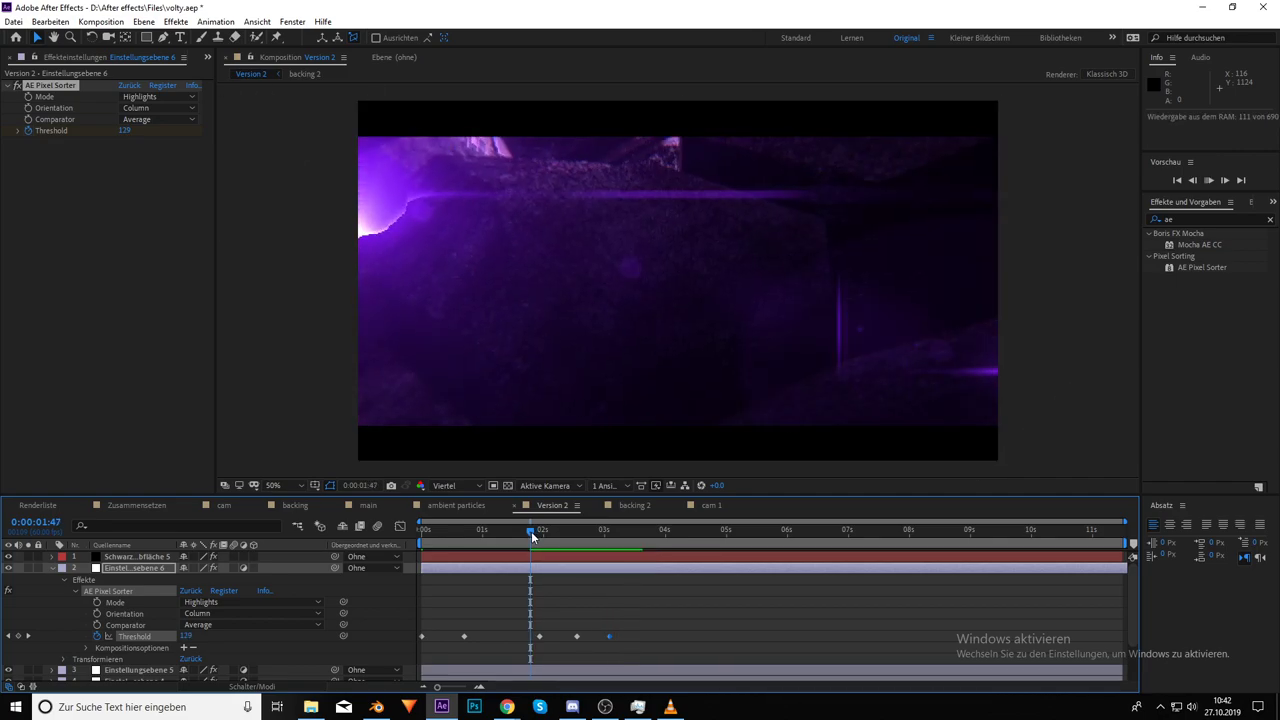
{"action": "key", "text": "space"}
Move the last Threshold keyframe to 0:00:03:30 and preview the logo reveal again from about 0:00:01:53
{"action": "left_click", "coordinate": [634, 638]}
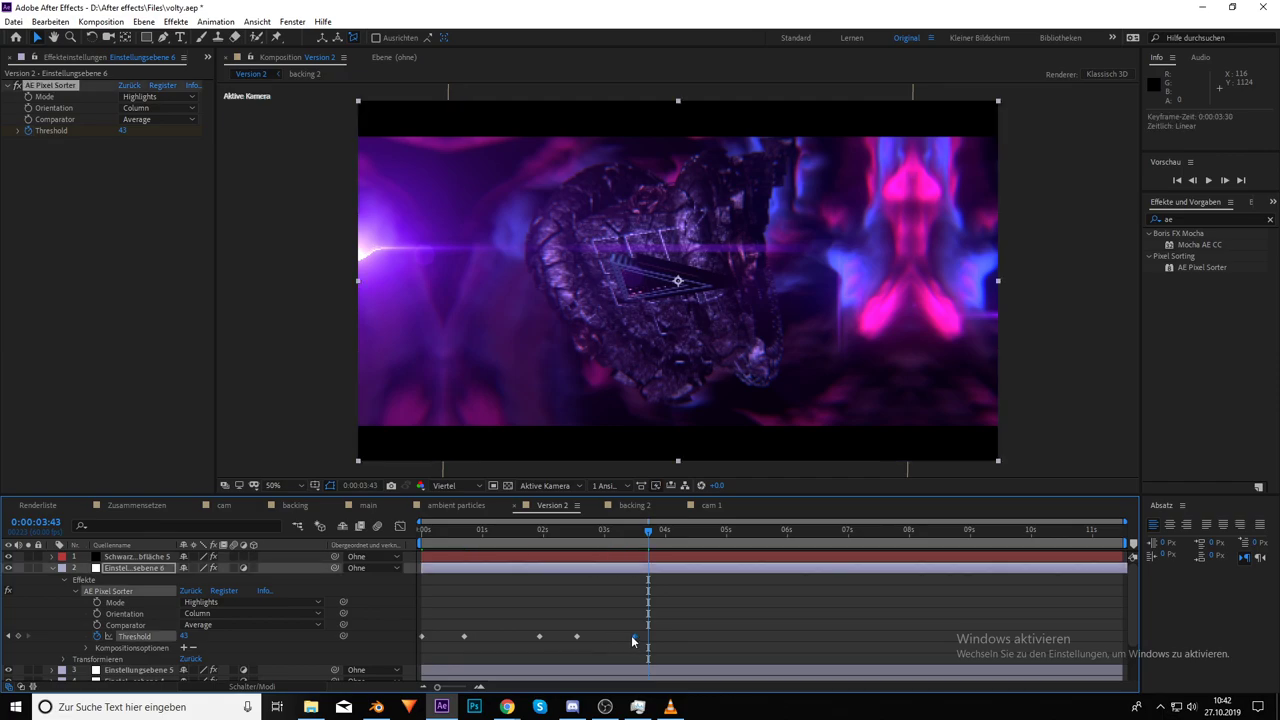
{"action": "left_click", "coordinate": [535, 530]}
{"action": "key", "text": "space"}
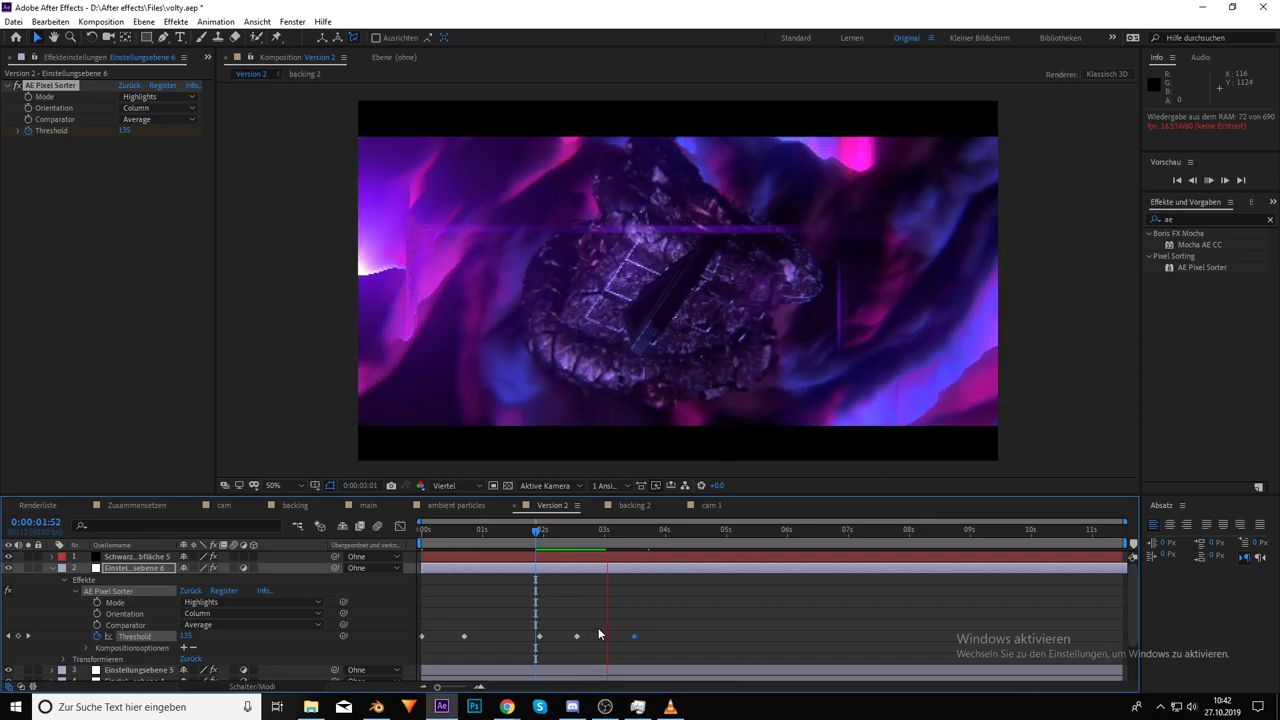
{"action": "left_click", "coordinate": [538, 535]}
{"action": "key", "text": "space"}
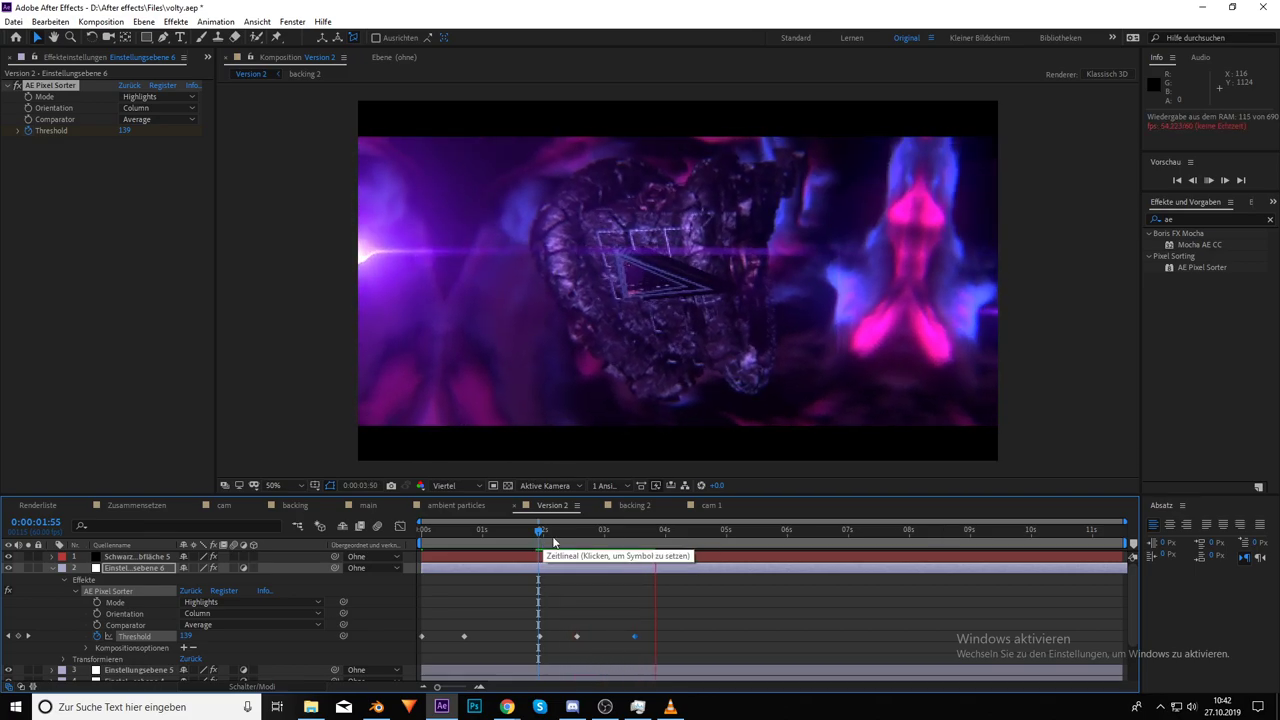
{"action": "mouse_move", "coordinate": [553, 541]}
{"action": "left_mouse_down"}
{"action": "mouse_move", "coordinate": [593, 536]}
{"action": "mouse_move", "coordinate": [538, 550]}
{"action": "left_mouse_up"}
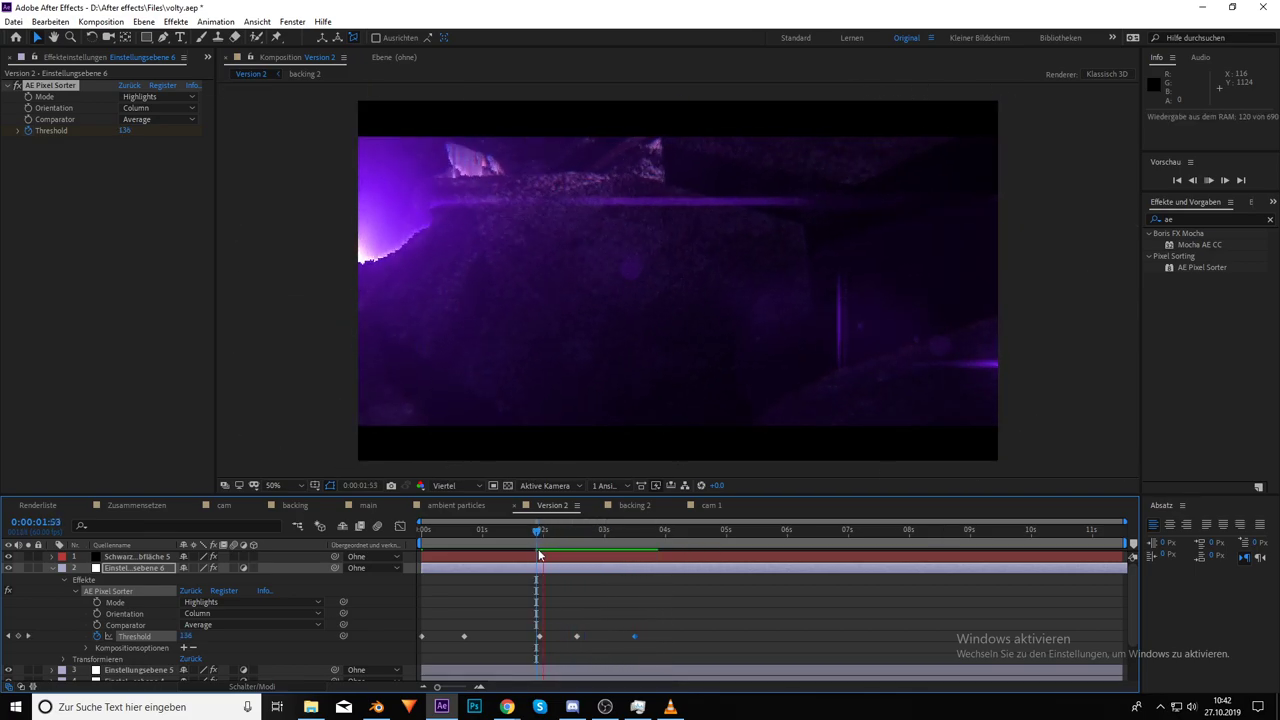
{"action": "key", "text": "space"}
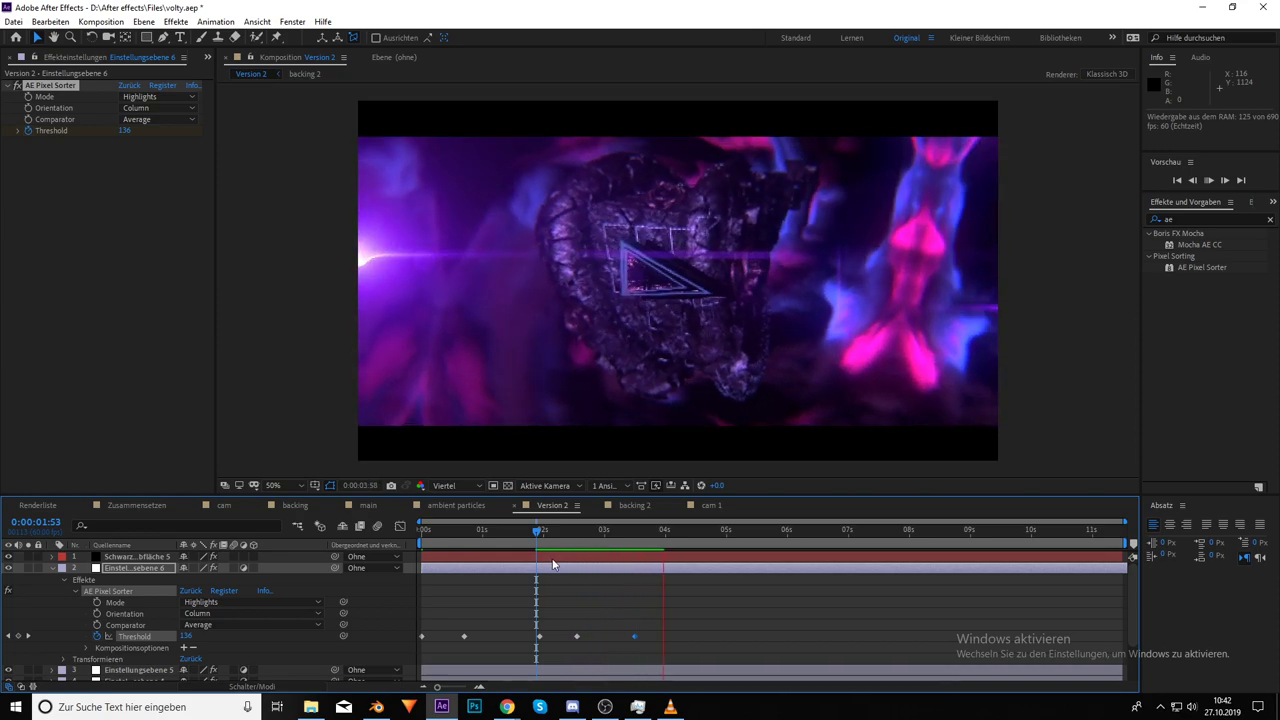
{"action": "left_click", "coordinate": [537, 532]}
{"action": "key", "text": "space"}
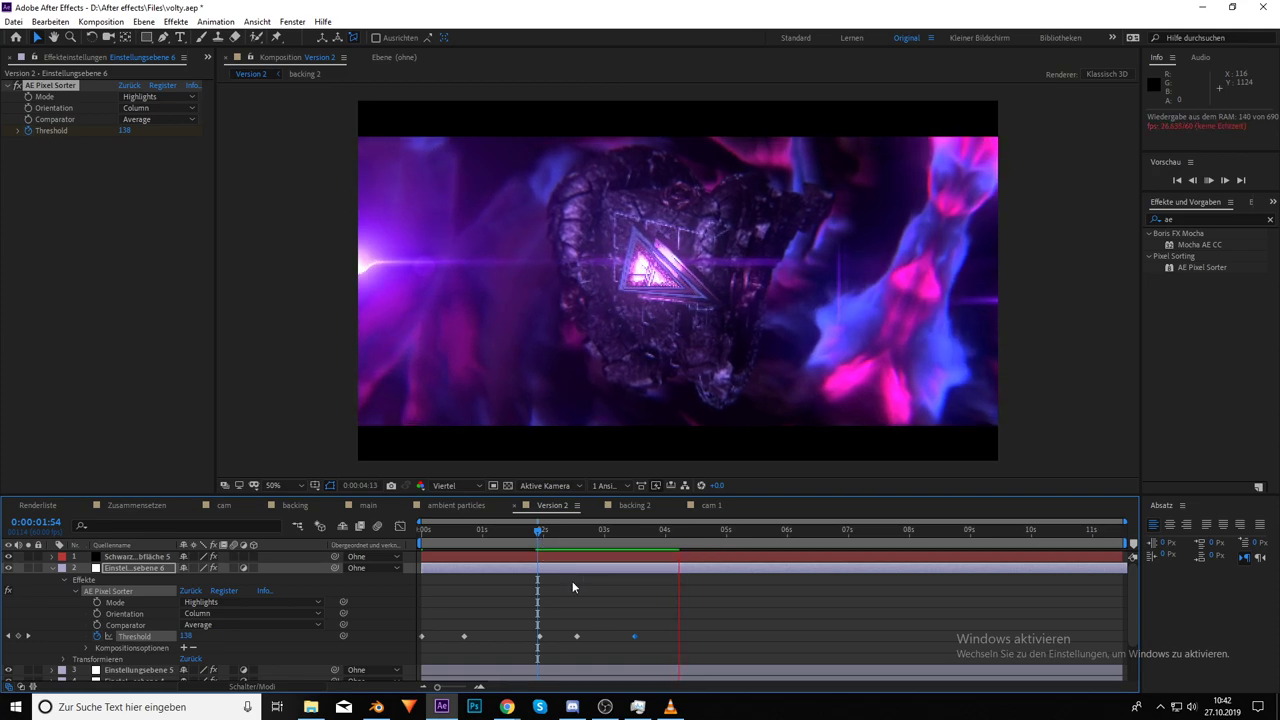
{"action": "key", "text": "space"}
Find the CC Kaleida effect, apply it to the backing 2 layer, and go to the last frame at 0:00:11:29
{"action": "key", "text": "ctrl+grave"}
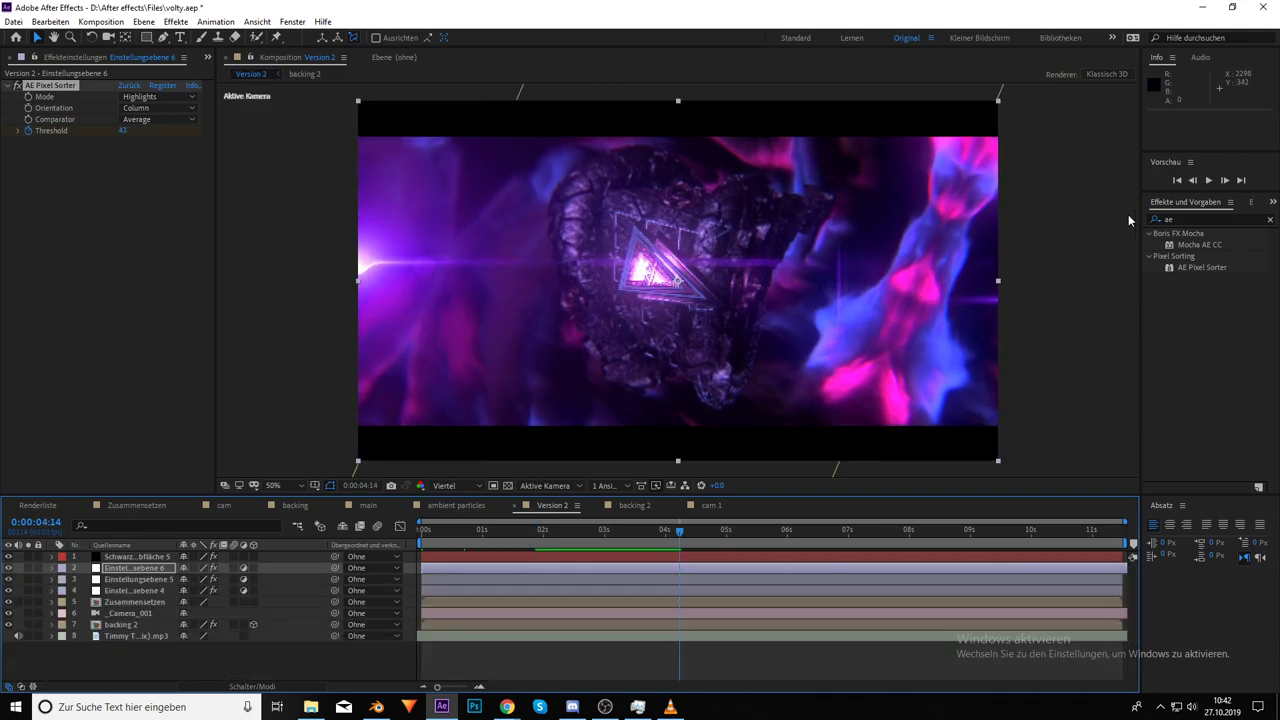
{"action": "key", "text": "ctrl+5"}
{"action": "type", "text": "kaleid"}
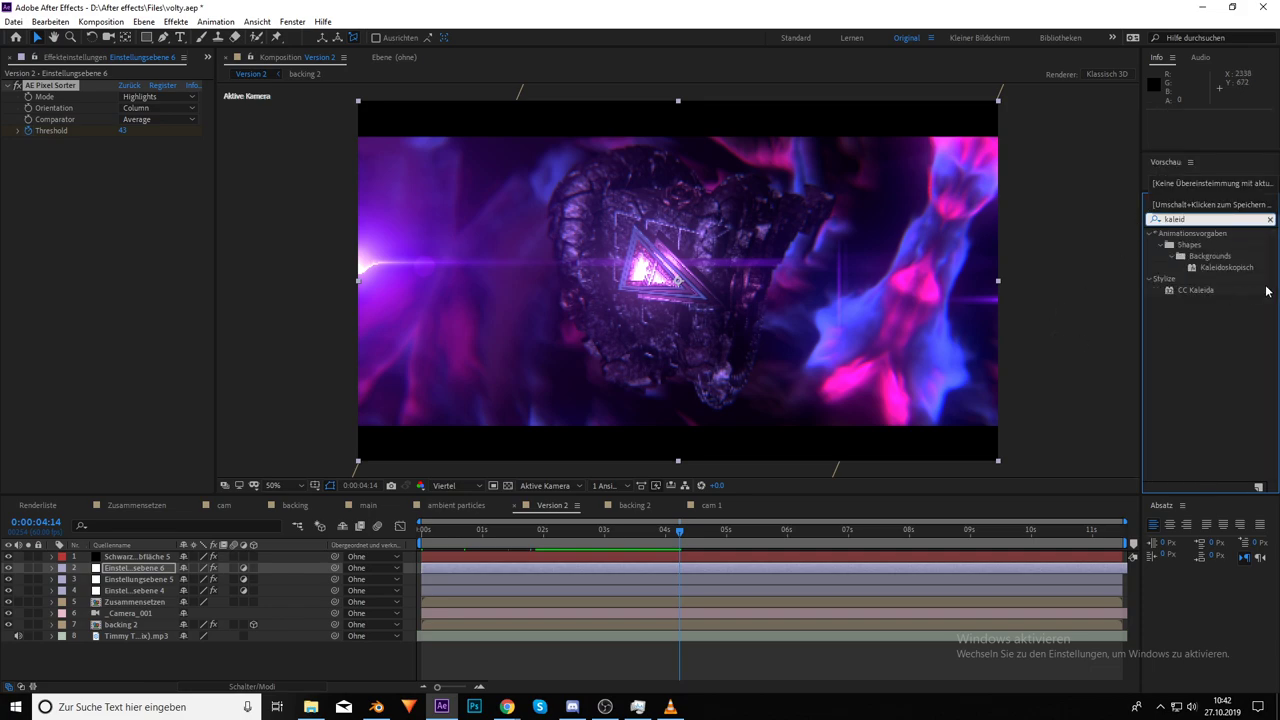
{"action": "left_click", "coordinate": [70, 626]}
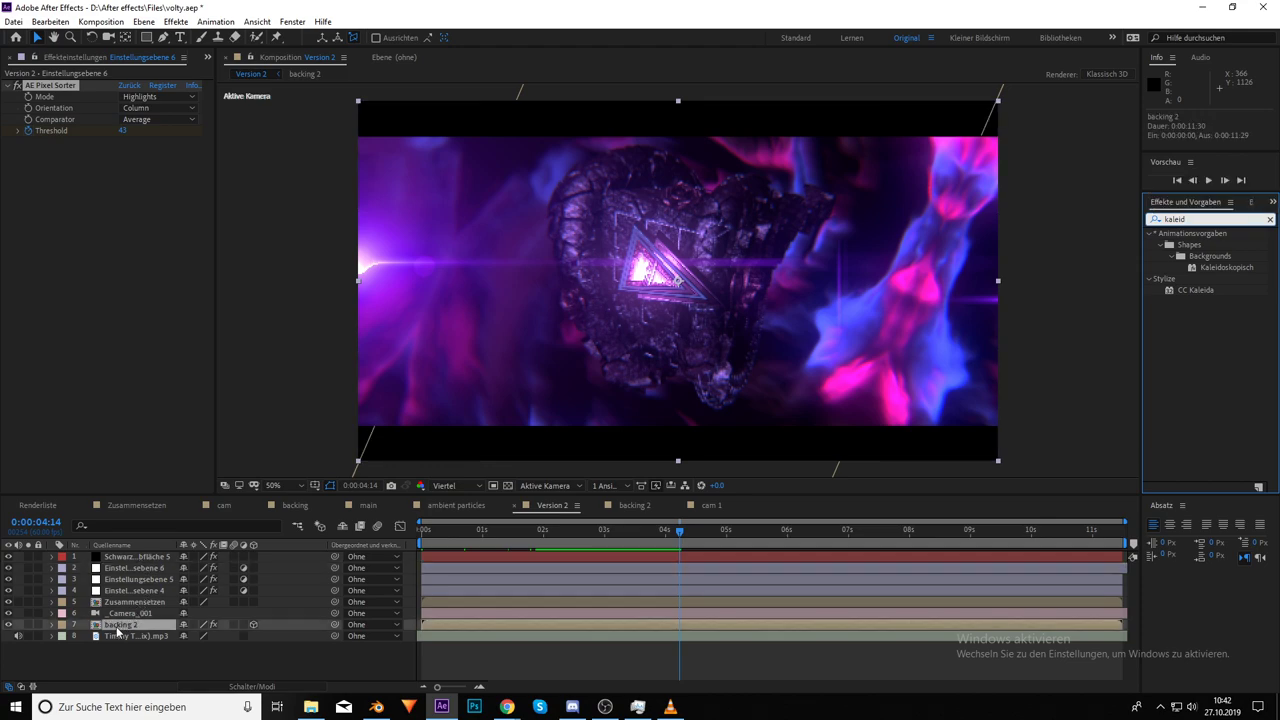
{"action": "left_click", "coordinate": [53, 625]}
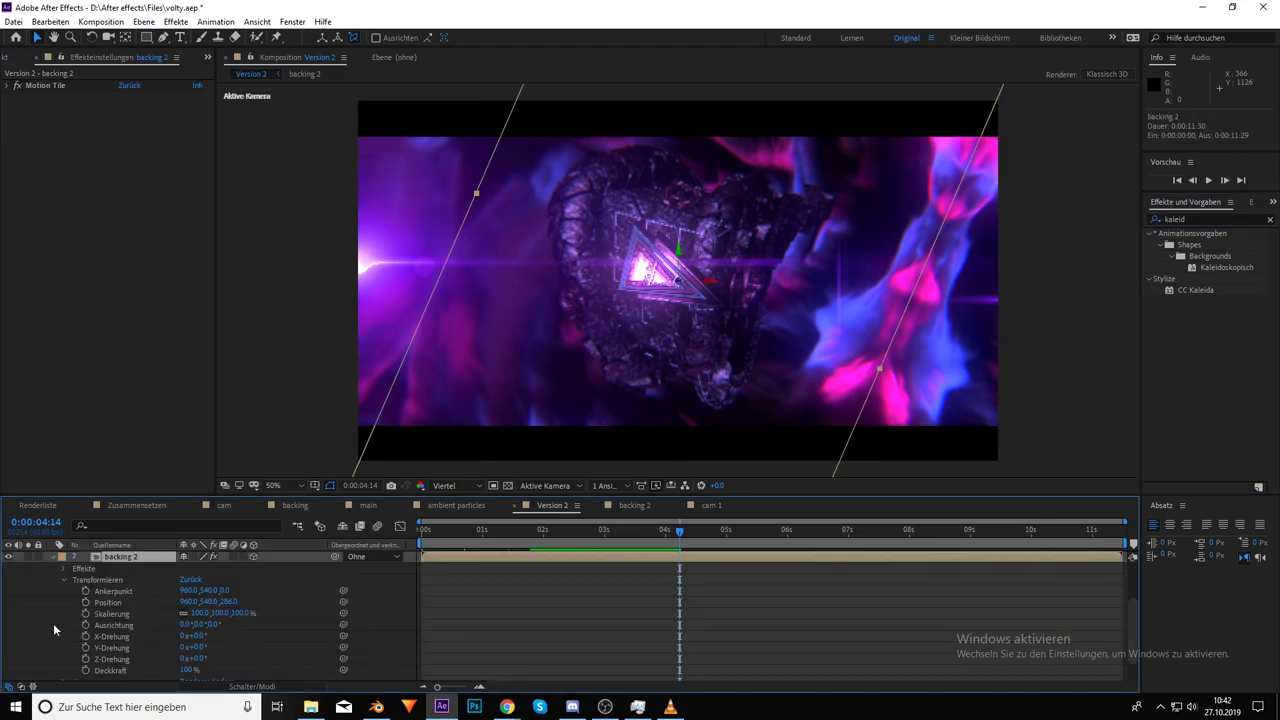
{"action": "left_click", "coordinate": [55, 557]}
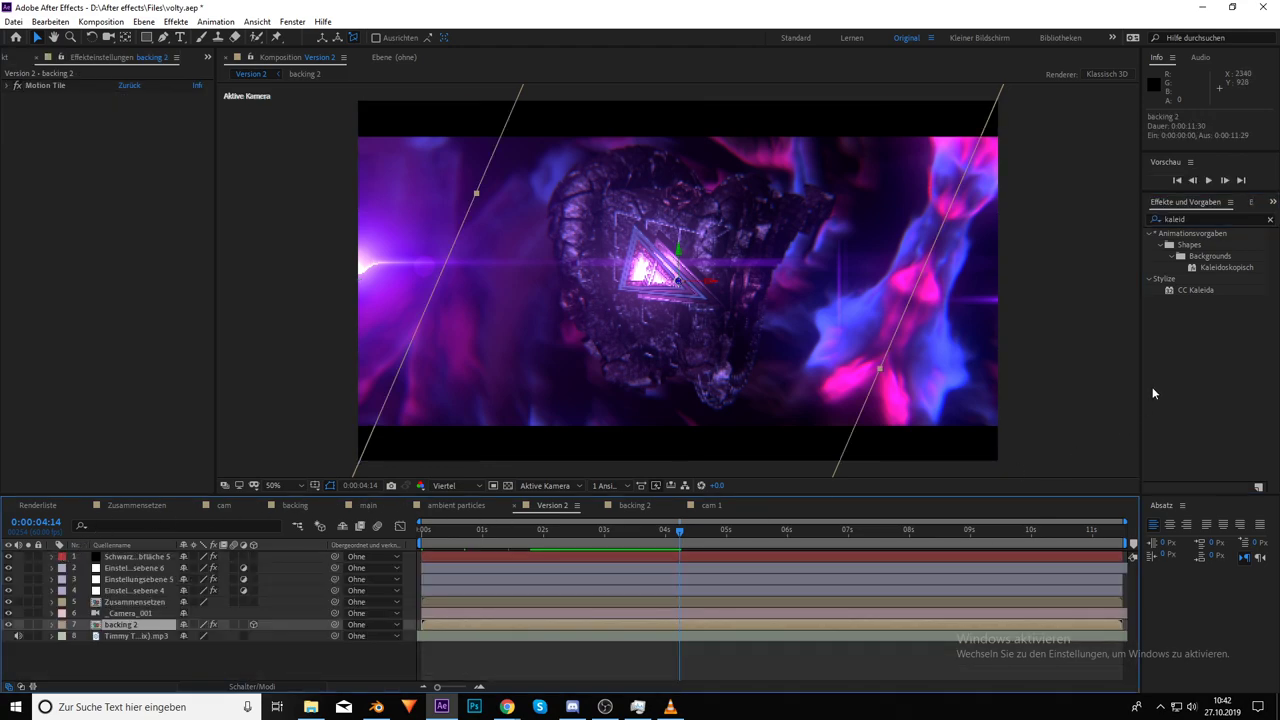
{"action": "left_click_drag", "start_coordinate": [1191, 287], "coordinate": [137, 626]}
{"action": "left_click_drag", "start_coordinate": [682, 531], "coordinate": [1122, 531]}
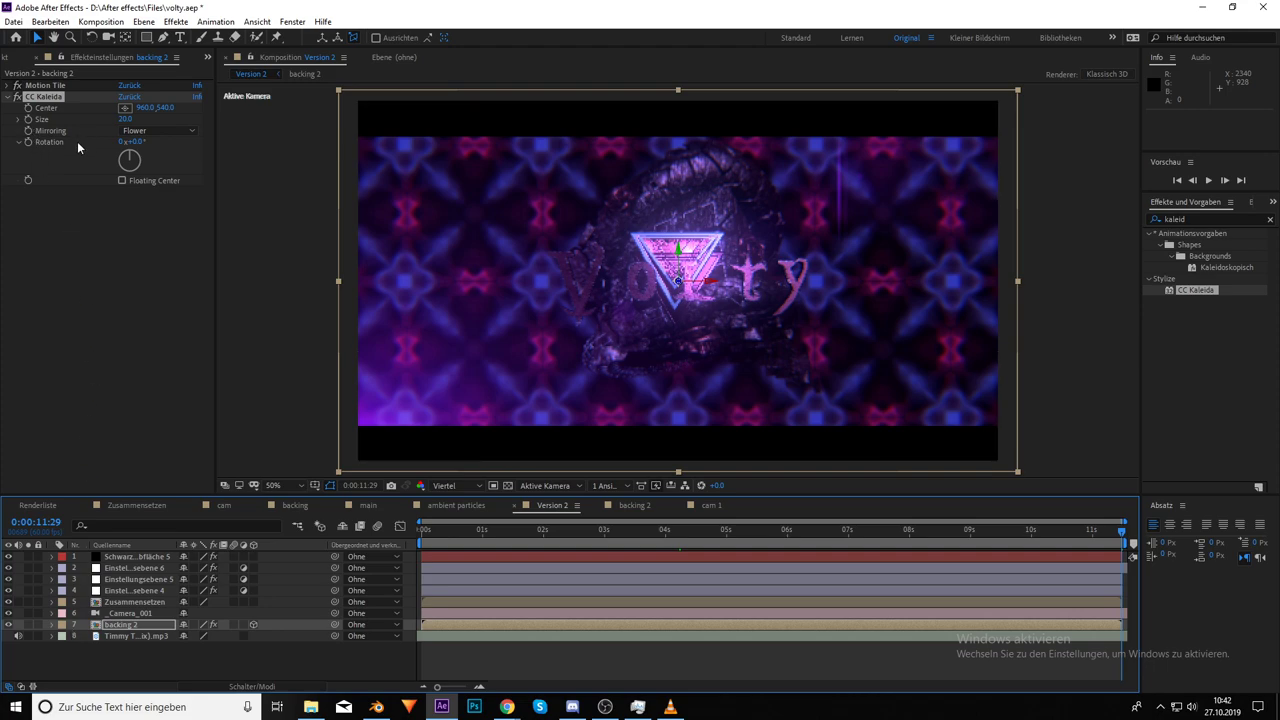
Try the Flipper mirroring on CC Kaleida with a Size of 48.9
{"action": "left_click_drag", "start_coordinate": [46, 97], "coordinate": [47, 208]}
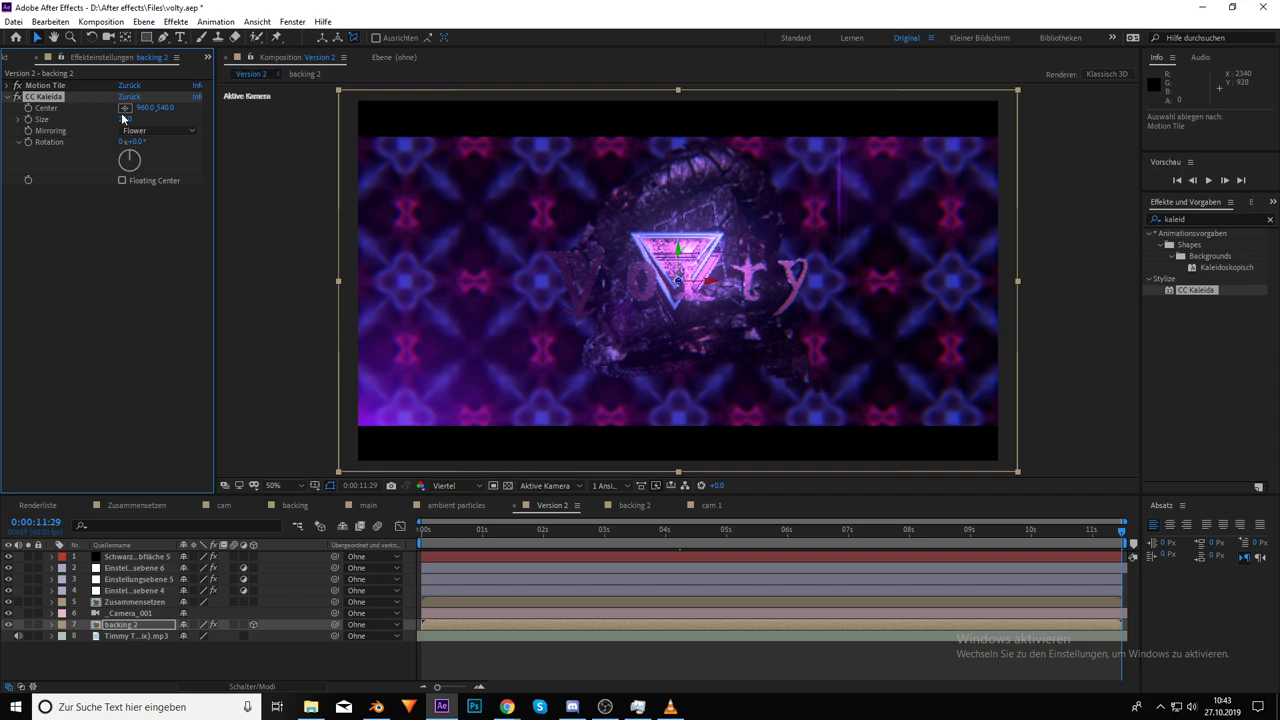
{"action": "left_click", "coordinate": [147, 131]}
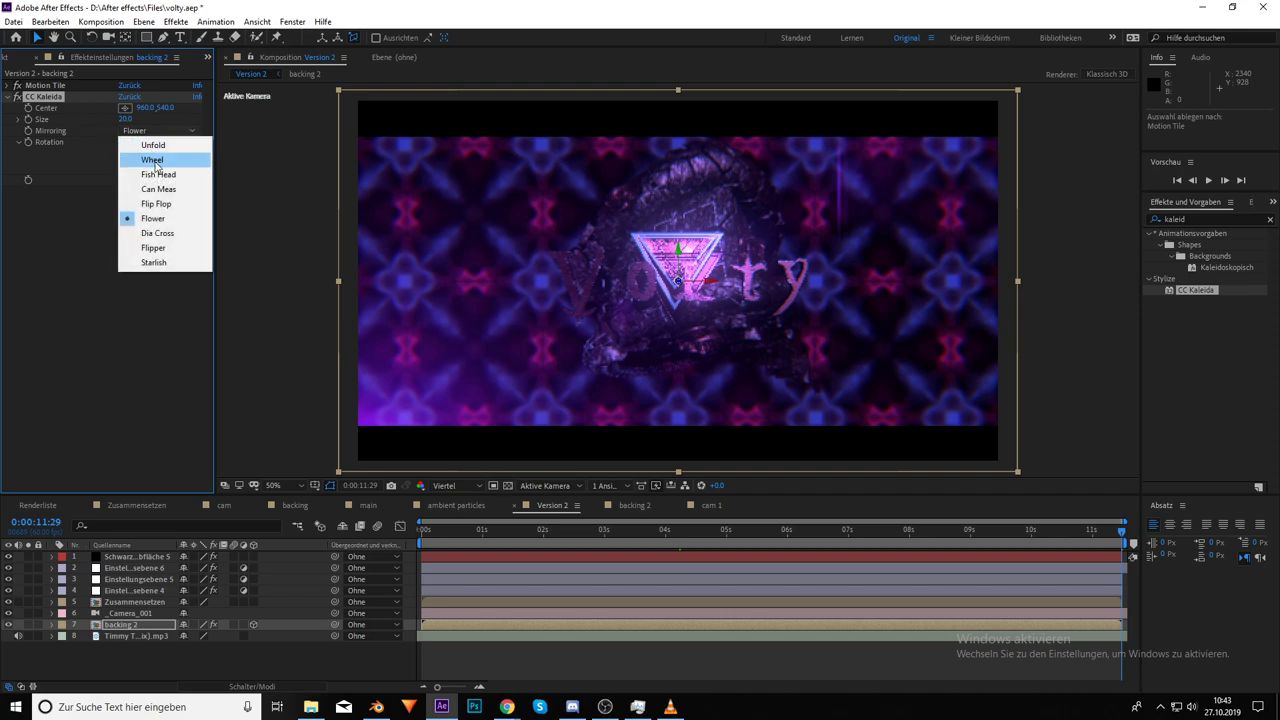
{"action": "left_click", "coordinate": [163, 250]}
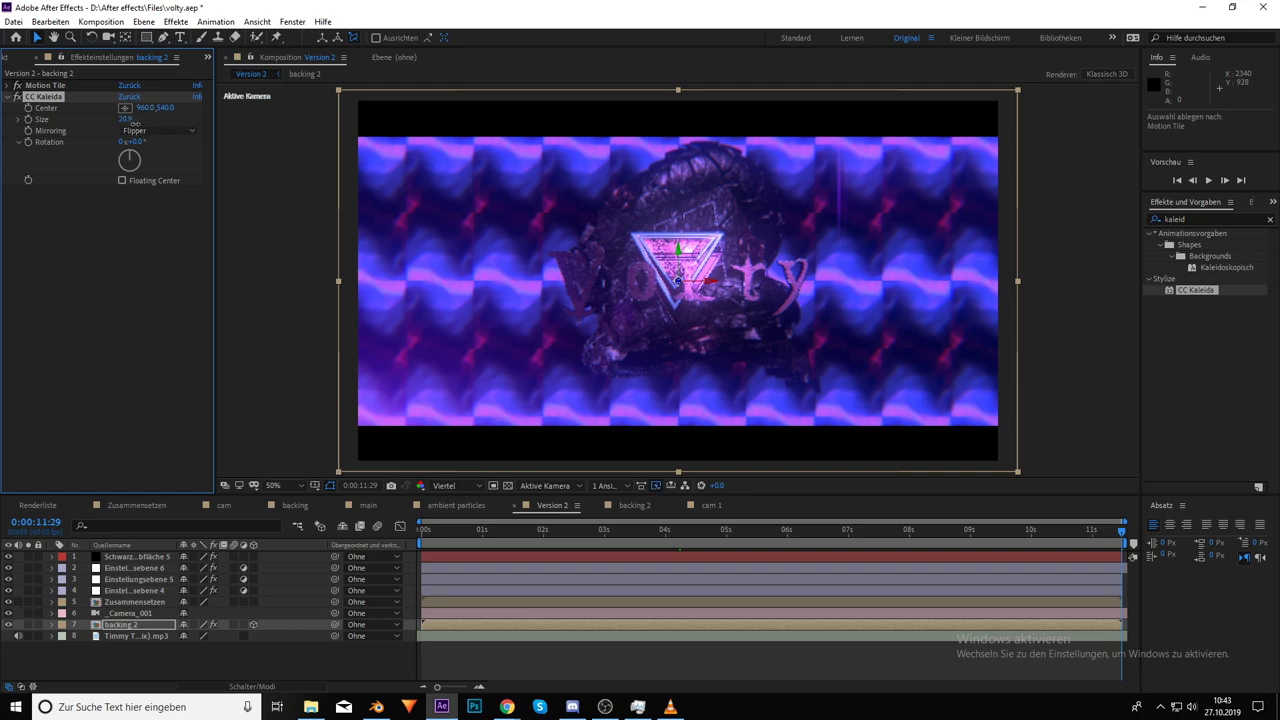
{"action": "left_click_drag", "start_coordinate": [154, 127], "coordinate": [340, 150]}
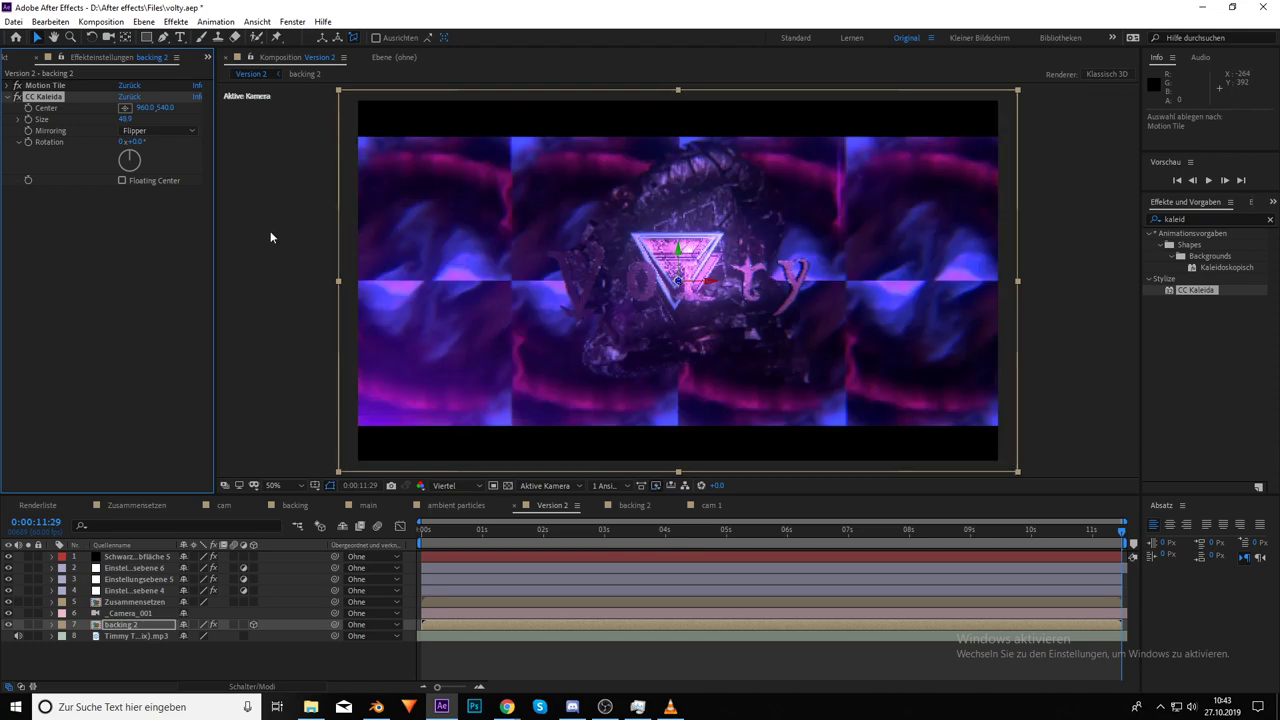
Set CC Kaleida's Mirroring to Starlish and increase its Size to 112.1
{"action": "left_click", "coordinate": [142, 128]}
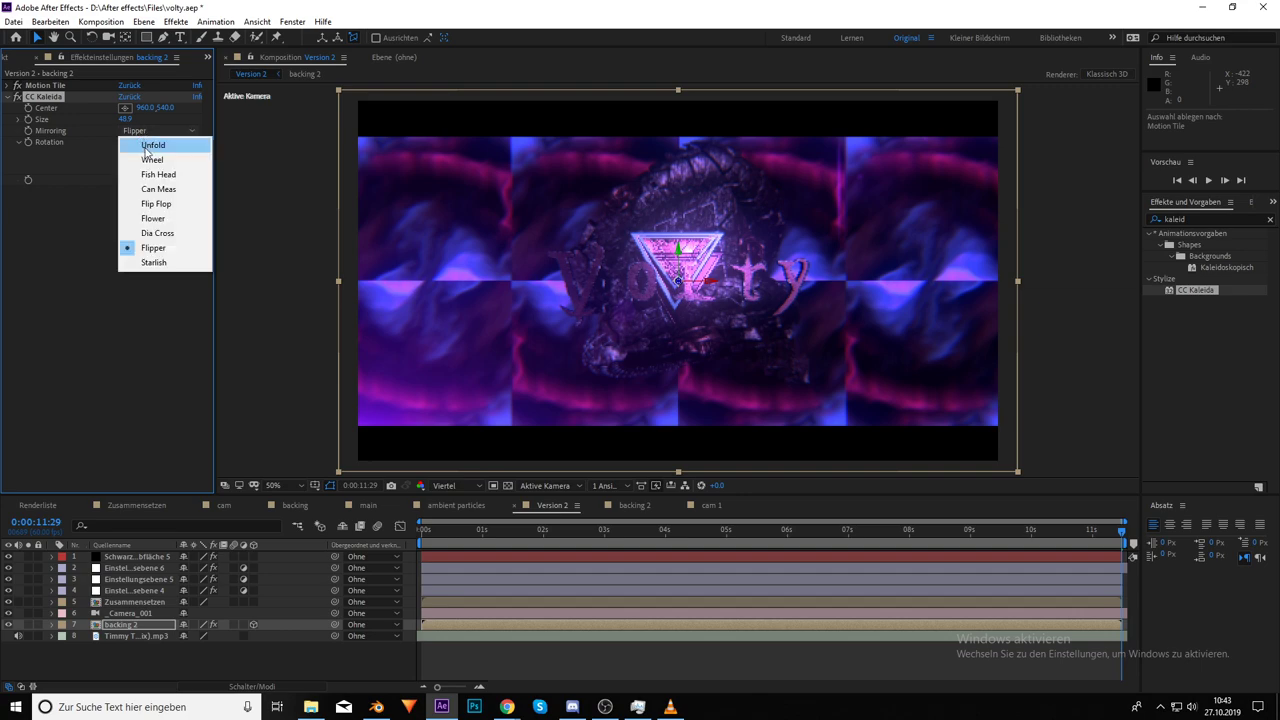
{"action": "left_click", "coordinate": [159, 264]}
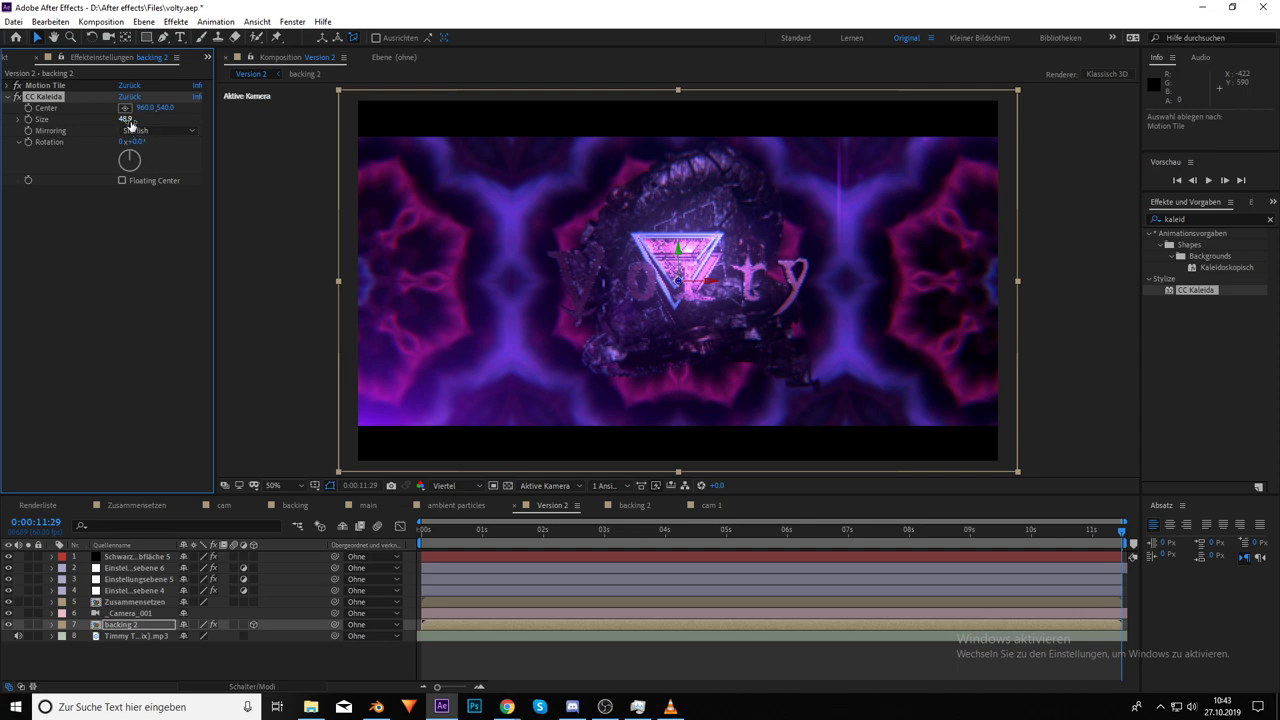
{"action": "left_click_drag", "start_coordinate": [198, 125], "coordinate": [381, 146]}
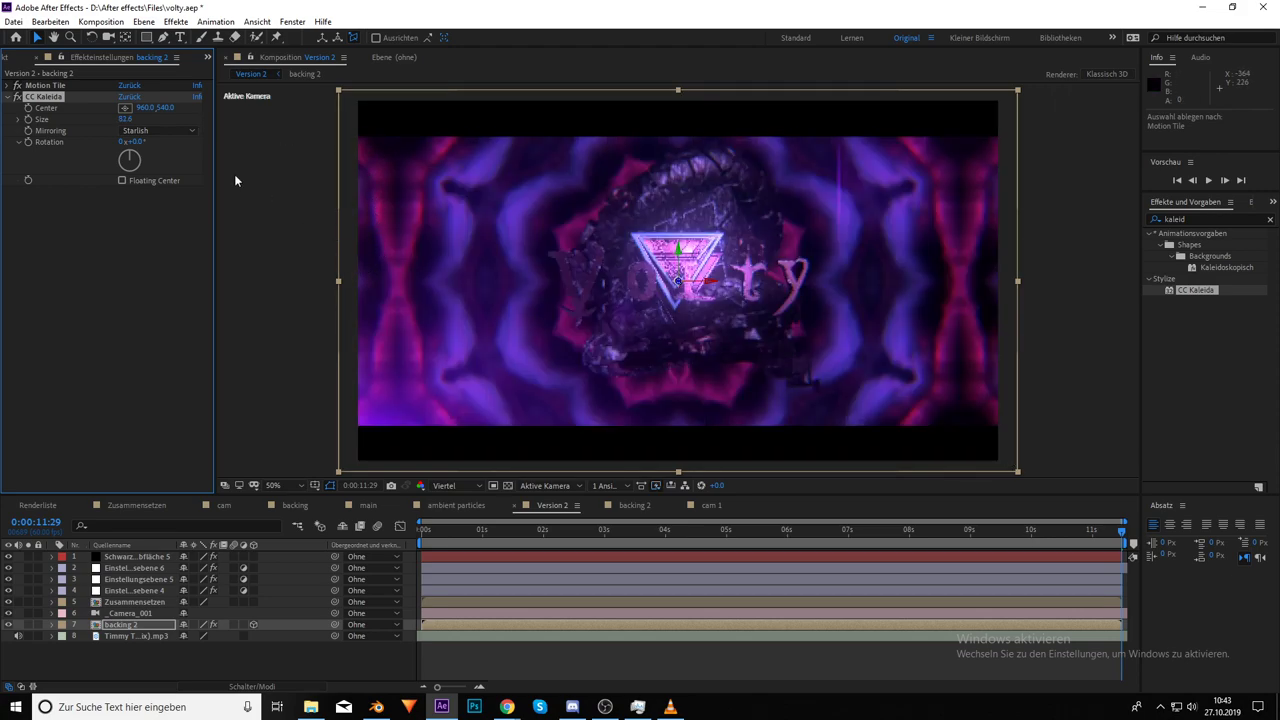
{"action": "left_click_drag", "start_coordinate": [168, 121], "coordinate": [356, 145]}
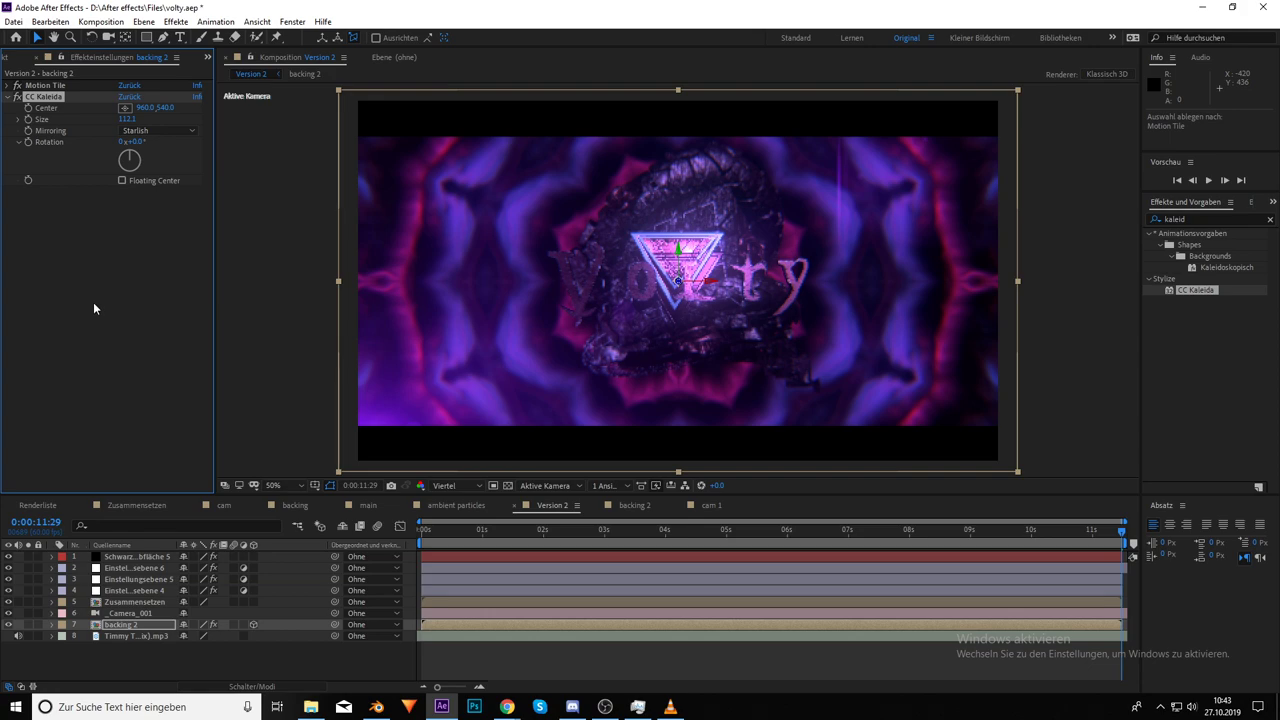
Try Wheel as CC Kaleida's Mirroring and settle on Unfold instead
{"action": "left_click", "coordinate": [162, 131]}
{"action": "left_click", "coordinate": [164, 160]}
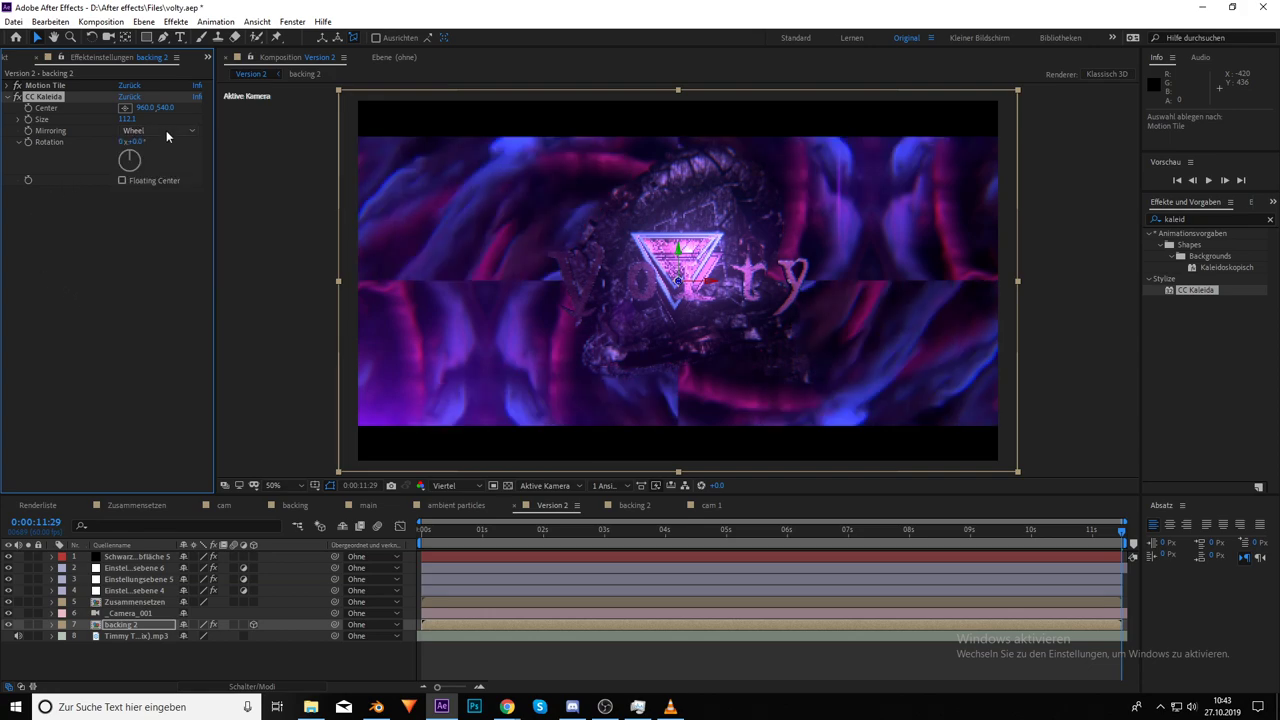
{"action": "left_click", "coordinate": [166, 130]}
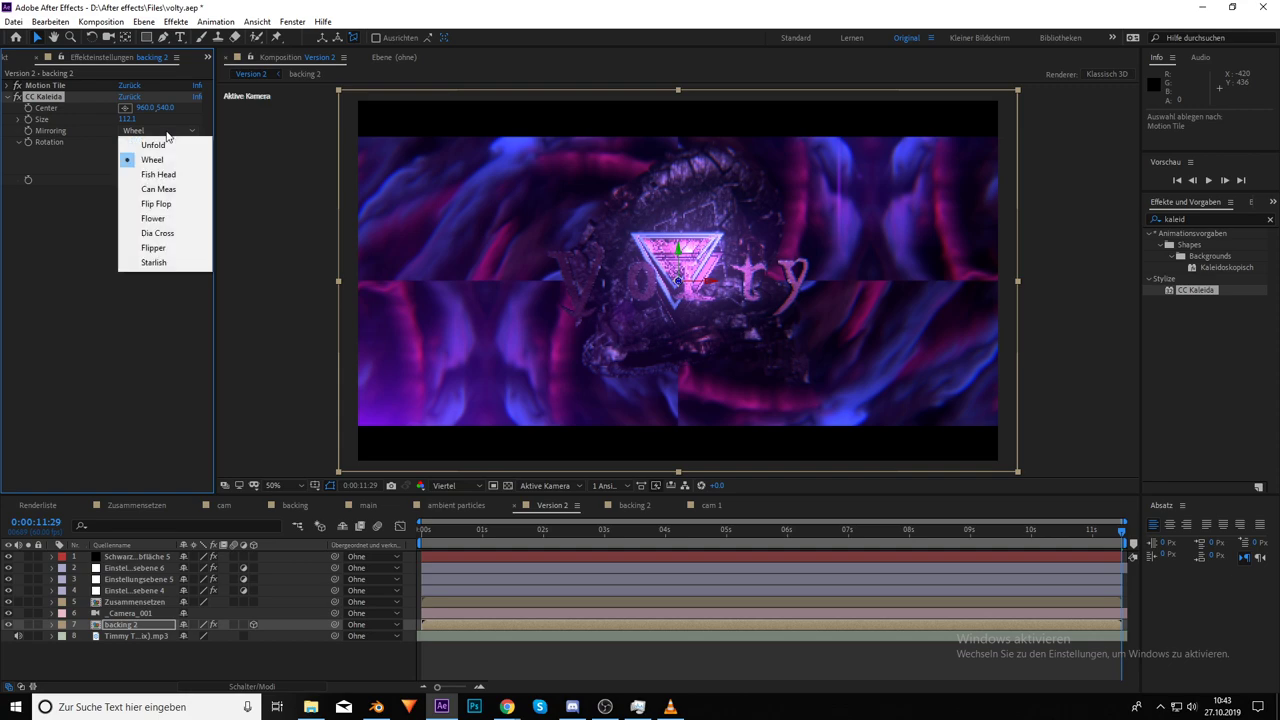
{"action": "left_click", "coordinate": [166, 145]}
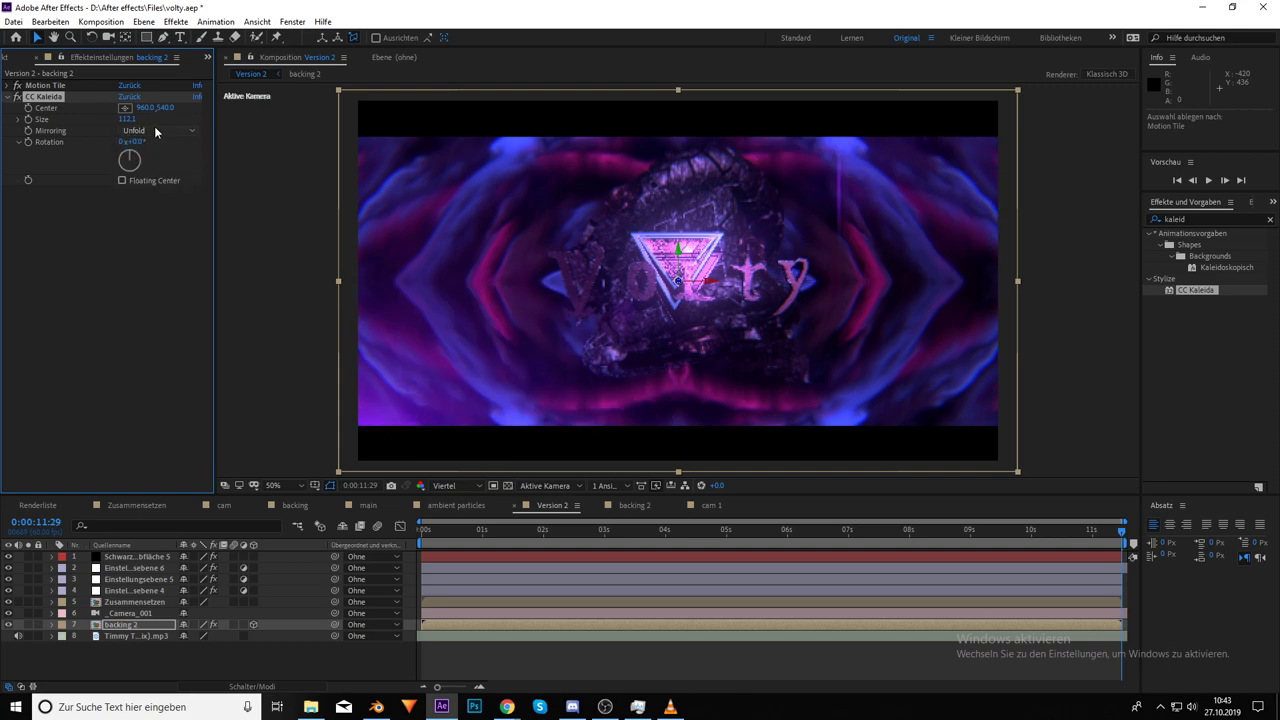
Try a different CC Kaleida Rotation, and reset it to 0°
{"action": "left_click_drag", "start_coordinate": [135, 143], "coordinate": [175, 151]}
{"action": "left_click", "coordinate": [140, 142]}
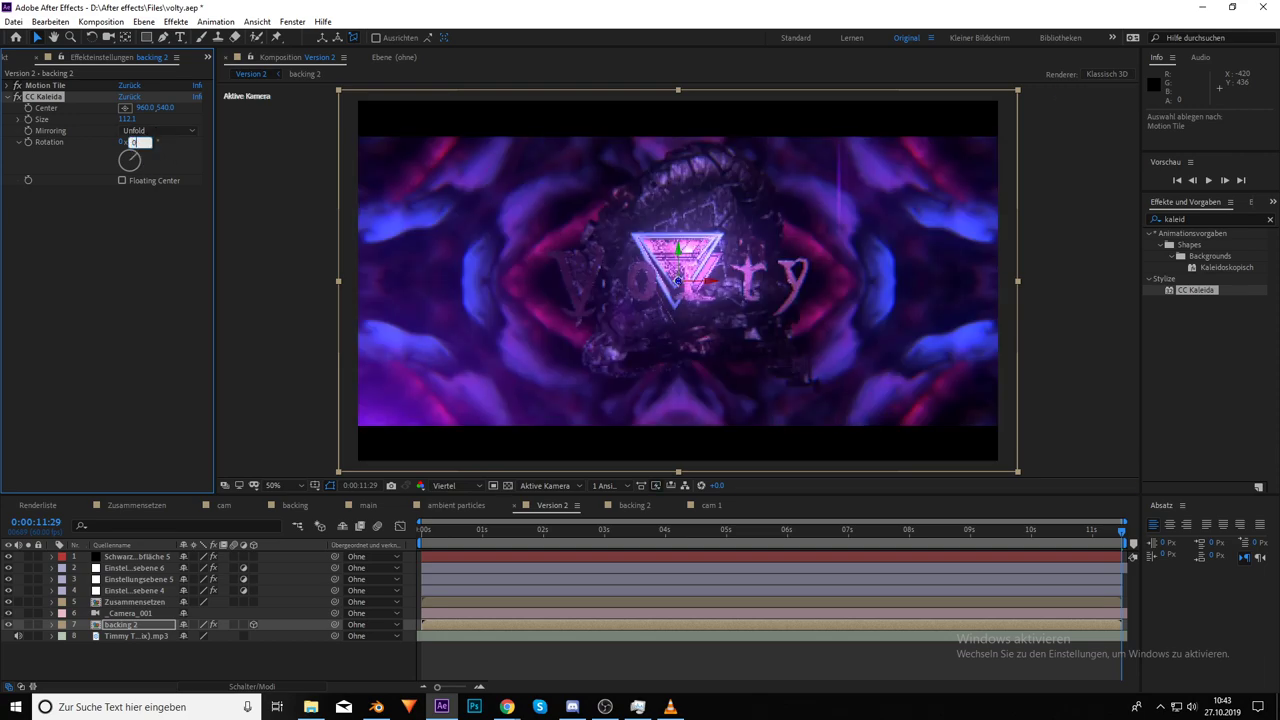
{"action": "type", "text": "0"}
{"action": "key", "text": "Return"}
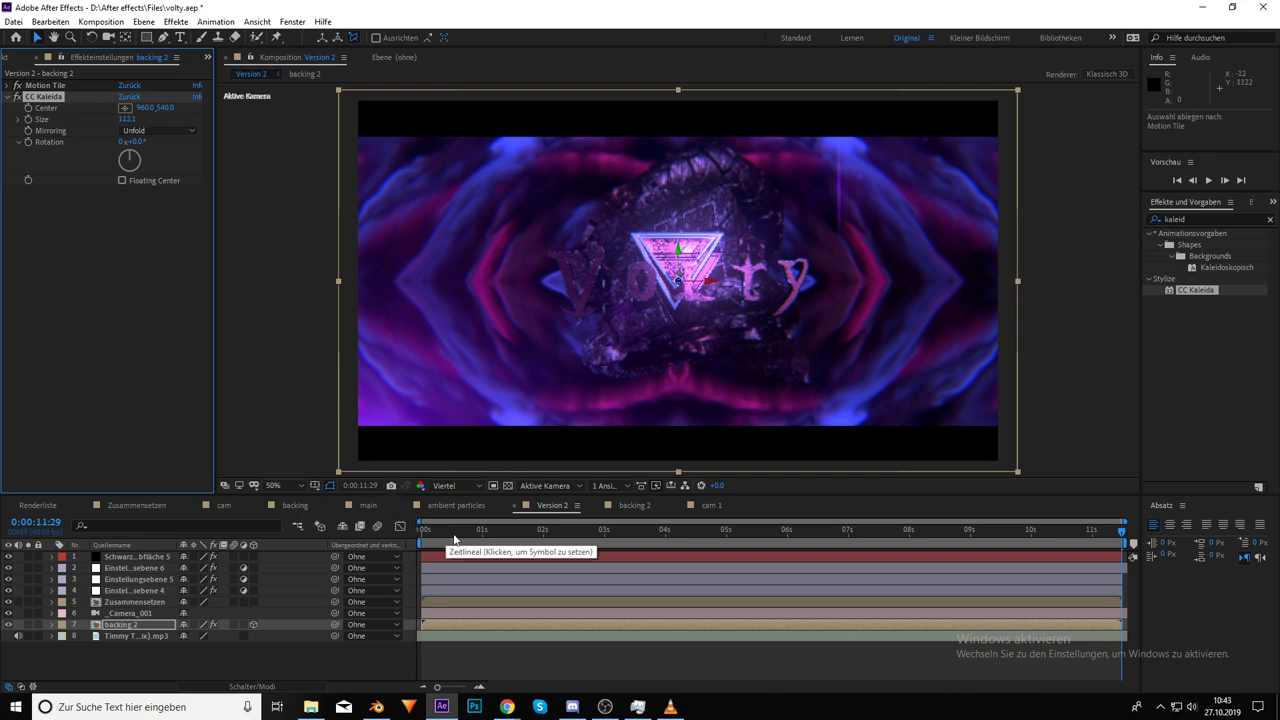
Keyframe CC Kaleida's Rotation from 0° at 0:00:01:23 to 317° at the last frame, 0:00:11:29
{"action": "left_click", "coordinate": [506, 530]}
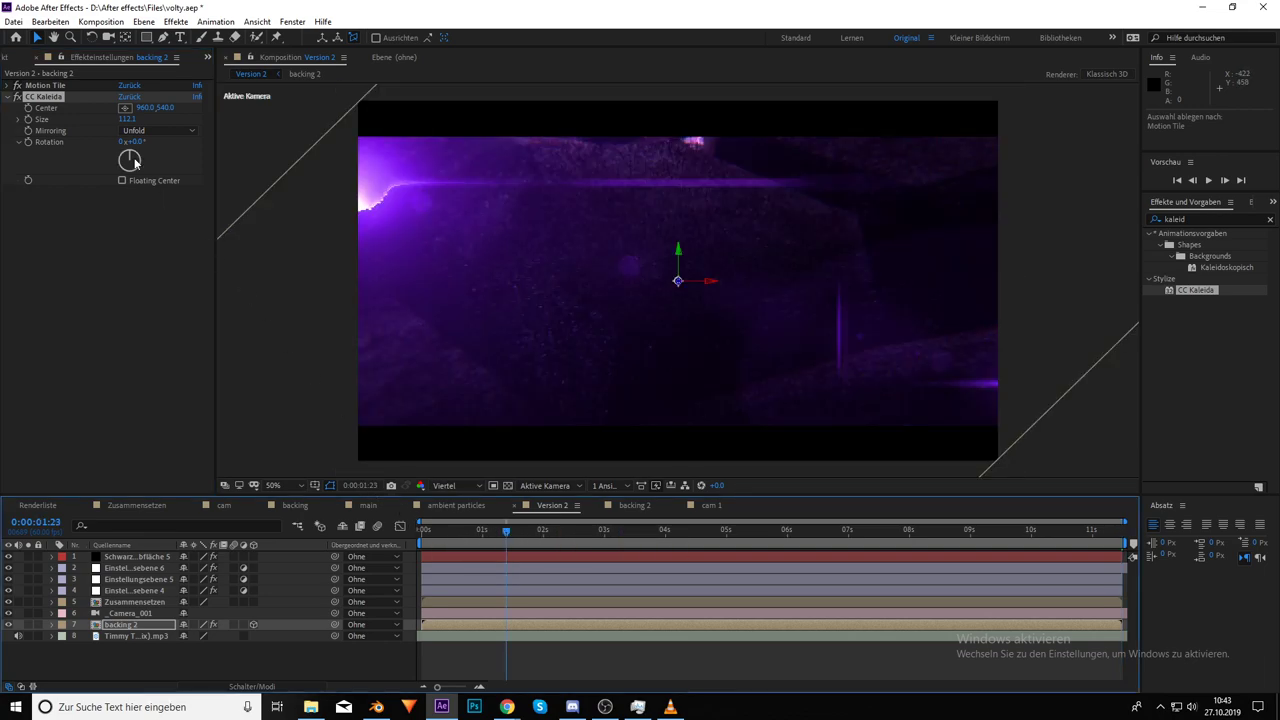
{"action": "left_click", "coordinate": [28, 144]}
{"action": "left_click_drag", "start_coordinate": [509, 530], "coordinate": [1188, 543]}
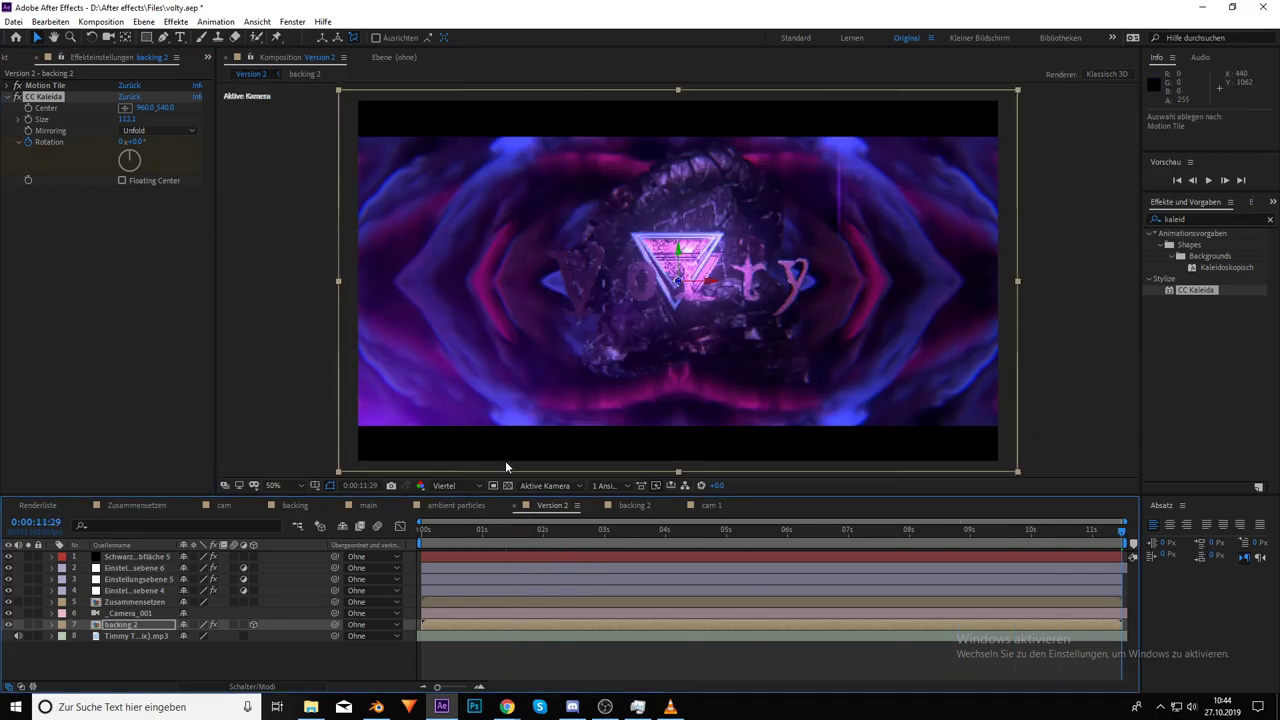
{"action": "left_click_drag", "start_coordinate": [130, 141], "coordinate": [407, 195]}
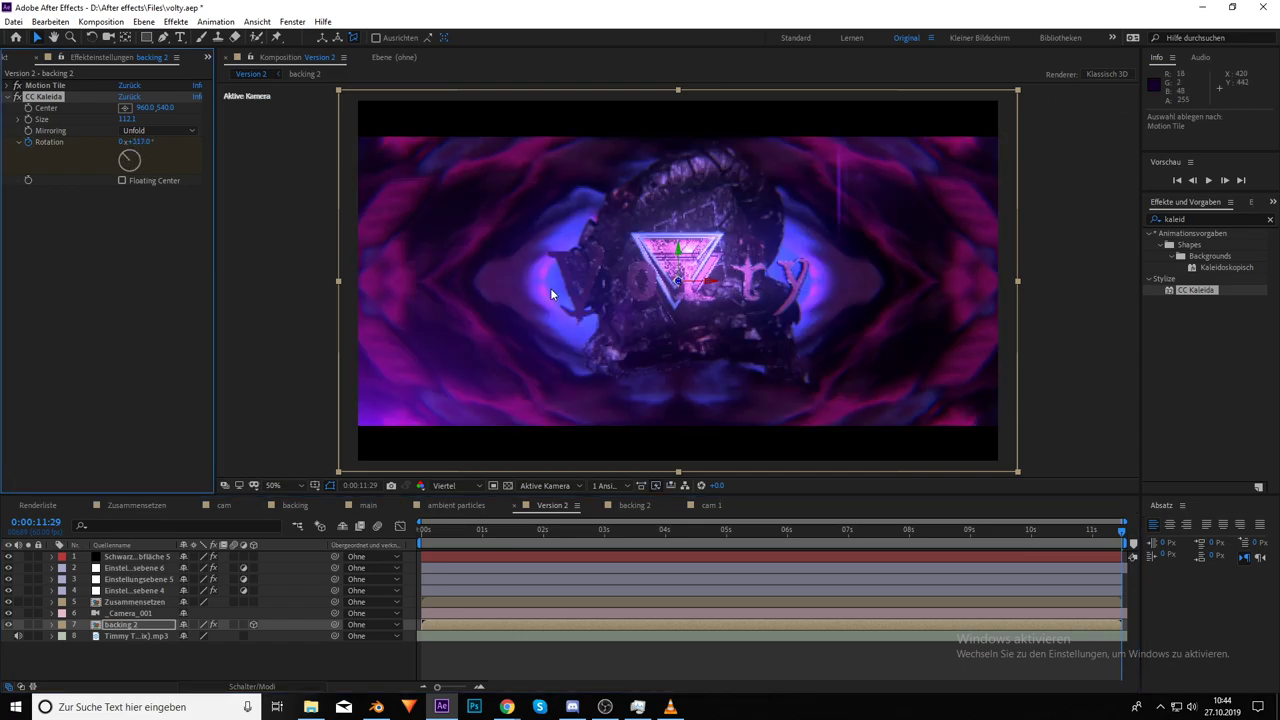
Preview the rotating kaleidoscope background from about 0:00:05:35
{"action": "left_click", "coordinate": [760, 528]}
{"action": "key", "text": "space"}
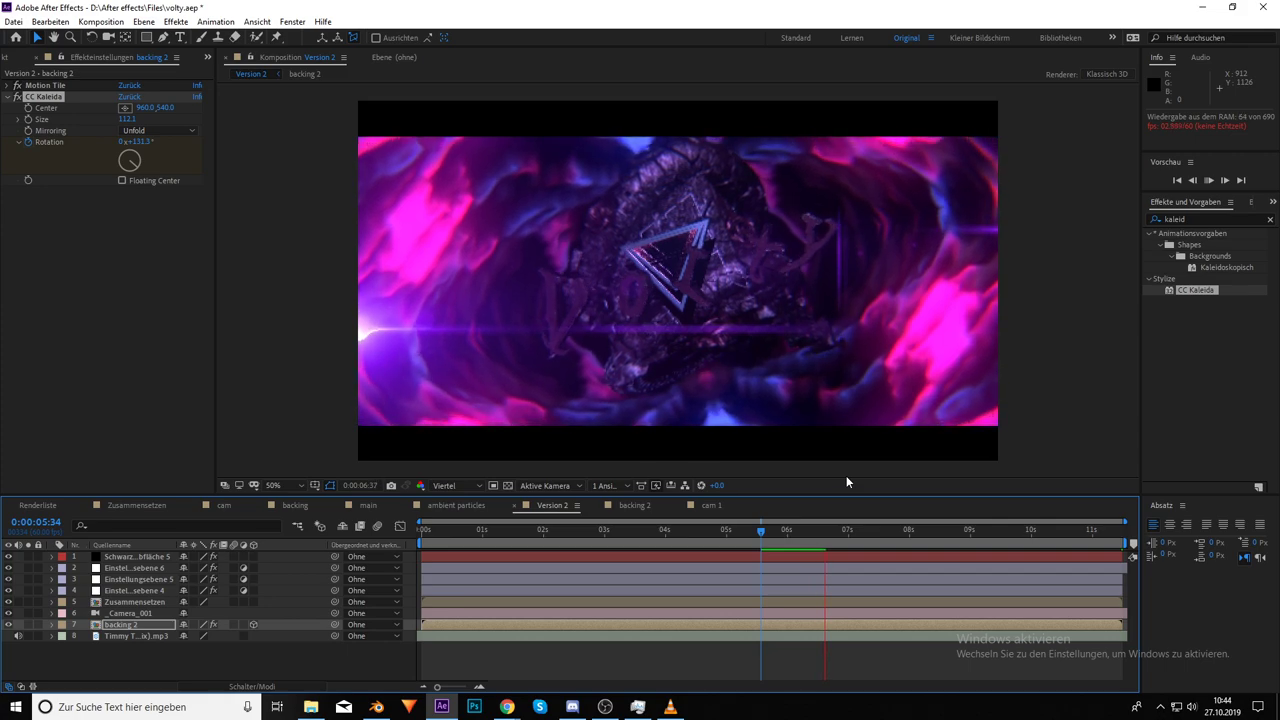
{"action": "key", "text": "space"}
{"action": "left_click", "coordinate": [761, 528]}
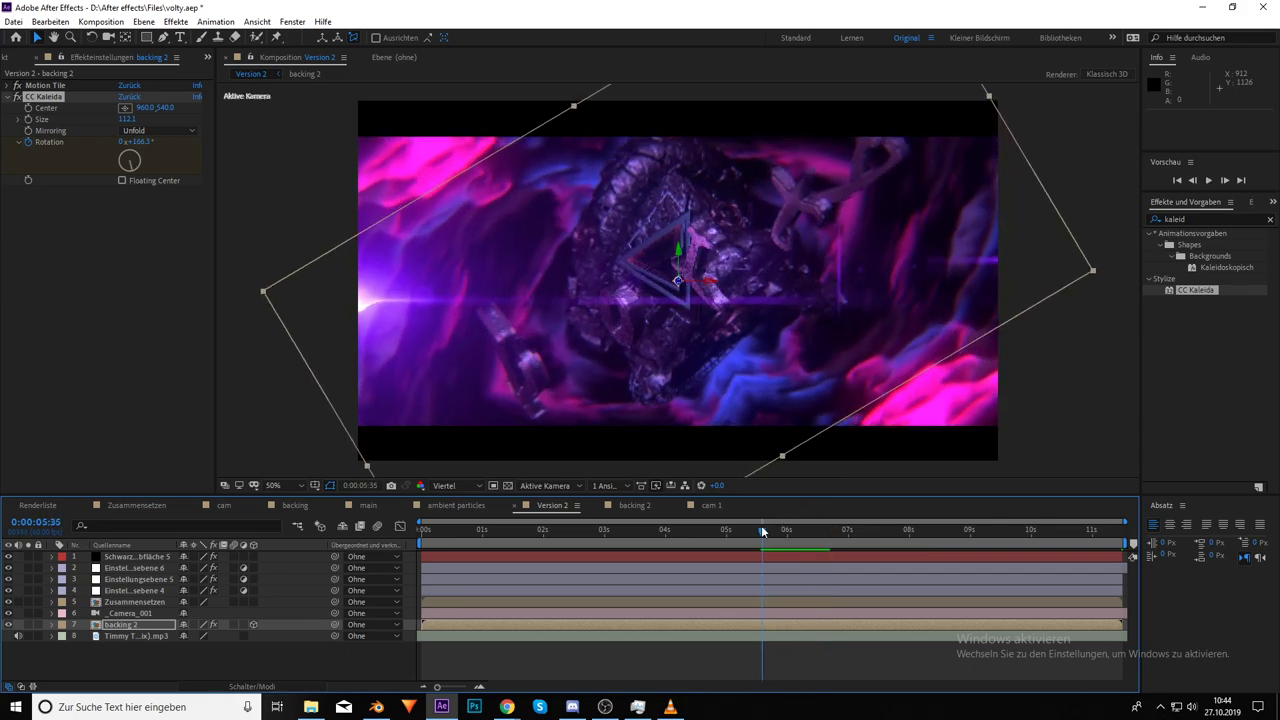
{"action": "key", "text": "space"}
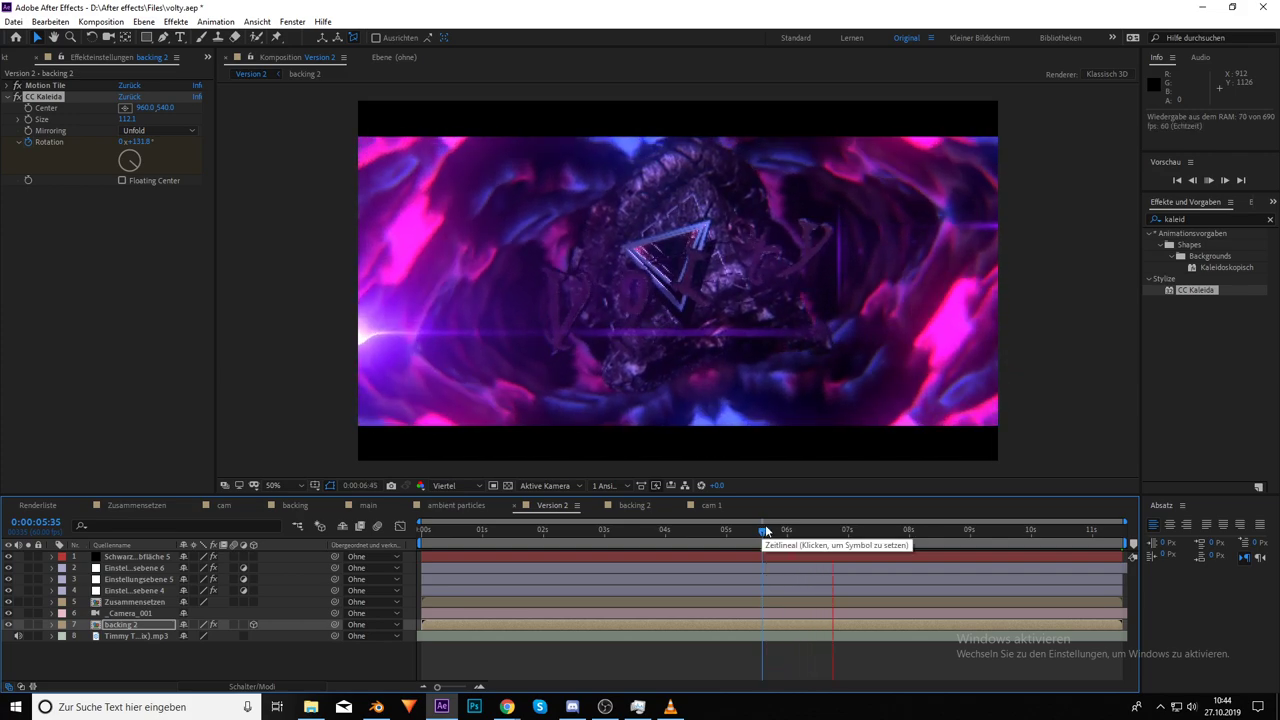
{"action": "key", "text": "space"}
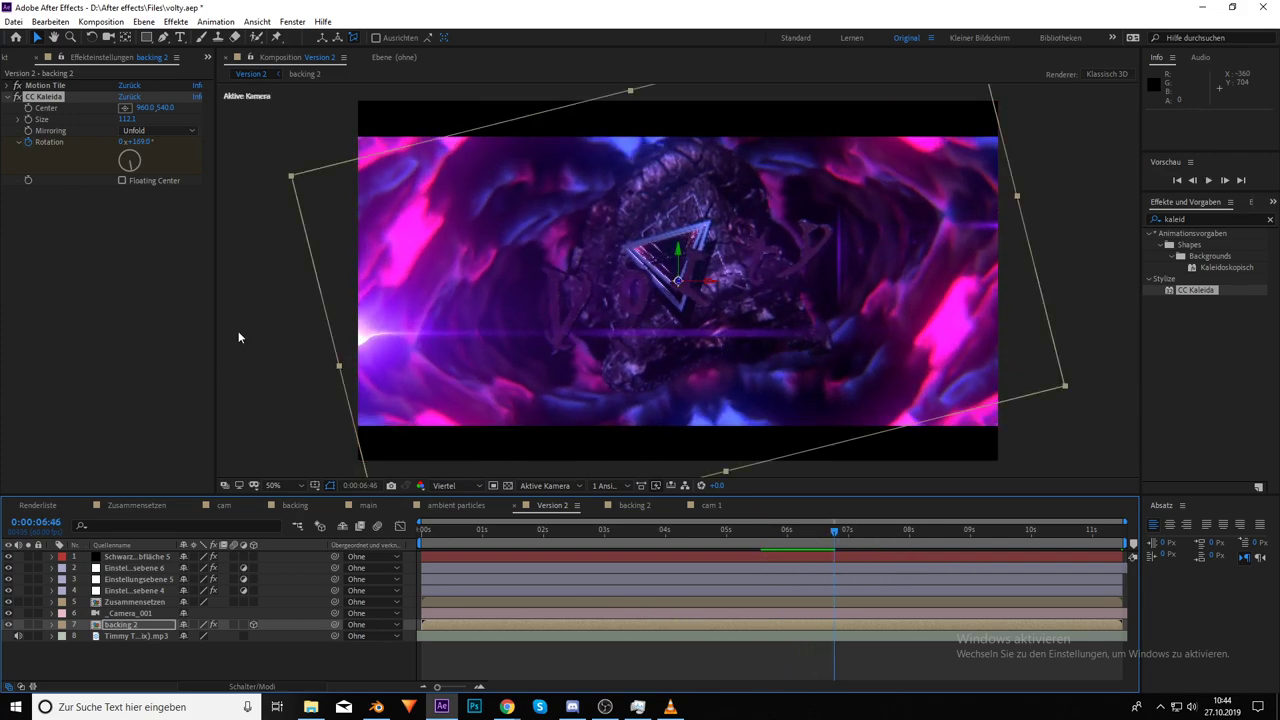
Try Starlish as CC Kaleida's Mirroring and preview the animation from 0:00:05:35
{"action": "left_click", "coordinate": [168, 132]}
{"action": "left_click", "coordinate": [155, 263]}
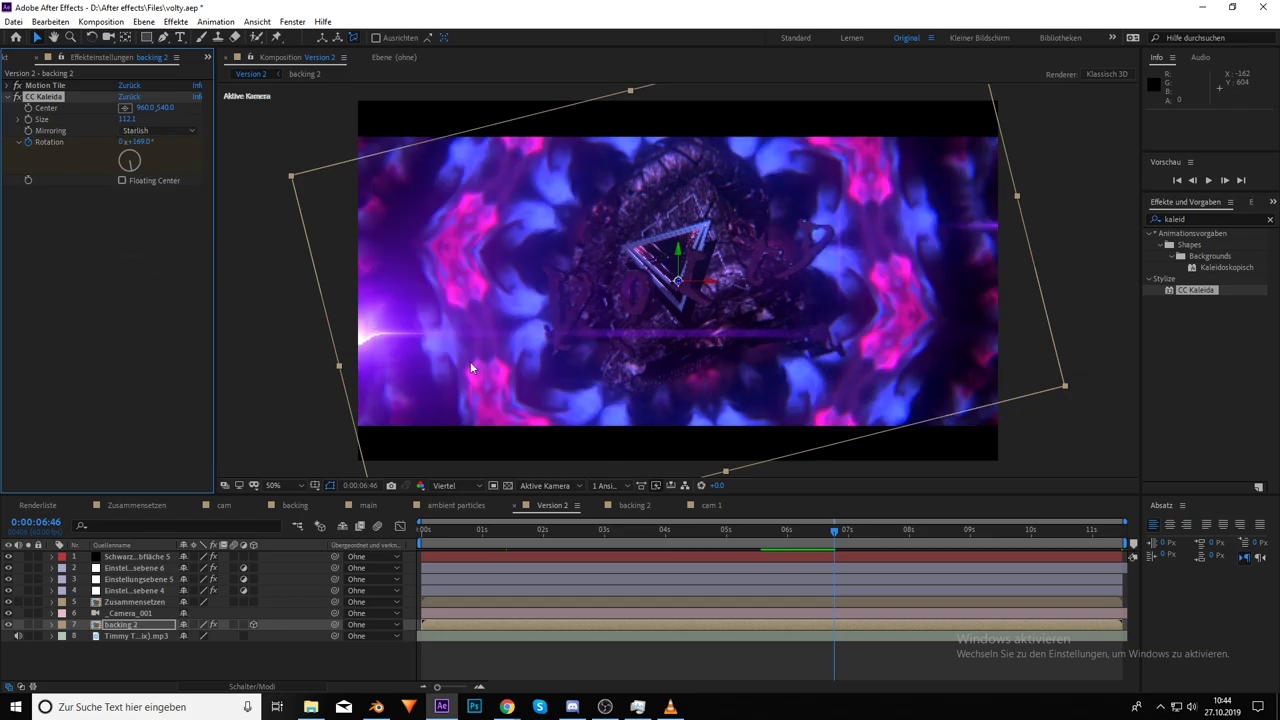
{"action": "left_click_drag", "start_coordinate": [745, 528], "coordinate": [761, 529]}
{"action": "key", "text": "space"}
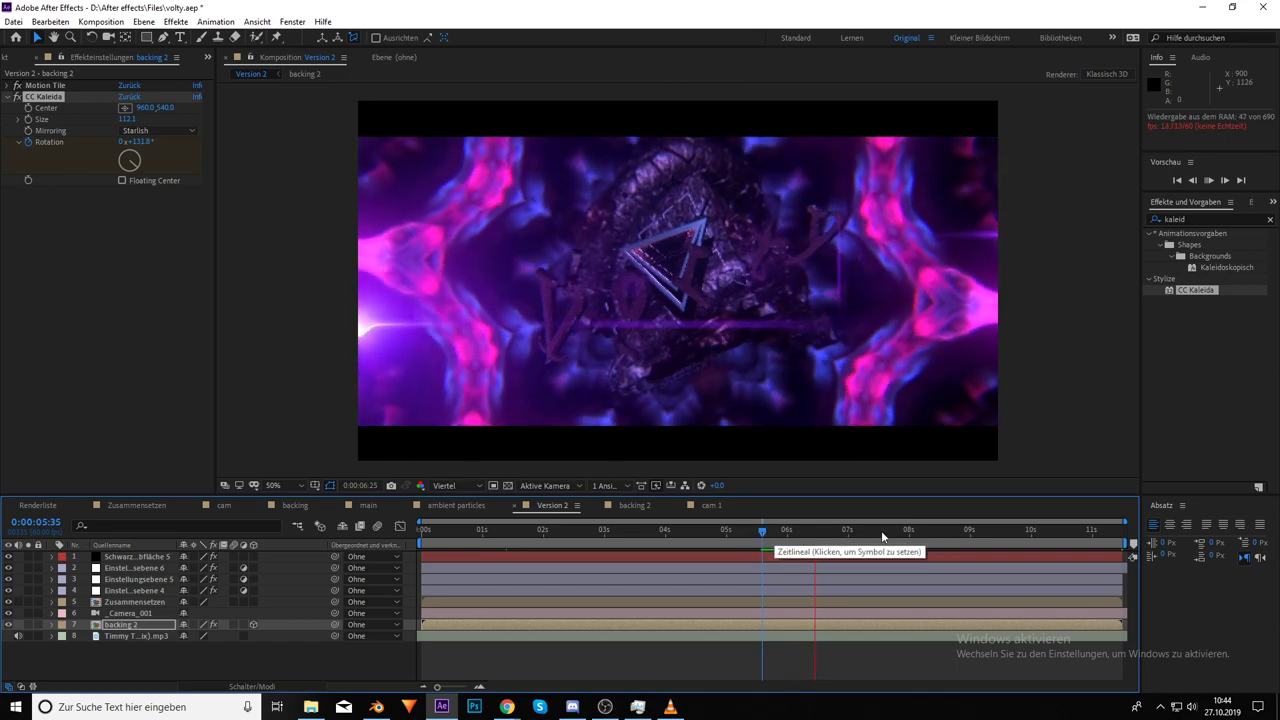
{"action": "key", "text": "space"}
Lower CC Kaleida's Rotation to 99° at the last frame and preview from 0:00:05:15
{"action": "key", "text": "End"}
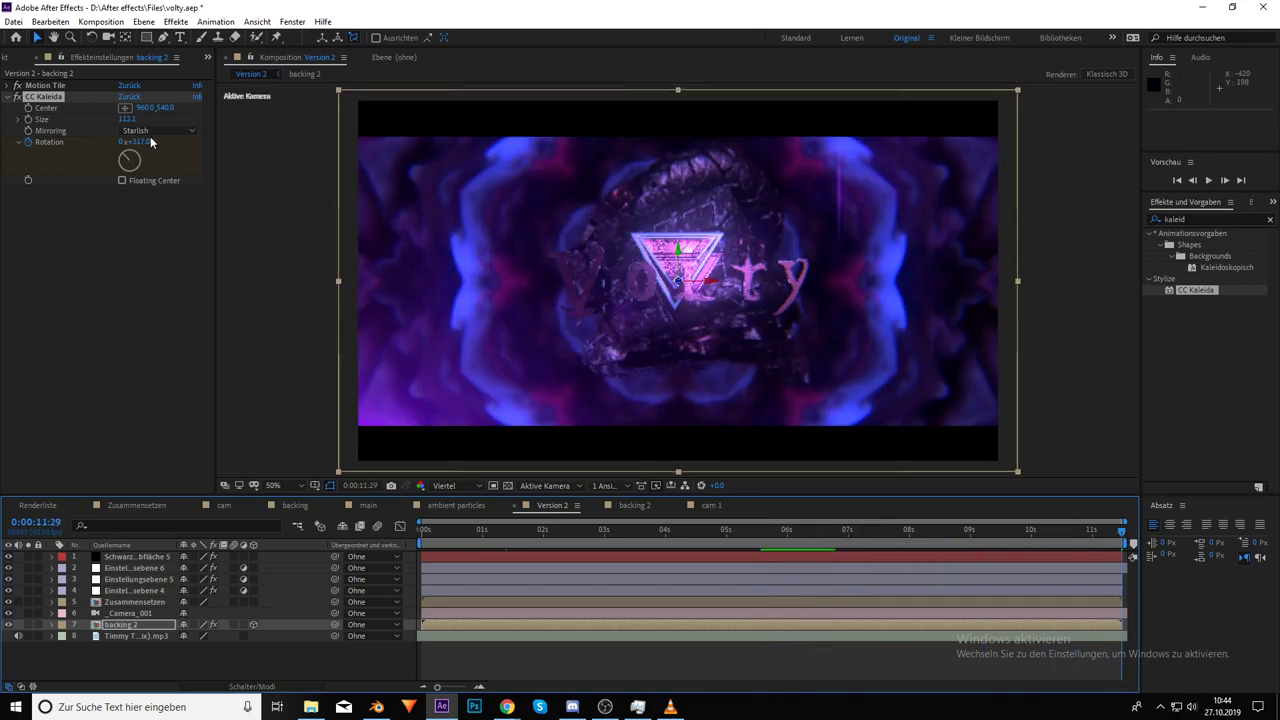
{"action": "left_click_drag", "start_coordinate": [147, 145], "coordinate": [20, 145]}
{"action": "left_click", "coordinate": [741, 528]}
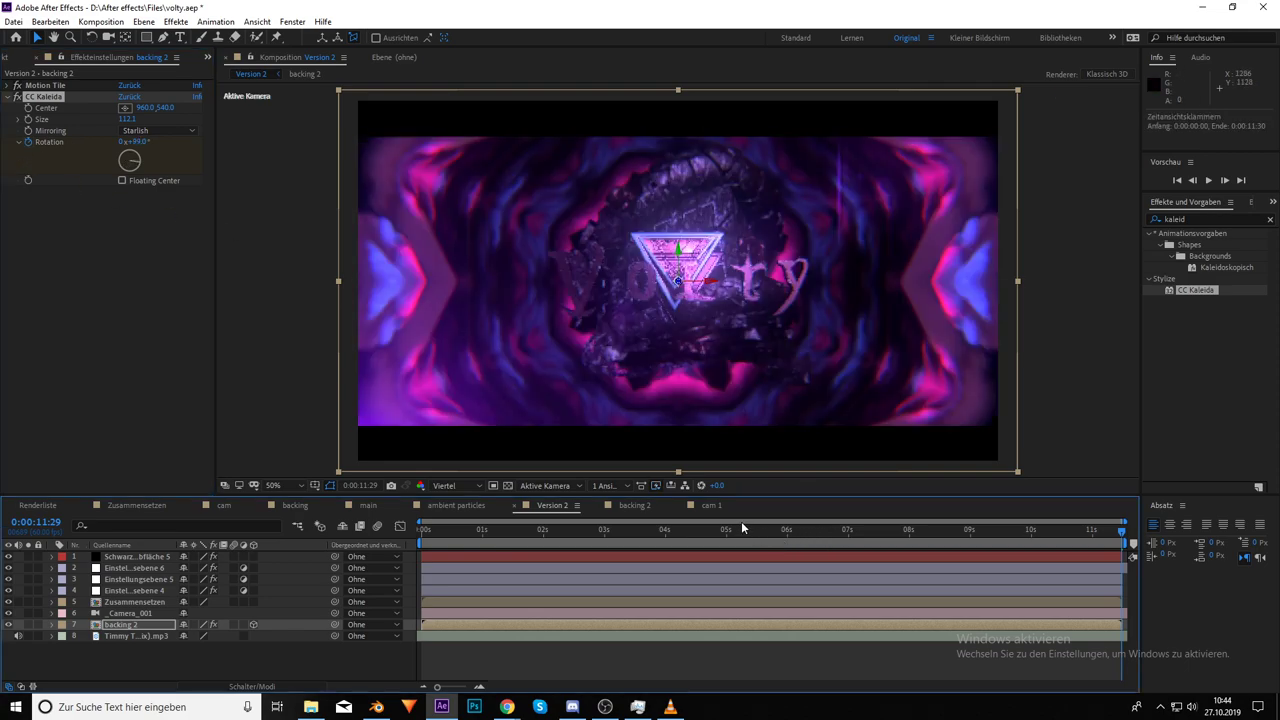
{"action": "key", "text": "space"}
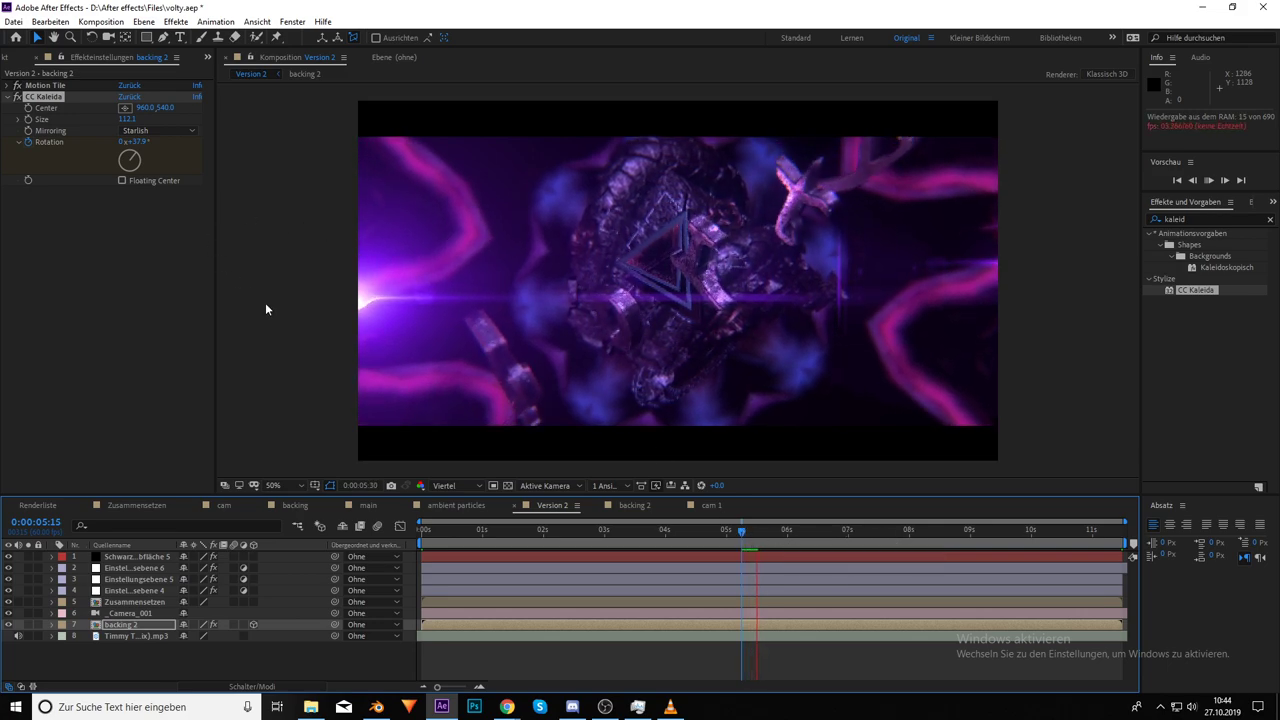
Try Flower as CC Kaleida's Mirroring, go to 0:00:07:37, and switch back to Starlish
{"action": "left_click", "coordinate": [157, 129]}
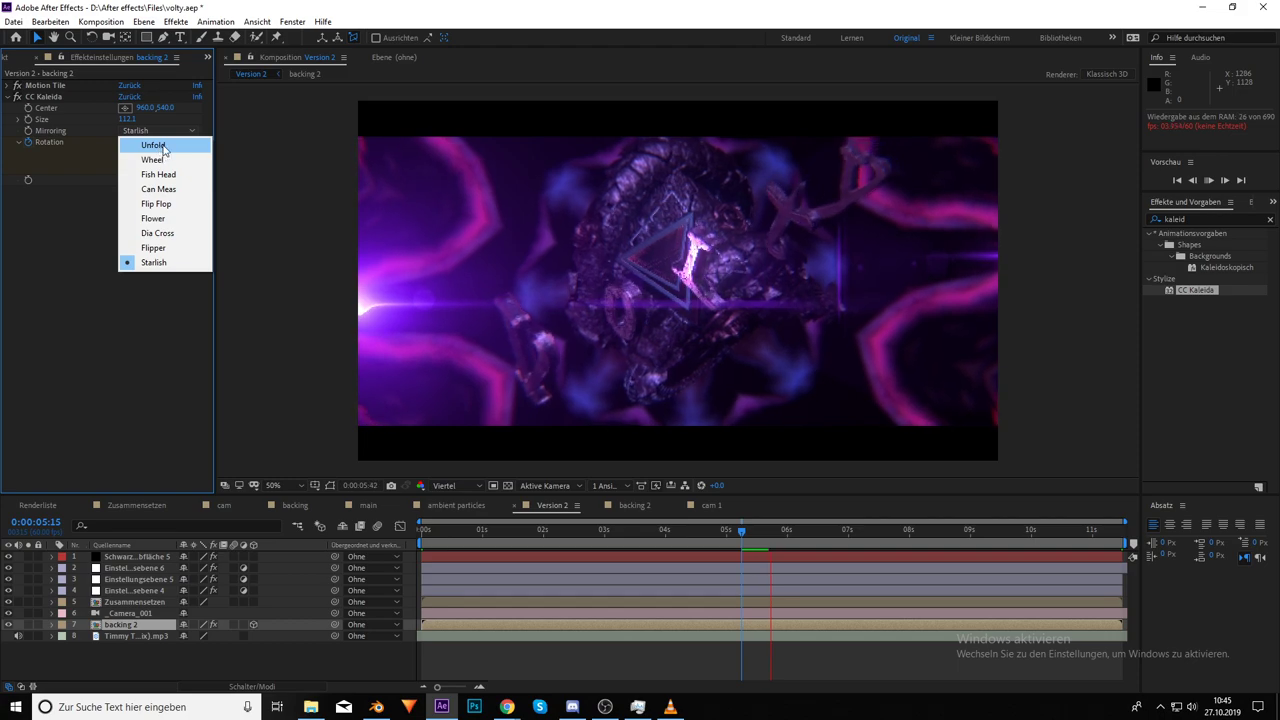
{"action": "left_click", "coordinate": [164, 216]}
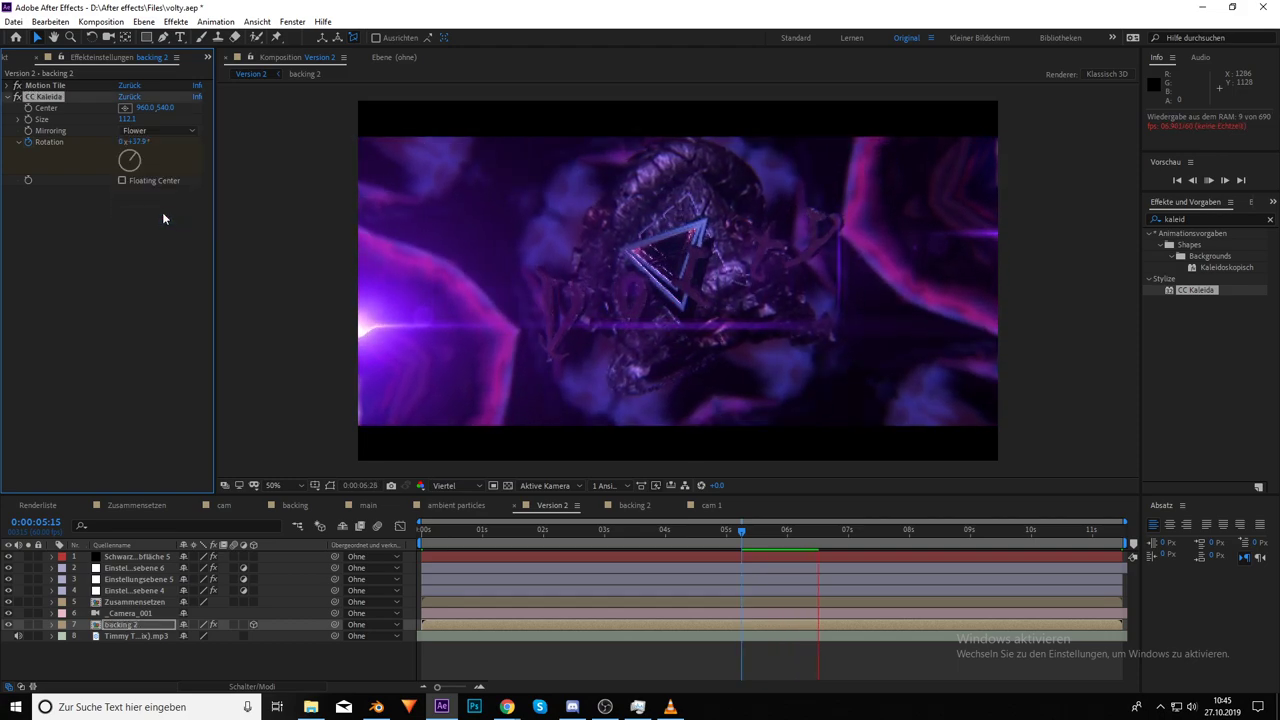
{"action": "left_click", "coordinate": [885, 530]}
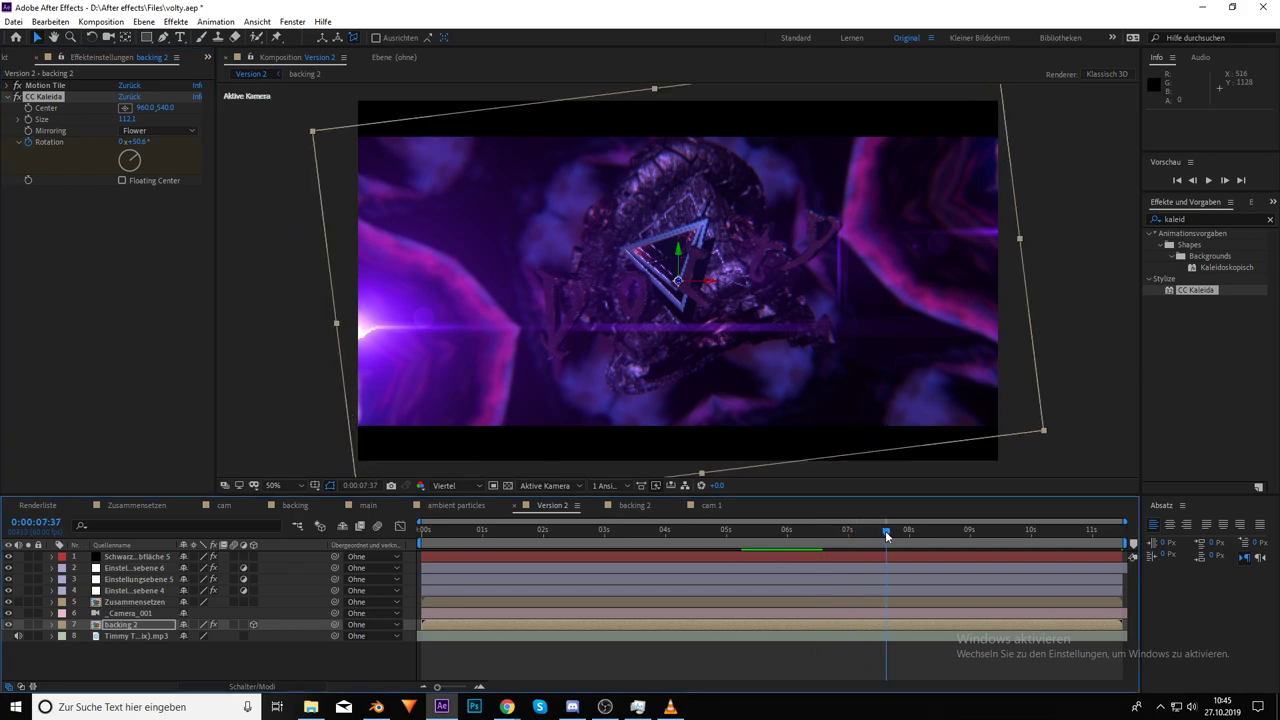
{"action": "left_click", "coordinate": [152, 130]}
{"action": "left_click", "coordinate": [155, 262]}
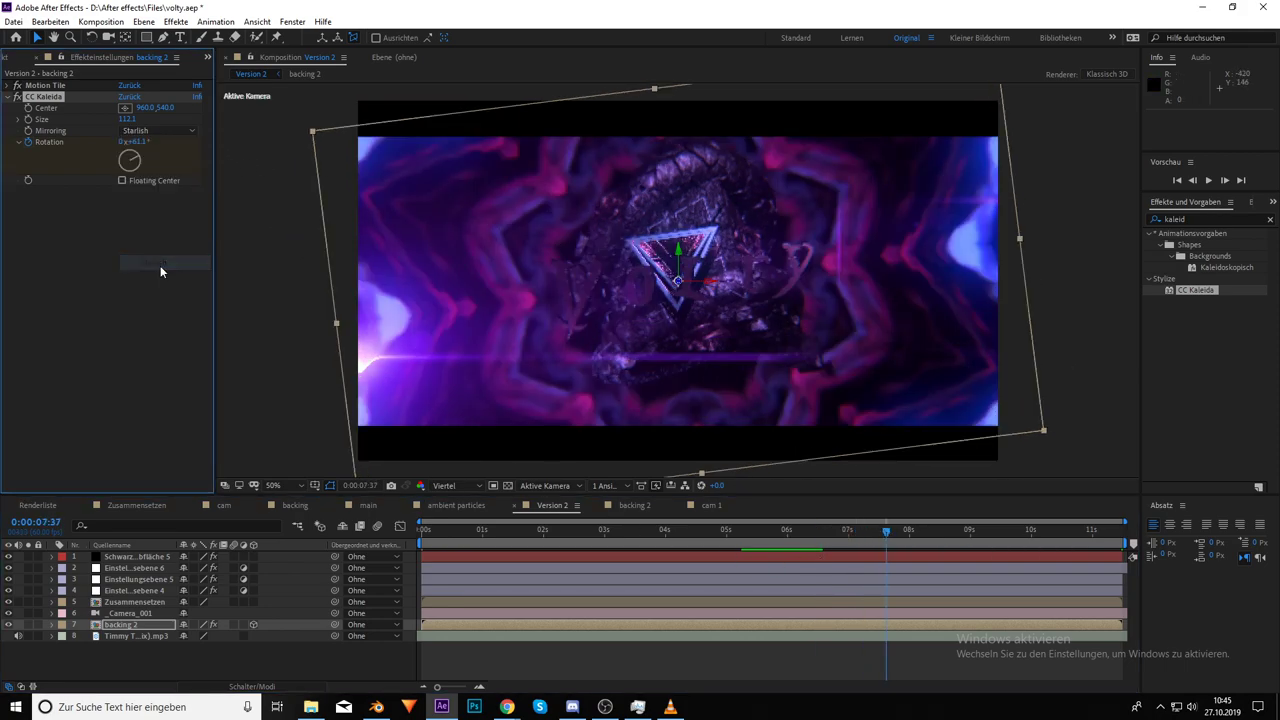
Try Fish Head as CC Kaleida's Mirroring and compare it with the effect switched off
{"action": "left_click", "coordinate": [158, 130]}
{"action": "left_click", "coordinate": [160, 174]}
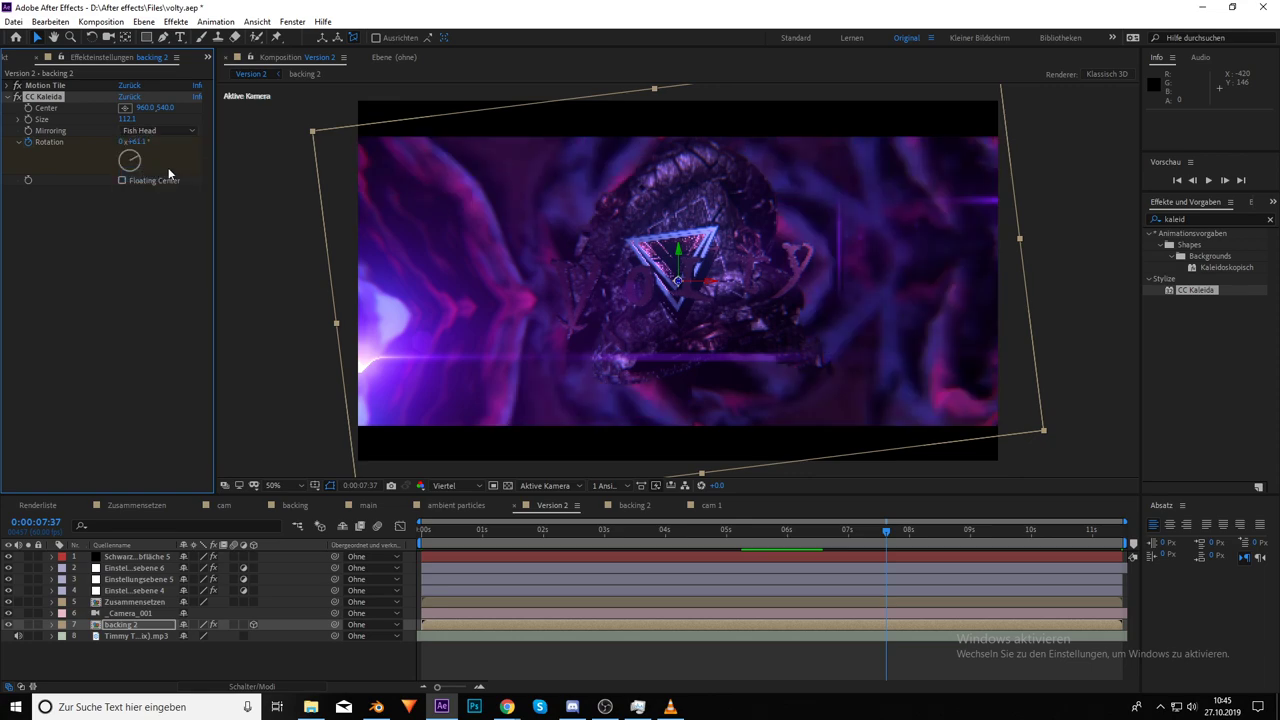
{"action": "left_click", "coordinate": [158, 130]}
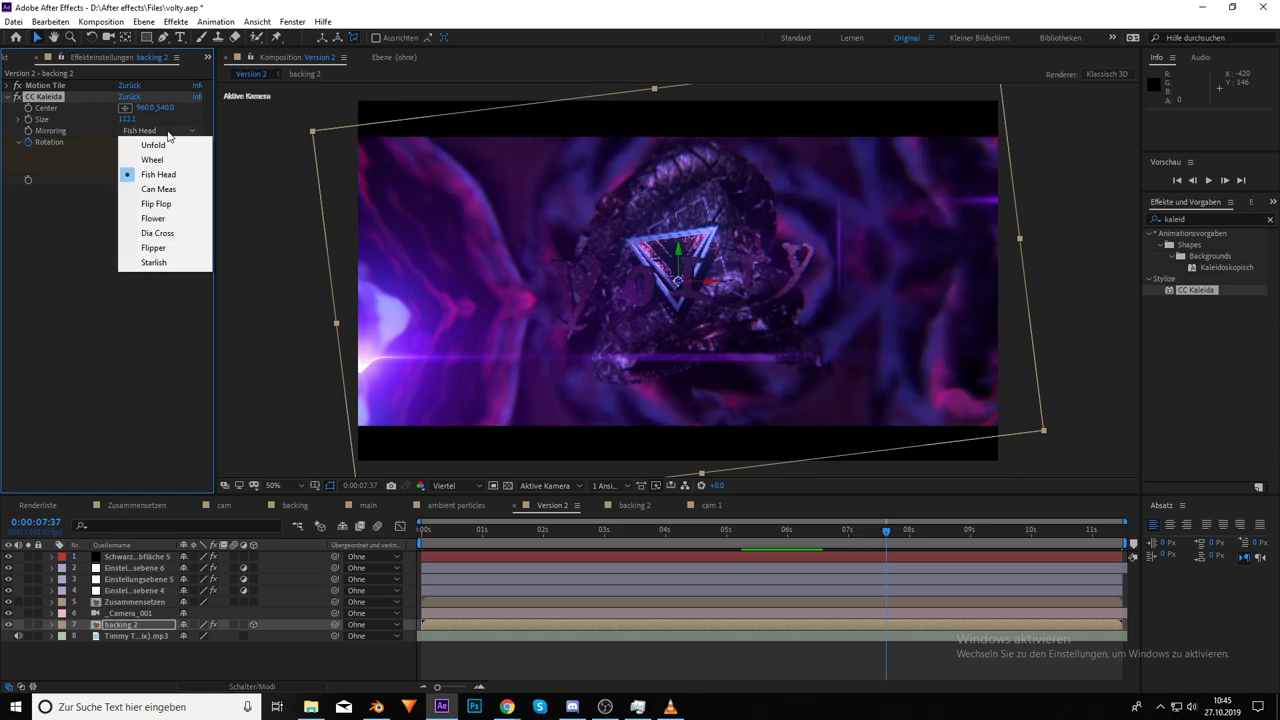
{"action": "left_click", "coordinate": [16, 97]}
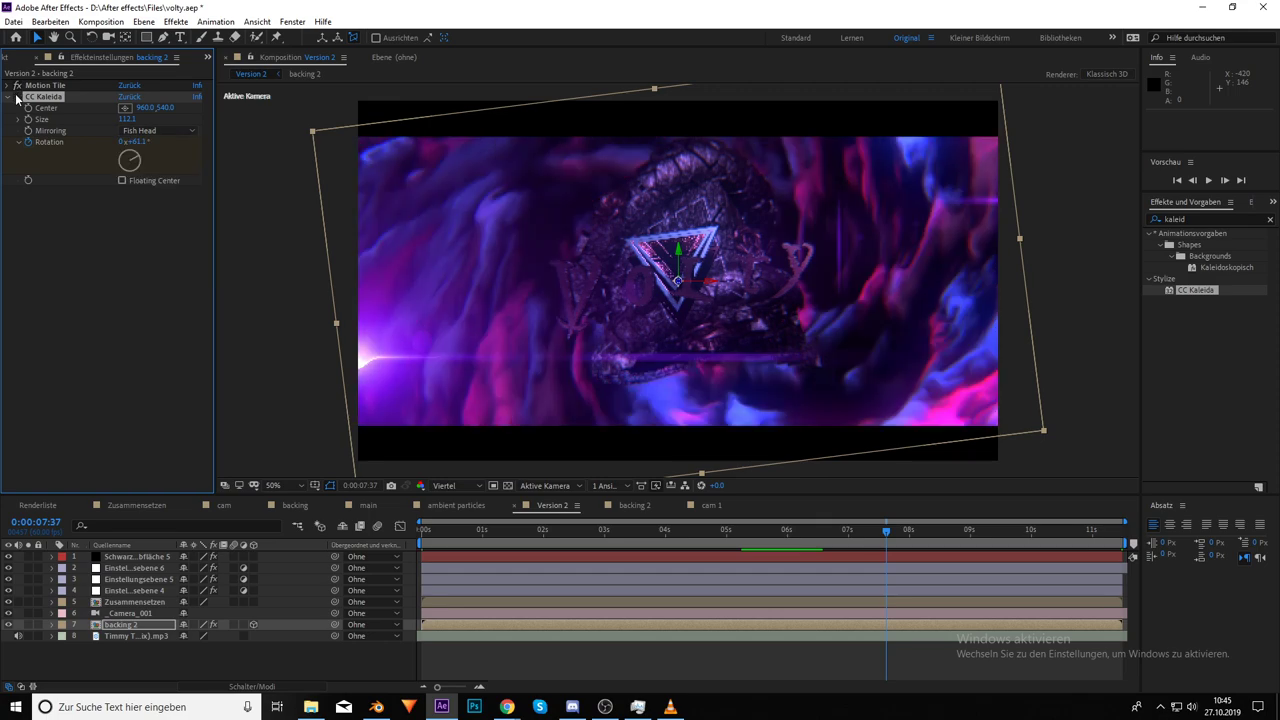
Set CC Kaleida's Mirroring to Flower with a Size of 61.9 and preview from 0:00:07:37
{"action": "left_click", "coordinate": [155, 130]}
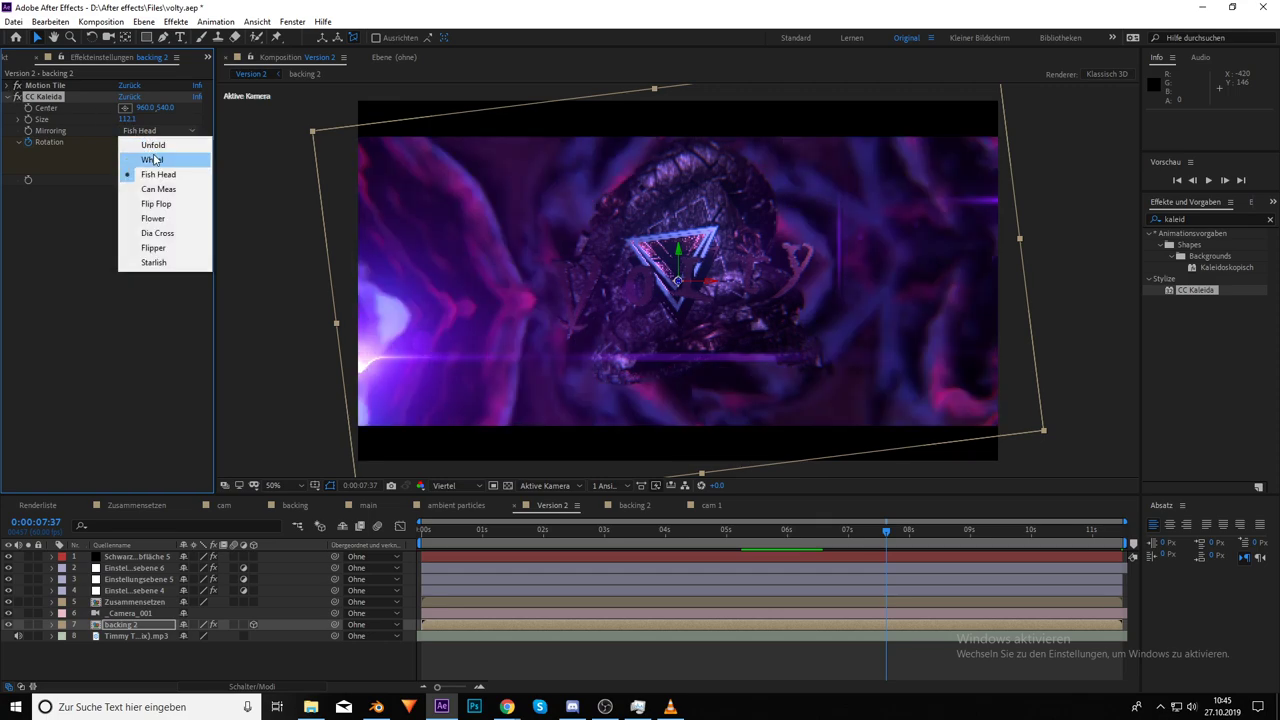
{"action": "left_click", "coordinate": [163, 218]}
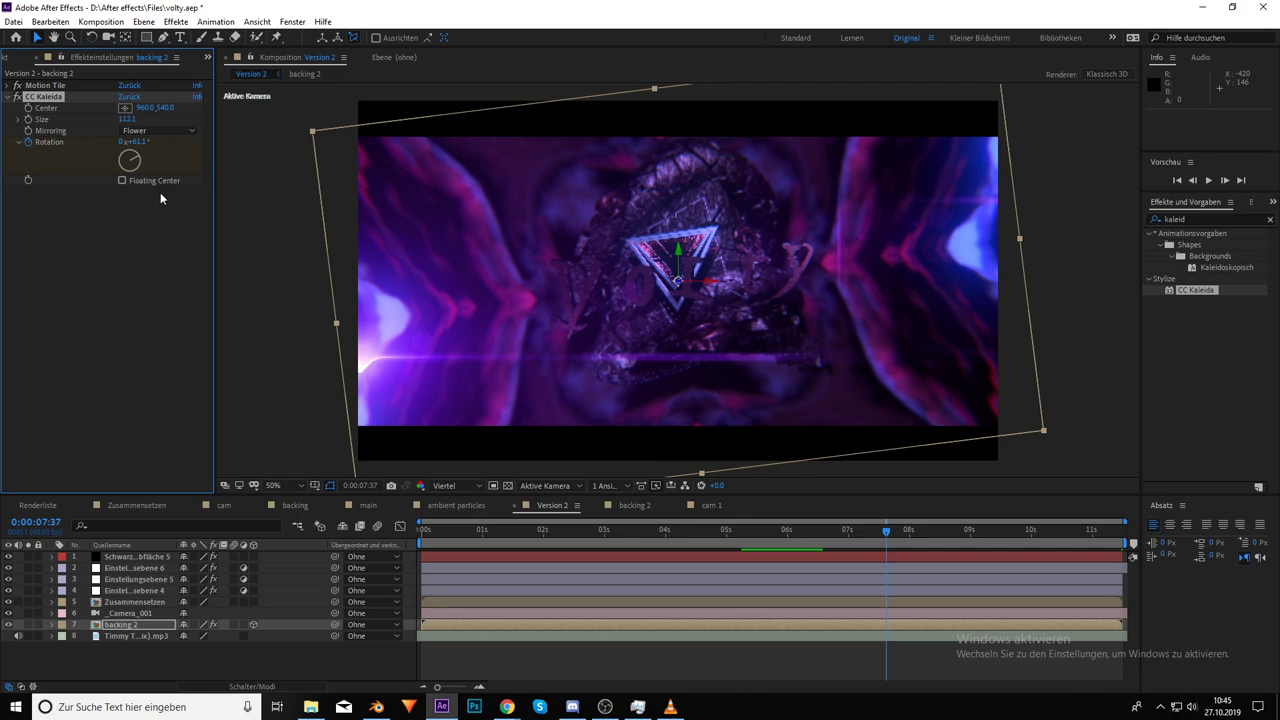
{"action": "left_click_drag", "start_coordinate": [126, 118], "coordinate": [18, 109]}
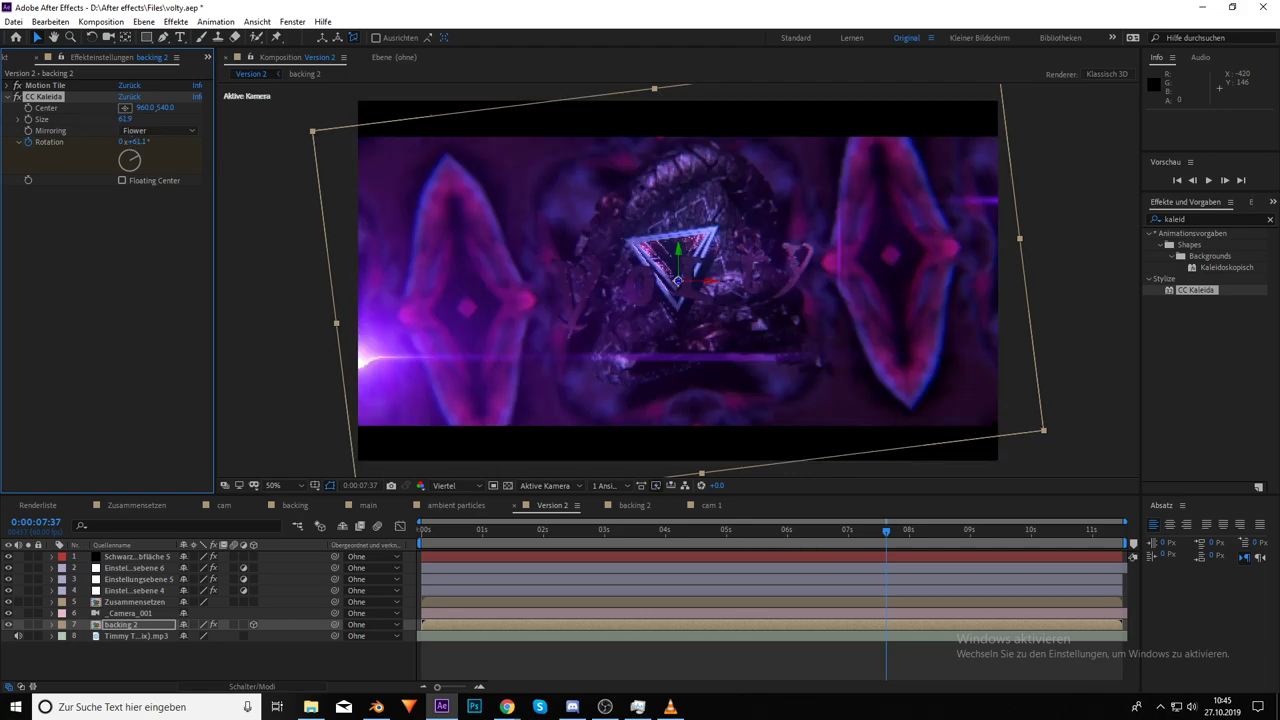
{"action": "key", "text": "space"}
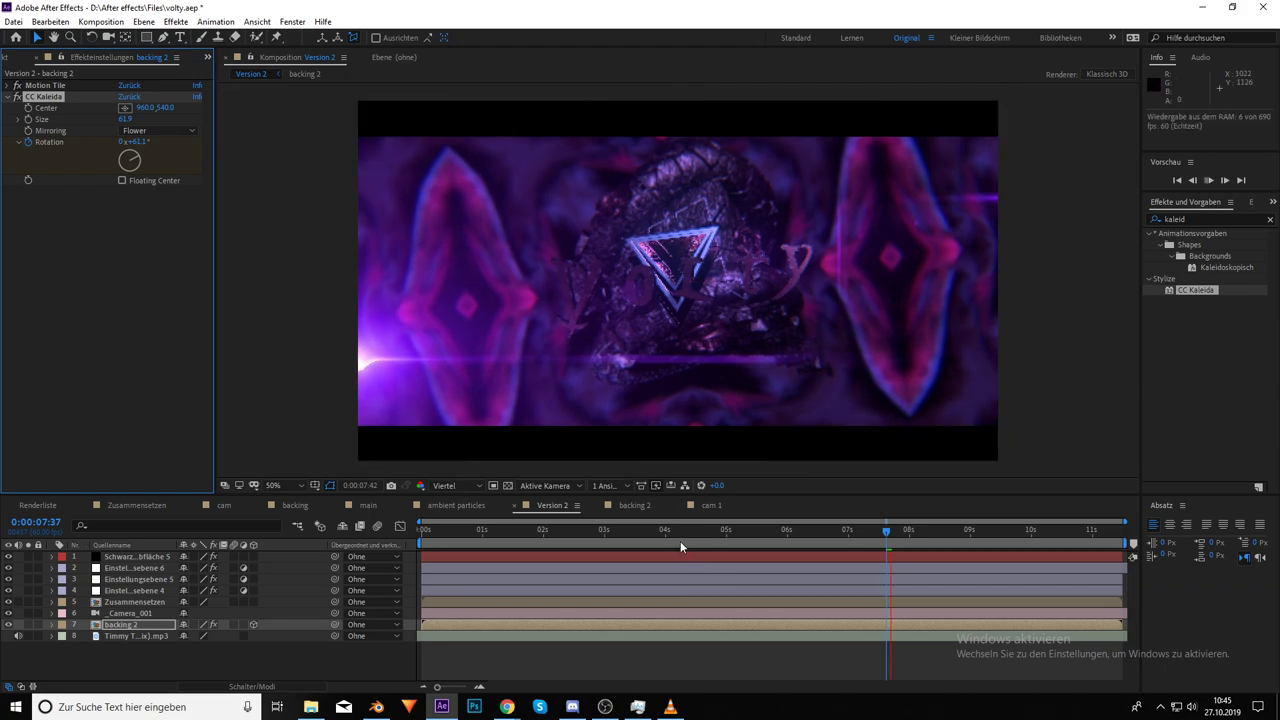
{"action": "key", "text": "space"}
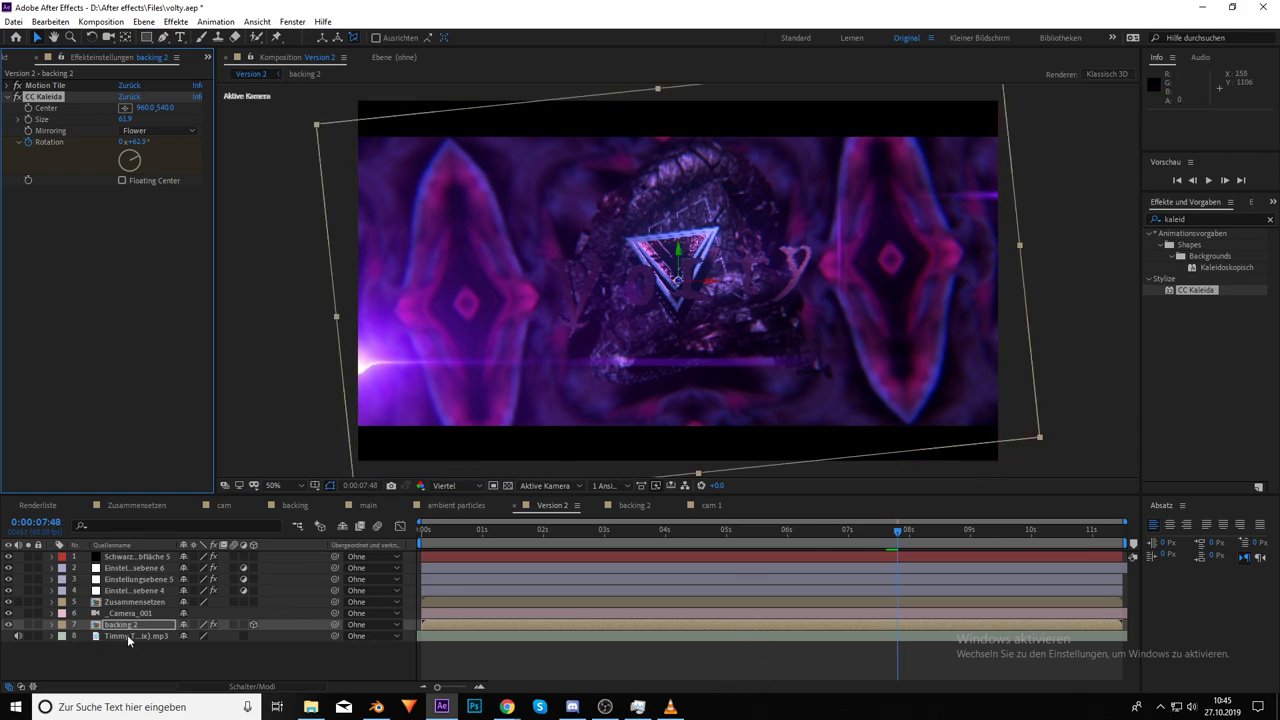
Select the music layer and preview the composition from about 0:00:07:39
{"action": "left_click", "coordinate": [127, 636]}
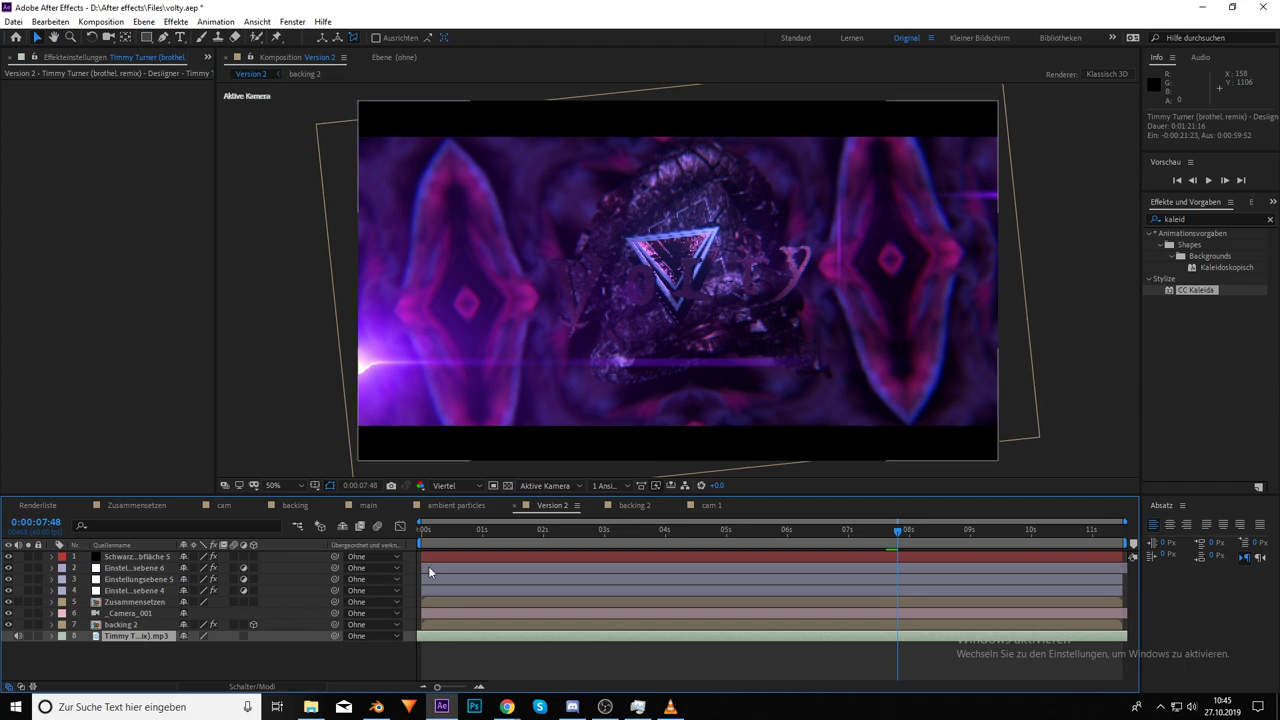
{"action": "key", "text": "space"}
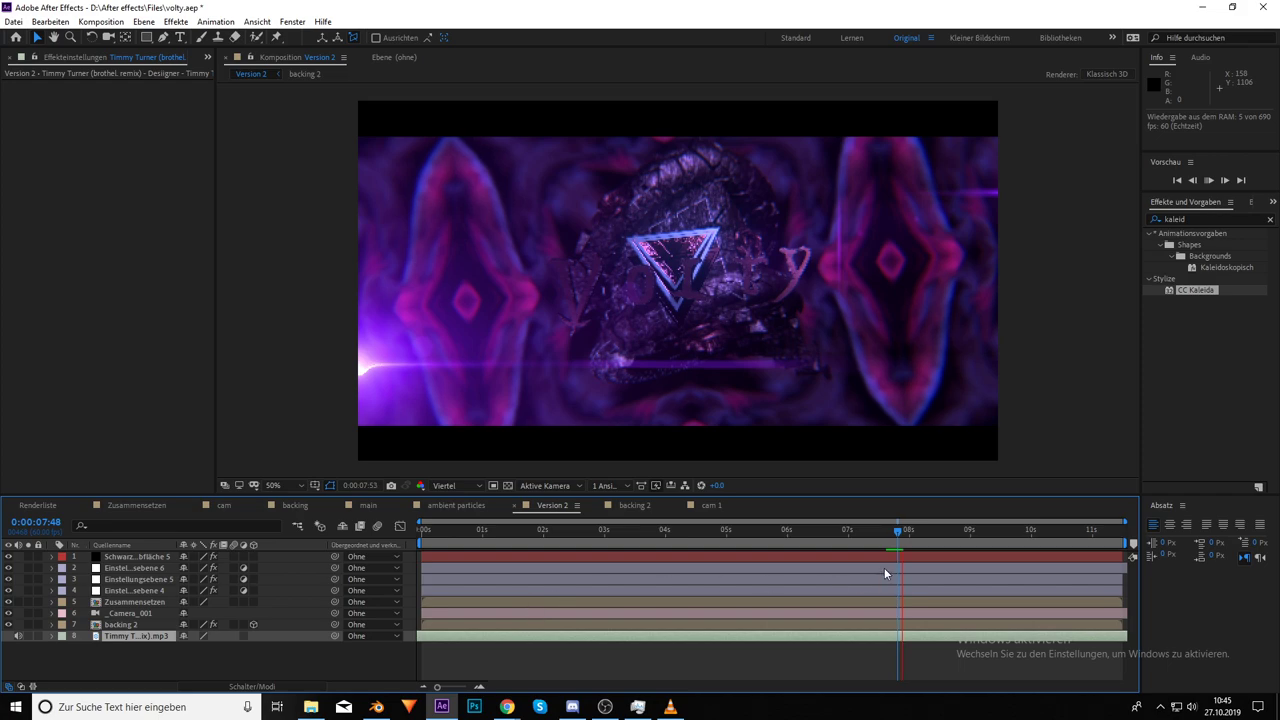
{"action": "left_click", "coordinate": [886, 531]}
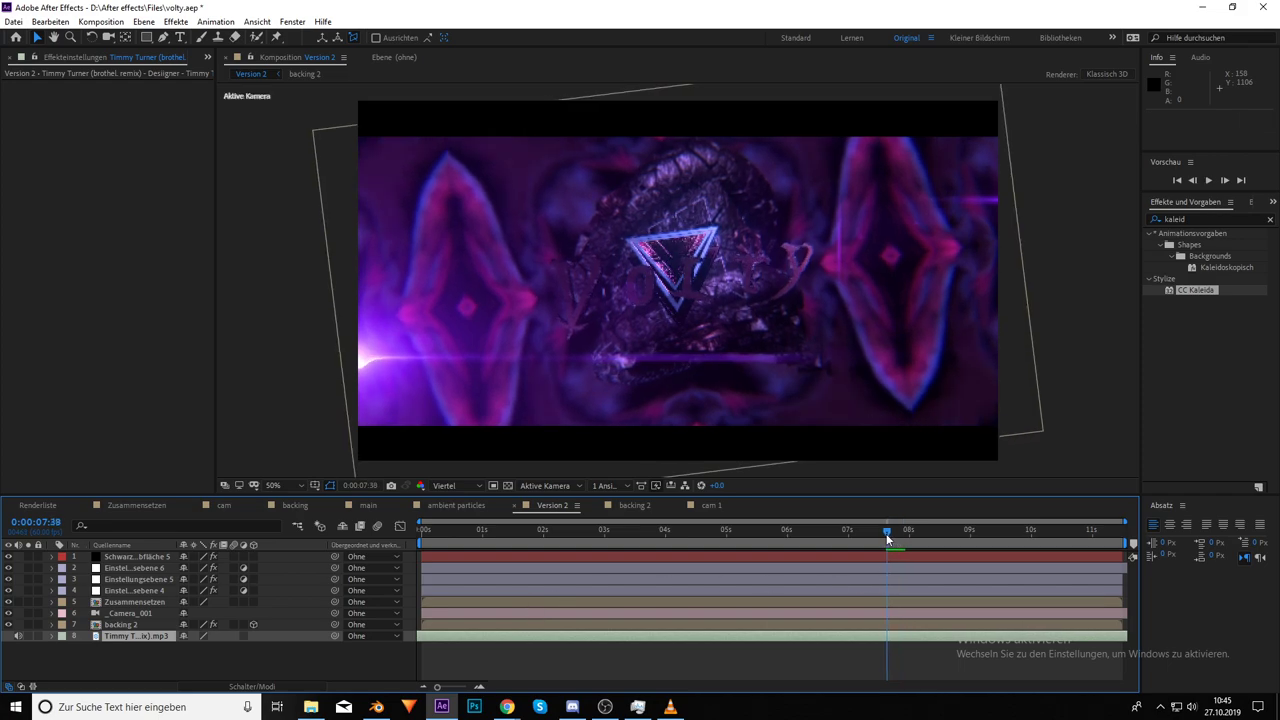
{"action": "key", "text": "space"}
{"action": "key", "text": "space"}
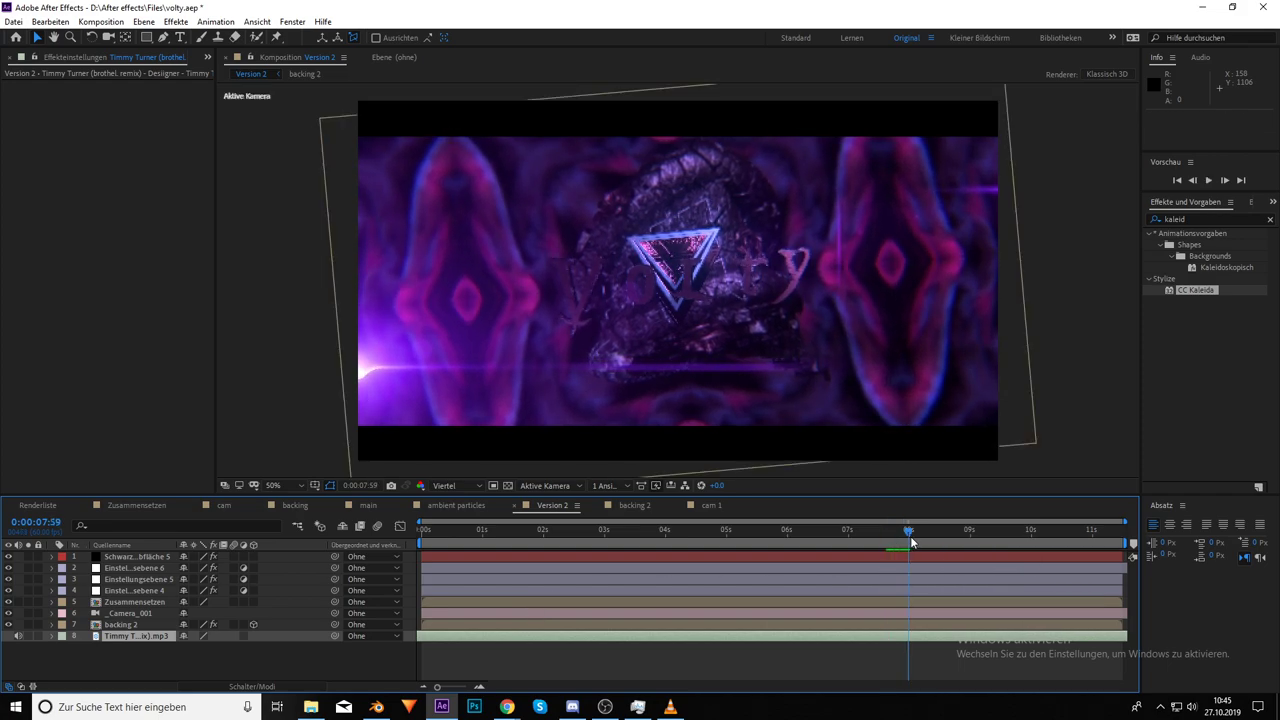
Set the CC Kaleida Rotation of the backing 2 layer to about 45° at the last frame, 0:00:11:29
{"action": "key", "text": "End"}
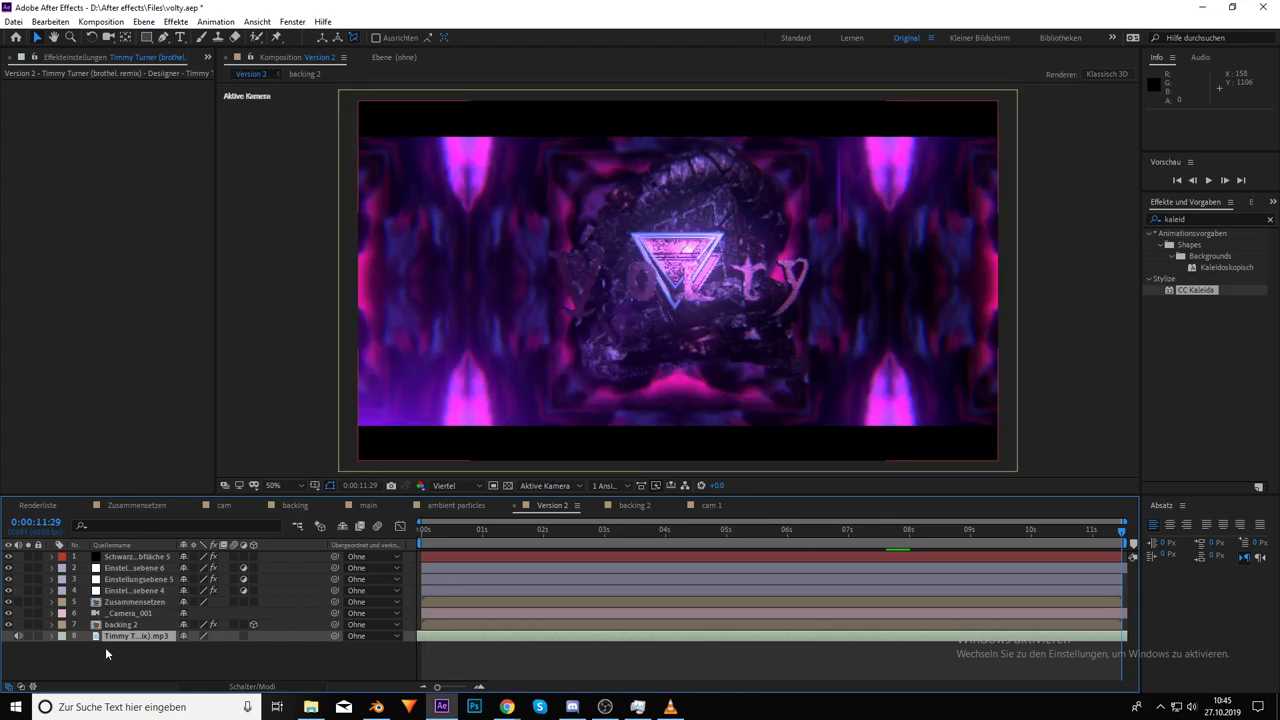
{"action": "left_click", "coordinate": [120, 625]}
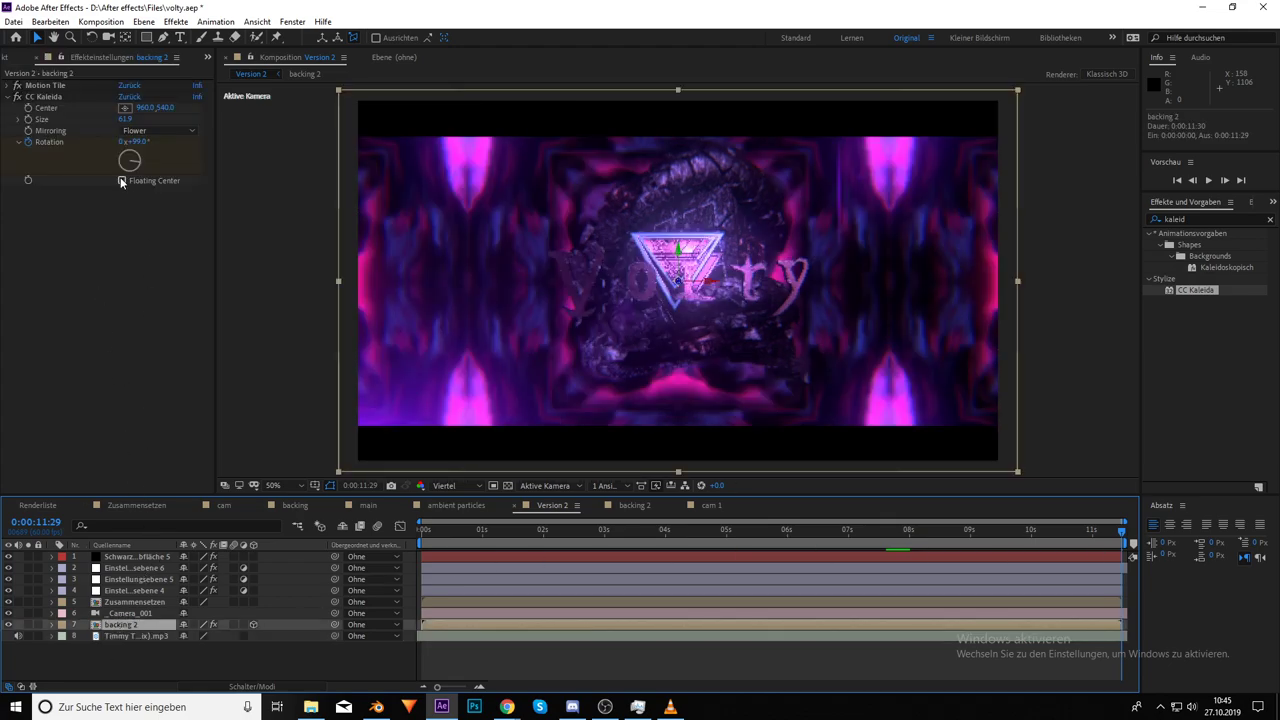
{"action": "left_click_drag", "start_coordinate": [138, 165], "coordinate": [128, 149]}
Change CC Kaleida's Mirroring to Starlish and switch the effect off to compare the background without it
{"action": "left_click", "coordinate": [155, 131]}
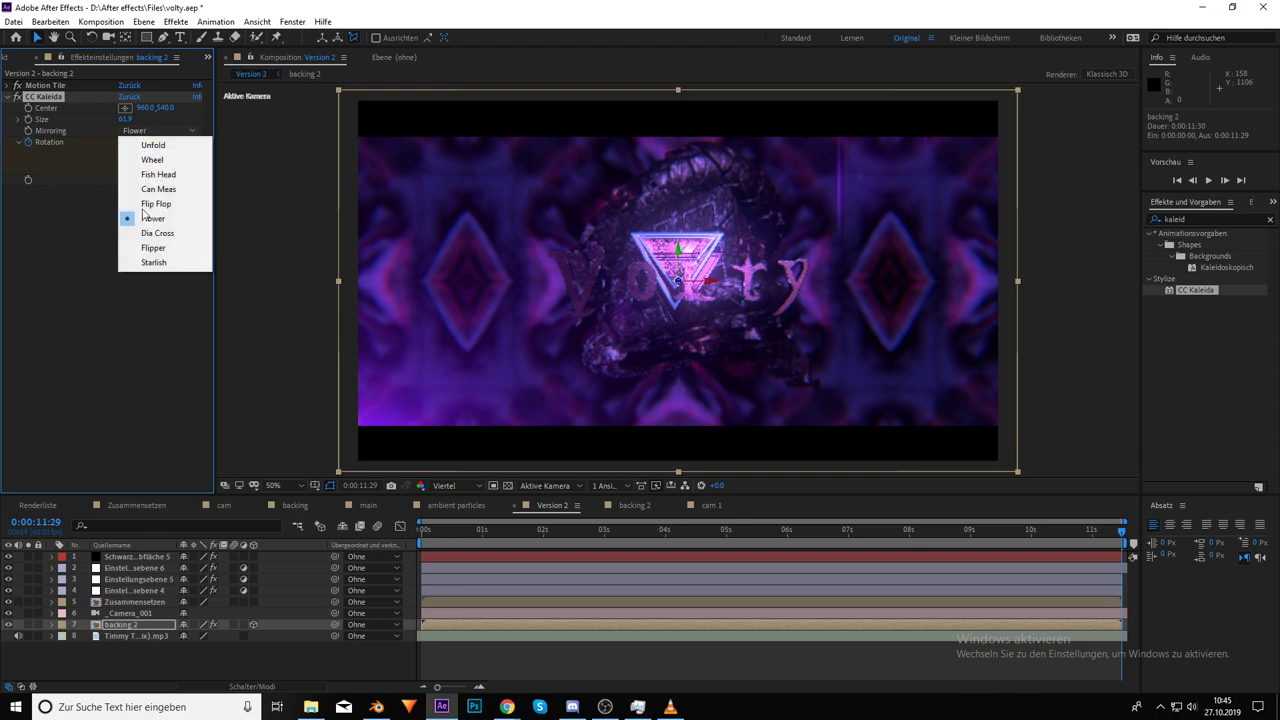
{"action": "left_click", "coordinate": [152, 263]}
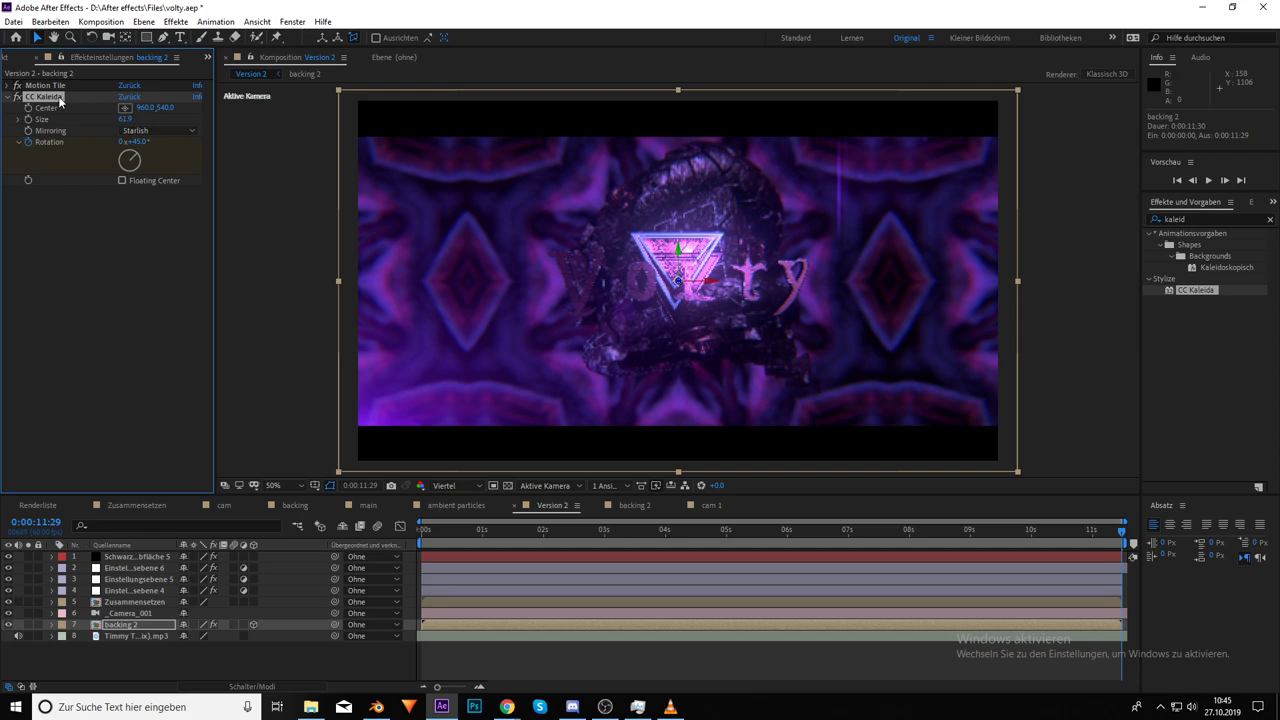
{"action": "left_click", "coordinate": [16, 97]}
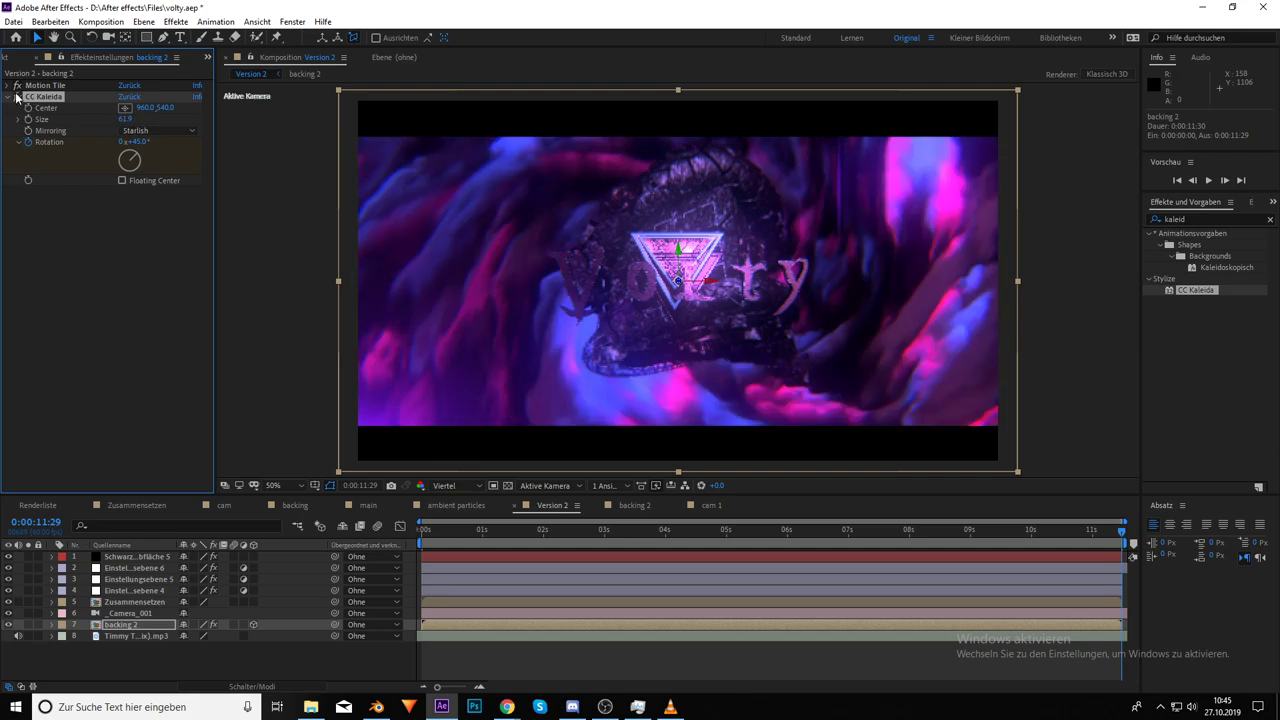
Delete the CC Kaleida effect from the backing 2 layer
{"action": "left_click", "coordinate": [16, 97]}
{"action": "key", "text": "Delete"}
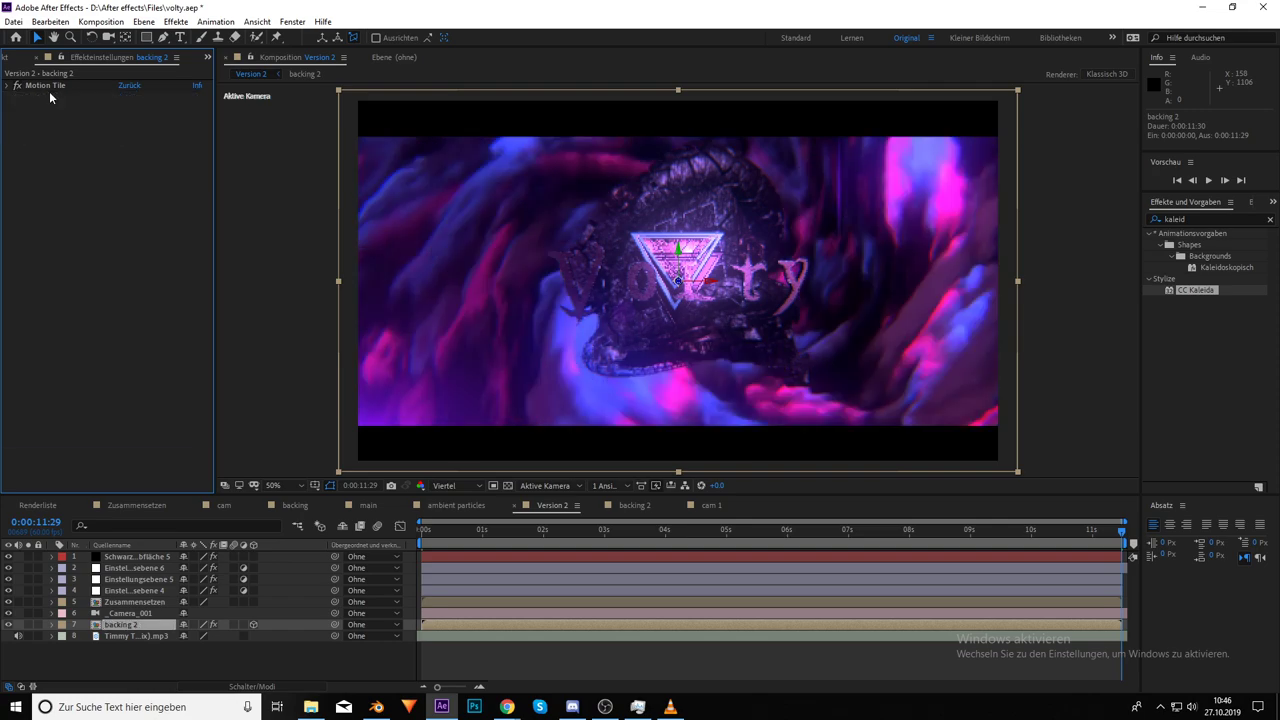
Try the Kaleidoskopisch preset on the backing 2 layer with Rundung at 501 and check it around 0:00:07:14
{"action": "left_click_drag", "start_coordinate": [1225, 267], "coordinate": [110, 100]}
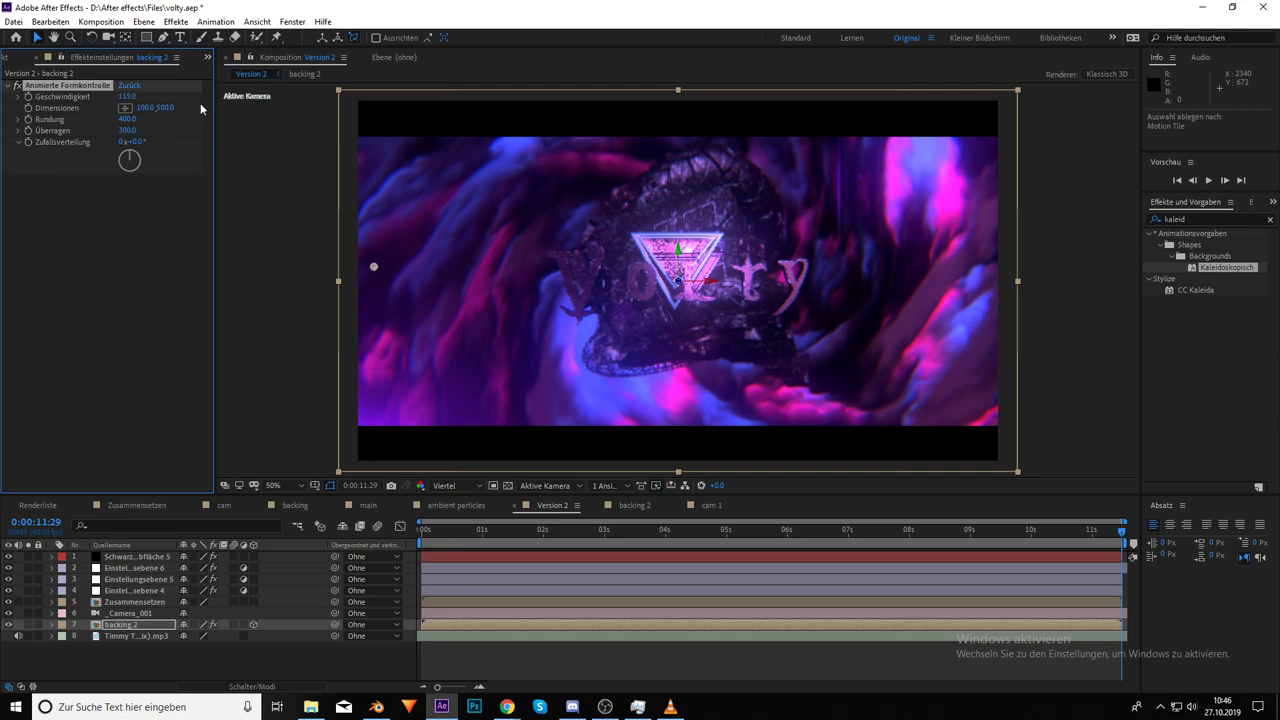
{"action": "left_click_drag", "start_coordinate": [130, 119], "coordinate": [204, 129]}
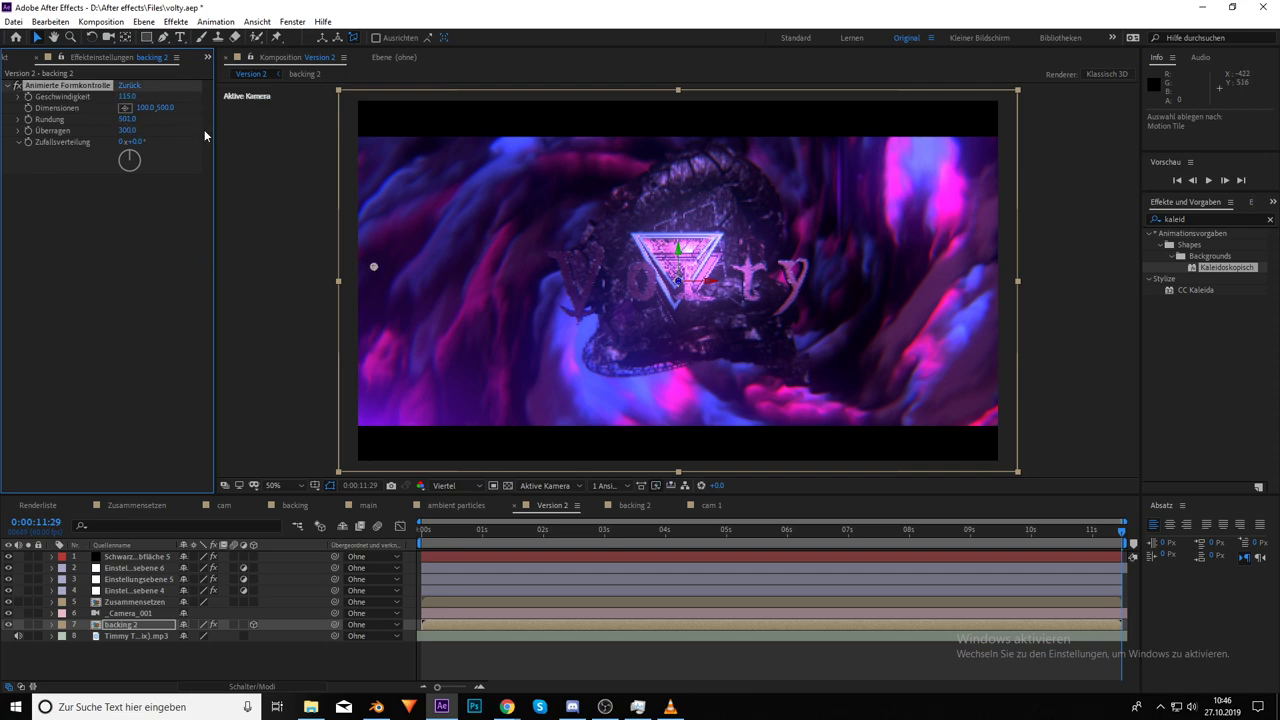
{"action": "left_click", "coordinate": [675, 531]}
{"action": "left_click", "coordinate": [862, 530]}
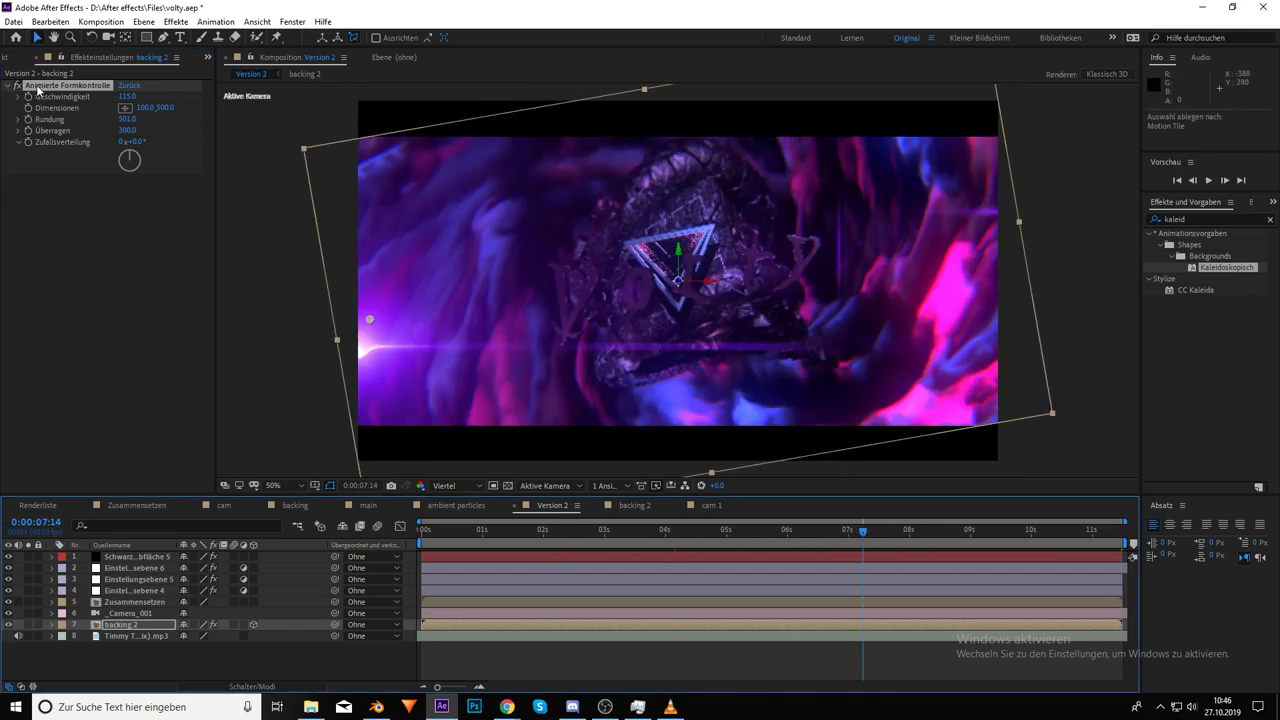
{"action": "left_click", "coordinate": [41, 279]}
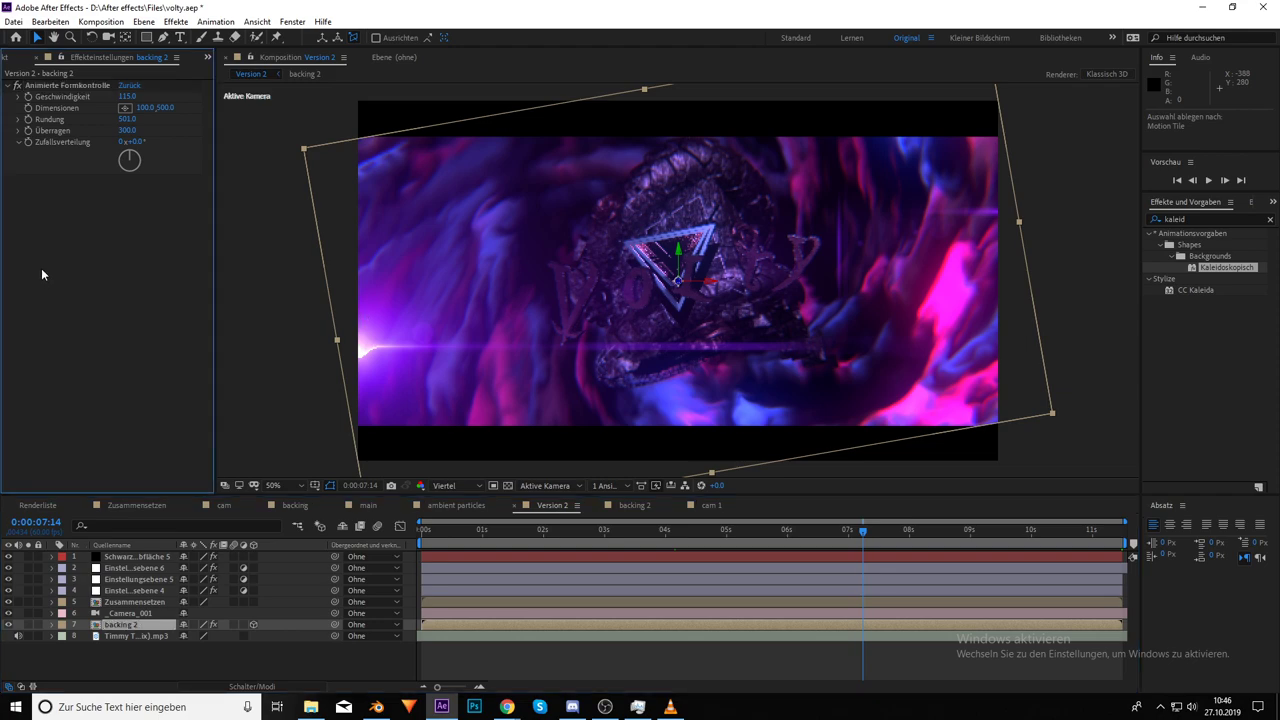
Undo the Rundung change and the Kaleidoskopisch preset on the backing 2 layer
{"action": "key", "text": "ctrl+z"}
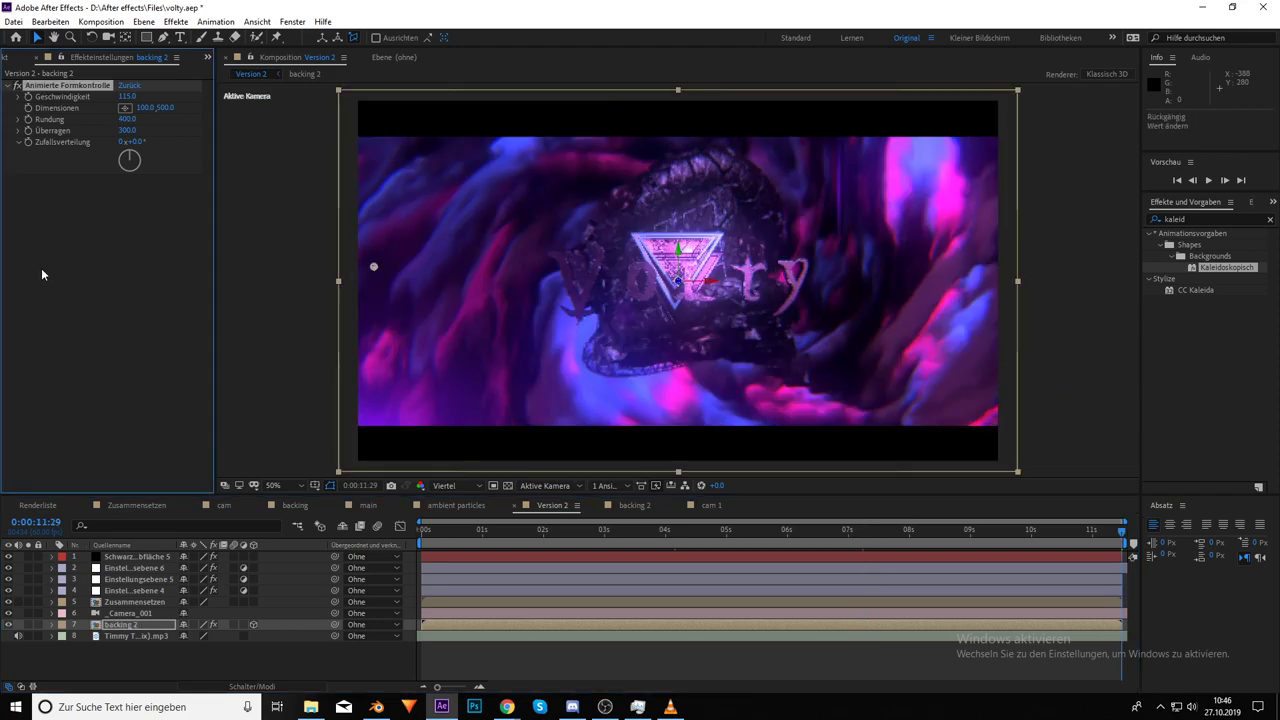
{"action": "key", "text": "ctrl+z"}
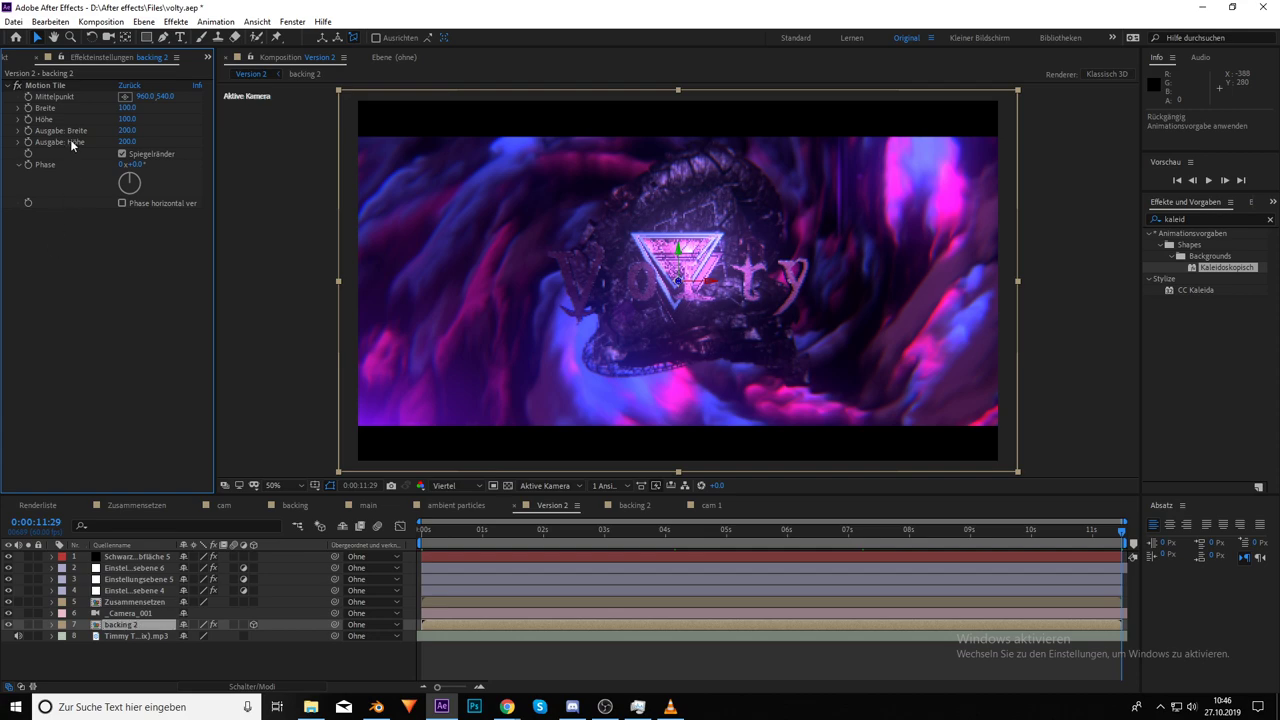
{"action": "left_click", "coordinate": [8, 86]}
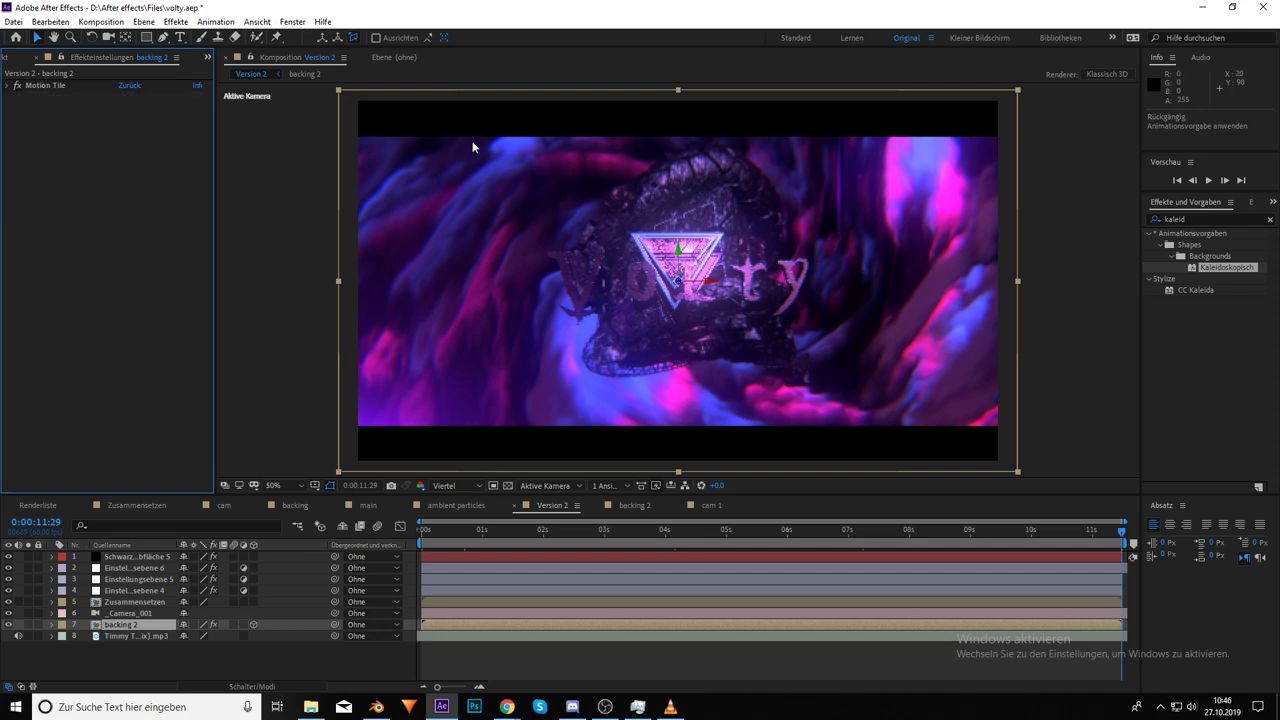
{"action": "left_click", "coordinate": [7, 86]}
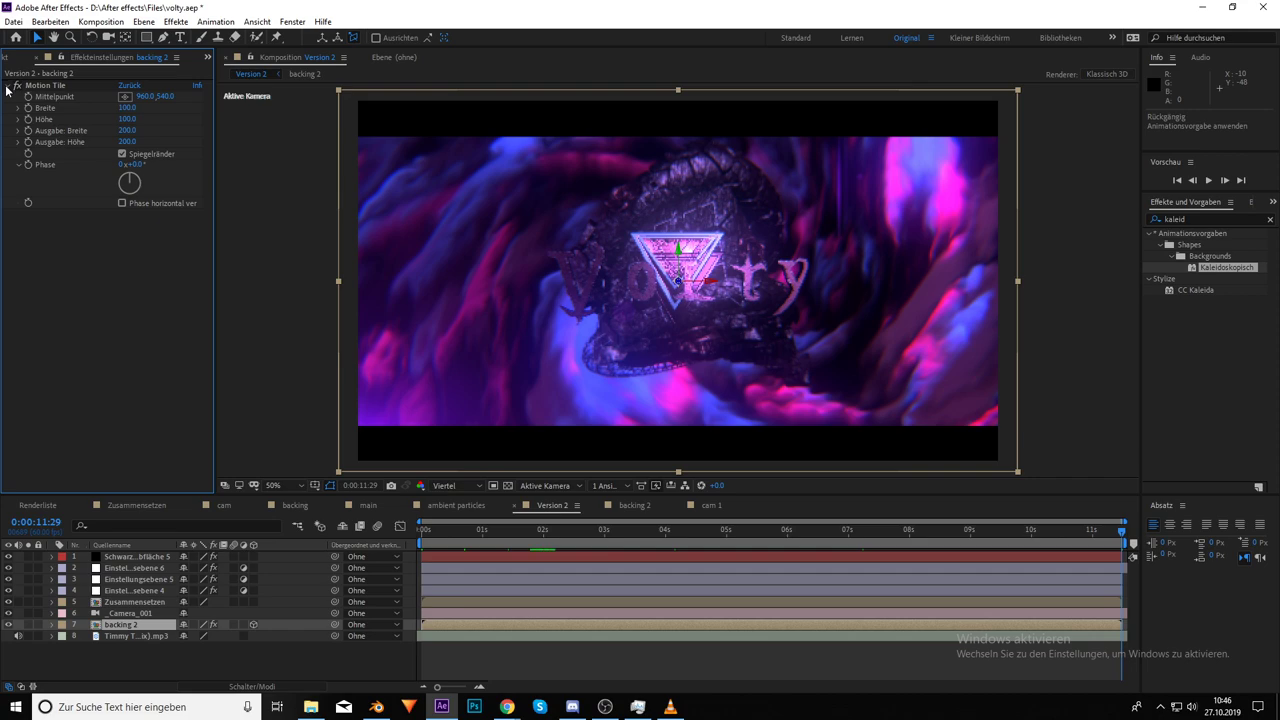
Try the Kaleidoskopisch preset on backing 2 once more and delete its Animierte Formkontrolle effect
{"action": "left_click", "coordinate": [10, 87]}
{"action": "left_click_drag", "start_coordinate": [1210, 272], "coordinate": [114, 243]}
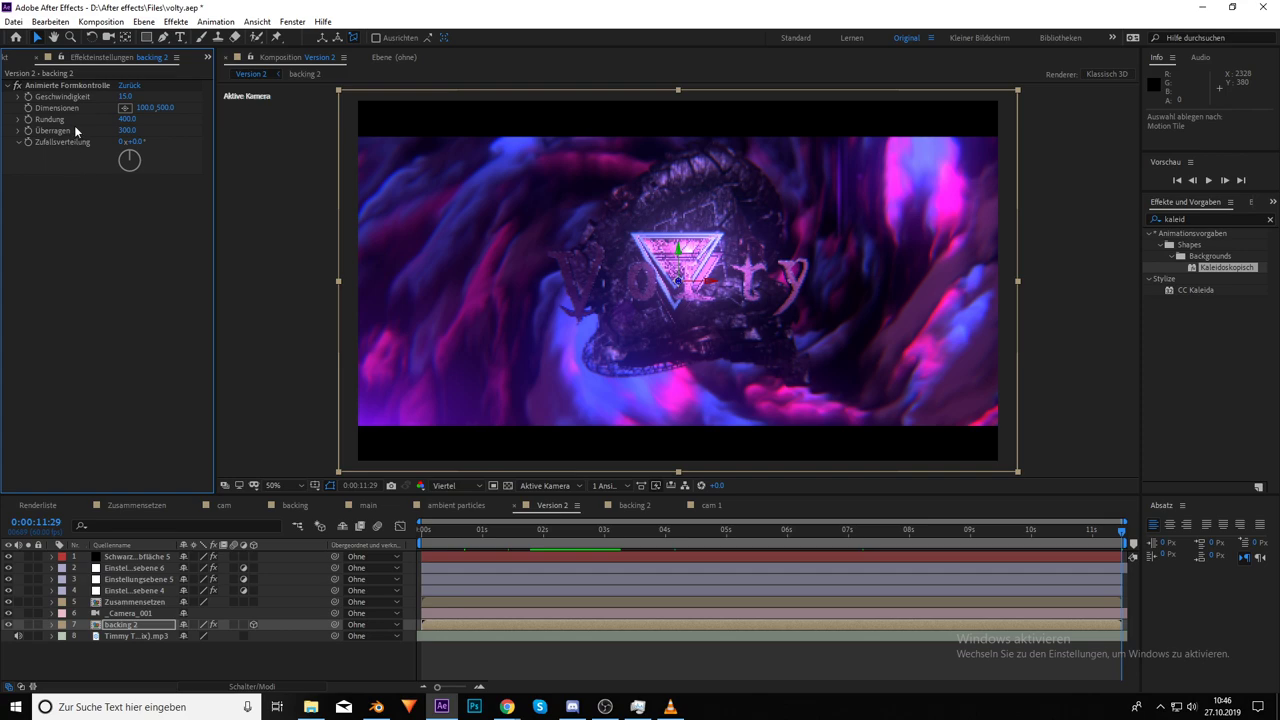
{"action": "left_click", "coordinate": [75, 83]}
{"action": "key", "text": "Delete"}
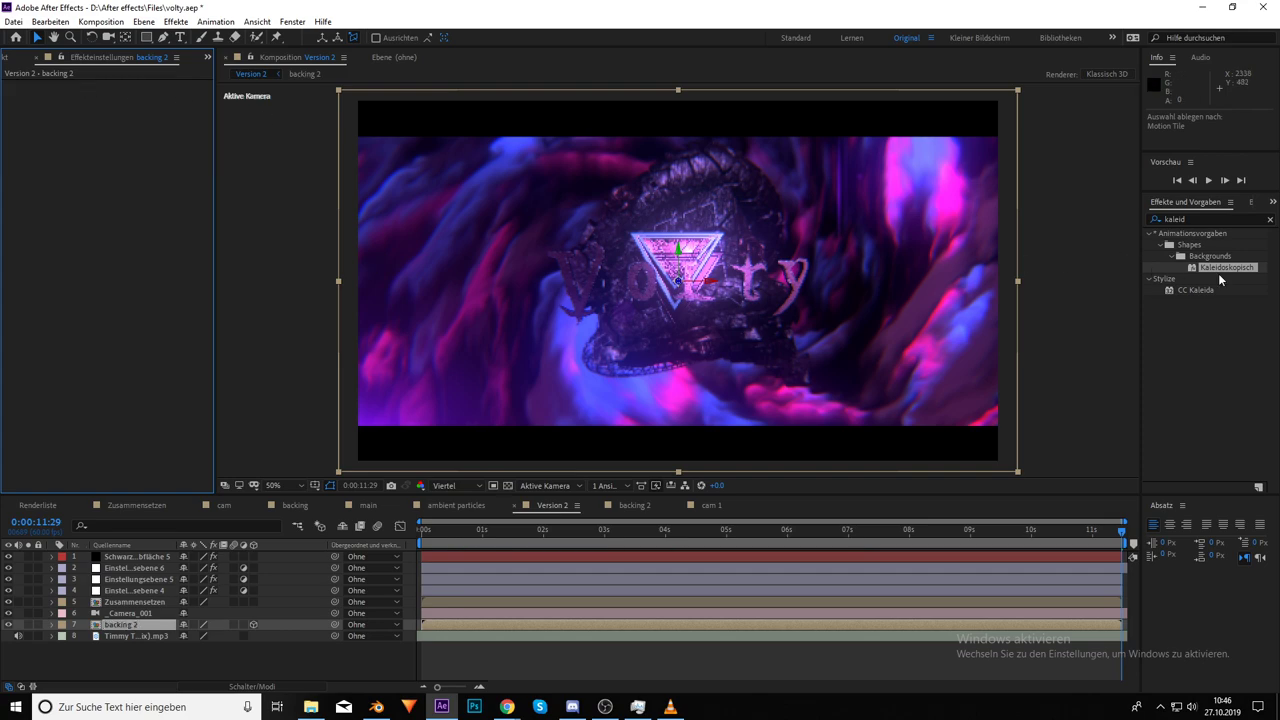
Try CC Kaleida as the only effect on backing 2 and undo back to the original Motion Tile
{"action": "left_click_drag", "start_coordinate": [1198, 288], "coordinate": [60, 238]}
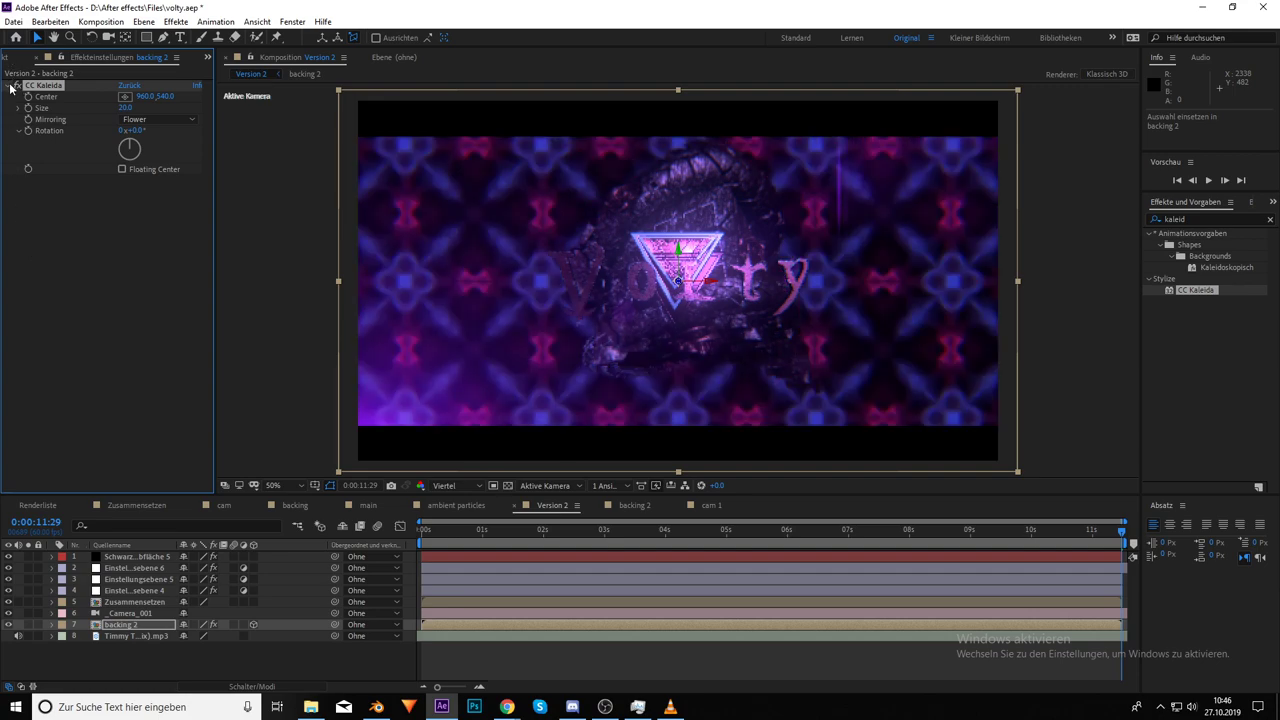
{"action": "key", "text": "ctrl+z"}
{"action": "key", "text": "ctrl+z"}
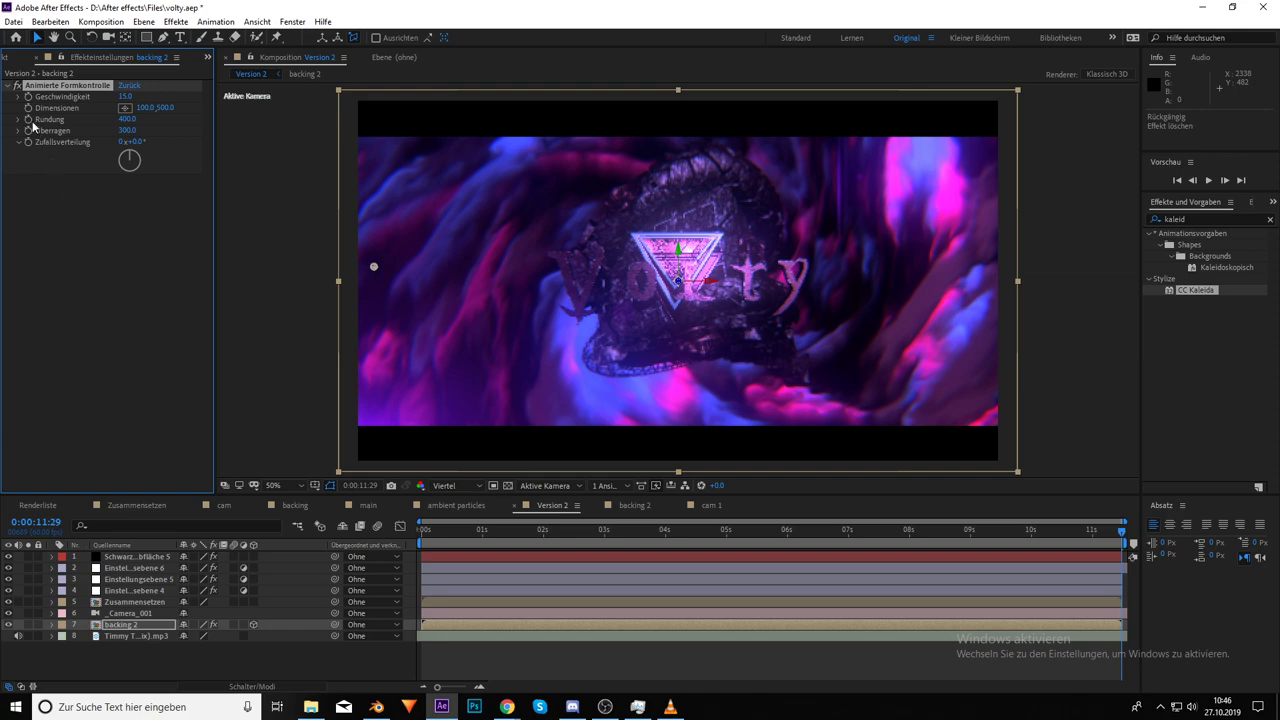
{"action": "key", "text": "ctrl+z"}
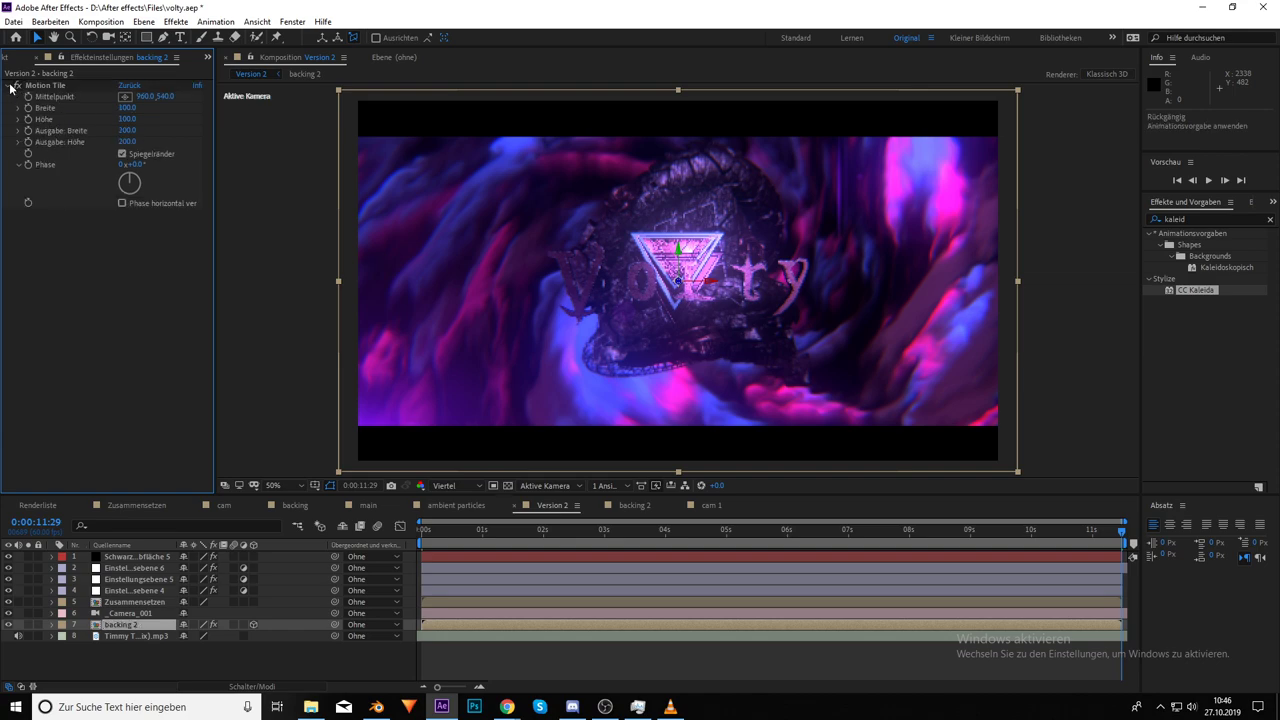
Apply the Kaleidoskopisch preset to backing 2 again and undo it
{"action": "left_click", "coordinate": [11, 87]}
{"action": "left_click_drag", "start_coordinate": [1212, 270], "coordinate": [64, 140]}
{"action": "key", "text": "ctrl+z"}
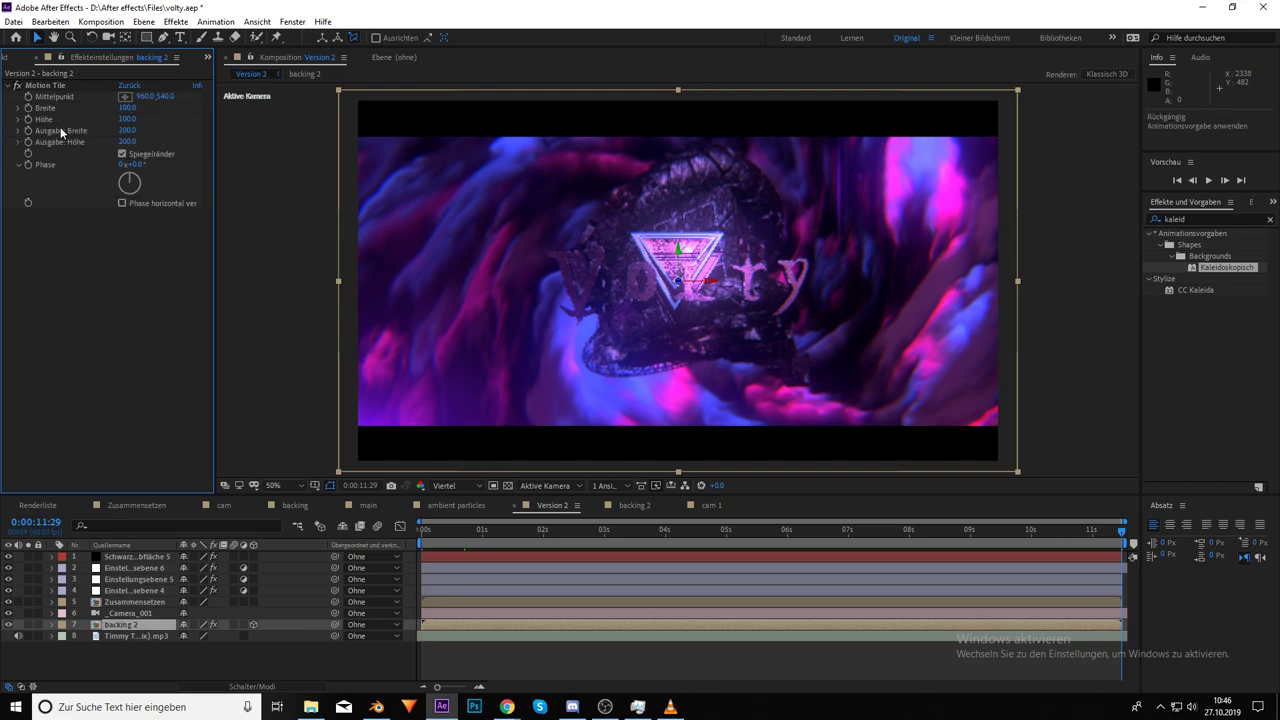
Add CC Kaleida below Motion Tile on the backing 2 layer, with Size about 328.4 and Rotation at -3°
{"action": "left_click", "coordinate": [8, 86]}
{"action": "left_click_drag", "start_coordinate": [1184, 289], "coordinate": [230, 118]}
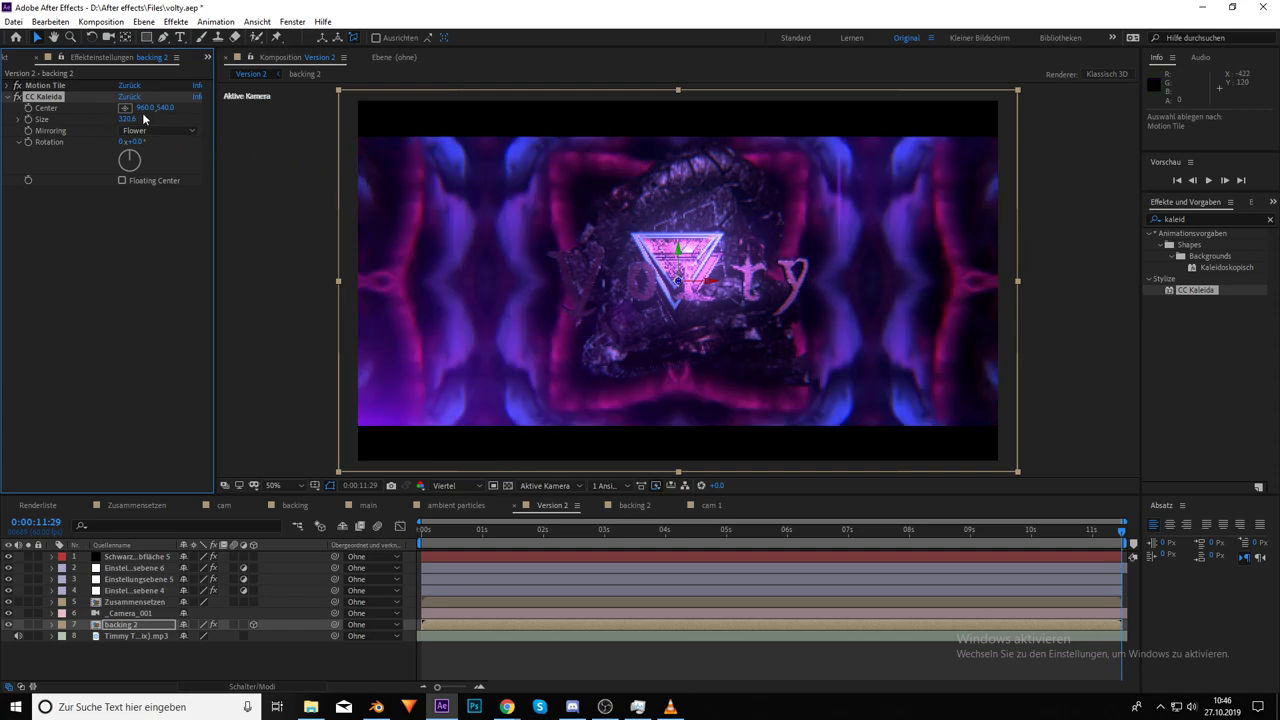
{"action": "left_click_drag", "start_coordinate": [128, 118], "coordinate": [129, 149]}
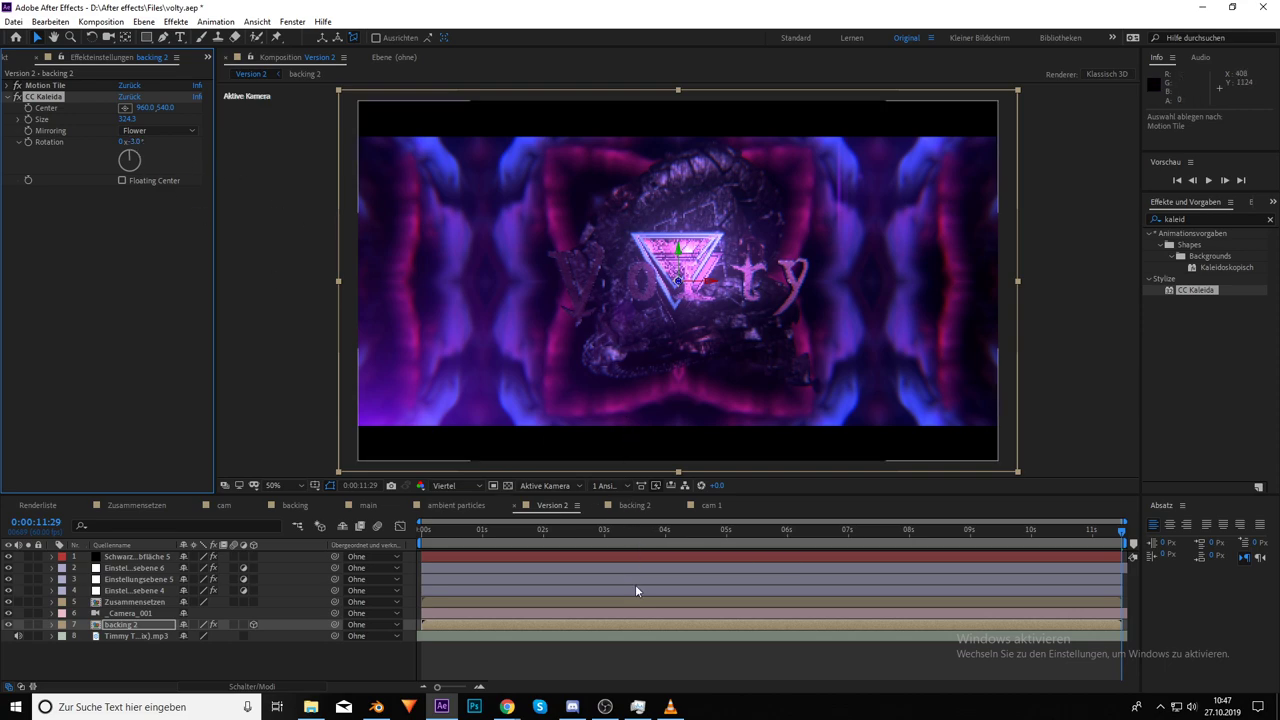
{"action": "mouse_move", "coordinate": [124, 119]}
{"action": "left_mouse_down"}
{"action": "mouse_move", "coordinate": [156, 126]}
{"action": "mouse_move", "coordinate": [143, 119]}
{"action": "left_mouse_up"}
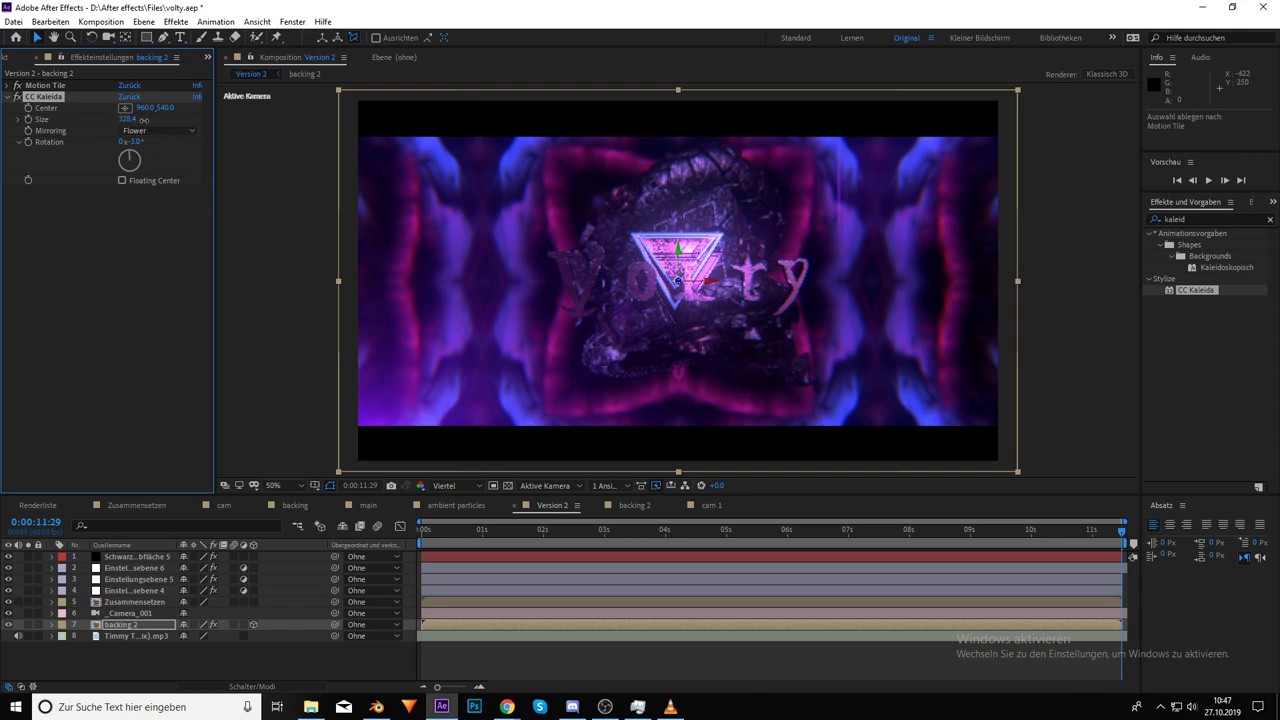
Try CC Kaleida Sizes of 385.7 and 474.9 and compare the frames at 0:00:09:18 and 0:00:11:29
{"action": "left_click", "coordinate": [127, 119]}
{"action": "type", "text": "385.7"}
{"action": "key", "text": "Return"}
{"action": "left_click", "coordinate": [127, 119]}
{"action": "type", "text": "474.9"}
{"action": "key", "text": "Return"}
{"action": "left_click", "coordinate": [988, 533]}
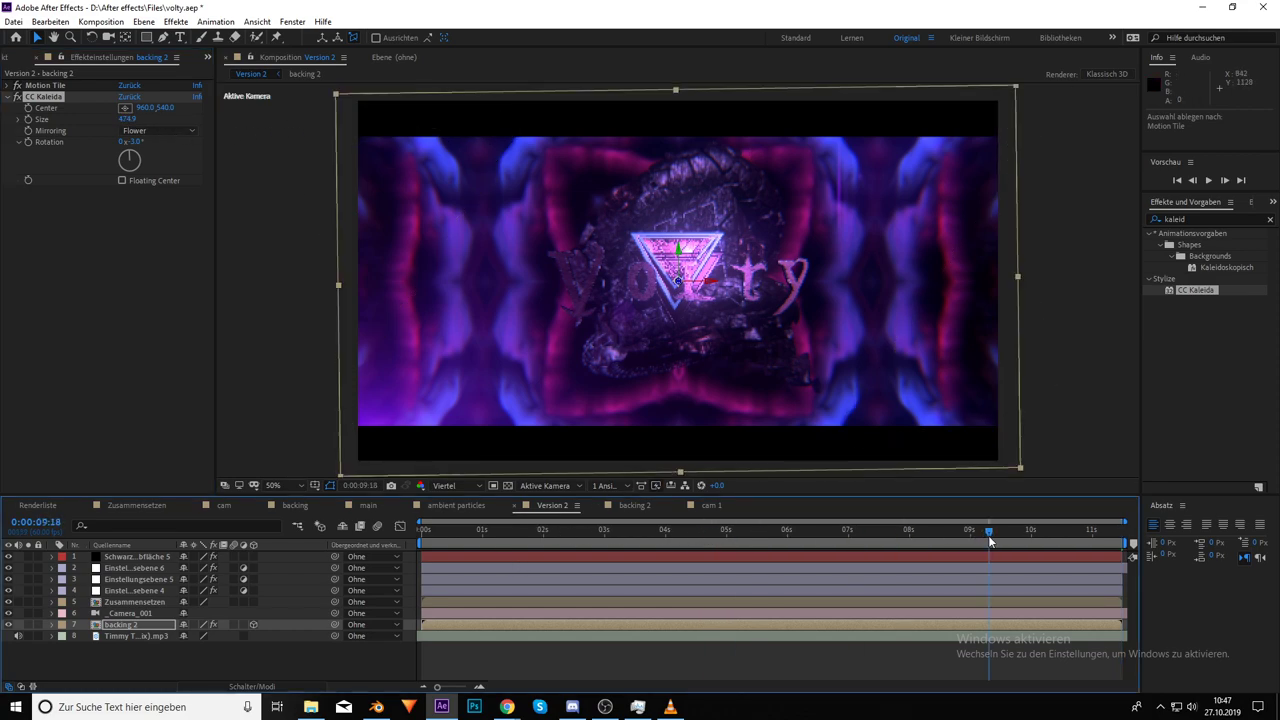
{"action": "left_click_drag", "start_coordinate": [1010, 536], "coordinate": [1132, 540]}
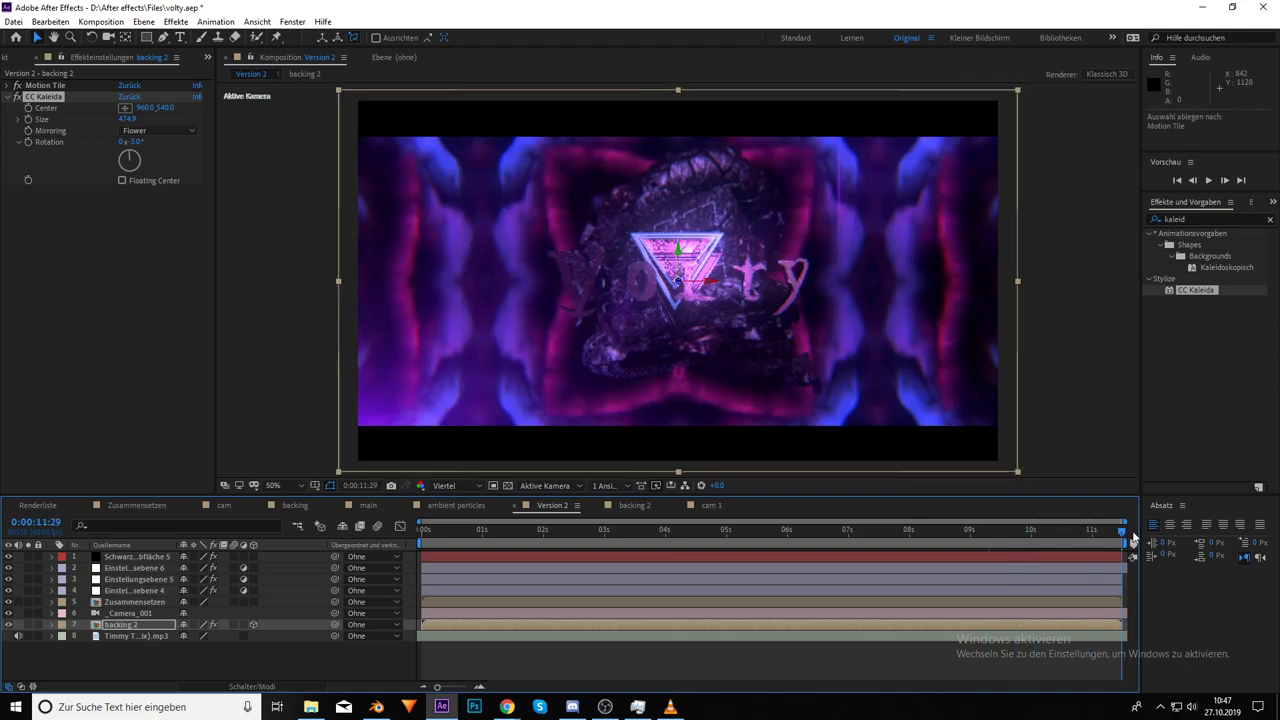
Try lower CC Kaleida Size values on backing 2, about 233.4 and 20
{"action": "left_click", "coordinate": [10, 131]}
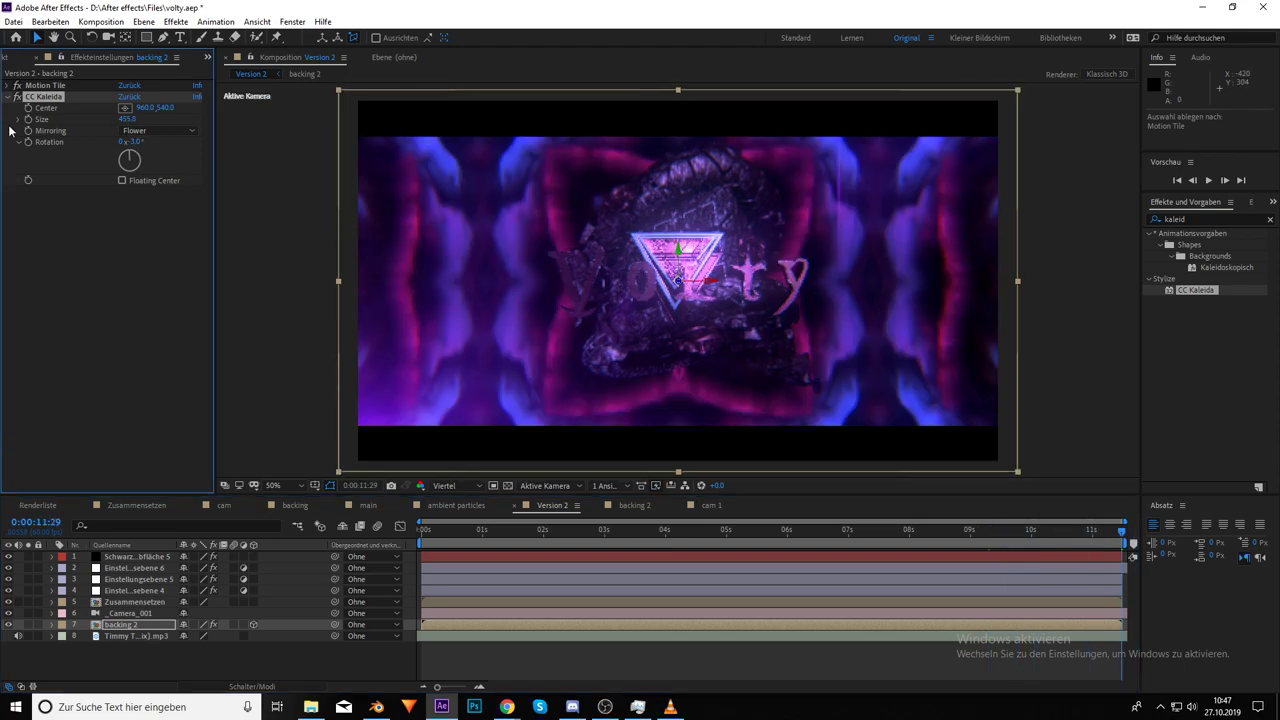
{"action": "left_click_drag", "start_coordinate": [126, 118], "coordinate": [112, 118]}
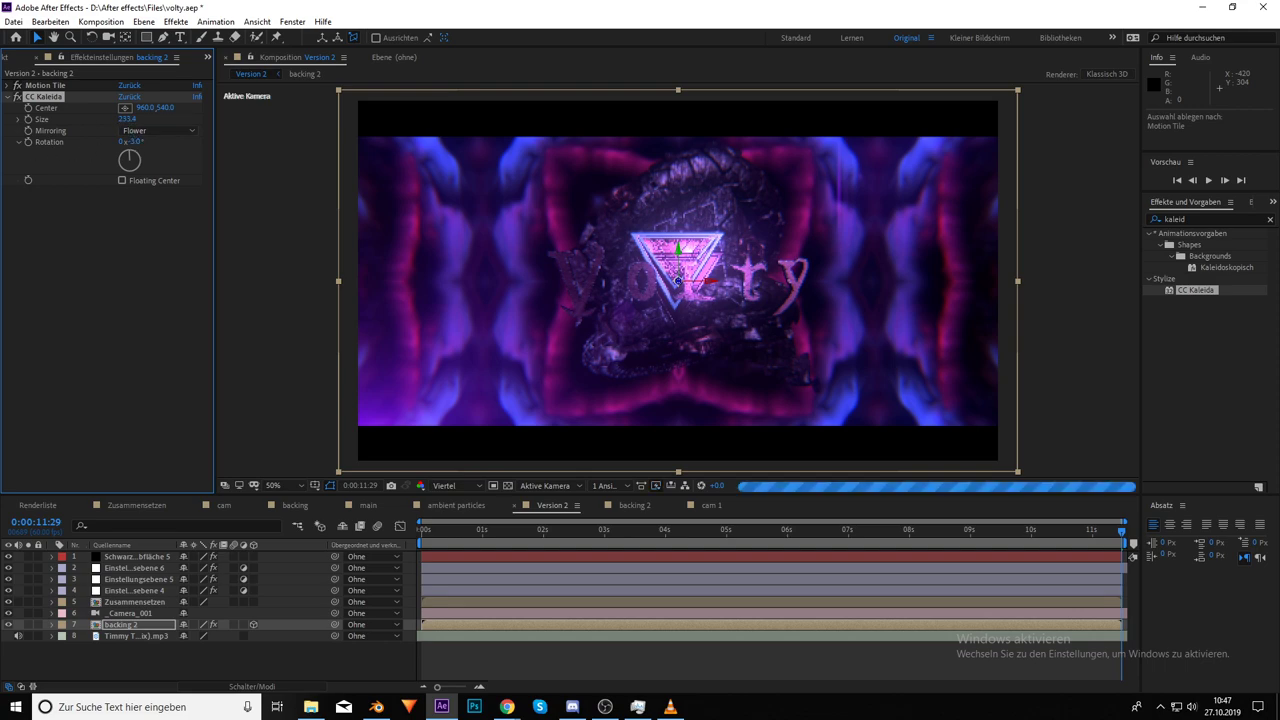
{"action": "left_click", "coordinate": [128, 119]}
{"action": "left_click_drag", "start_coordinate": [126, 119], "coordinate": [146, 119]}
{"action": "key", "text": "ctrl+a"}
{"action": "key", "text": "BackSpace"}
{"action": "type", "text": "20"}
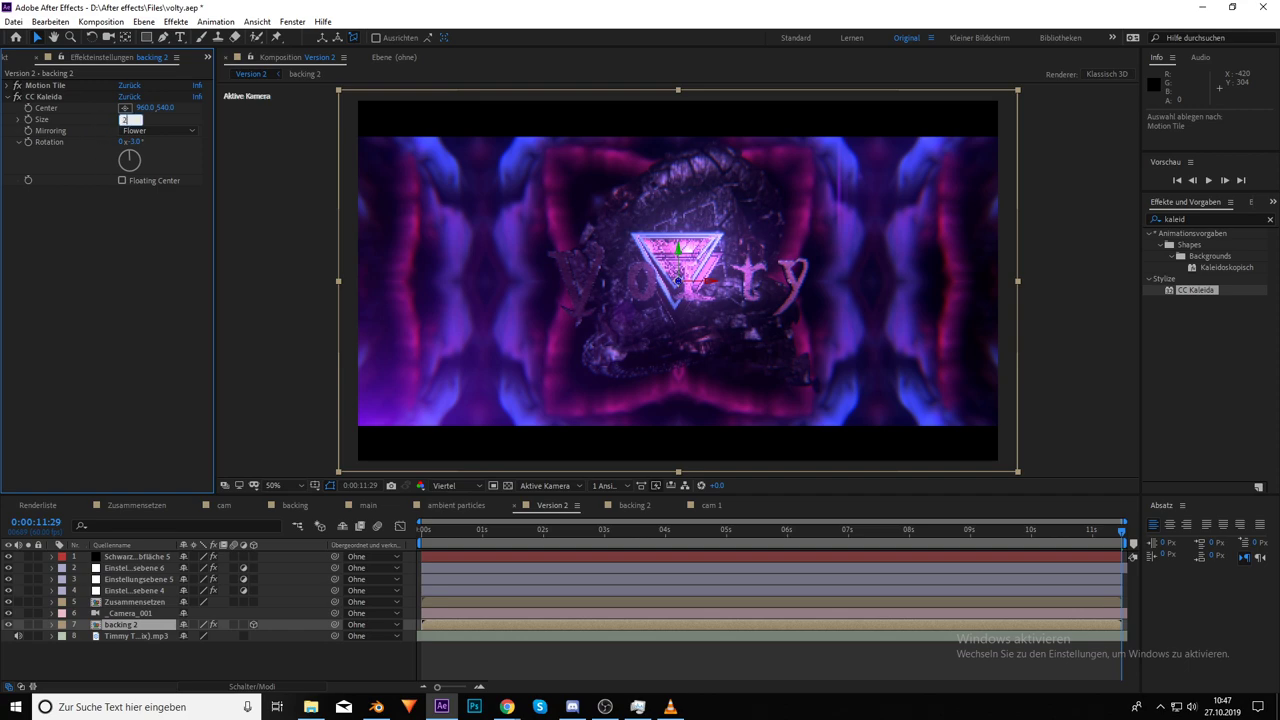
{"action": "key", "text": "Return"}
Try a CC Kaleida Size of 400 and set it to 700
{"action": "left_click", "coordinate": [125, 119]}
{"action": "type", "text": "400"}
{"action": "key", "text": "Return"}
{"action": "left_click", "coordinate": [125, 120]}
{"action": "type", "text": "700"}
{"action": "key", "text": "Return"}
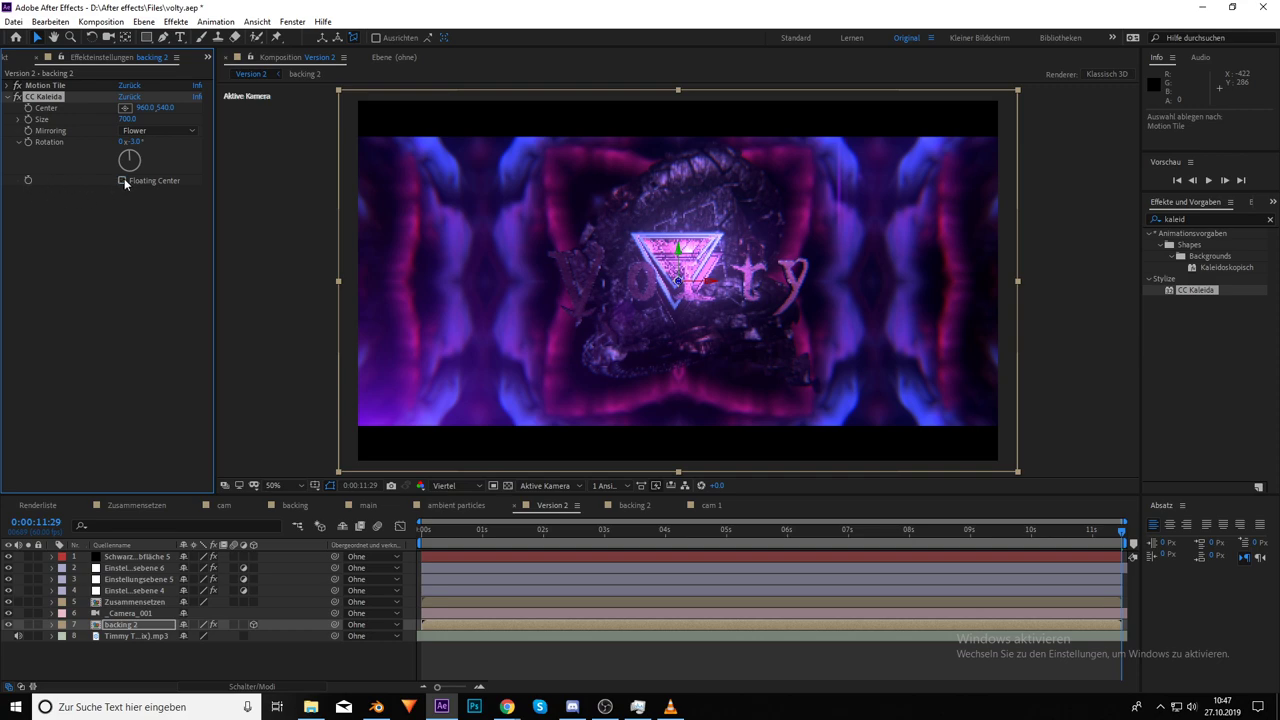
Enable Floating Center in CC Kaleida and set its Rotation to about -230°
{"action": "left_click_drag", "start_coordinate": [134, 157], "coordinate": [127, 170]}
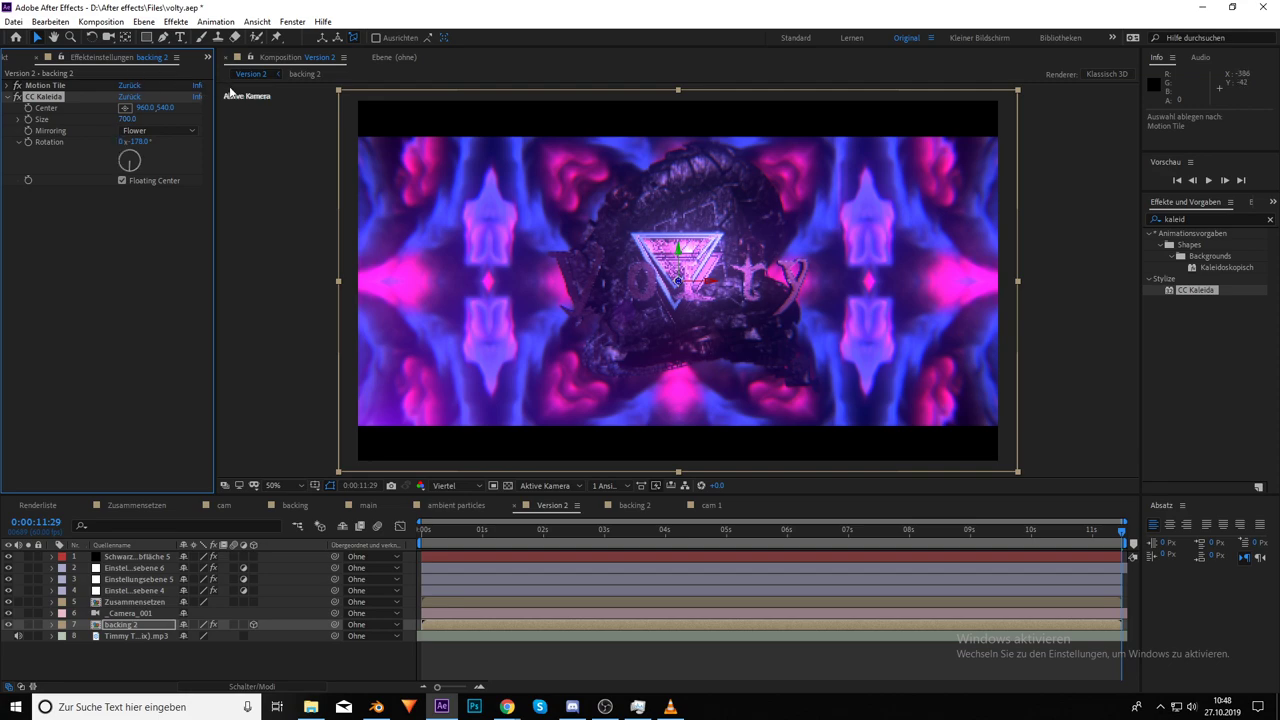
{"action": "mouse_move", "coordinate": [127, 163]}
{"action": "left_mouse_down"}
{"action": "mouse_move", "coordinate": [142, 170]}
{"action": "mouse_move", "coordinate": [121, 168]}
{"action": "mouse_move", "coordinate": [133, 160]}
{"action": "left_mouse_up"}
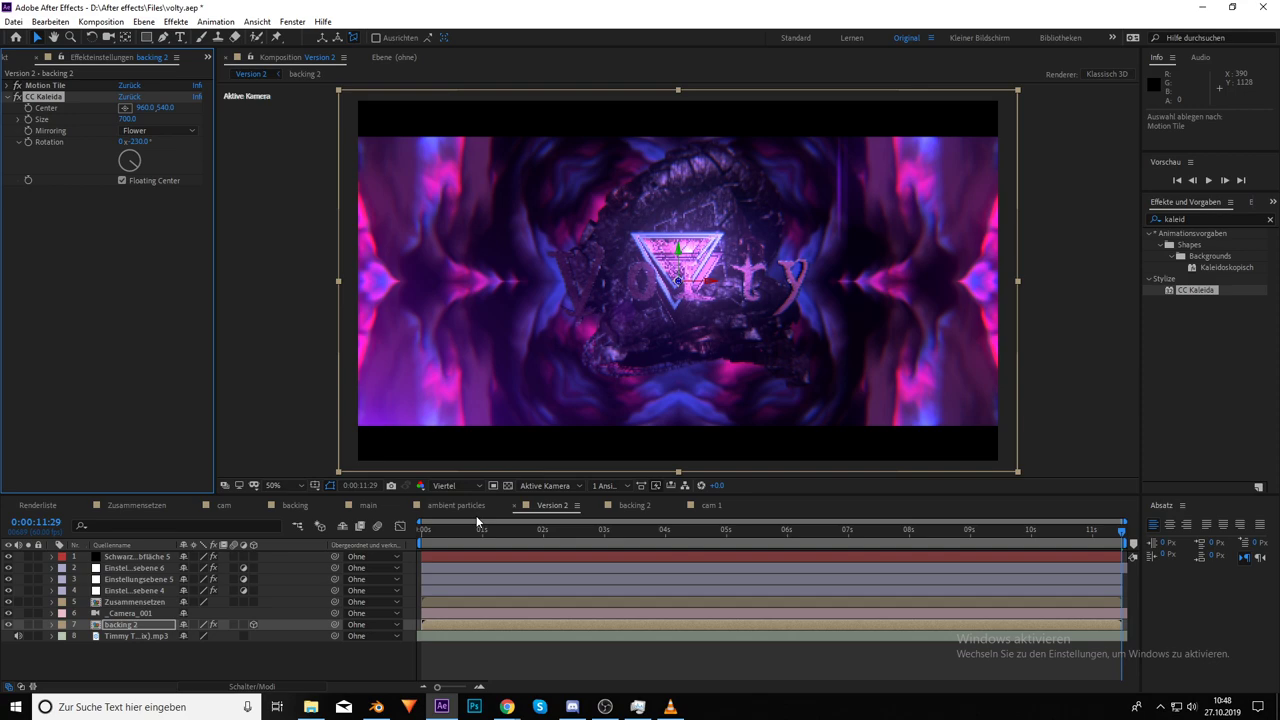
Examine the mirrored background at several times between 0:00:05:14 and the last frame, 0:00:11:29
{"action": "left_click", "coordinate": [741, 540]}
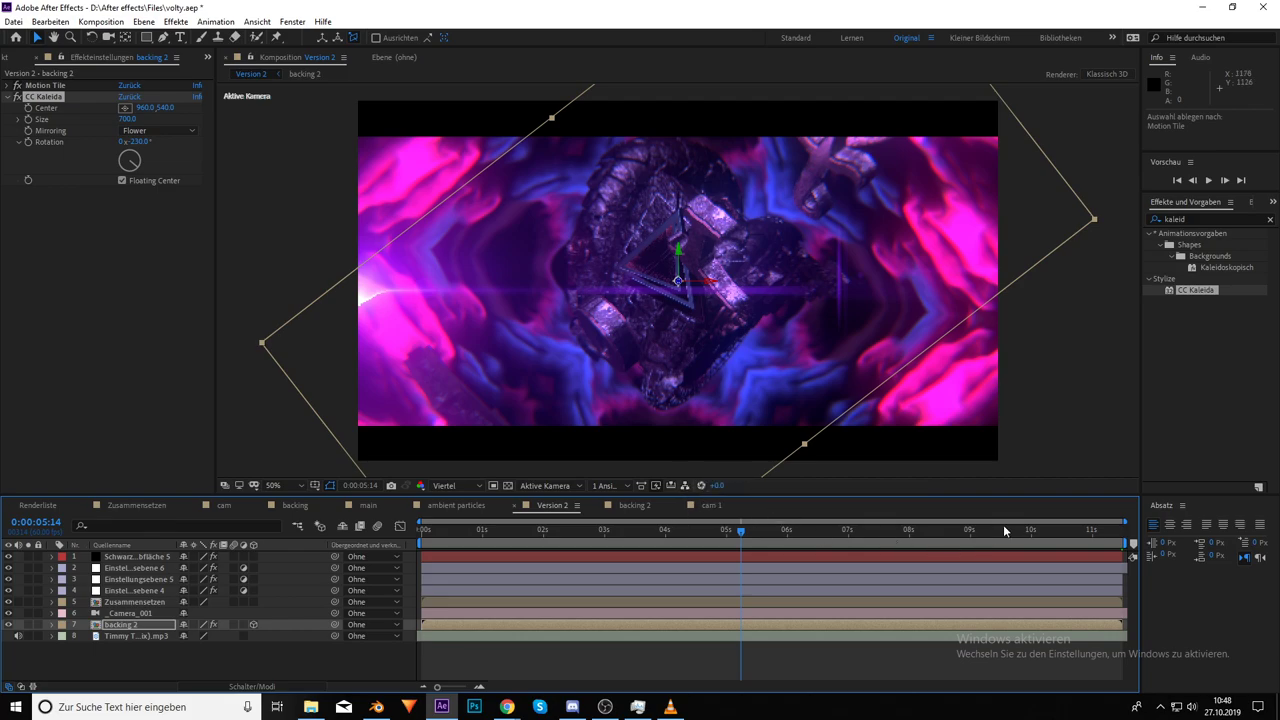
{"action": "left_click", "coordinate": [1071, 527]}
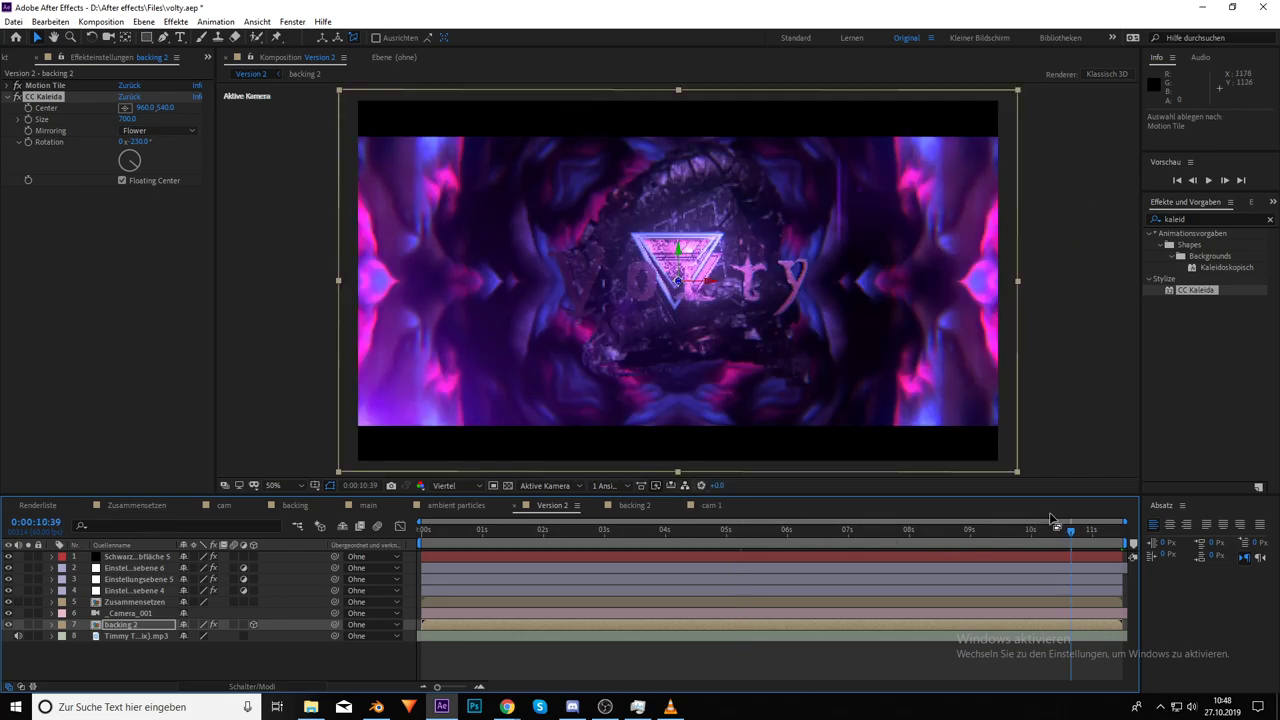
{"action": "left_click", "coordinate": [900, 529]}
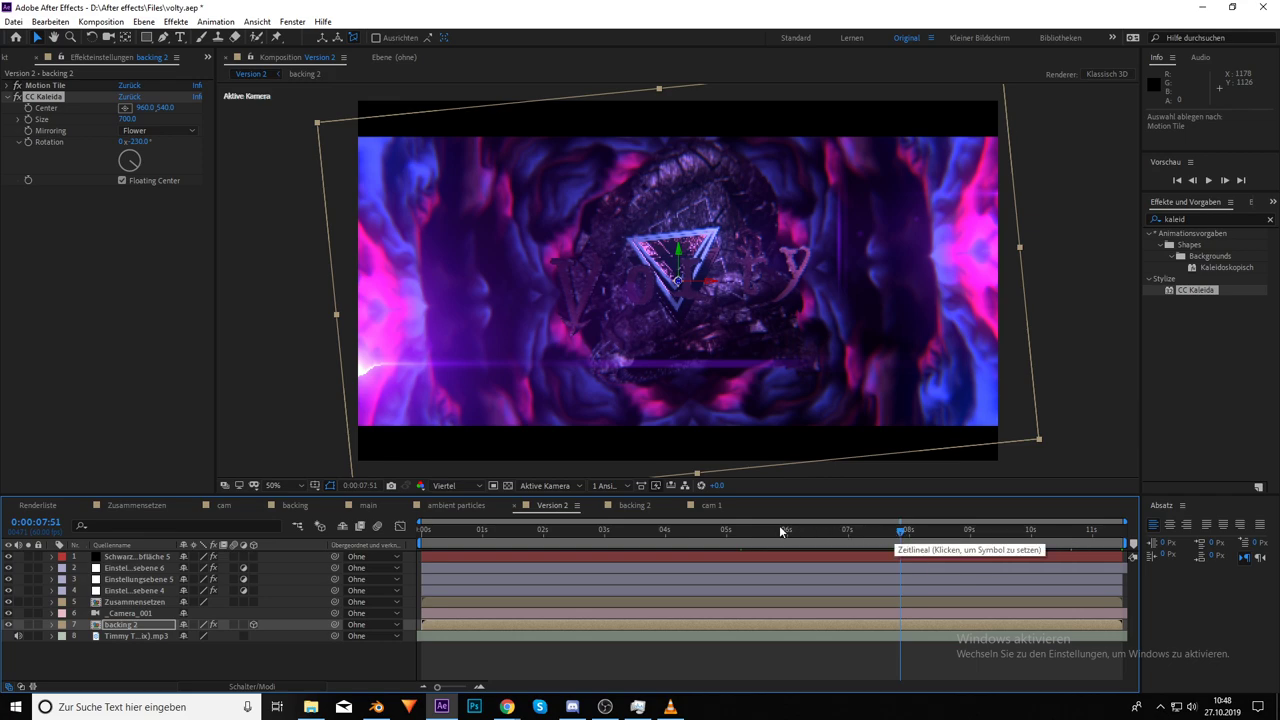
{"action": "left_click", "coordinate": [985, 540]}
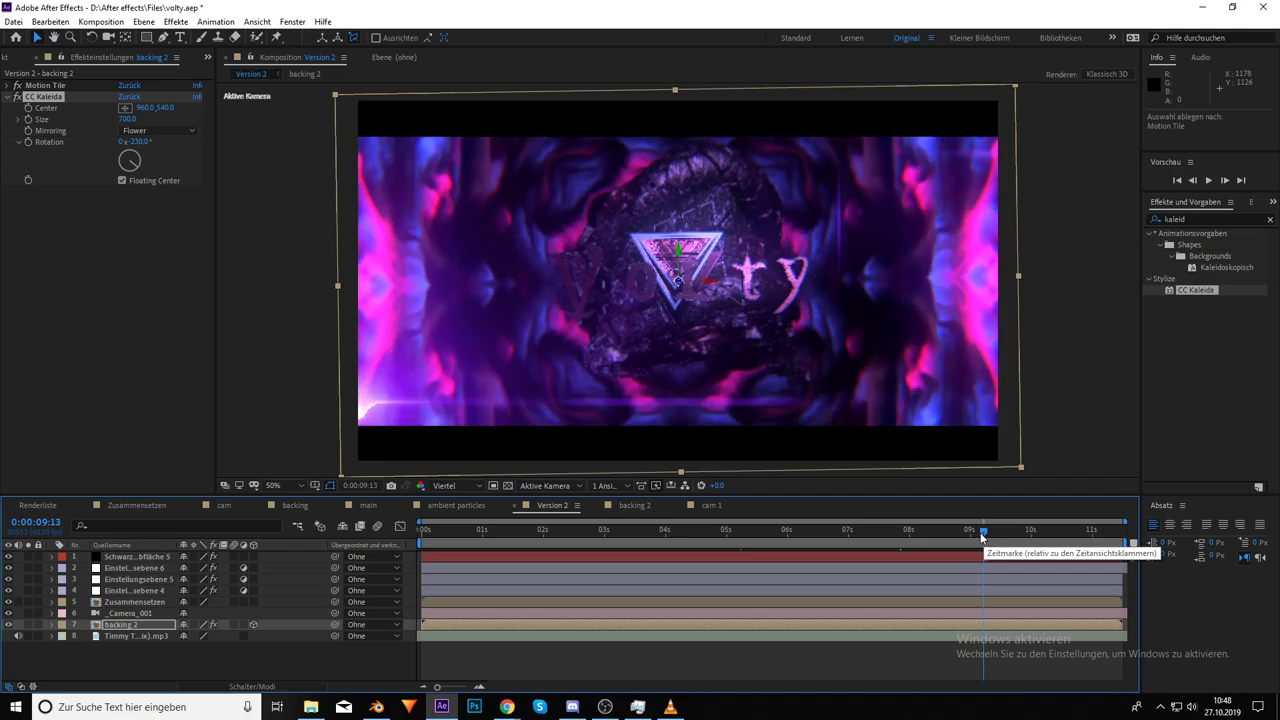
{"action": "left_click", "coordinate": [816, 531]}
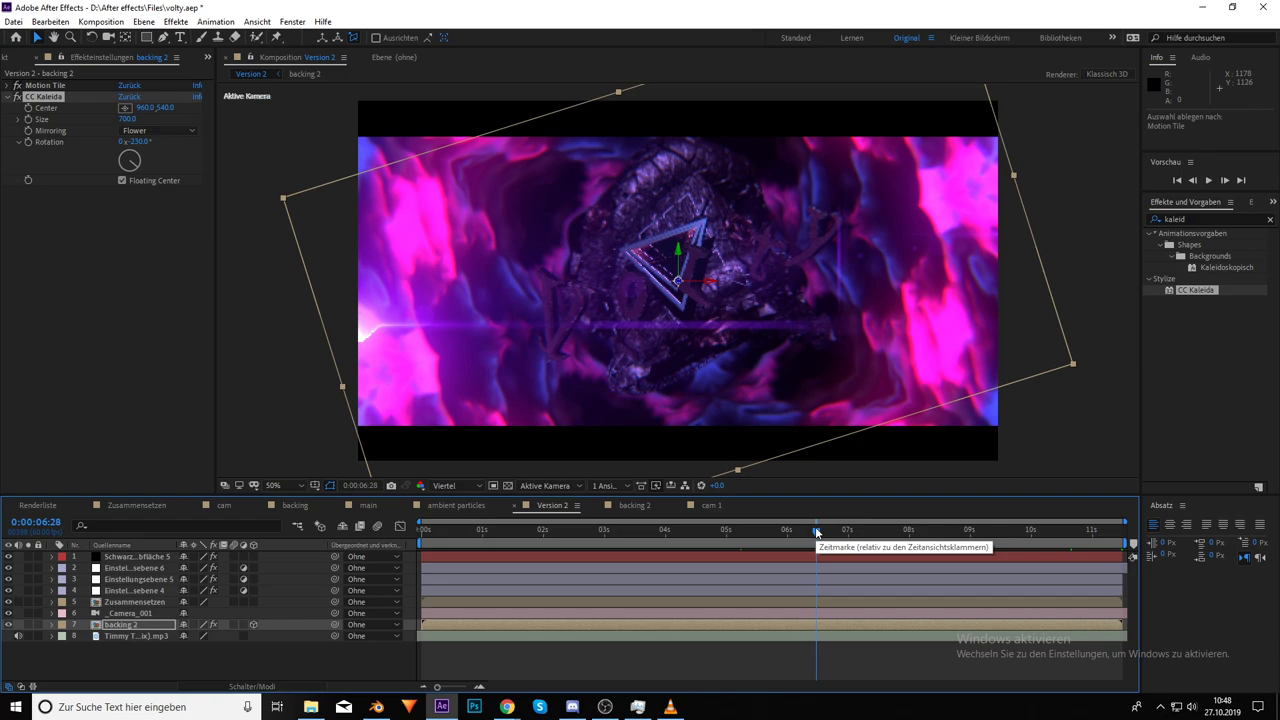
{"action": "left_click", "coordinate": [779, 531]}
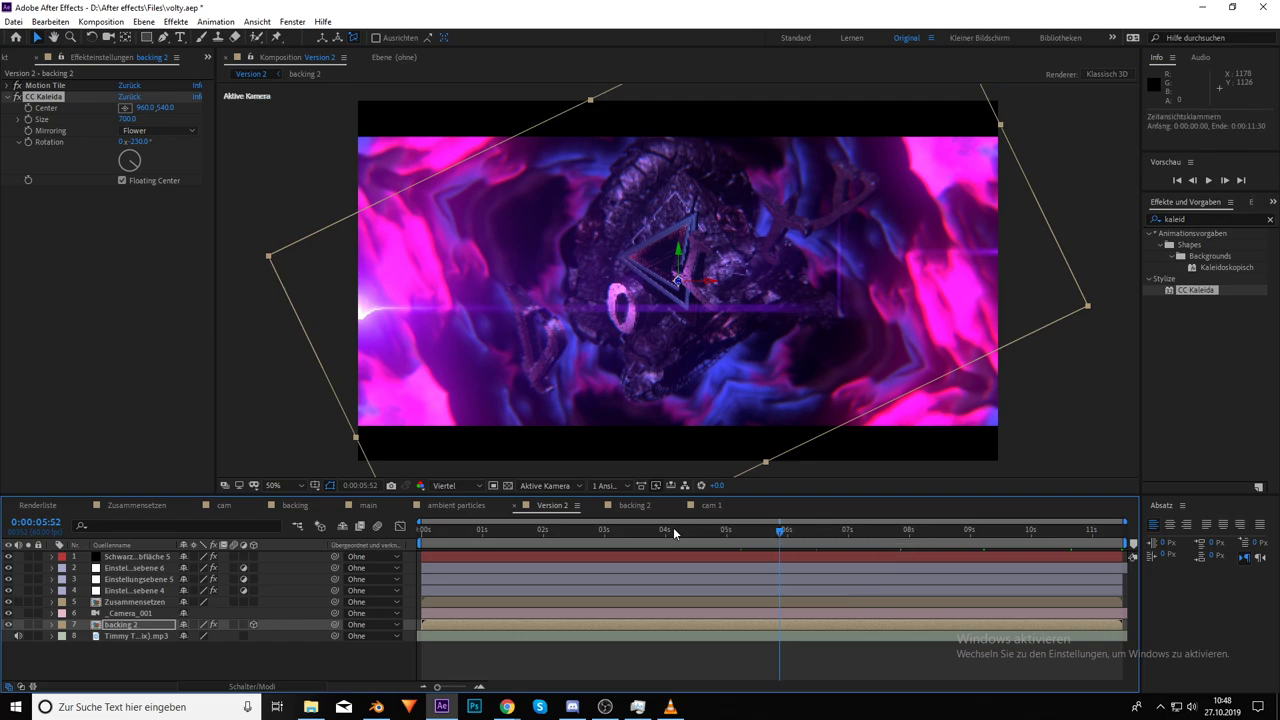
{"action": "left_click_drag", "start_coordinate": [1006, 529], "coordinate": [1125, 529]}
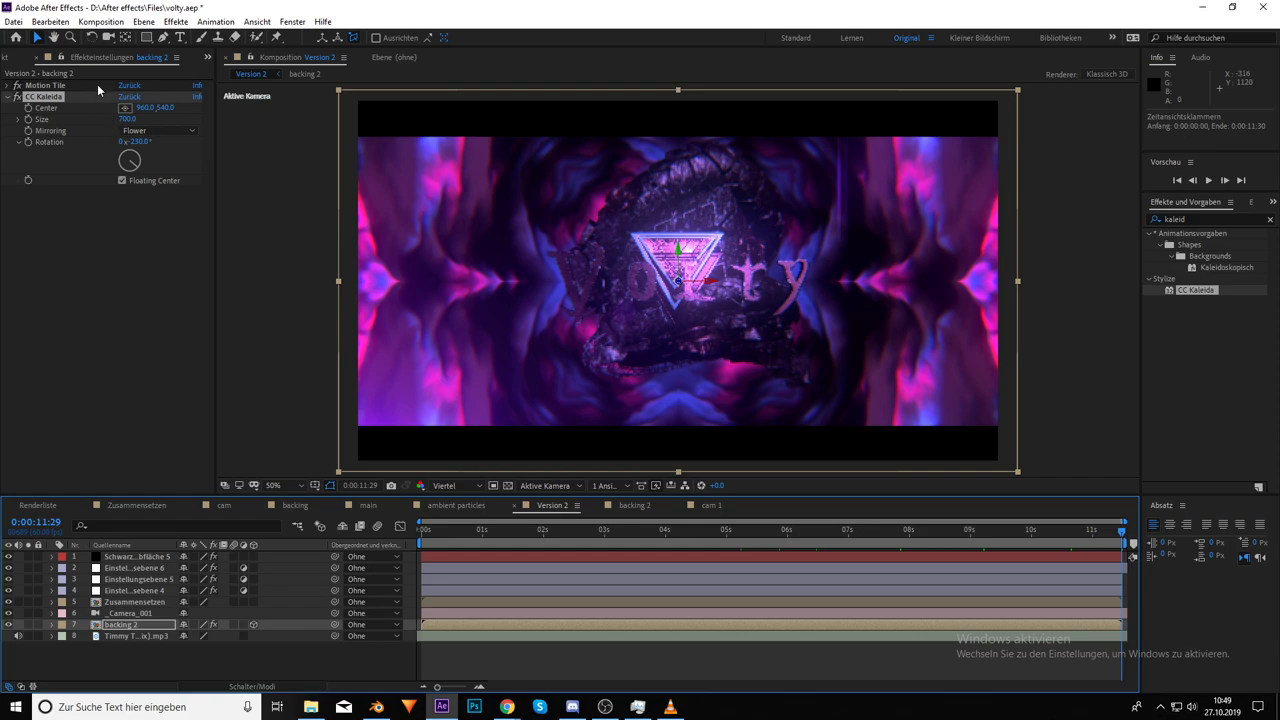
{"action": "left_click", "coordinate": [36, 58]}
{"action": "right_click", "coordinate": [120, 406]}
{"action": "left_click", "coordinate": [158, 414]}
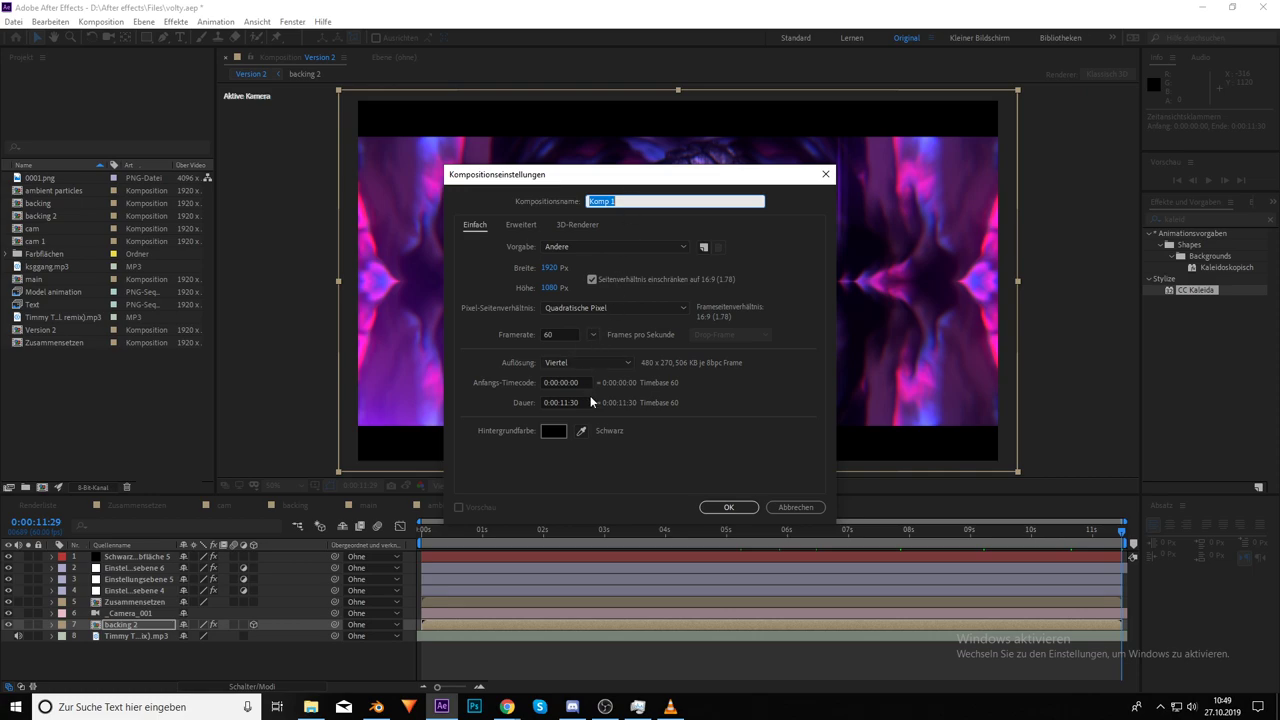
{"action": "key", "text": "BackSpace"}
{"action": "left_click", "coordinate": [787, 513]}
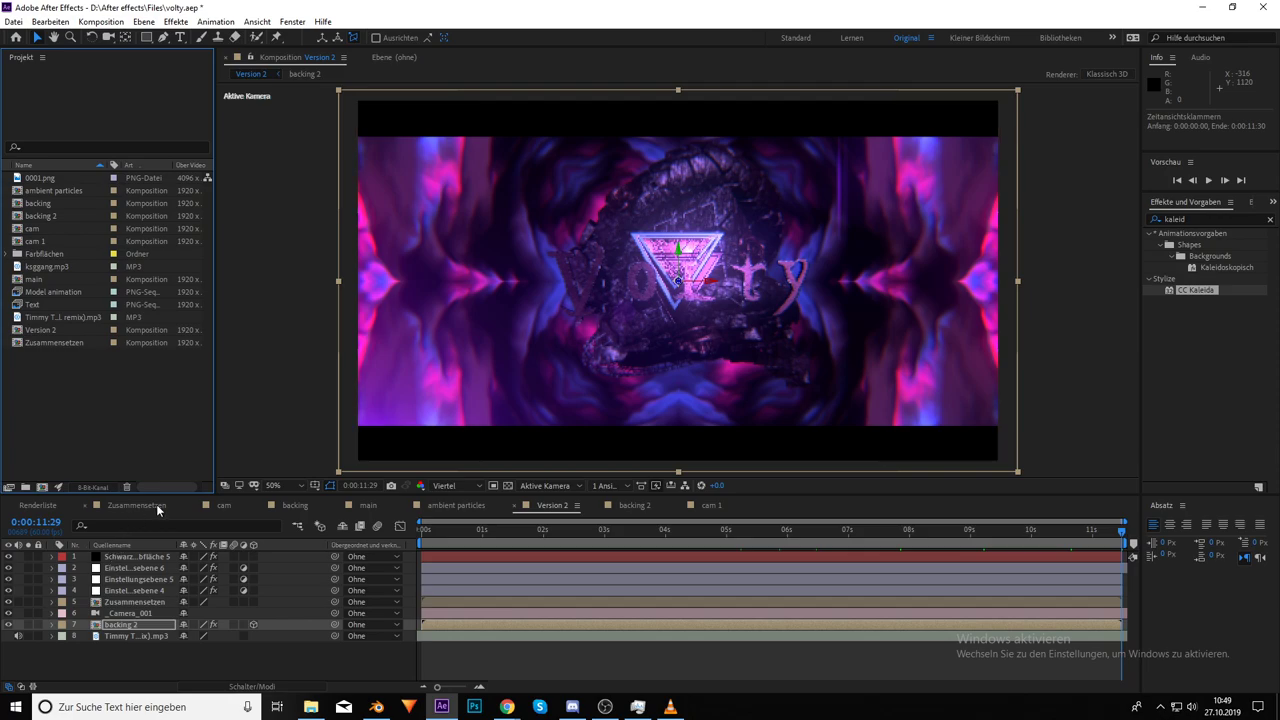
Open the ambient particles composition and check the particles at several times, including 0:00:06:11 and 0:00:07:31
{"action": "left_click", "coordinate": [458, 506]}
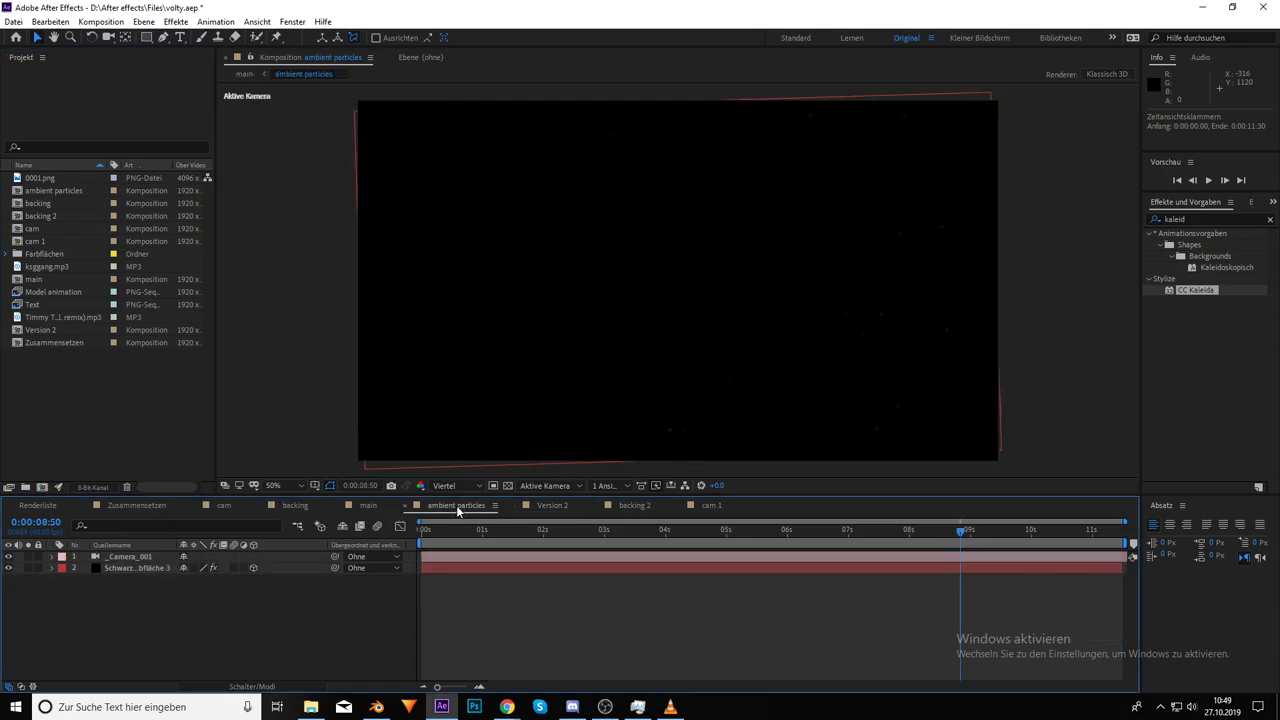
{"action": "left_click", "coordinate": [677, 530]}
{"action": "left_click", "coordinate": [798, 530]}
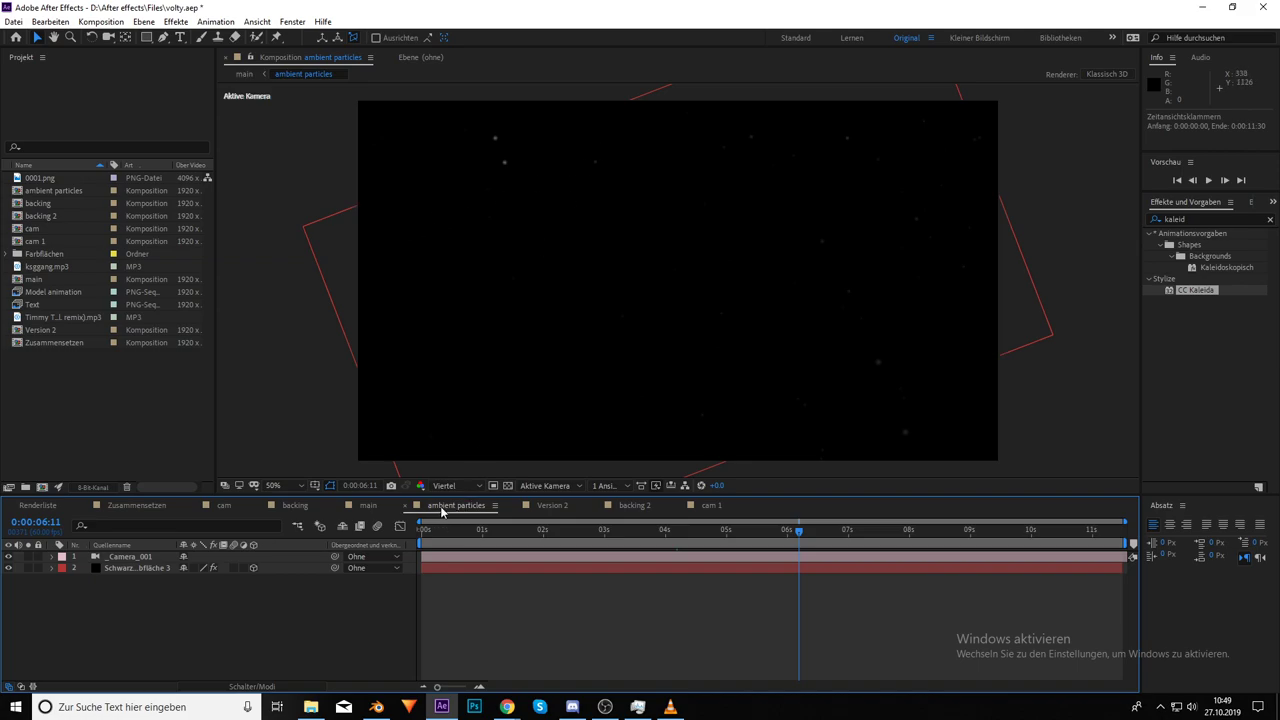
{"action": "left_click", "coordinate": [880, 531]}
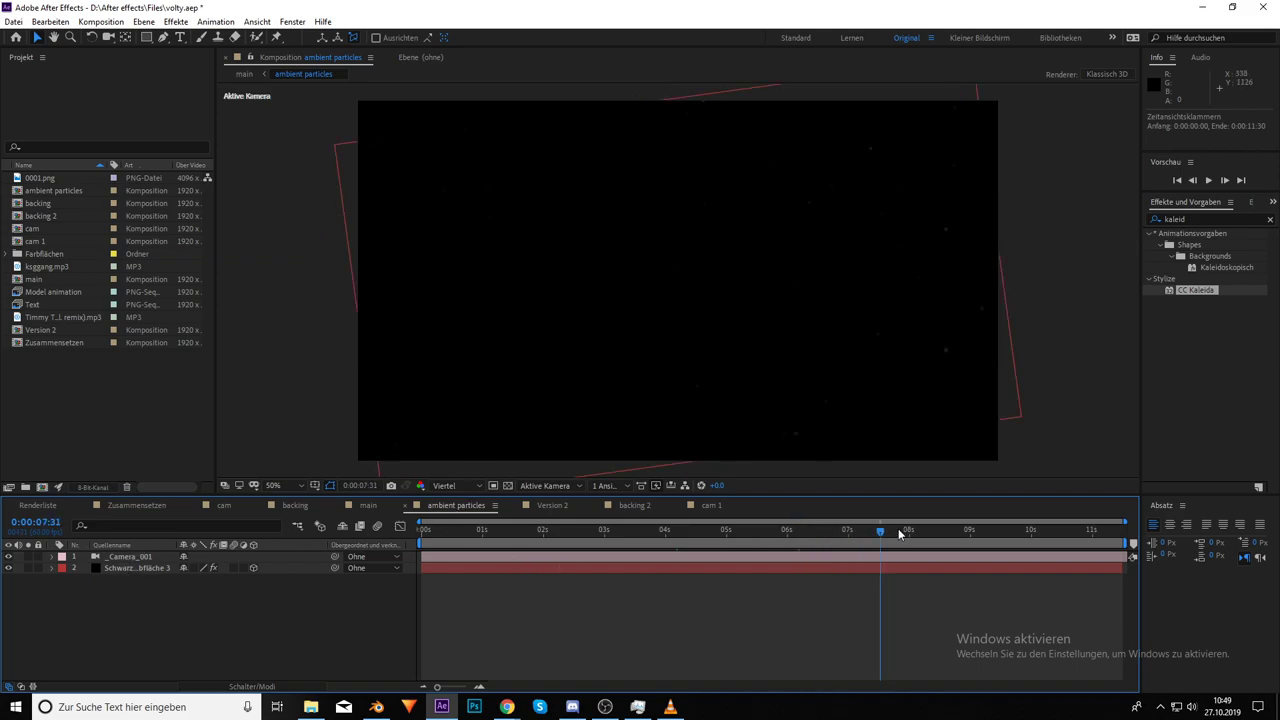
Reveal the effects of the black solid in ambient particles and move Motion Tile above Particular
{"action": "left_click", "coordinate": [132, 568]}
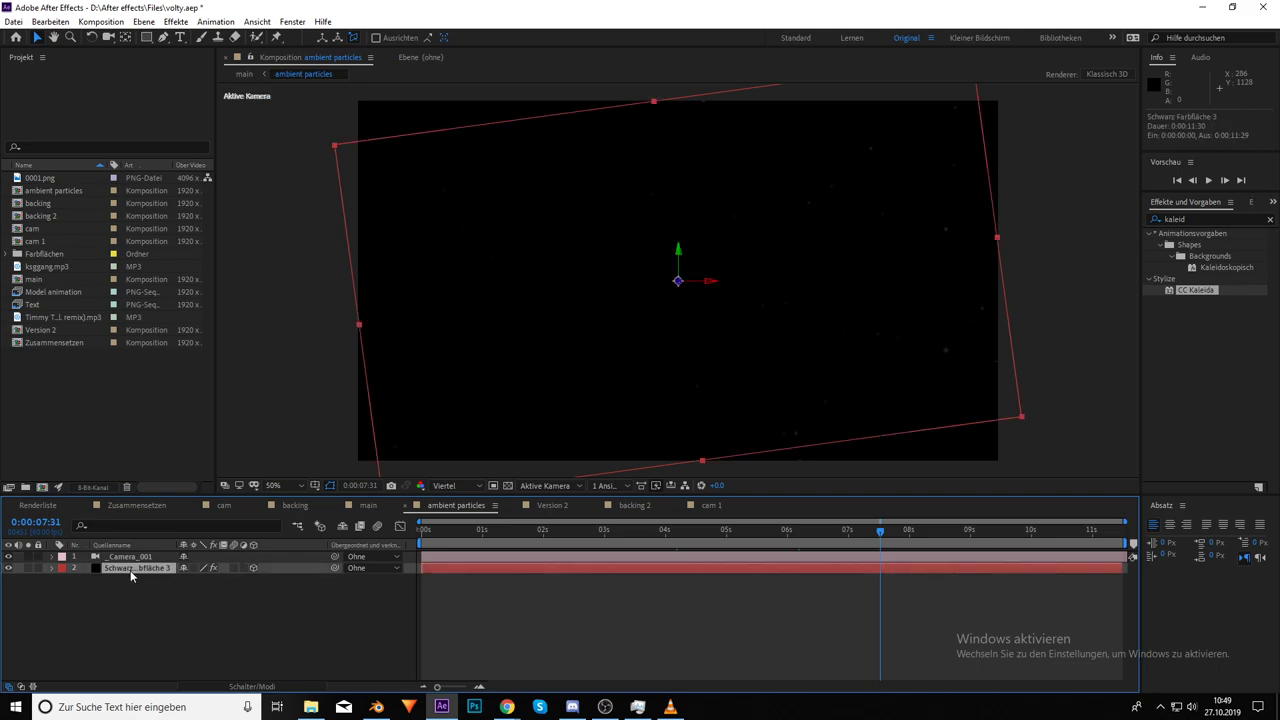
{"action": "left_click", "coordinate": [112, 558]}
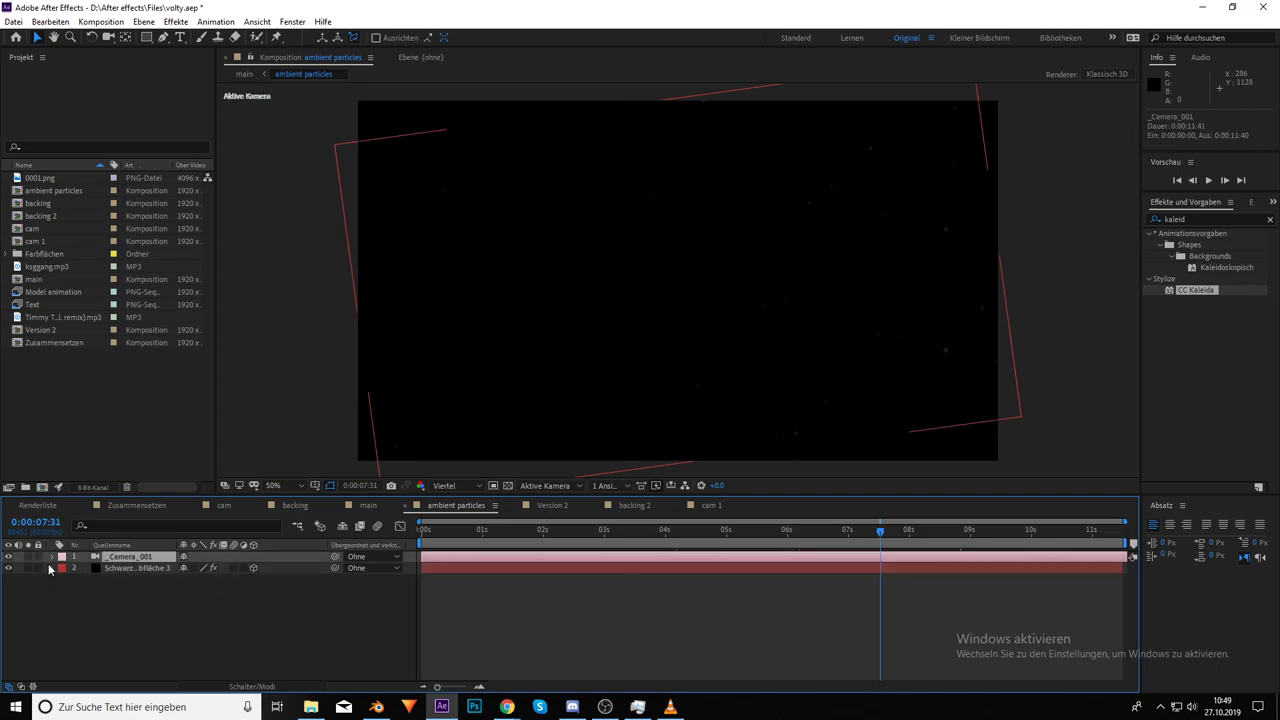
{"action": "left_click", "coordinate": [94, 568]}
{"action": "left_click", "coordinate": [51, 568]}
{"action": "left_click", "coordinate": [64, 580]}
{"action": "left_click", "coordinate": [98, 592]}
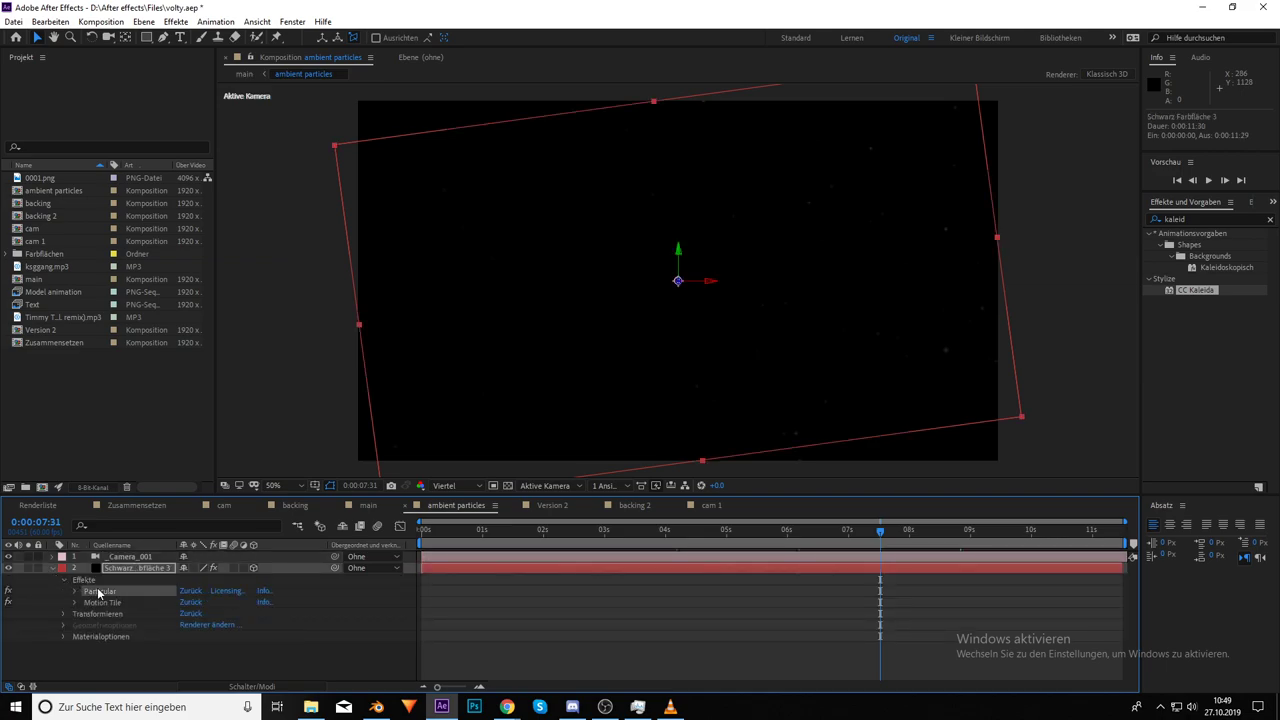
{"action": "double_click", "coordinate": [98, 592]}
{"action": "left_click", "coordinate": [64, 581]}
{"action": "left_click", "coordinate": [64, 581]}
{"action": "left_click_drag", "start_coordinate": [100, 602], "coordinate": [74, 590]}
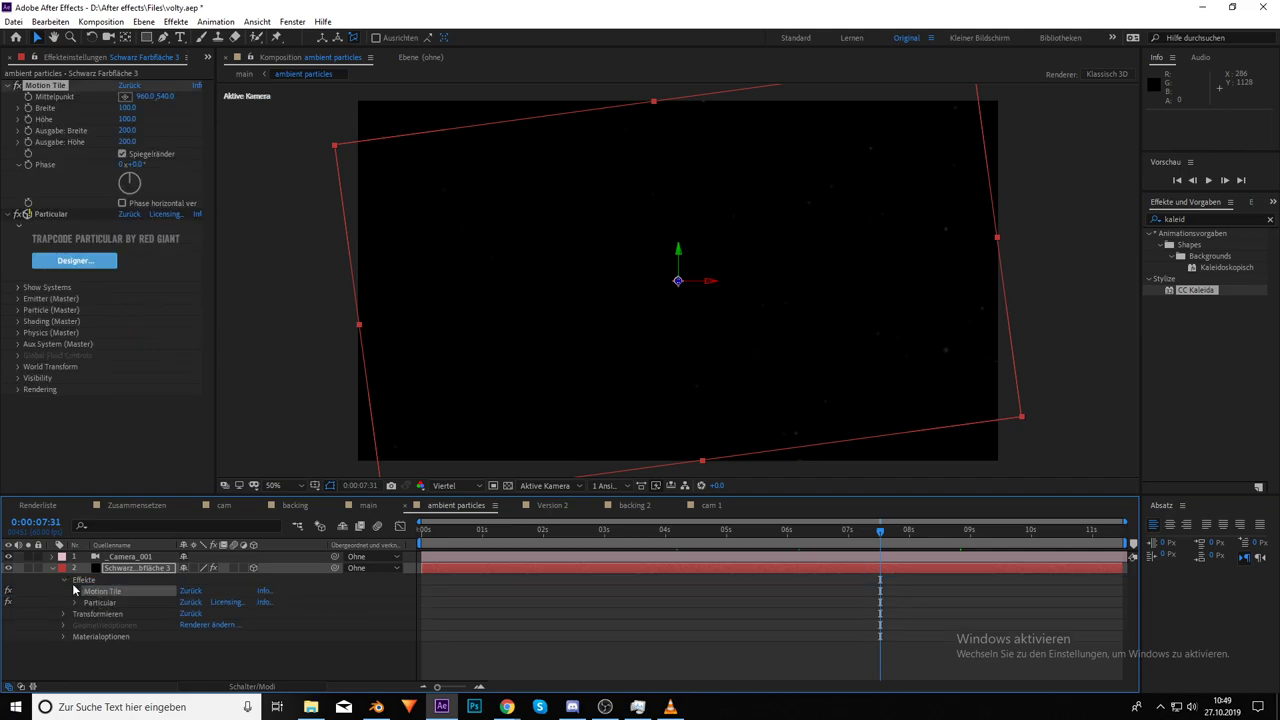
{"action": "left_click", "coordinate": [64, 580]}
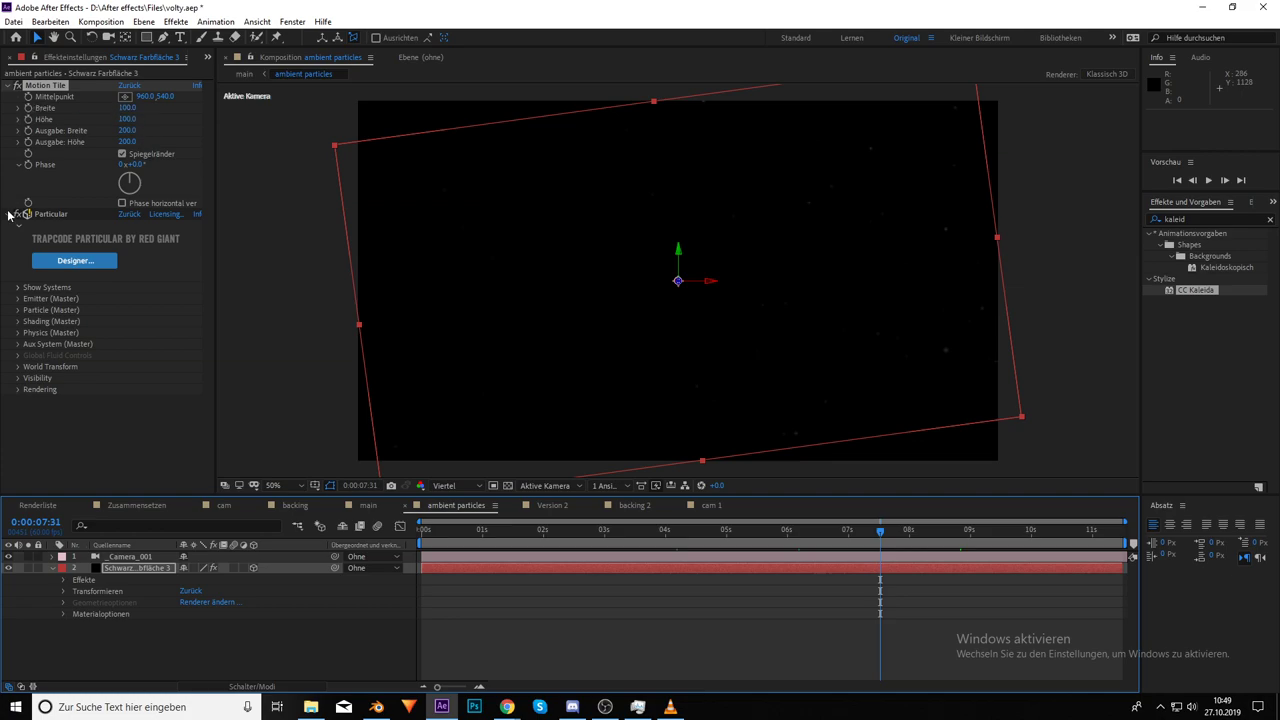
Examine the Emitter and Particle settings of Particular on the black solid, and collapse both effects
{"action": "left_click", "coordinate": [17, 299]}
{"action": "scroll", "coordinate": [17, 300], "scroll_direction": "down", "scroll_amount": 2}
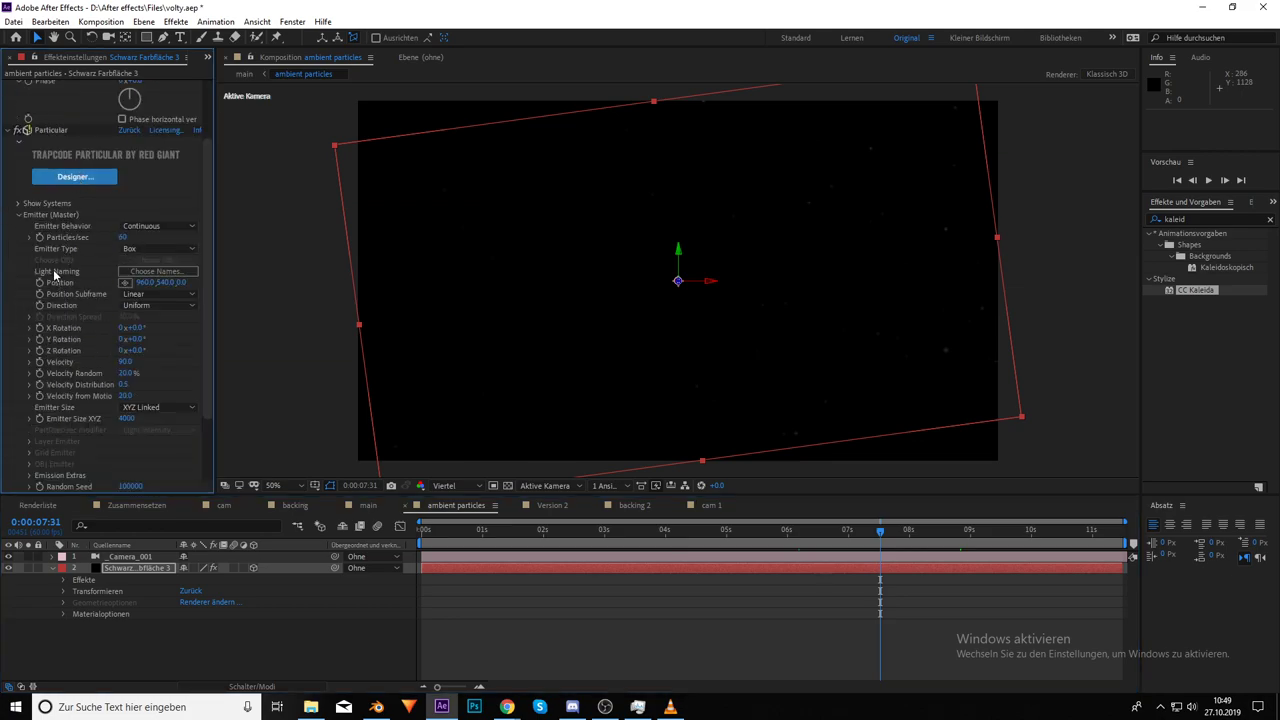
{"action": "scroll", "coordinate": [60, 330], "scroll_direction": "down", "scroll_amount": 2}
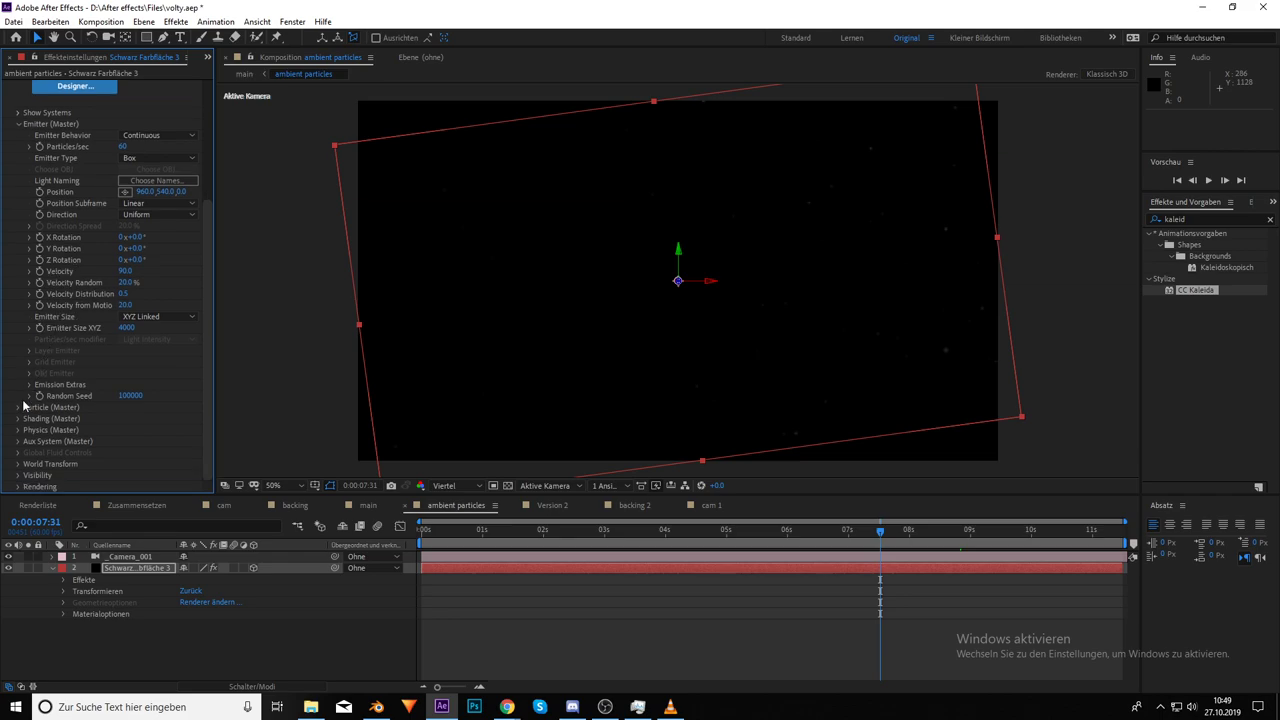
{"action": "left_click", "coordinate": [18, 407]}
{"action": "scroll", "coordinate": [46, 385], "scroll_direction": "down", "scroll_amount": 2}
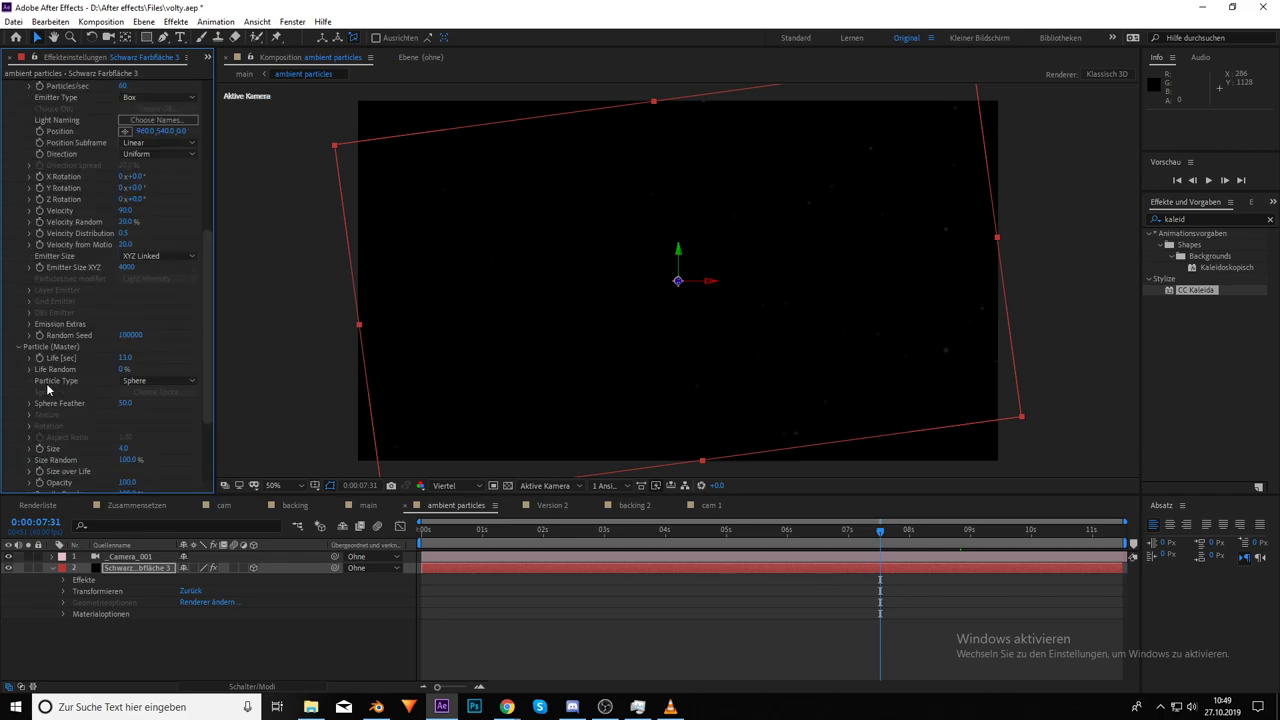
{"action": "scroll", "coordinate": [46, 383], "scroll_direction": "up", "scroll_amount": 6}
{"action": "left_click", "coordinate": [9, 214]}
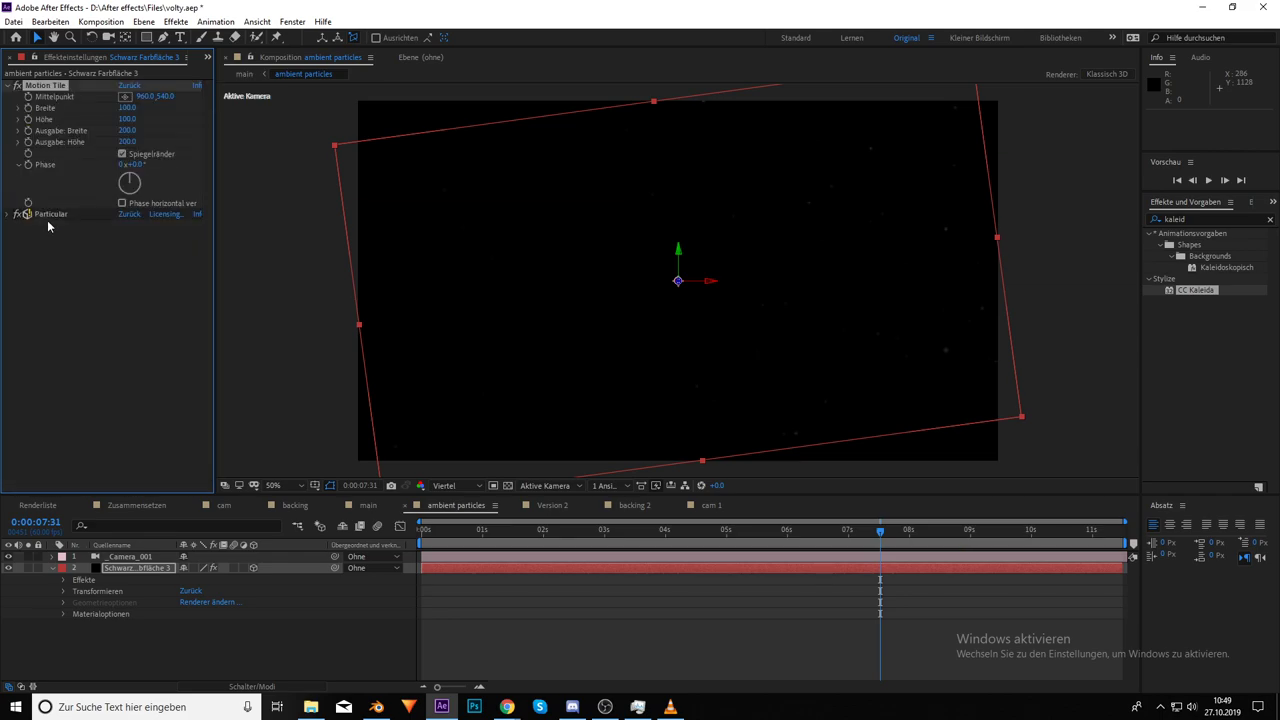
{"action": "left_click", "coordinate": [8, 86]}
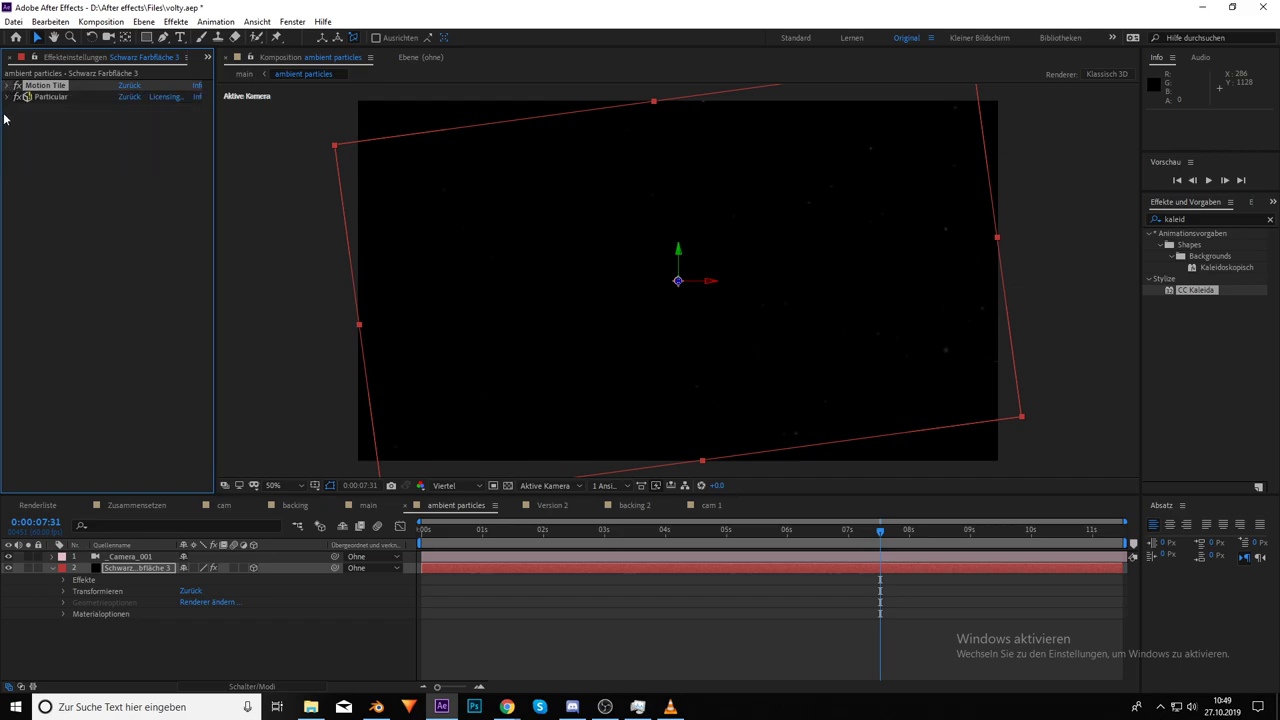
Examine Particular's Physics settings, including the Air section's Wind X, and collapse its setting groups
{"action": "left_click", "coordinate": [9, 96]}
{"action": "scroll", "coordinate": [16, 425], "scroll_direction": "down", "scroll_amount": 5}
{"action": "left_click", "coordinate": [16, 430]}
{"action": "scroll", "coordinate": [37, 420], "scroll_direction": "down", "scroll_amount": 3}
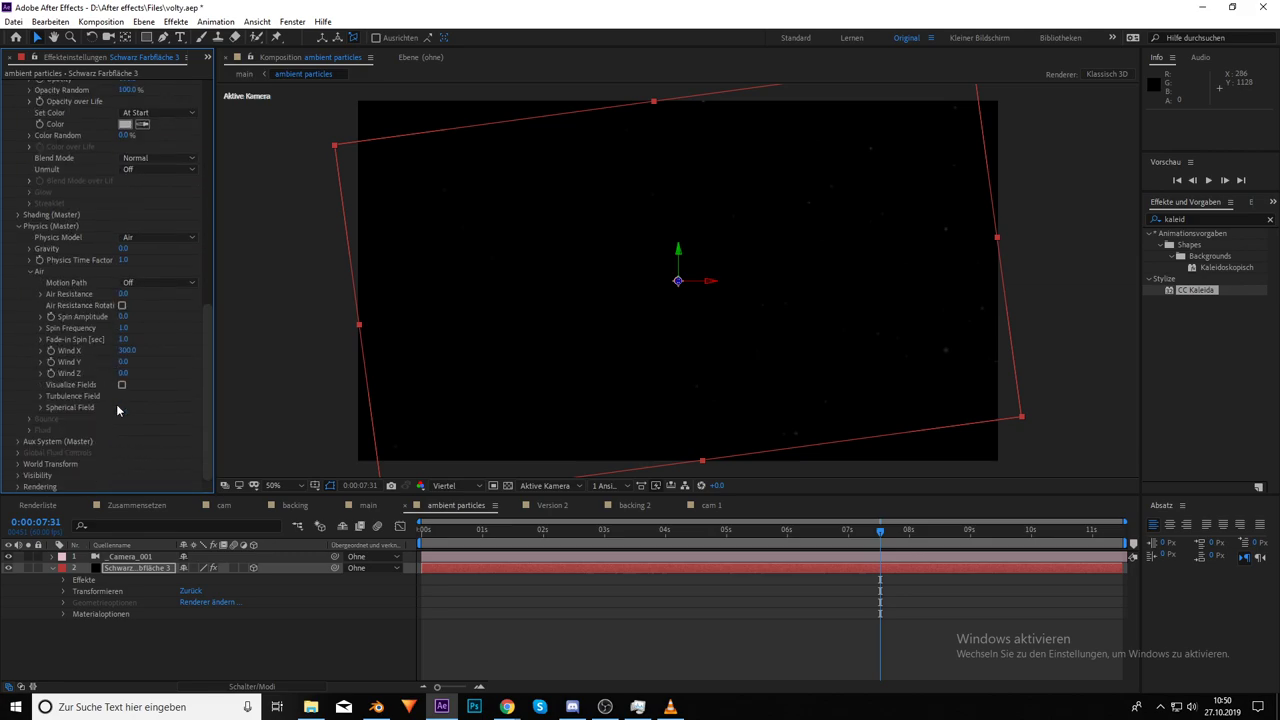
{"action": "left_click", "coordinate": [126, 353]}
{"action": "key", "text": "Return"}
{"action": "left_click", "coordinate": [18, 226]}
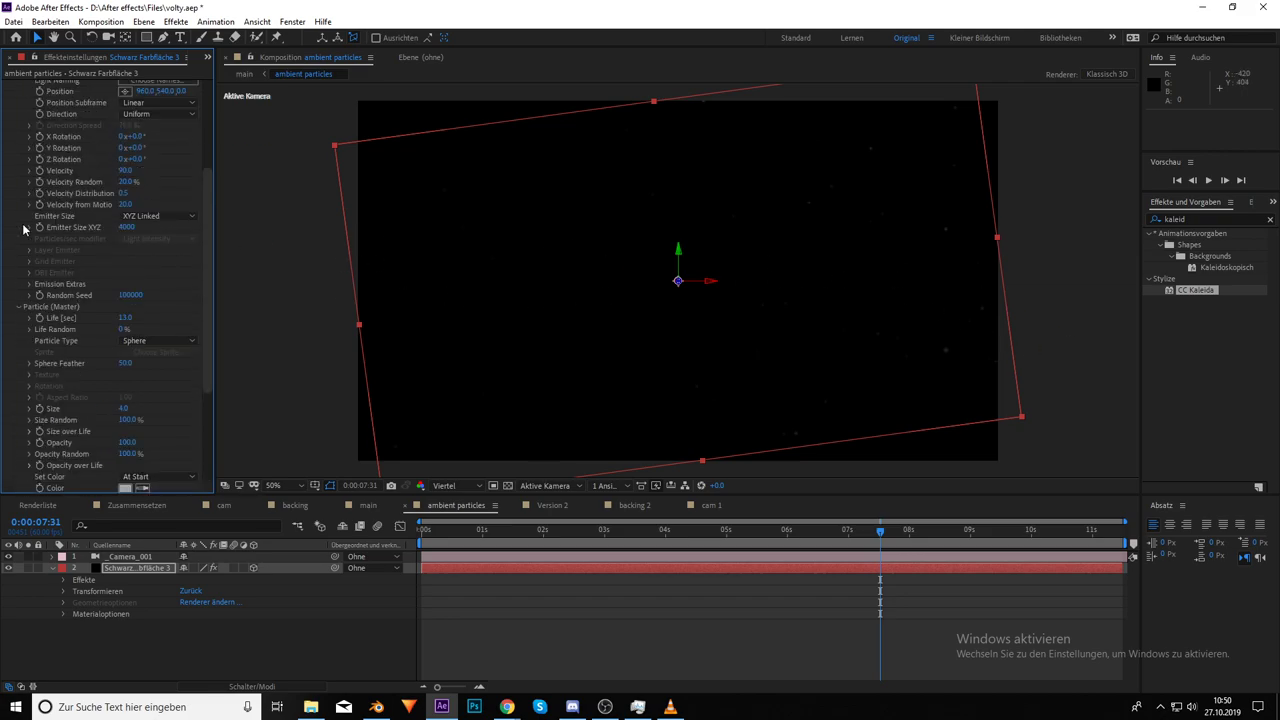
{"action": "scroll", "coordinate": [40, 300], "scroll_direction": "up", "scroll_amount": 1}
{"action": "left_click", "coordinate": [18, 346]}
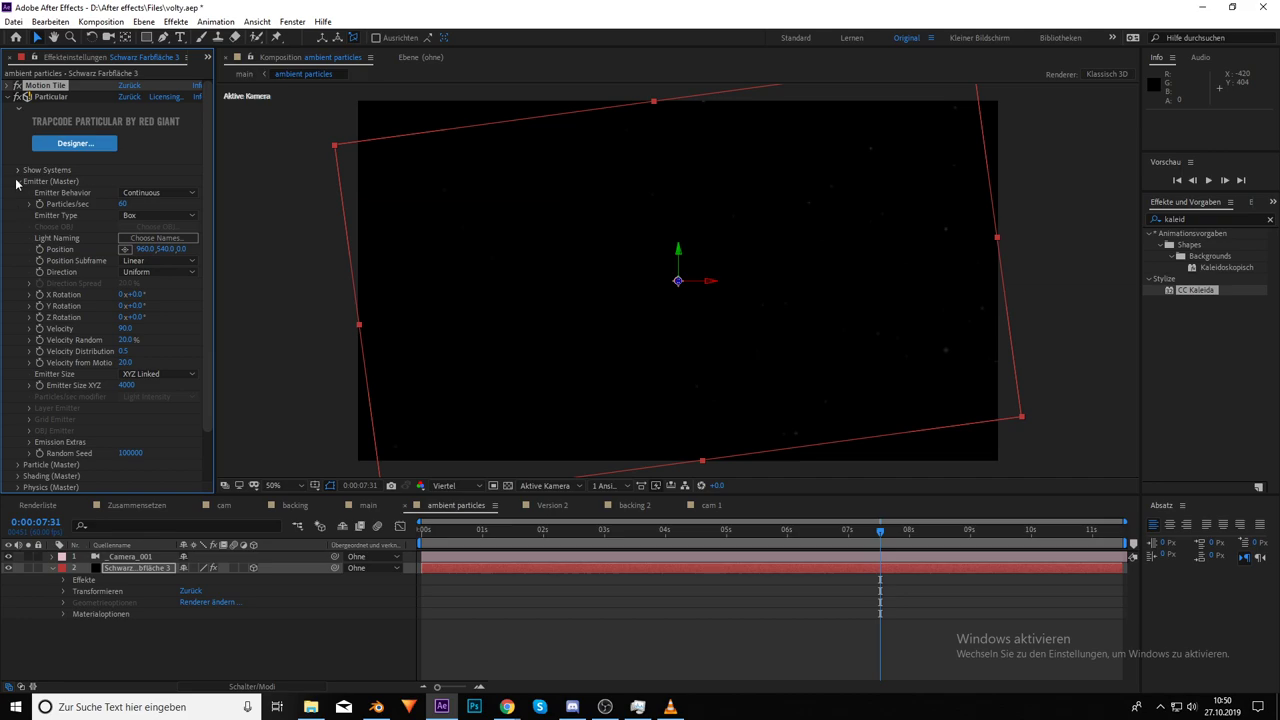
{"action": "left_click", "coordinate": [17, 181]}
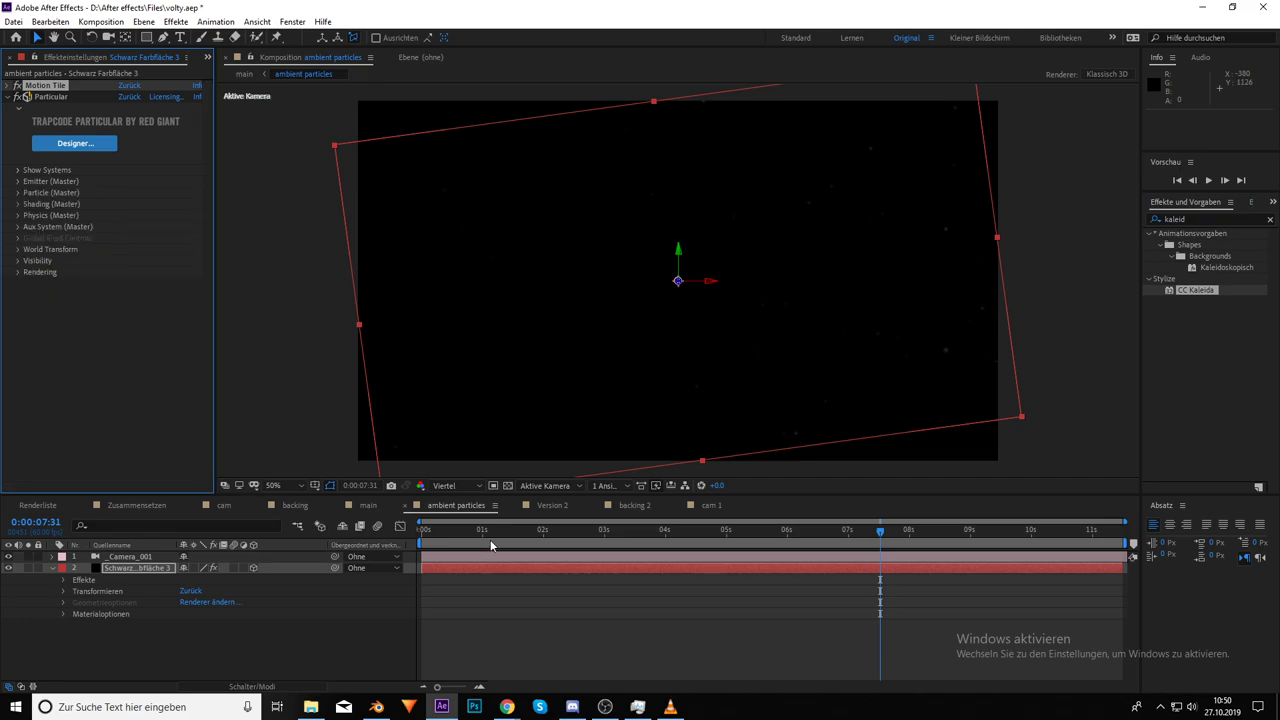
Add the ambient particles composition to Version 2 directly above Zusammensetzen and check the frames at 0:00:07:00 and 0:00:04:43
{"action": "left_click", "coordinate": [554, 506]}
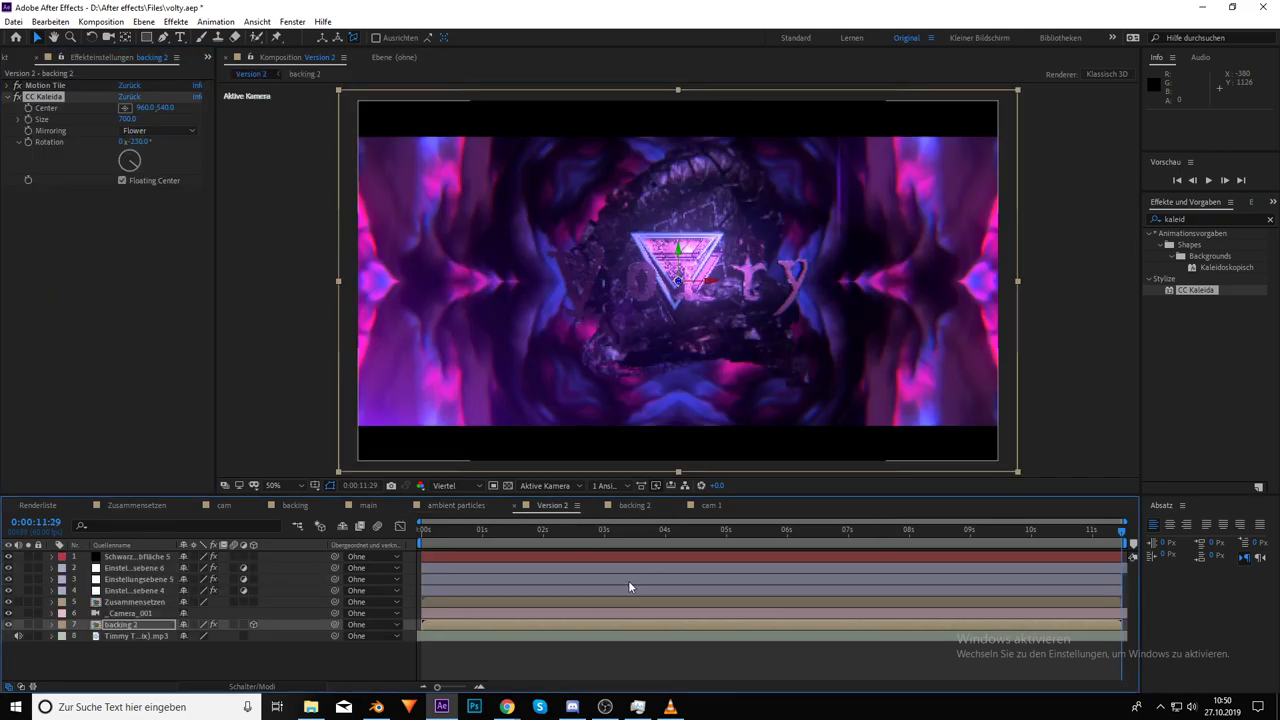
{"action": "left_click", "coordinate": [36, 58]}
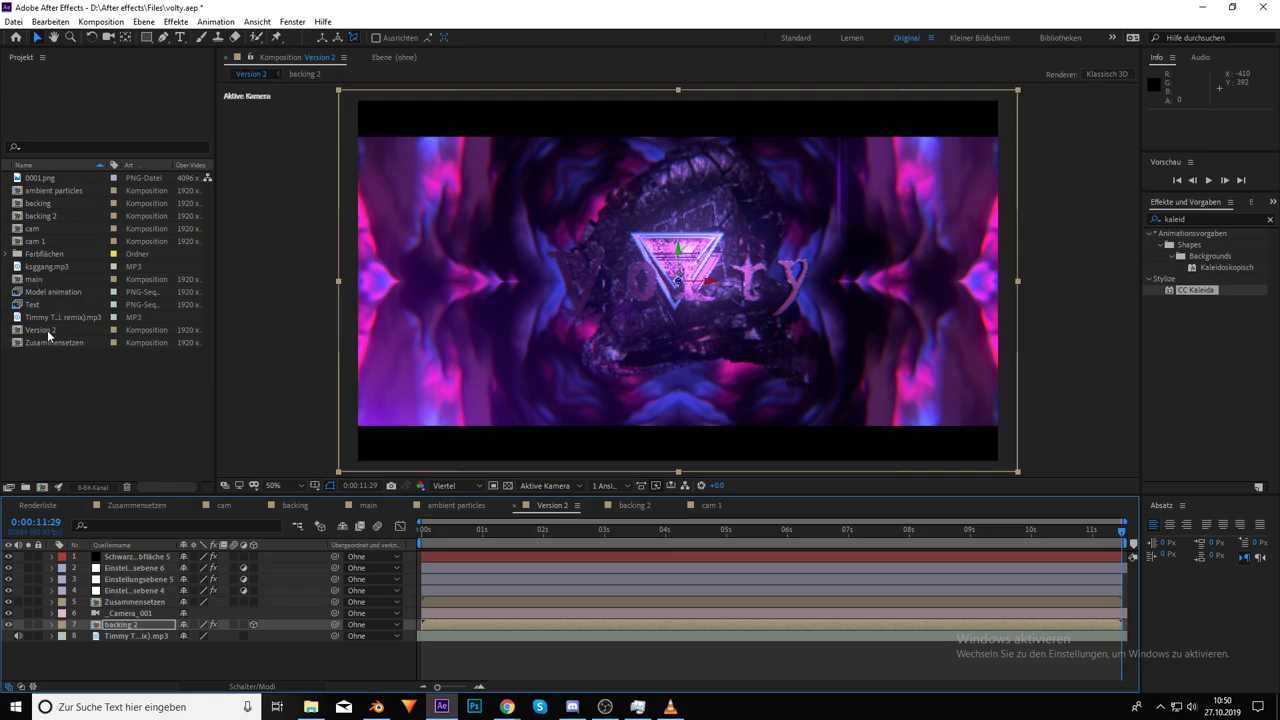
{"action": "left_click_drag", "start_coordinate": [47, 190], "coordinate": [163, 601]}
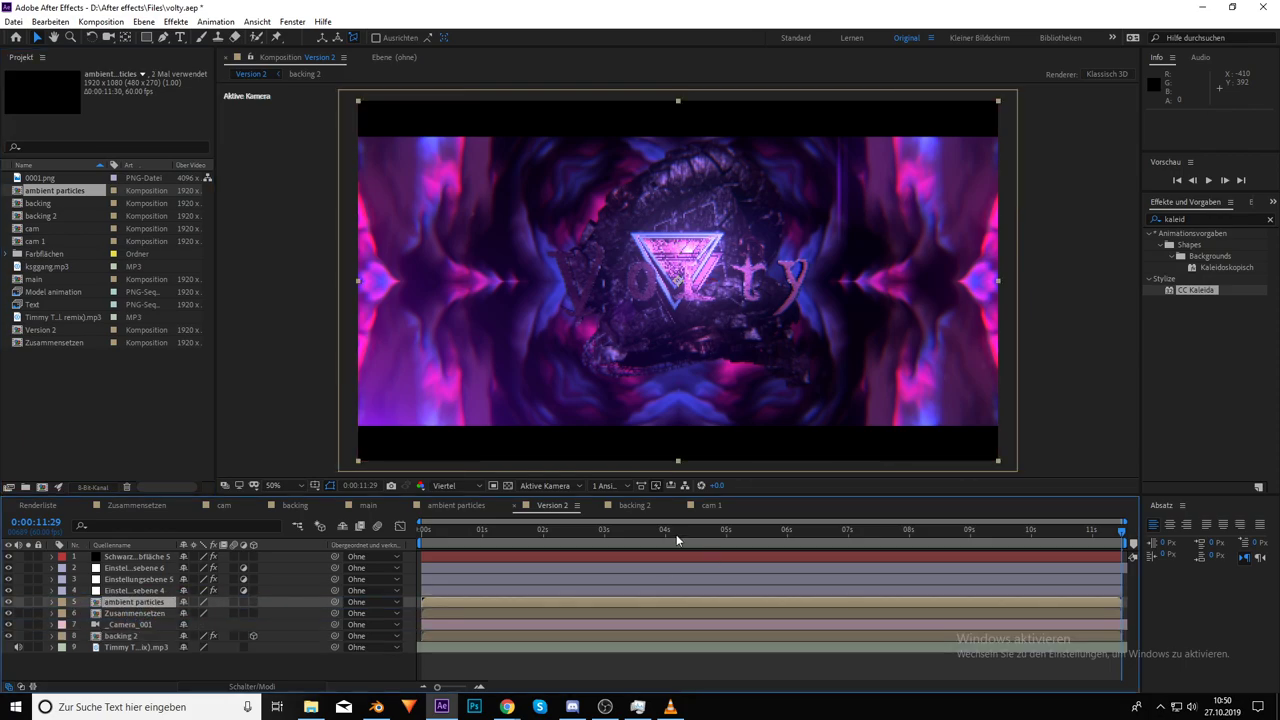
{"action": "left_click_drag", "start_coordinate": [785, 531], "coordinate": [849, 550]}
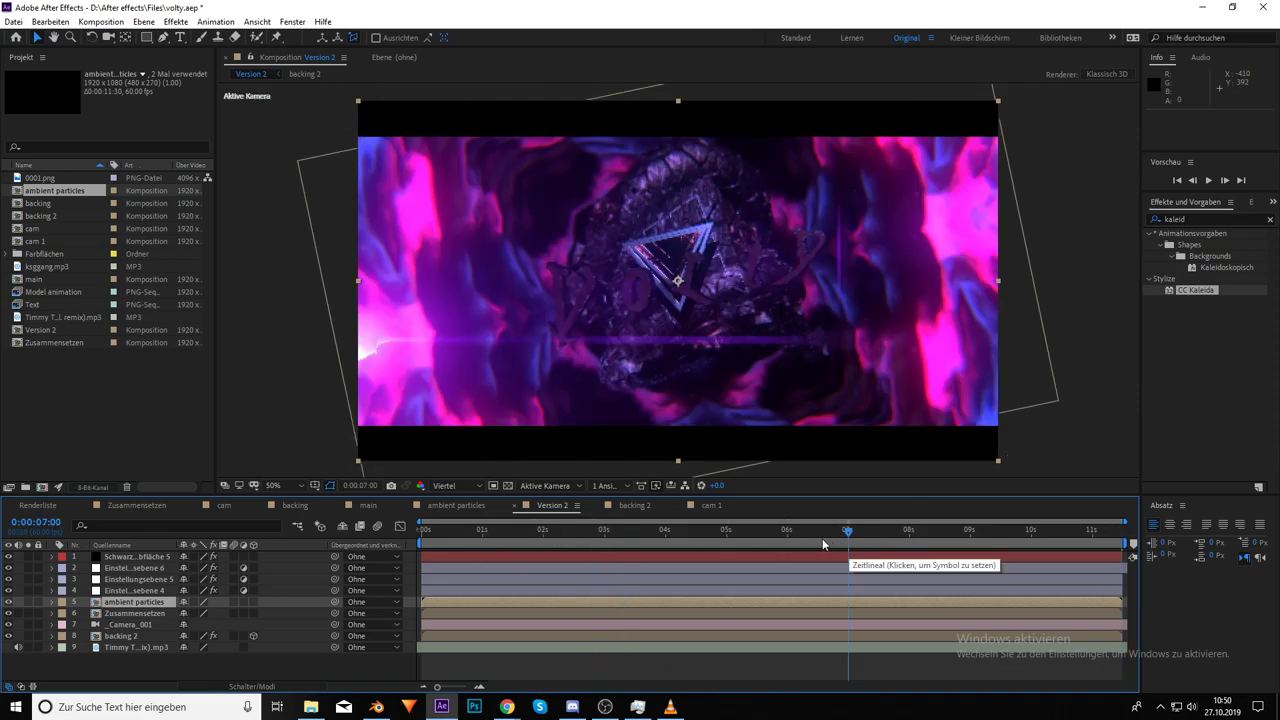
{"action": "left_click", "coordinate": [708, 526]}
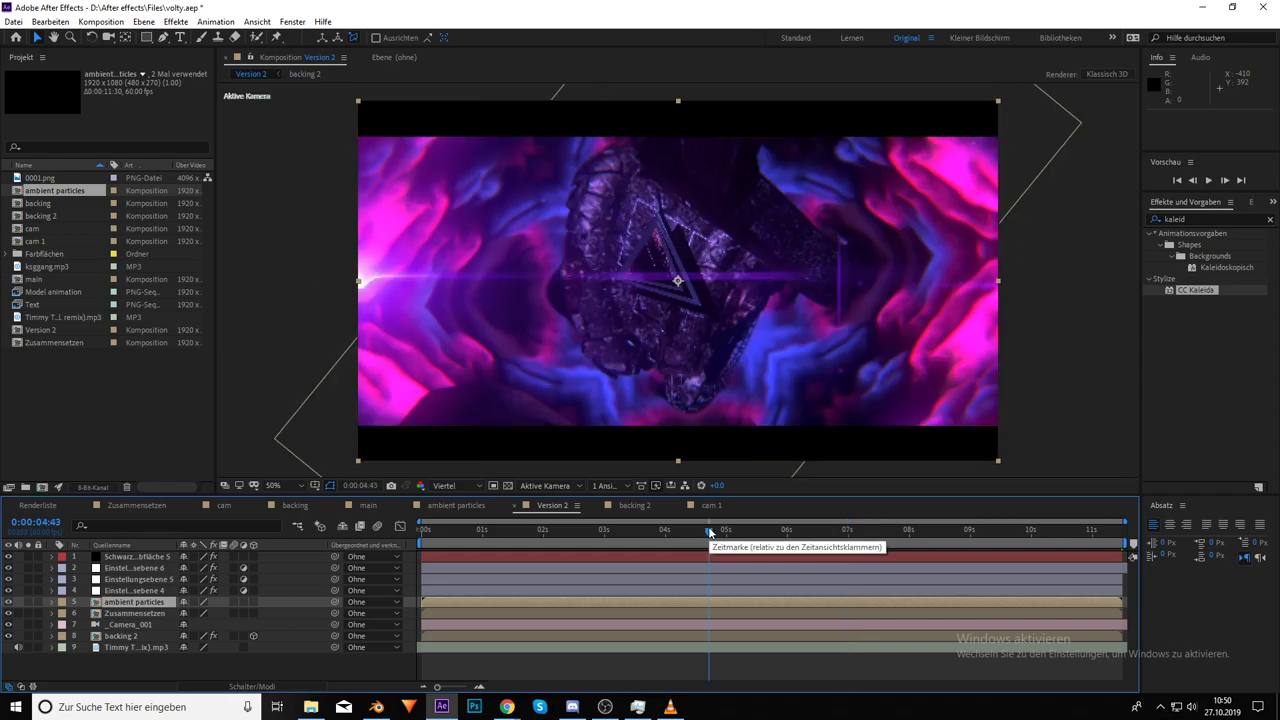
Set the Particular particle color to white on the black solid in ambient particles
{"action": "left_click", "coordinate": [465, 506]}
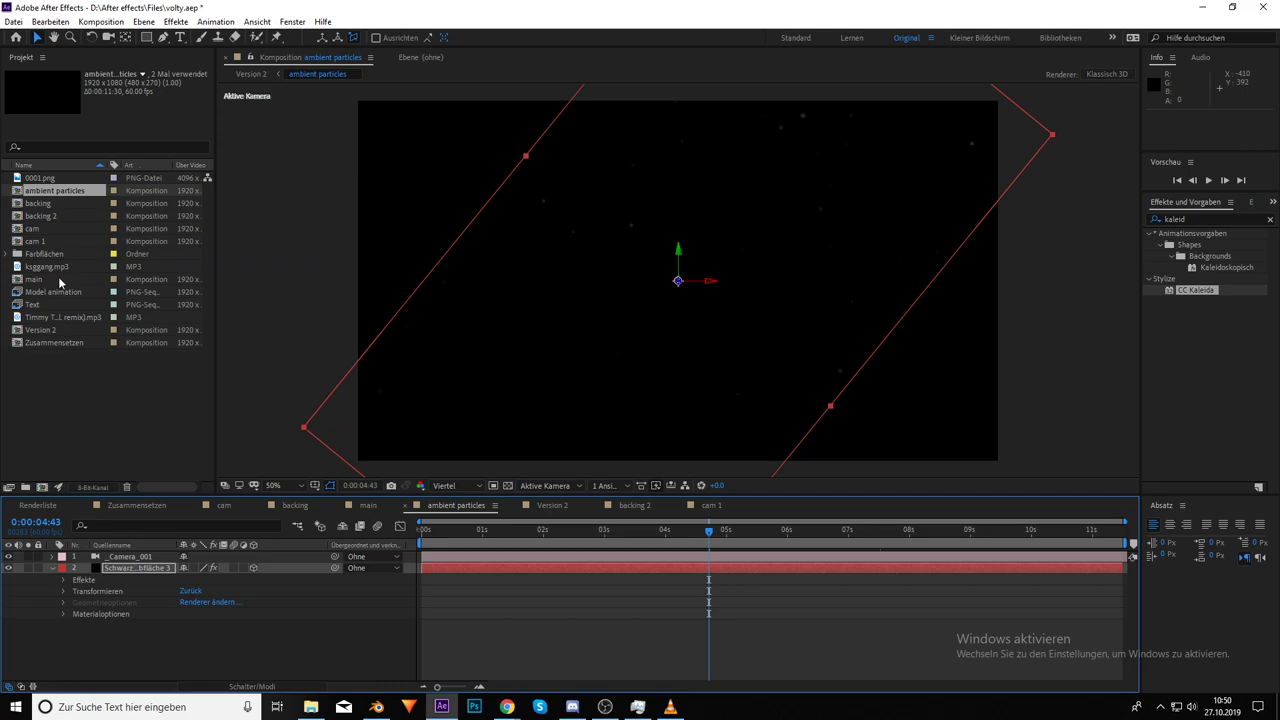
{"action": "left_click", "coordinate": [64, 580]}
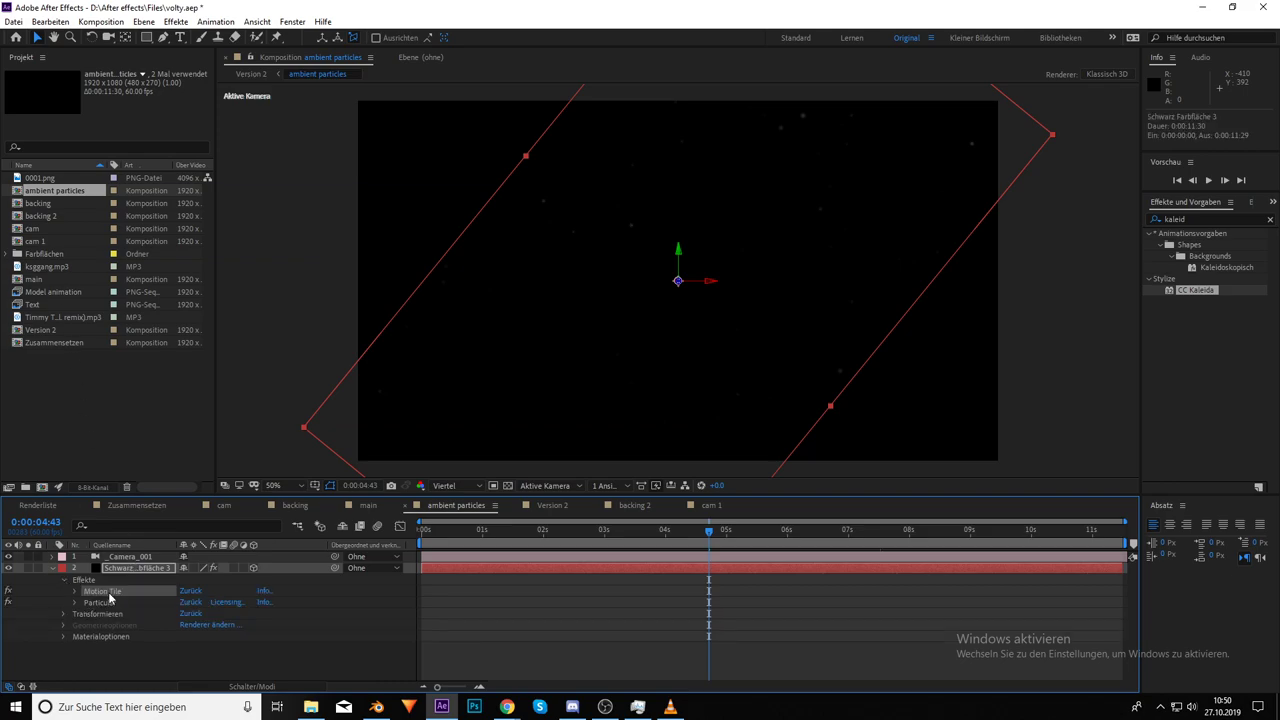
{"action": "left_click", "coordinate": [106, 603]}
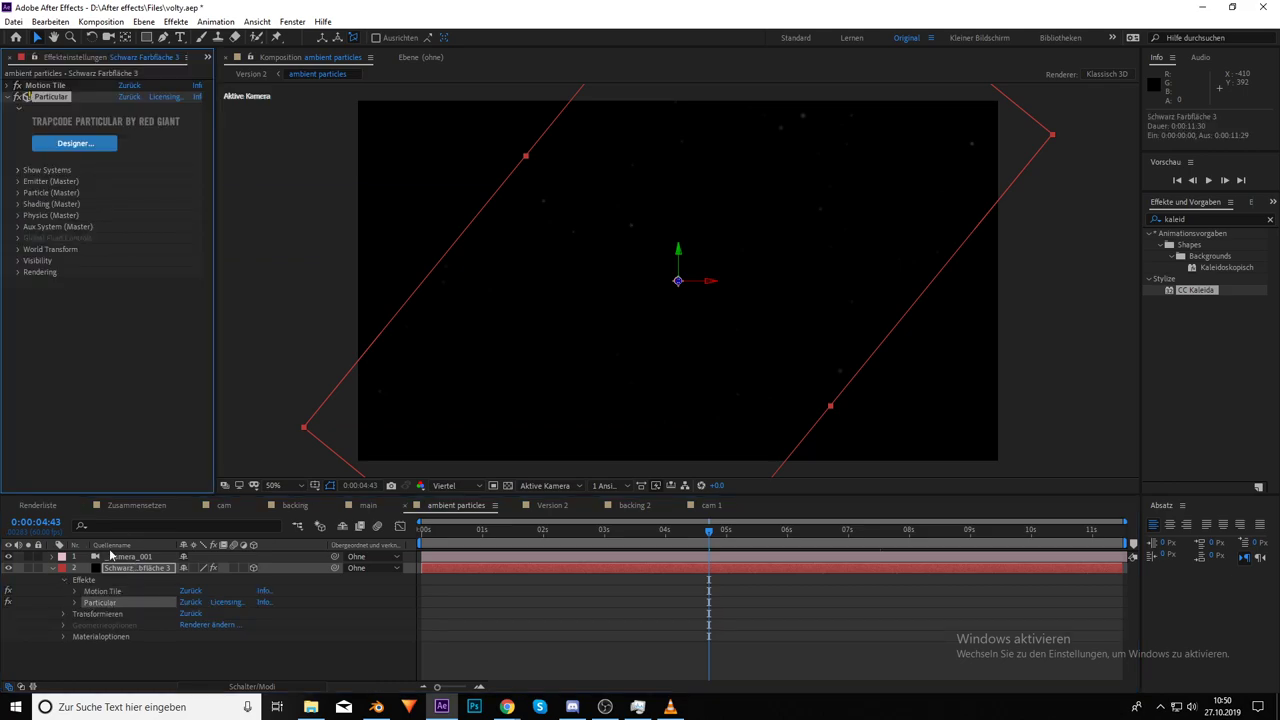
{"action": "left_click", "coordinate": [17, 192]}
{"action": "scroll", "coordinate": [60, 260], "scroll_direction": "down", "scroll_amount": 1}
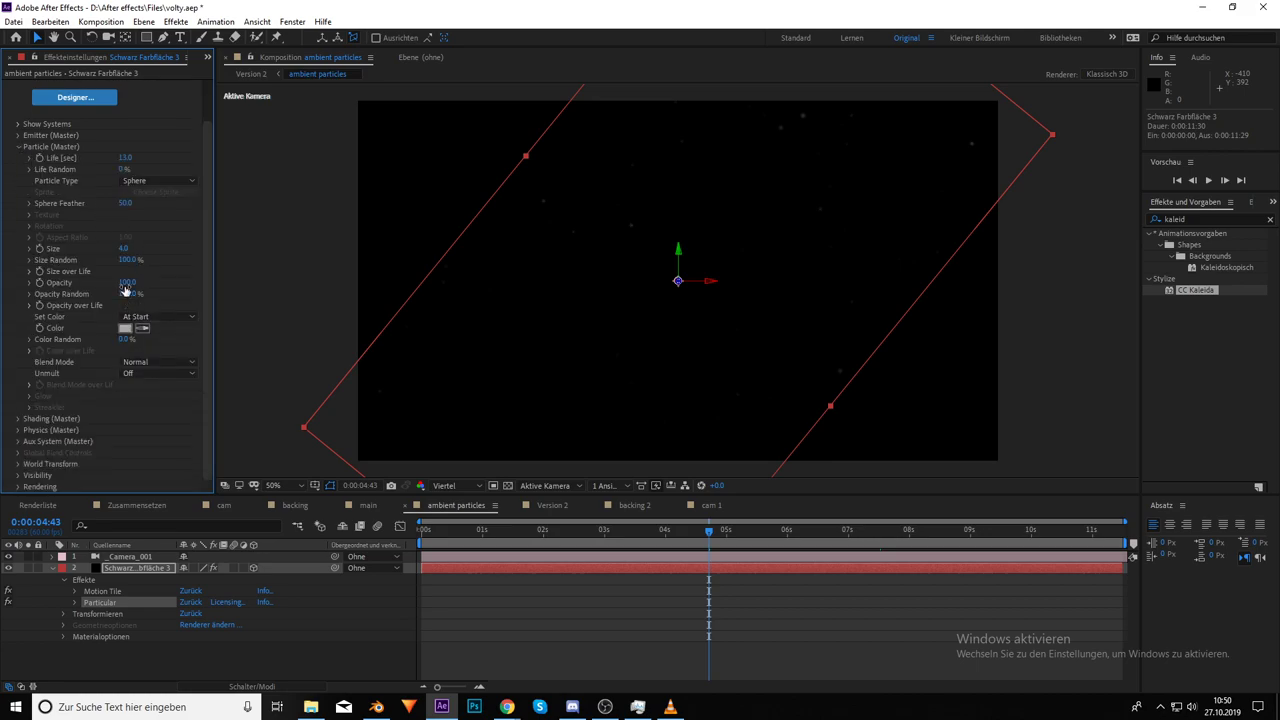
{"action": "left_click", "coordinate": [125, 328]}
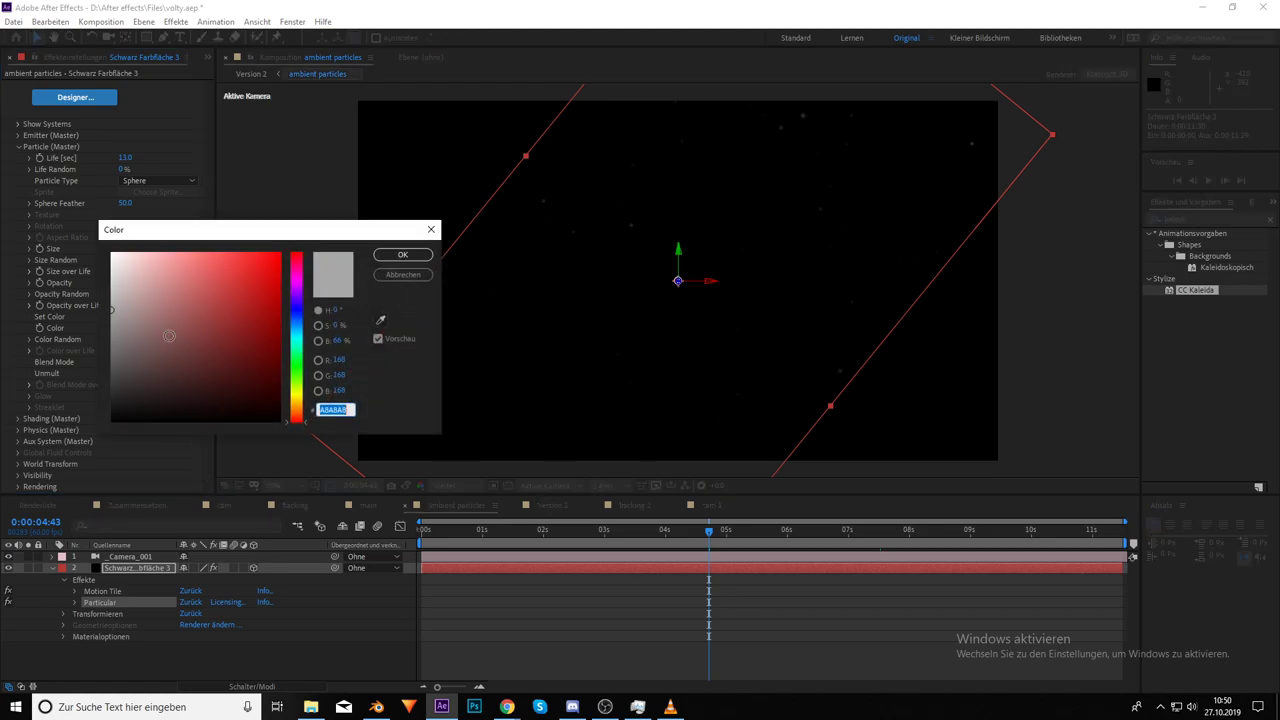
{"action": "left_click", "coordinate": [731, 409]}
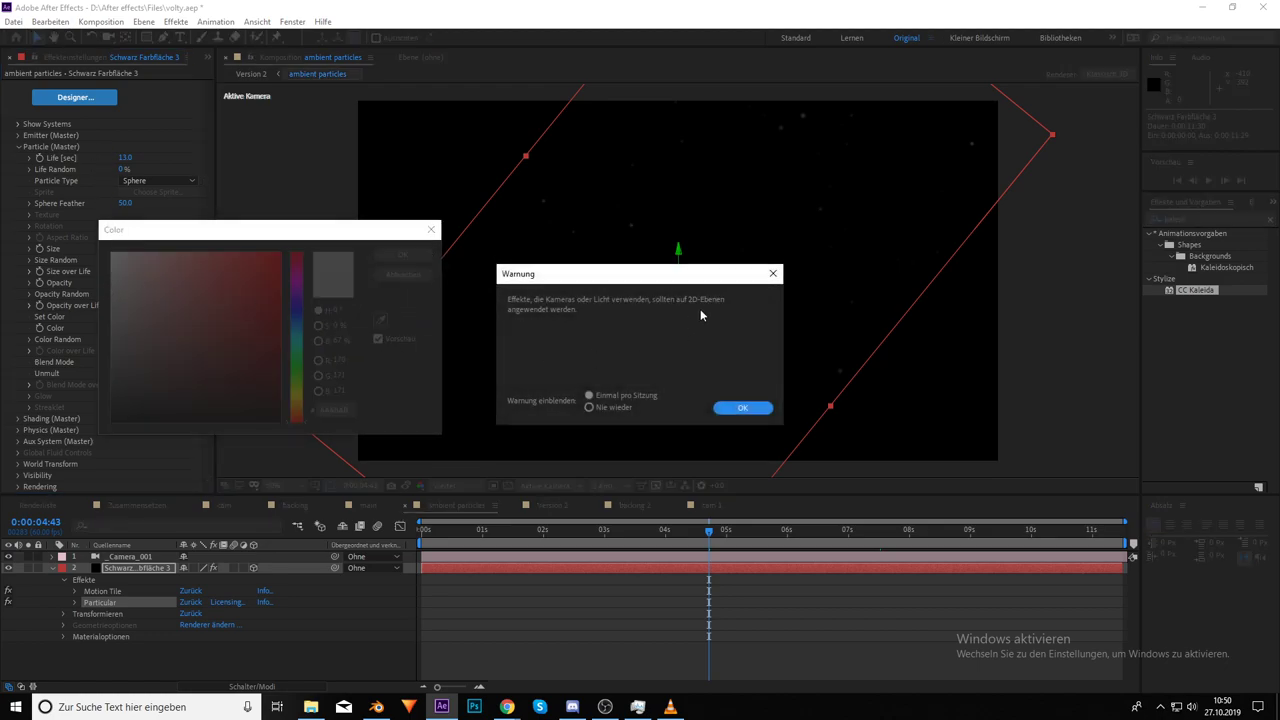
{"action": "left_click", "coordinate": [760, 412]}
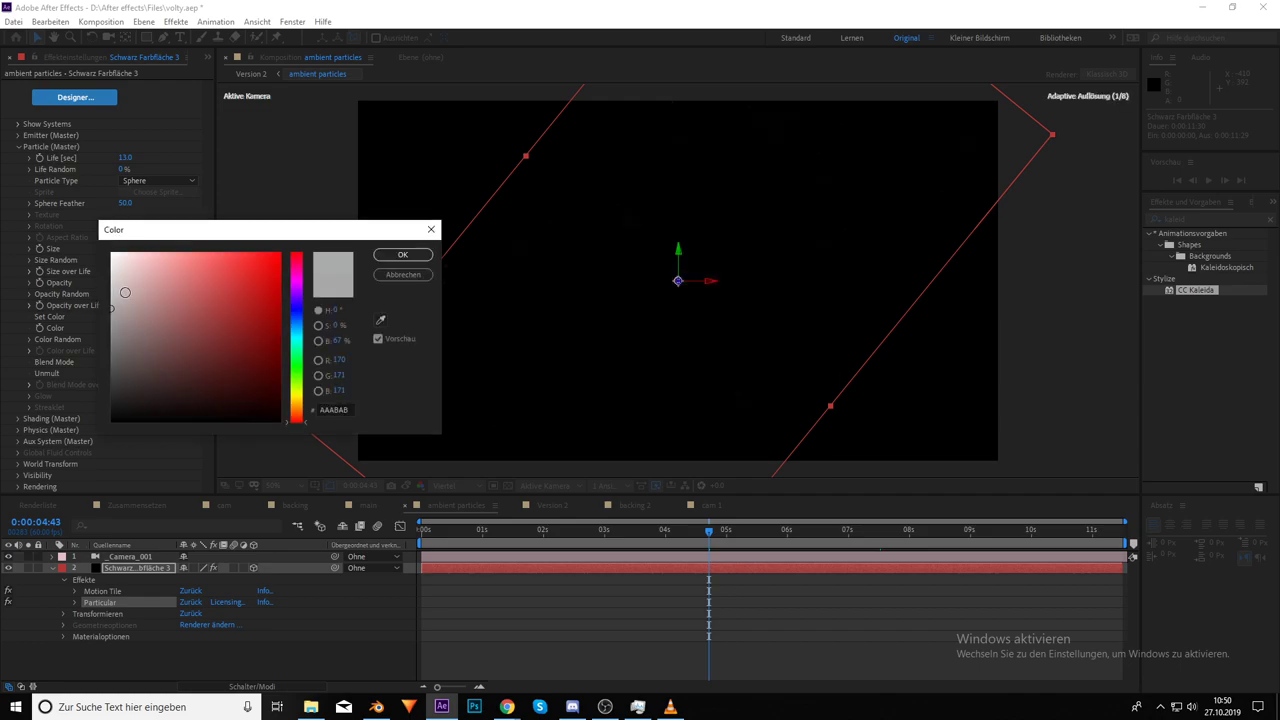
{"action": "left_click_drag", "start_coordinate": [125, 292], "coordinate": [112, 254]}
{"action": "left_click", "coordinate": [403, 254]}
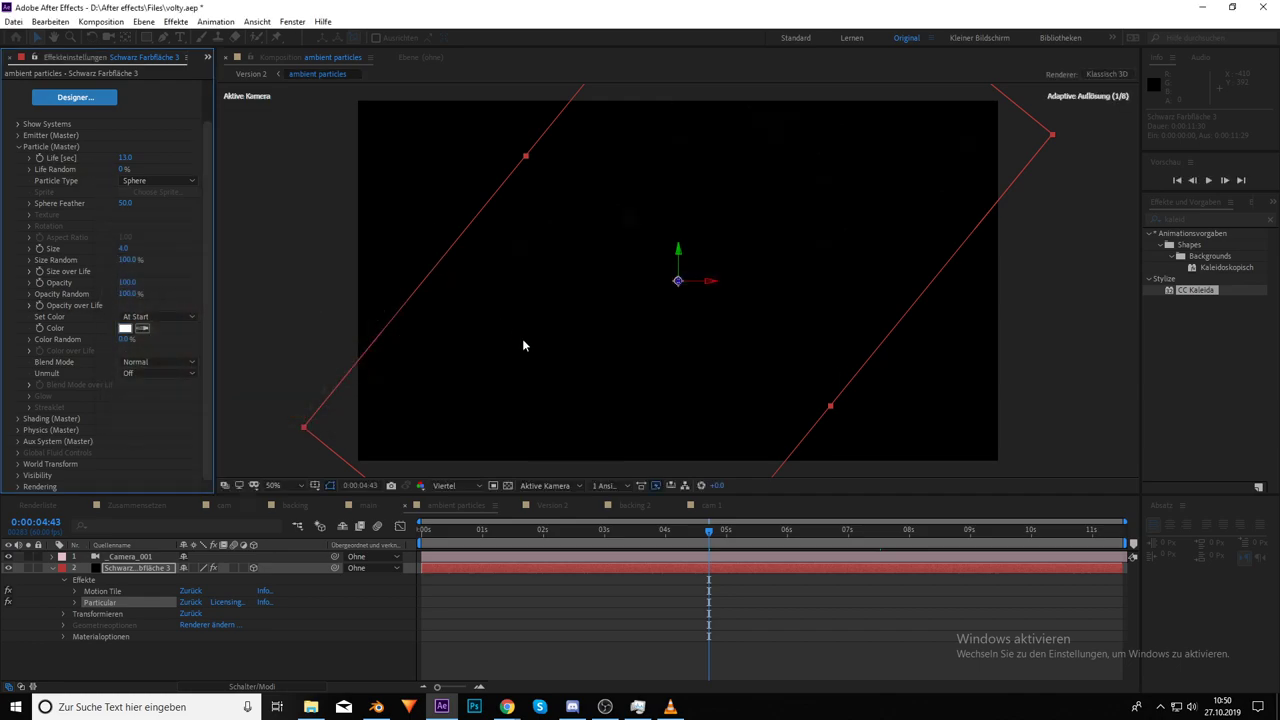
Apply the Turbulentes Versetzen effect to the ambient particles layer in Version 2
{"action": "left_click", "coordinate": [549, 506]}
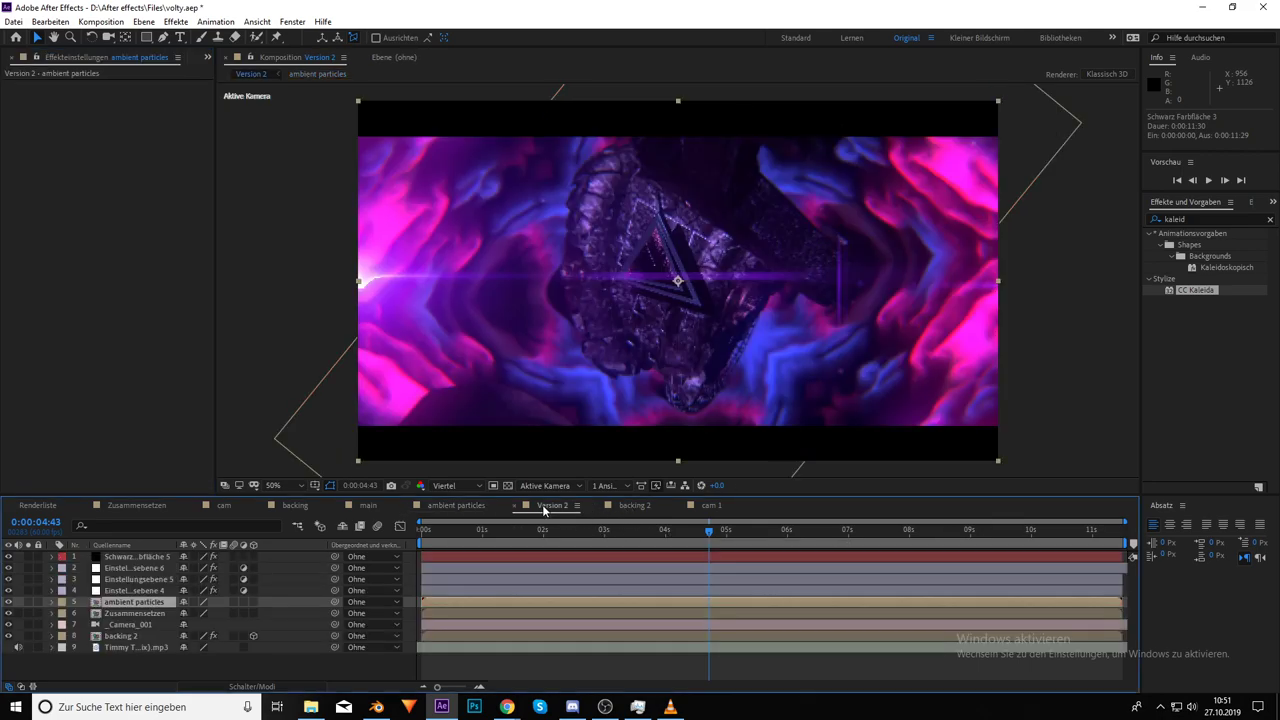
{"action": "left_click", "coordinate": [1156, 219]}
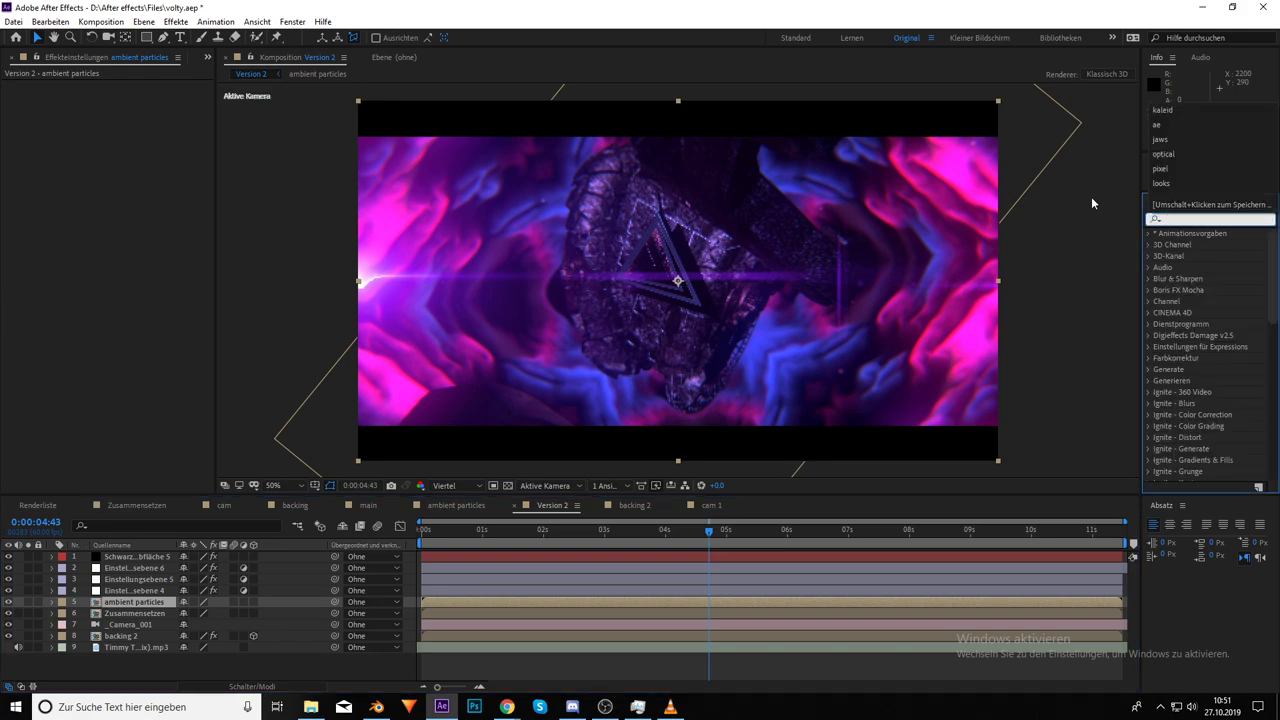
{"action": "type", "text": "v"}
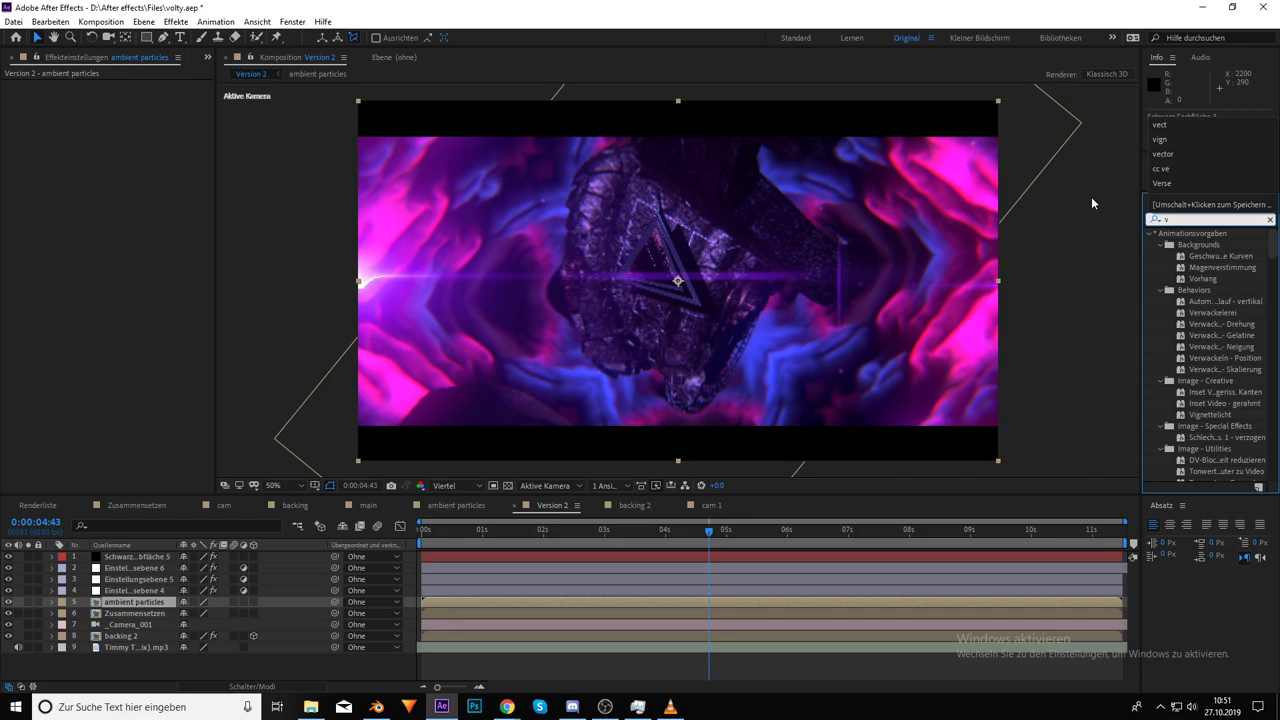
{"action": "type", "text": "tur"}
{"action": "key", "text": "BackSpace"}
{"action": "key", "text": "BackSpace"}
{"action": "key", "text": "BackSpace"}
{"action": "key", "text": "BackSpace"}
{"action": "type", "text": "turbu"}
{"action": "left_click_drag", "start_coordinate": [1229, 263], "coordinate": [131, 603]}
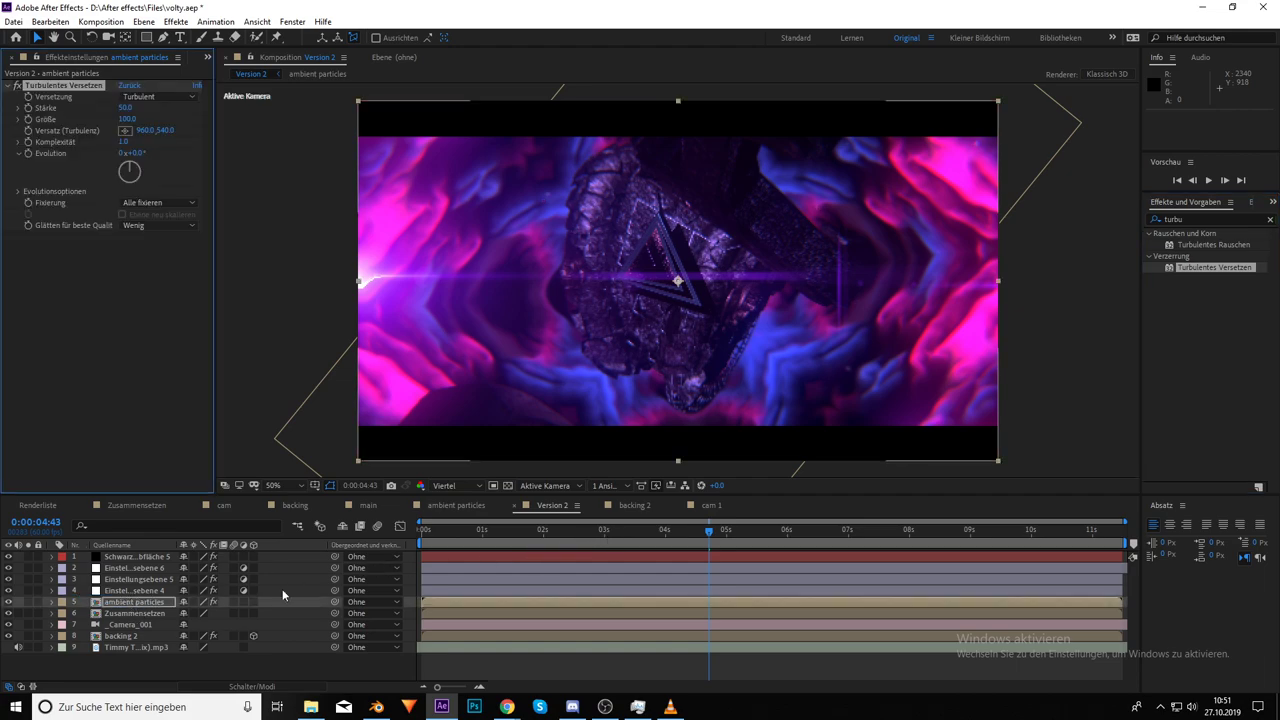
Set the Komplexität of Turbulentes Versetzen to 2 and its Stärke to 60
{"action": "left_click", "coordinate": [123, 143]}
{"action": "type", "text": "2"}
{"action": "key", "text": "Return"}
{"action": "left_click", "coordinate": [125, 107]}
{"action": "type", "text": "60"}
{"action": "key", "text": "Return"}
Preview the ambient particles layer in Version 2 with the other layers temporarily hidden, and make all layers visible again
{"action": "left_click_drag", "start_coordinate": [9, 590], "coordinate": [9, 556]}
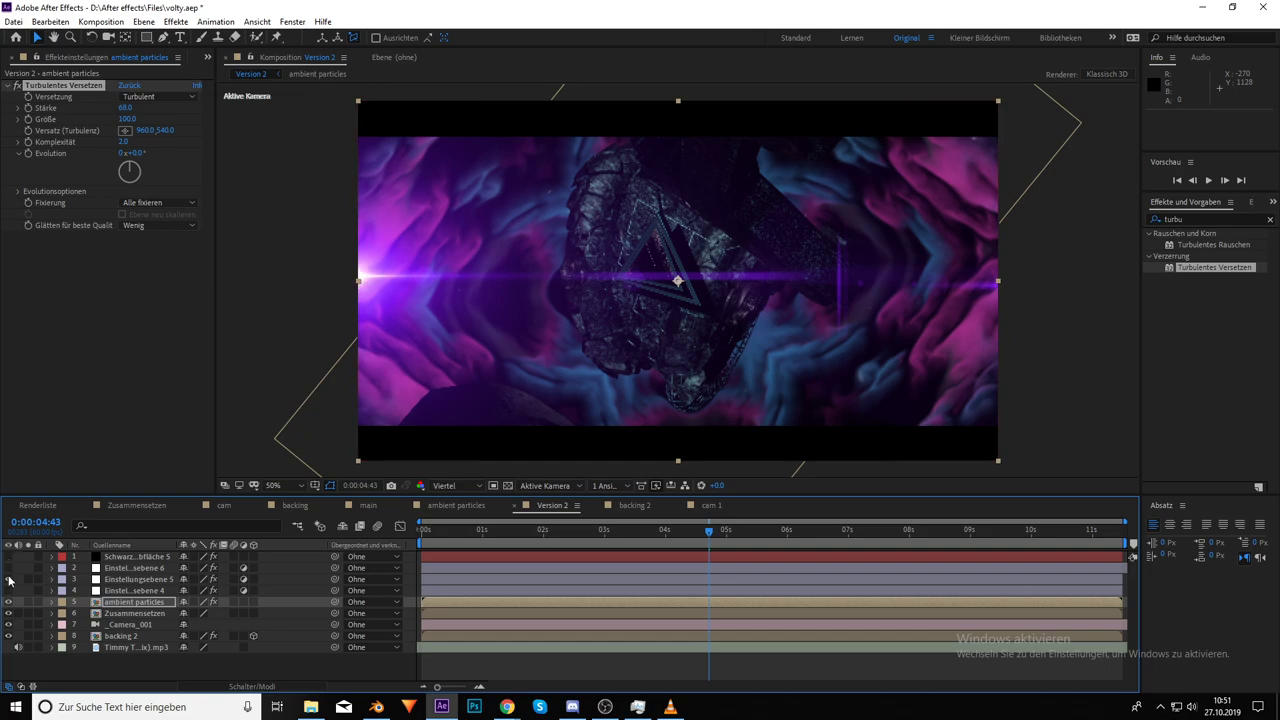
{"action": "left_click", "coordinate": [9, 636]}
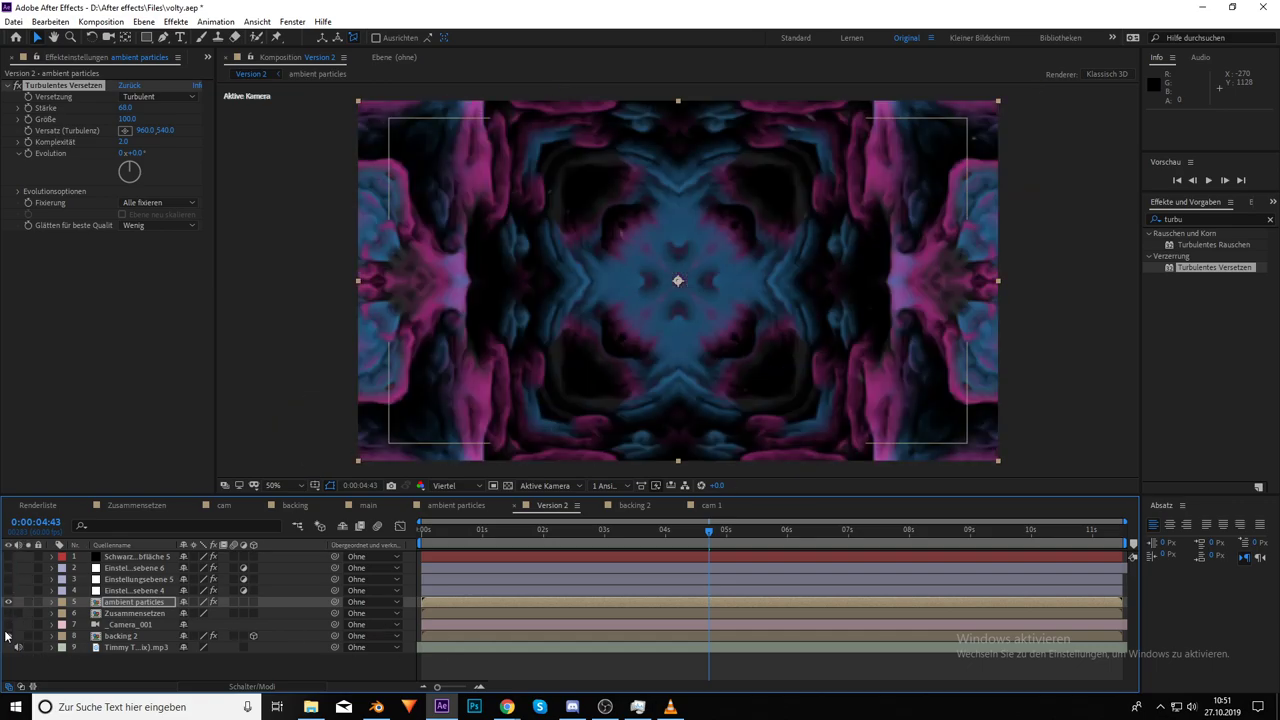
{"action": "left_click", "coordinate": [220, 663]}
{"action": "left_click", "coordinate": [9, 636]}
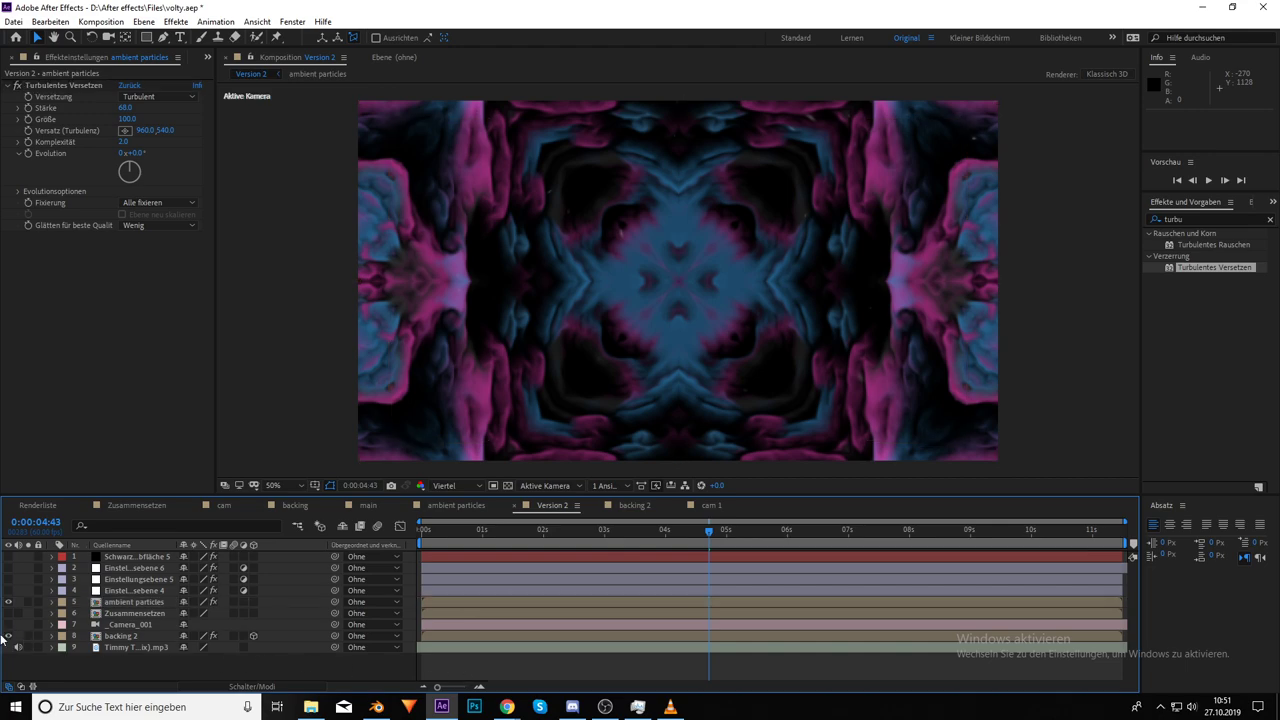
{"action": "key", "text": "space"}
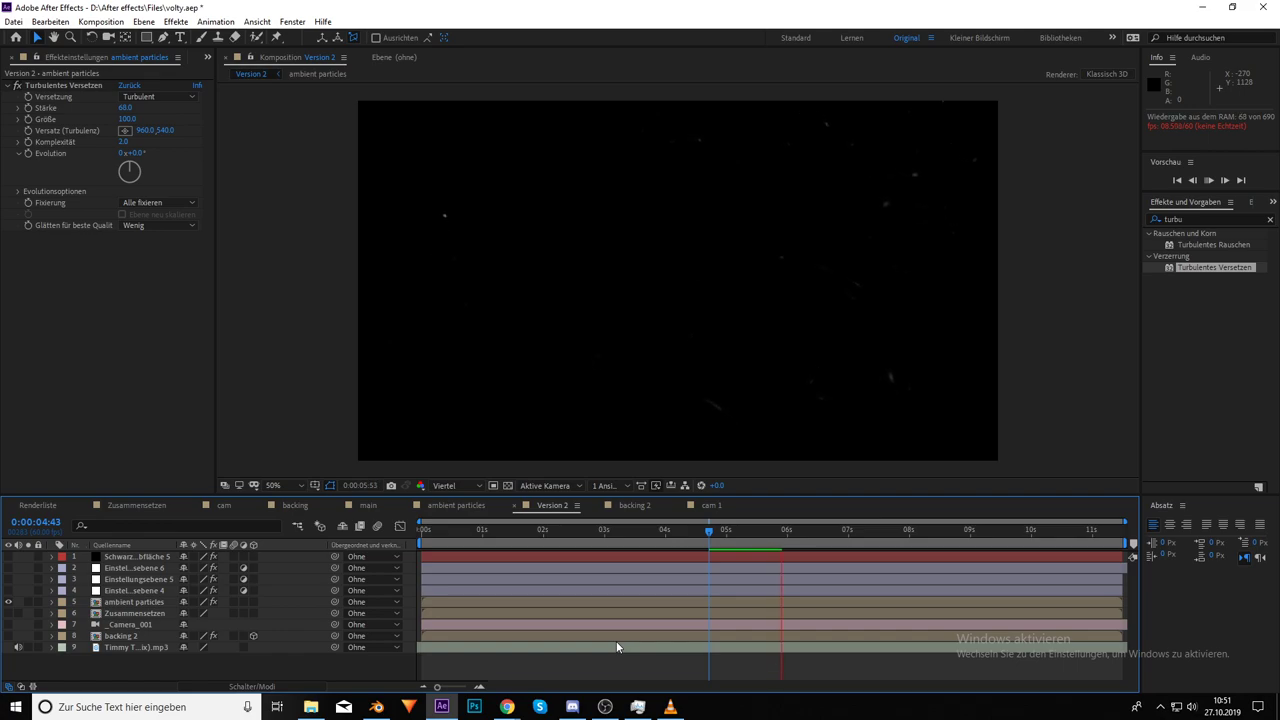
{"action": "key", "text": "space"}
{"action": "left_click_drag", "start_coordinate": [9, 637], "coordinate": [9, 559]}
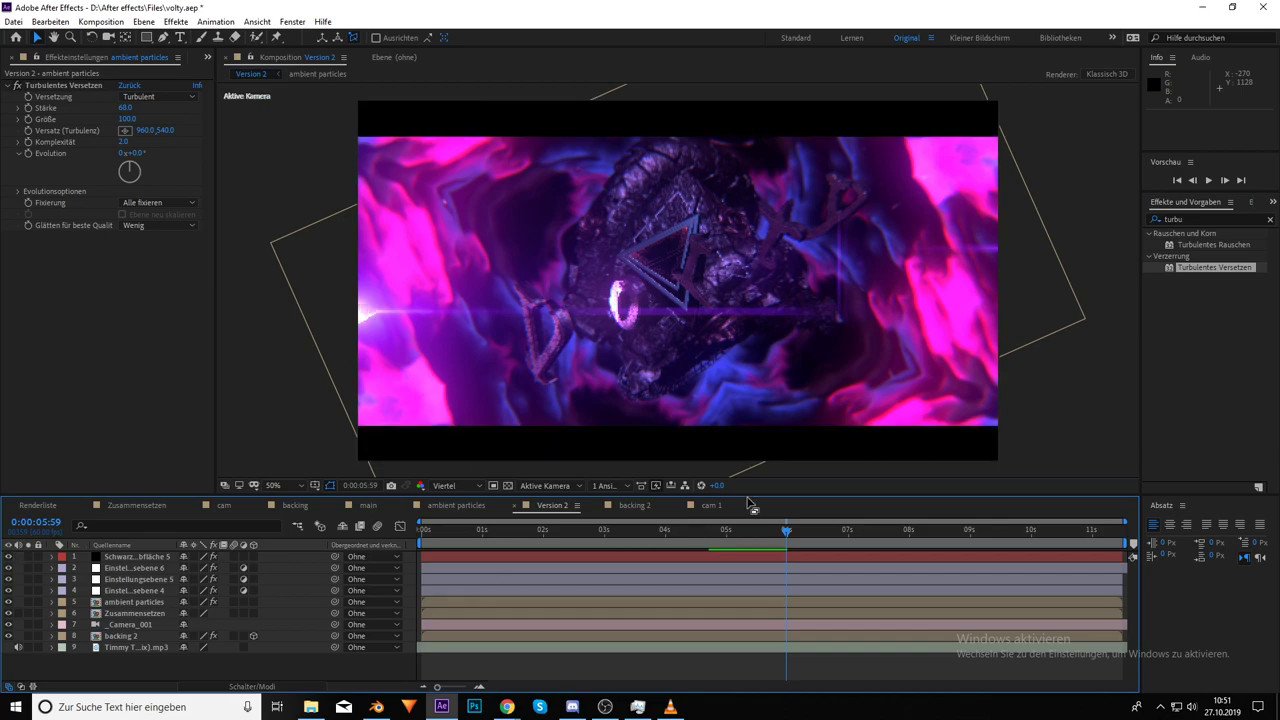
Add a black 1920 × 1080 px solid above all other layers in Version 2
{"action": "left_click", "coordinate": [420, 530]}
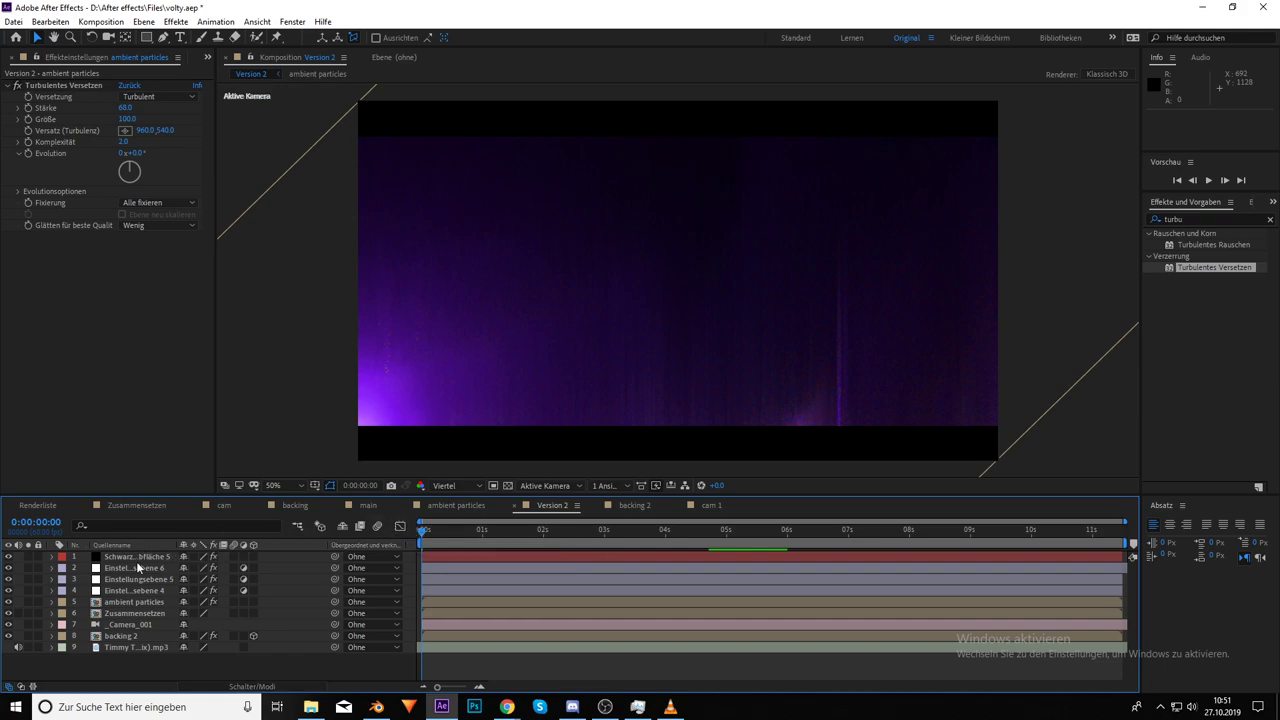
{"action": "right_click", "coordinate": [376, 659]}
{"action": "mouse_move", "coordinate": [450, 514]}
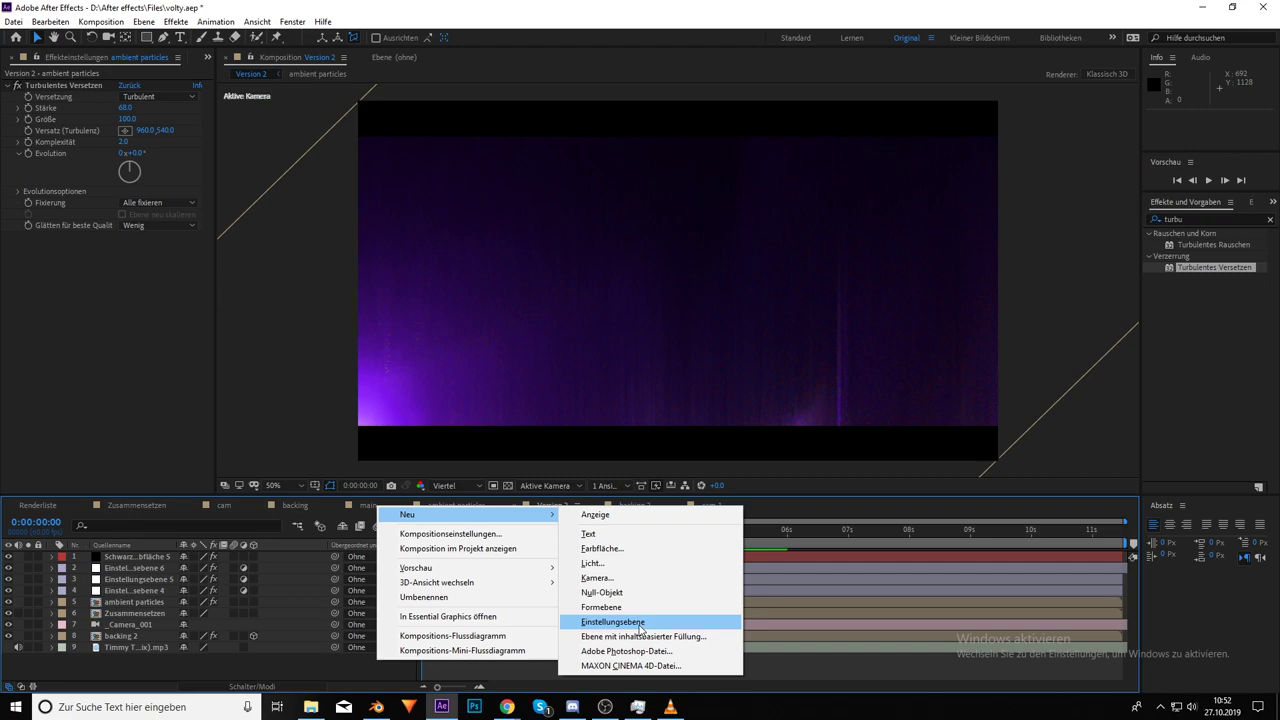
{"action": "left_click", "coordinate": [602, 548]}
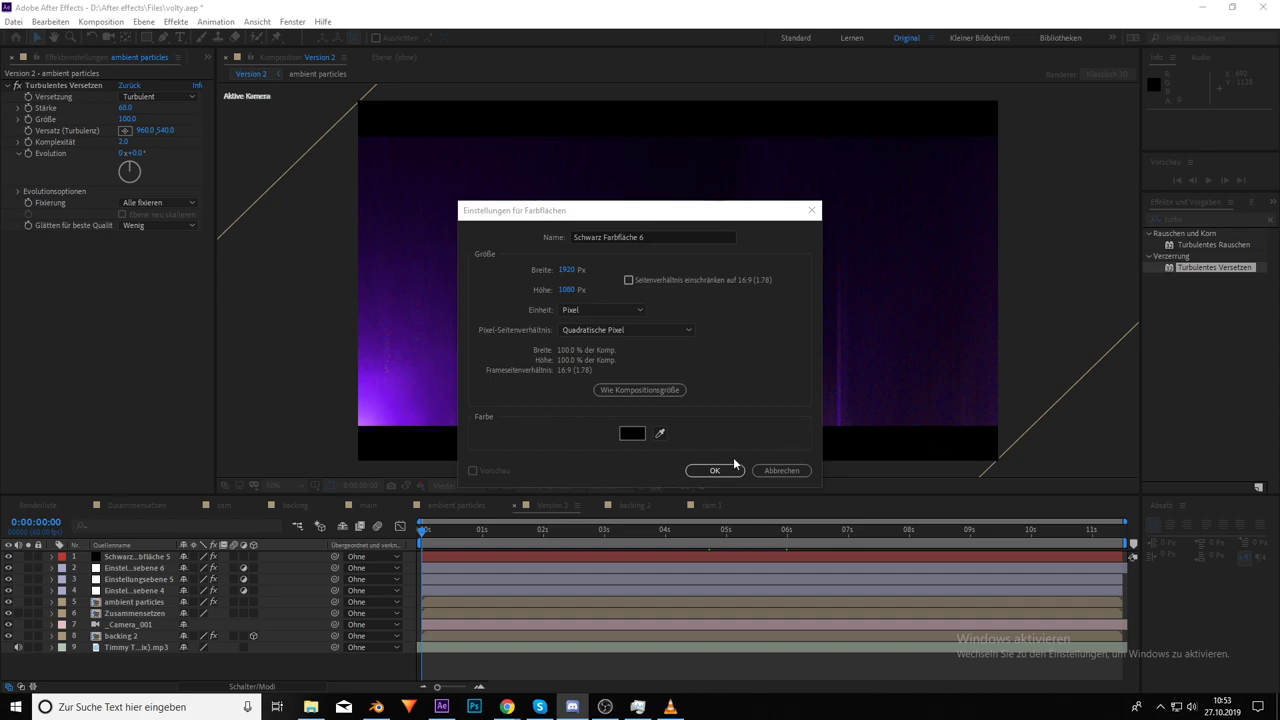
{"action": "left_click", "coordinate": [716, 471]}
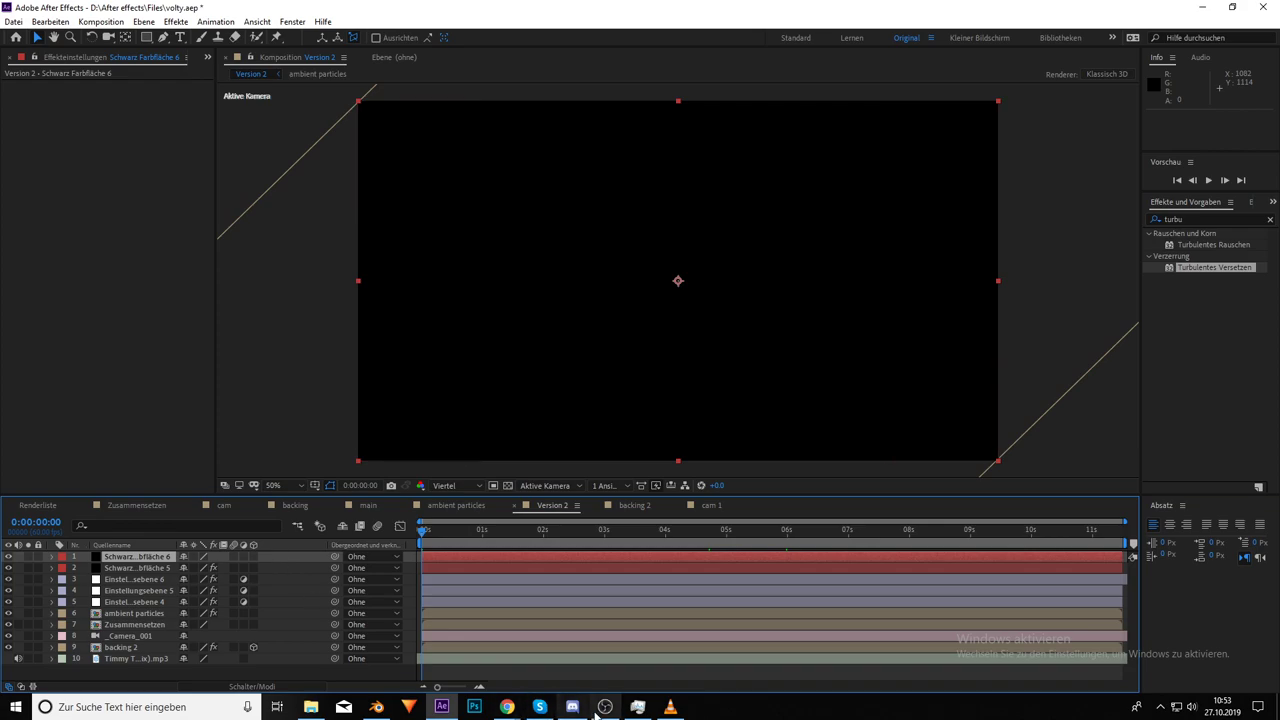
{"action": "left_click", "coordinate": [605, 706]}
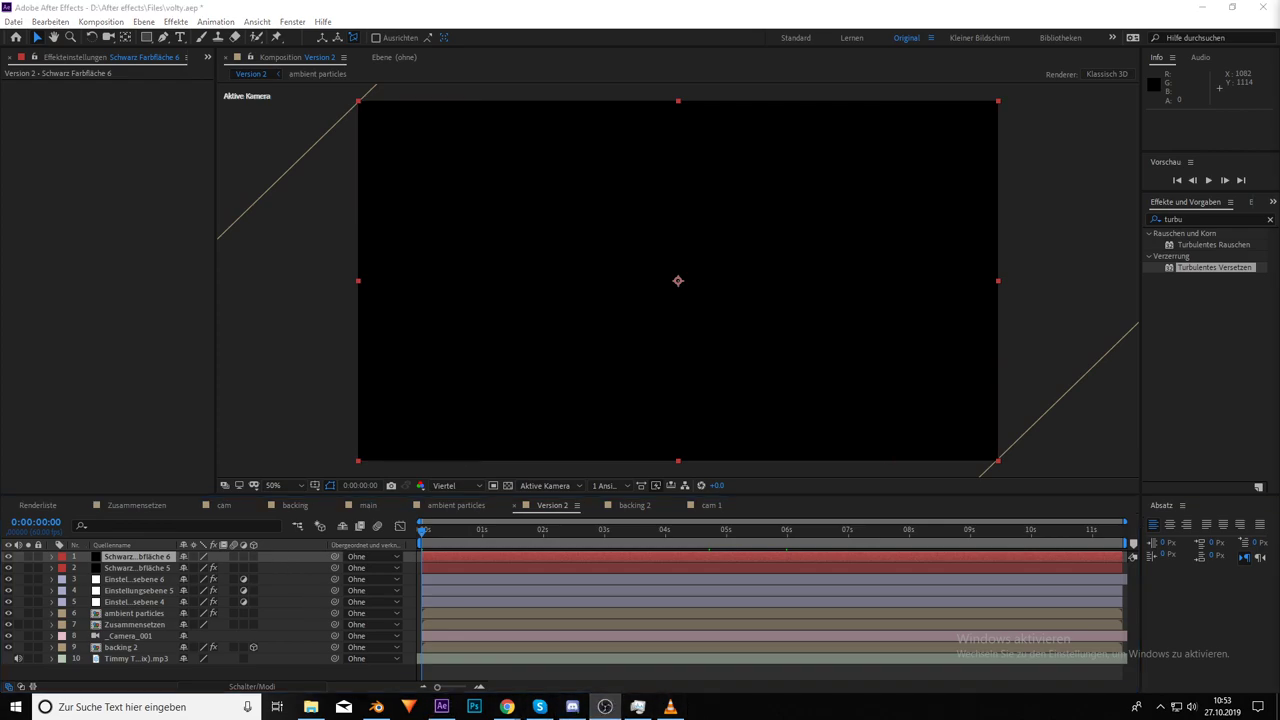
{"action": "key", "text": "alt+Tab"}
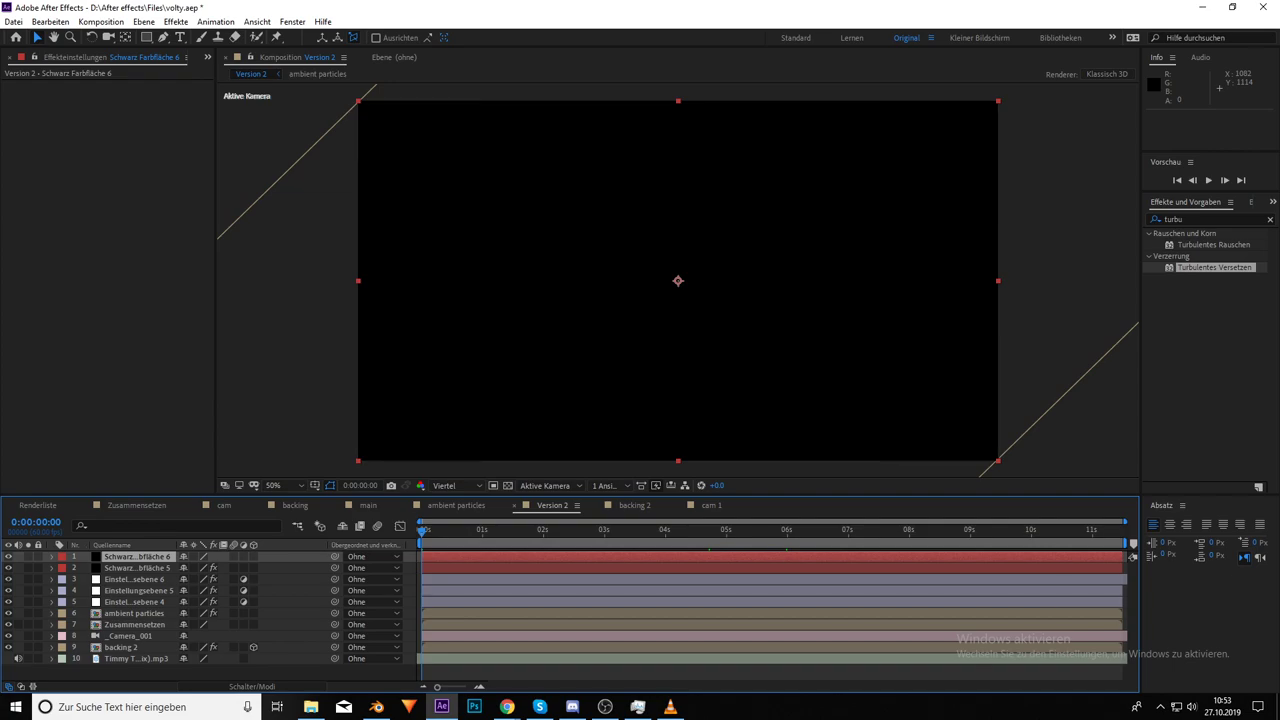
{"action": "key", "text": "alt+Tab"}
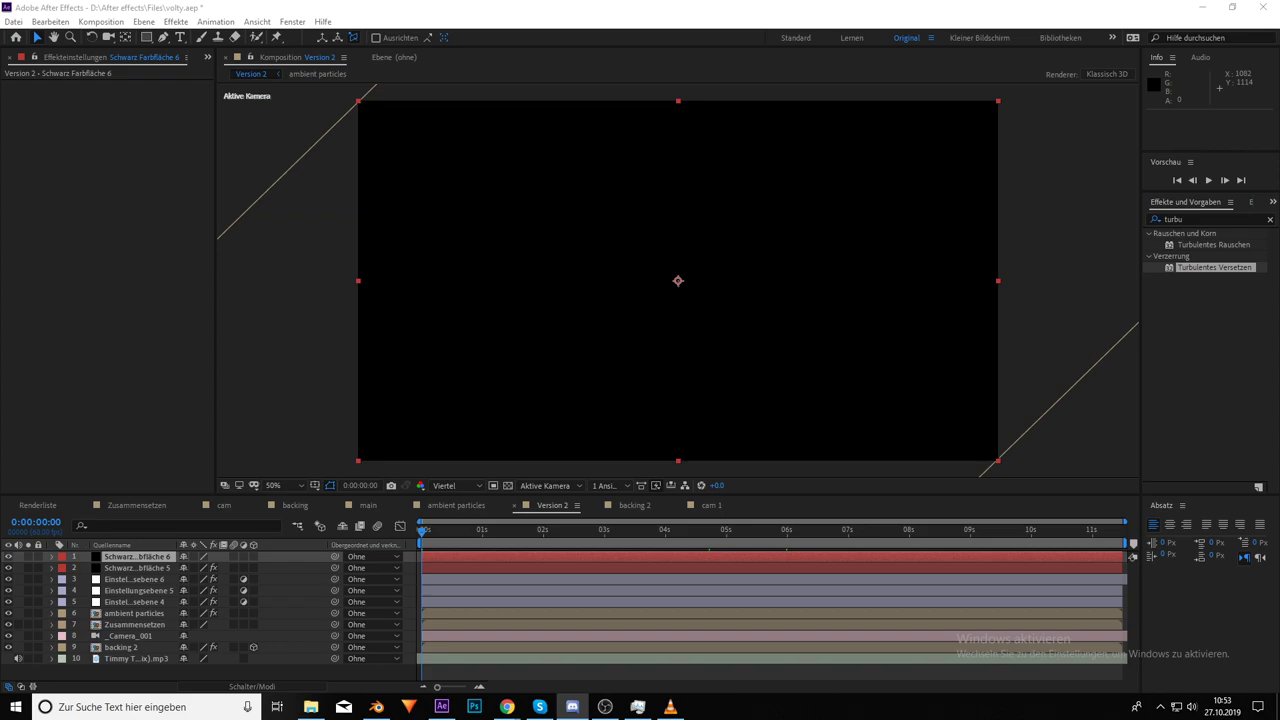
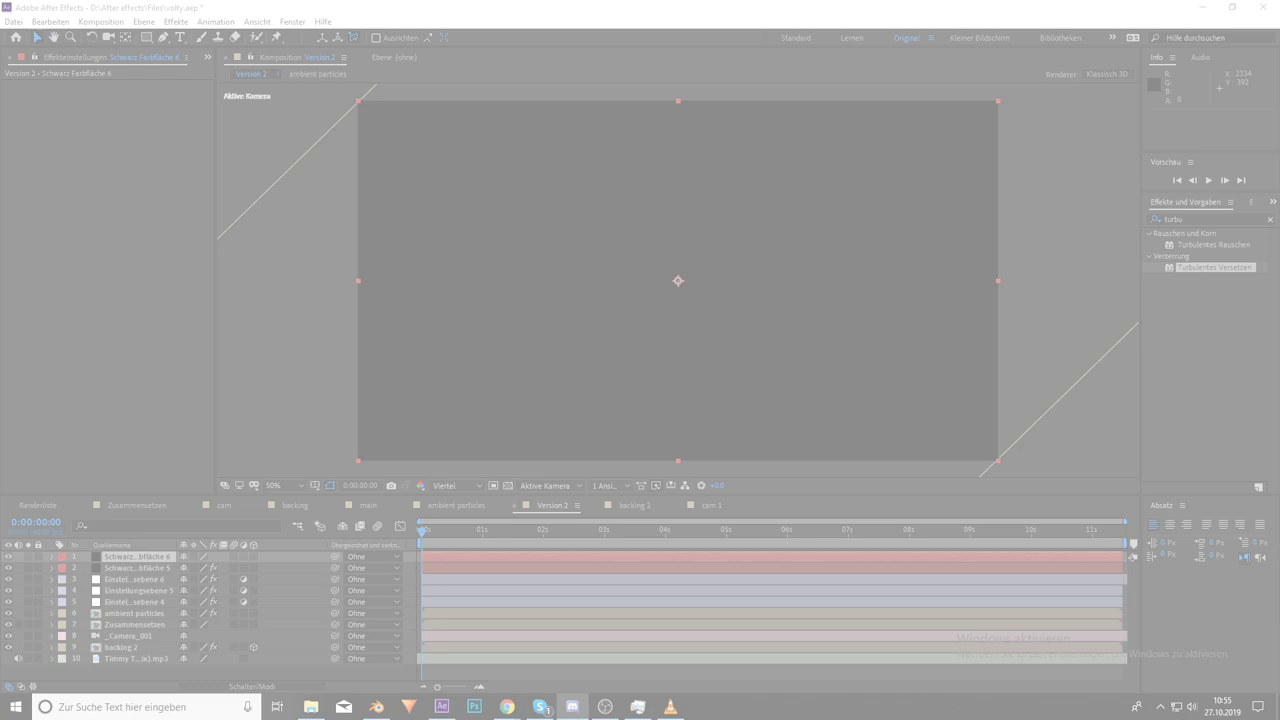
{"action": "left_click", "coordinate": [407, 544]}
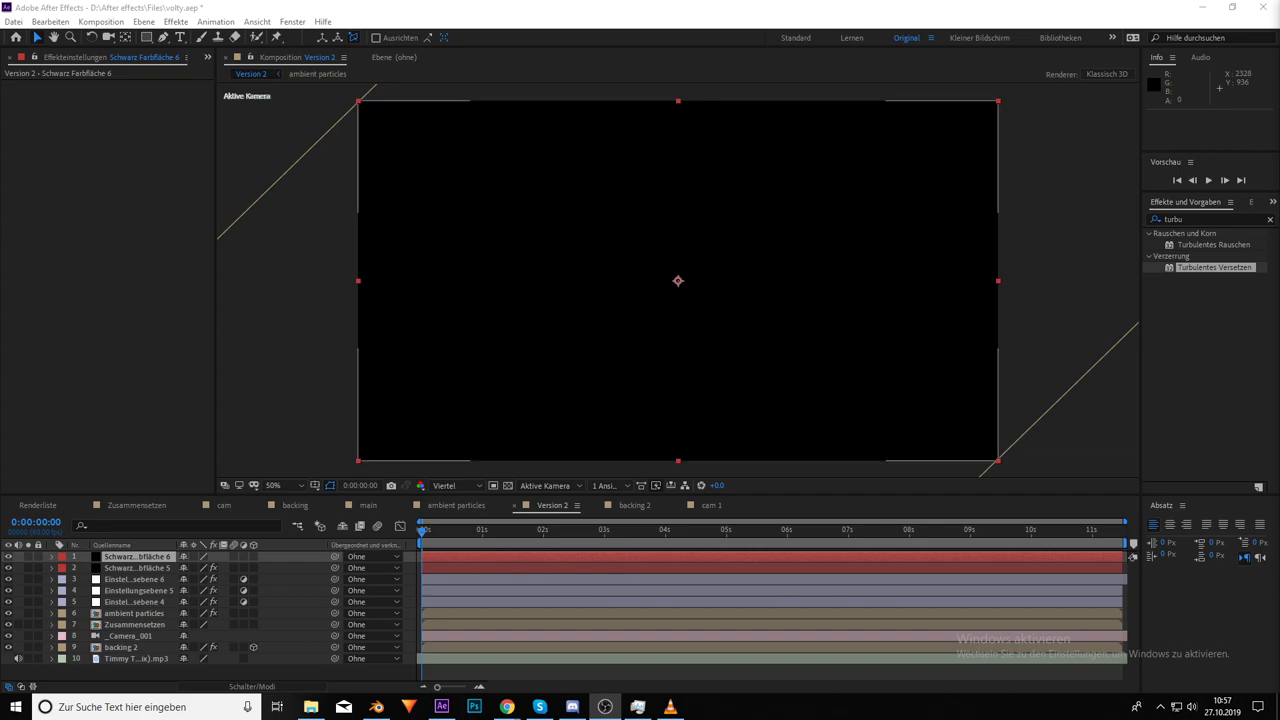
{"action": "left_click", "coordinate": [343, 535]}
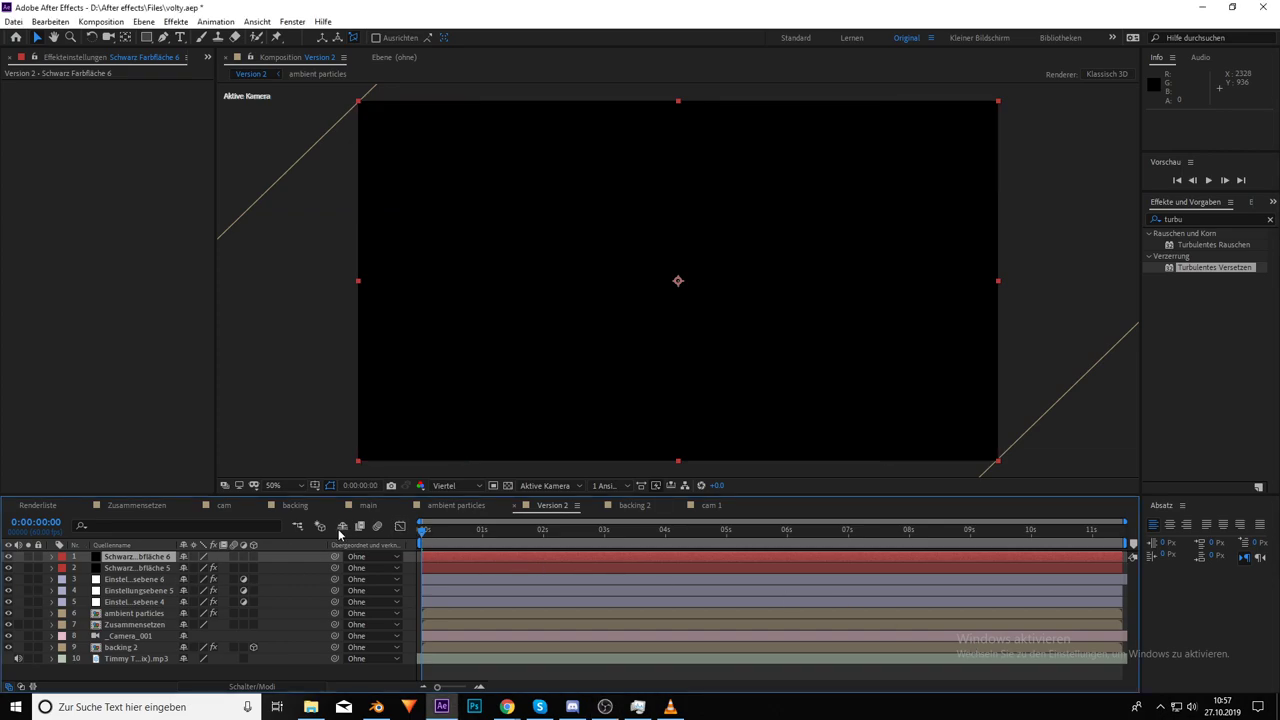
Keyframe the Deckkraft of the topmost black solid from 100 % at 0:00:00:00 to 0 % a fraction of a second in
{"action": "left_click", "coordinate": [53, 557]}
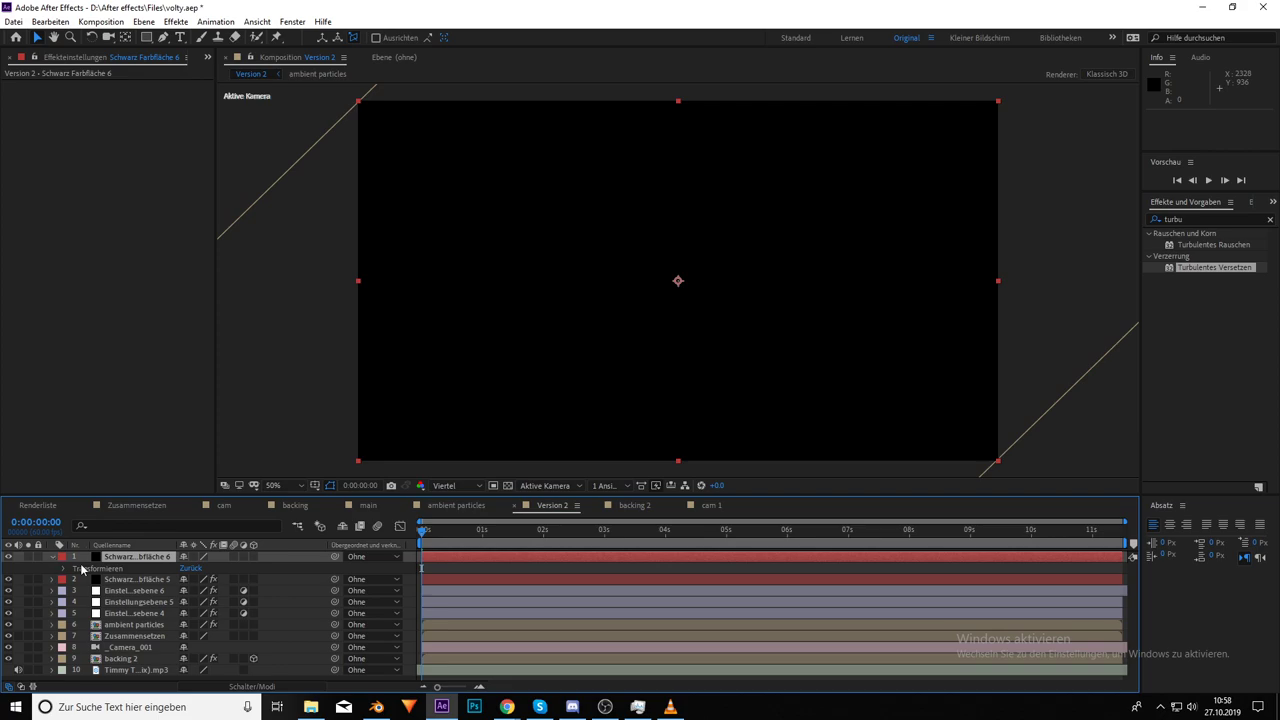
{"action": "left_click", "coordinate": [64, 569]}
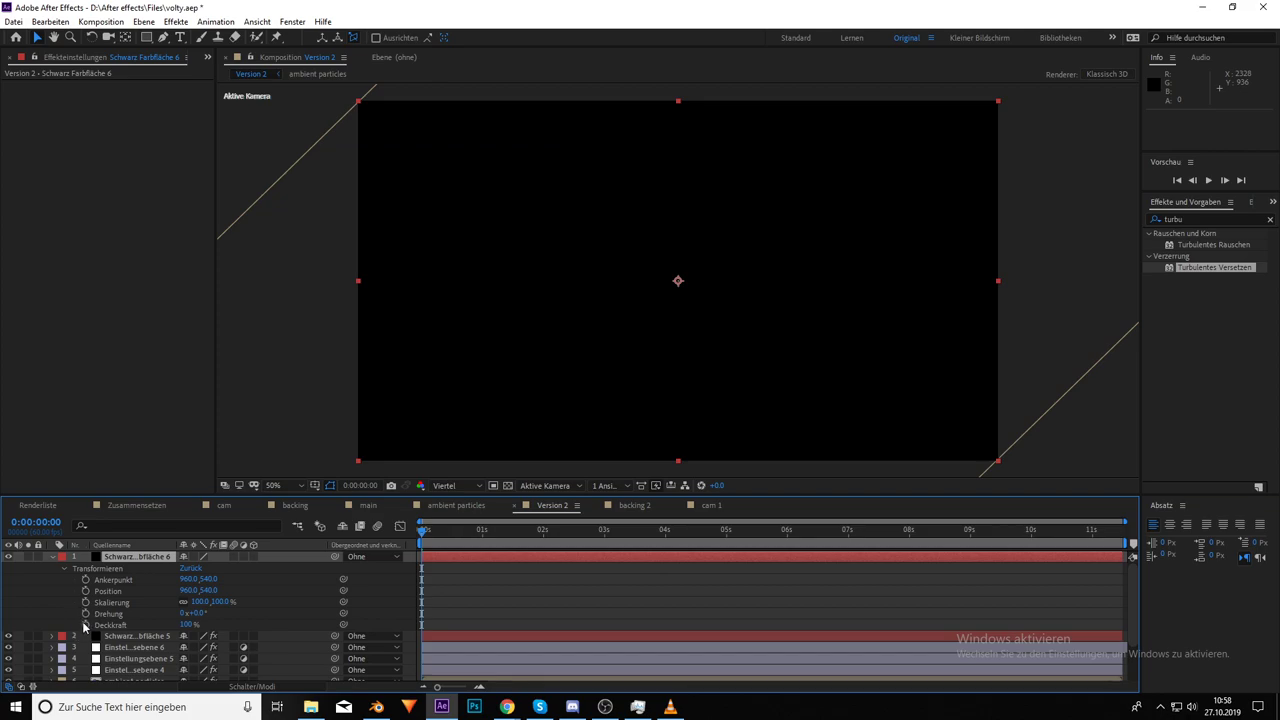
{"action": "left_click", "coordinate": [85, 625]}
{"action": "left_click", "coordinate": [433, 532]}
{"action": "left_click_drag", "start_coordinate": [434, 534], "coordinate": [437, 534]}
{"action": "left_click_drag", "start_coordinate": [186, 624], "coordinate": [158, 625]}
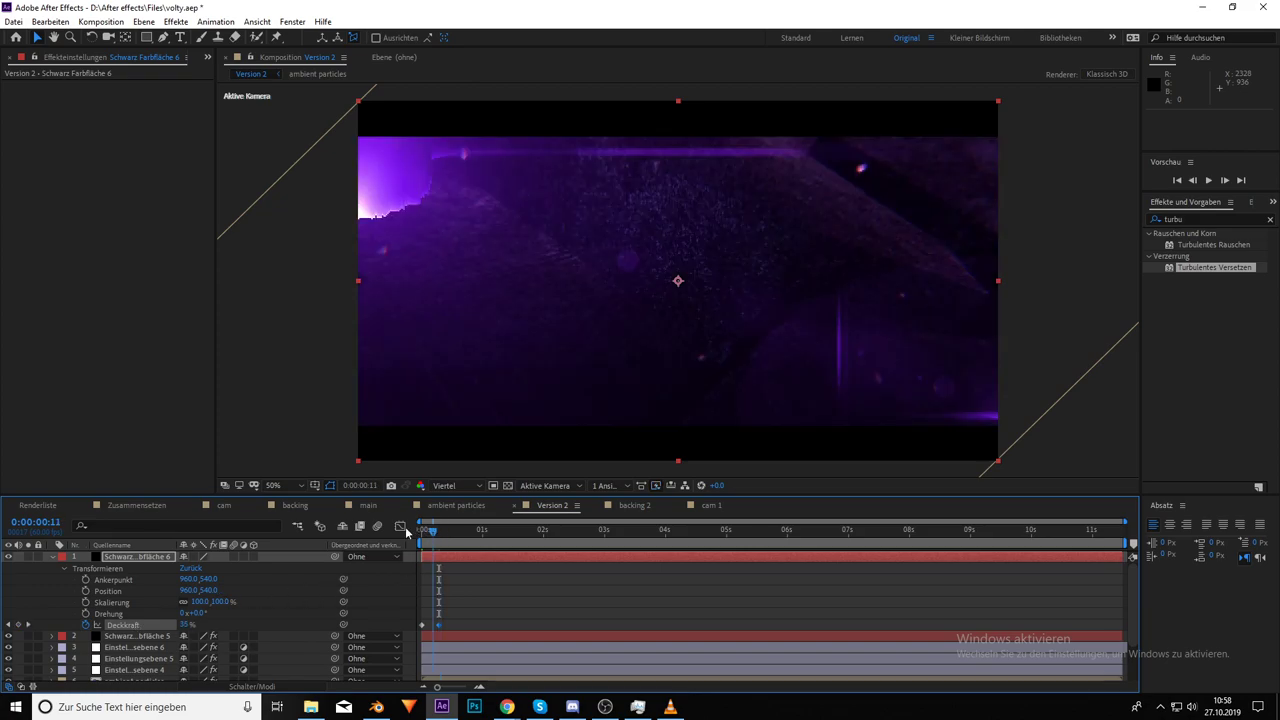
Preview the opening fade from the start and move its second Deckkraft keyframe to 0:00:00:12
{"action": "key", "text": "Home"}
{"action": "key", "text": "space"}
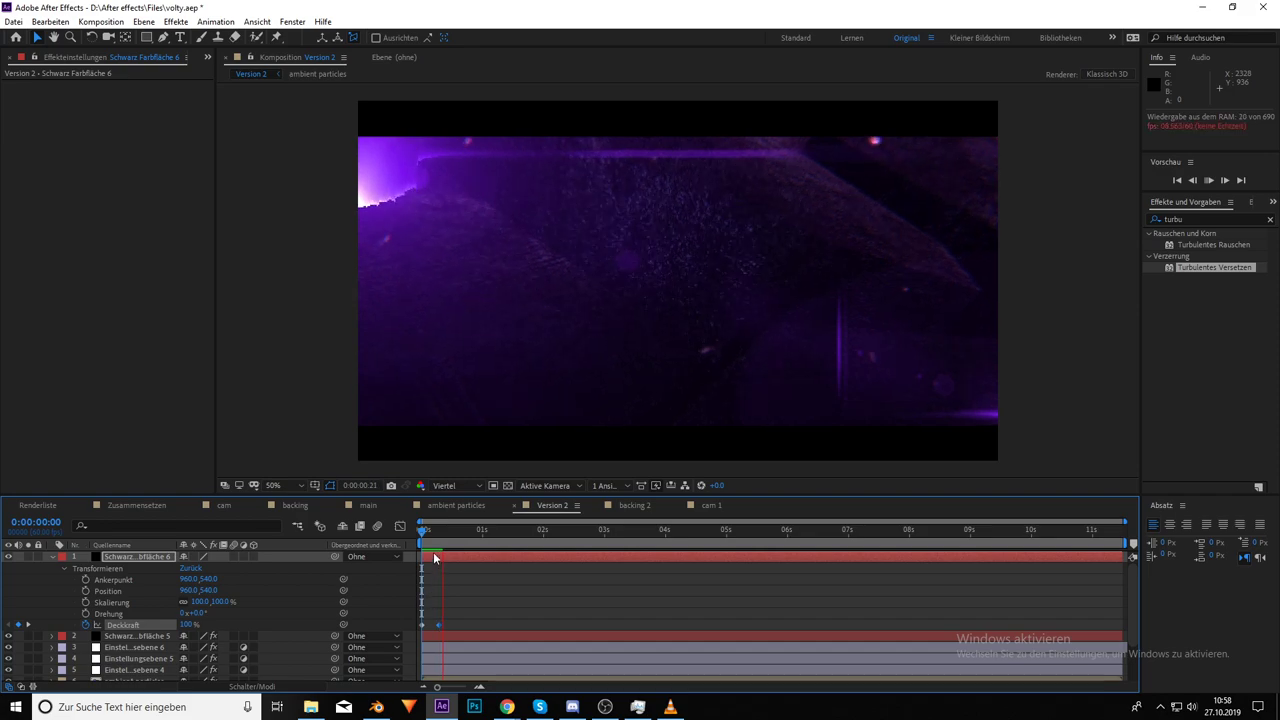
{"action": "key", "text": "space"}
{"action": "key", "text": "space"}
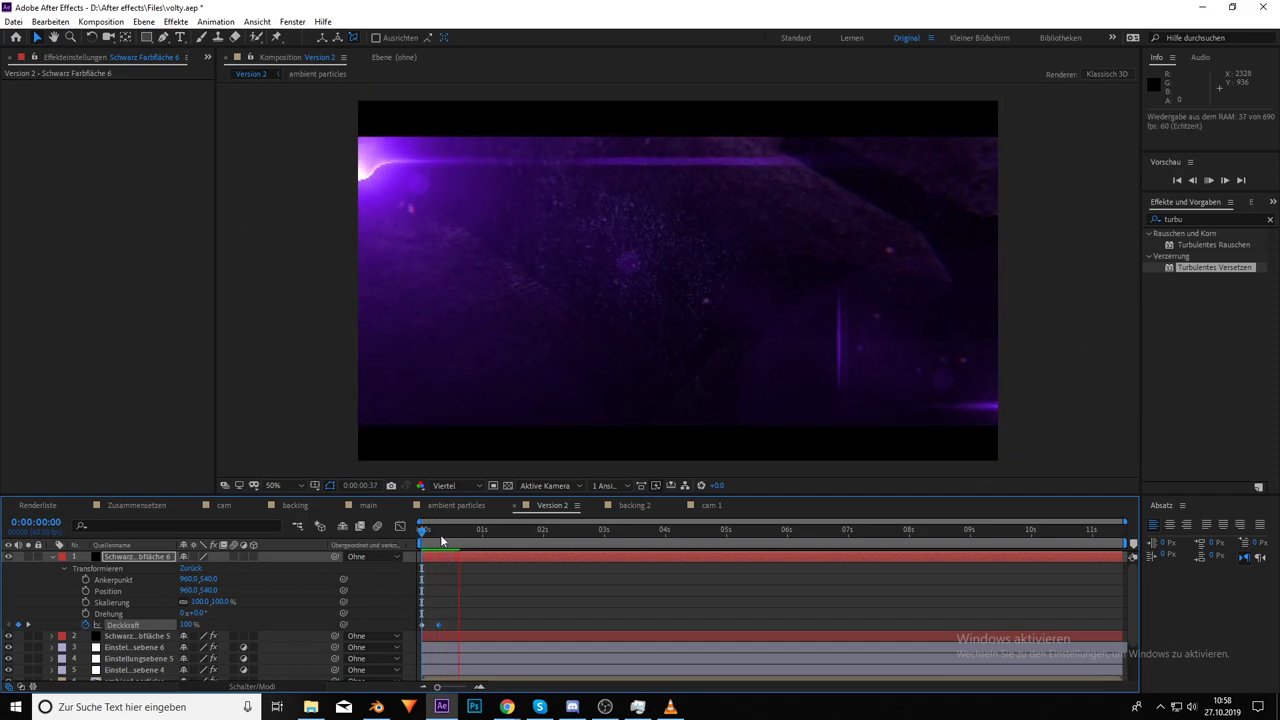
{"action": "left_click_drag", "start_coordinate": [441, 626], "coordinate": [433, 626]}
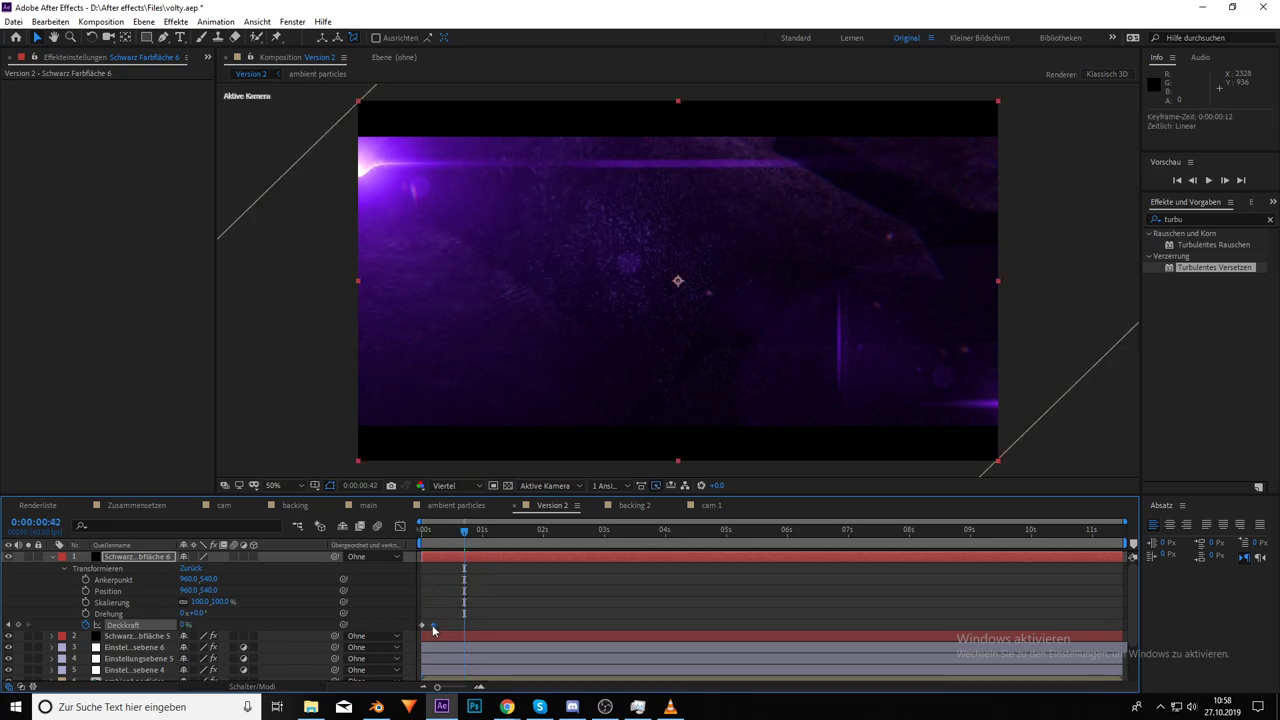
Keyframe the AE Pixel Sorter Threshold on Einstellungsebene 6 to 50 at 0:00:10:12 and 255 at 0:00:11:29
{"action": "left_click_drag", "start_coordinate": [465, 537], "coordinate": [1098, 582]}
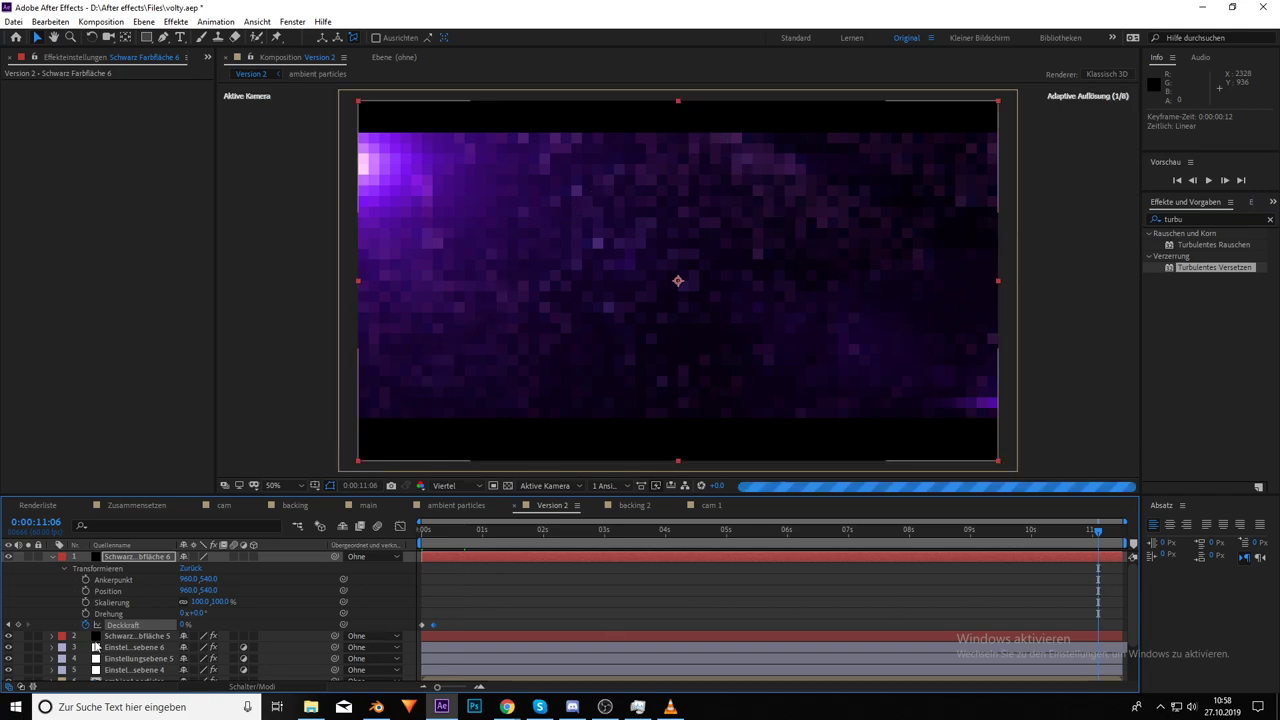
{"action": "left_click", "coordinate": [131, 649]}
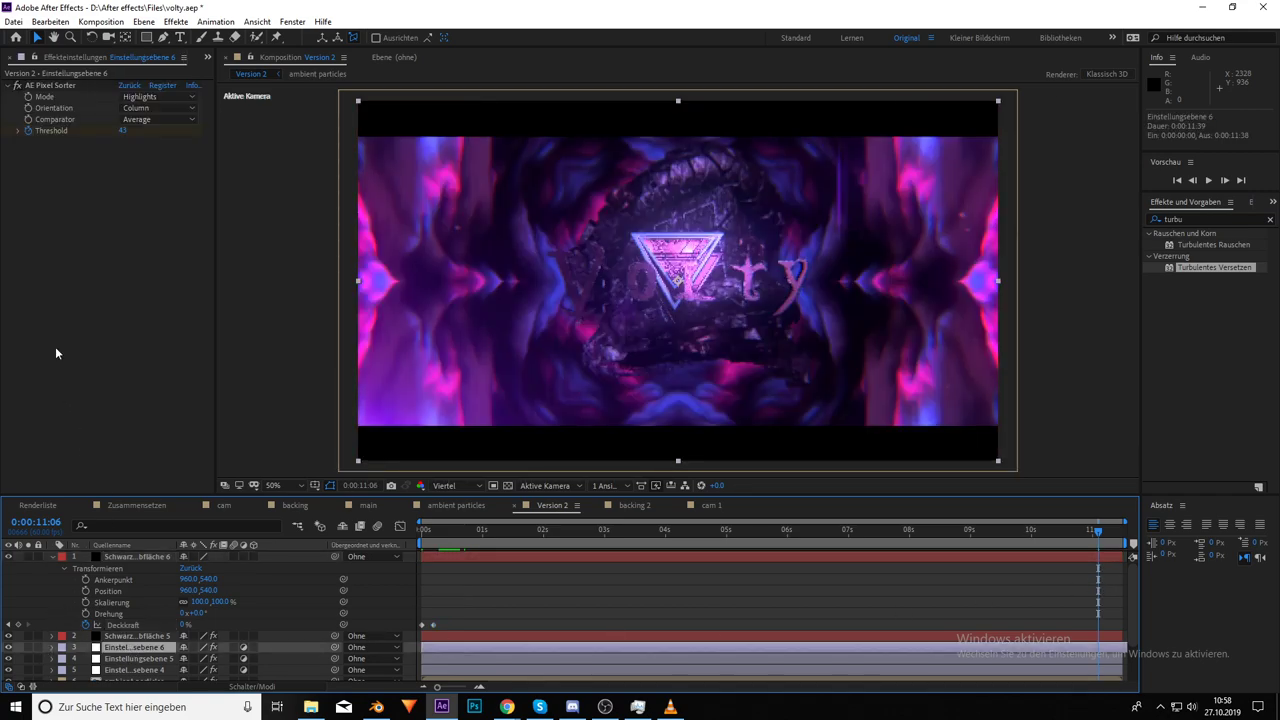
{"action": "left_click_drag", "start_coordinate": [1097, 541], "coordinate": [1043, 544]}
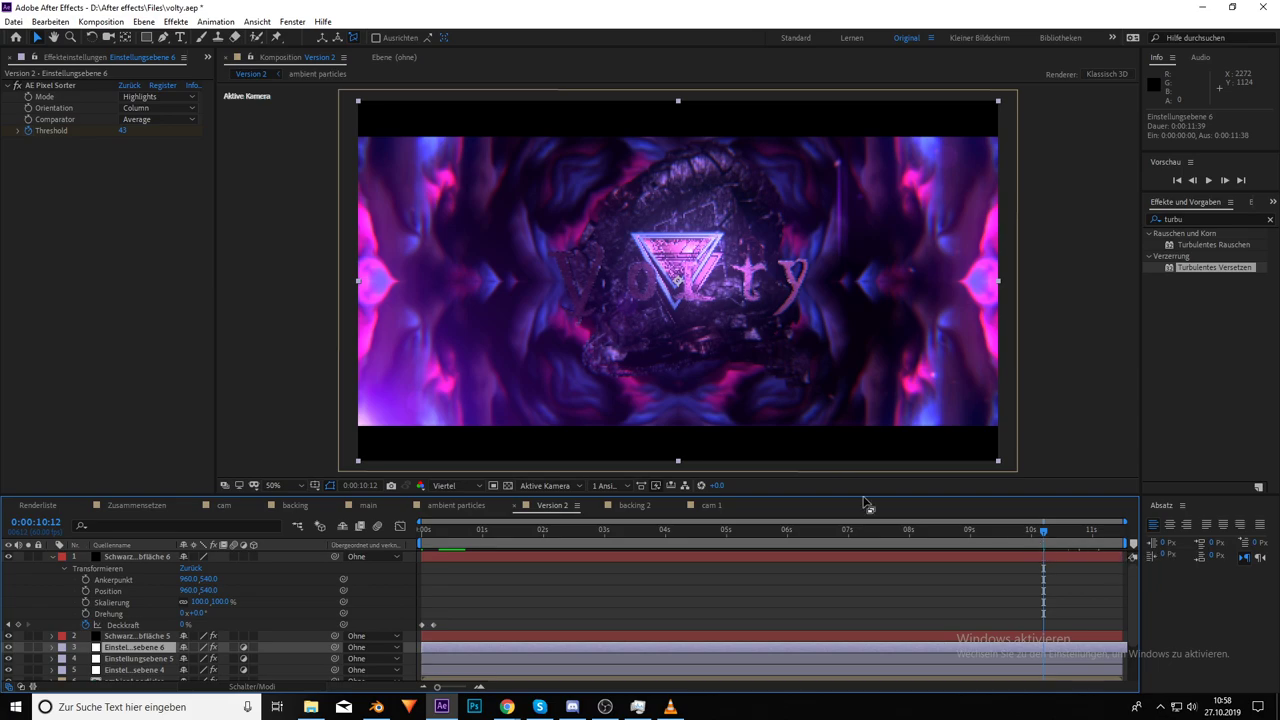
{"action": "left_click", "coordinate": [120, 131]}
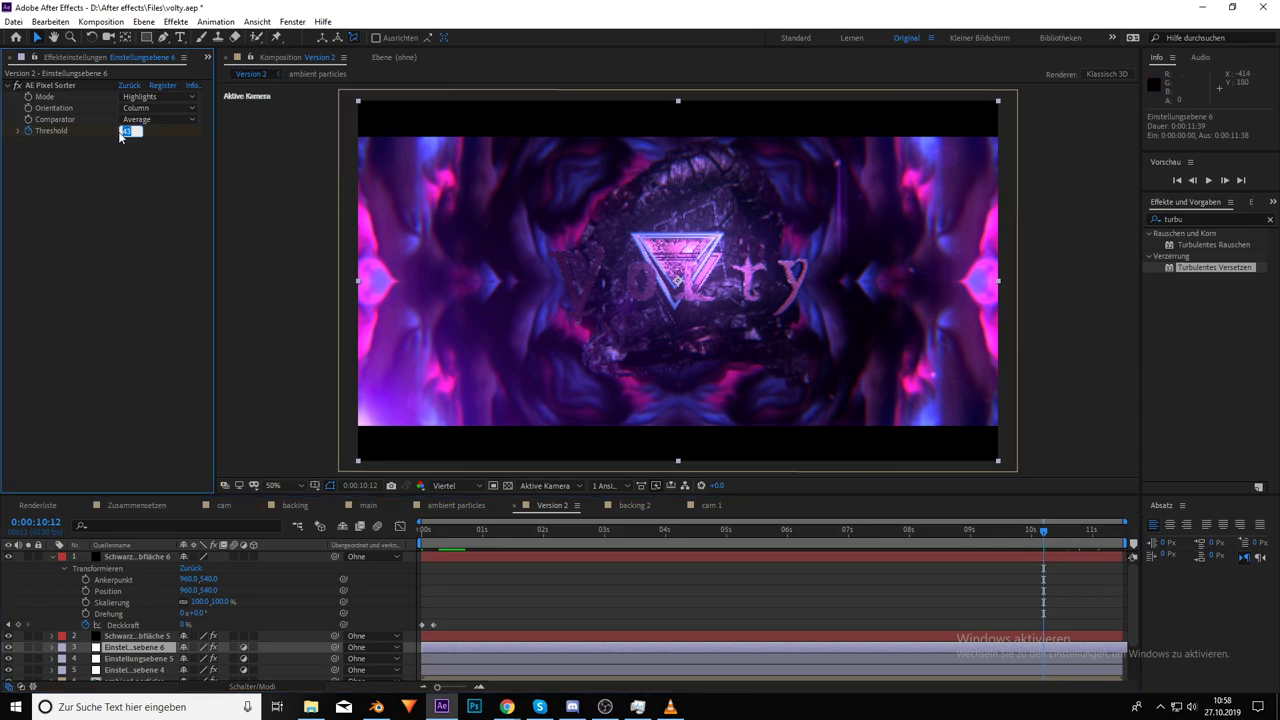
{"action": "type", "text": "50"}
{"action": "key", "text": "Return"}
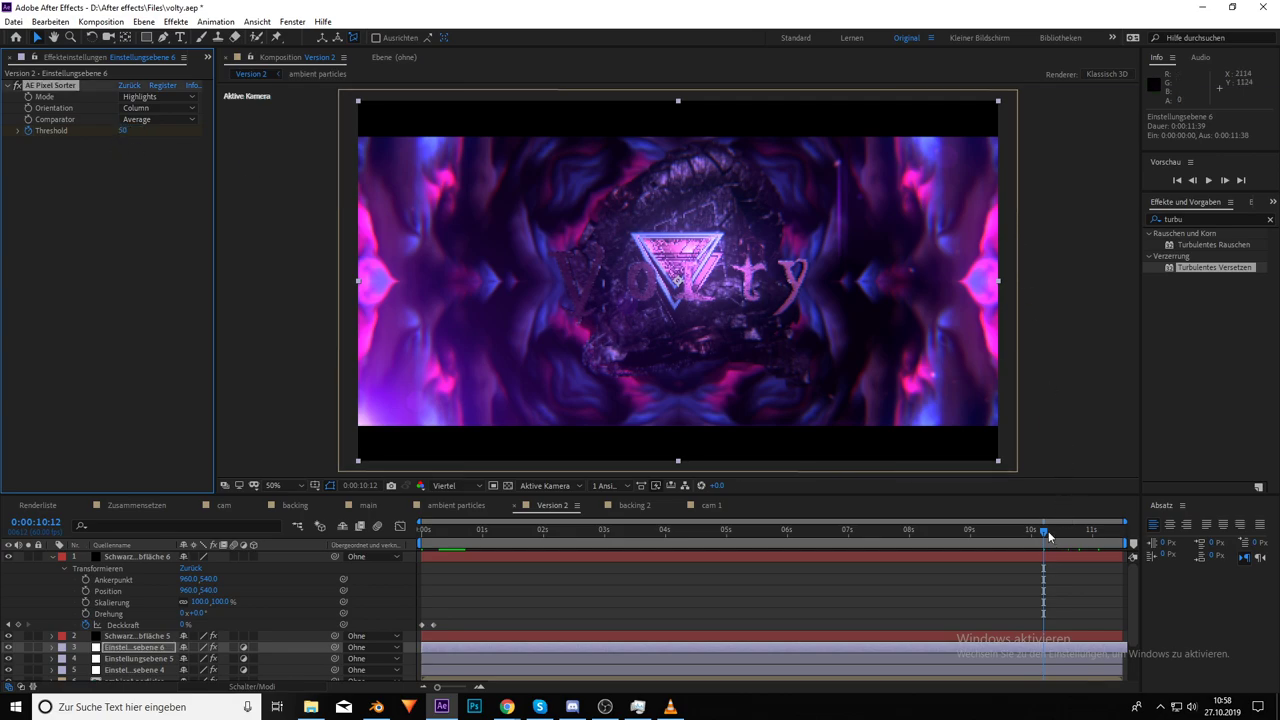
{"action": "left_click_drag", "start_coordinate": [1040, 533], "coordinate": [1124, 534]}
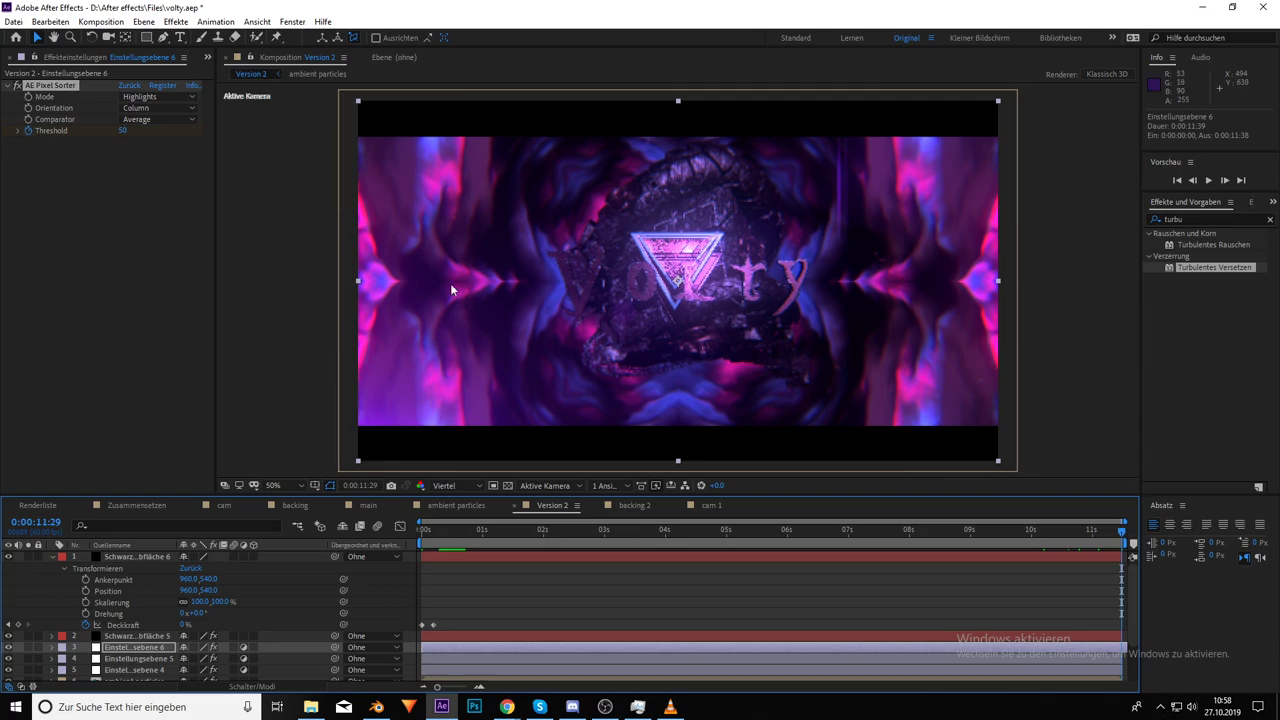
{"action": "left_click_drag", "start_coordinate": [124, 131], "coordinate": [200, 131]}
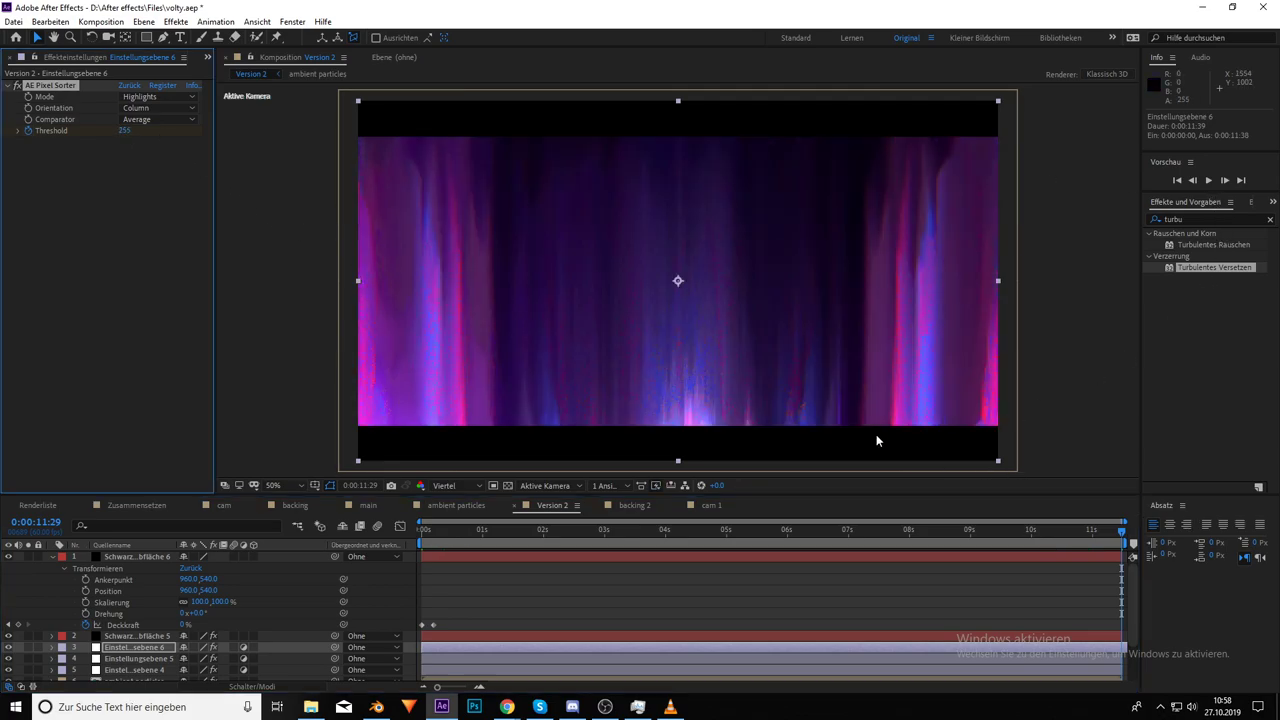
Keyframe the topmost black solid's Deckkraft at 0 % on 0:00:11:01 and 100 % on 0:00:11:29 for a closing fade to black
{"action": "left_click", "coordinate": [1093, 531]}
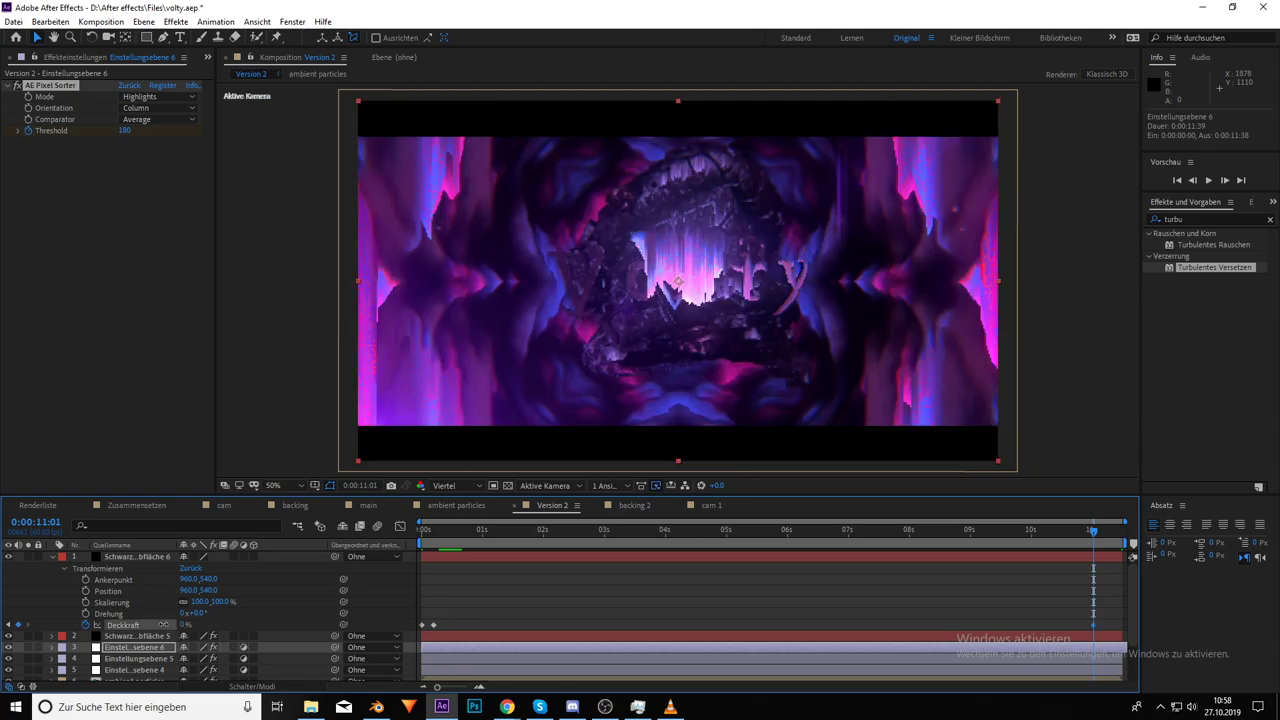
{"action": "left_click", "coordinate": [140, 624]}
{"action": "left_click_drag", "start_coordinate": [1094, 529], "coordinate": [1121, 529]}
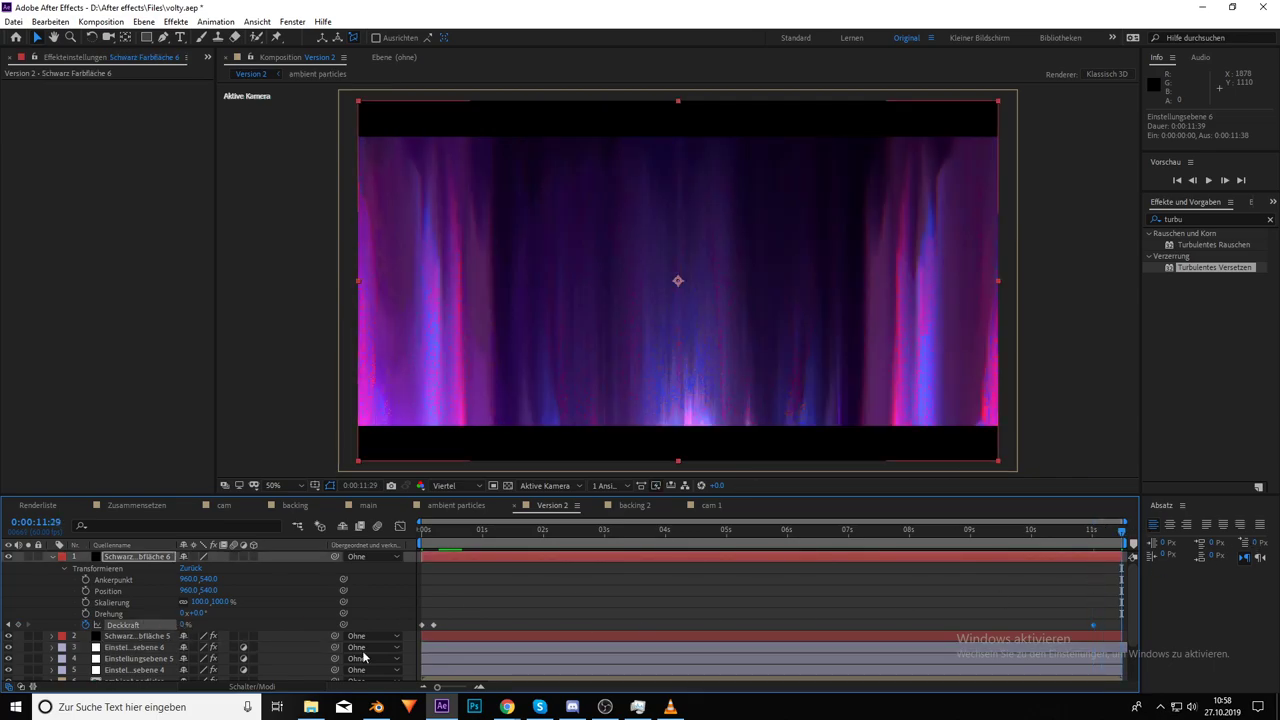
{"action": "left_click_drag", "start_coordinate": [185, 625], "coordinate": [978, 568]}
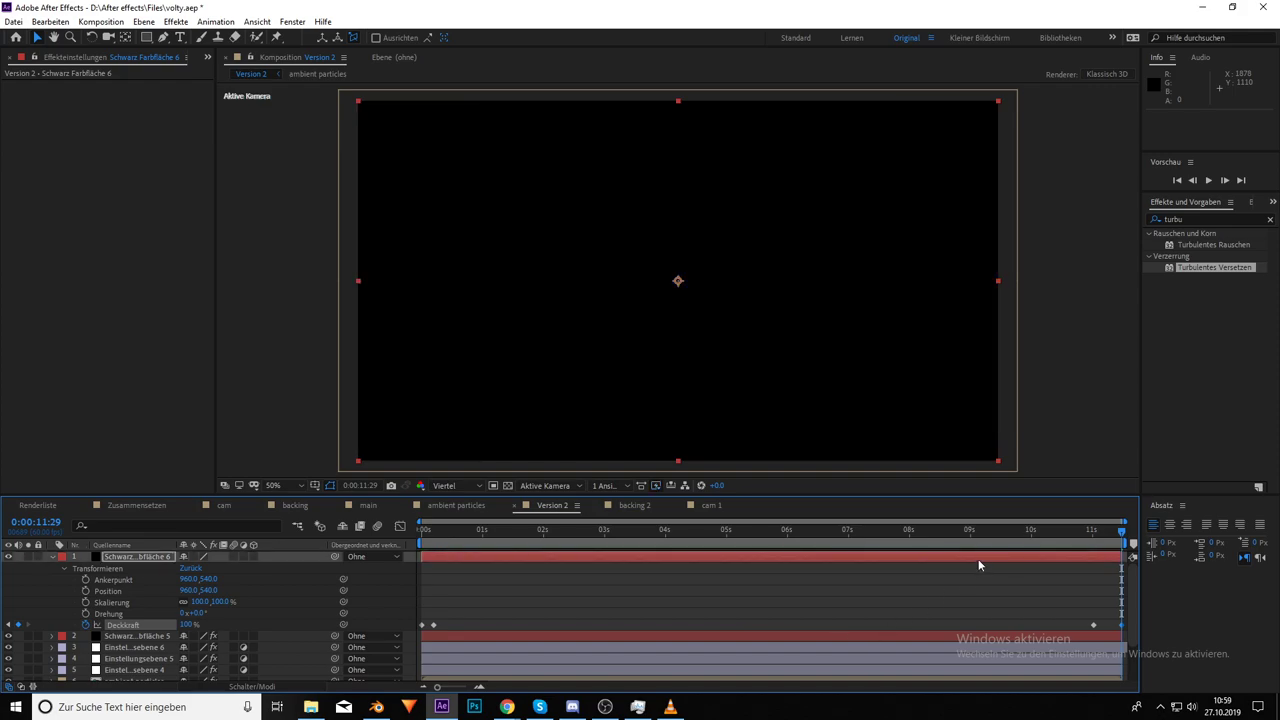
{"action": "left_click", "coordinate": [52, 557]}
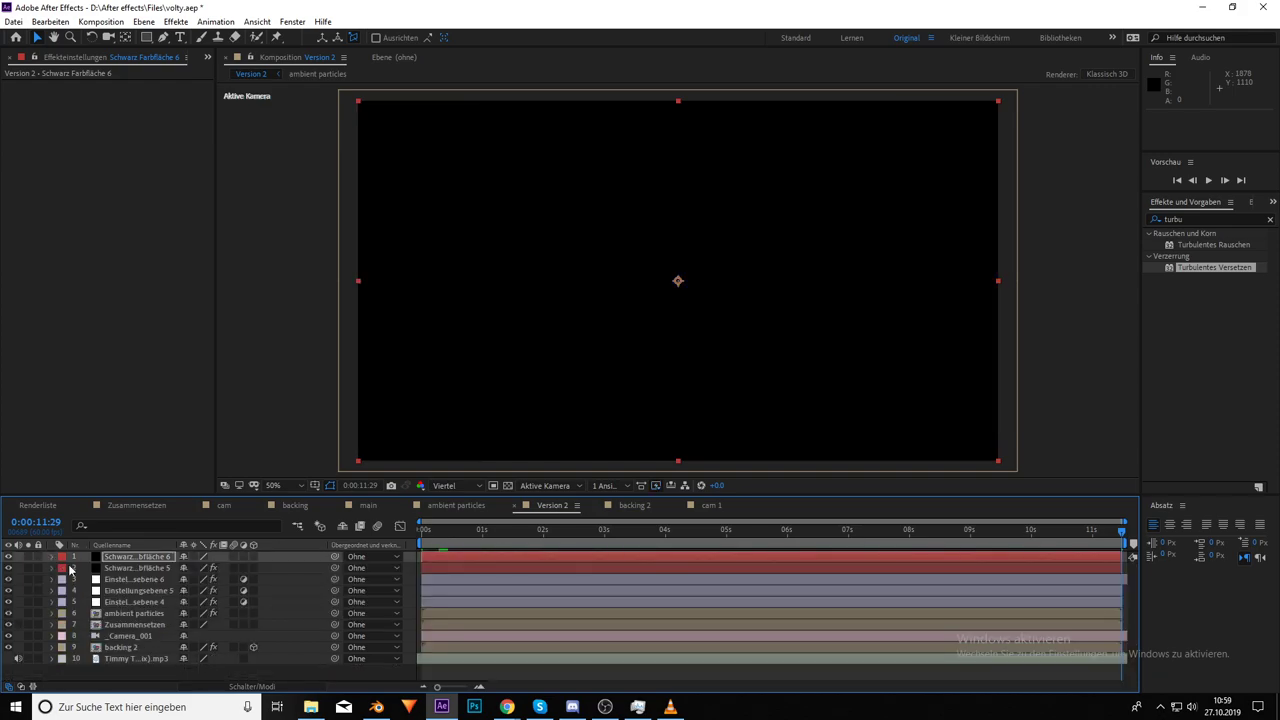
Preview the ending of Version 2 from 0:00:10:04
{"action": "key", "text": "alt+Tab"}
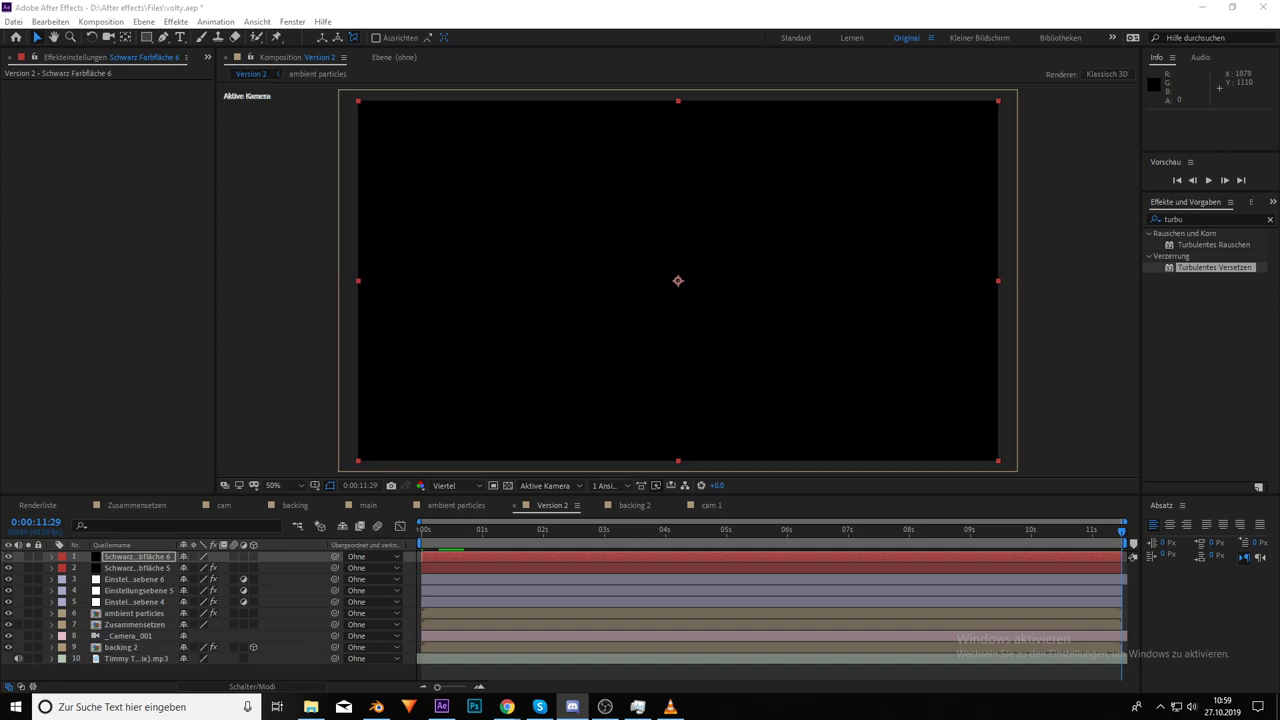
{"action": "left_click_drag", "start_coordinate": [428, 531], "coordinate": [392, 551]}
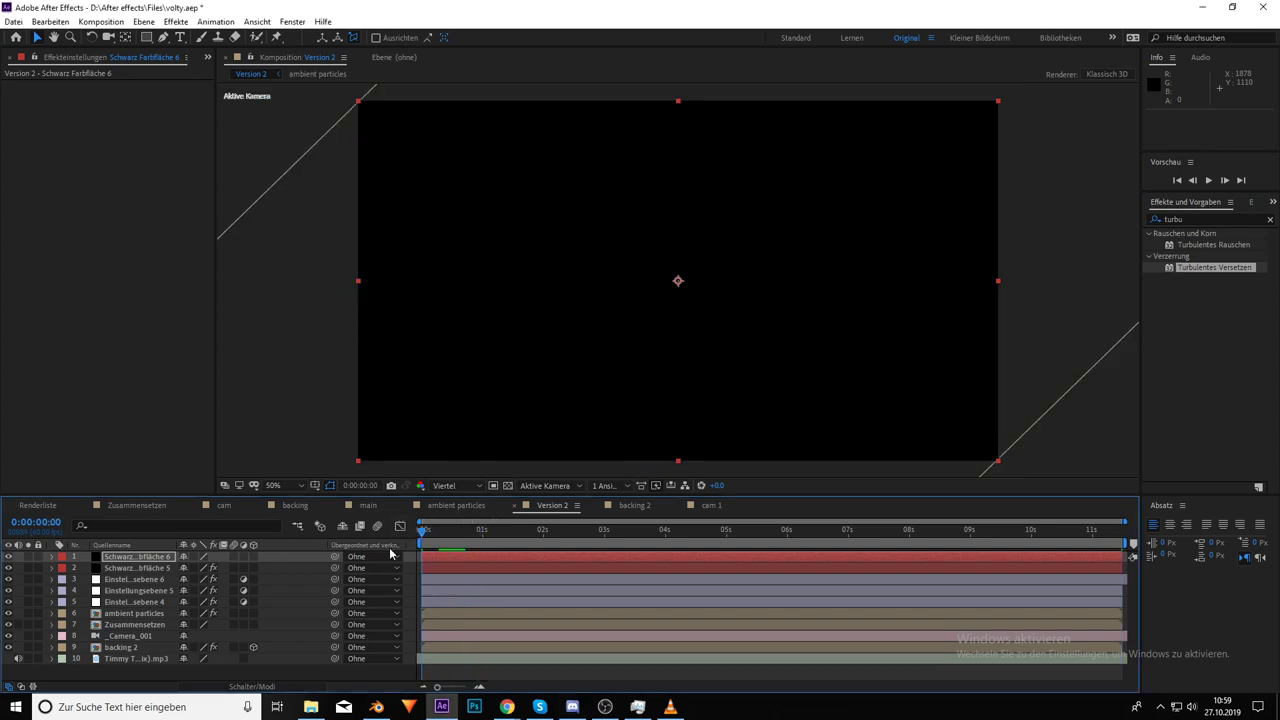
{"action": "left_click", "coordinate": [1036, 531]}
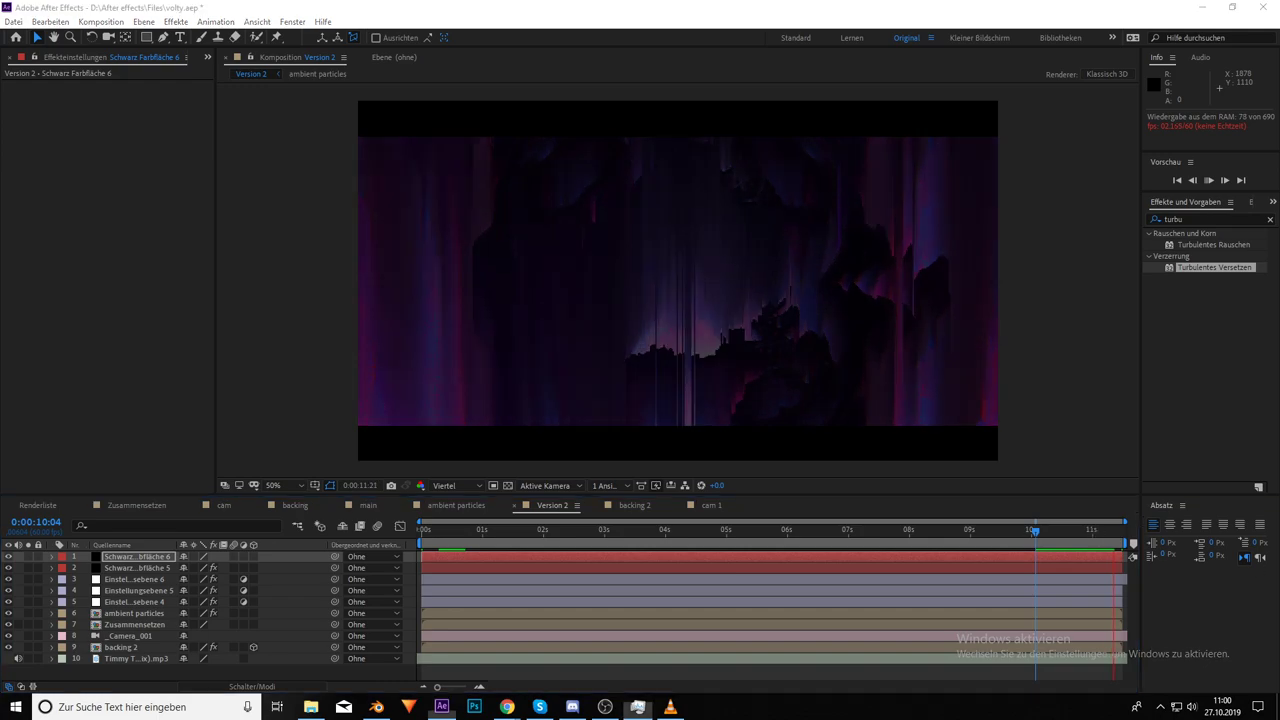
Preview the ending of Version 2 from 0:00:09:29
{"action": "left_click", "coordinate": [1040, 538]}
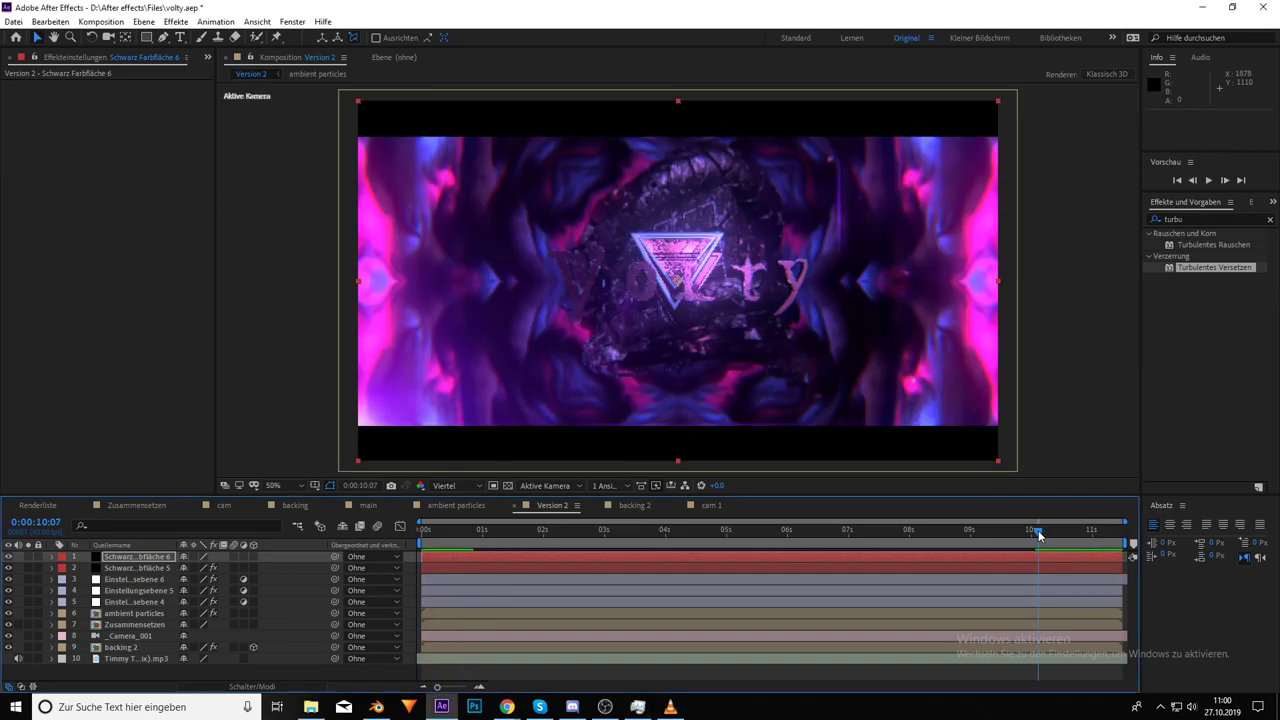
{"action": "left_click", "coordinate": [1036, 530]}
{"action": "left_click_drag", "start_coordinate": [1036, 530], "coordinate": [1001, 527]}
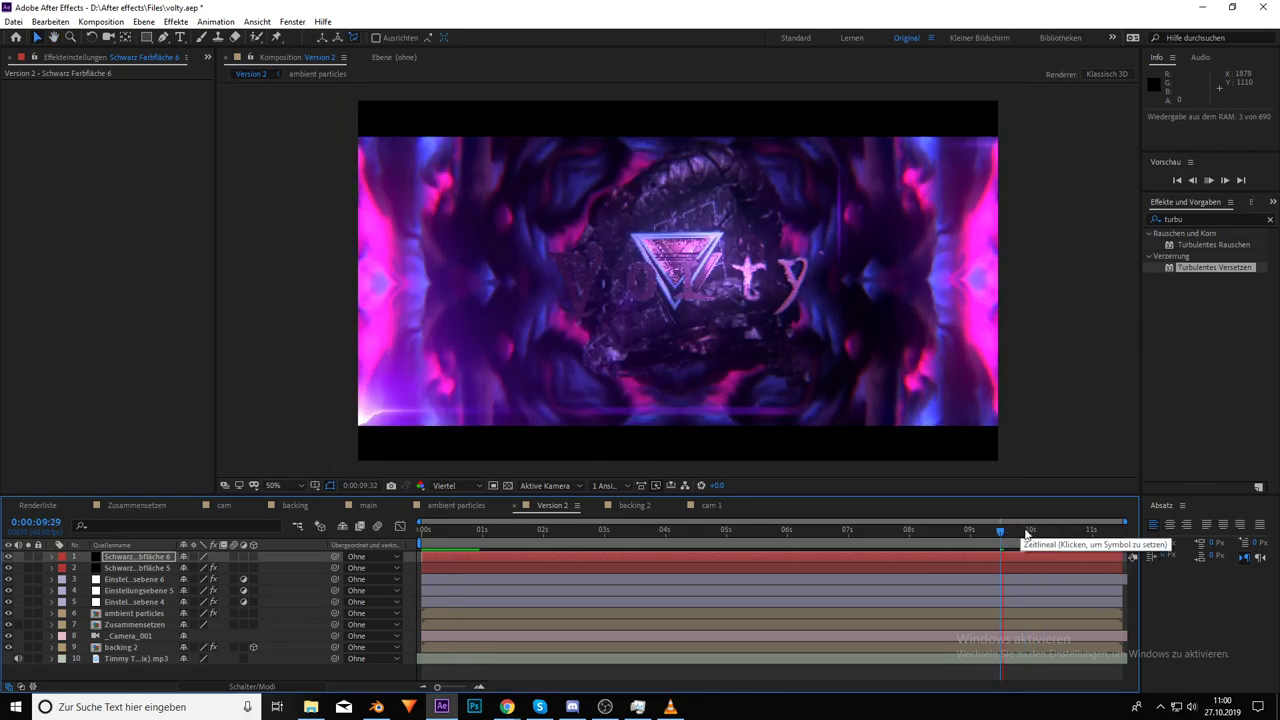
{"action": "key", "text": "space"}
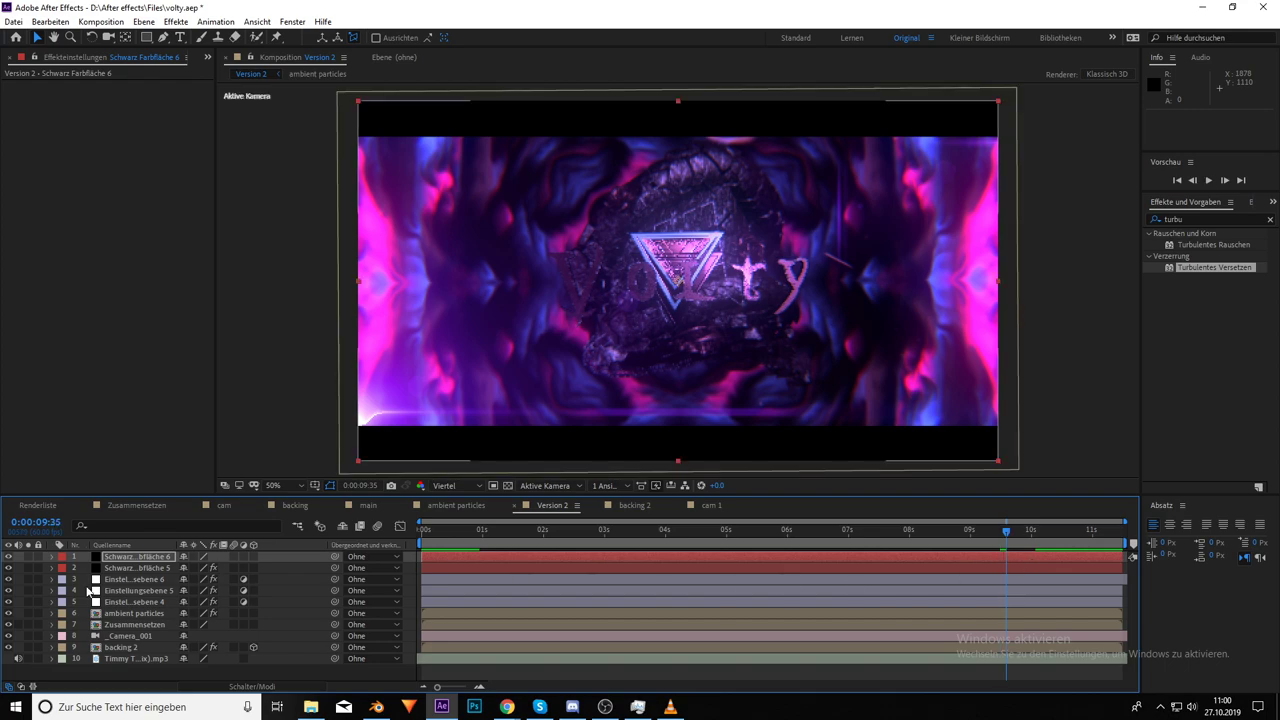
Move the AE Pixel Sorter Threshold 50 keyframe on Einstellungsebene 6 to about 0:00:09:35 and preview from 0:00:09:18
{"action": "left_click", "coordinate": [117, 581]}
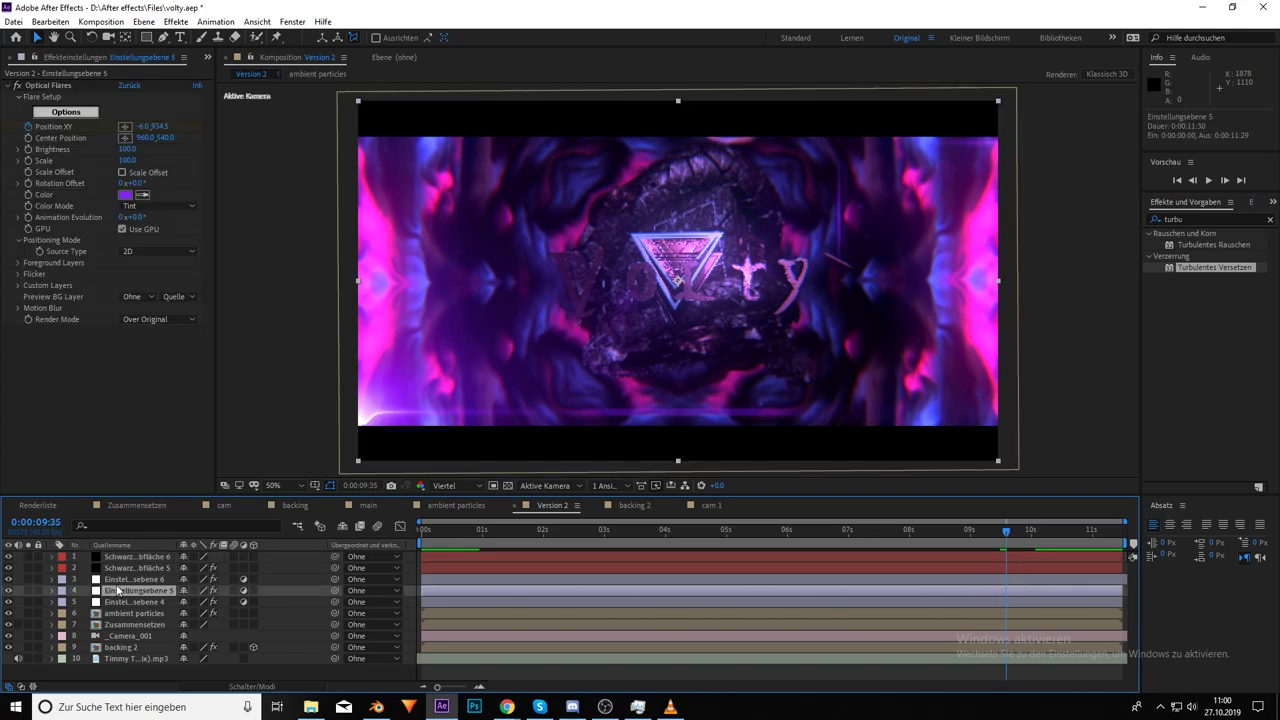
{"action": "left_click", "coordinate": [52, 580]}
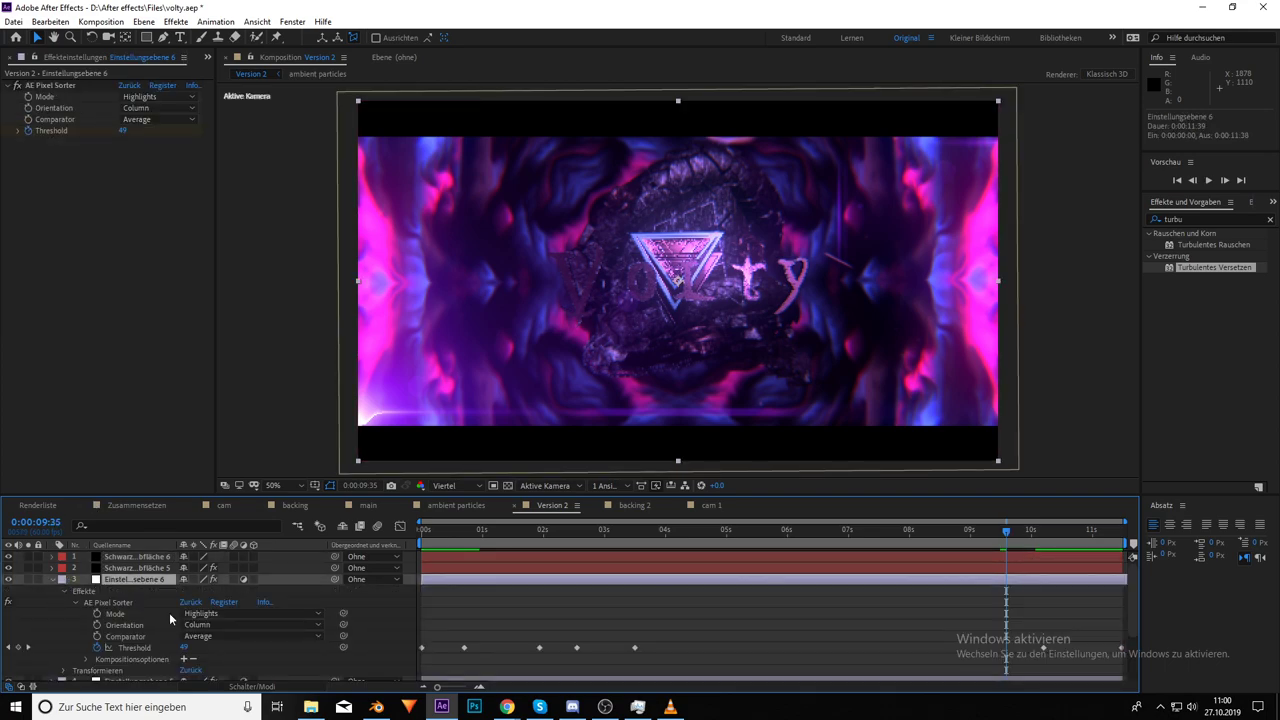
{"action": "left_click_drag", "start_coordinate": [1042, 648], "coordinate": [998, 655]}
{"action": "left_click_drag", "start_coordinate": [1006, 531], "coordinate": [990, 537]}
{"action": "key", "text": "space"}
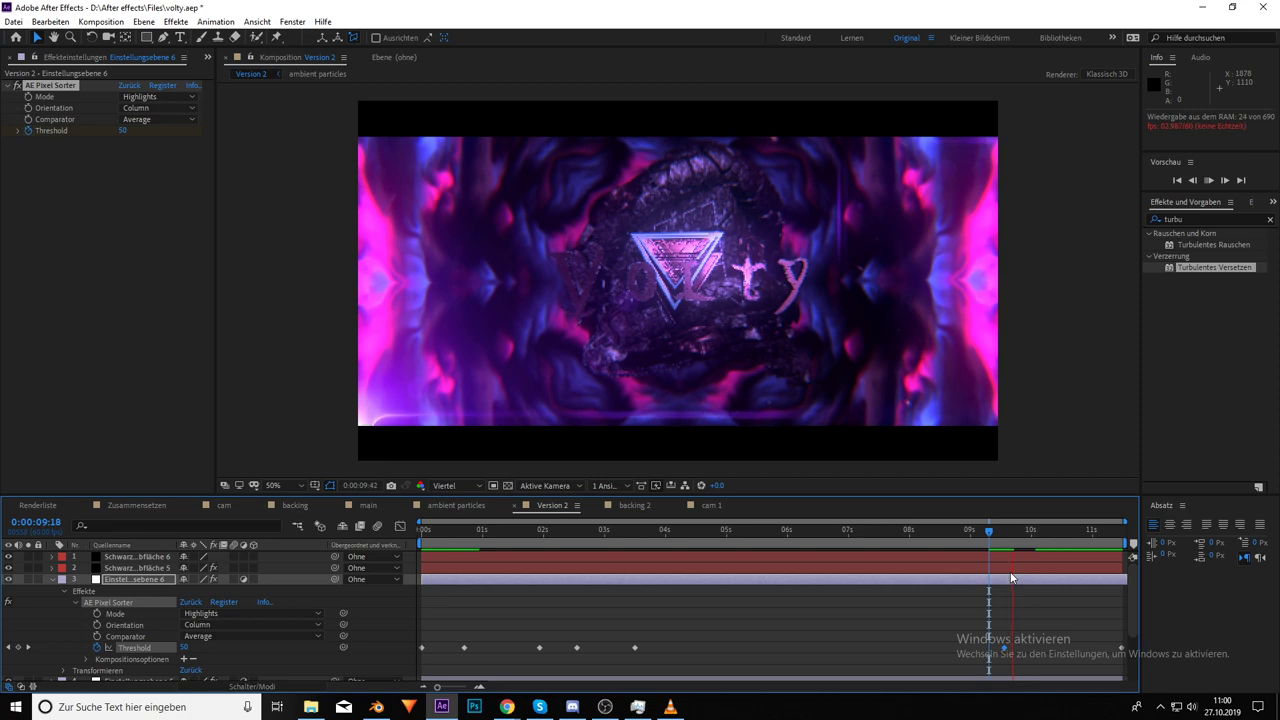
Send the After Effects crash report and return to the desktop
{"action": "key", "text": "alt+Tab"}
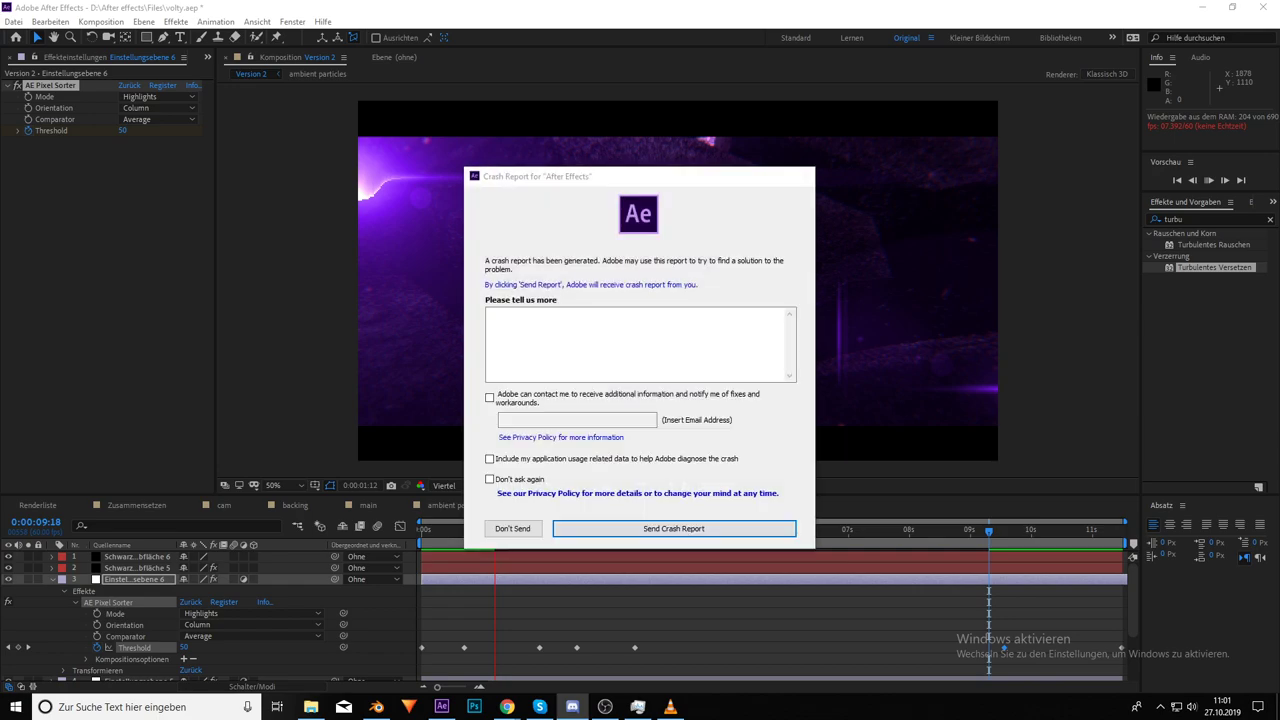
{"action": "left_click", "coordinate": [571, 192]}
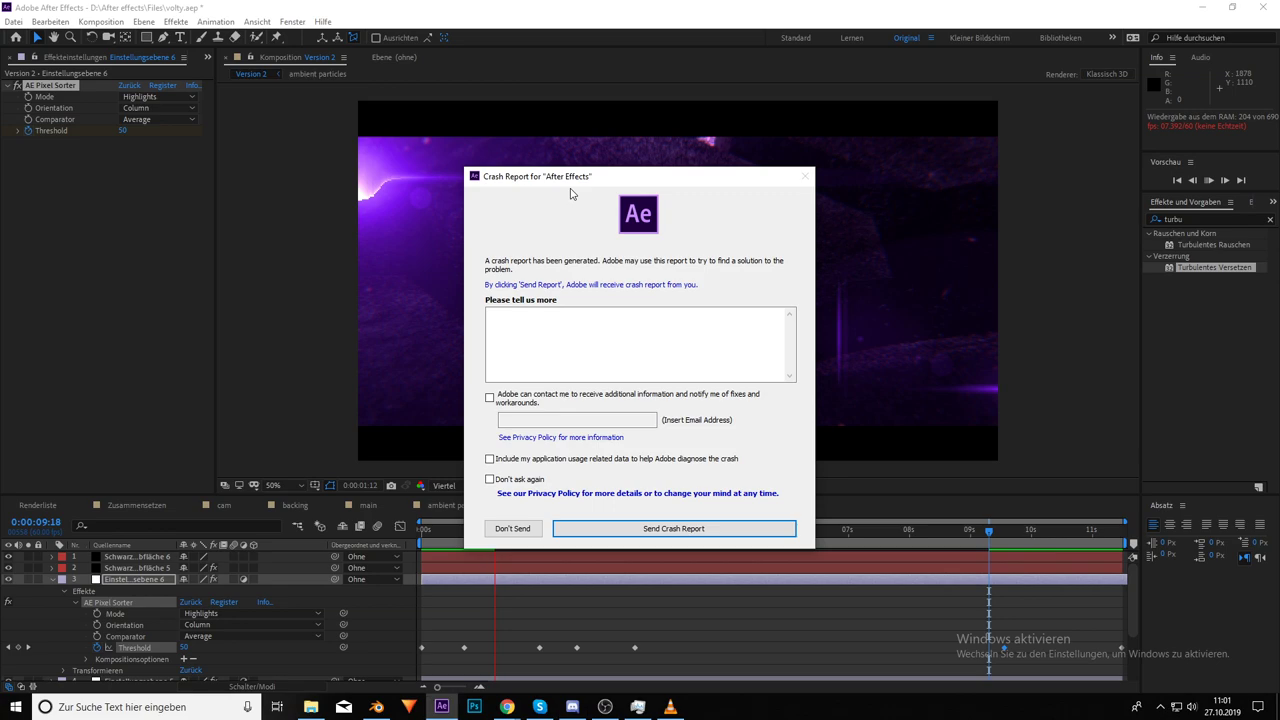
{"action": "left_click", "coordinate": [784, 529]}
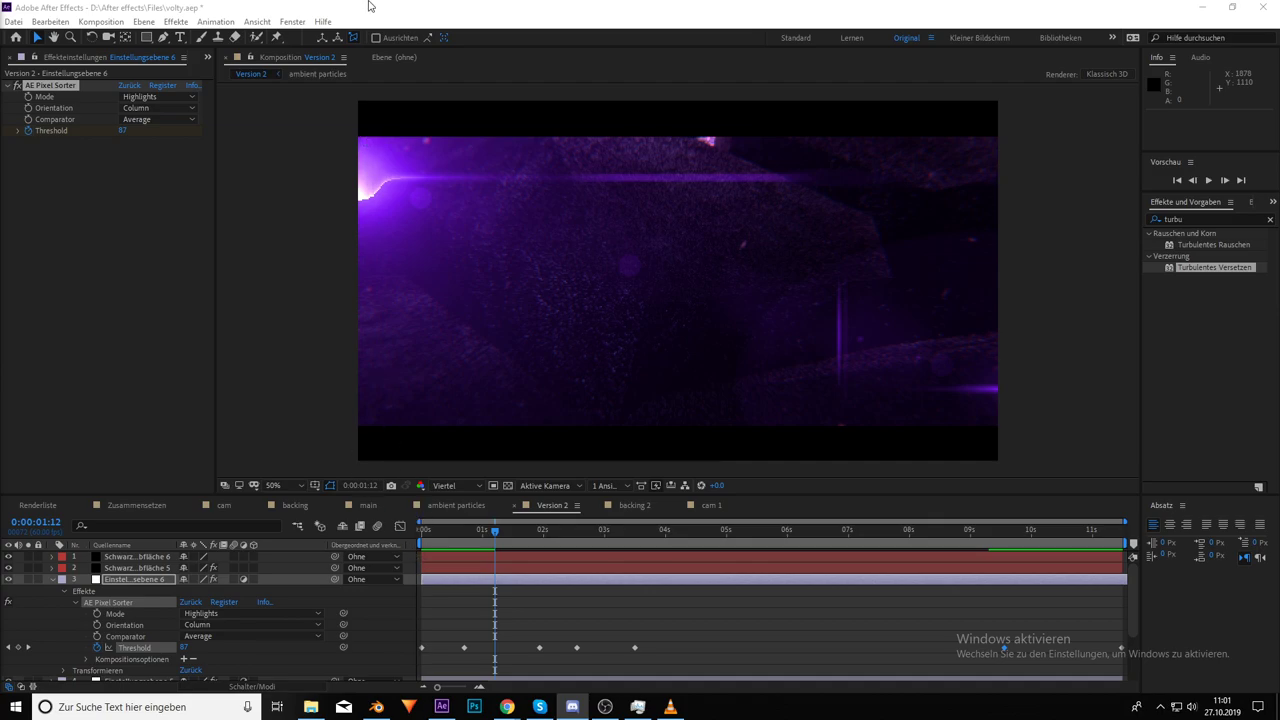
{"action": "key", "text": "super+d"}
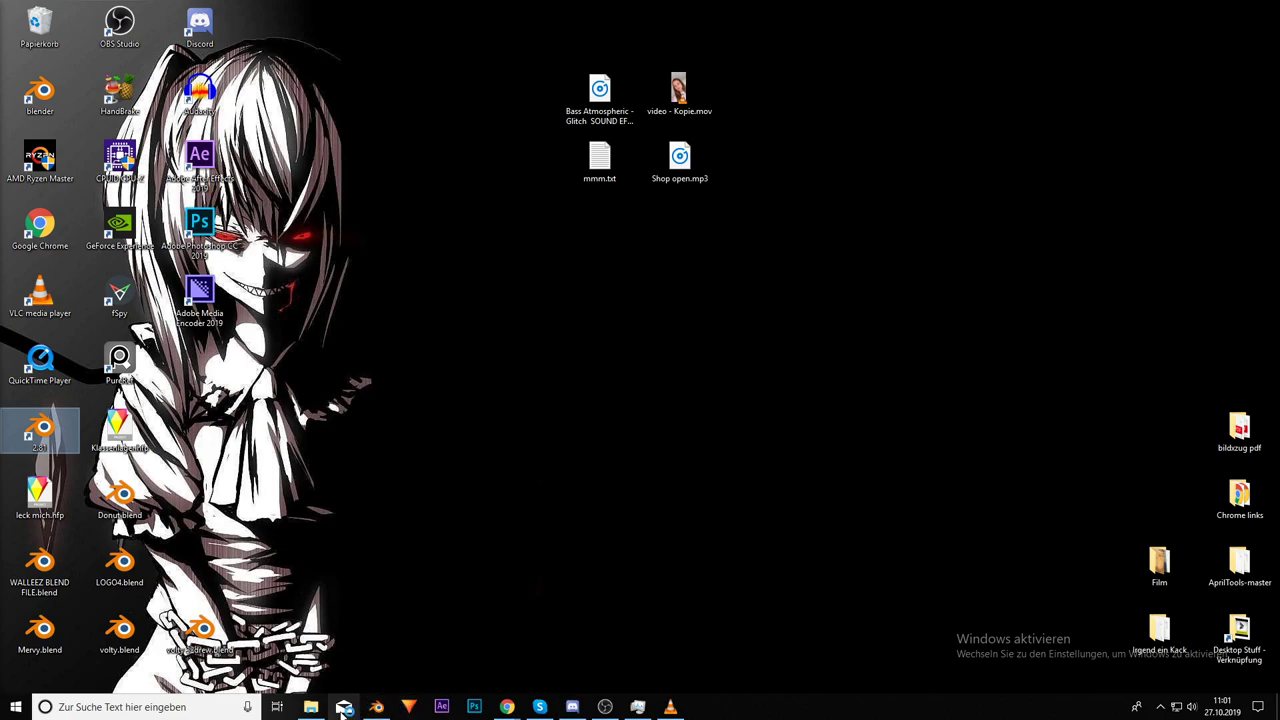
Reopen the project from volty Auto-Speichern 6.aep in the Adobe After Effects Auto-Speichern folder under D:\After effects\Files
{"action": "left_click", "coordinate": [311, 707]}
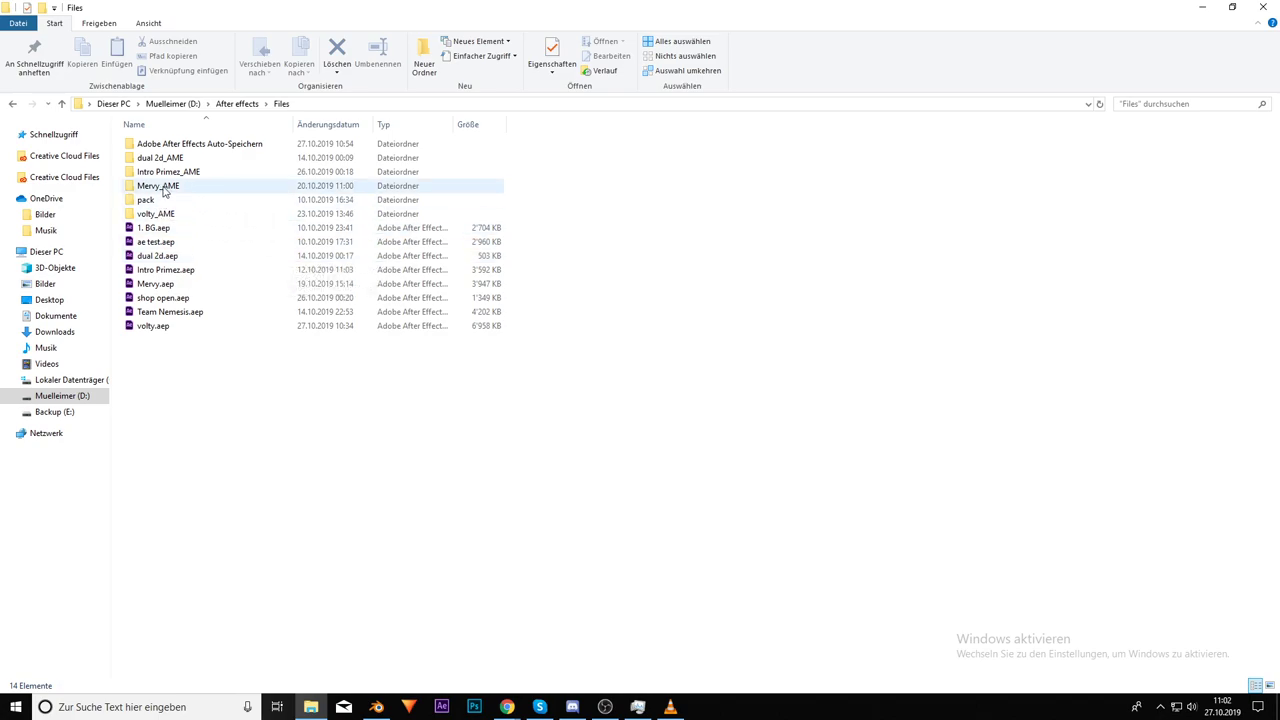
{"action": "double_click", "coordinate": [173, 146]}
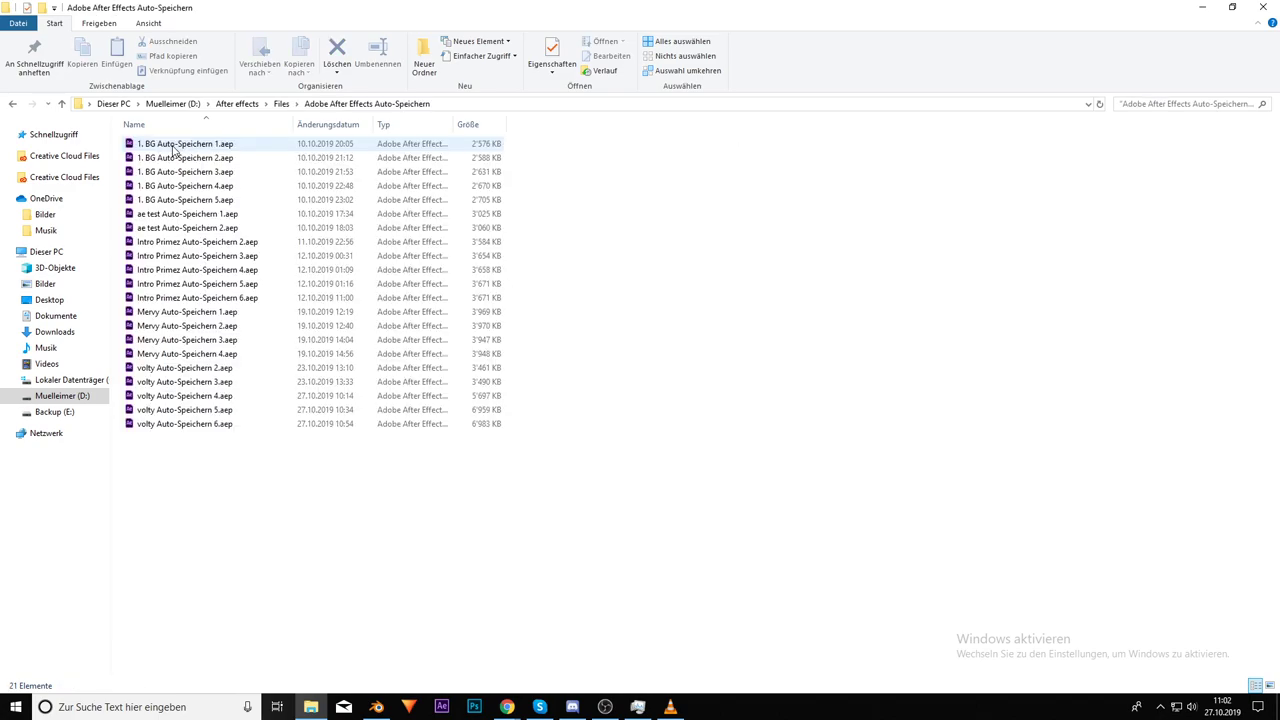
{"action": "left_click", "coordinate": [209, 425]}
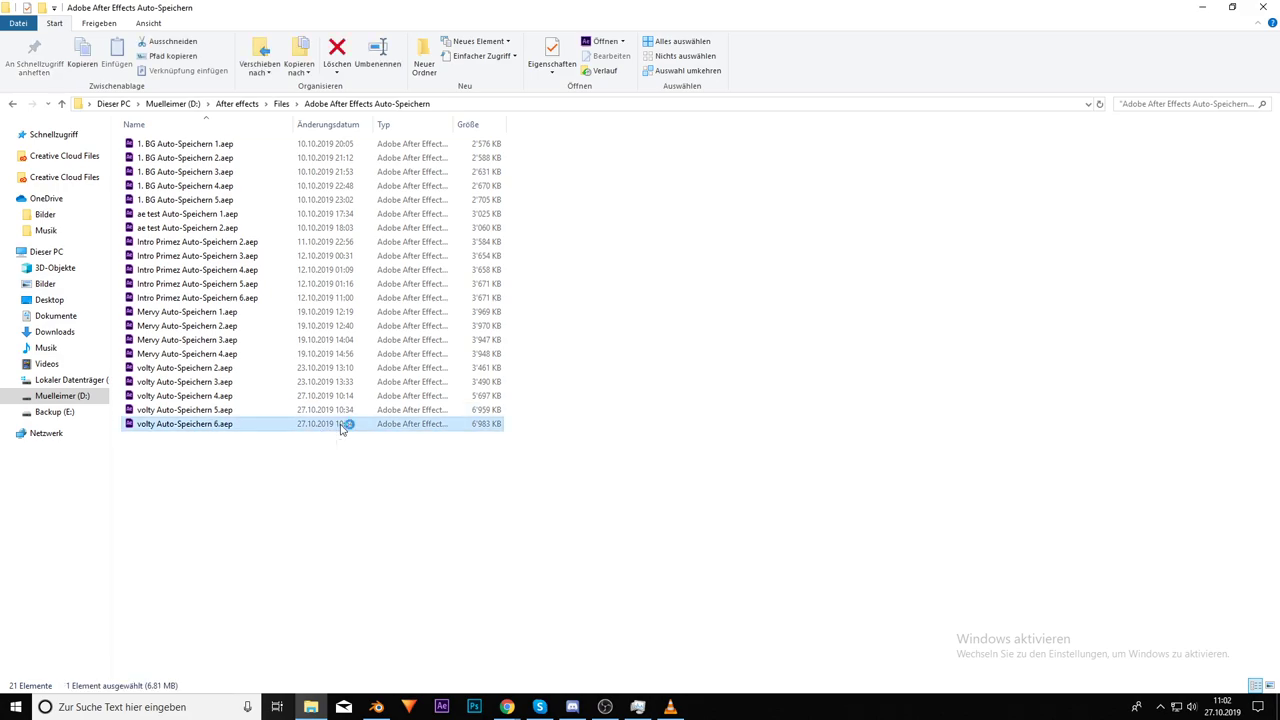
{"action": "left_click", "coordinate": [1202, 7]}
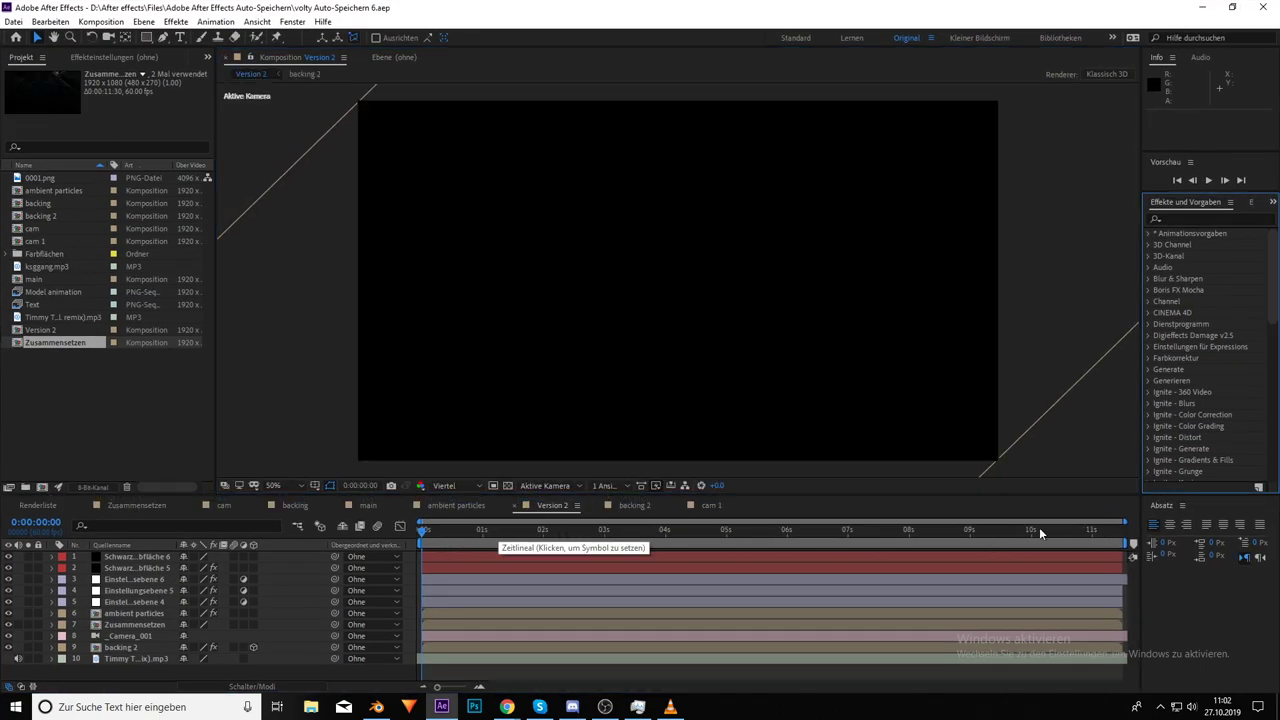
Keyframe the topmost black solid's Deckkraft at 100 % on 0:00:00:00 and 0 % on 0:00:00:17 for an opening fade
{"action": "left_click", "coordinate": [1100, 531]}
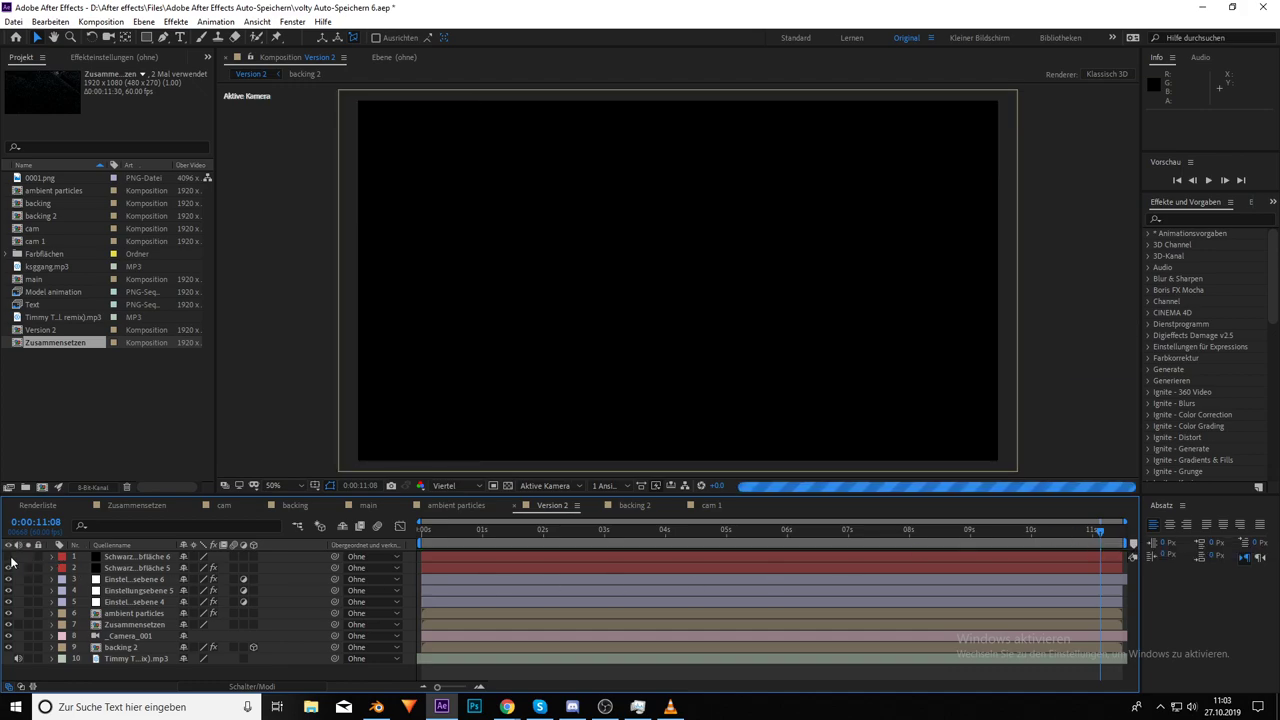
{"action": "key", "text": "space"}
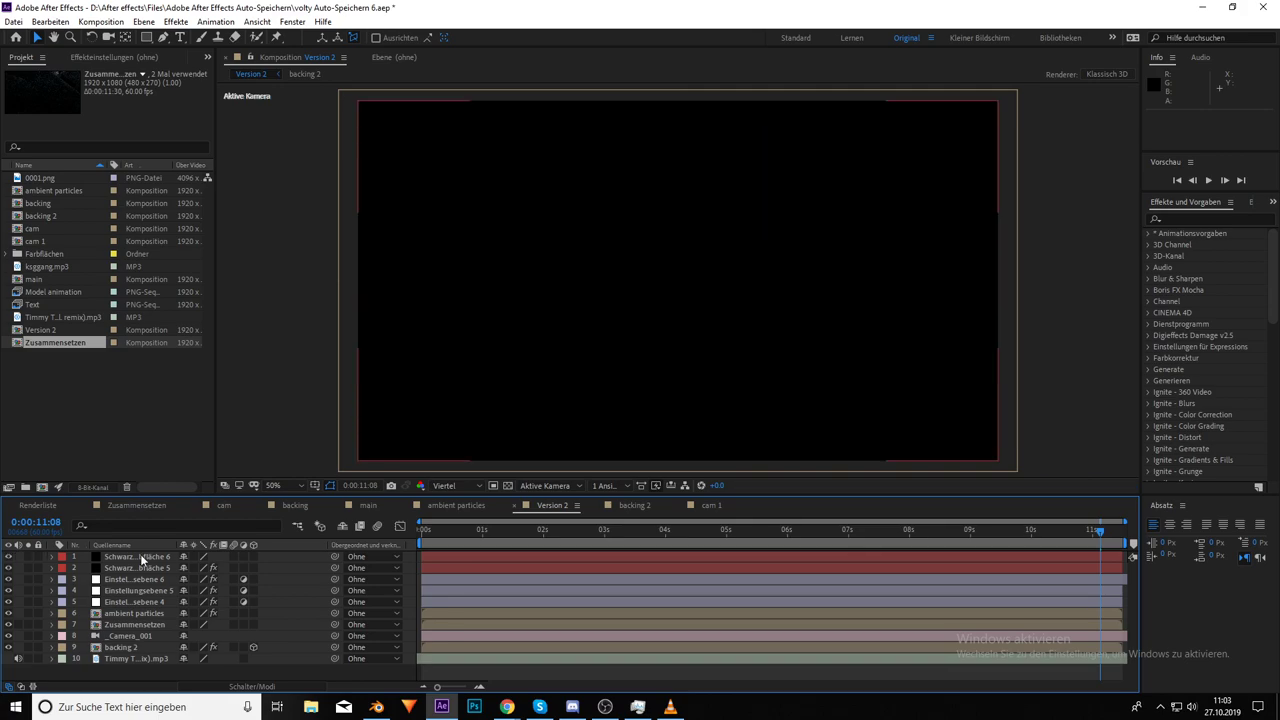
{"action": "key", "text": "space"}
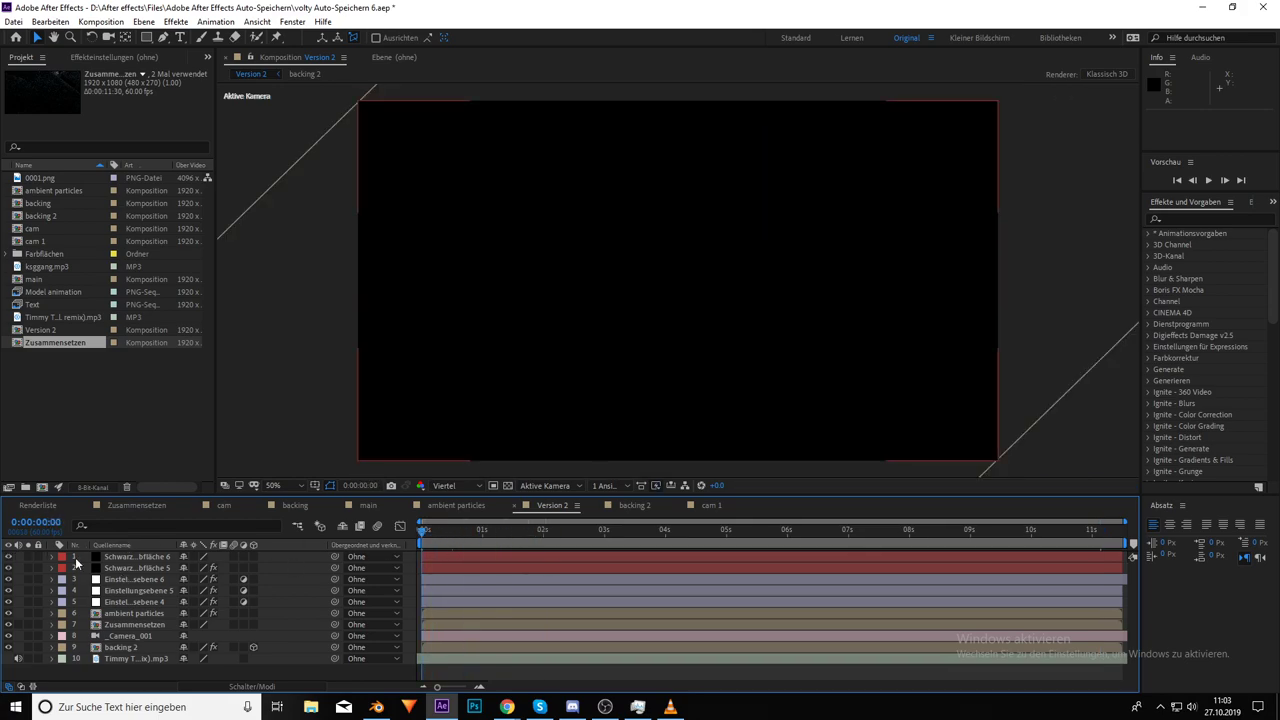
{"action": "left_click", "coordinate": [52, 557]}
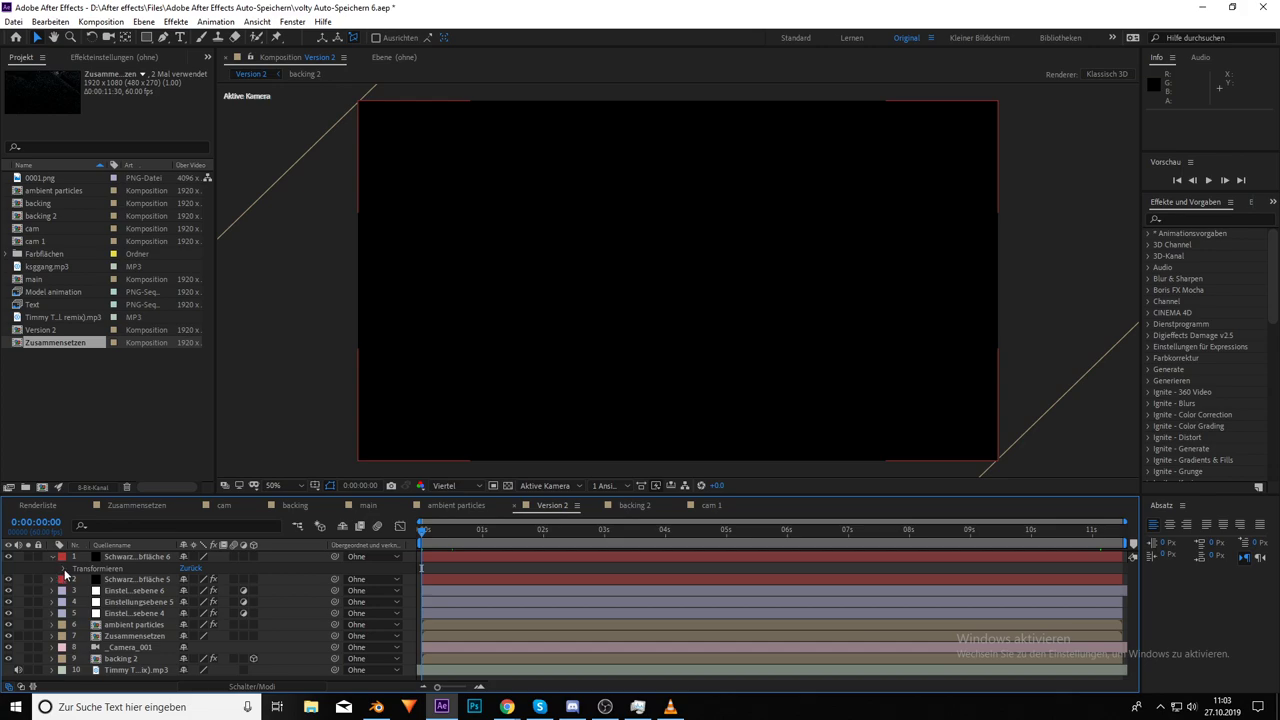
{"action": "left_click", "coordinate": [64, 568]}
{"action": "left_click", "coordinate": [86, 624]}
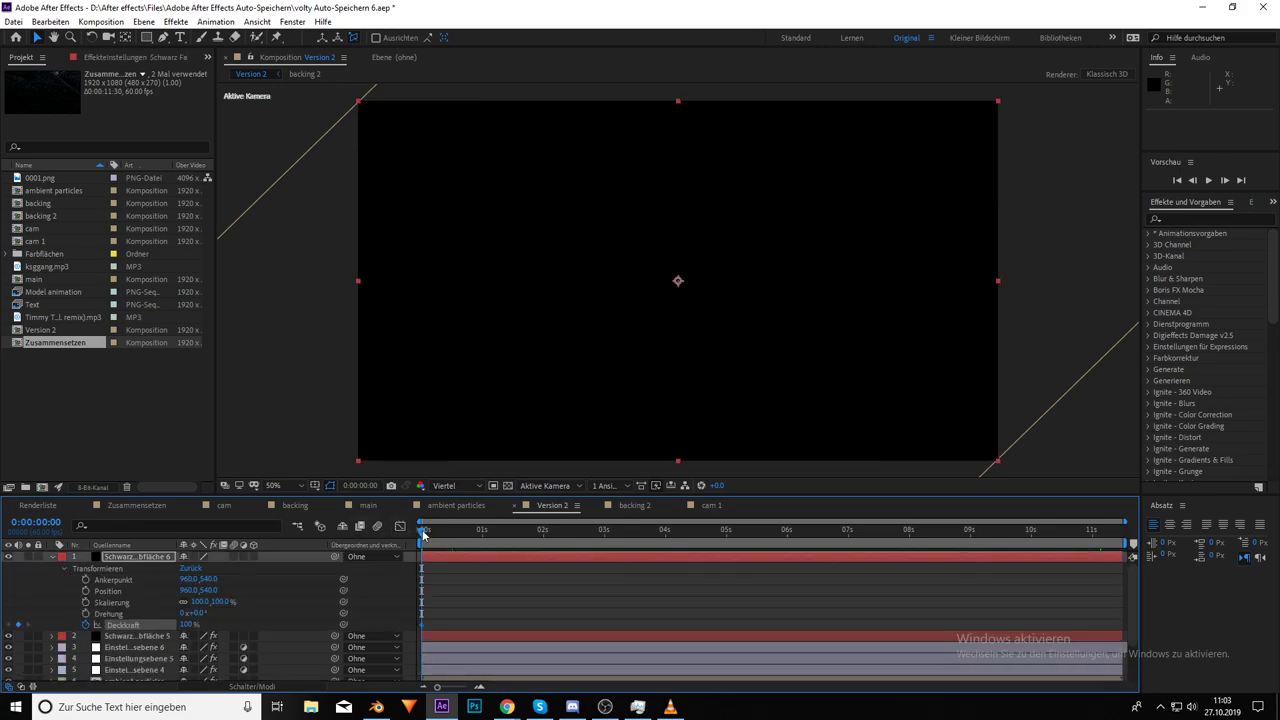
{"action": "left_click_drag", "start_coordinate": [422, 540], "coordinate": [438, 541]}
{"action": "left_click_drag", "start_coordinate": [186, 624], "coordinate": [100, 624]}
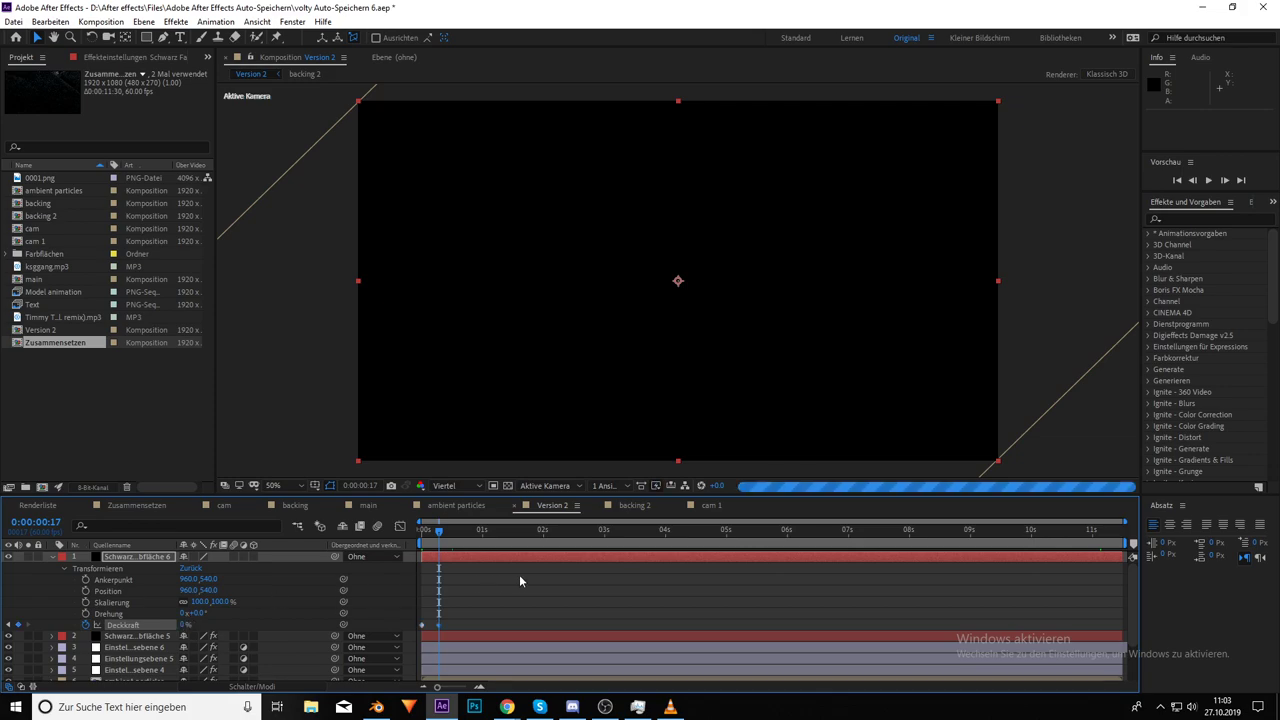
Keyframe the topmost black solid's Deckkraft at 0 % on 0:00:10:59 and 100 % on 0:00:11:29 for a closing fade
{"action": "left_click", "coordinate": [1090, 532]}
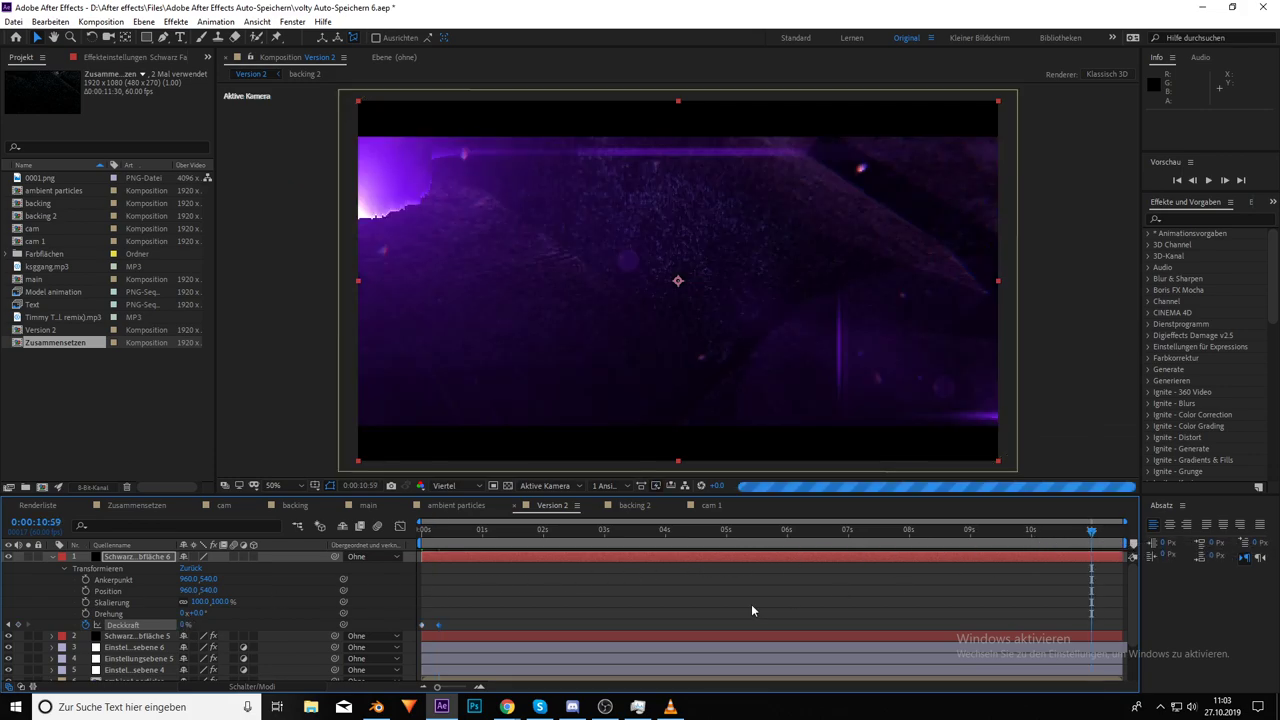
{"action": "left_click_drag", "start_coordinate": [180, 625], "coordinate": [176, 625]}
{"action": "left_click_drag", "start_coordinate": [1090, 527], "coordinate": [1121, 527]}
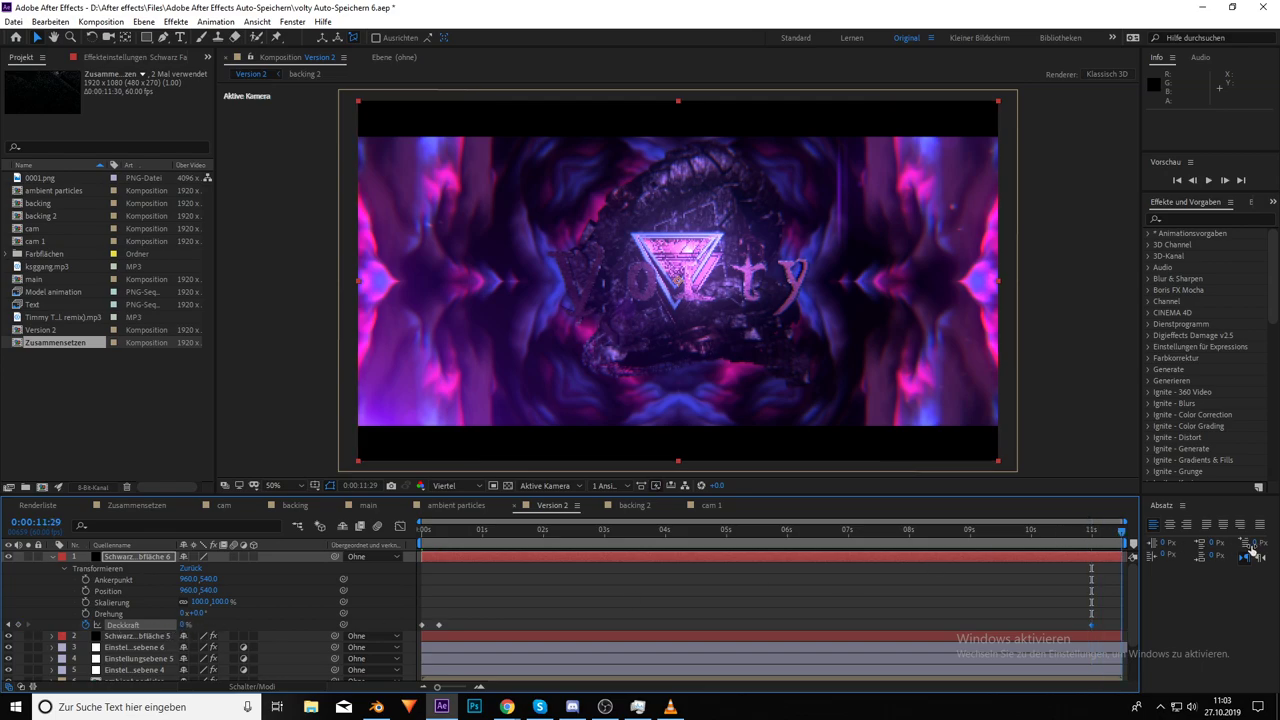
{"action": "left_click_drag", "start_coordinate": [184, 625], "coordinate": [1195, 625]}
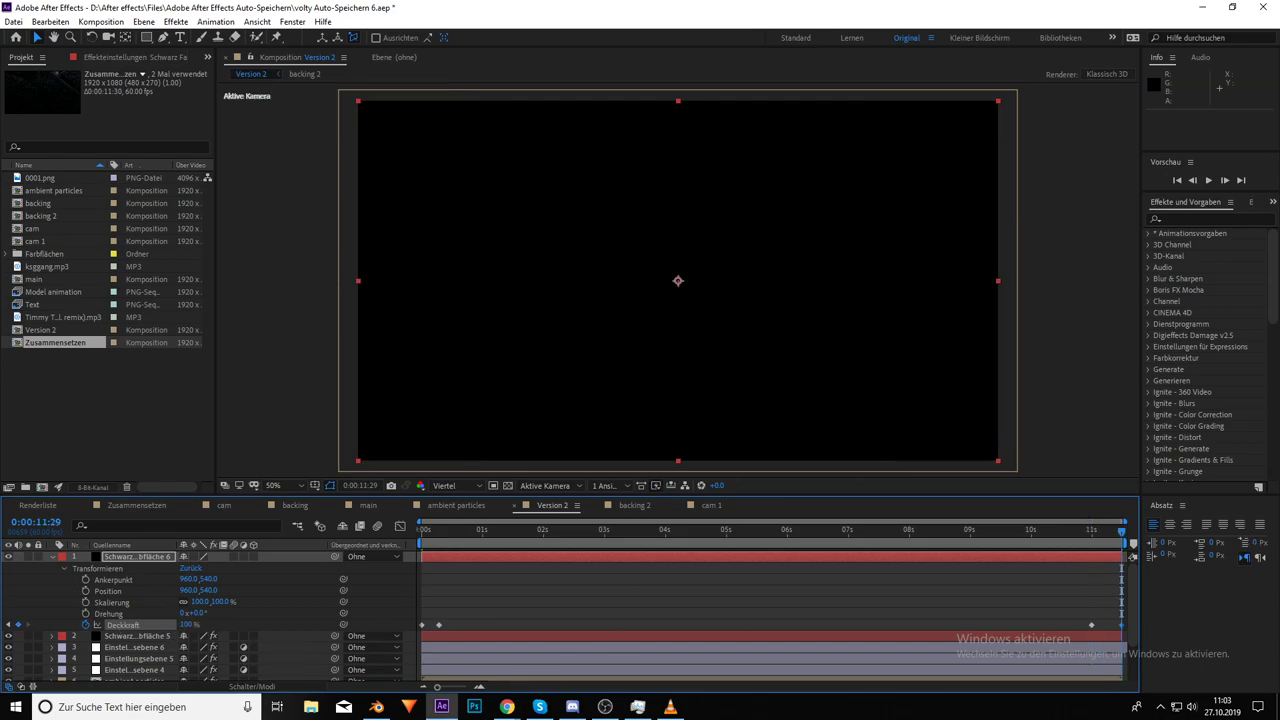
Preview Version 2 from 0:00:08:23
{"action": "left_click", "coordinate": [932, 532]}
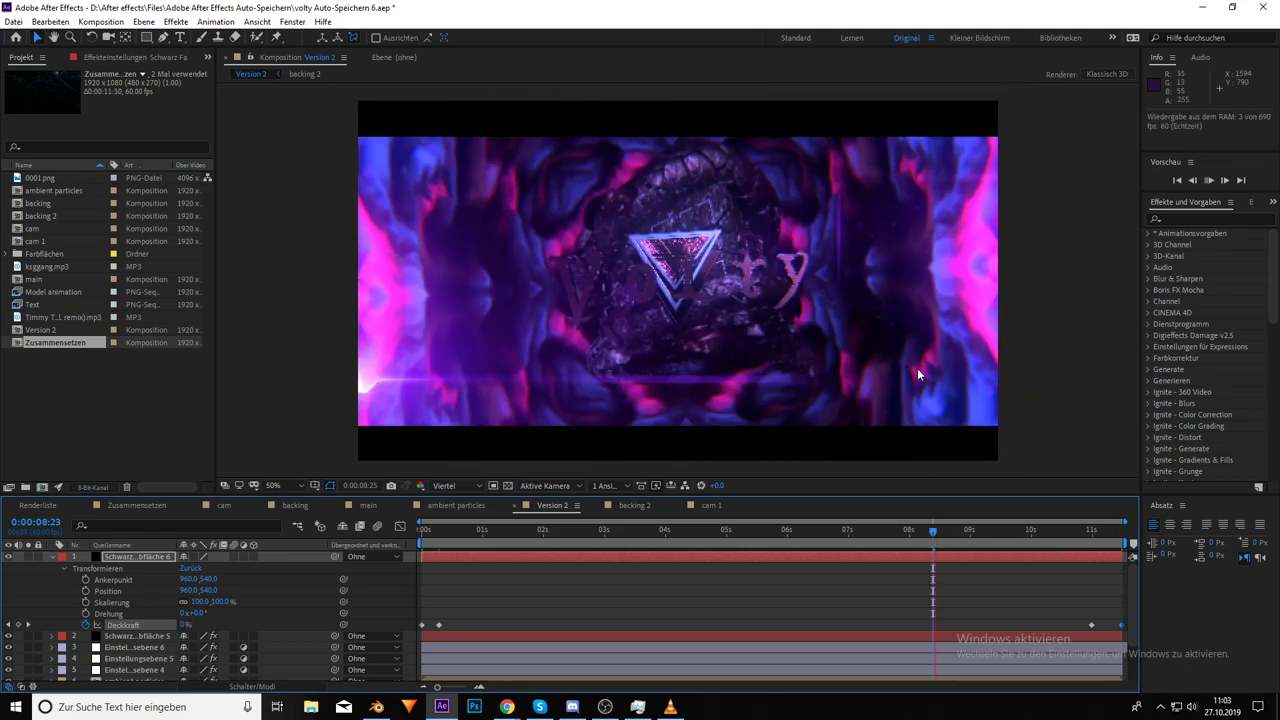
{"action": "key", "text": "Page_Down"}
{"action": "key", "text": "Page_Down"}
{"action": "key", "text": "Page_Down"}
{"action": "key", "text": "Page_Down"}
Examine the effects on the backing 2 and ambient particles layers of the recovered Version 2 composition
{"action": "scroll", "coordinate": [127, 662], "scroll_direction": "down", "scroll_amount": 2}
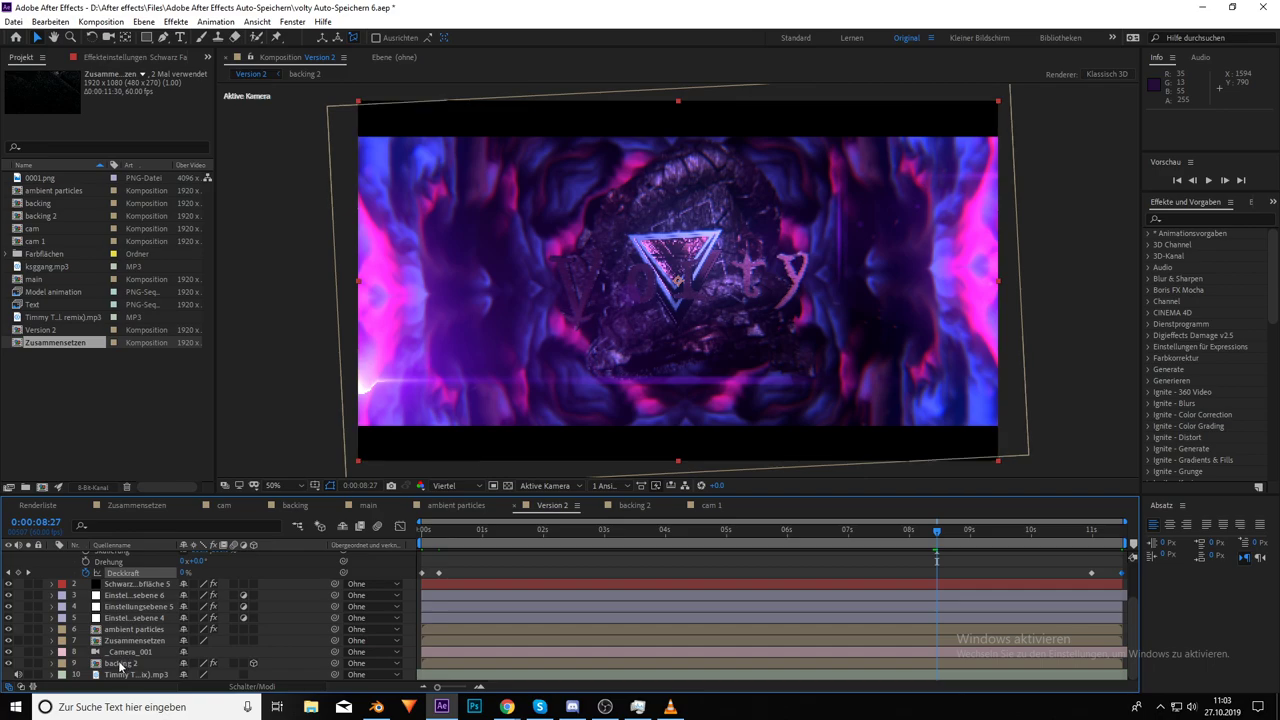
{"action": "left_click", "coordinate": [125, 664]}
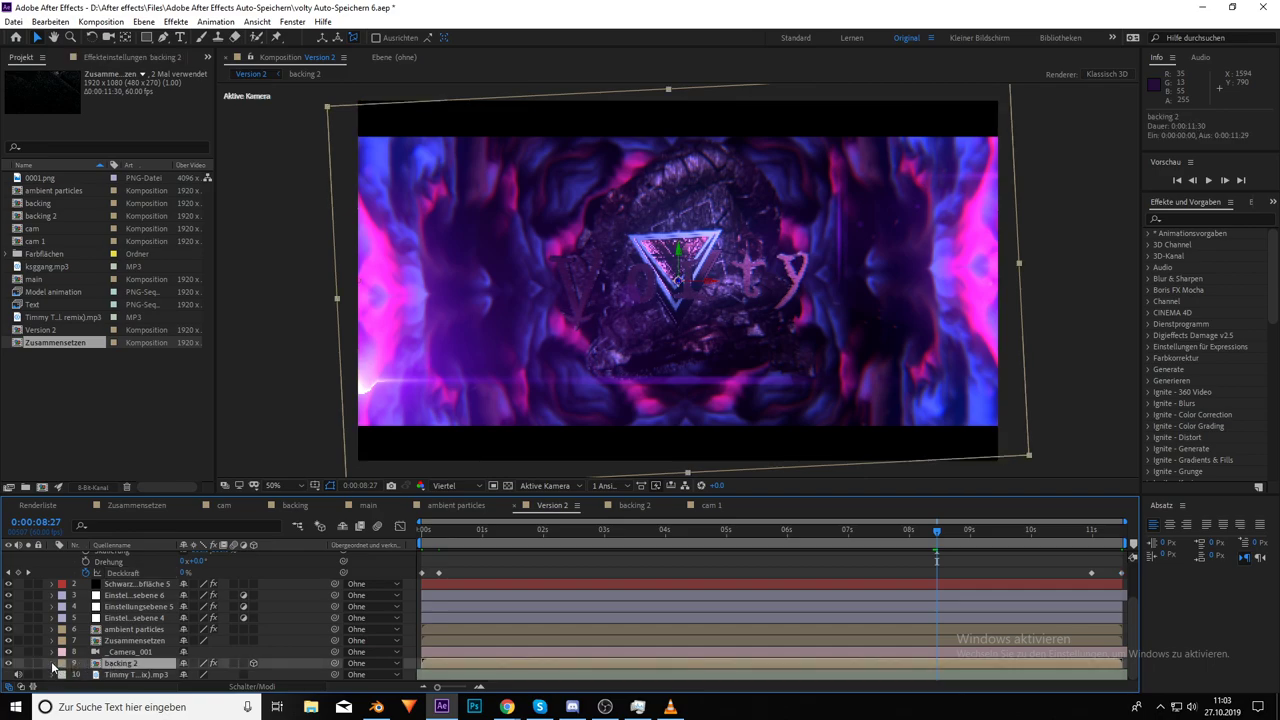
{"action": "left_click", "coordinate": [52, 663]}
{"action": "left_click", "coordinate": [66, 580]}
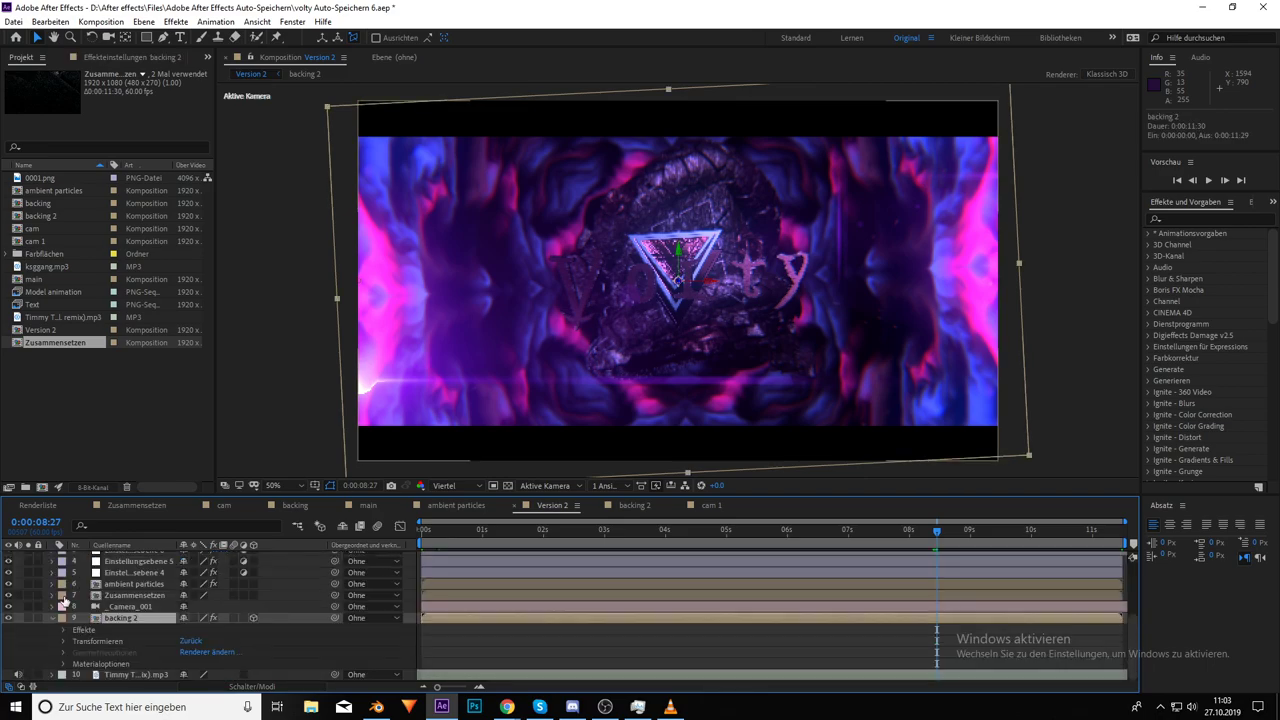
{"action": "left_click", "coordinate": [64, 630]}
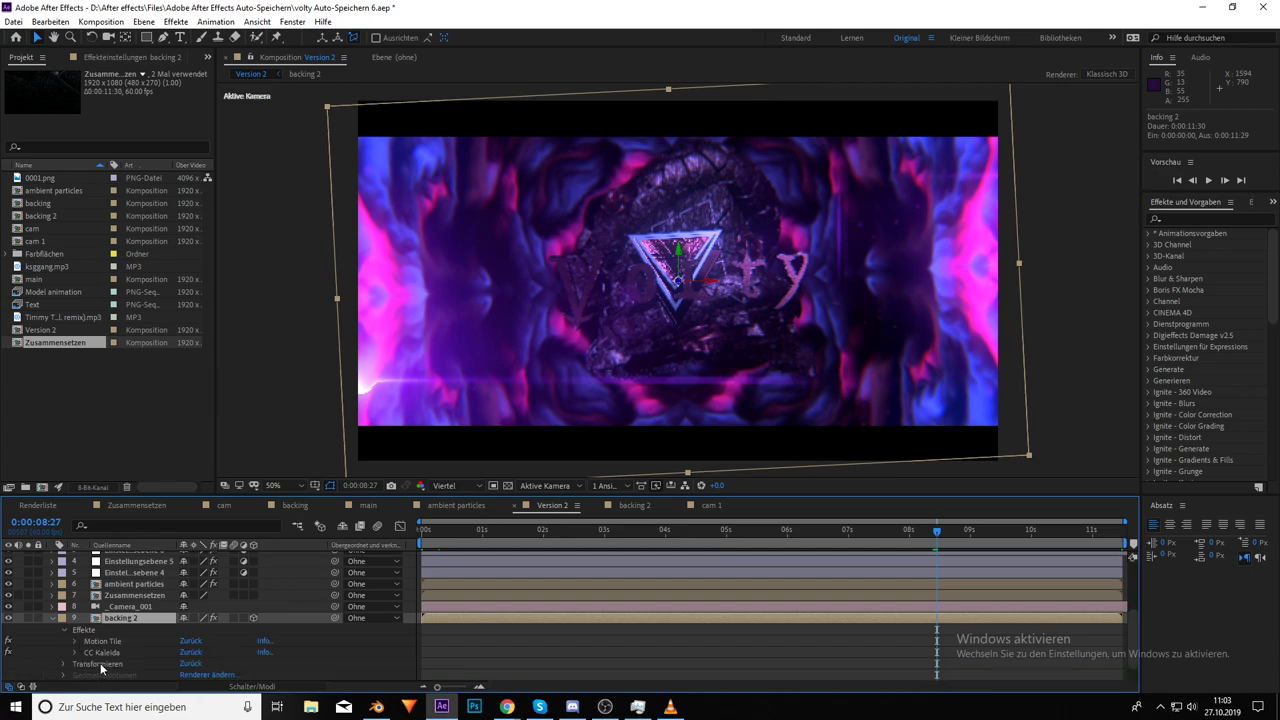
{"action": "left_click", "coordinate": [50, 618]}
{"action": "left_click", "coordinate": [100, 630]}
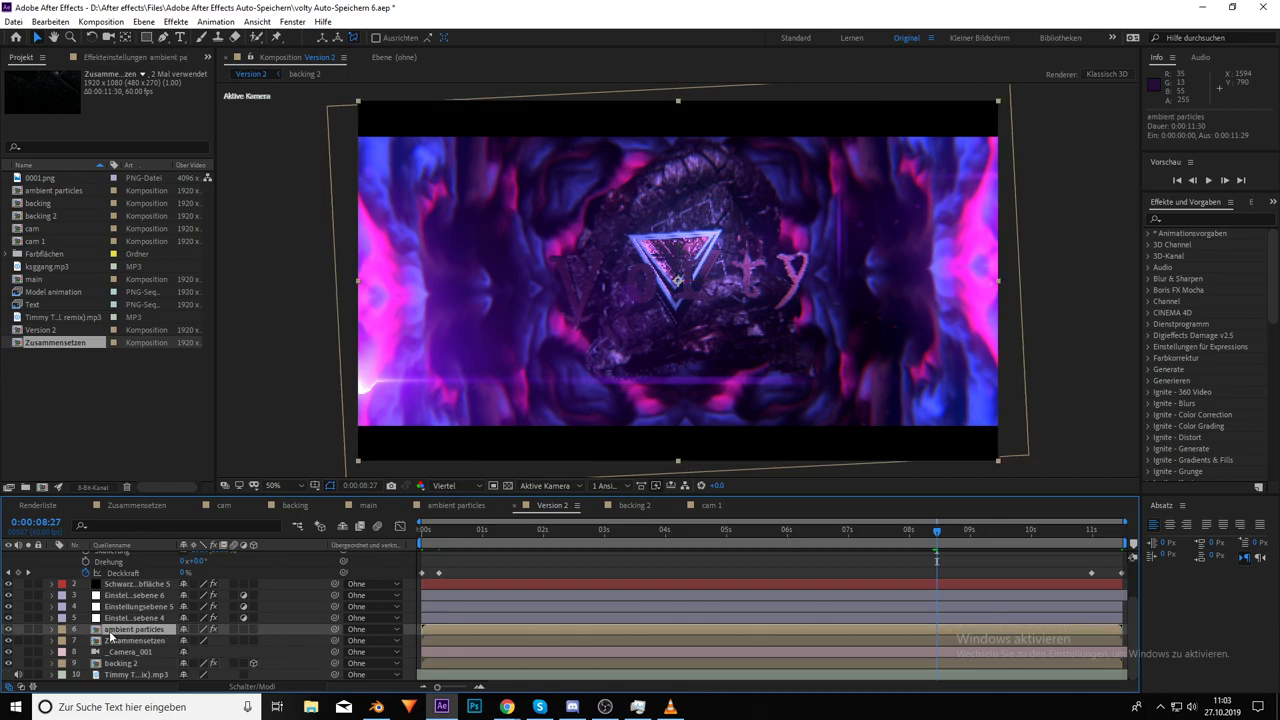
{"action": "left_click", "coordinate": [52, 630]}
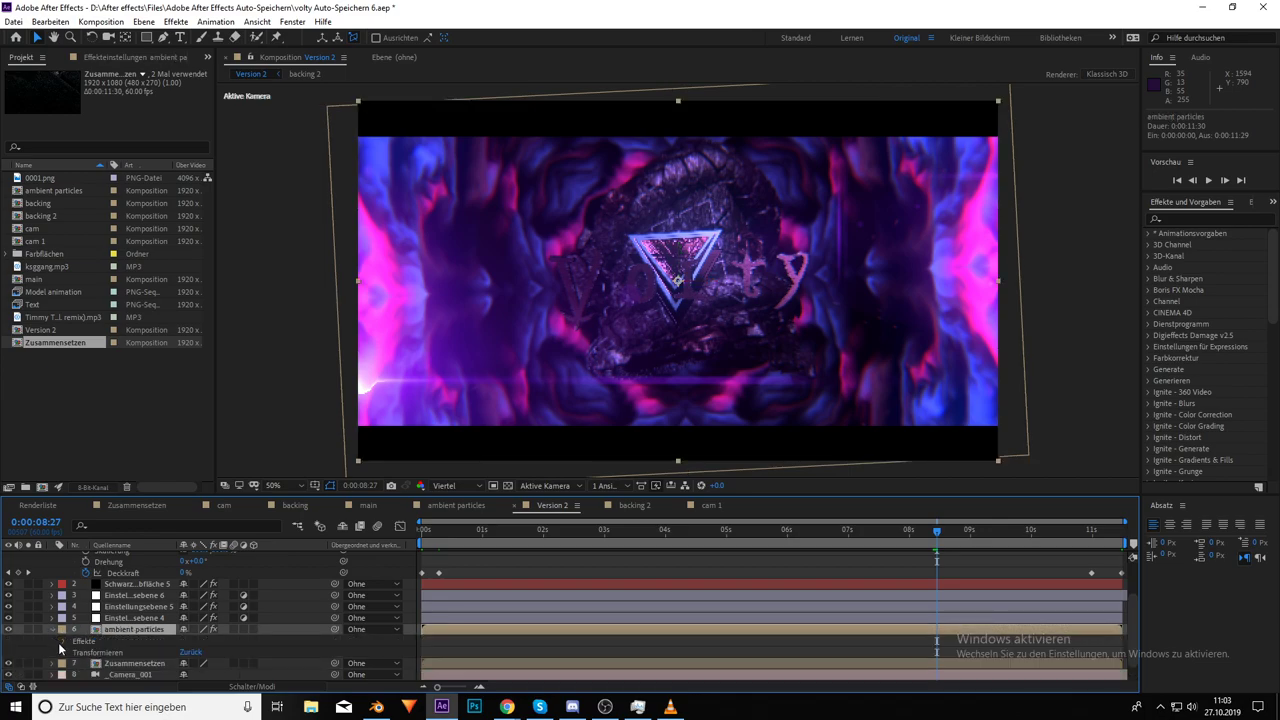
{"action": "left_click", "coordinate": [64, 641]}
{"action": "left_click", "coordinate": [64, 641]}
{"action": "left_click", "coordinate": [52, 629]}
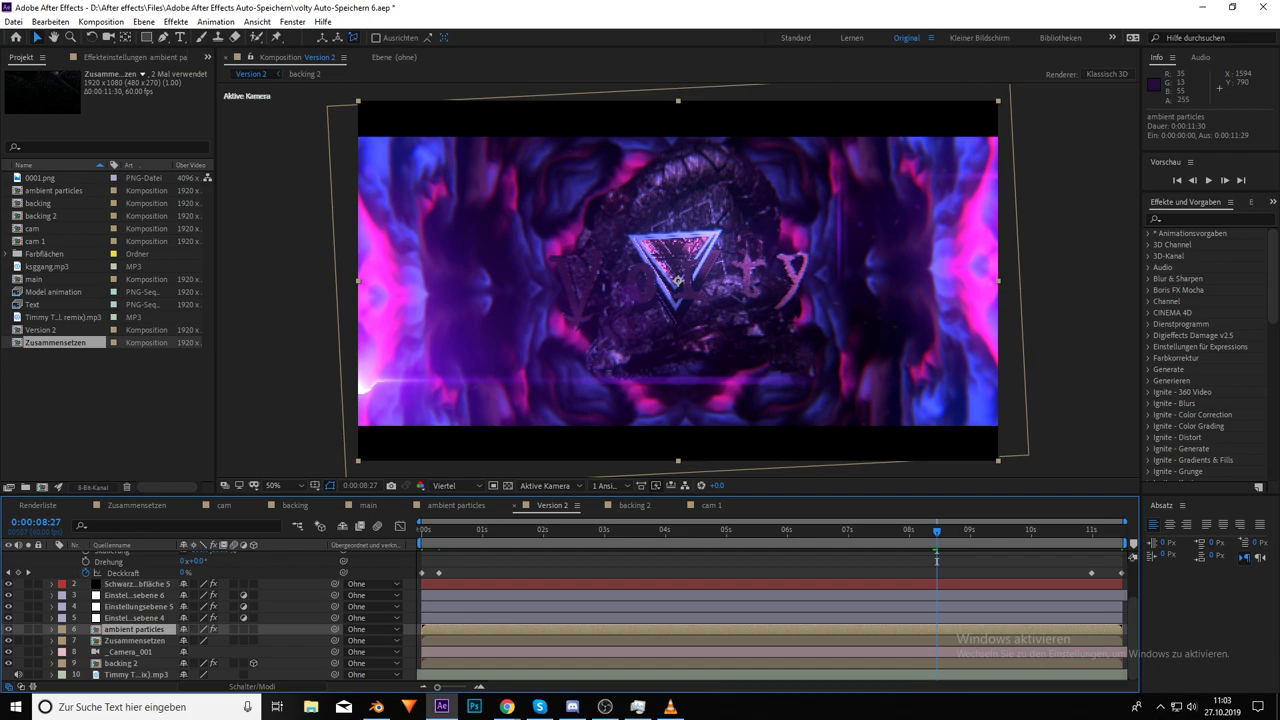
Preview the pixel sorting in Version 2 from 0:00:09:02
{"action": "left_click", "coordinate": [1007, 531]}
{"action": "left_click_drag", "start_coordinate": [993, 545], "coordinate": [971, 548]}
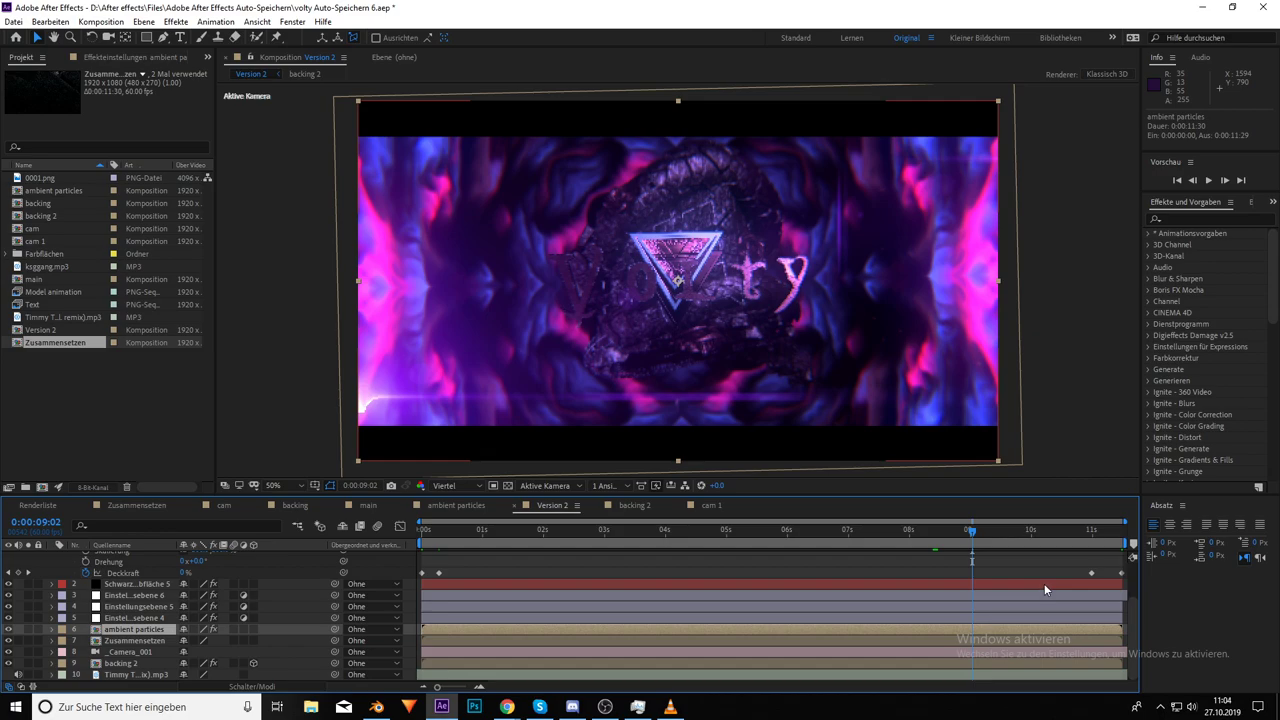
{"action": "key", "text": "space"}
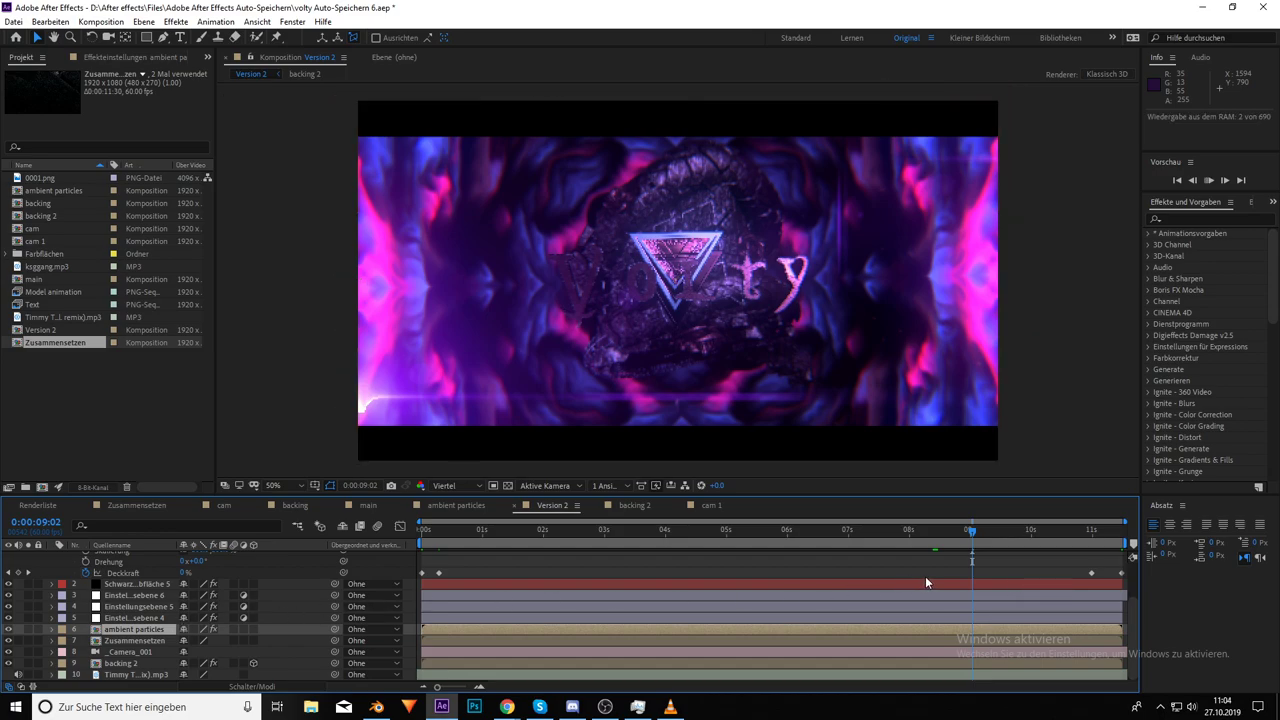
{"action": "key", "text": "space"}
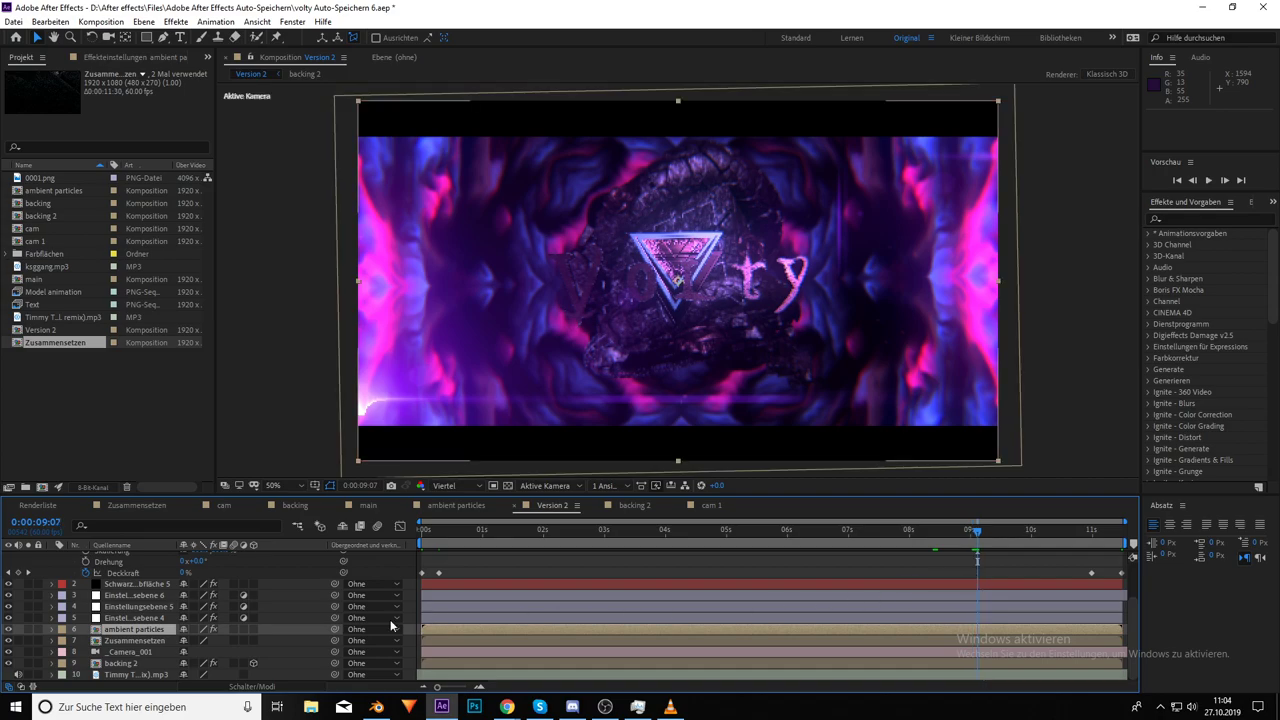
Keyframe the AE Pixel Sorter Threshold of Einstellungsebene 6 at 50 on 0:00:09:07
{"action": "left_click", "coordinate": [133, 618]}
{"action": "left_click", "coordinate": [130, 596]}
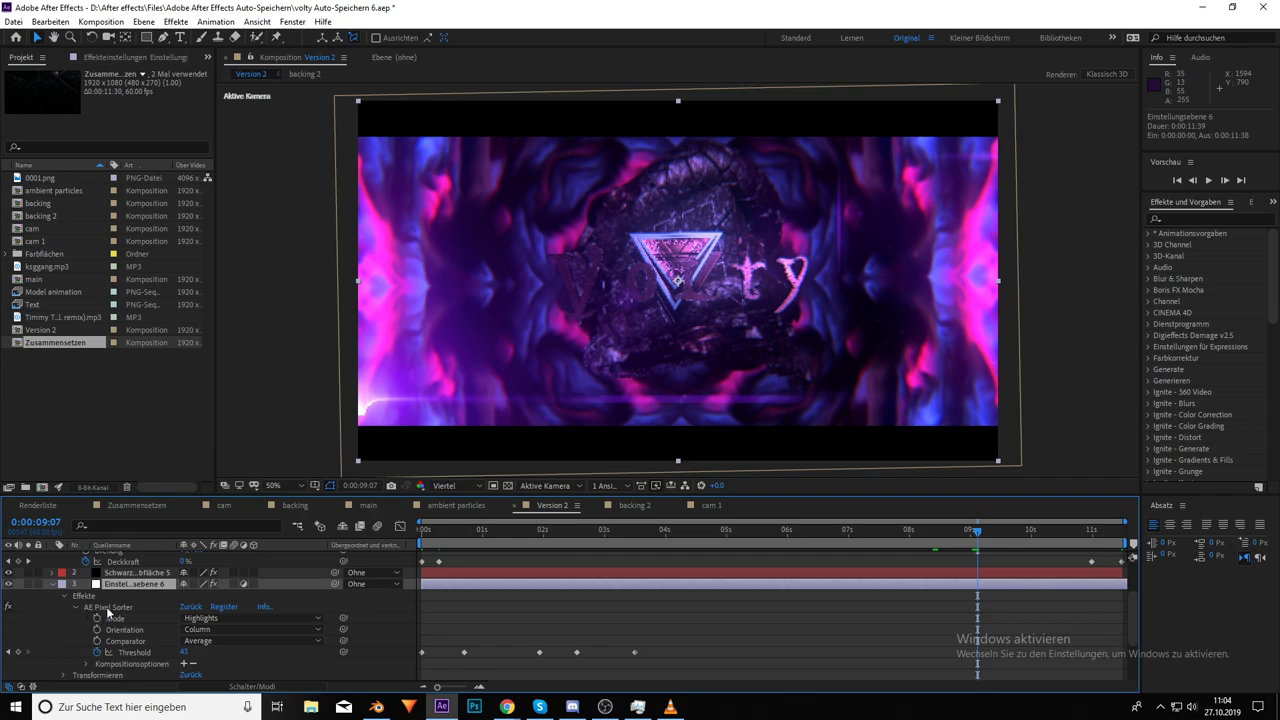
{"action": "double_click", "coordinate": [106, 607]}
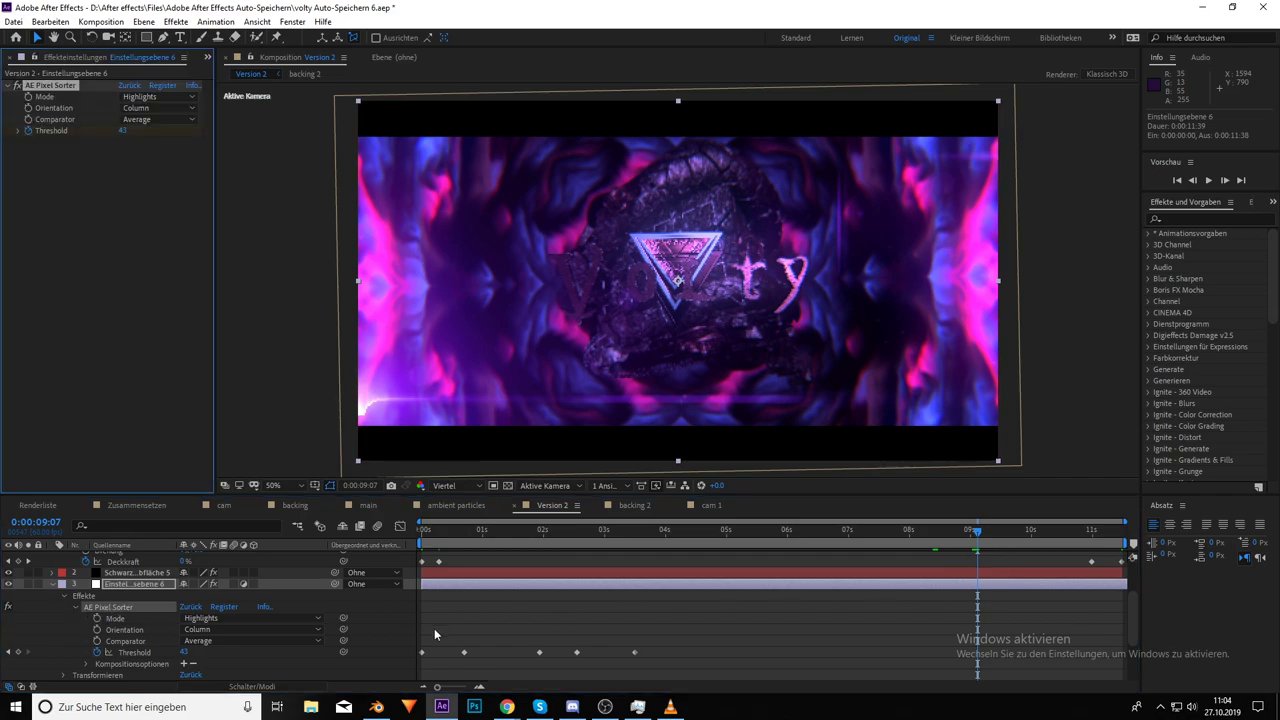
{"action": "left_click_drag", "start_coordinate": [183, 652], "coordinate": [188, 652]}
{"action": "left_click", "coordinate": [186, 653]}
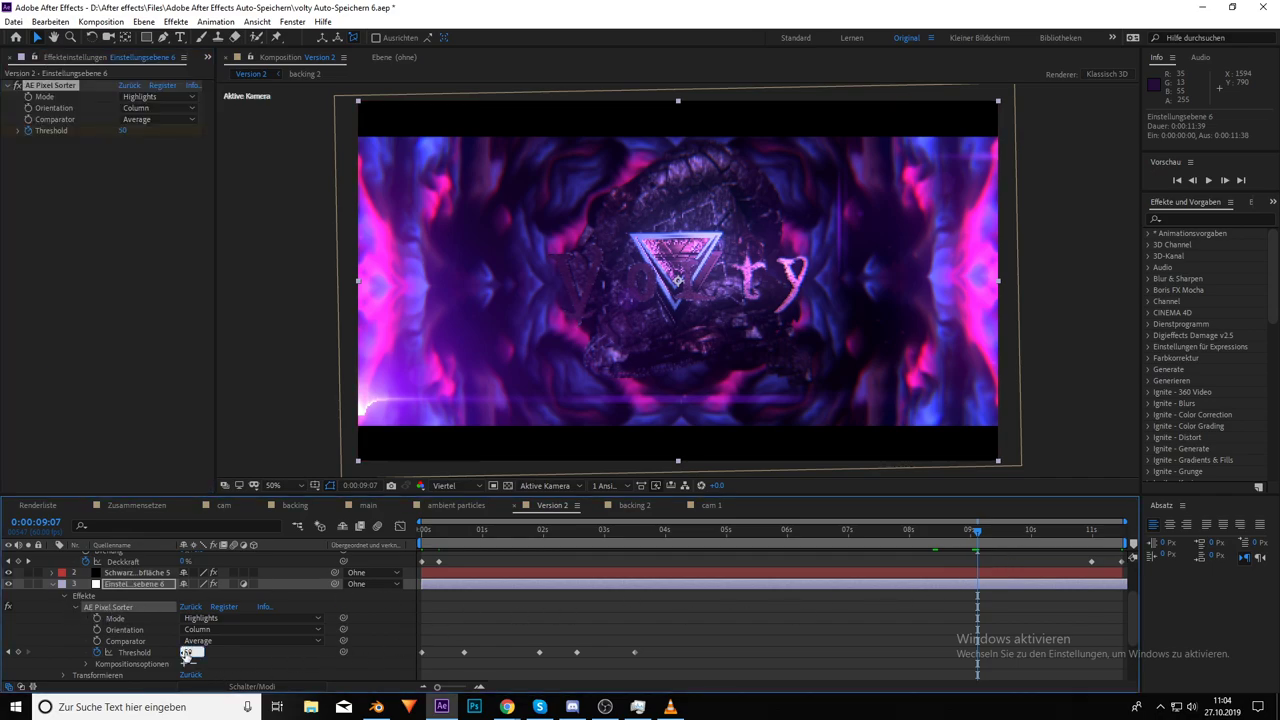
{"action": "key", "text": "Return"}
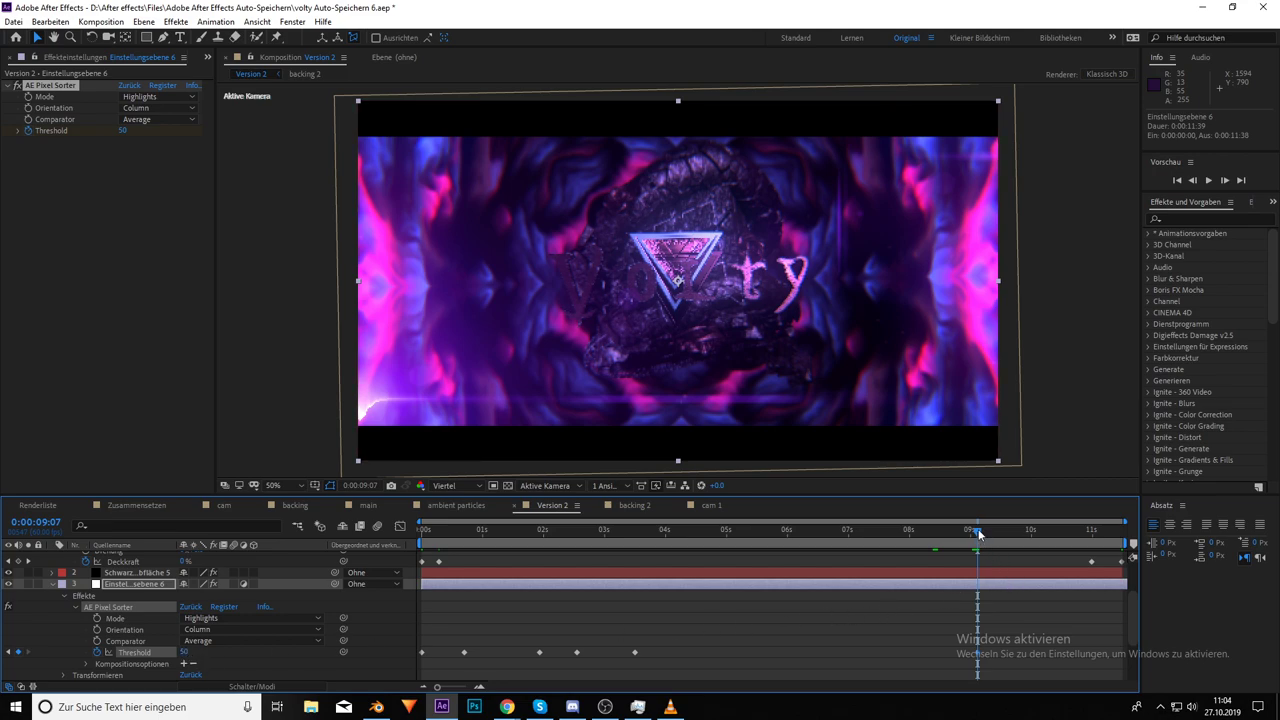
Add a closing AE Pixel Sorter Threshold keyframe on 0:00:11:29 to intensify the sorting towards the end
{"action": "key", "text": "End"}
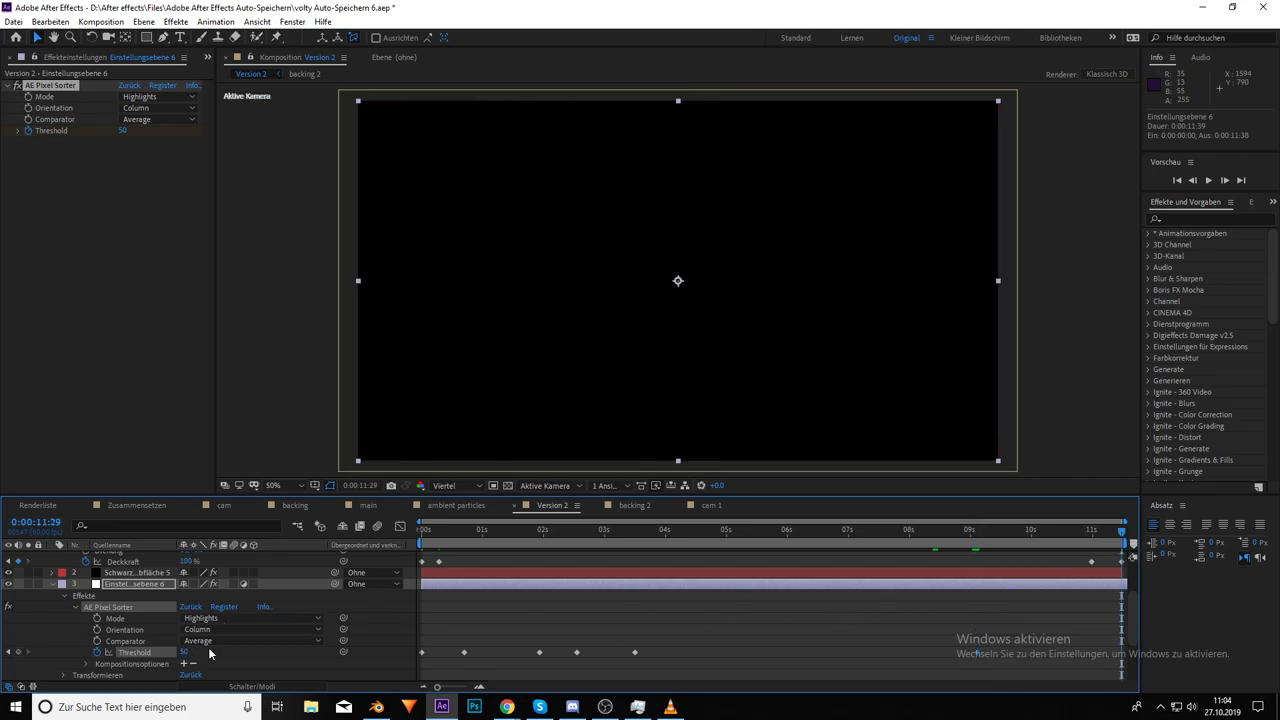
{"action": "left_click_drag", "start_coordinate": [184, 652], "coordinate": [1079, 552]}
{"action": "mouse_move", "coordinate": [965, 537]}
{"action": "left_mouse_down"}
{"action": "mouse_move", "coordinate": [940, 531]}
{"action": "mouse_move", "coordinate": [951, 531]}
{"action": "left_mouse_up"}
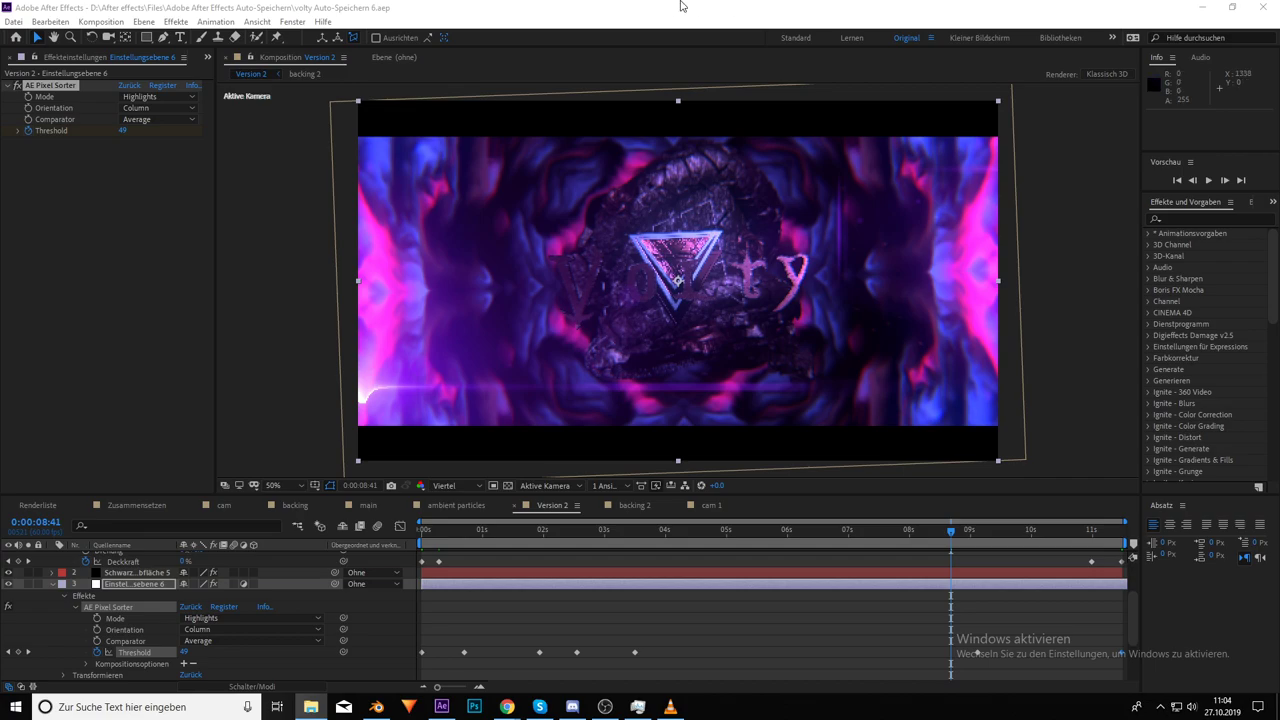
Examine Version 2 in volty.aep up to 0:00:11:29 and the main composition in tmpAEtoAMEProject-main.aep
{"action": "left_click", "coordinate": [1201, 7]}
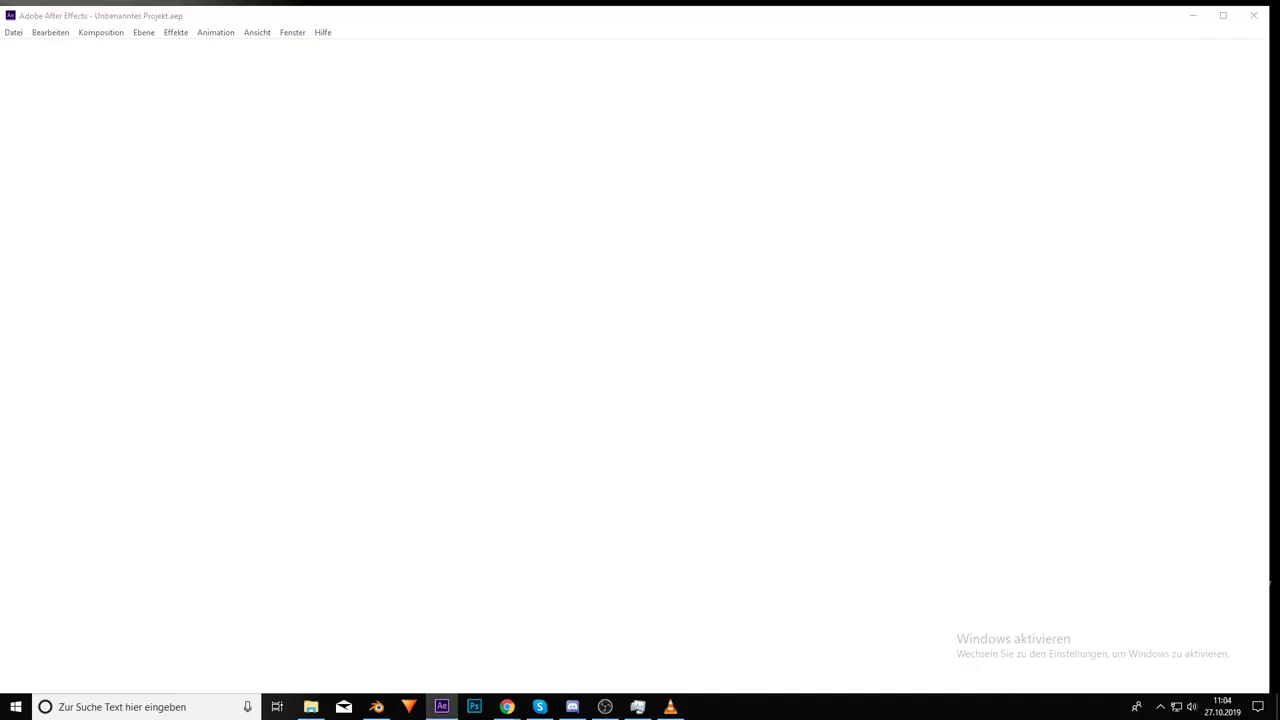
{"action": "left_click", "coordinate": [507, 706]}
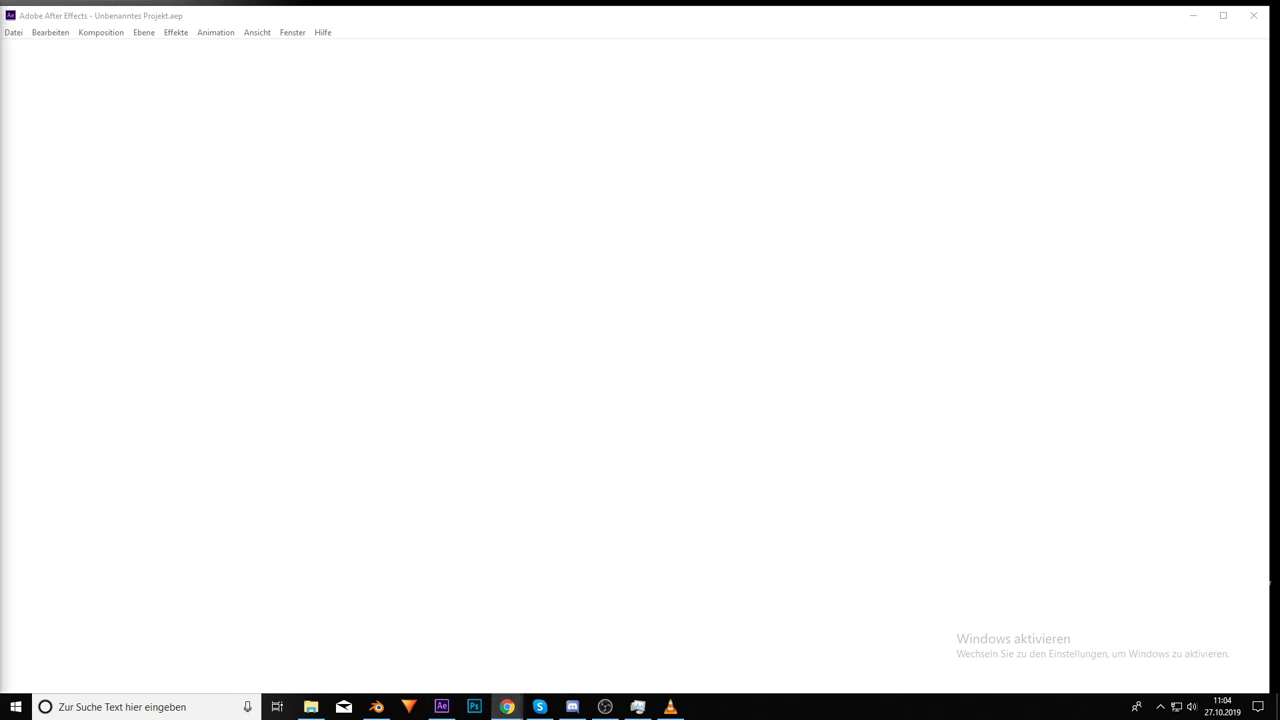
{"action": "left_click", "coordinate": [1253, 16]}
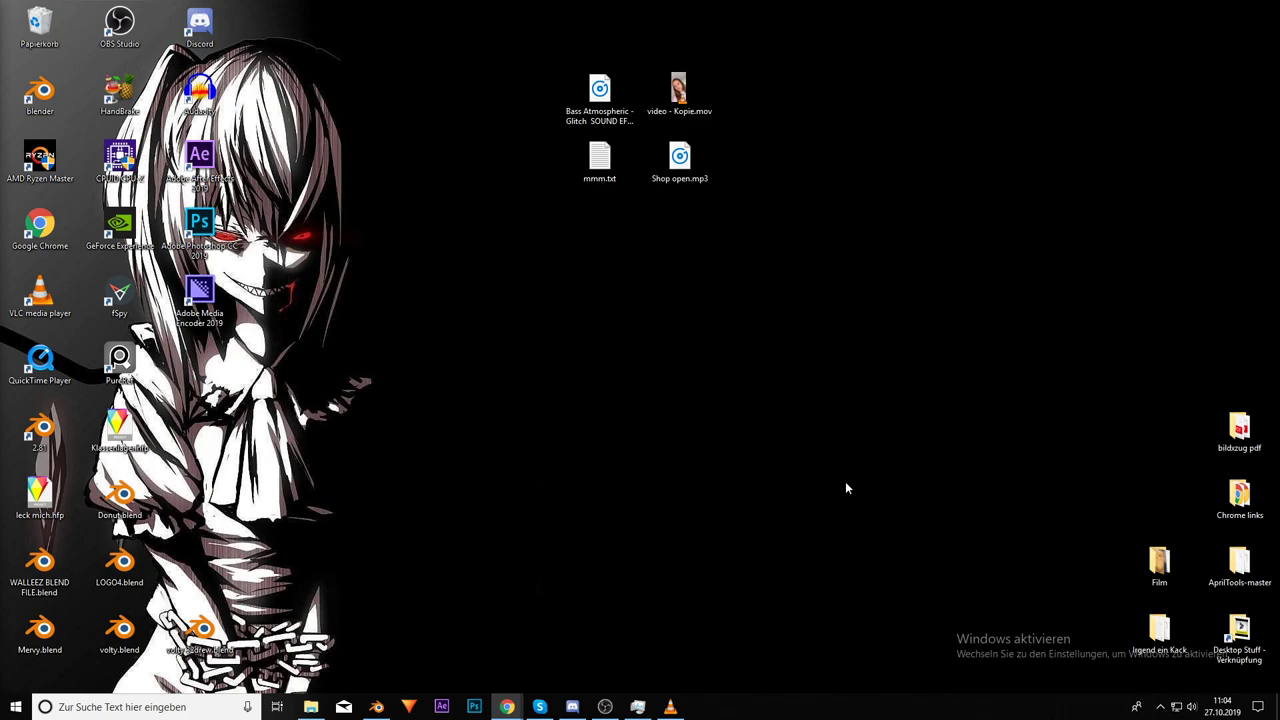
{"action": "left_click", "coordinate": [594, 394]}
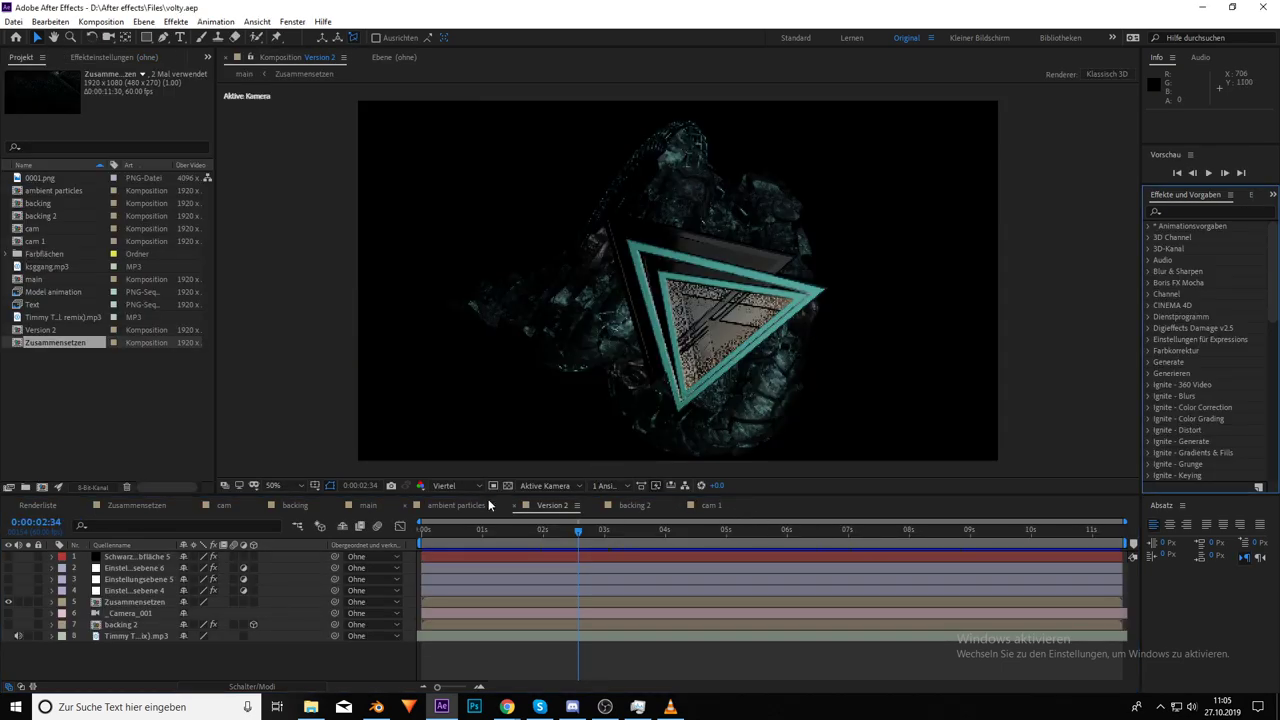
{"action": "left_click_drag", "start_coordinate": [603, 530], "coordinate": [1188, 566]}
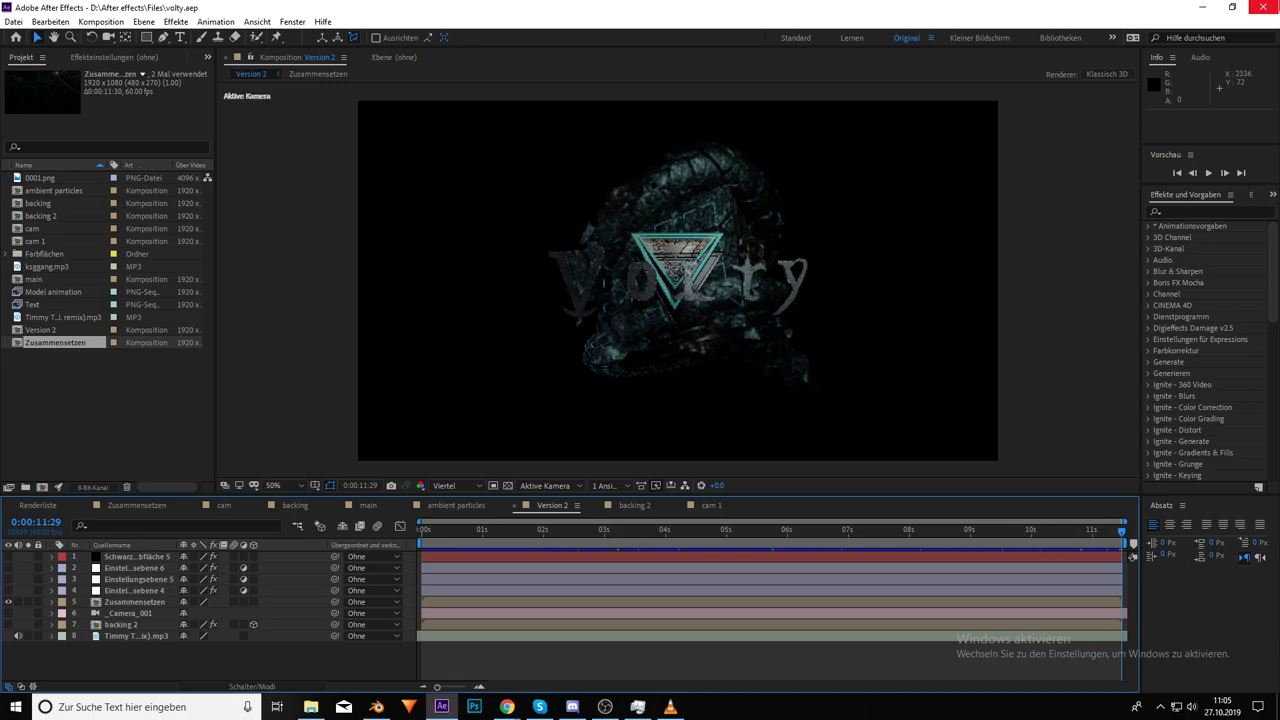
{"action": "left_click", "coordinate": [1262, 7]}
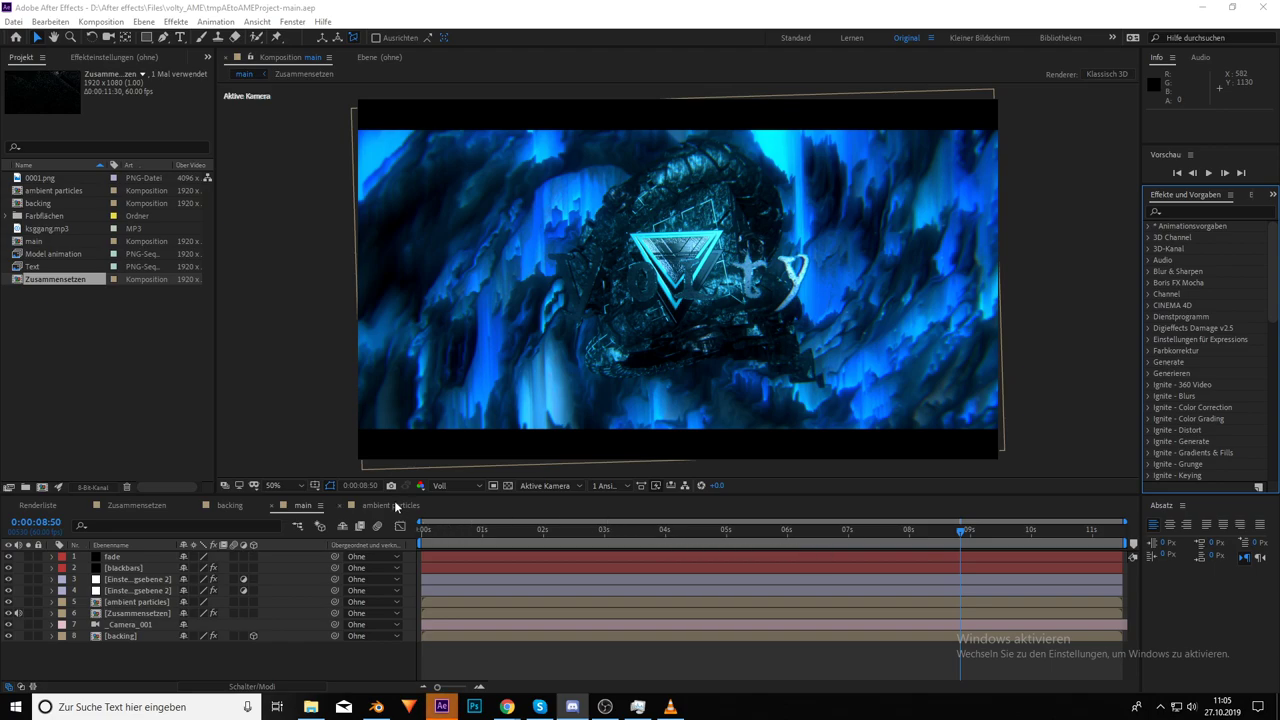
{"action": "key", "text": "super+d"}
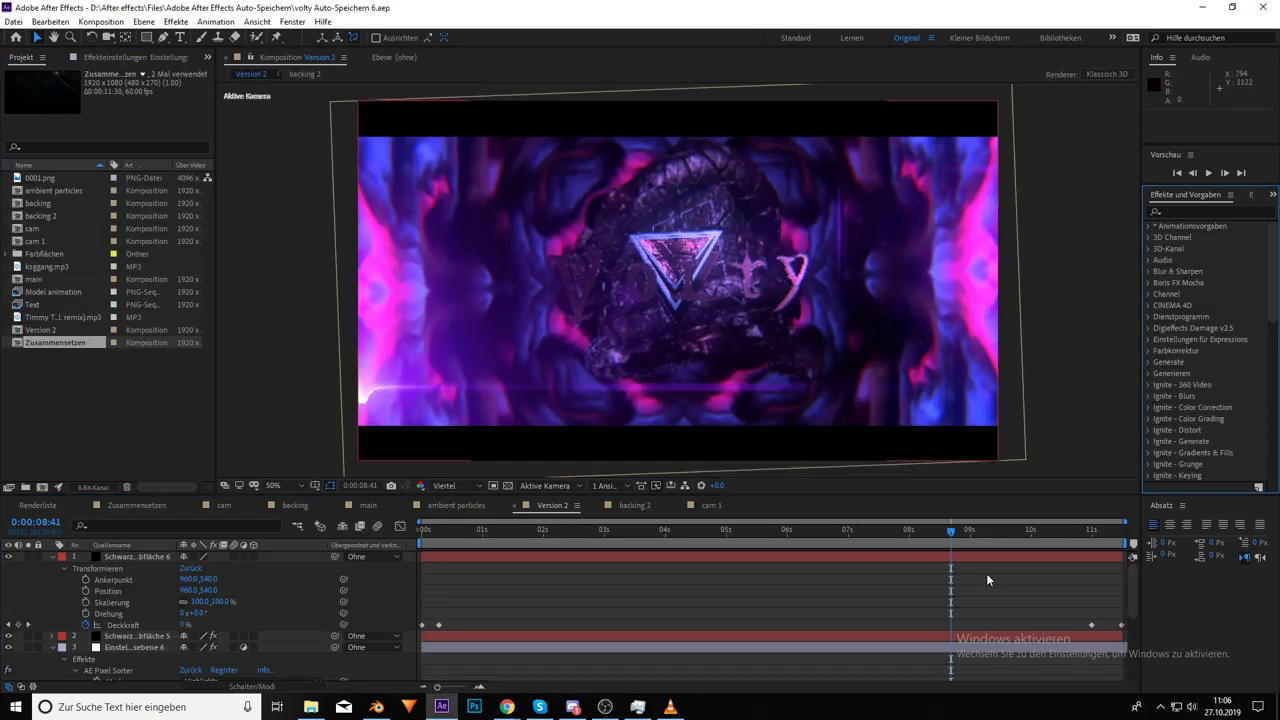
Preview the pixel-sorted ending of Version 2 in the autosaved project from 0:00:10:02
{"action": "left_click_drag", "start_coordinate": [958, 532], "coordinate": [1033, 540]}
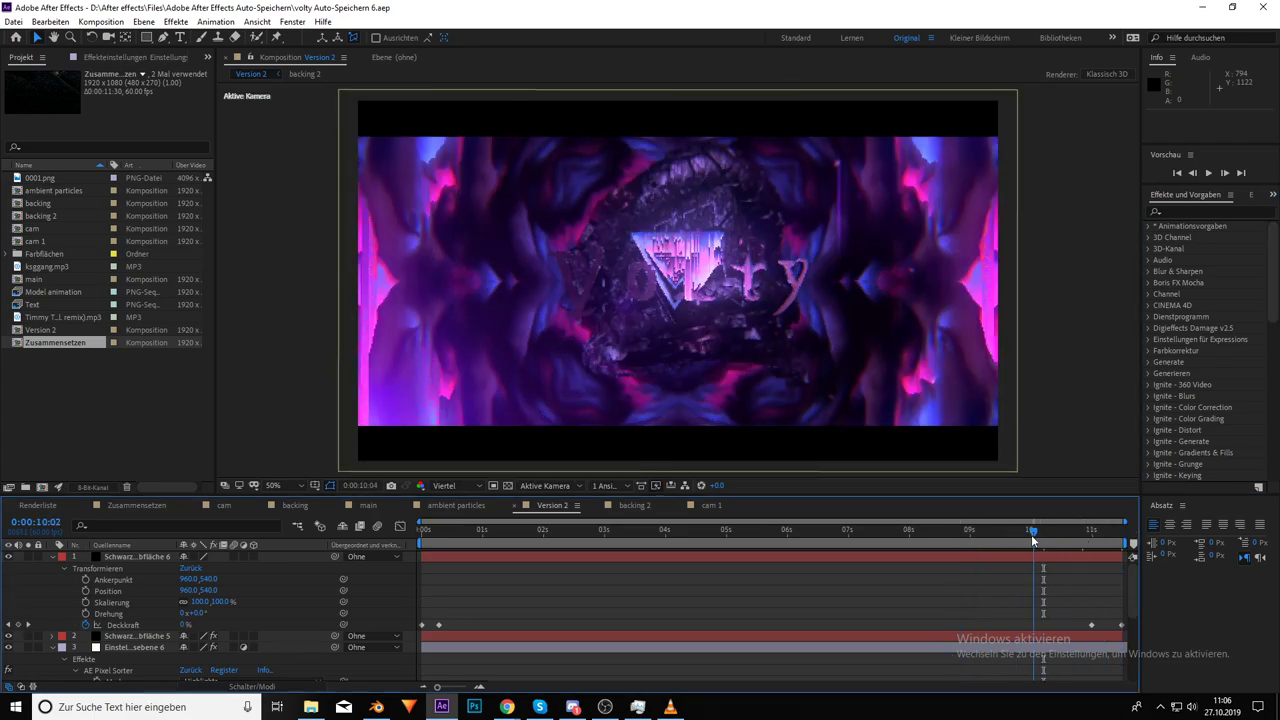
{"action": "key", "text": "space"}
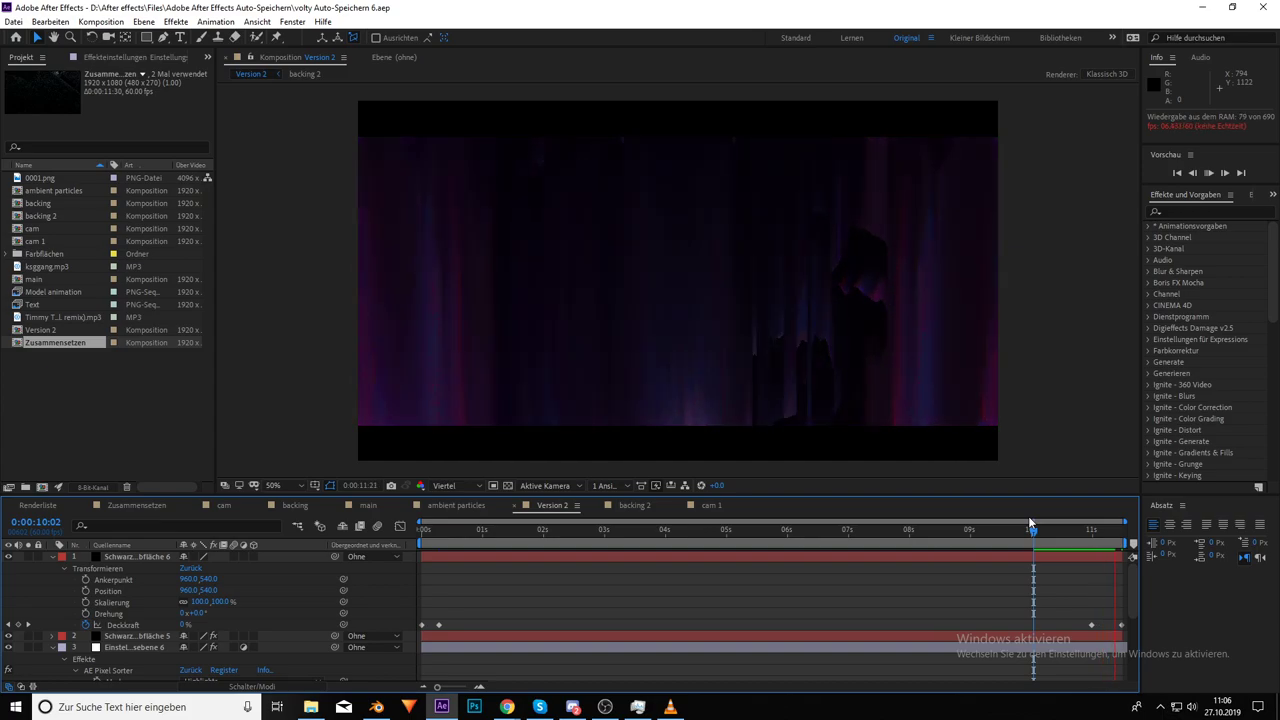
{"action": "left_click_drag", "start_coordinate": [1030, 530], "coordinate": [1035, 530]}
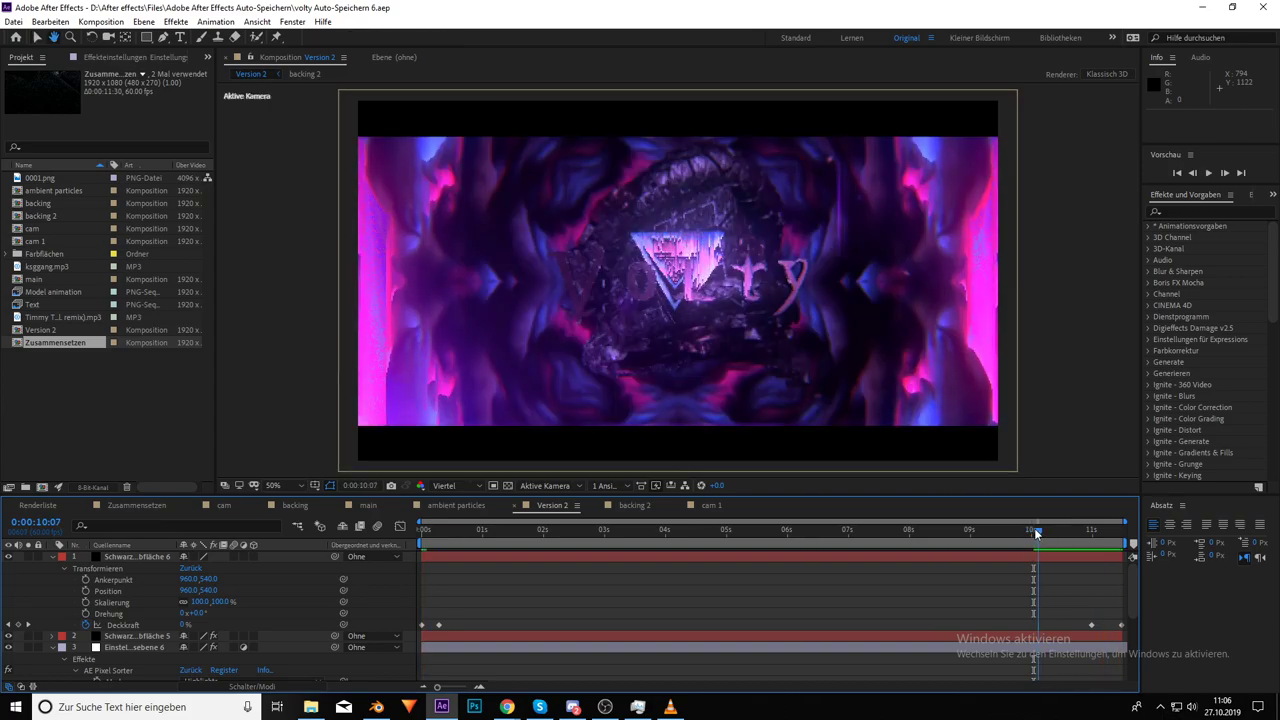
{"action": "key", "text": "space"}
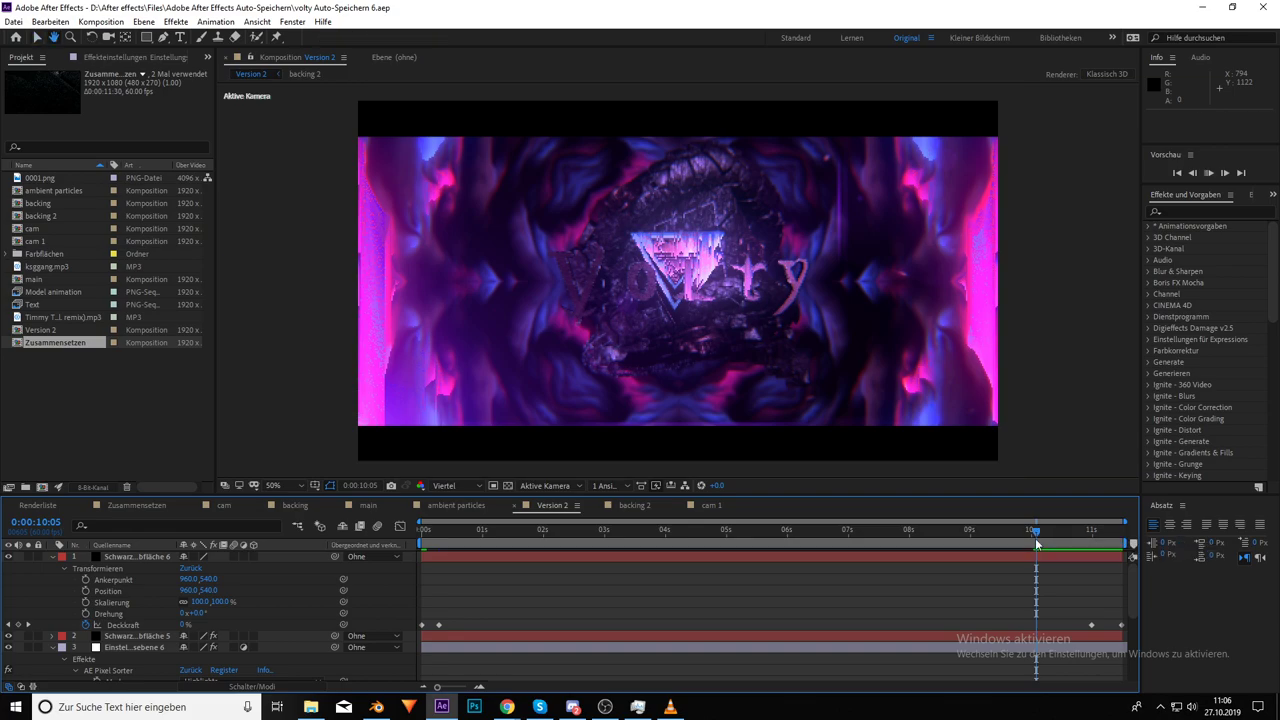
Replay the pixel-sorting build-up and closing fade of Version 2 from about 0:00:09:06
{"action": "left_click_drag", "start_coordinate": [1028, 578], "coordinate": [975, 570]}
{"action": "key", "text": "space"}
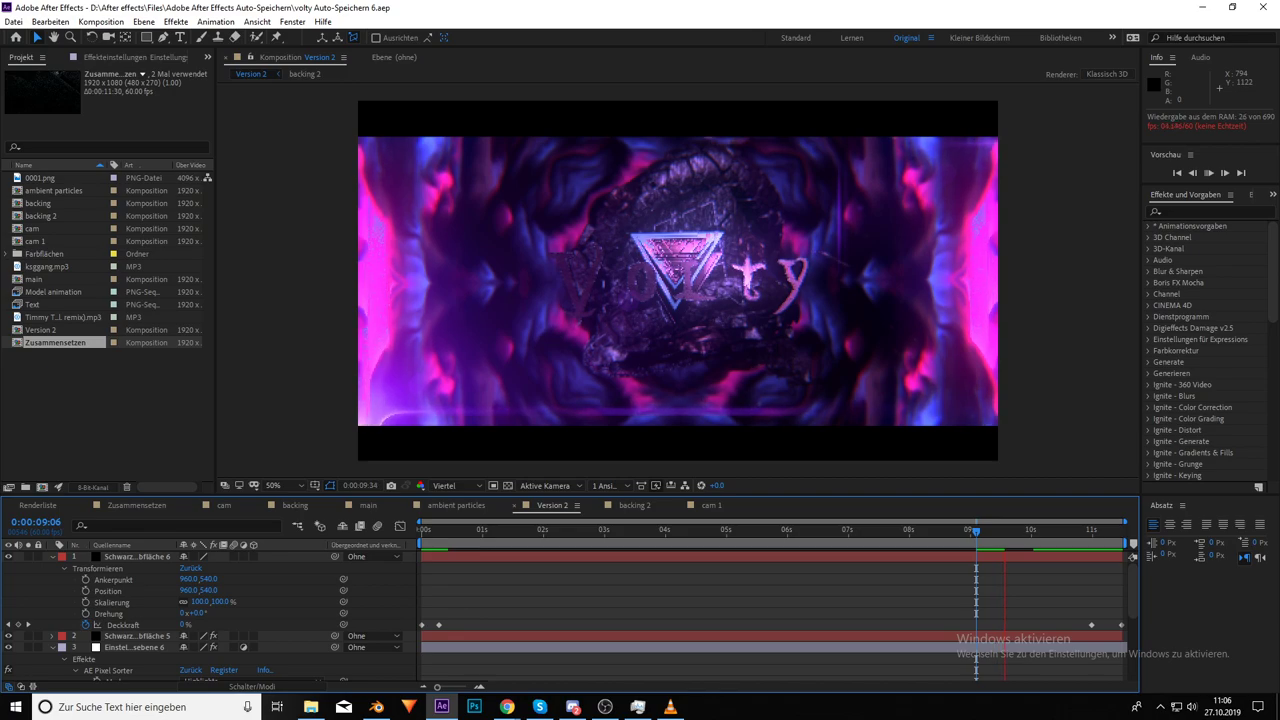
{"action": "left_click", "coordinate": [572, 706]}
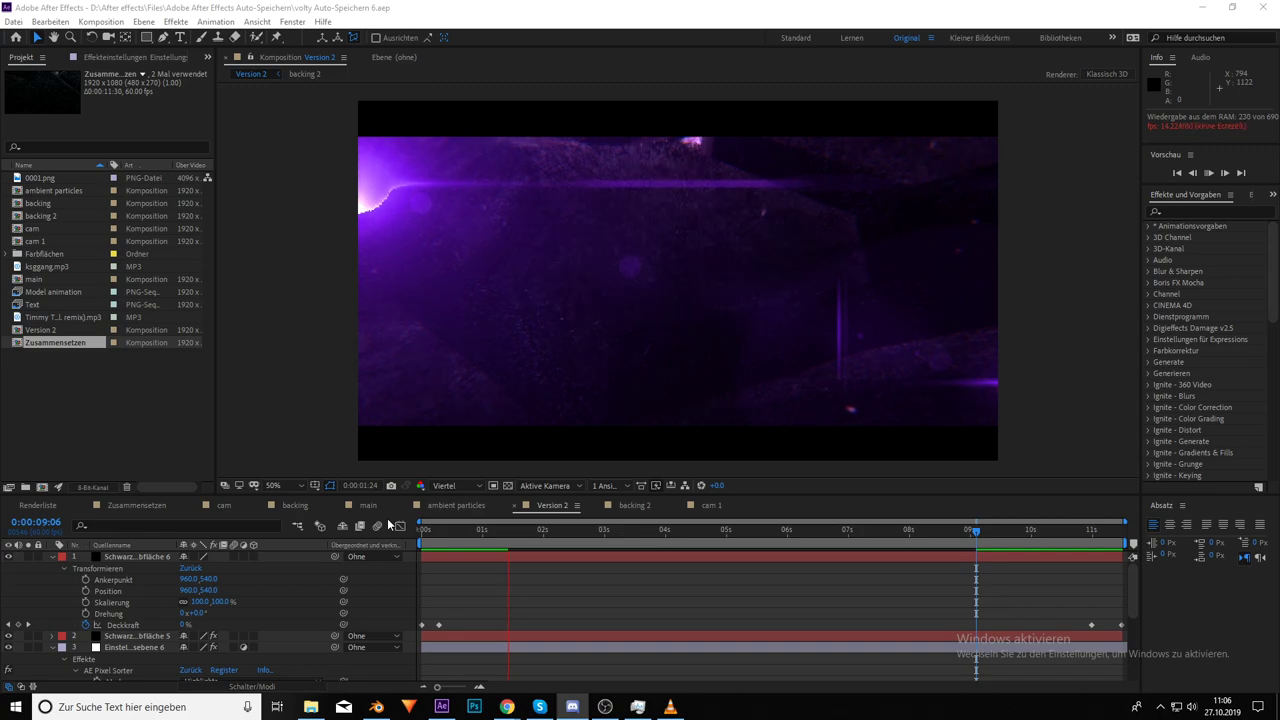
{"action": "left_click_drag", "start_coordinate": [940, 535], "coordinate": [978, 531]}
{"action": "key", "text": "space"}
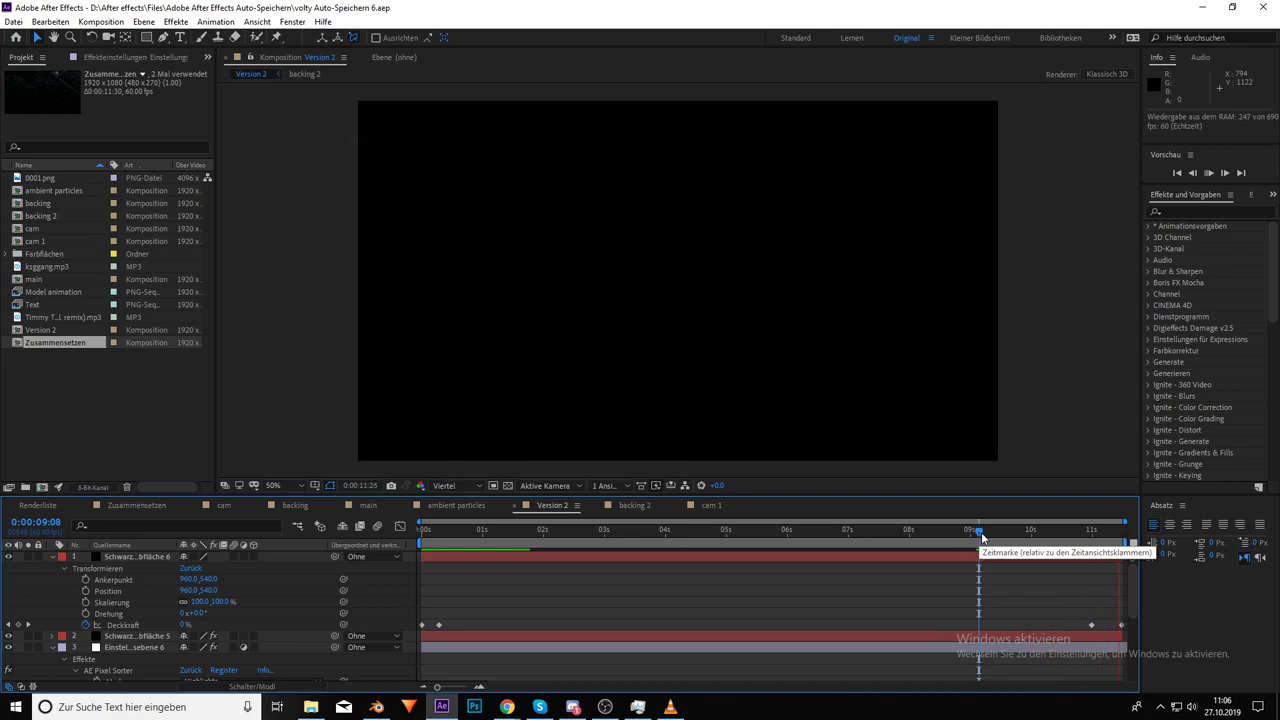
{"action": "key", "text": "space"}
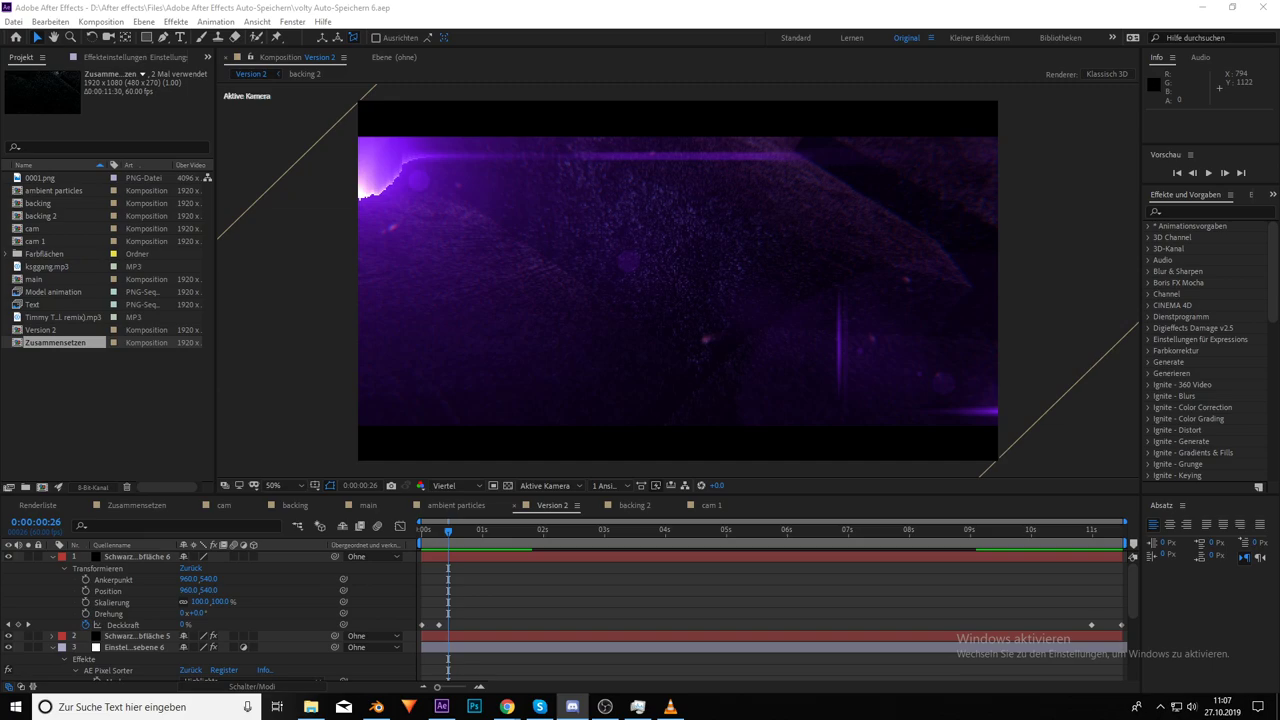
{"action": "left_click", "coordinate": [980, 534]}
{"action": "key", "text": "space"}
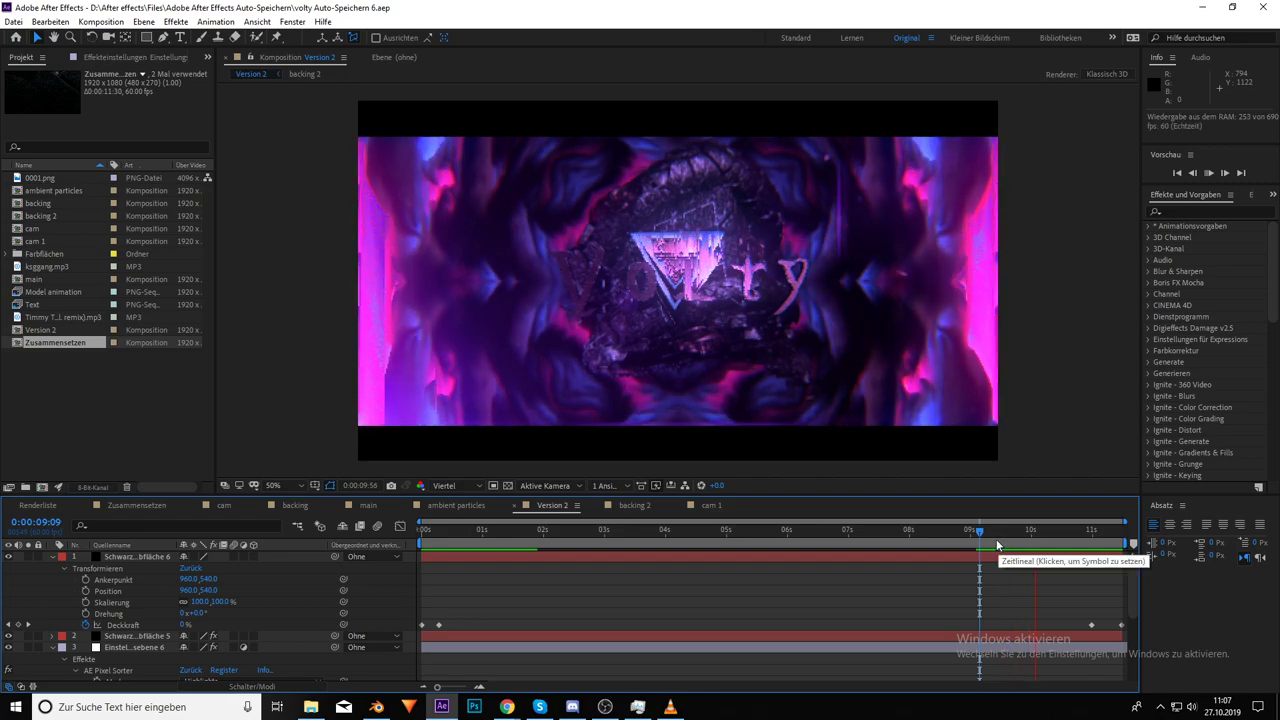
Preview Version 2 from 0:00:08:19 and 0:00:08:24, letting it loop through the opening and middle
{"action": "left_click", "coordinate": [929, 534]}
{"action": "key", "text": "space"}
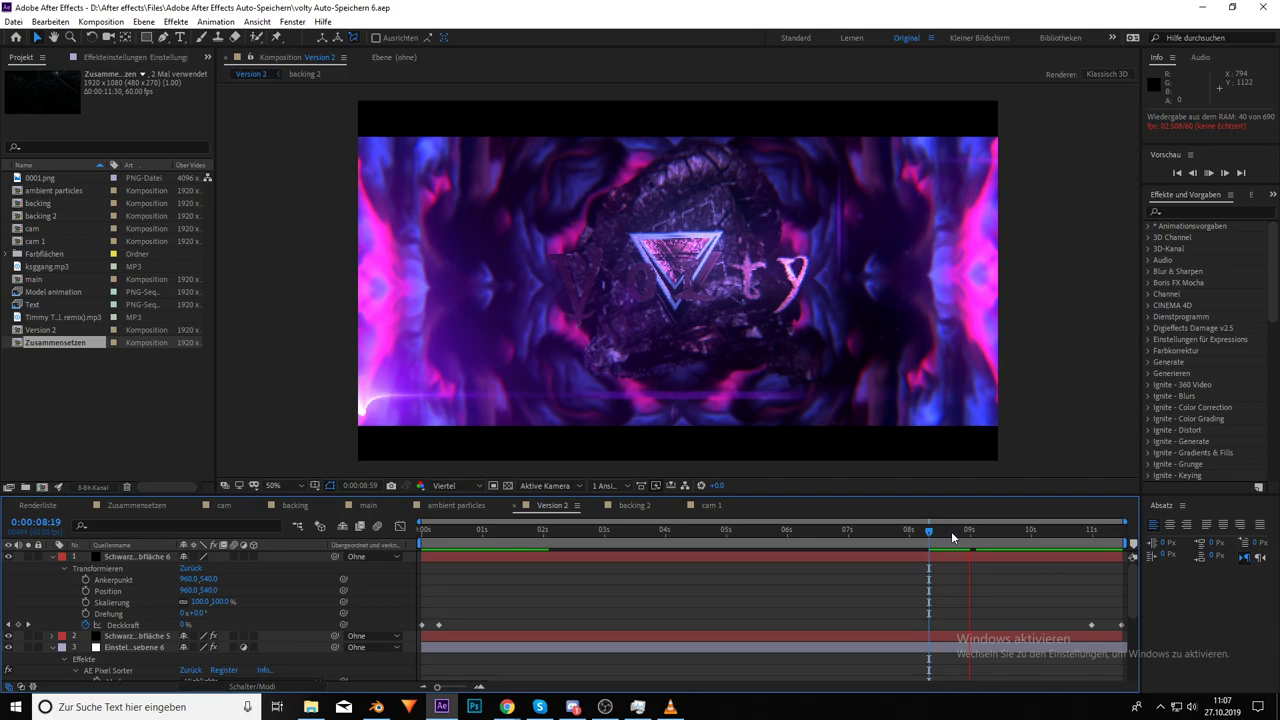
{"action": "left_click_drag", "start_coordinate": [940, 530], "coordinate": [934, 531]}
{"action": "key", "text": "space"}
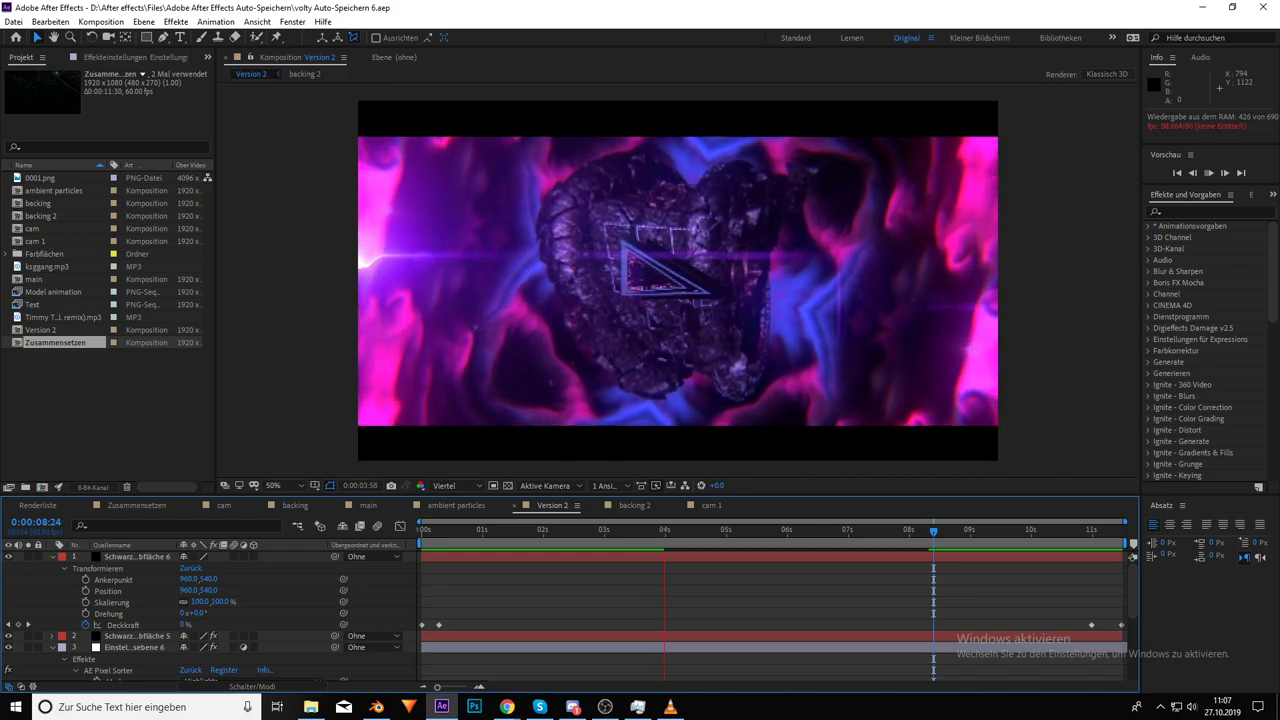
{"action": "left_click", "coordinate": [572, 707]}
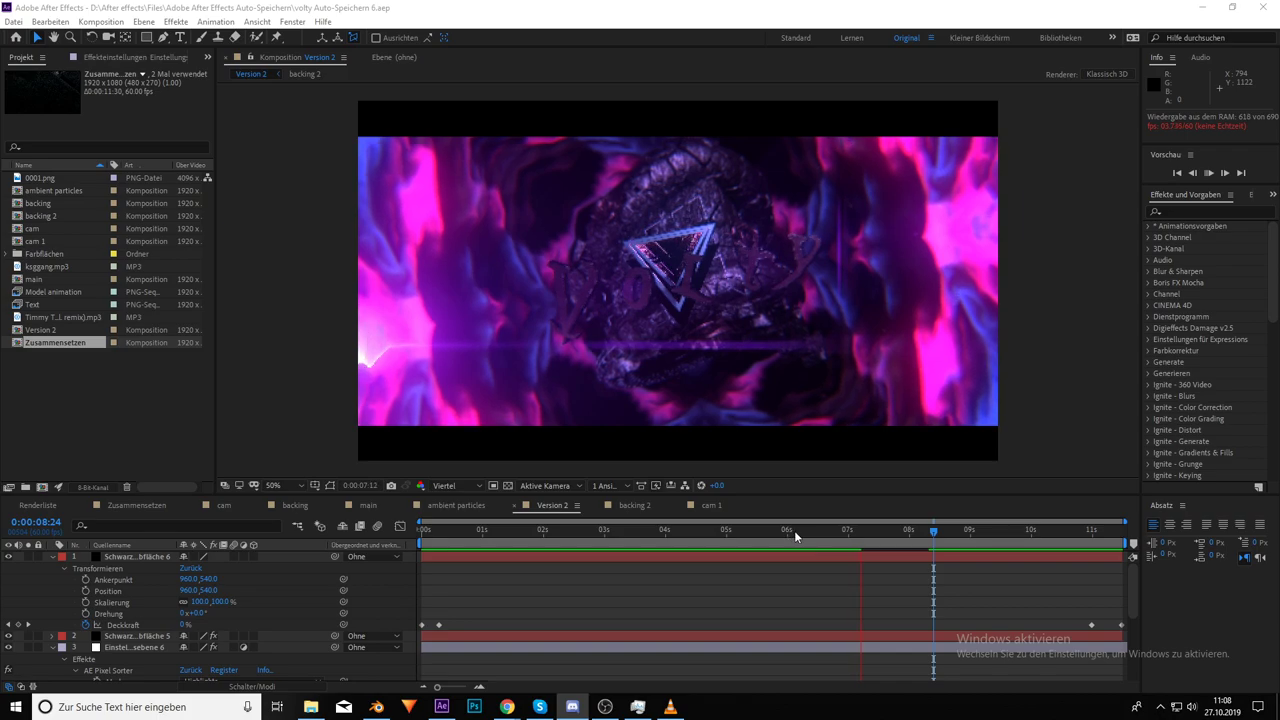
{"action": "left_click", "coordinate": [792, 571]}
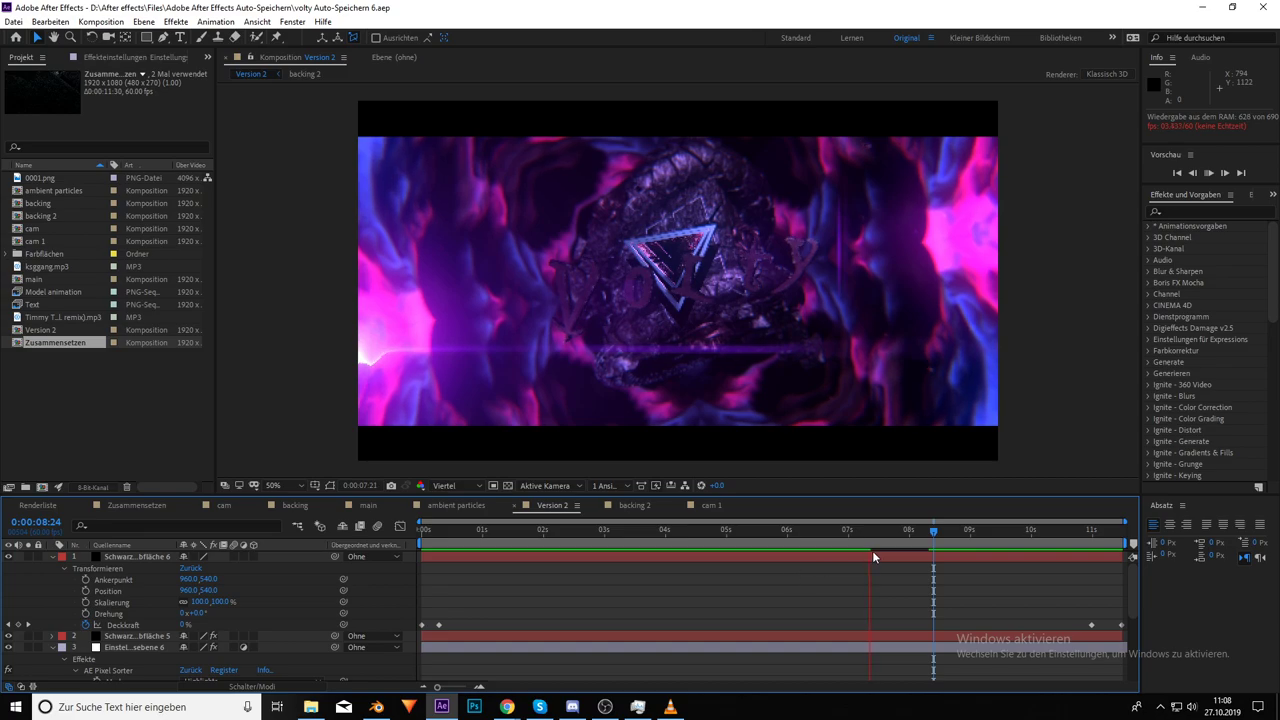
Play the whole Version 2 composition from 0:00:00:00 to review the intro with its fades and pixel-sorted ending
{"action": "key", "text": "space"}
{"action": "left_click", "coordinate": [520, 531]}
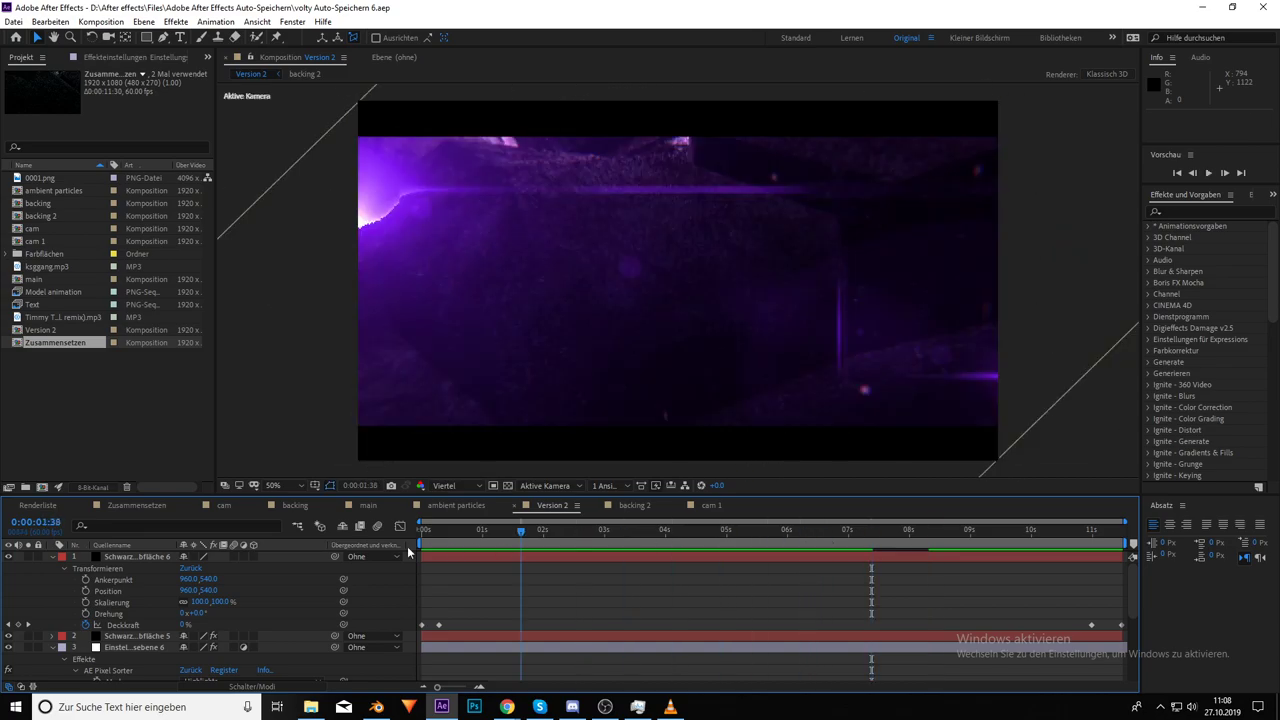
{"action": "key", "text": "space"}
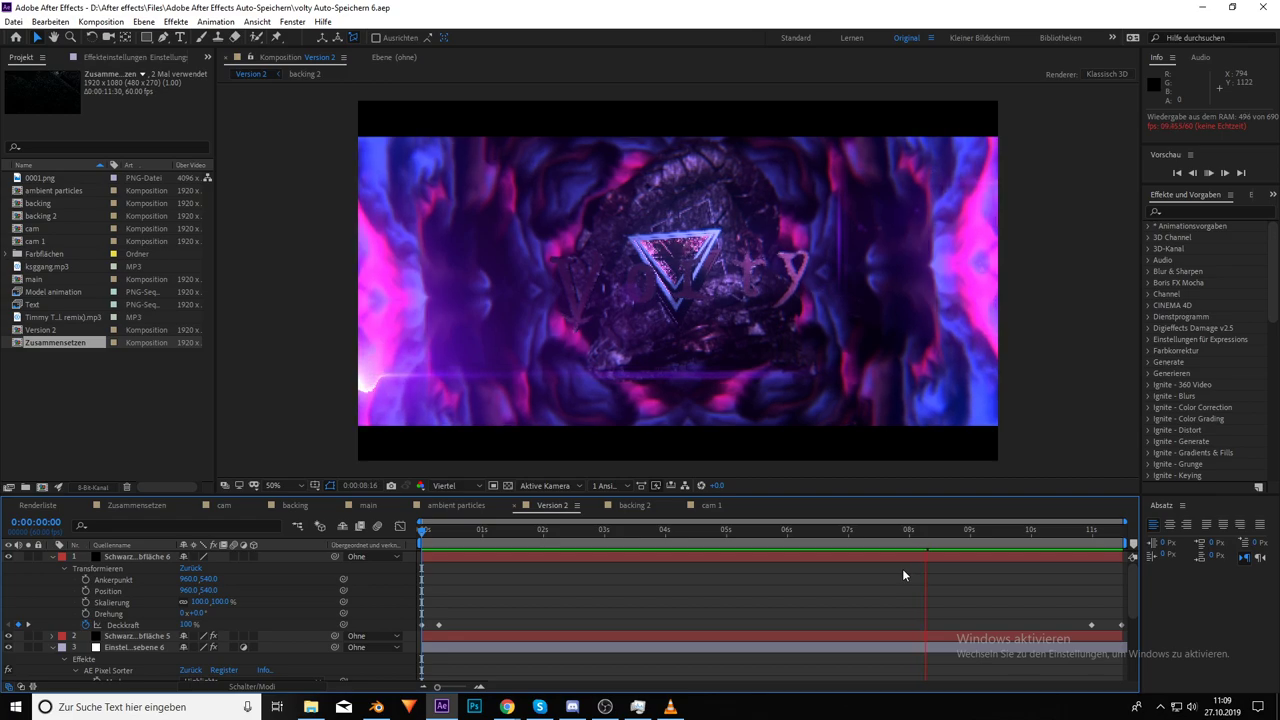
{"action": "key", "text": "space"}
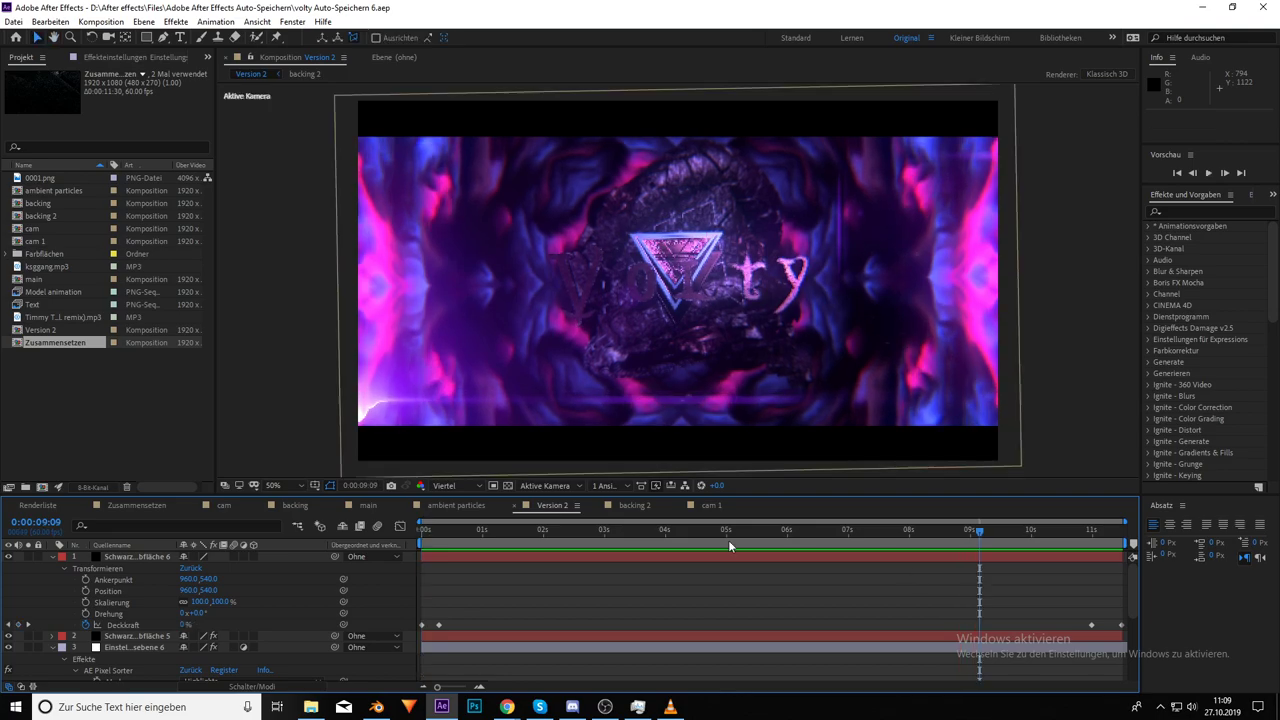
{"action": "key", "text": "space"}
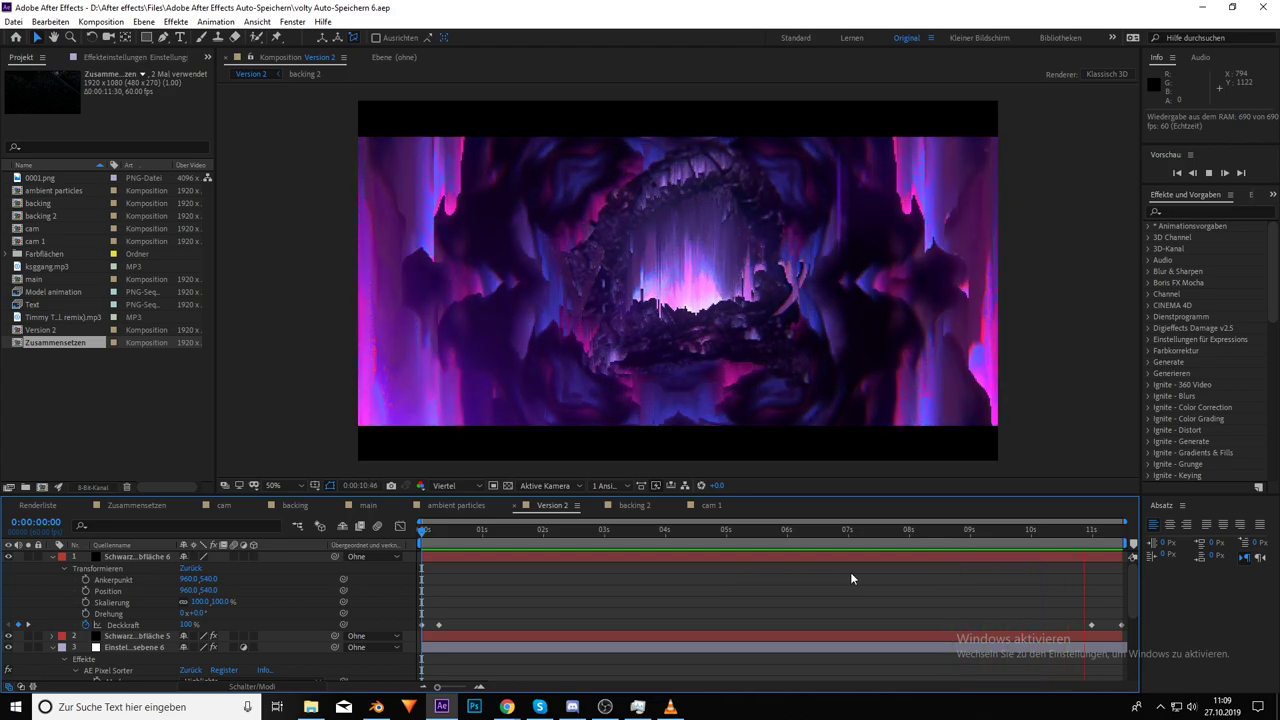
{"action": "left_click", "coordinate": [1016, 528]}
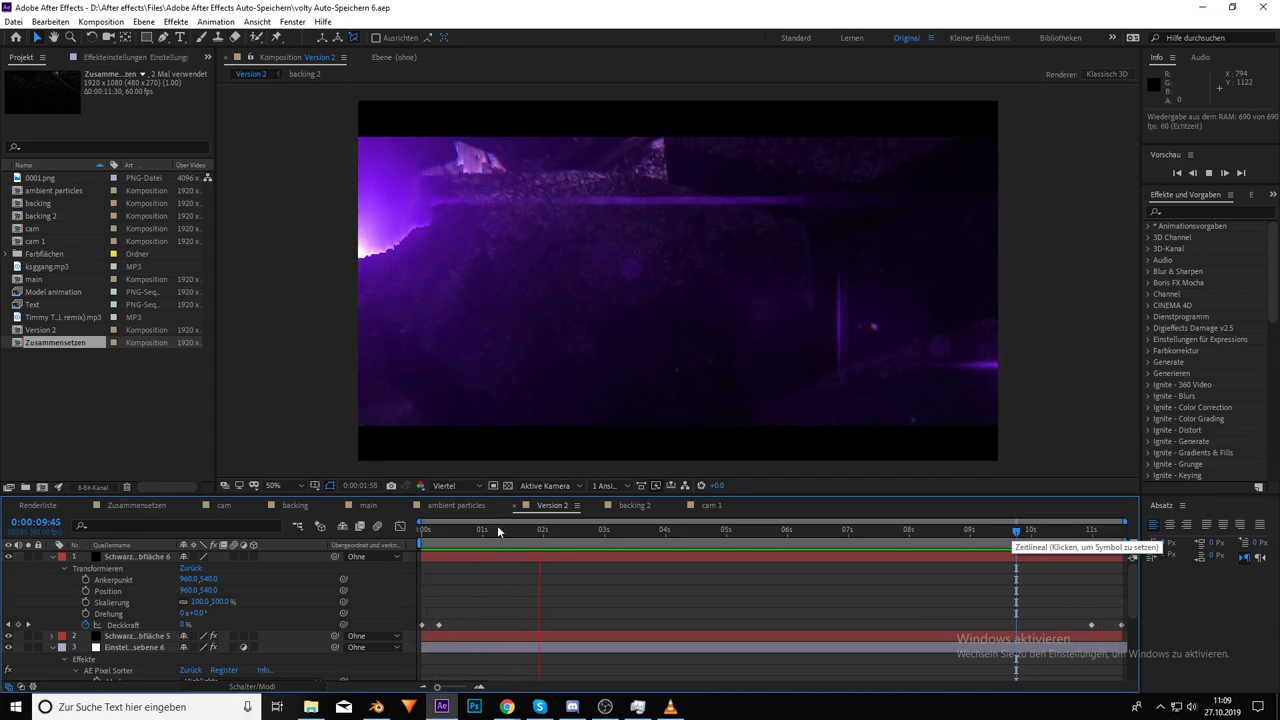
{"action": "key", "text": "Home"}
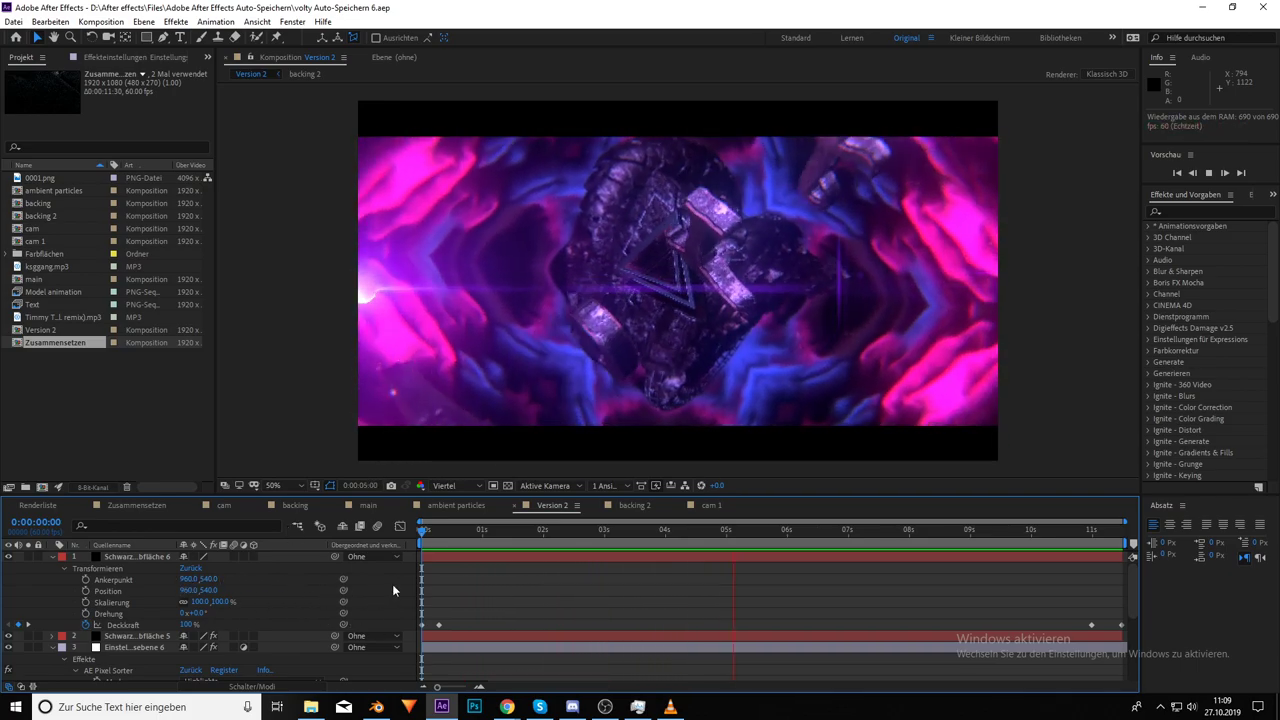
Preview Version 2 from 0:00:02:43, 0:00:01:19 and 0:00:06:05, stopping playback in the pixel-sorted ending at 0:00:10:33
{"action": "left_click", "coordinate": [586, 528]}
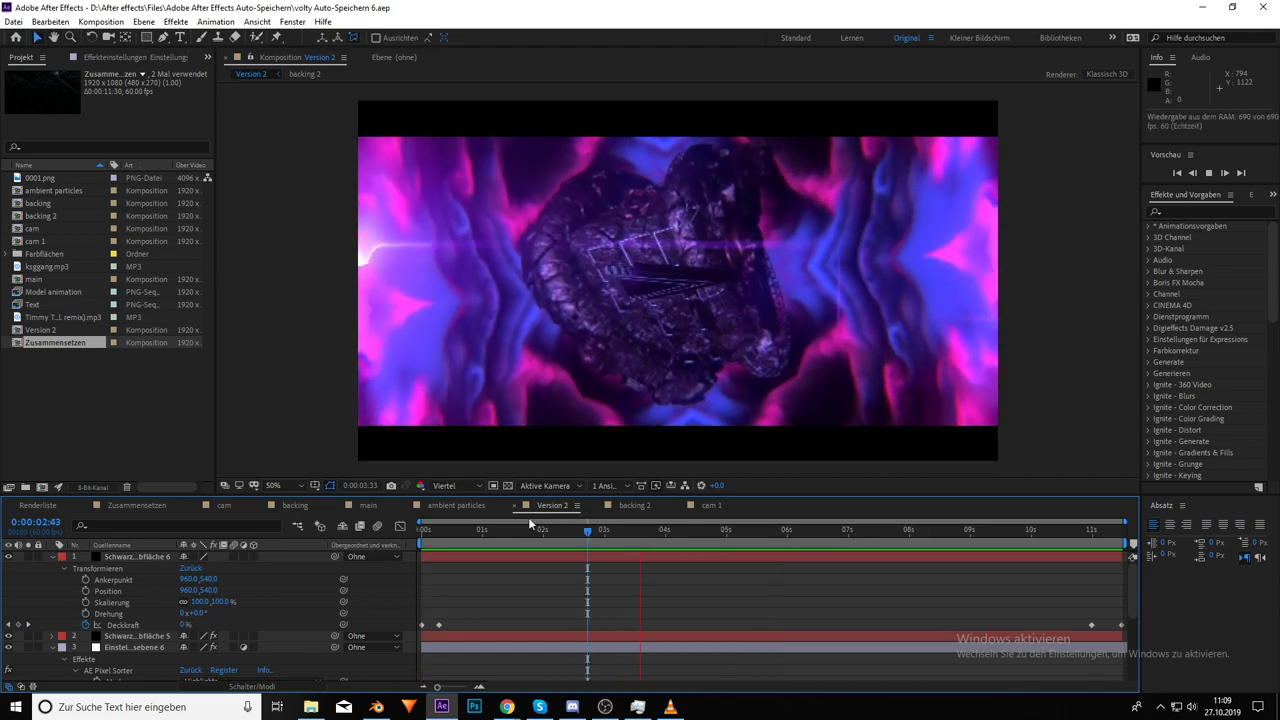
{"action": "left_click", "coordinate": [501, 528]}
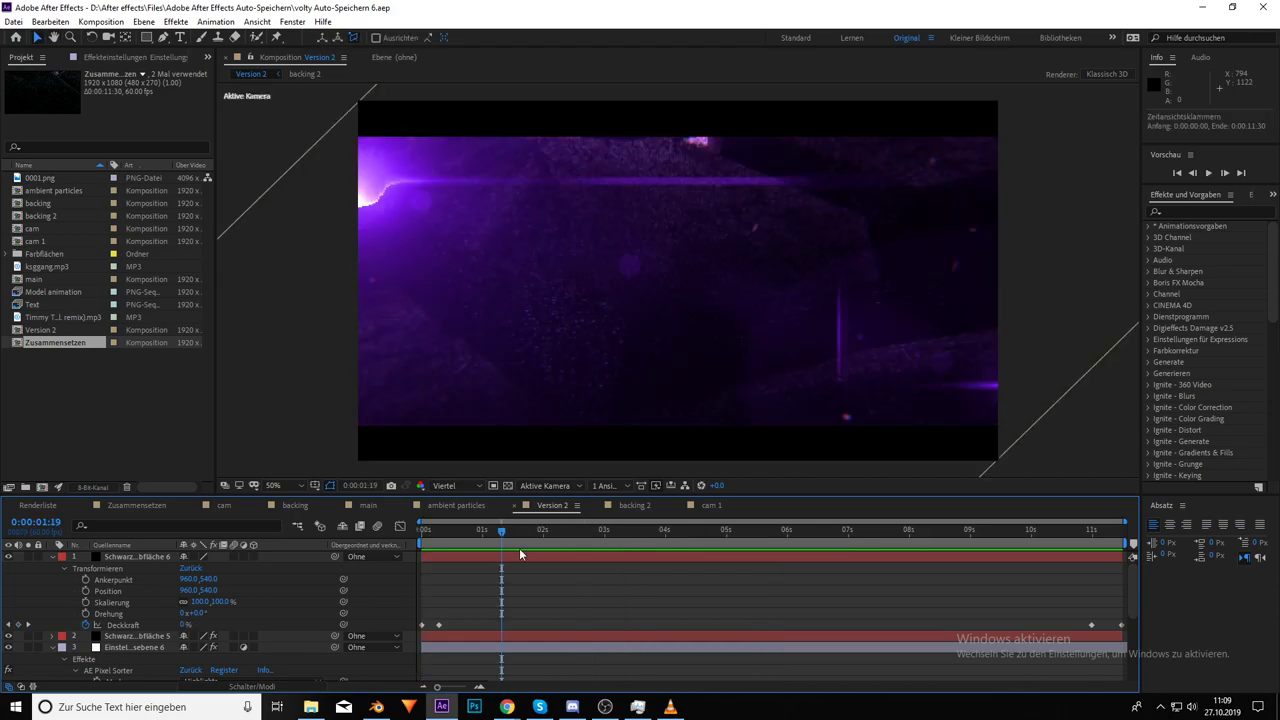
{"action": "key", "text": "space"}
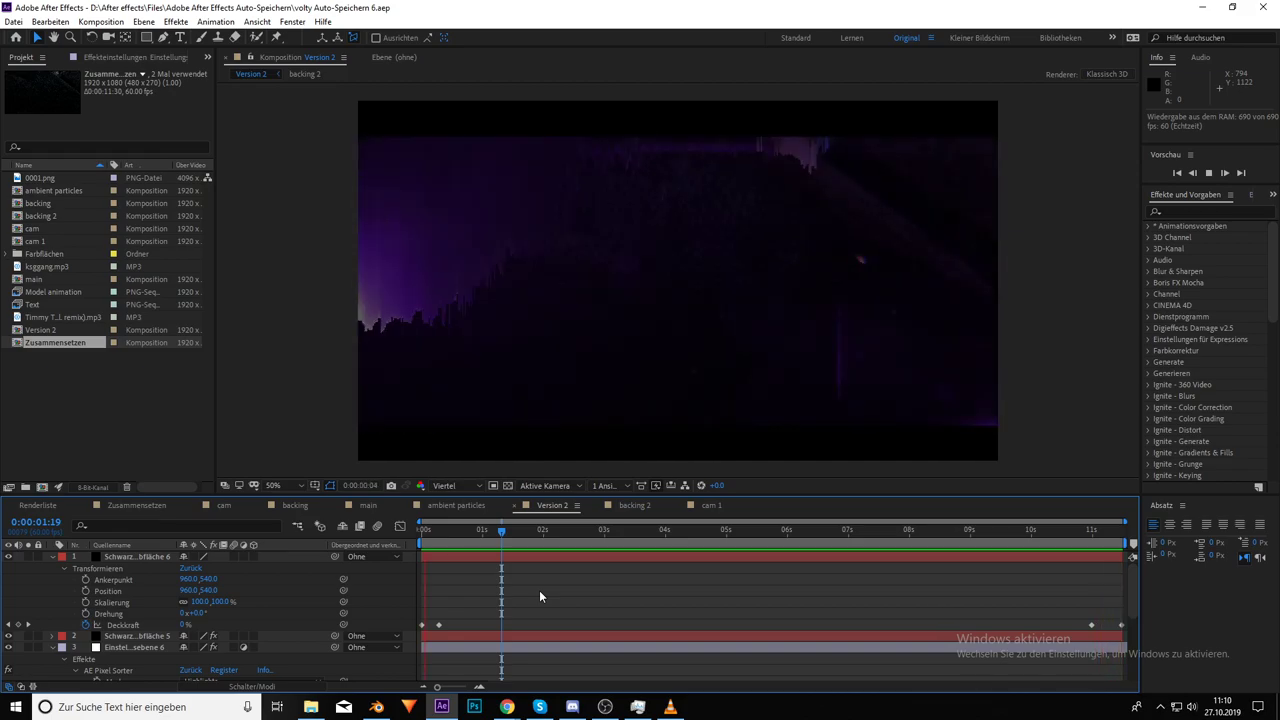
{"action": "left_click", "coordinate": [789, 530]}
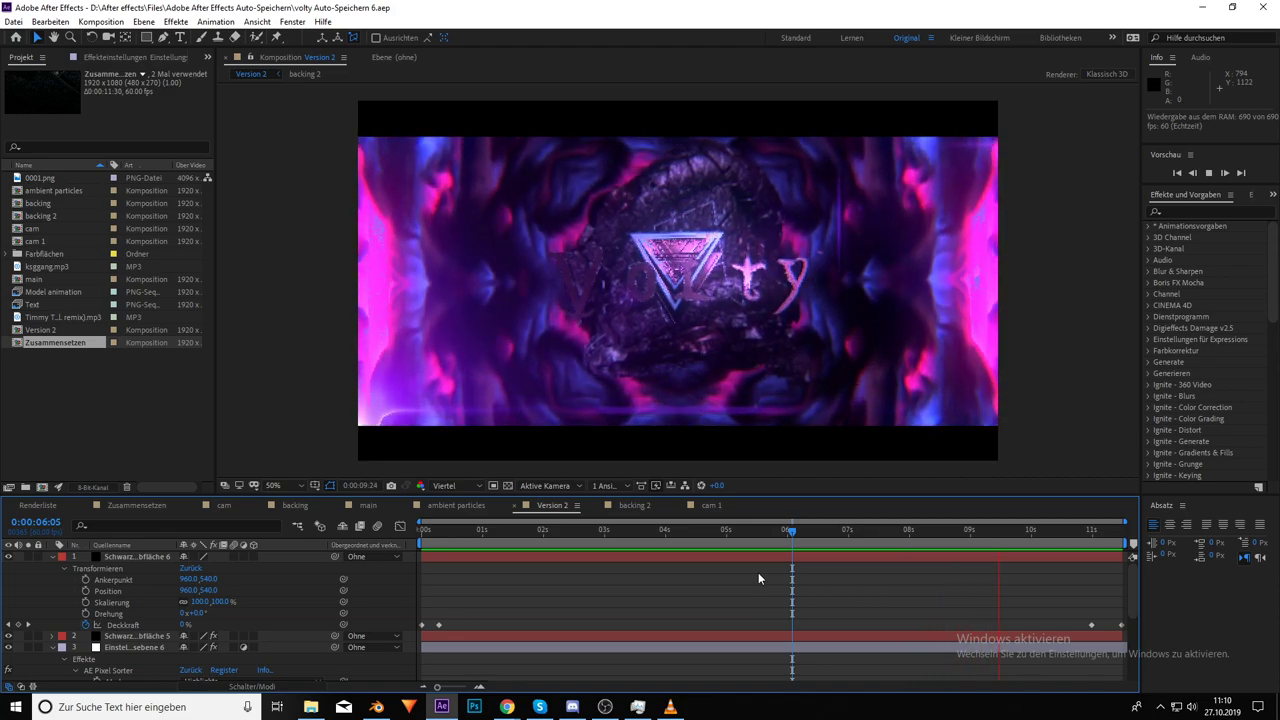
{"action": "key", "text": "space"}
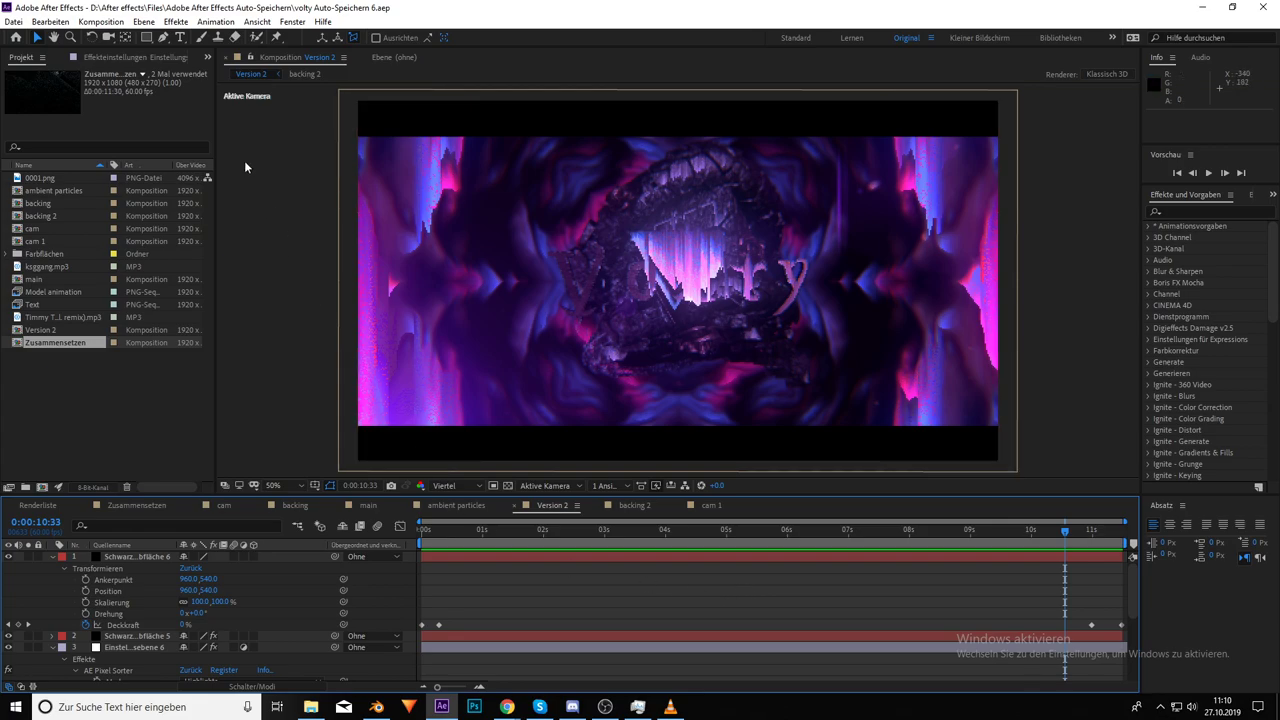
Close the VLC media player and switch to the last program still running beside After Effects
{"action": "left_click", "coordinate": [670, 707]}
{"action": "left_click", "coordinate": [1263, 7]}
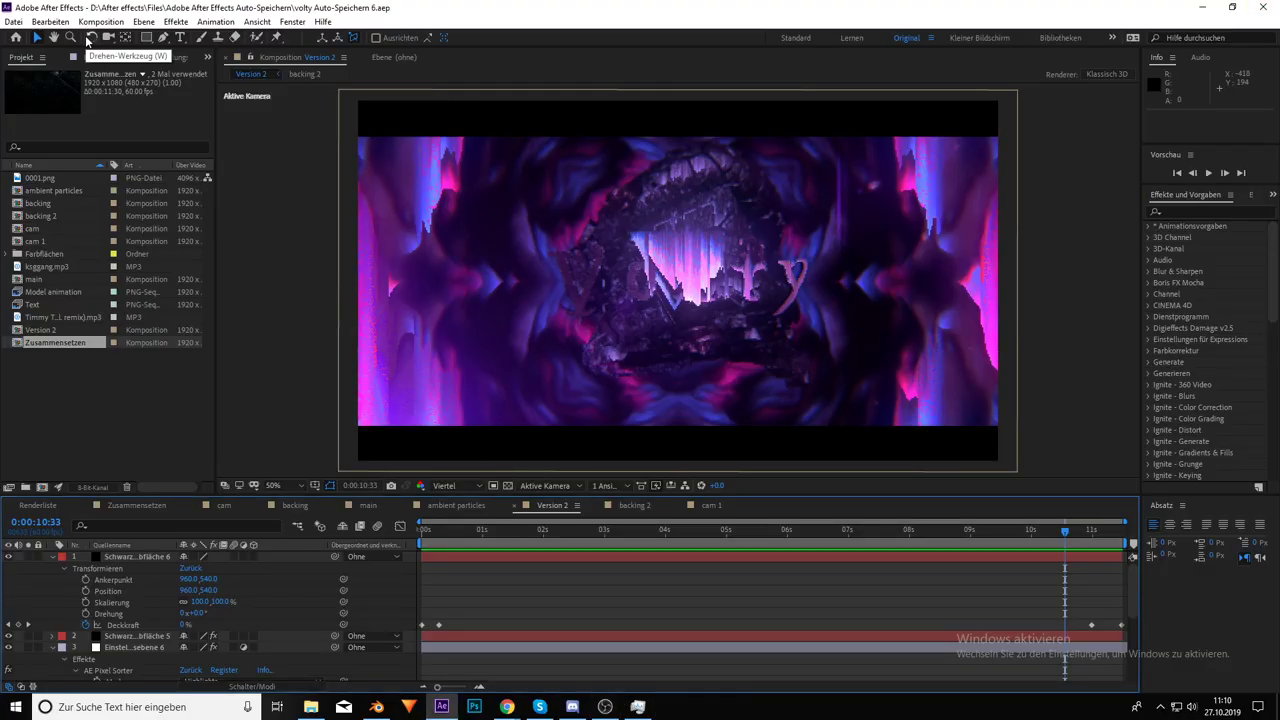
{"action": "left_click", "coordinate": [637, 707]}
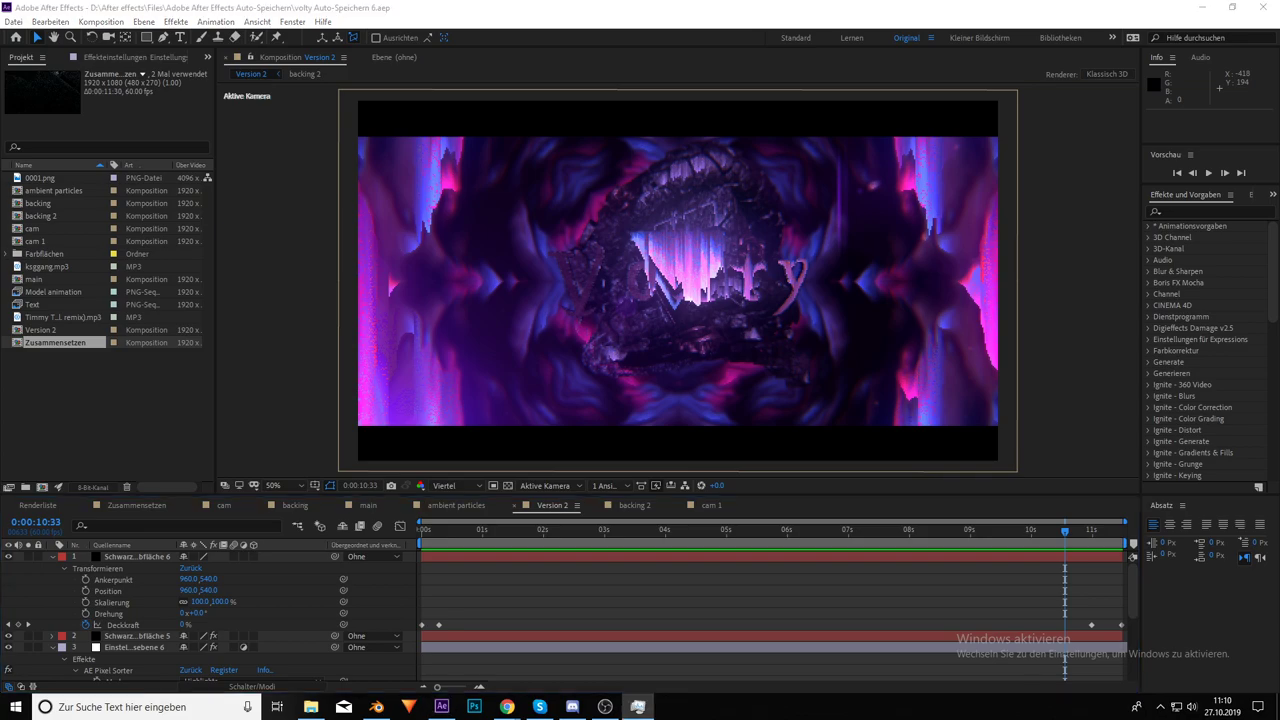